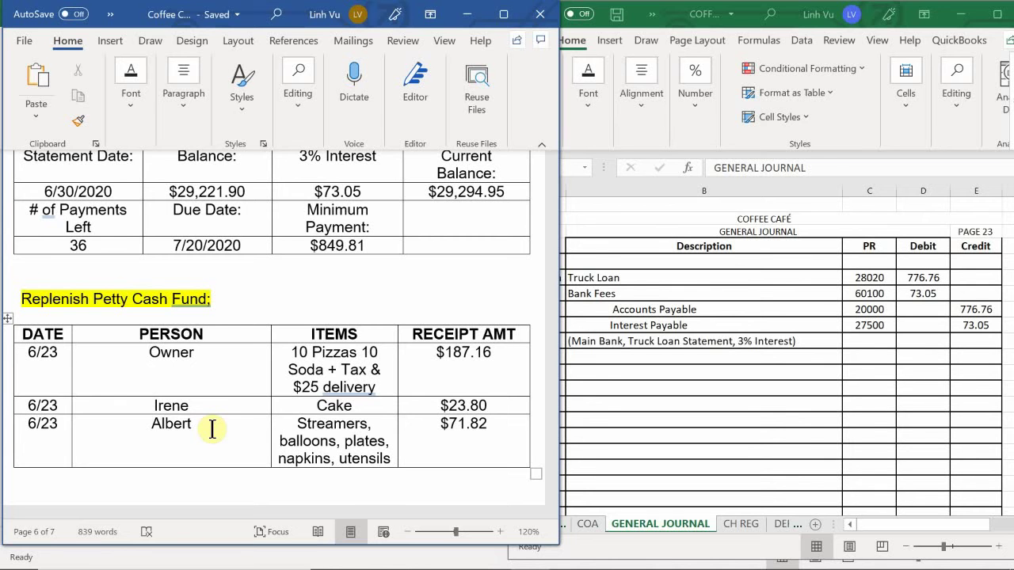
Read the petty cash receipts and next-task instructions in Word, then return to the Excel journal.
left_click(728, 422)
left_click(544, 373)
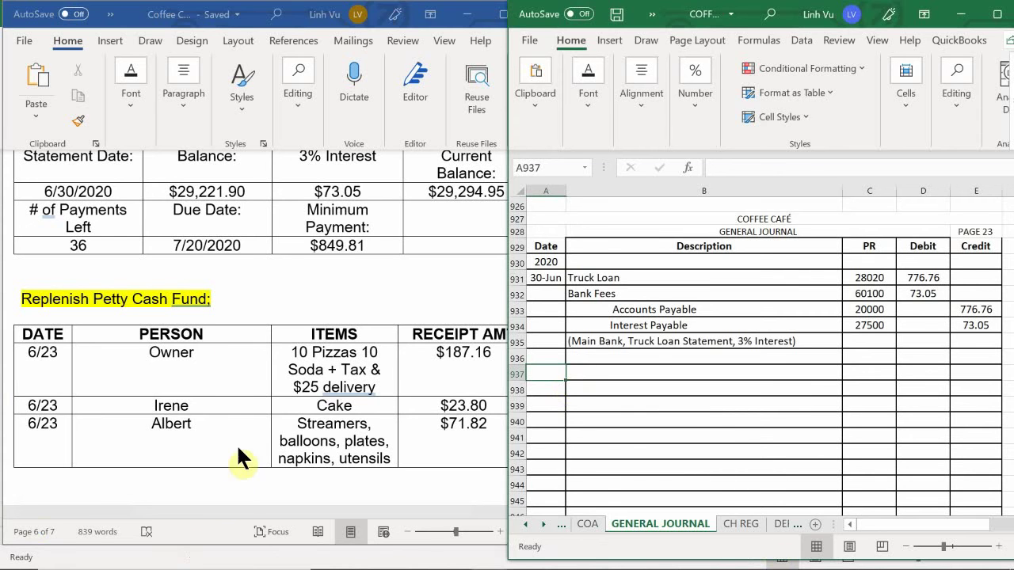
left_click(226, 401)
scroll(224, 402, "down", 5)
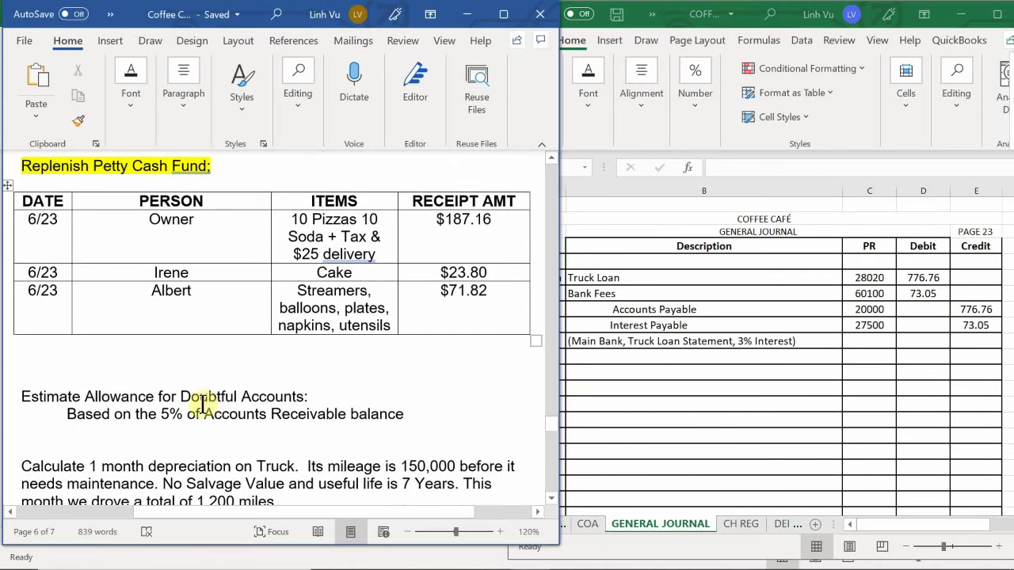
scroll(205, 404, "up", 4)
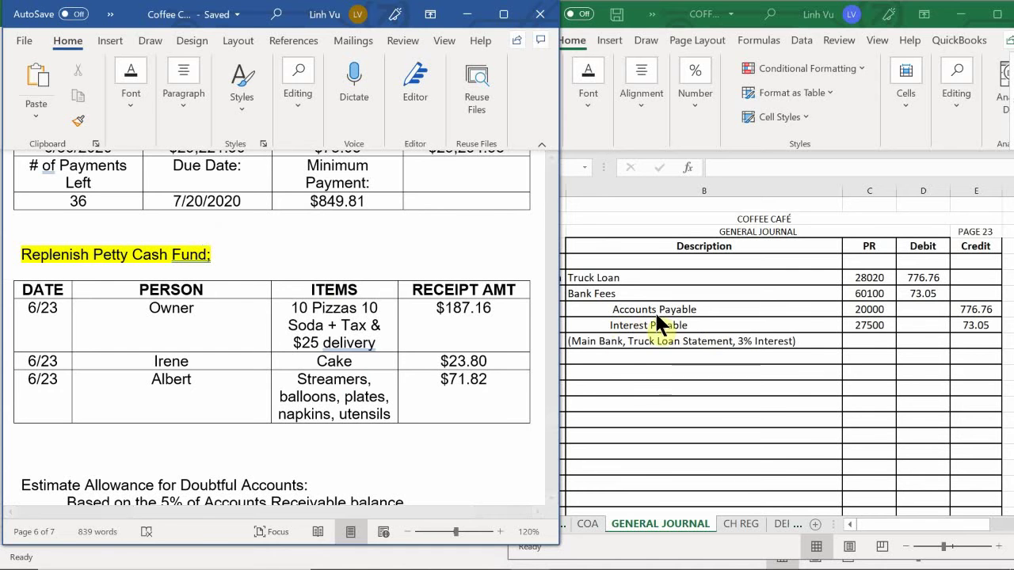
left_click(627, 372)
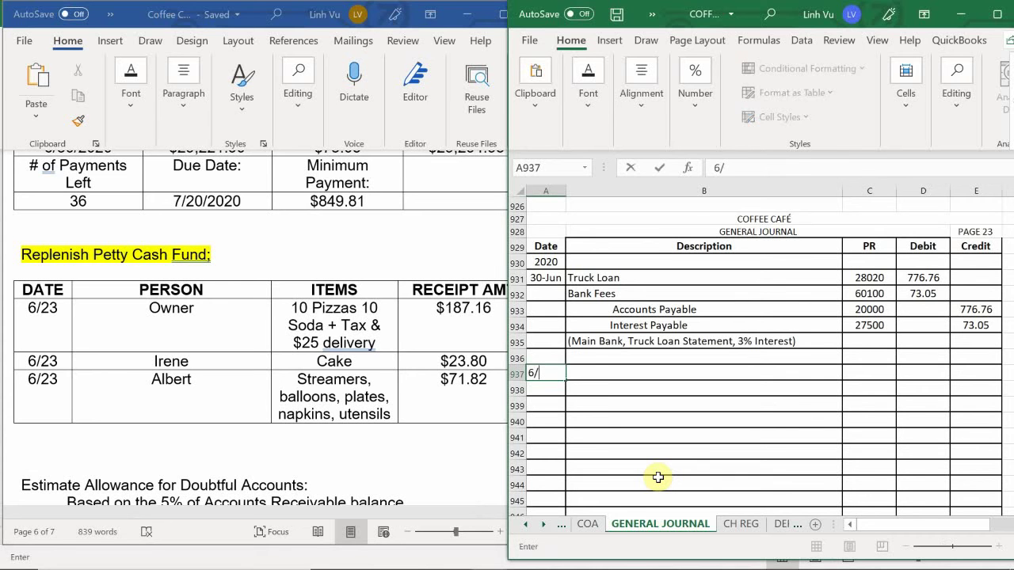
Enter 6/30 in cell A937 and move to description cell B937.
type("6/30")
key("Return")
key("Right")
key("Up")
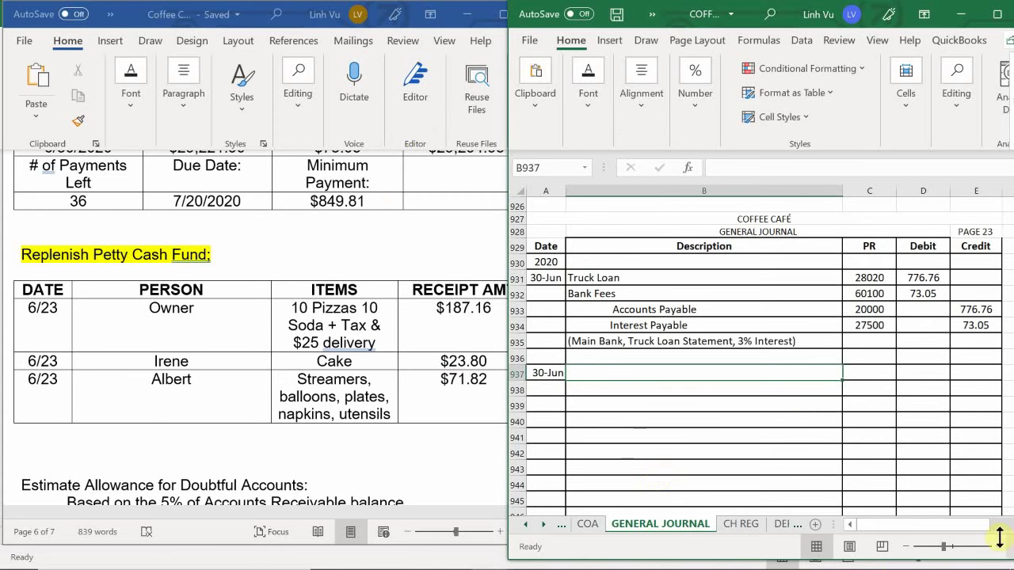
Enter Business Expense 60200 and indented Checking 10100 as the entry's account lines.
left_click(592, 386)
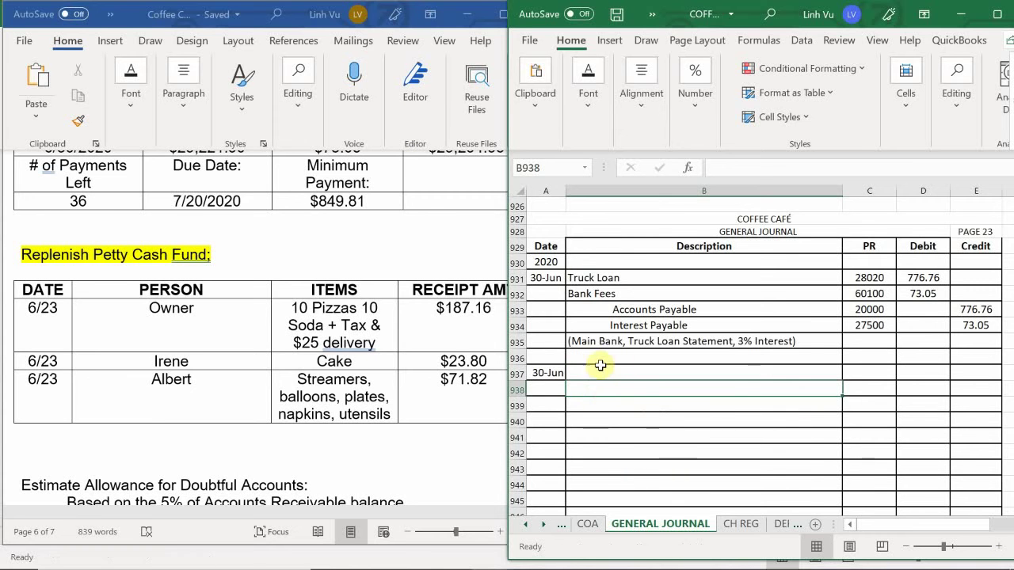
left_click(599, 372)
type("V")
key("BackSpace")
type("B")
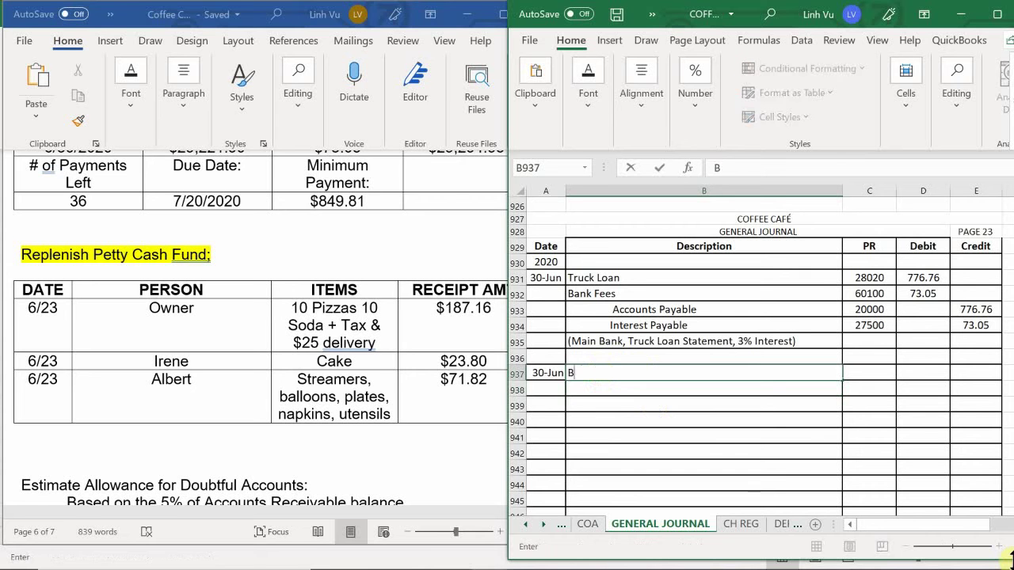
type("usiness Expense")
key("Tab")
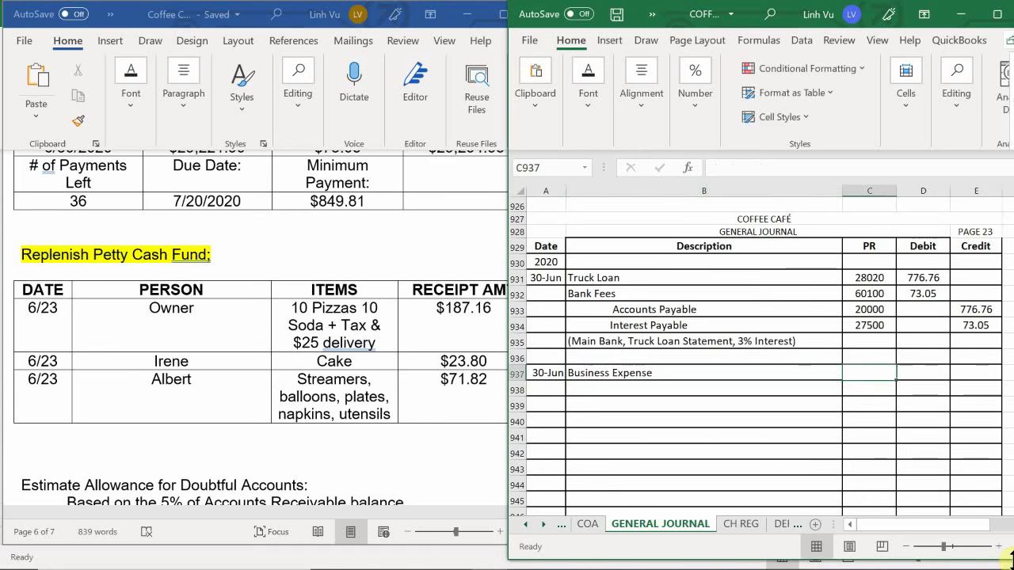
type("602")
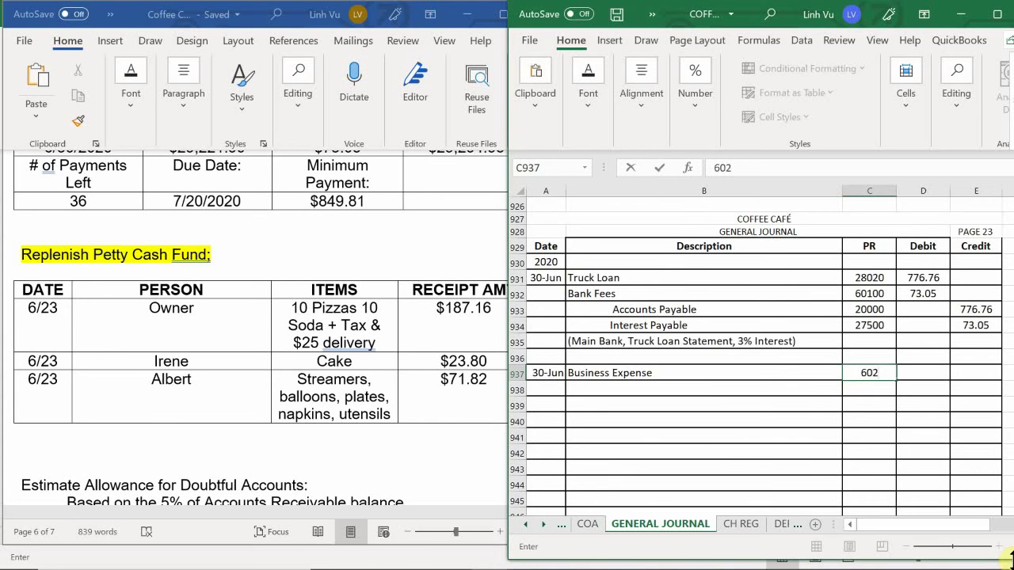
type("00")
key("Return")
key("Left")
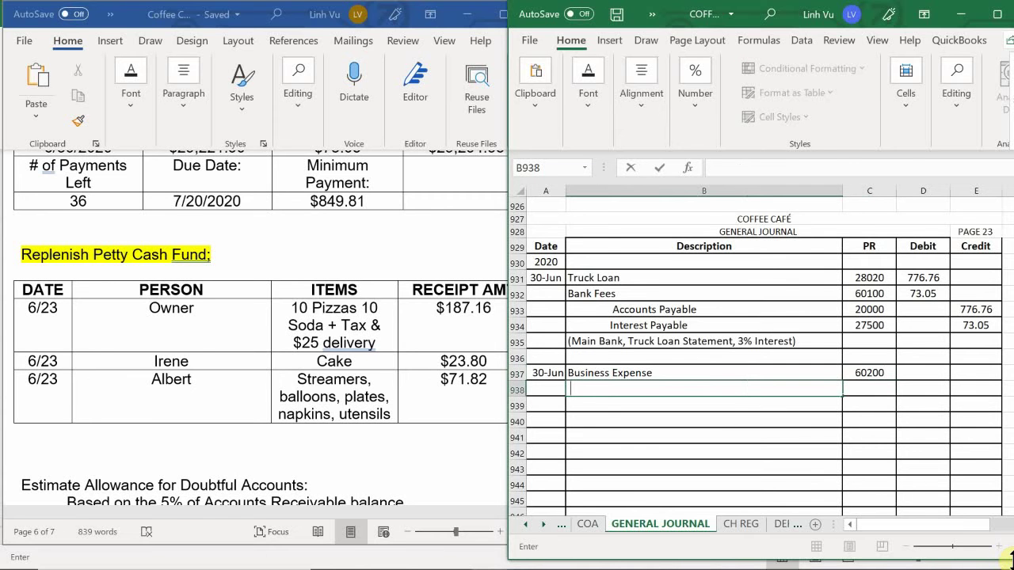
type("Checking")
key("ctrl+Return")
key("Tab")
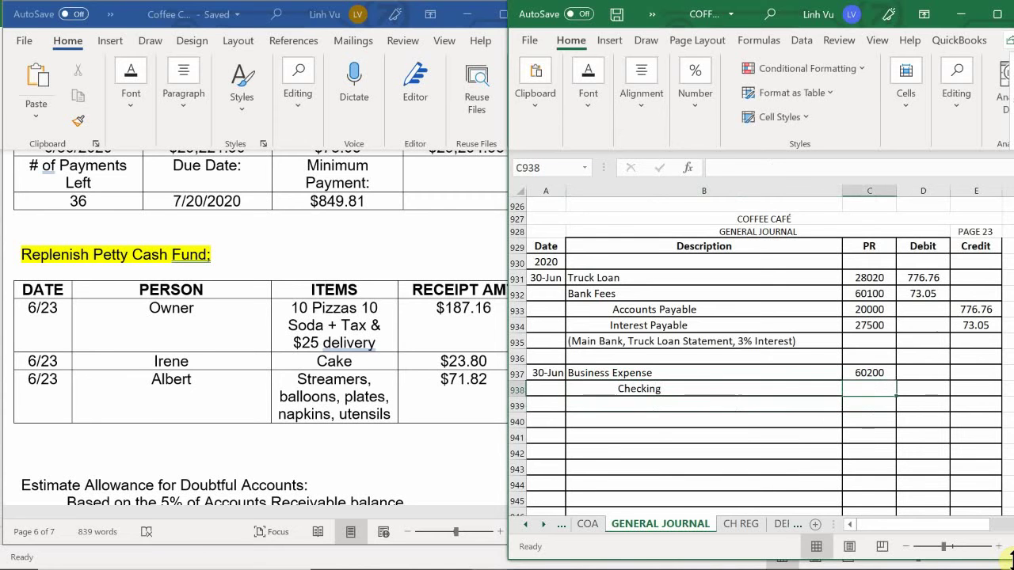
type("10100")
key("ctrl+Return")
Debit D937 with =187.16+23.80+71.82 (282.78) and credit E938 with =D937.
key("Right")
key("Up")
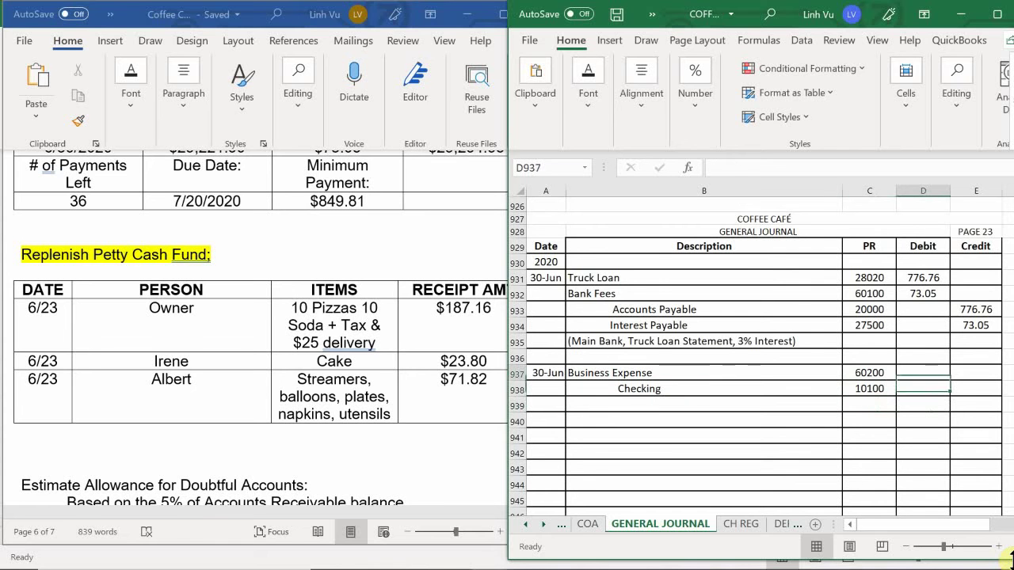
type("=187.1")
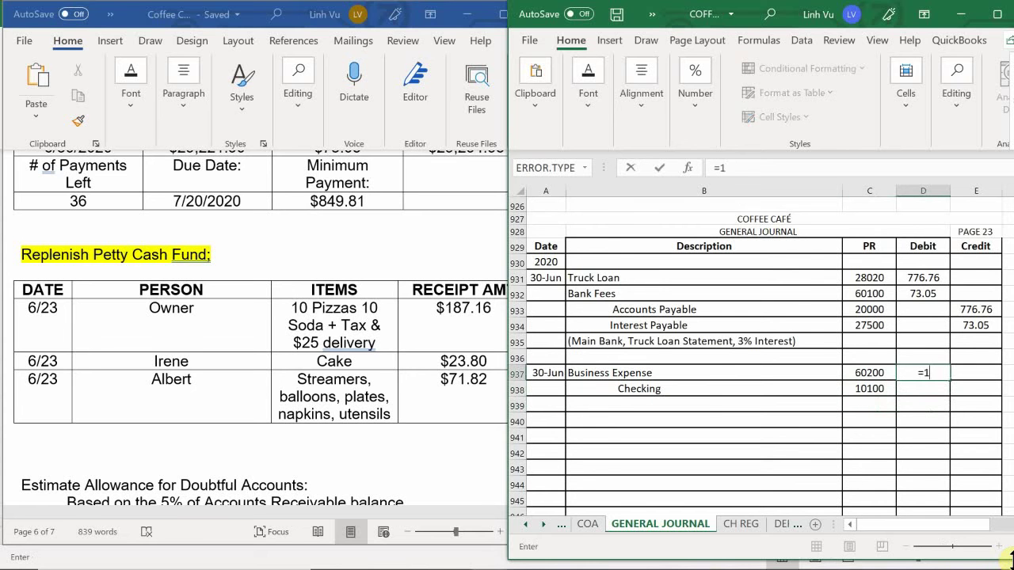
type("23.80+8")
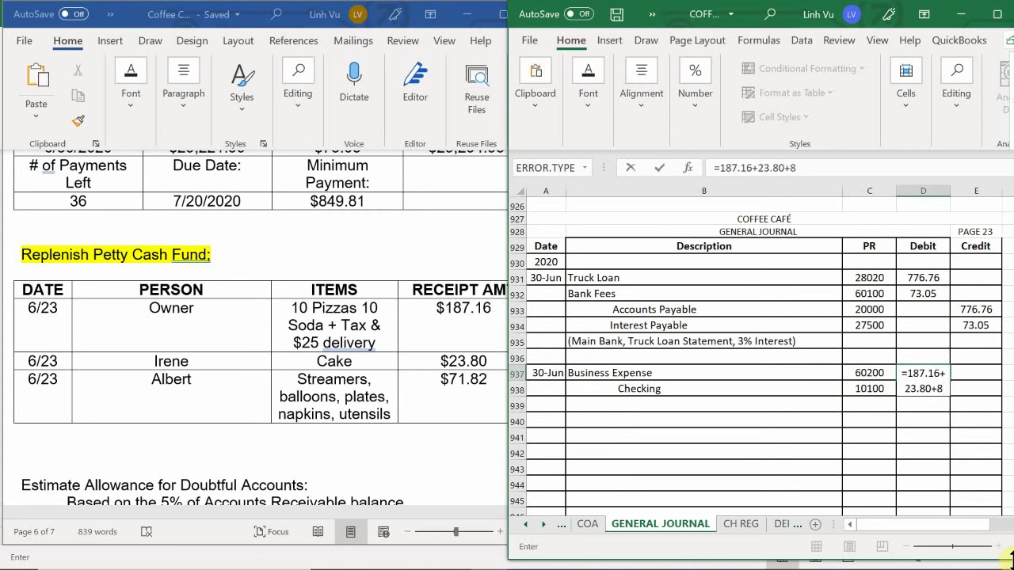
type("1")
key("BackSpace")
key("BackSpace")
type("71.82")
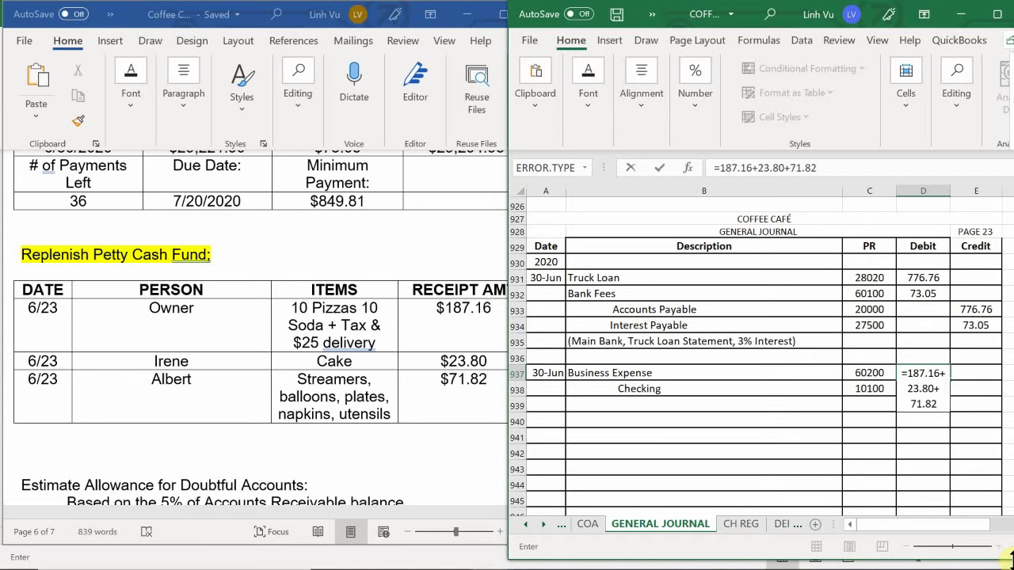
key("Return")
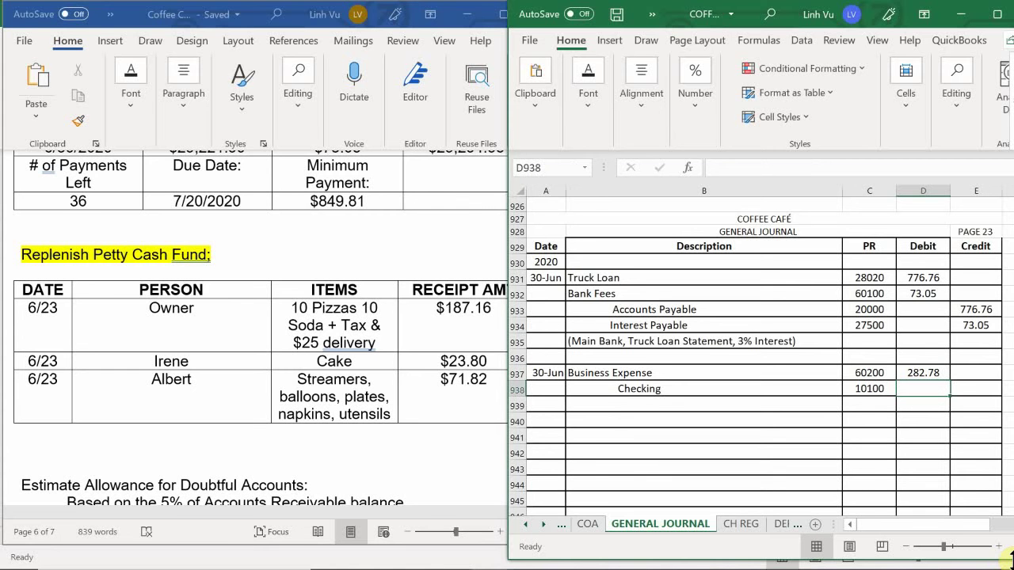
key("Left")
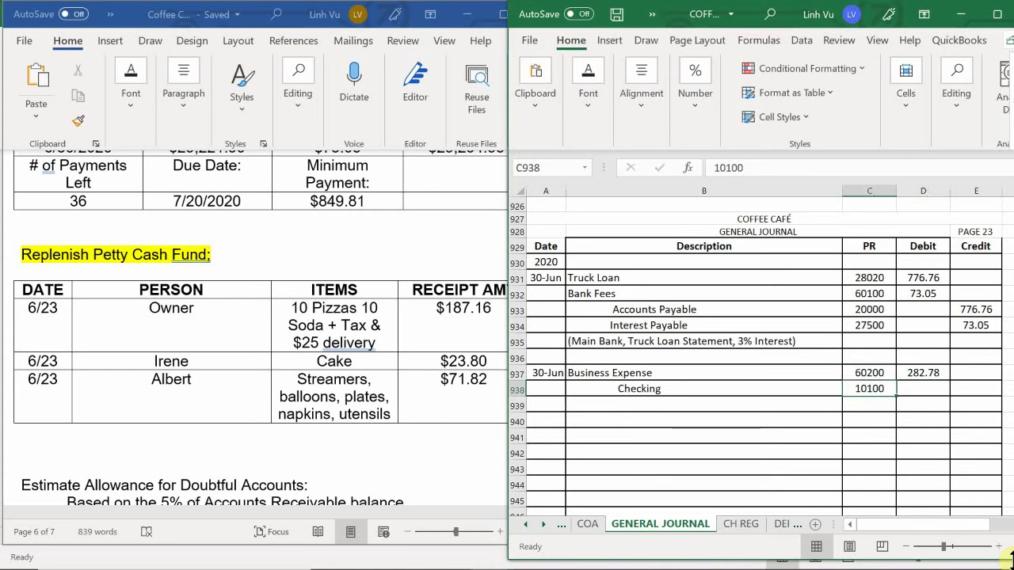
key("Right")
key("Right")
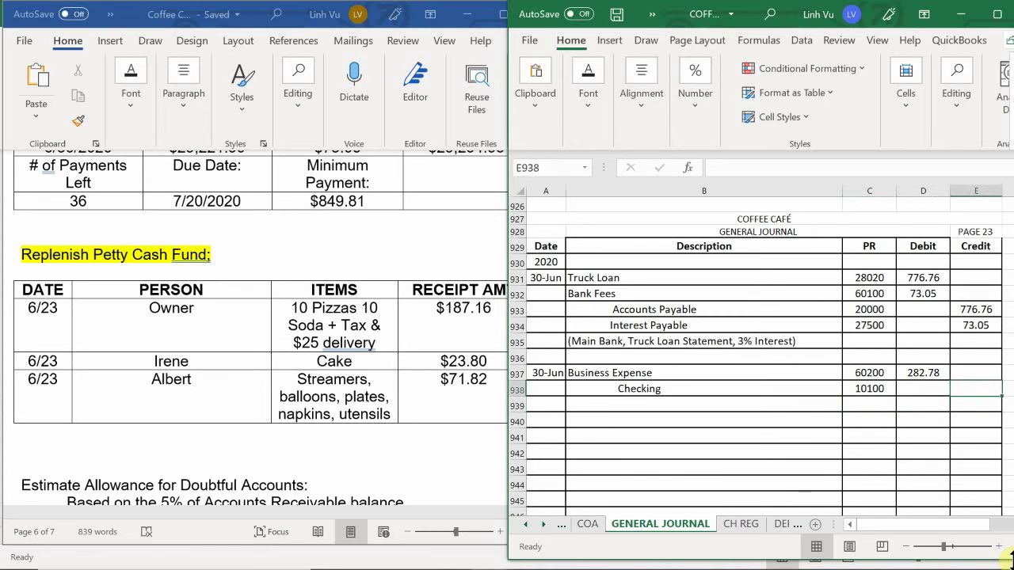
type("=")
key("Left")
key("Up")
key("Return")
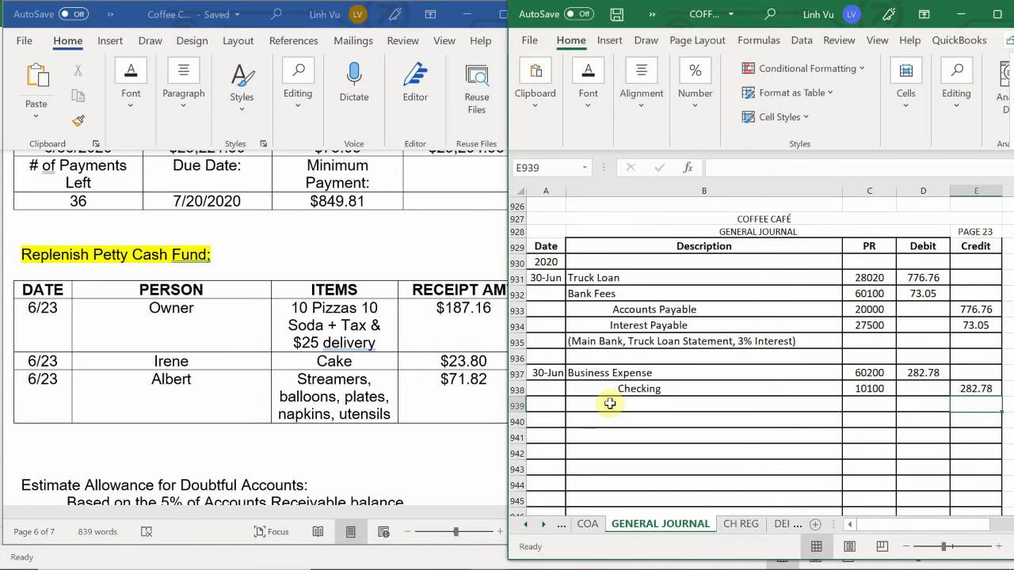
Type the explanation '(To Replenish the Petty Cash Drawer, Ch#' in cell B939.
left_click(610, 404)
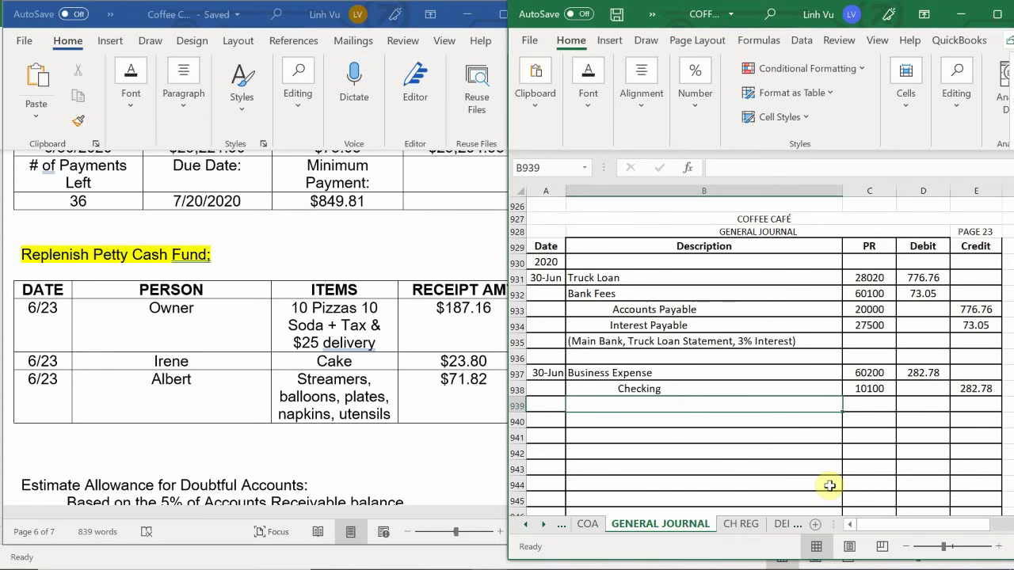
type("(")
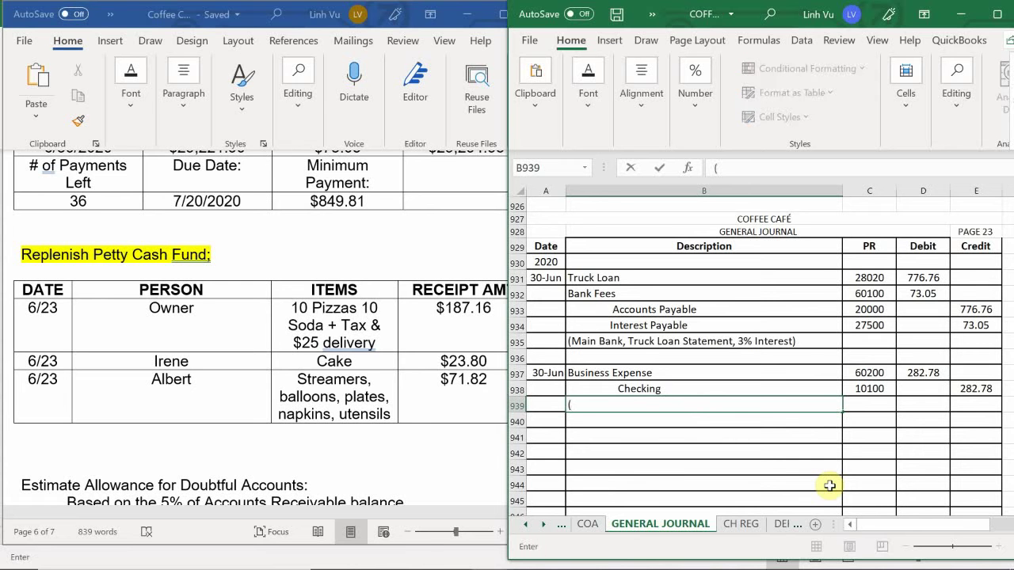
type("To Replenish the ")
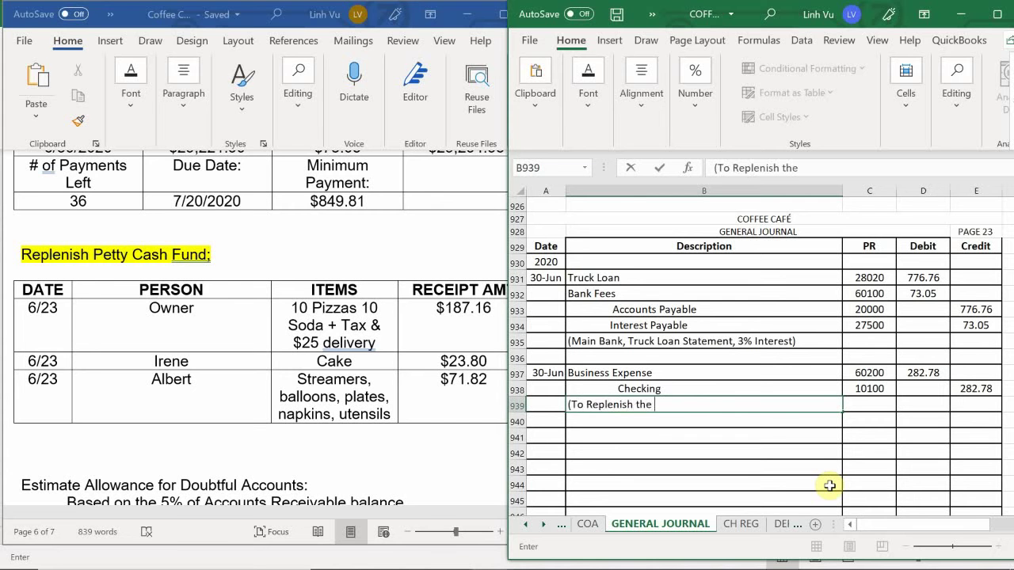
type("Petty Cash Dt")
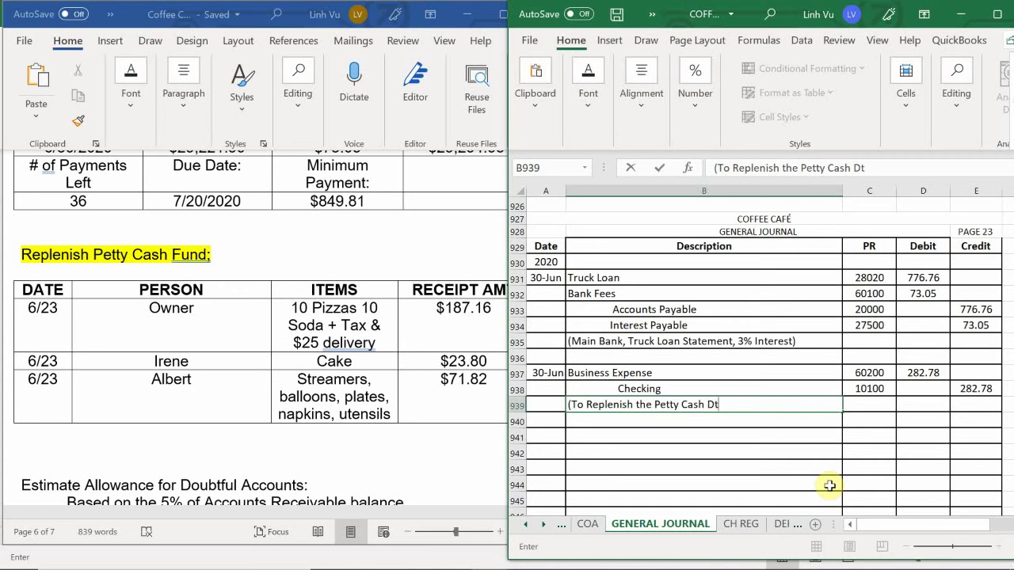
key("BackSpace")
type("rawer, ")
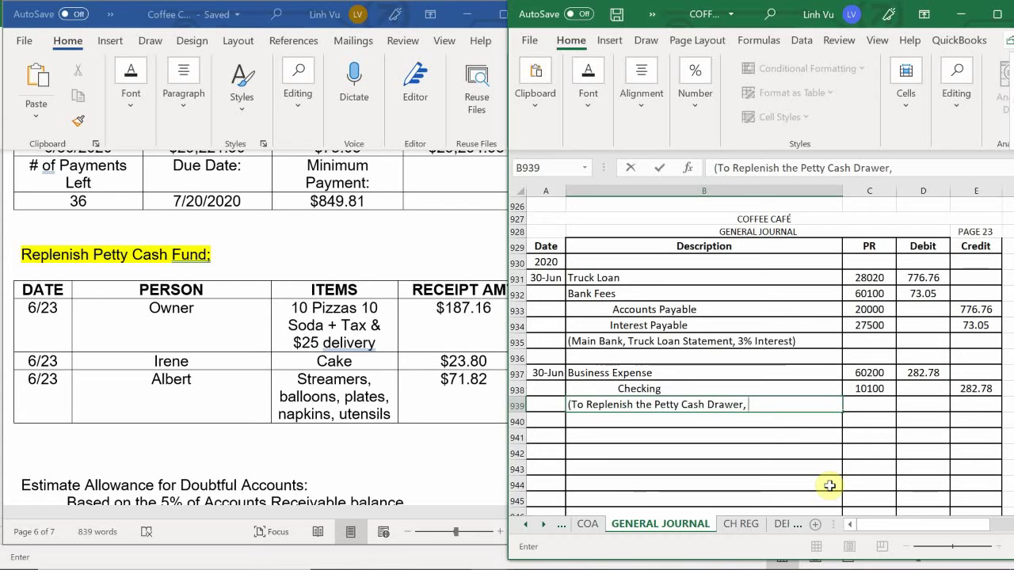
type("Ch")
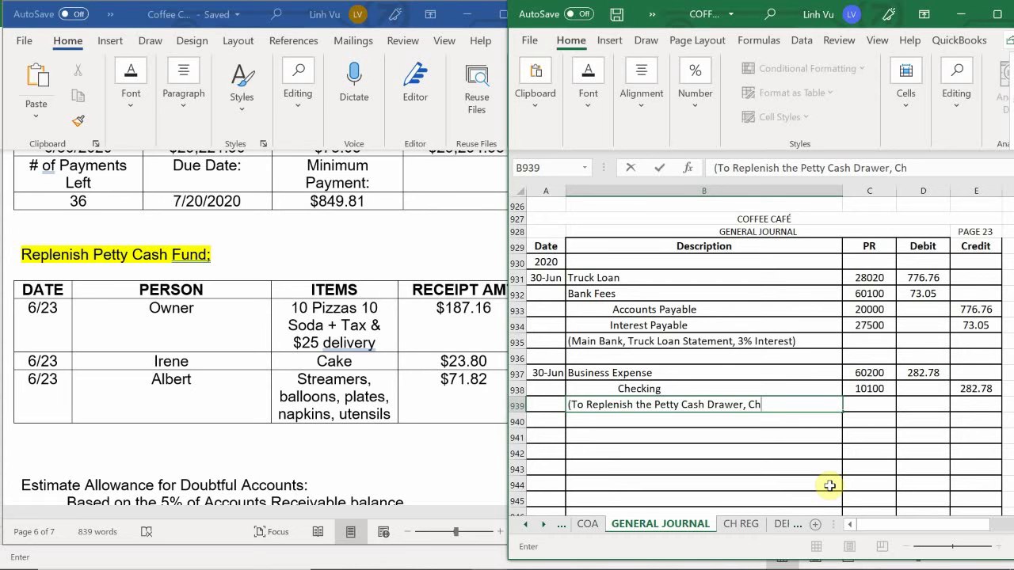
type("#")
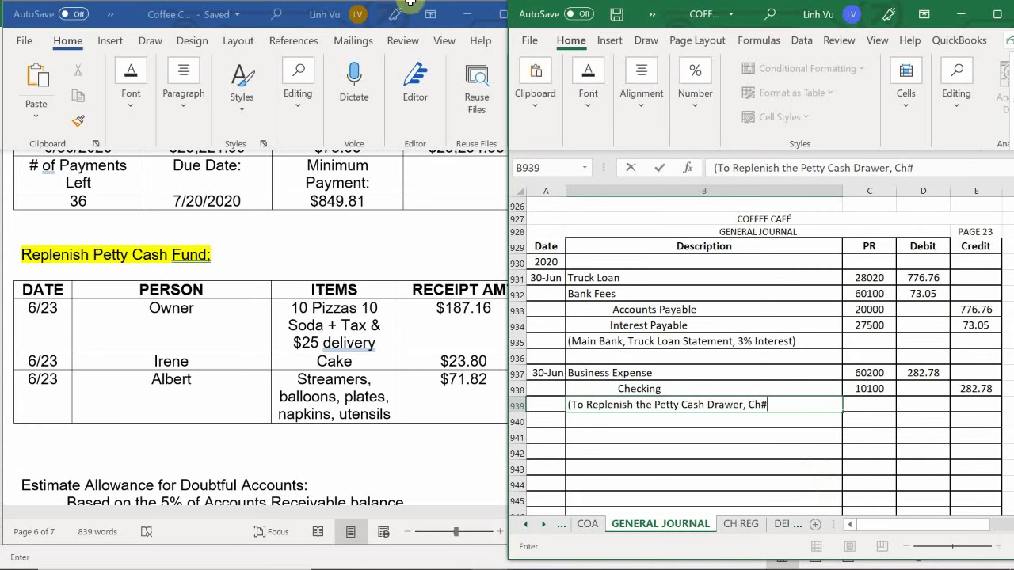
On the CH REG sheet, date check 1533's row 30-Jun in cell A36.
left_click(741, 529)
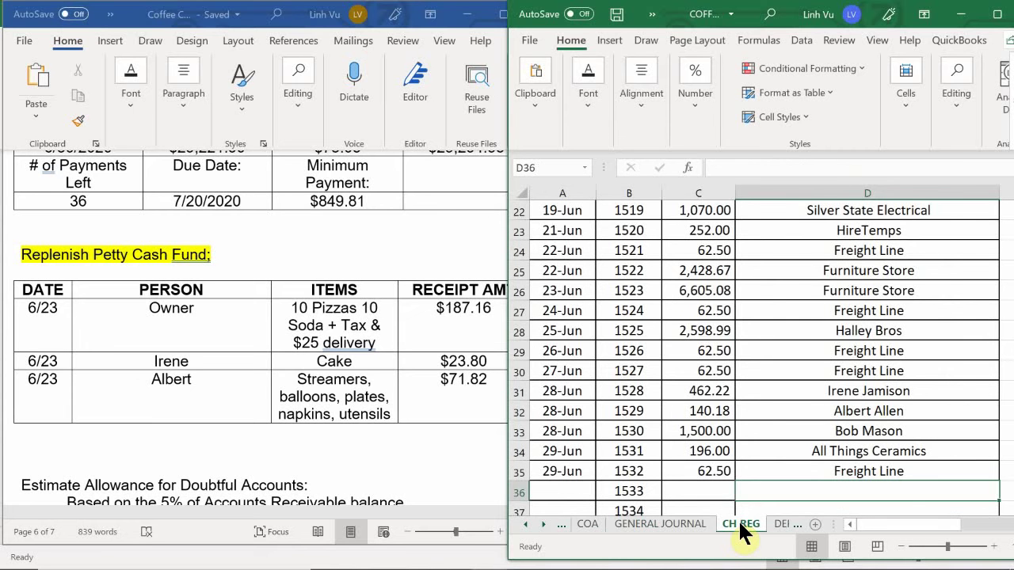
scroll(583, 431, "down", 1)
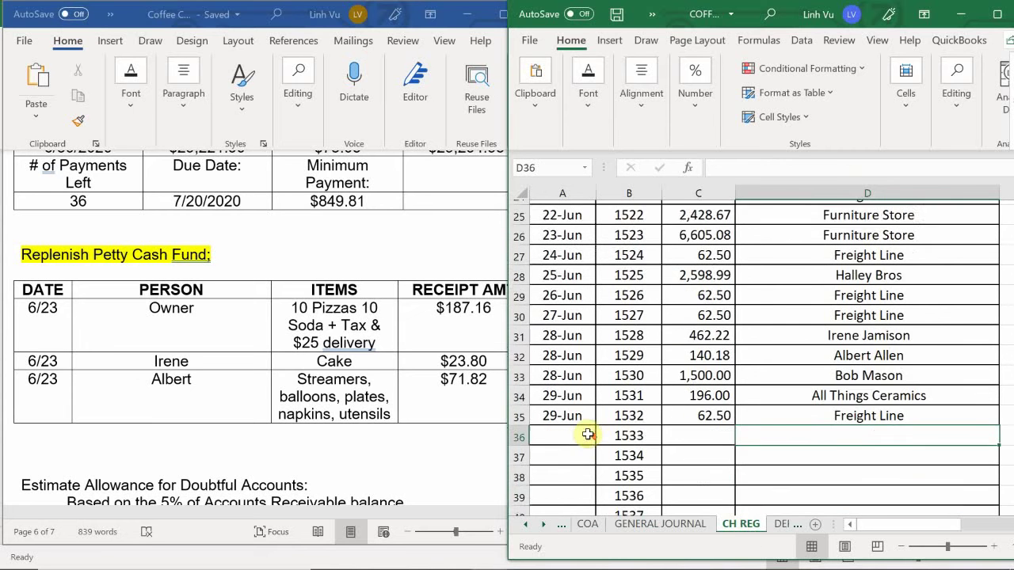
left_click(572, 437)
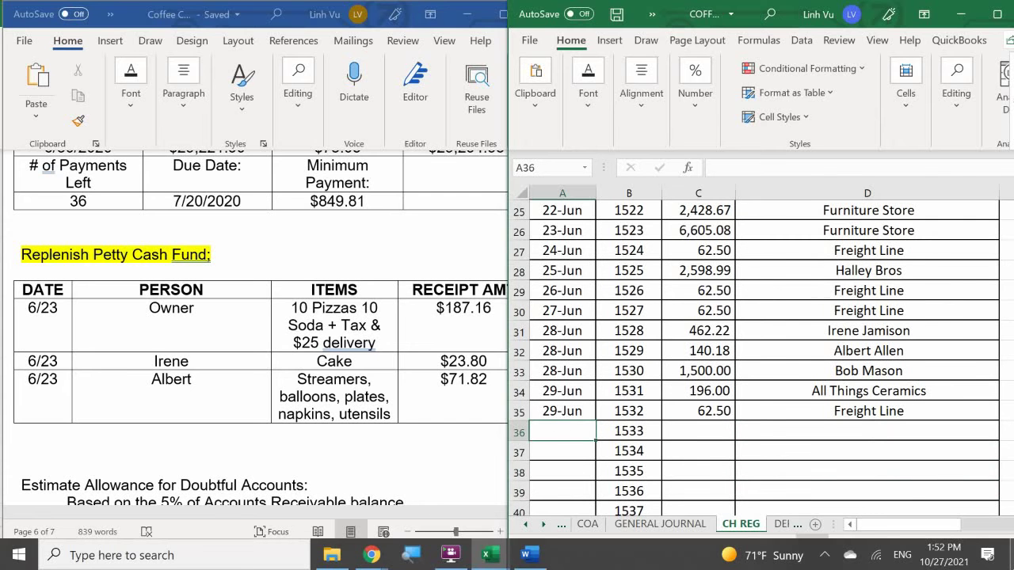
type("6/")
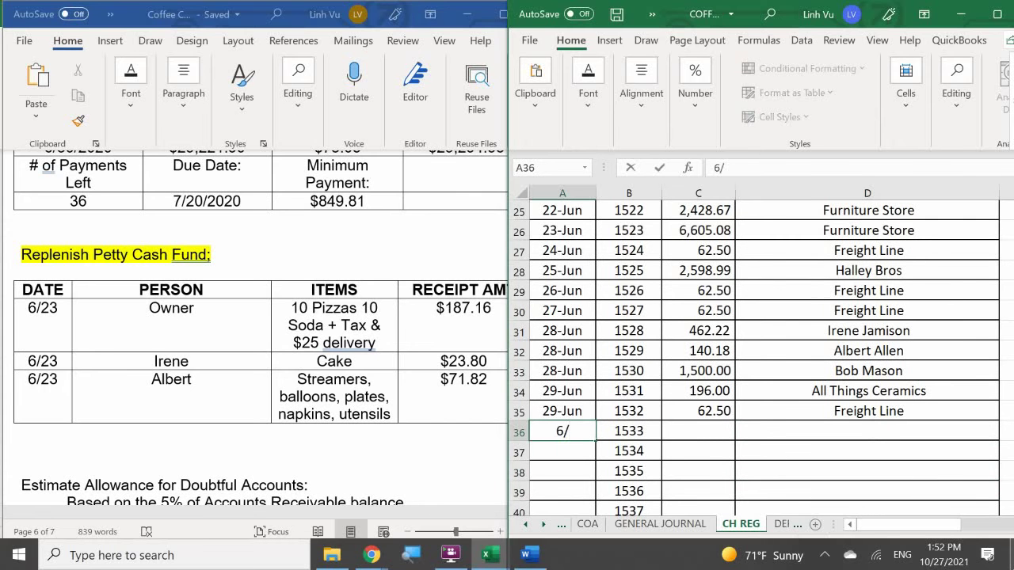
type("30")
key("Return")
Enter 282.78 as the amount for check 1533 in cell C36.
left_click(628, 450)
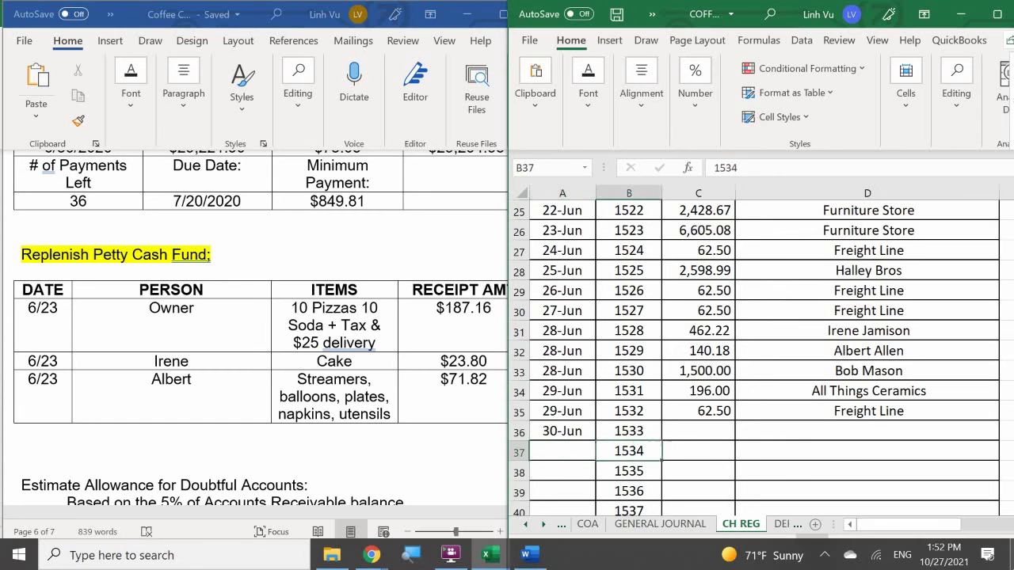
left_click(629, 431)
left_click(698, 430)
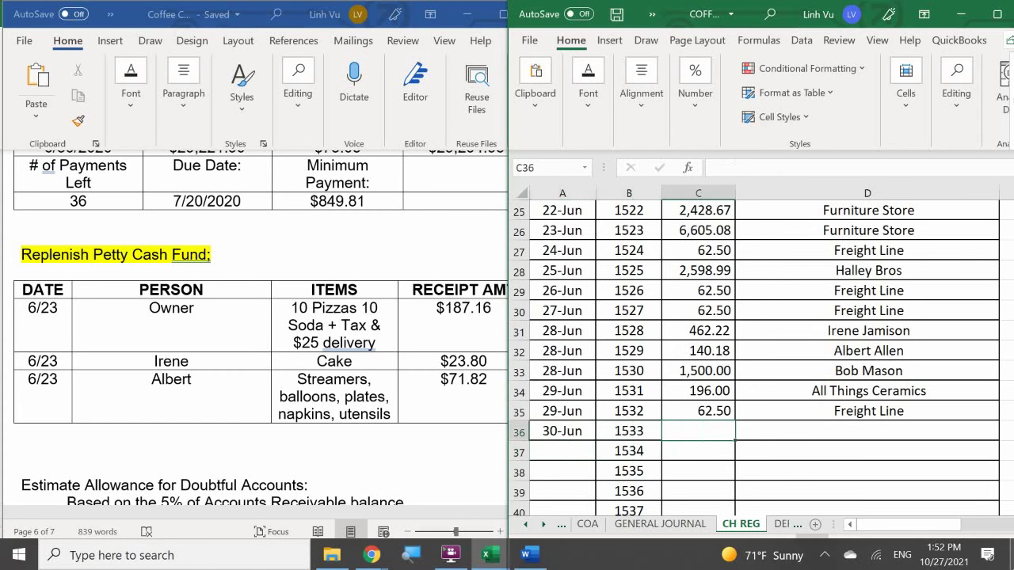
type("282.78")
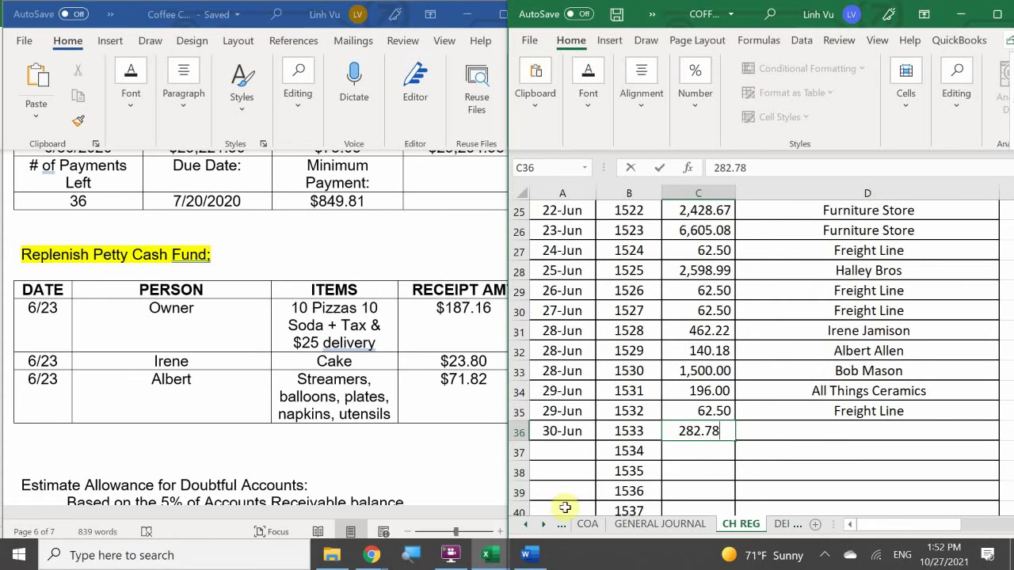
left_click(640, 529)
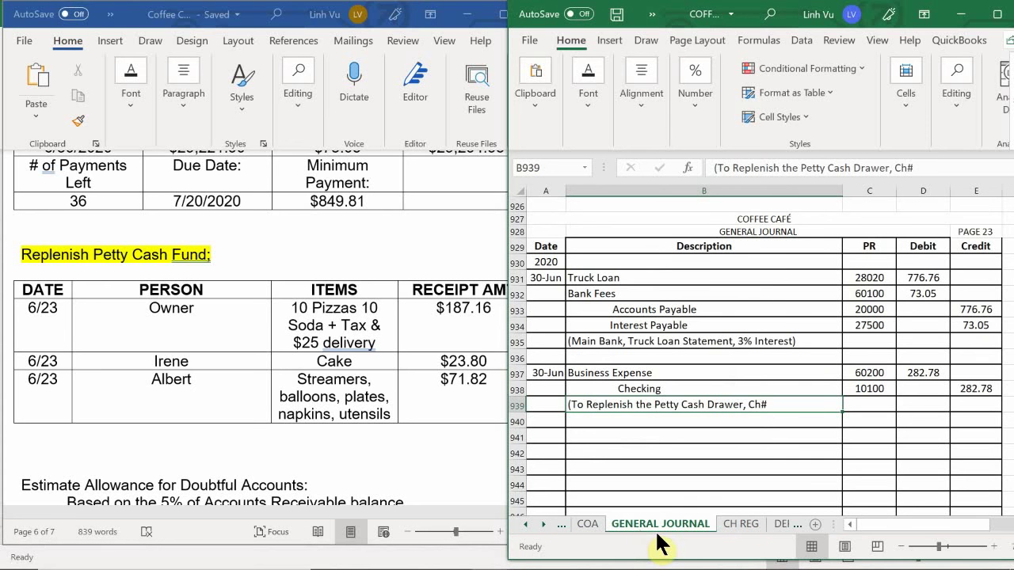
Enter the payee's name for check 1533 in D36, replacing an initial 'Petty Cash' attempt.
left_click(726, 524)
left_click(699, 450)
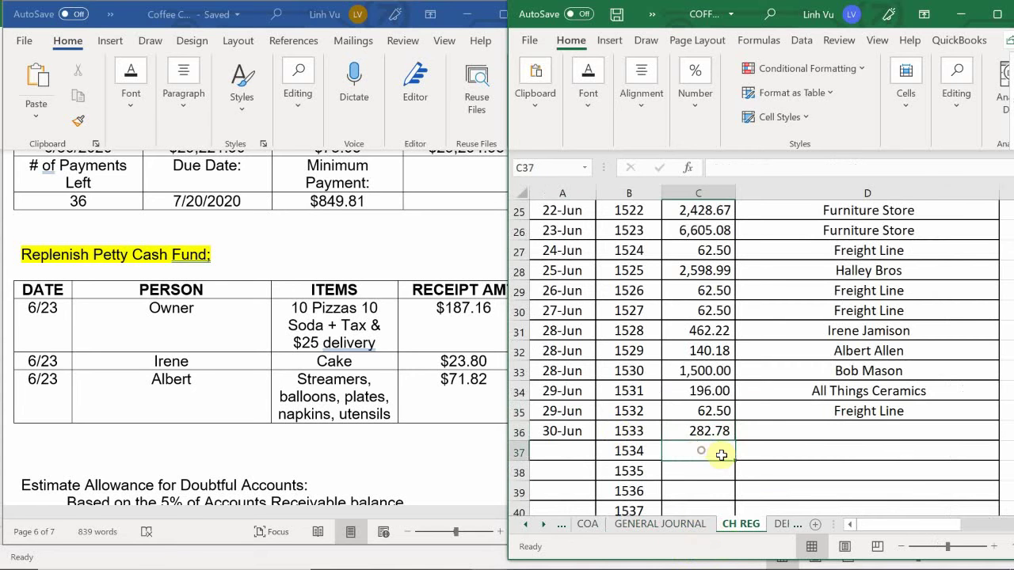
left_click(804, 433)
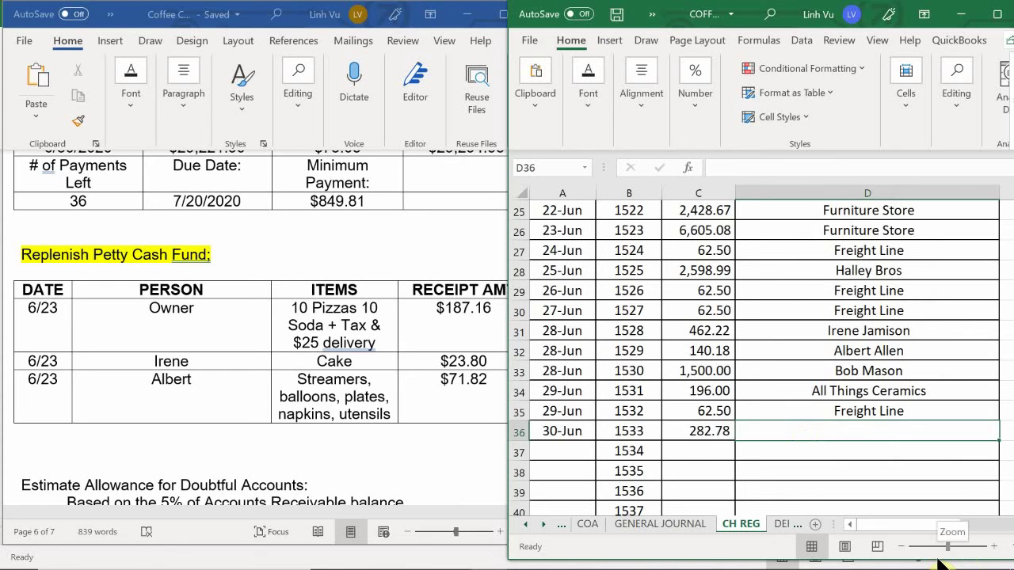
type("Pe")
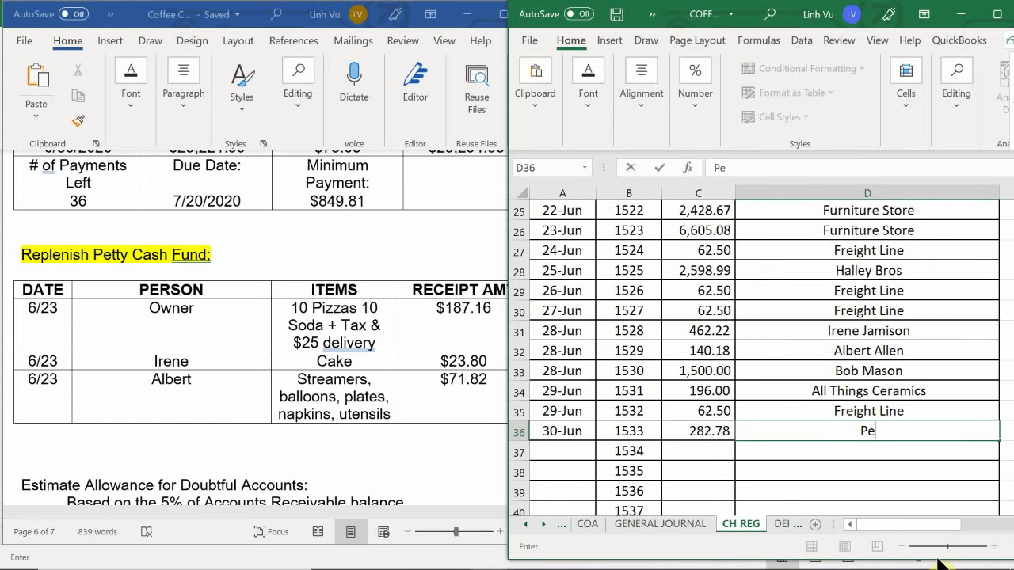
type("tty Cash")
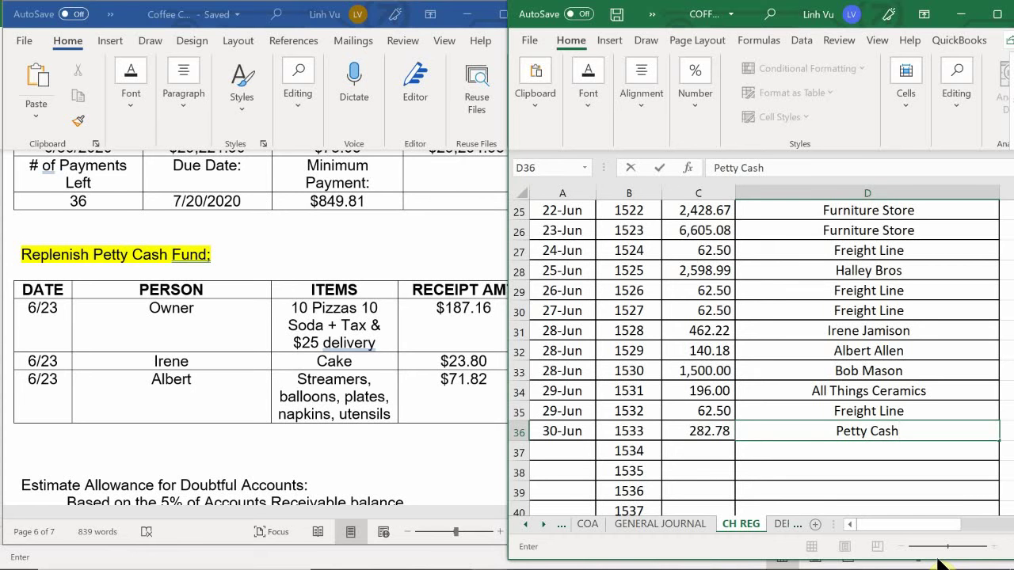
key("BackSpace")
key("BackSpace")
key("BackSpace")
key("BackSpace")
key("BackSpace")
key("BackSpace")
key("BackSpace")
key("BackSpace")
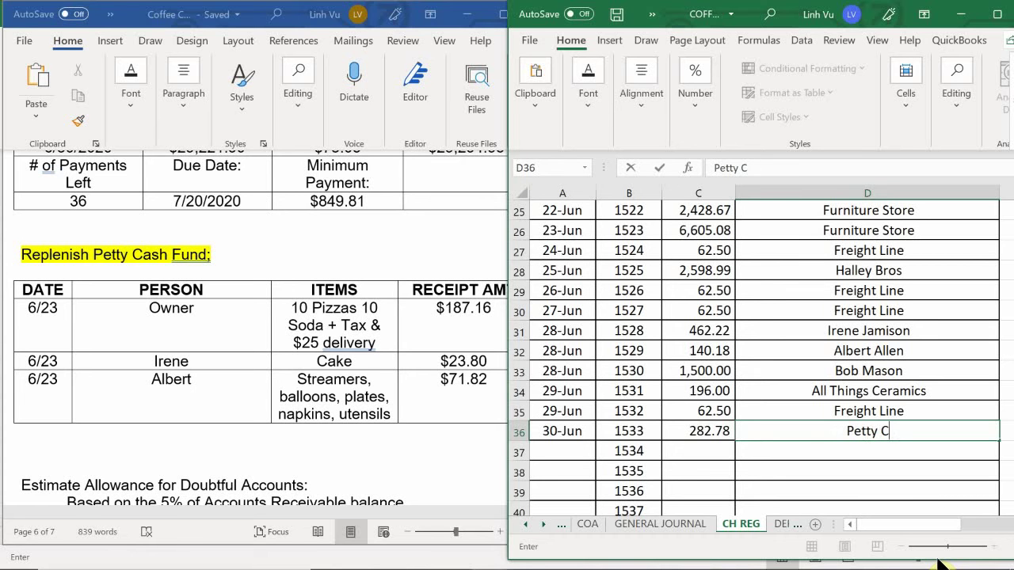
key("BackSpace")
key("BackSpace")
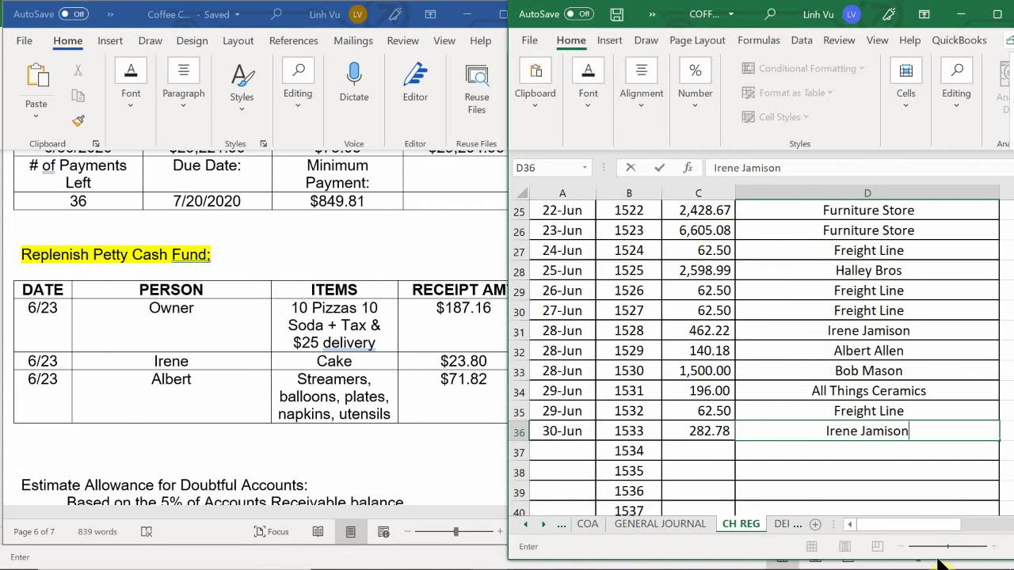
key("Return")
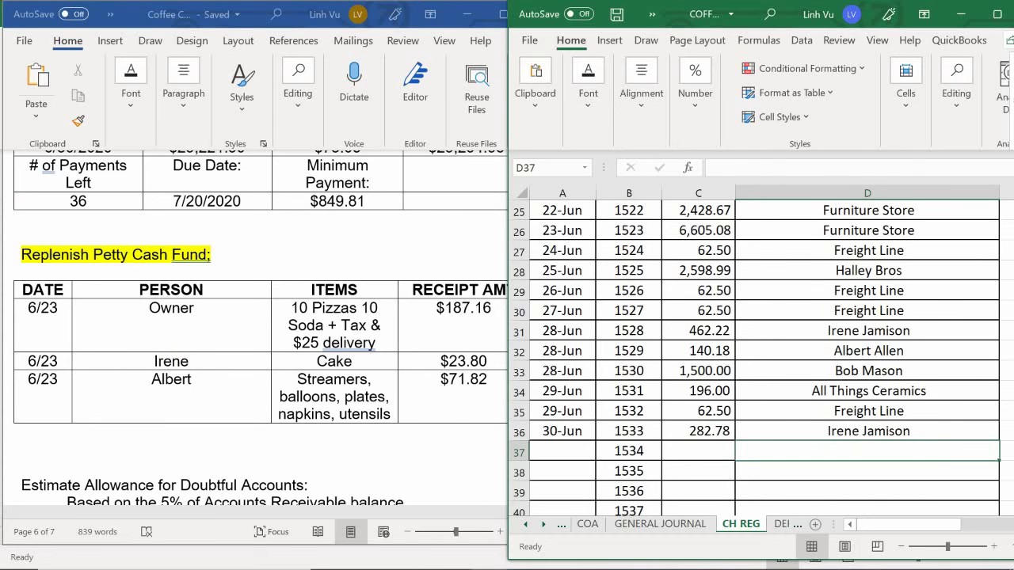
Complete the journal memo as '(To Replenish the Petty Cash Drawer, Ch#1533)'.
left_click(618, 522)
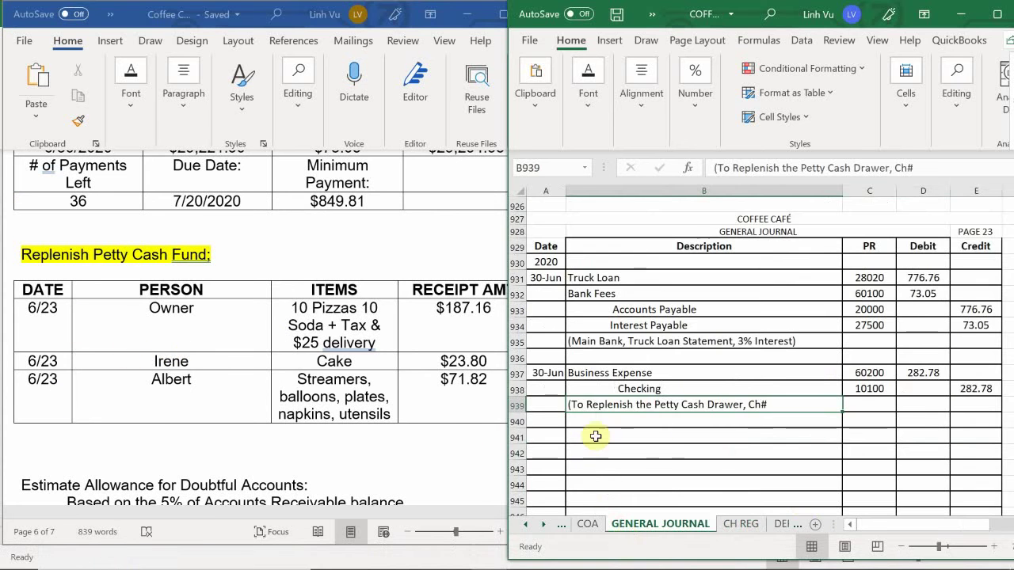
double_click(790, 403)
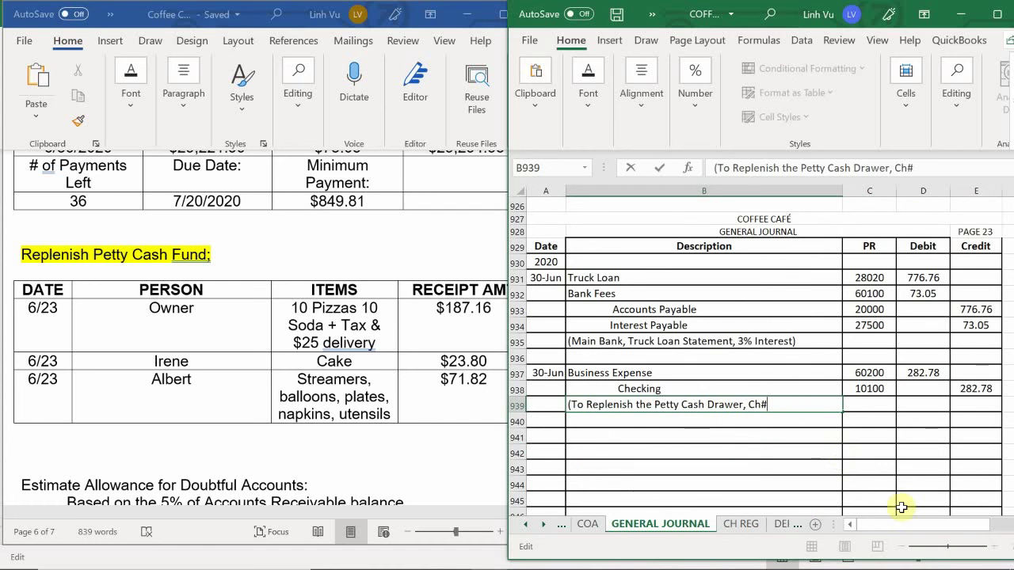
type("1533)")
key("Return")
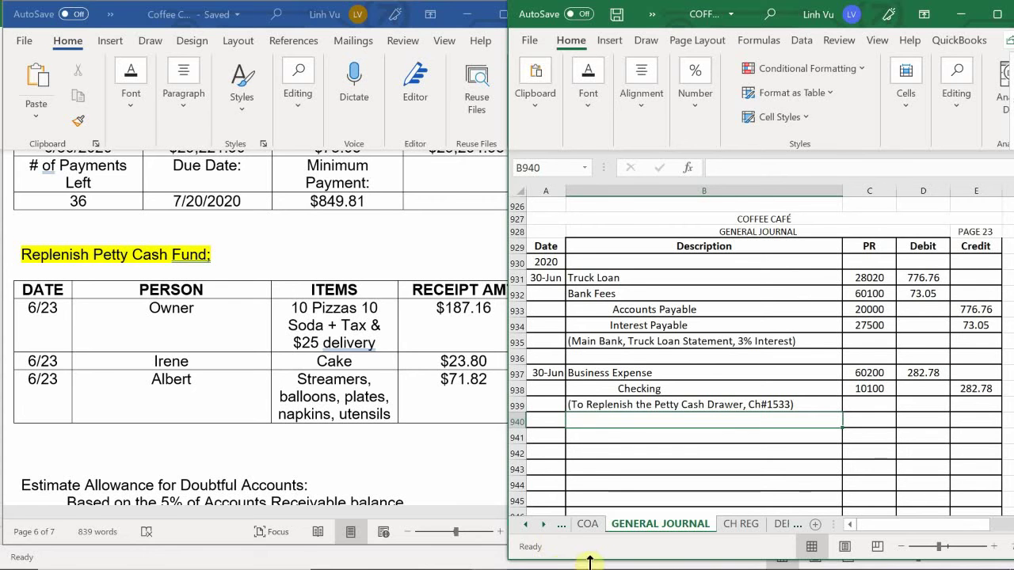
Bring the subsidiary account ledgers workbook to the front.
mouse_move(590, 566)
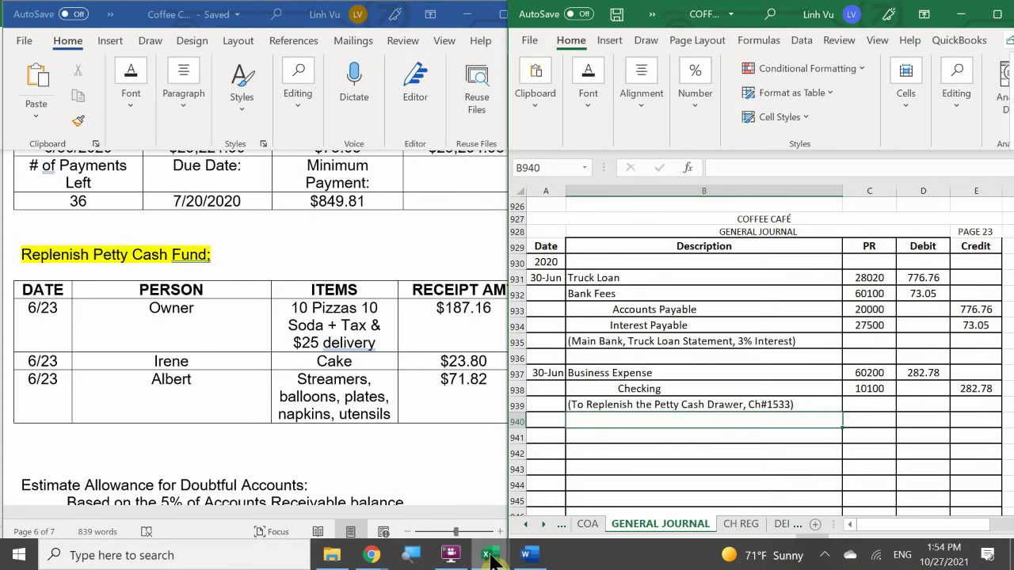
mouse_move(489, 555)
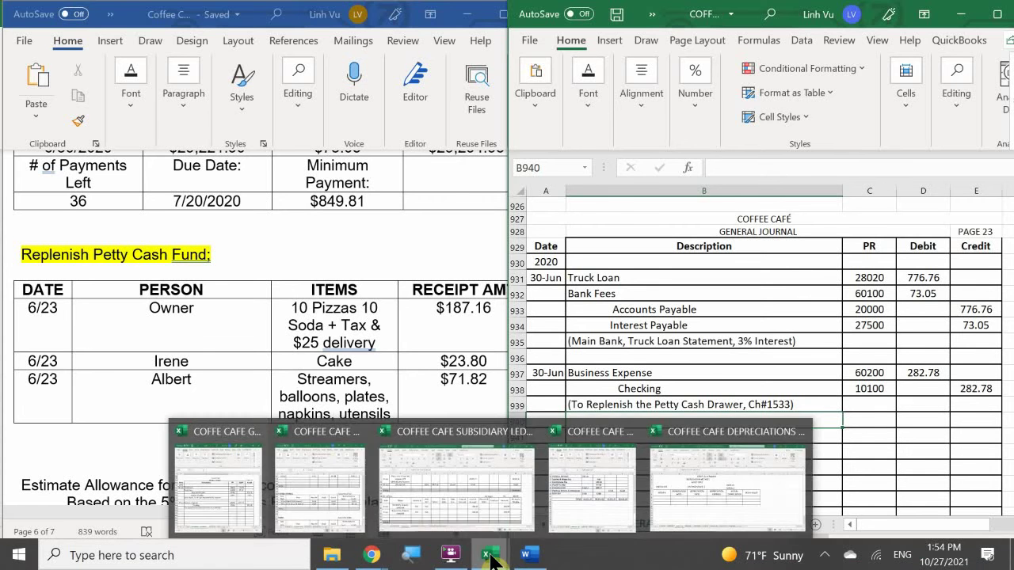
left_click(312, 483)
Go to the EXPENSES - OP sheet and scroll to the Business Expense (60200) account.
left_click(273, 524)
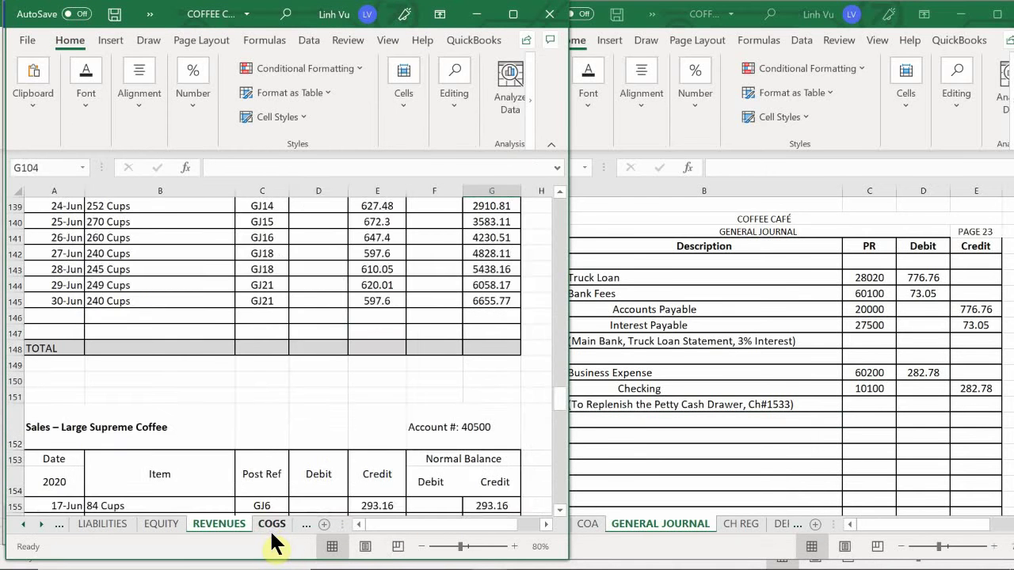
left_click(272, 526)
left_click(300, 525)
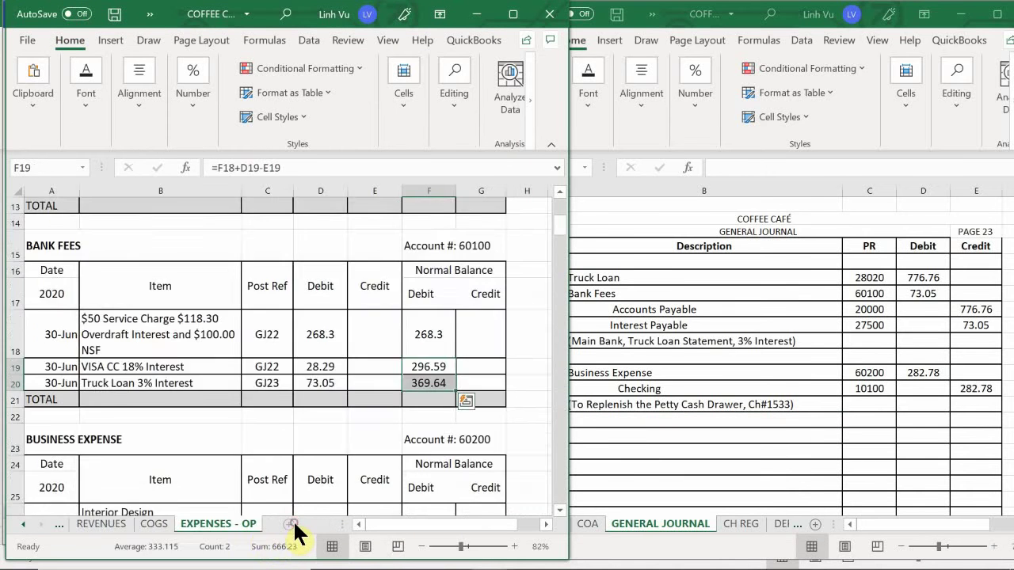
scroll(190, 380, "up", 4)
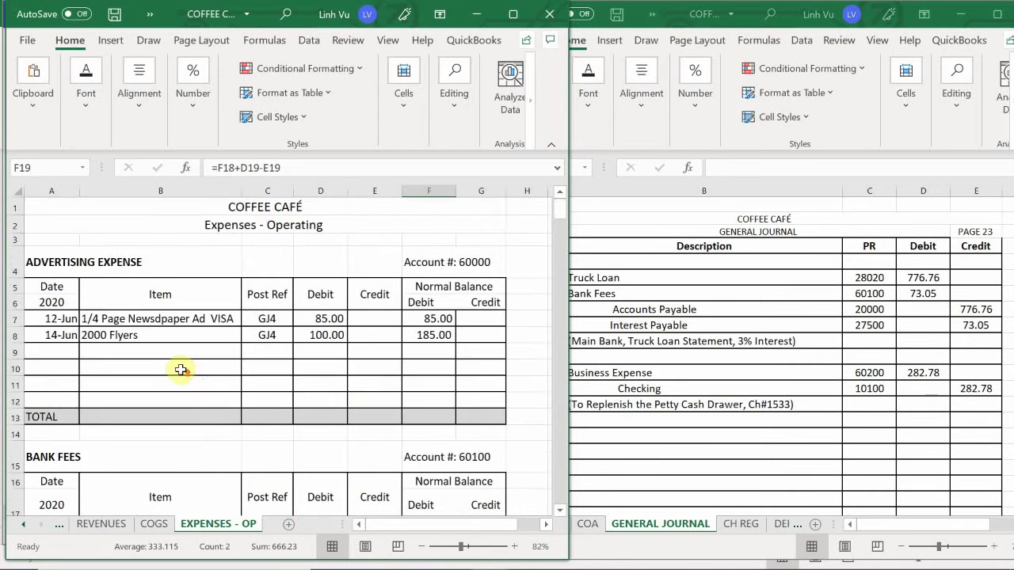
scroll(180, 370, "down", 5)
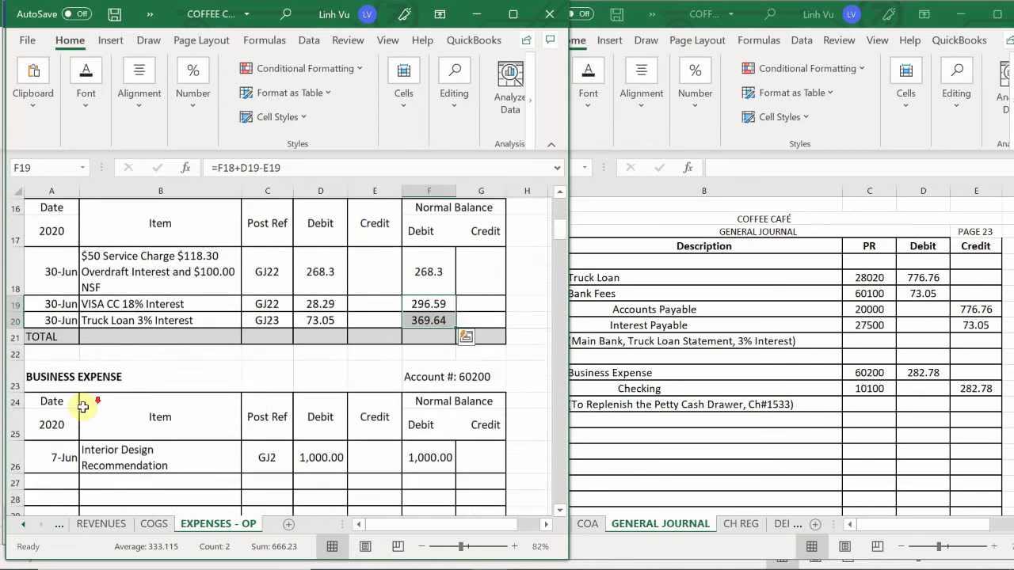
scroll(81, 409, "down", 2)
scroll(80, 411, "down", 1)
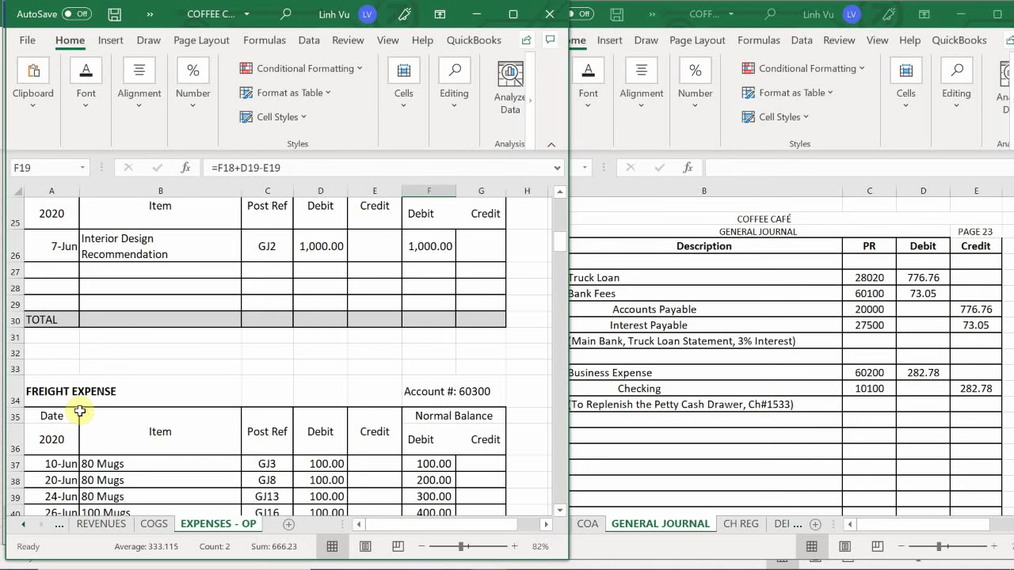
scroll(93, 412, "up", 2)
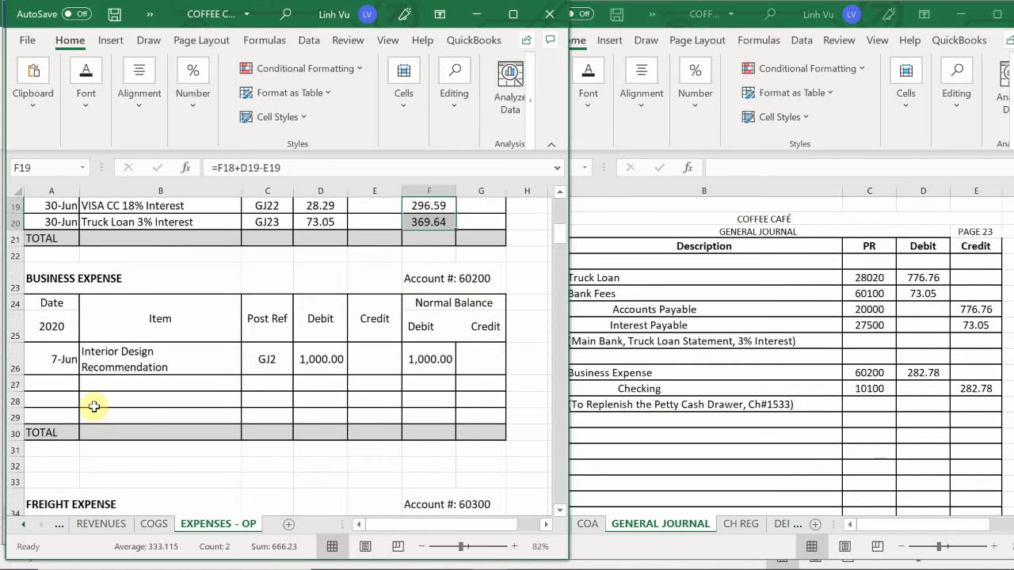
scroll(93, 406, "up", 1)
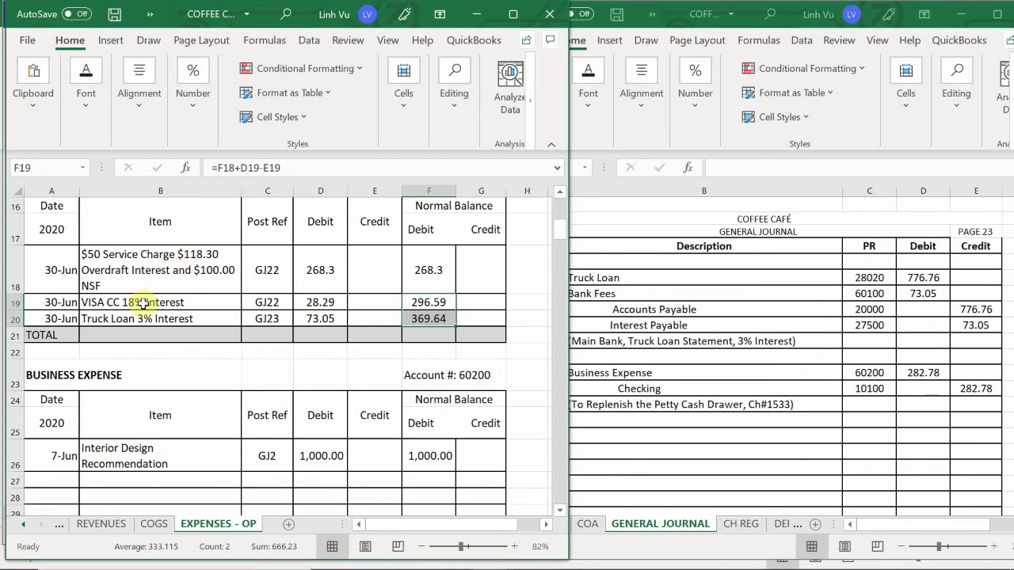
scroll(100, 419, "down", 1)
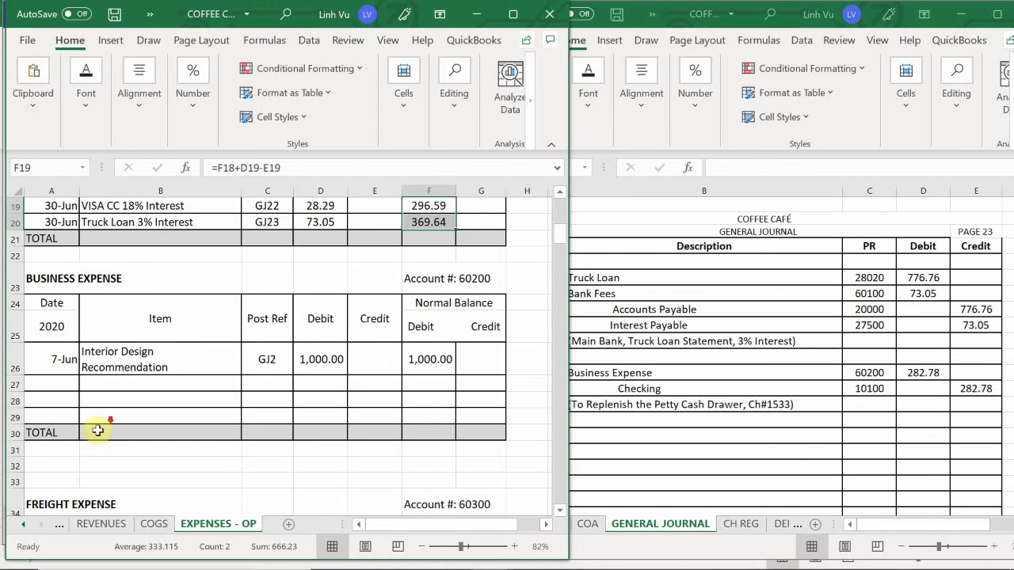
Start a new Business Expense row dated 30-Jun in cell A27.
left_click(61, 384)
type("6/30")
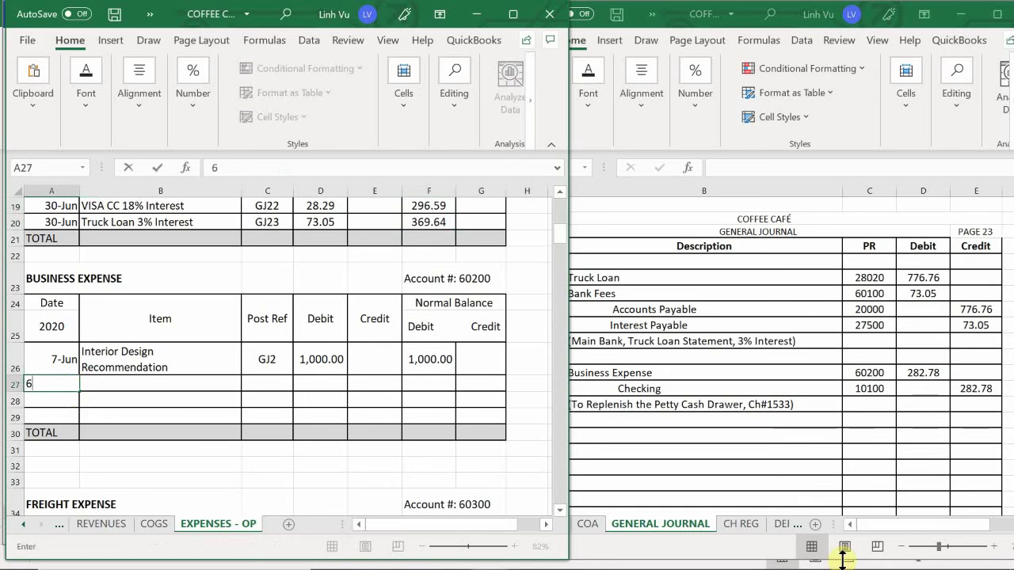
key("Return")
key("Tab")
key("Up")
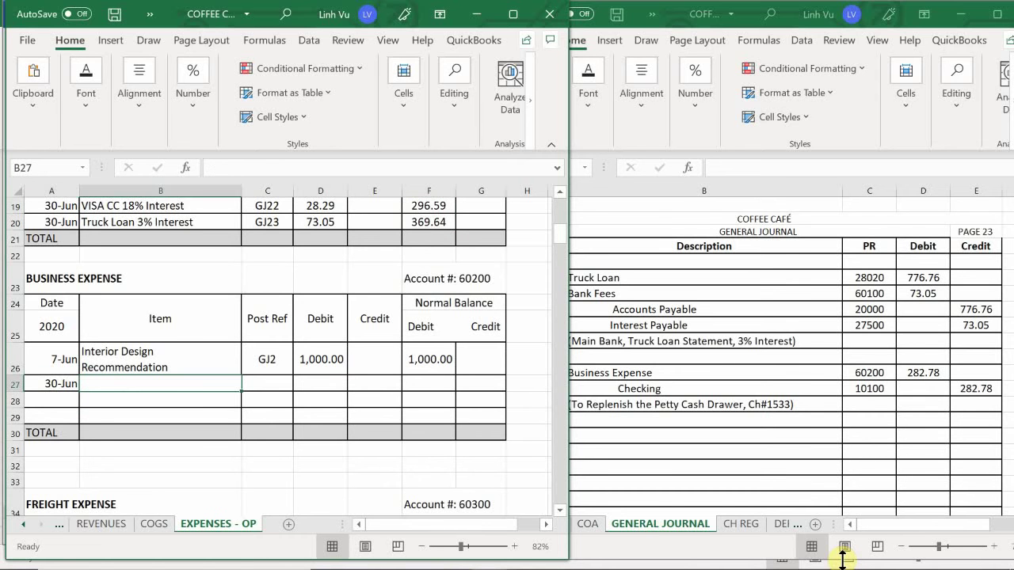
Describe it as 'Pizza, Cake, & Decorations & utensils on 6/23 Grand Opening Party'.
type("Pi")
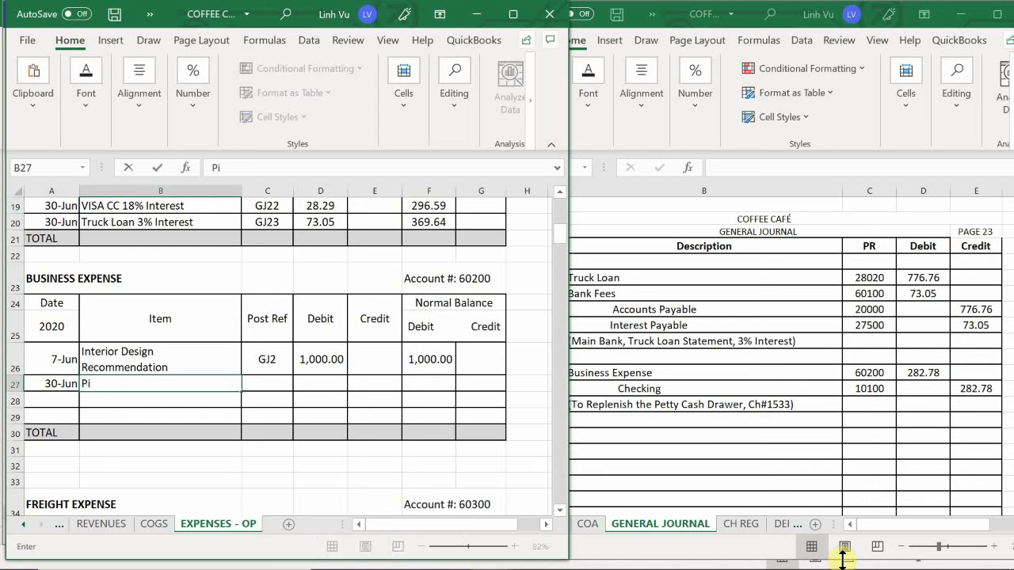
type("zza, Cake, & ")
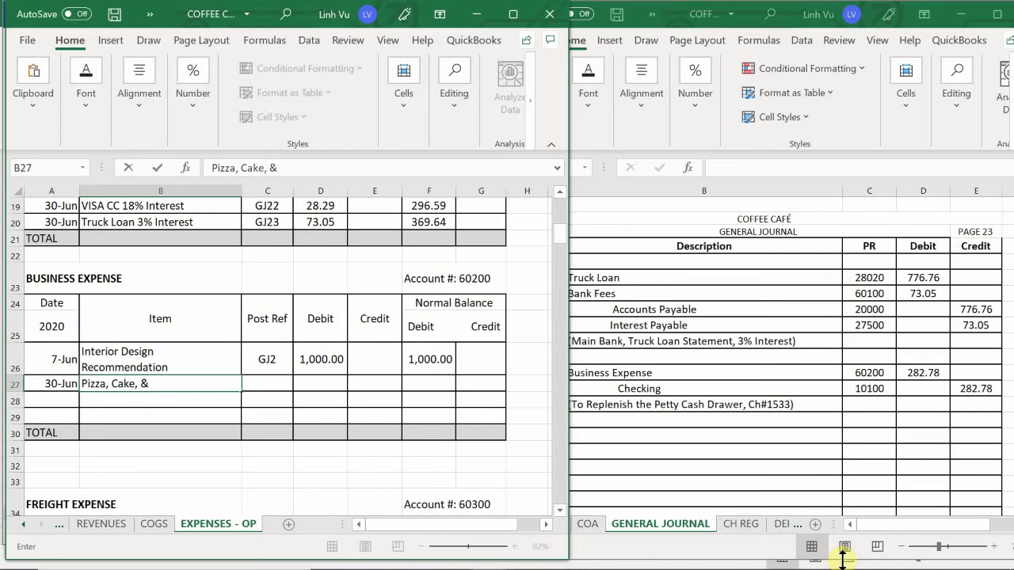
type("Decorations & ")
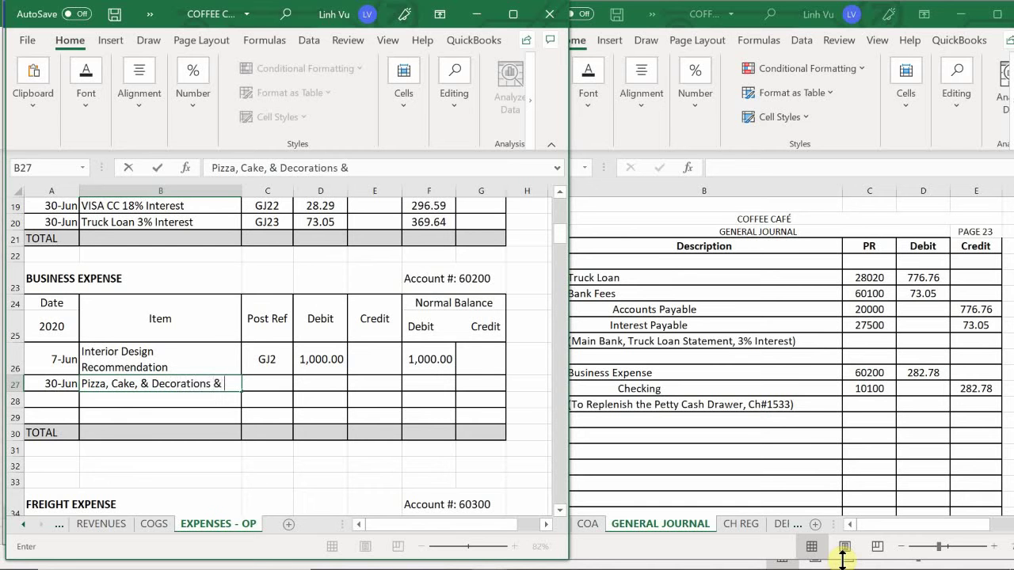
type("uten")
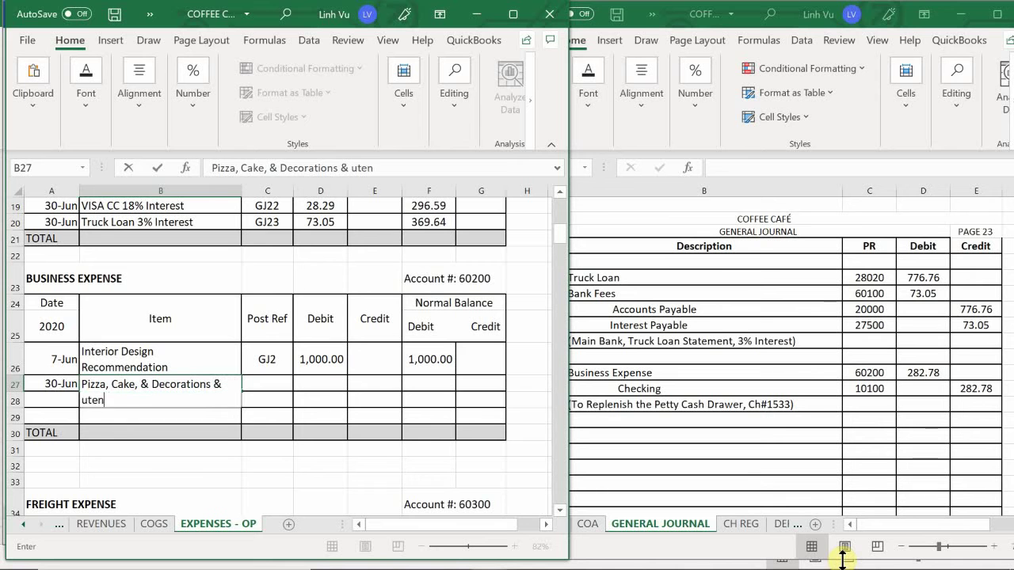
type("sils on 6/23")
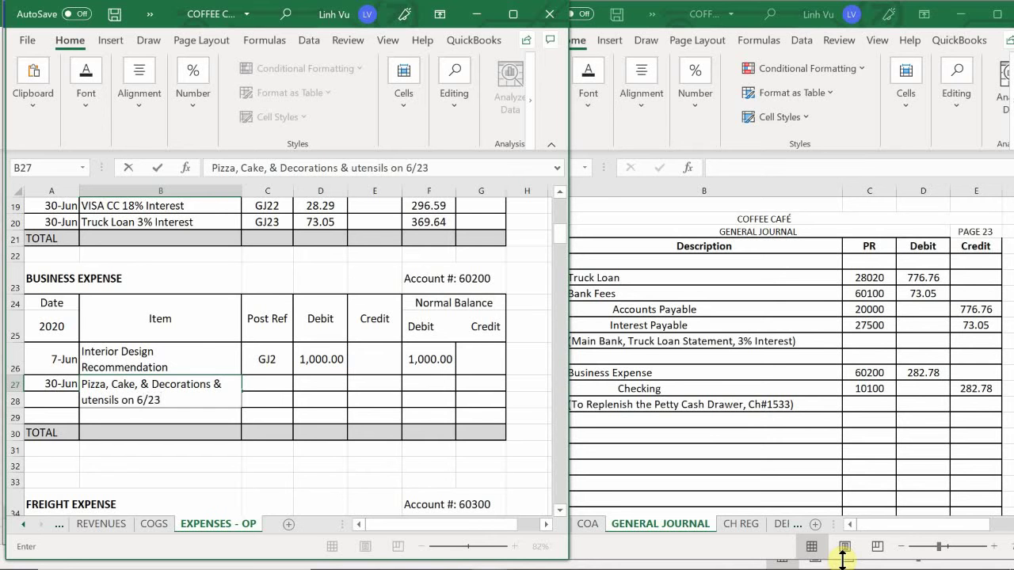
key("BackSpace")
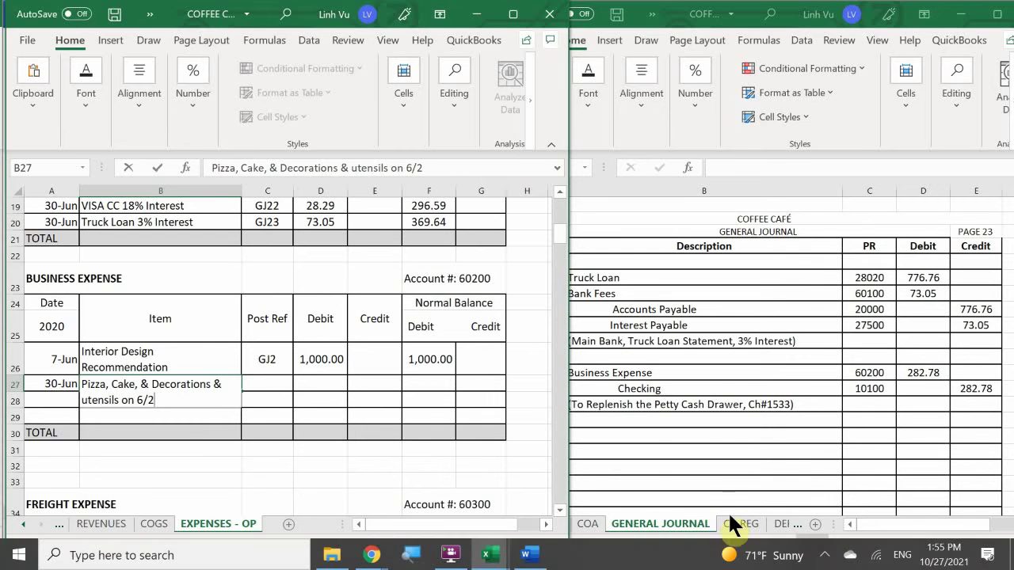
type("3")
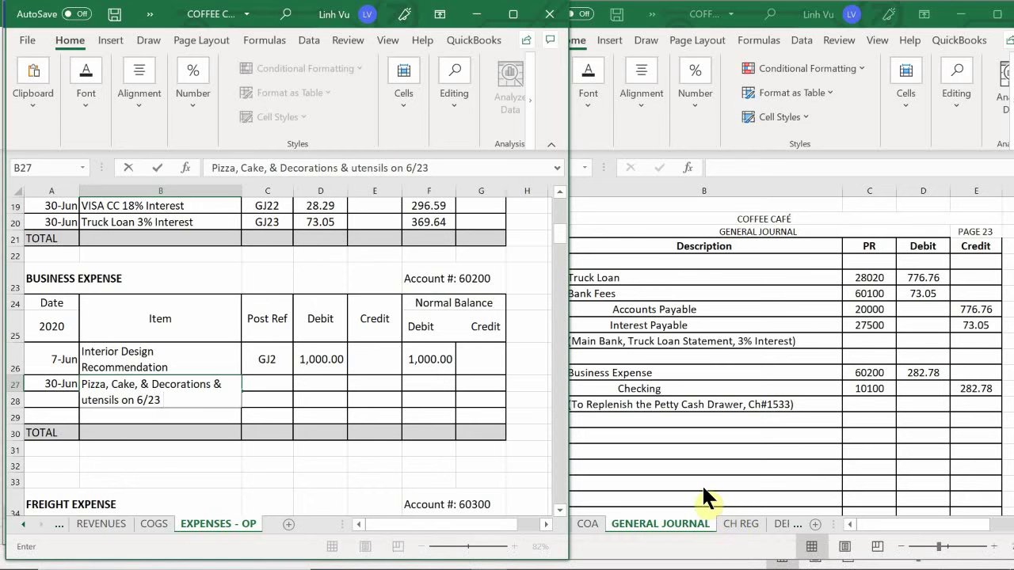
type(" Grand Opening Par")
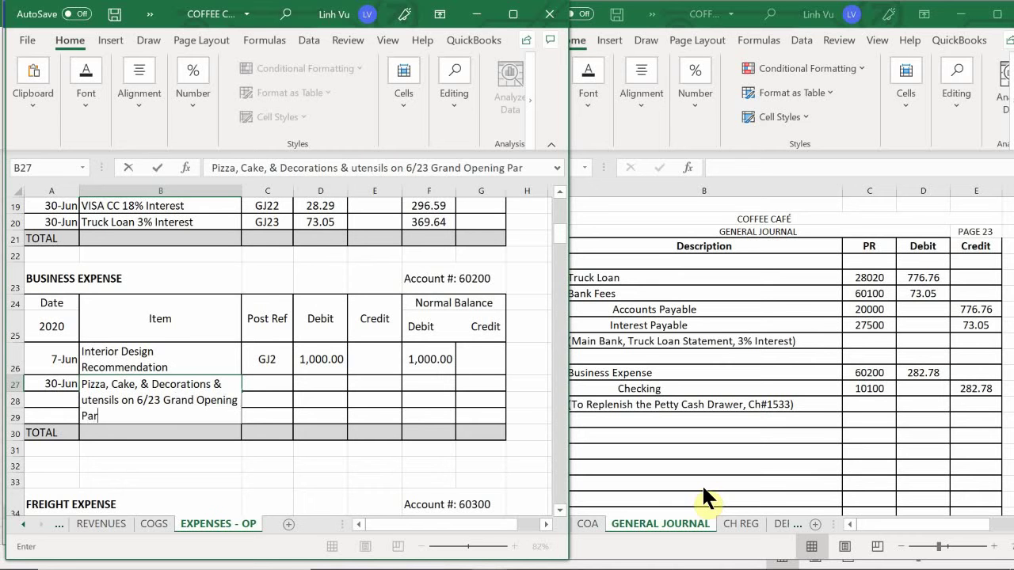
type("ty")
key("Return")
key("Up")
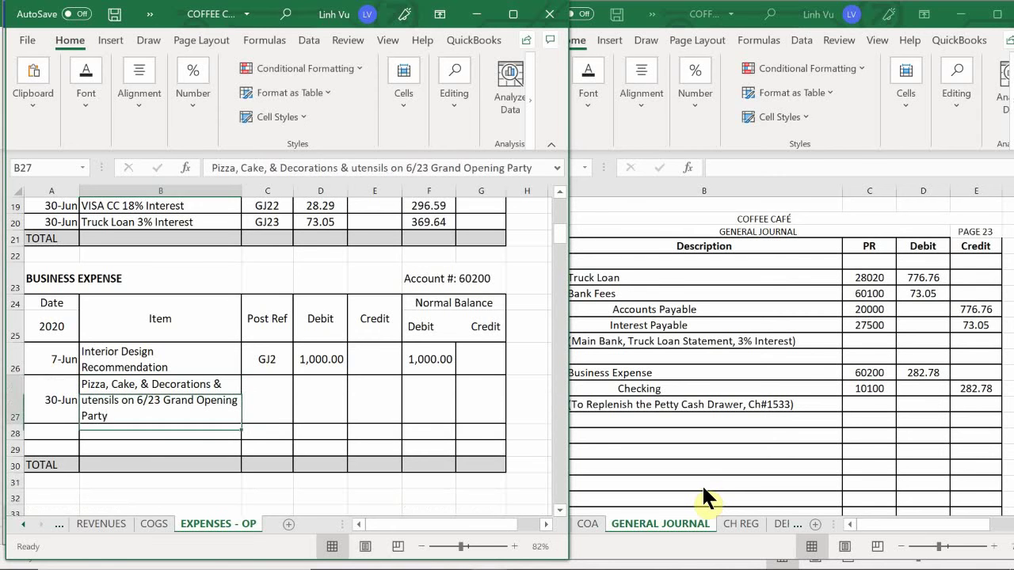
key("Right")
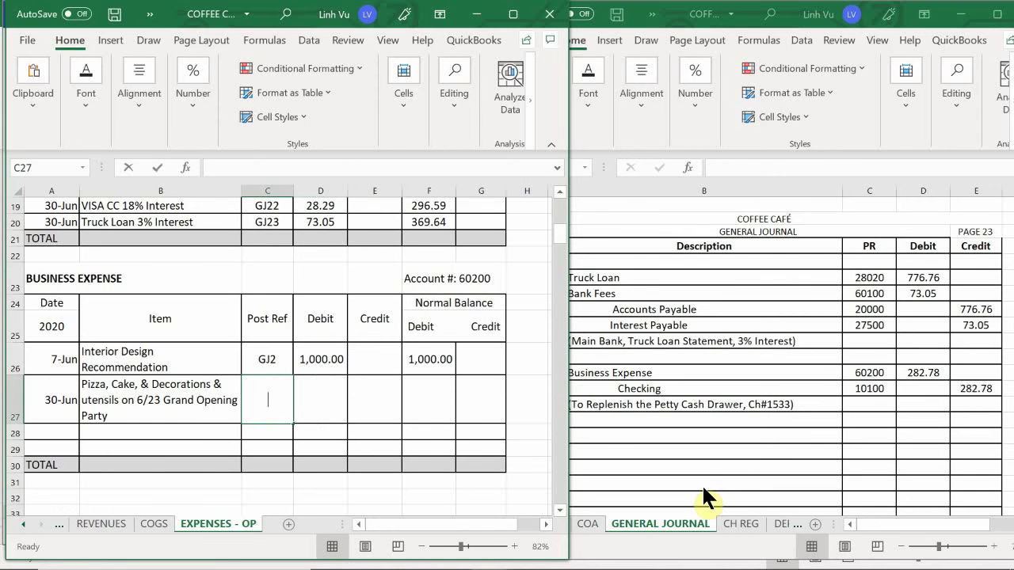
Enter post reference GJ23 in cell C27 of the 30-Jun Business Expense line.
type("GJ2")
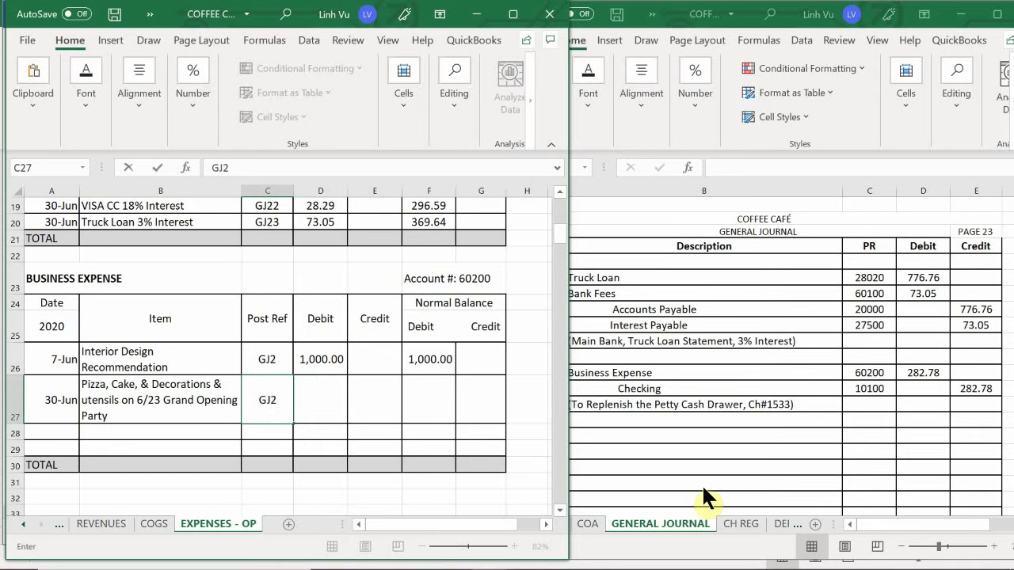
type("3")
key("Return")
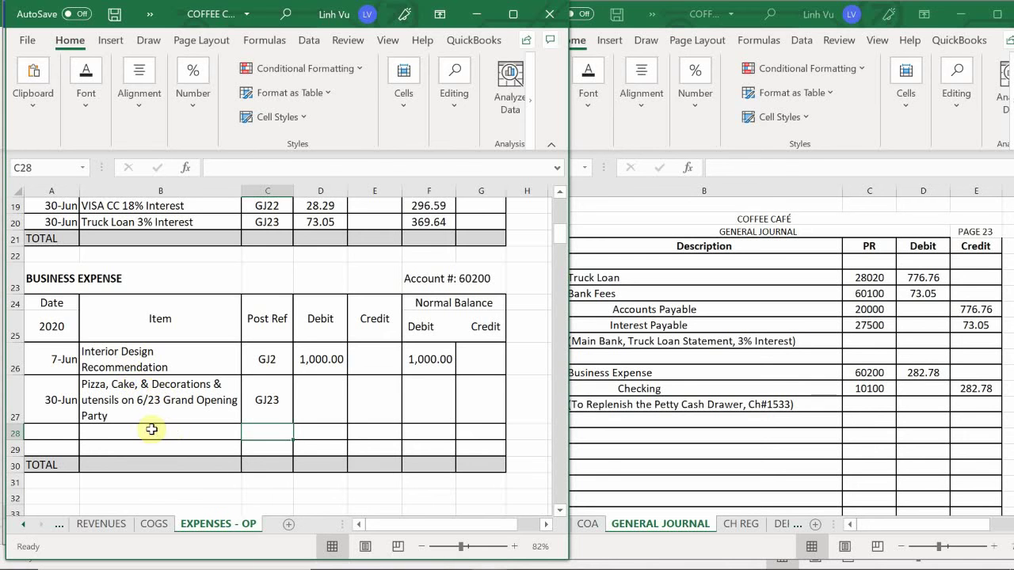
Append 'Replenish Petty Cash Fund' to the B27 description and debit 282.78 in D27.
double_click(151, 416)
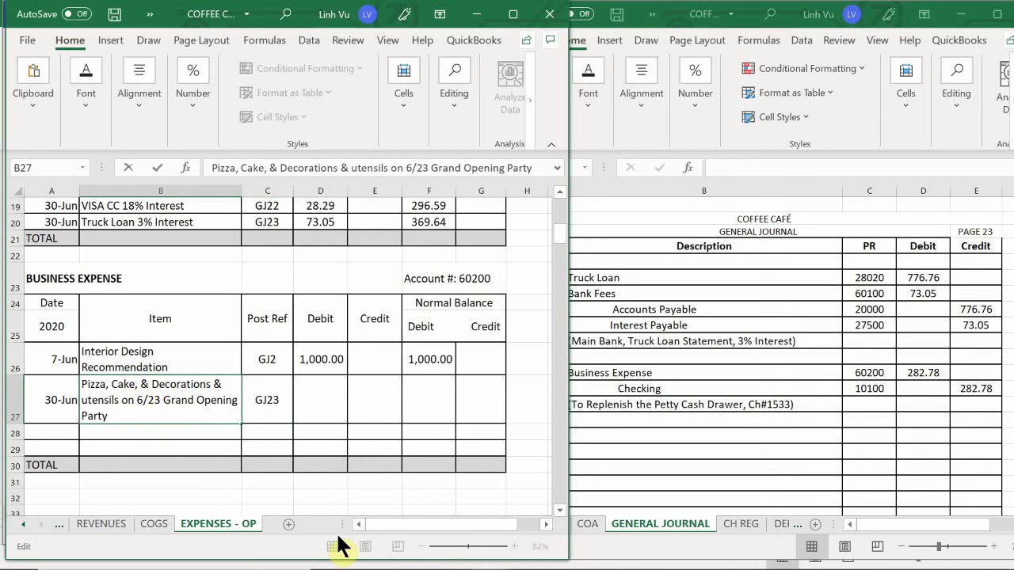
type("Repl")
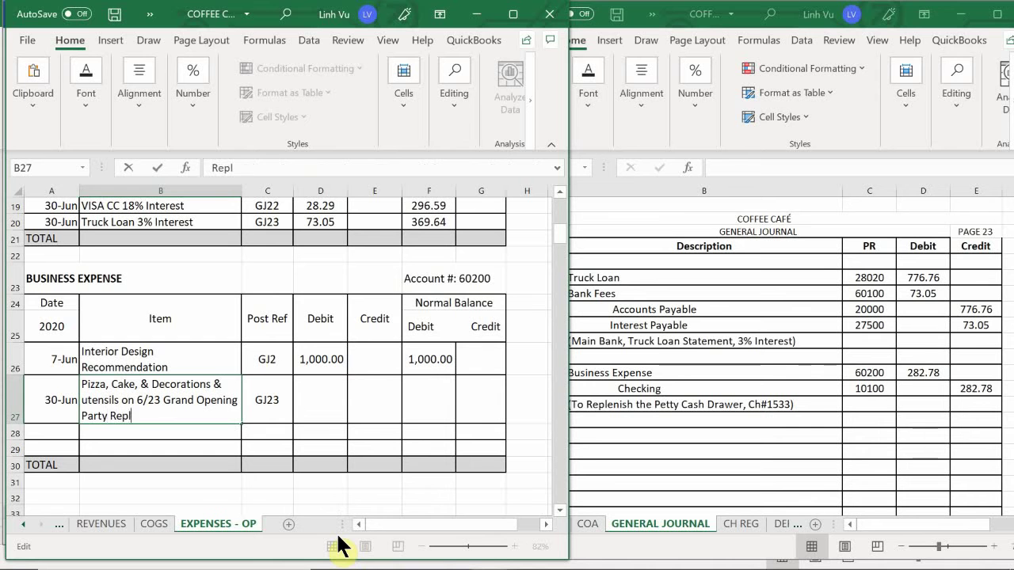
type("enish")
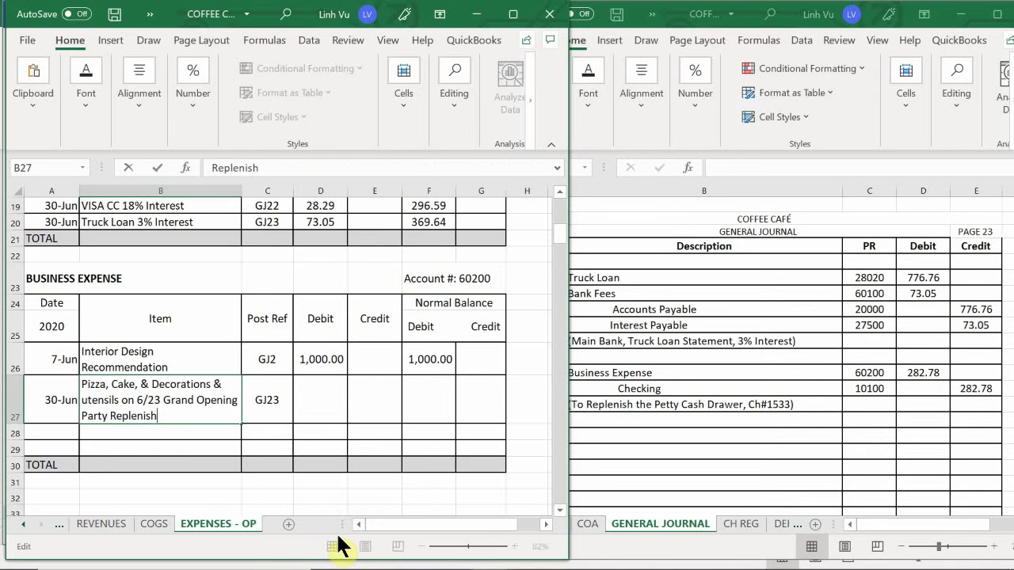
type(" Petty Cash Fu")
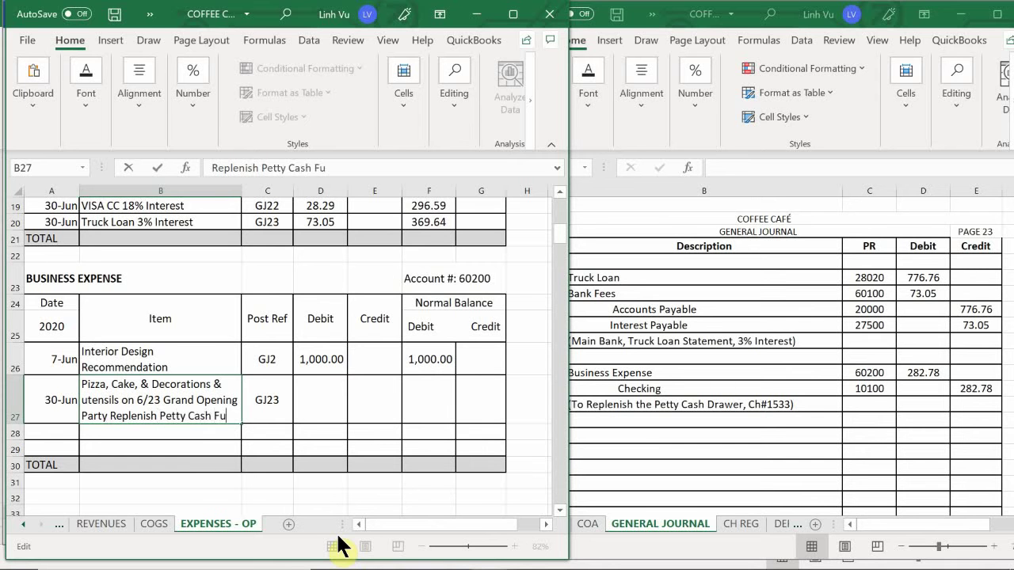
type("nd")
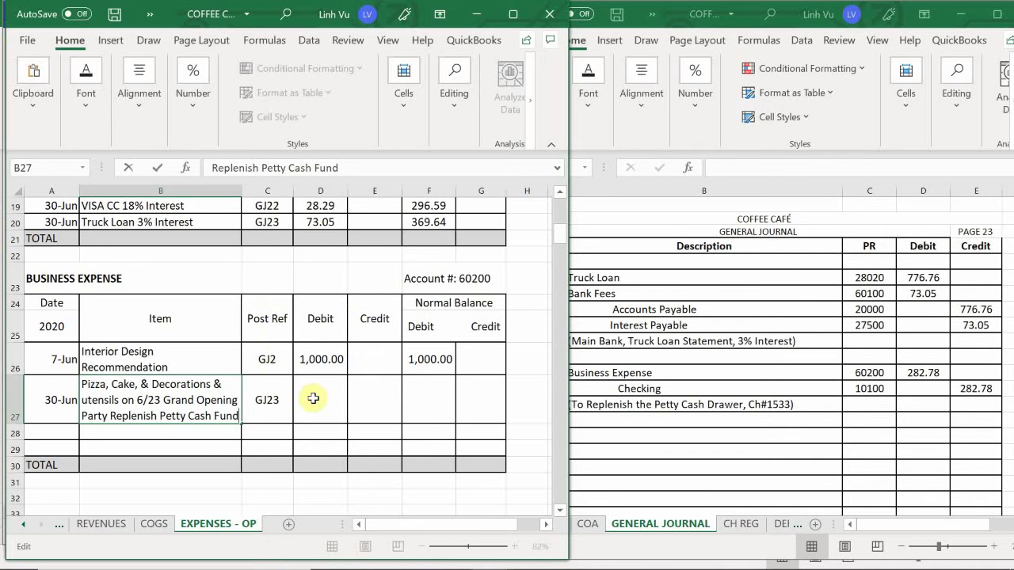
left_click(312, 398)
type("28")
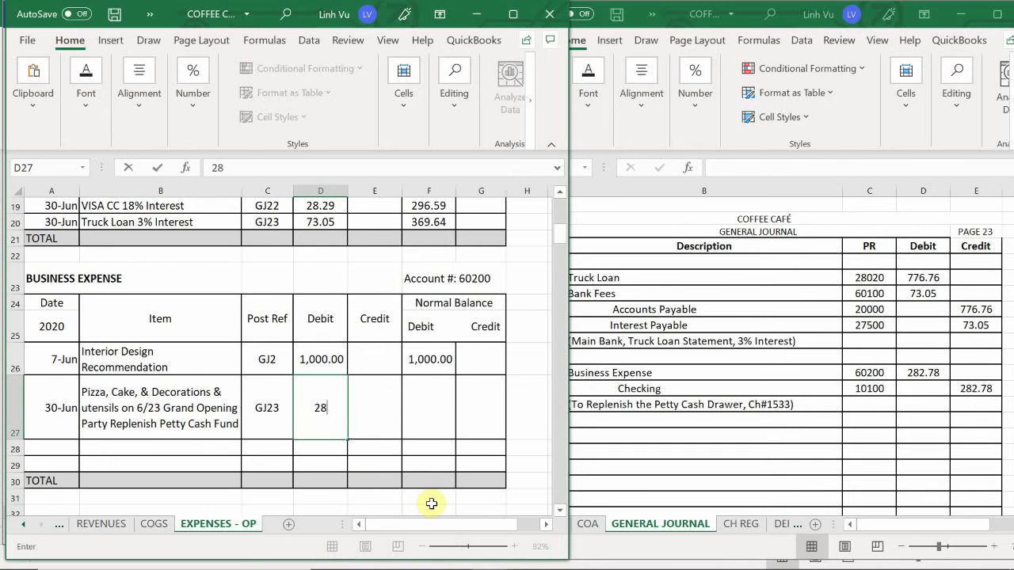
type("2.78")
key("Return")
Enter the running balance formula =F26+D27-E27 in F27, giving 1,282.78.
key("Right")
key("Right")
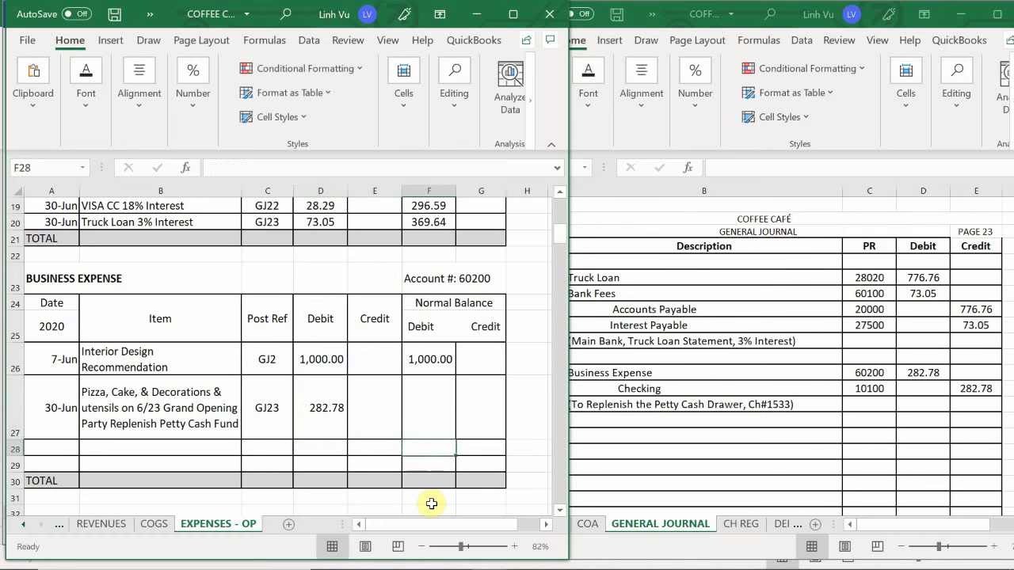
key("Up")
type("=")
key("Up")
type("+")
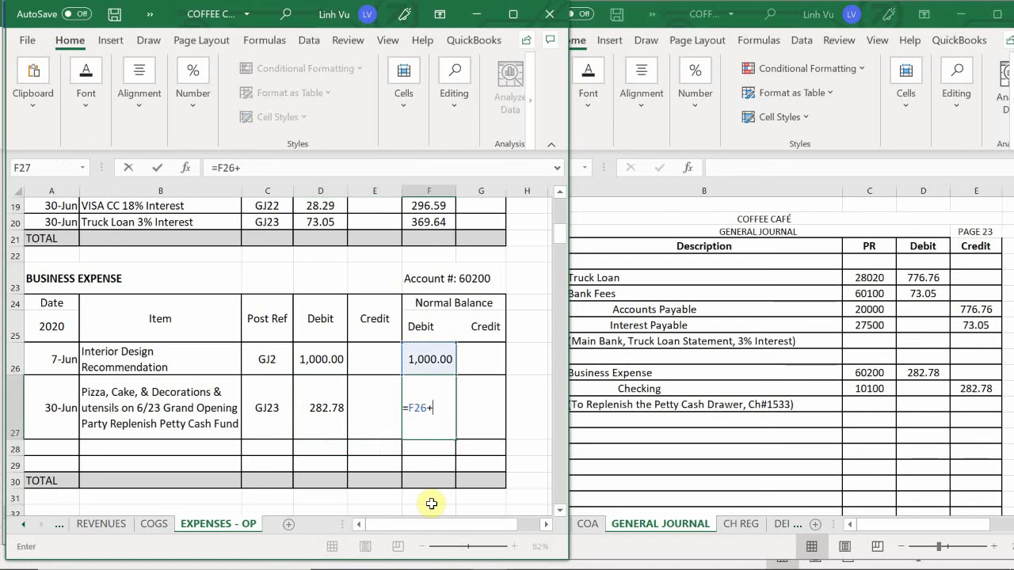
key("Left")
key("Left")
type("-")
key("Left")
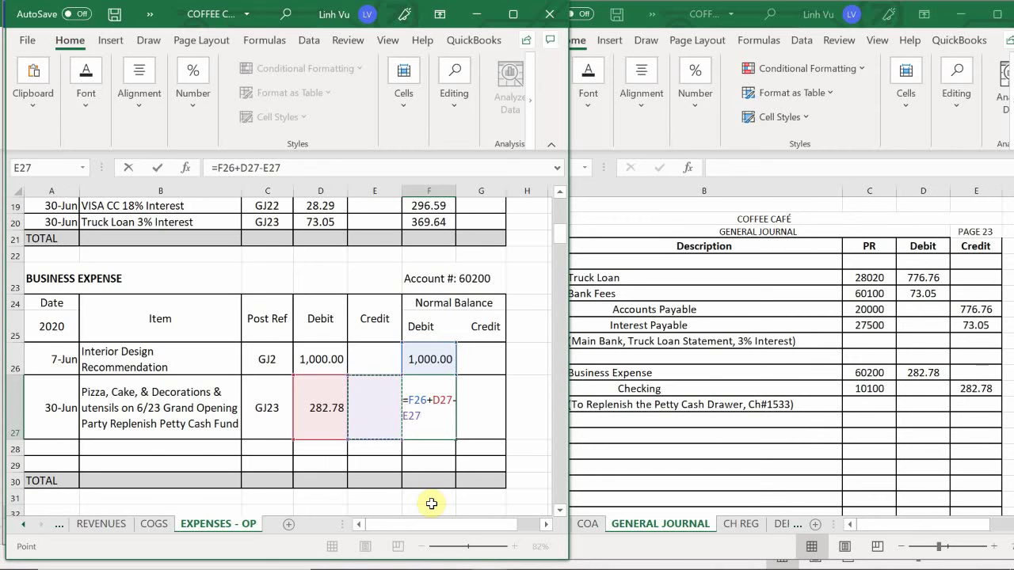
key("Return")
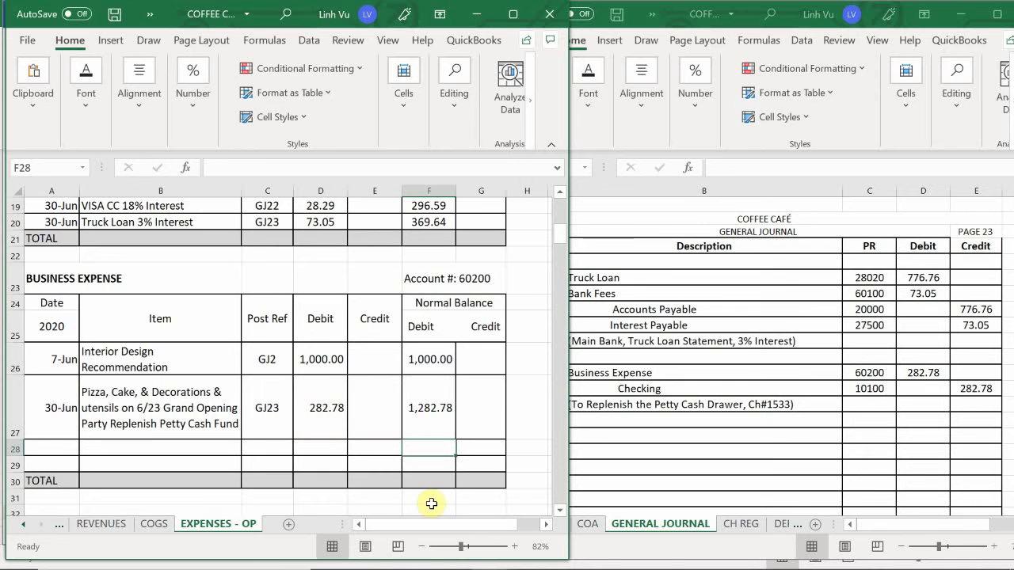
Switch to the ASSETS sheet and locate the Checking ledger.
left_click(23, 529)
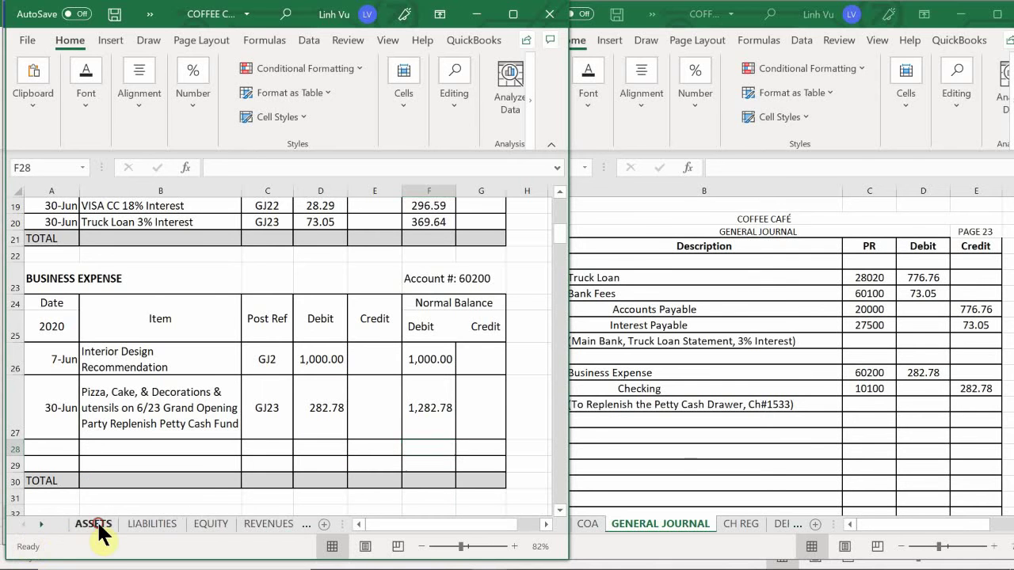
left_click(93, 525)
left_click(137, 428)
scroll(137, 426, "up", 20)
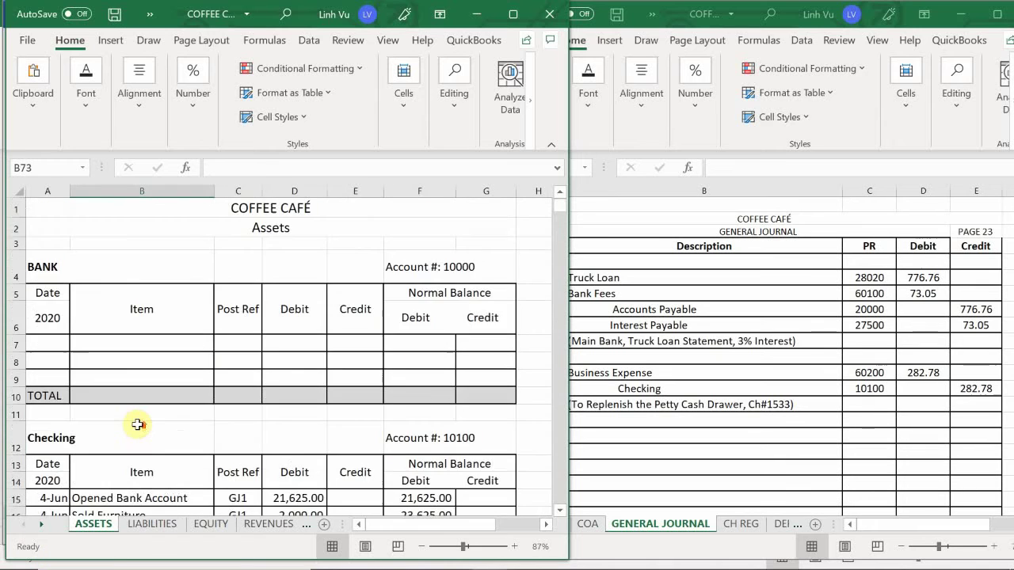
scroll(106, 411, "down", 3)
scroll(95, 428, "down", 9)
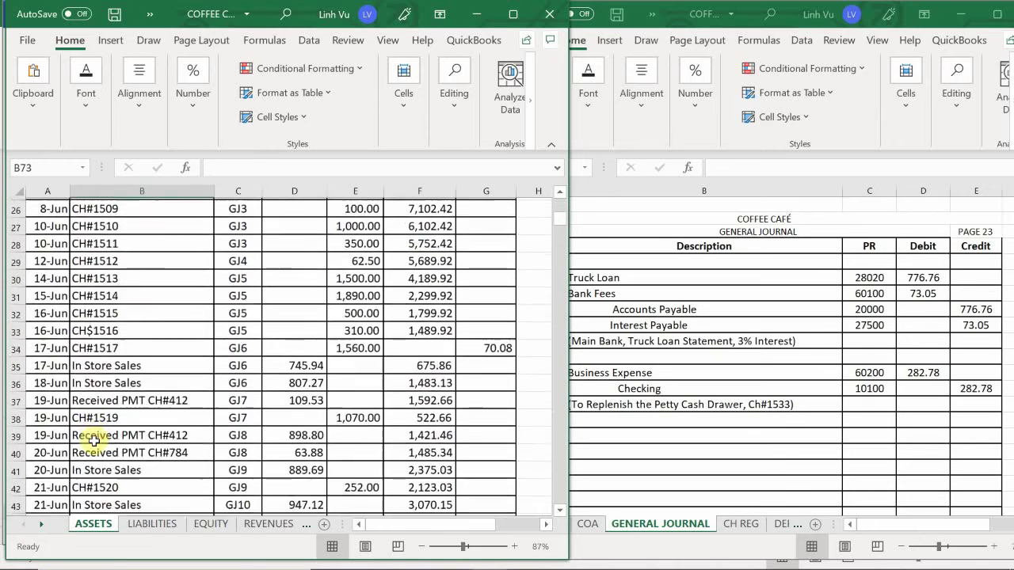
scroll(93, 445, "down", 9)
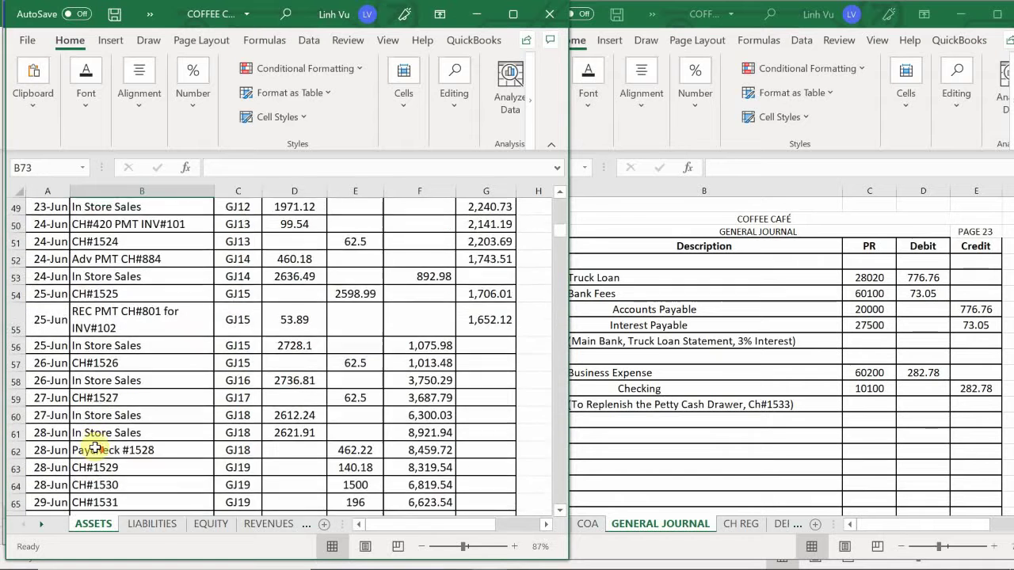
scroll(95, 448, "up", 1)
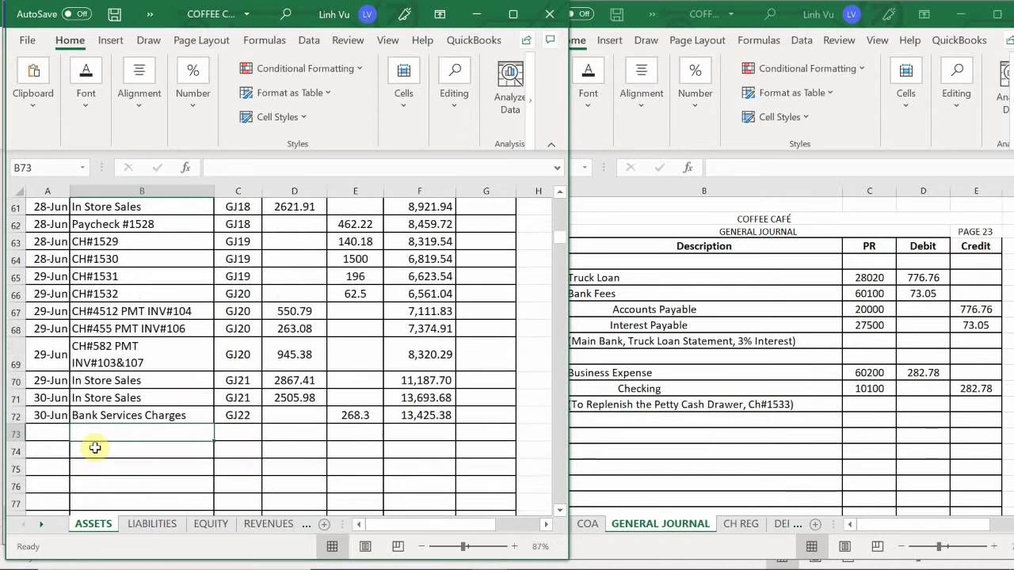
scroll(95, 447, "down", 1)
Record 6/30, CH#1533, GJ23 and a 282.78 credit in Checking row 73.
left_click(47, 386)
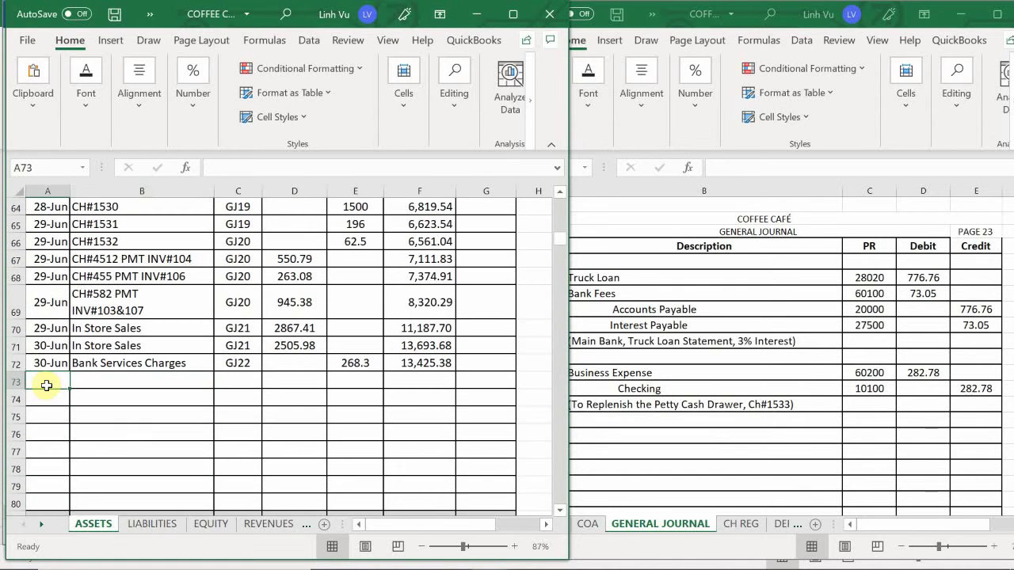
type("6/30")
key("Tab")
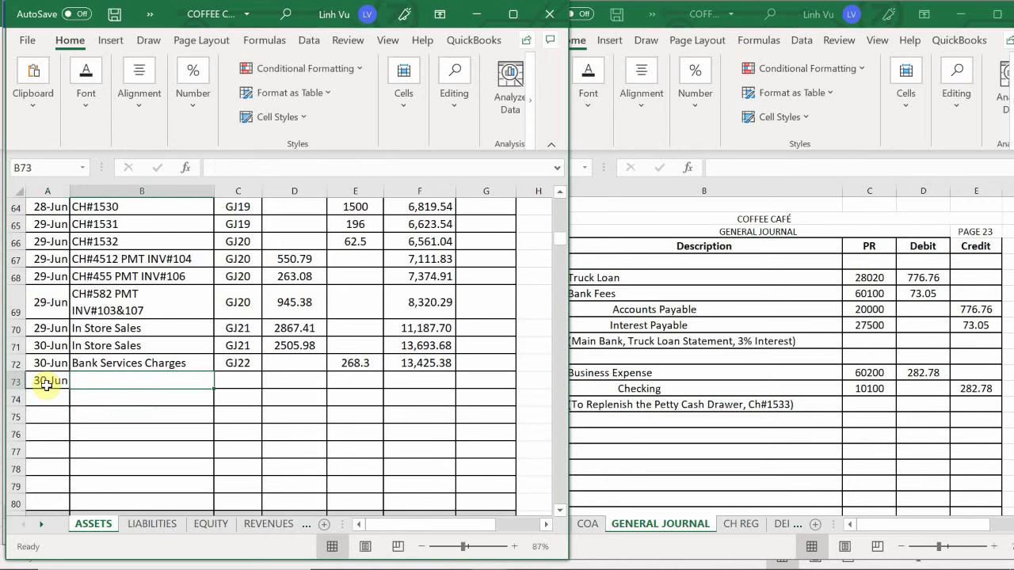
type("C")
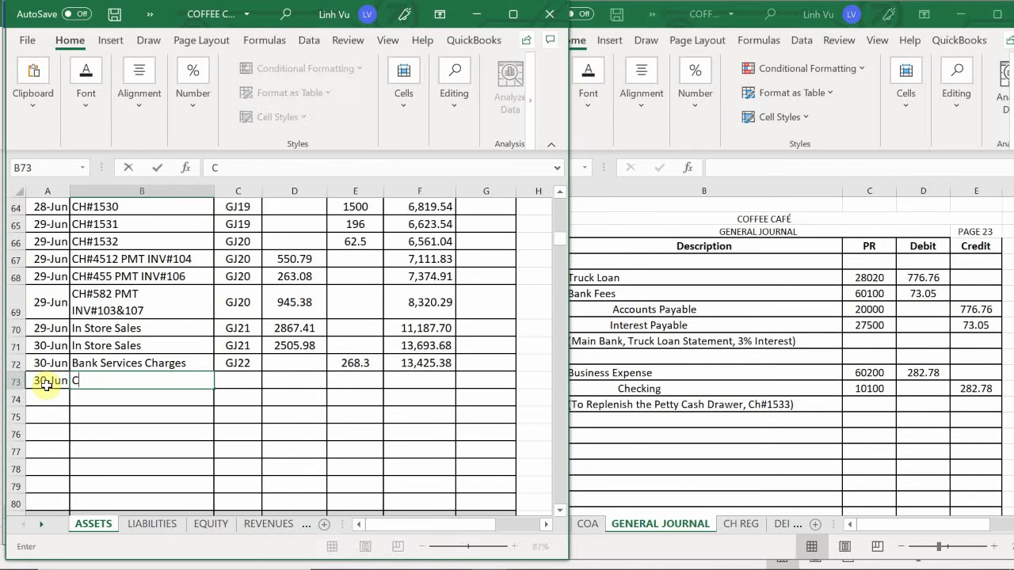
type("H#1533")
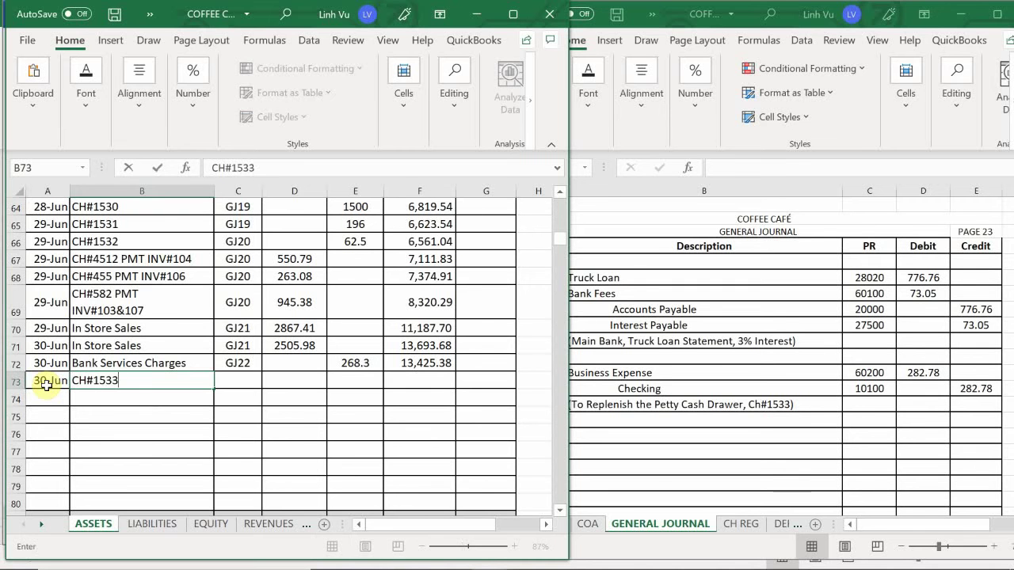
key("Tab")
type("GJ")
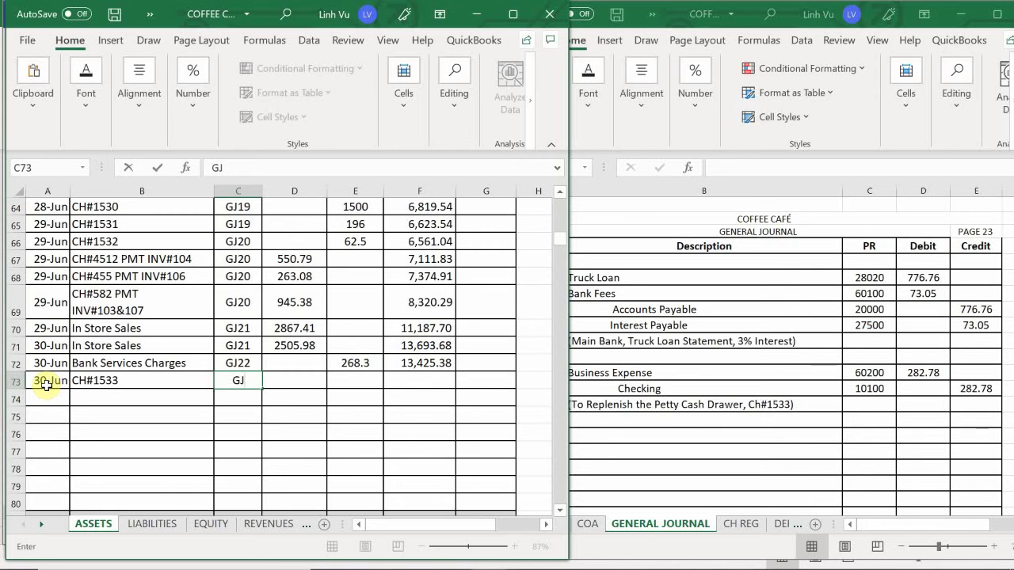
type("23")
key("Down")
key("Right")
key("Up")
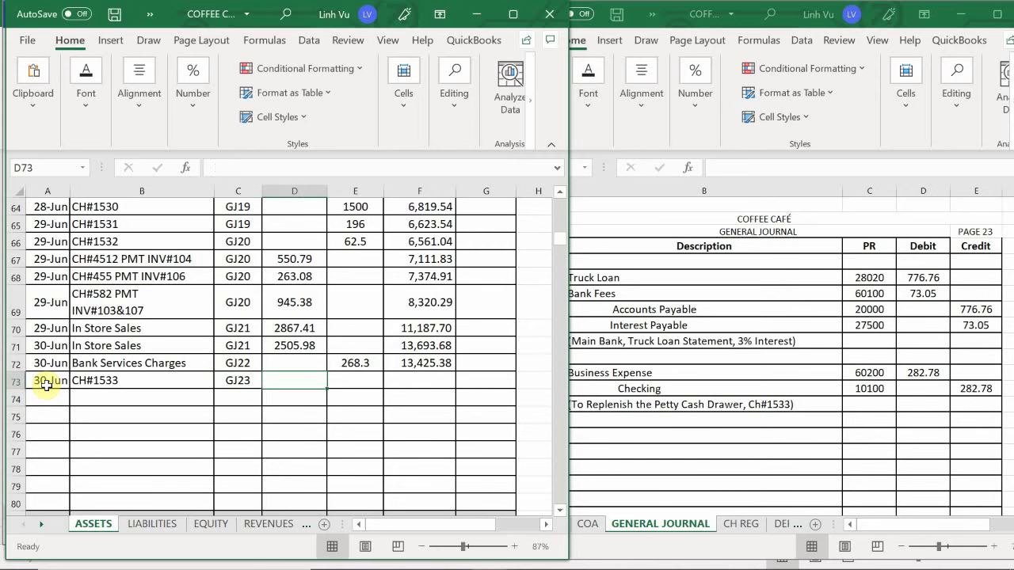
key("Right")
type("282.78")
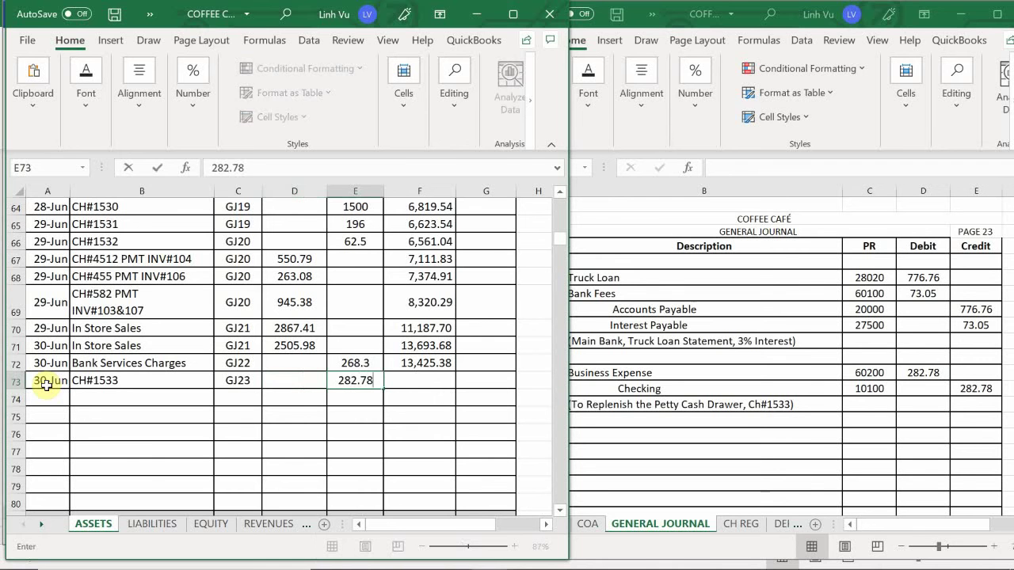
key("Return")
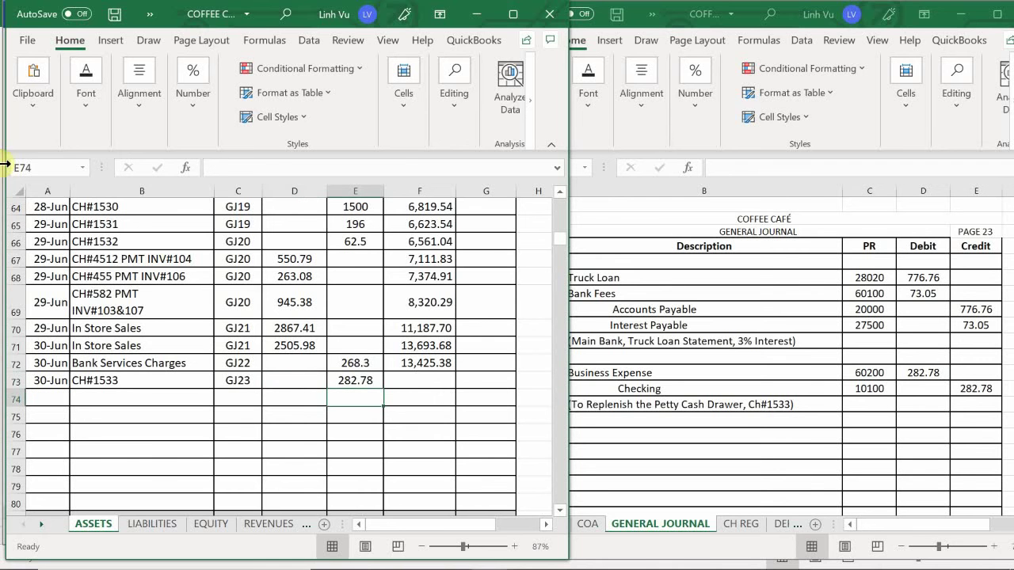
Fill the F72 balance formula down to F73, leaving a 13,142.60 balance.
left_click(426, 364)
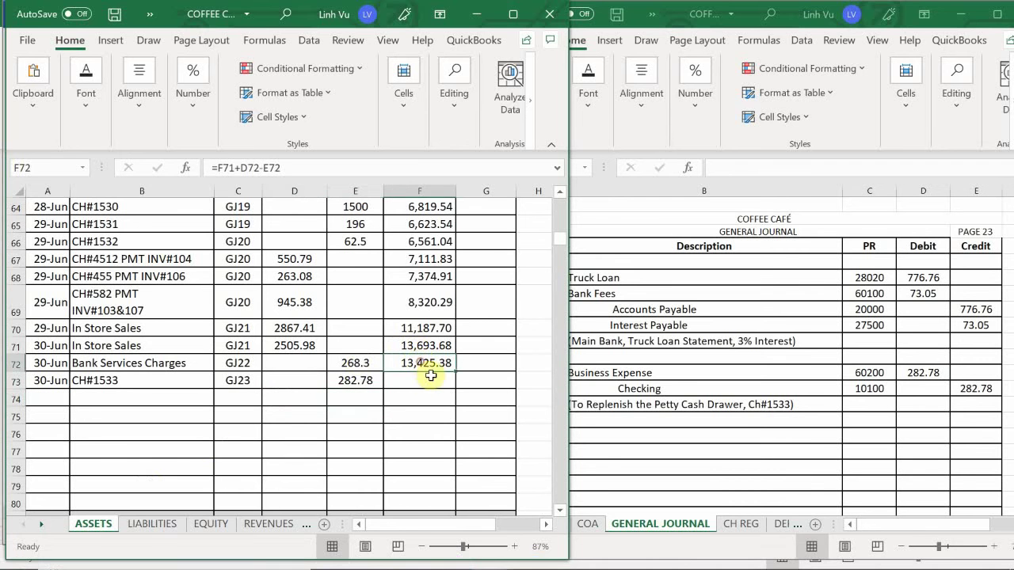
left_click_drag(456, 374, 457, 388)
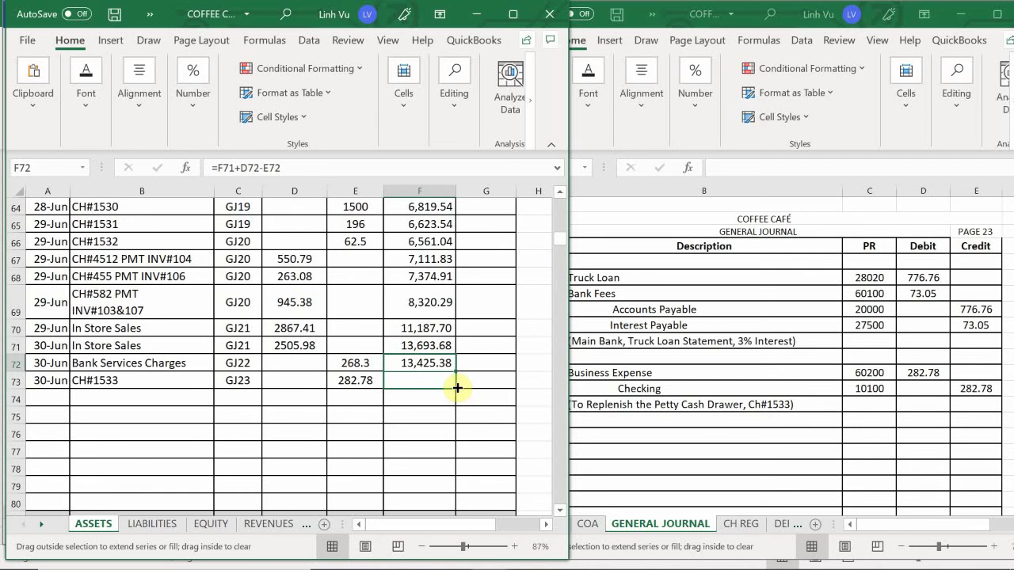
left_click_drag(457, 388, 457, 388)
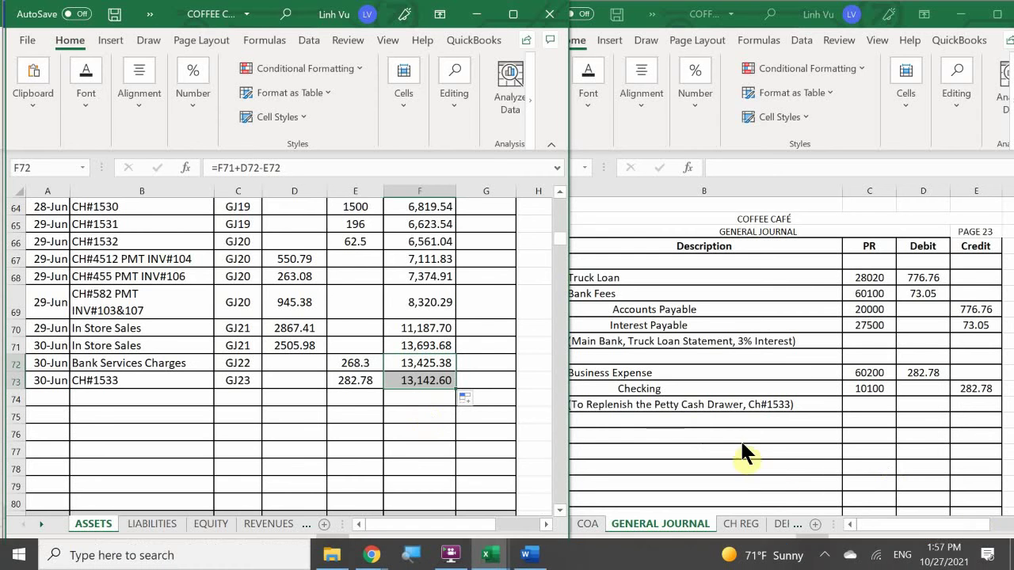
left_click(719, 420)
scroll(633, 416, "down", 1)
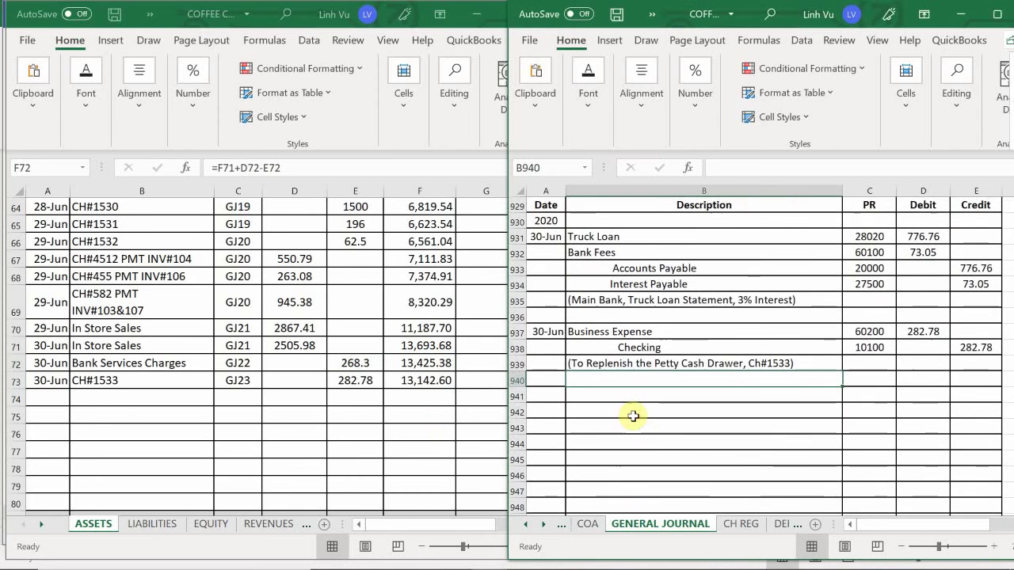
scroll(634, 416, "down", 1)
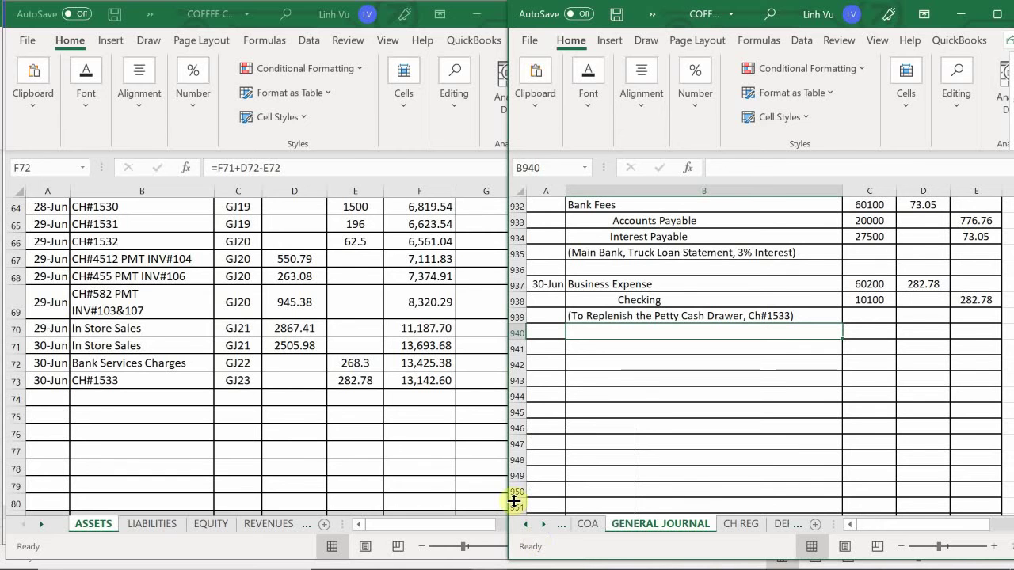
mouse_move(697, 542)
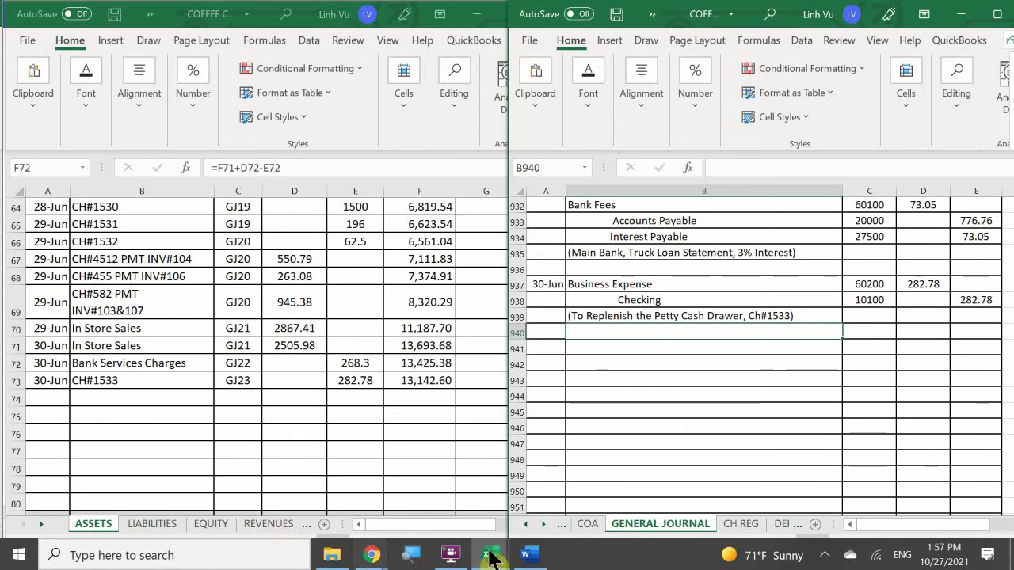
mouse_move(525, 554)
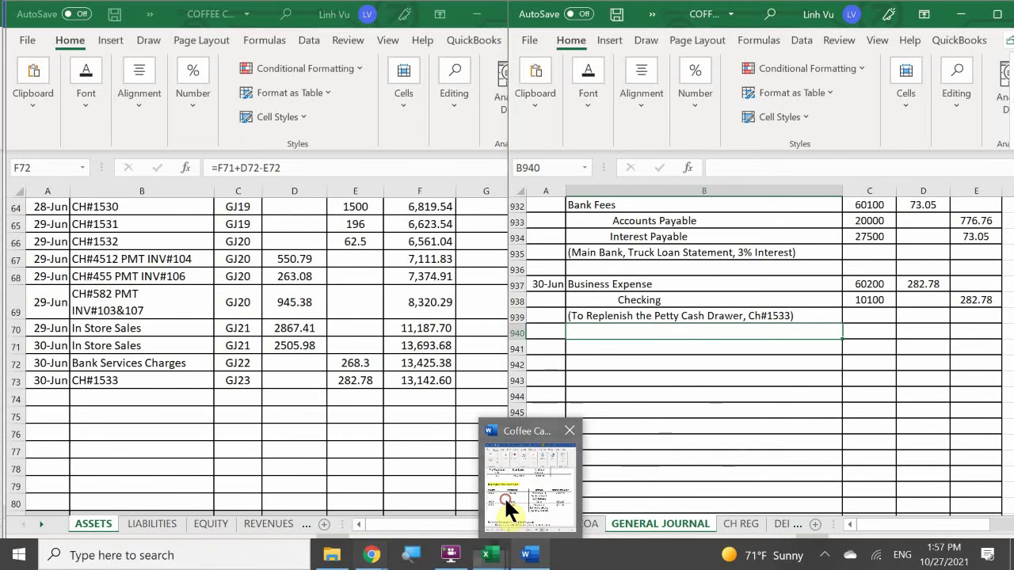
Scroll the Word instructions to the 5% doubtful accounts estimate task, then return to the journal.
left_click(507, 511)
scroll(362, 409, "down", 3)
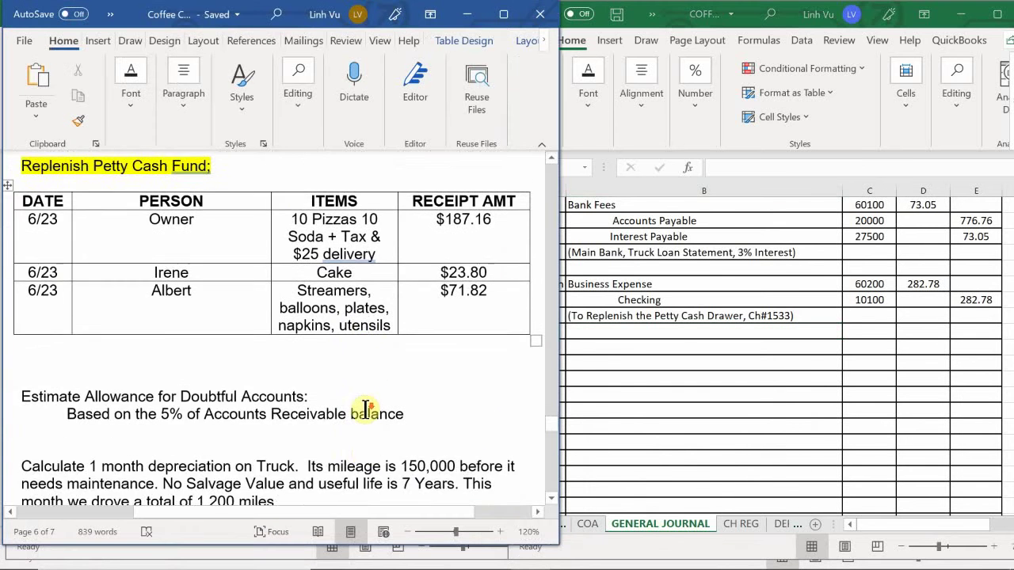
scroll(364, 410, "down", 2)
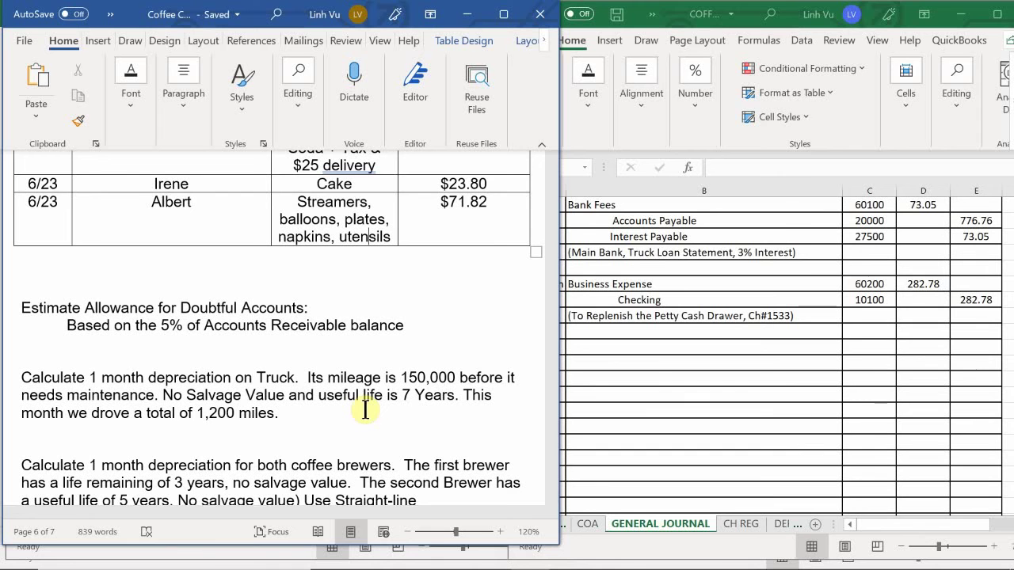
left_click(645, 342)
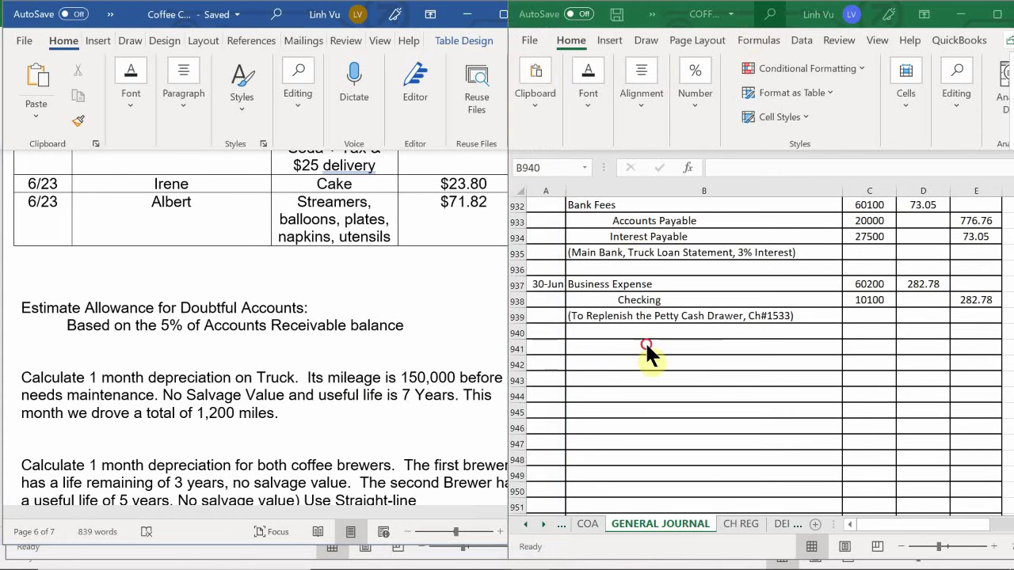
Date the new General Journal entry 6/30 in cell A941.
left_click(553, 349)
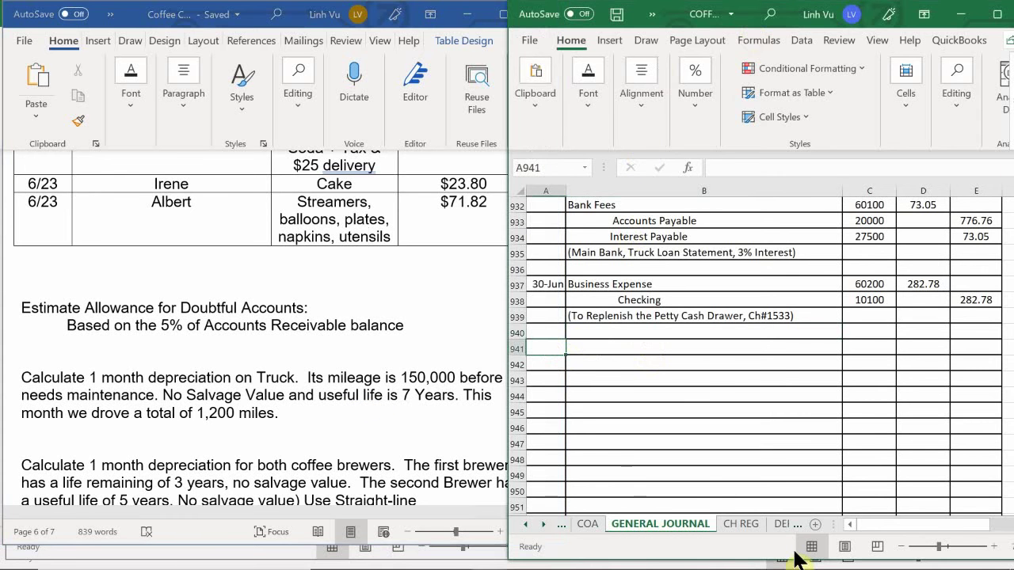
type("6/30")
key("Return")
key("Tab")
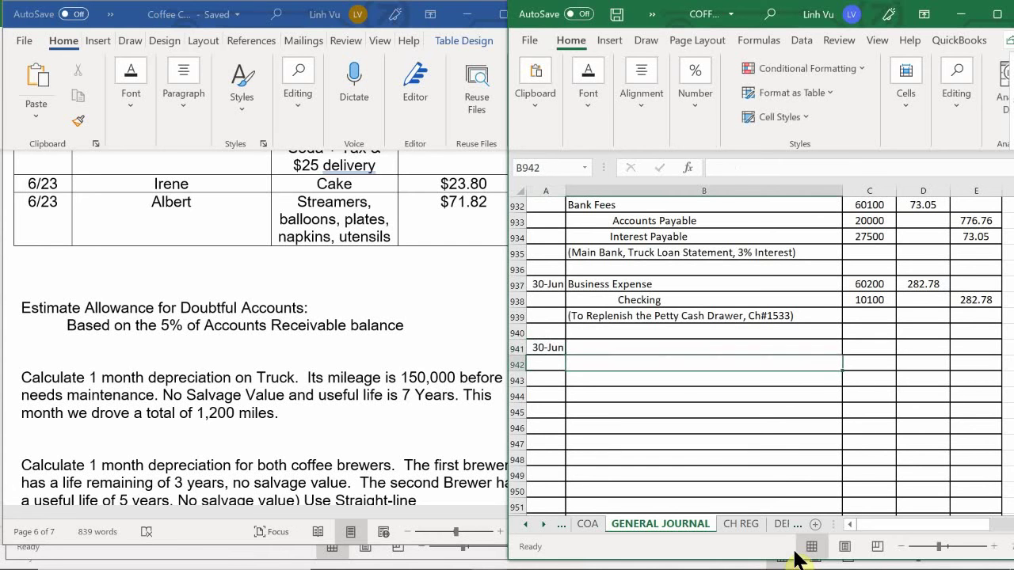
key("Up")
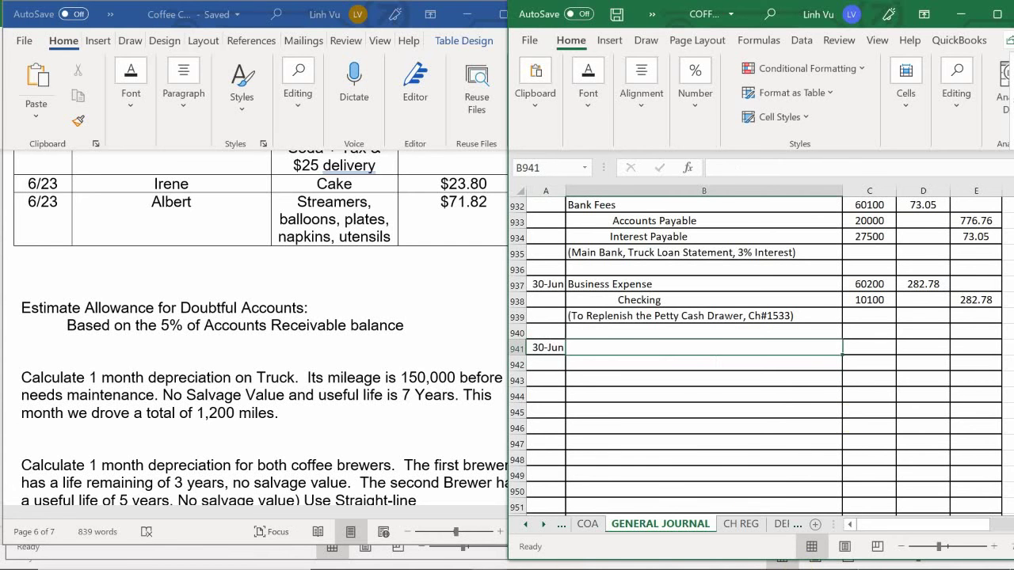
Find the 1531.95 Accounts Receivable balance on ASSETS and widen the journal window.
mouse_move(523, 556)
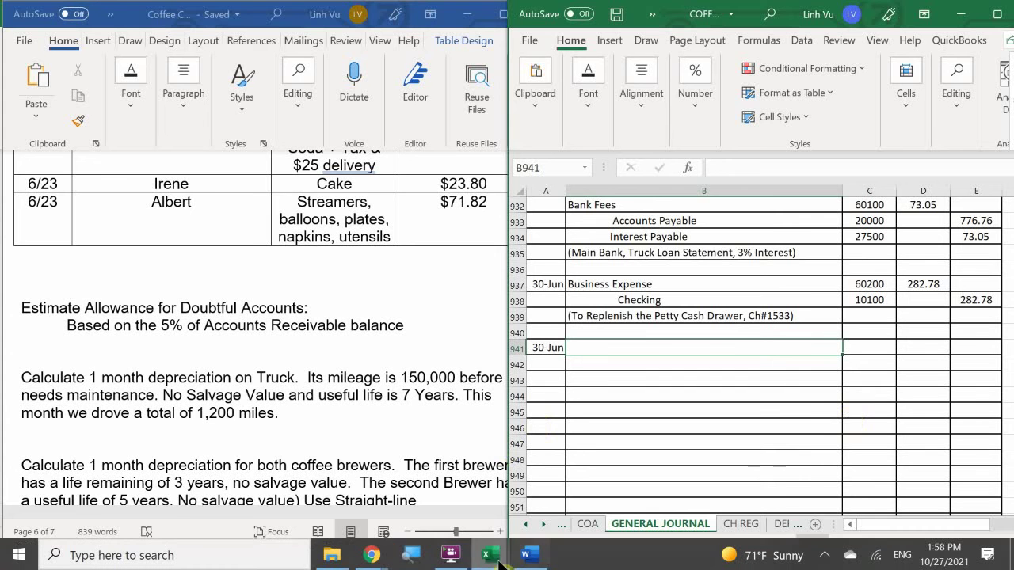
mouse_move(484, 559)
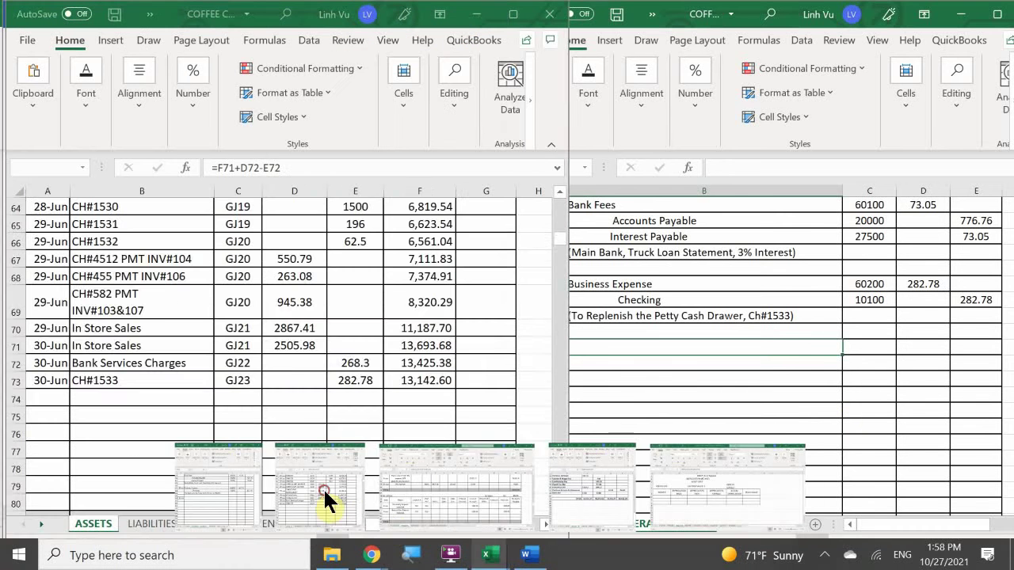
left_click(323, 489)
scroll(270, 367, "down", 13)
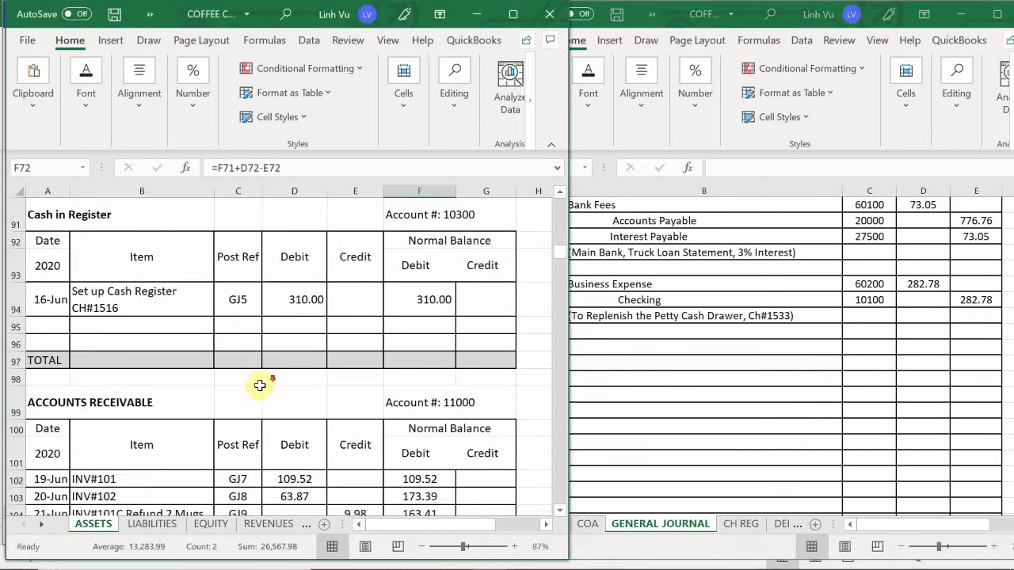
scroll(228, 397, "up", 20)
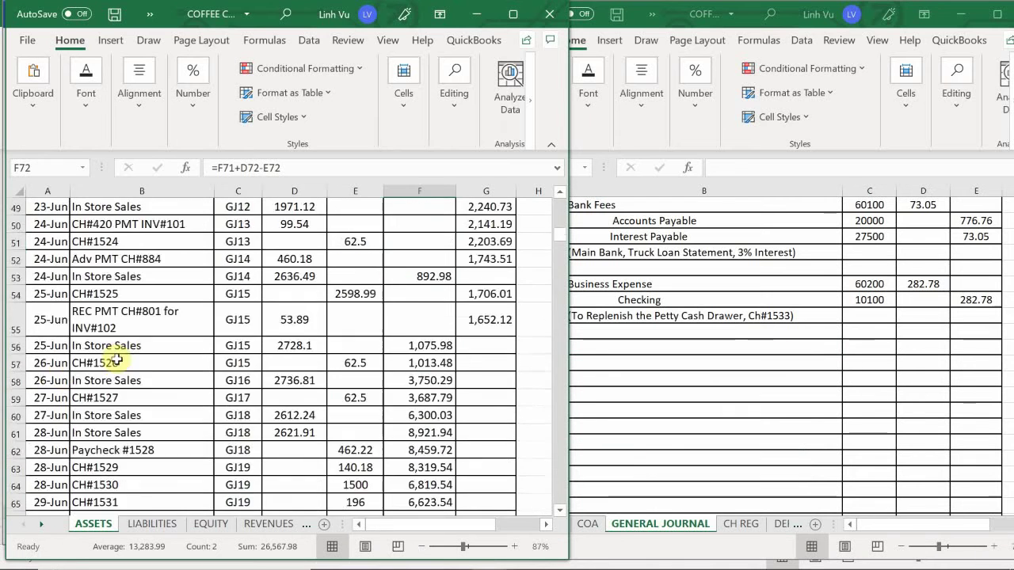
scroll(131, 352, "down", 20)
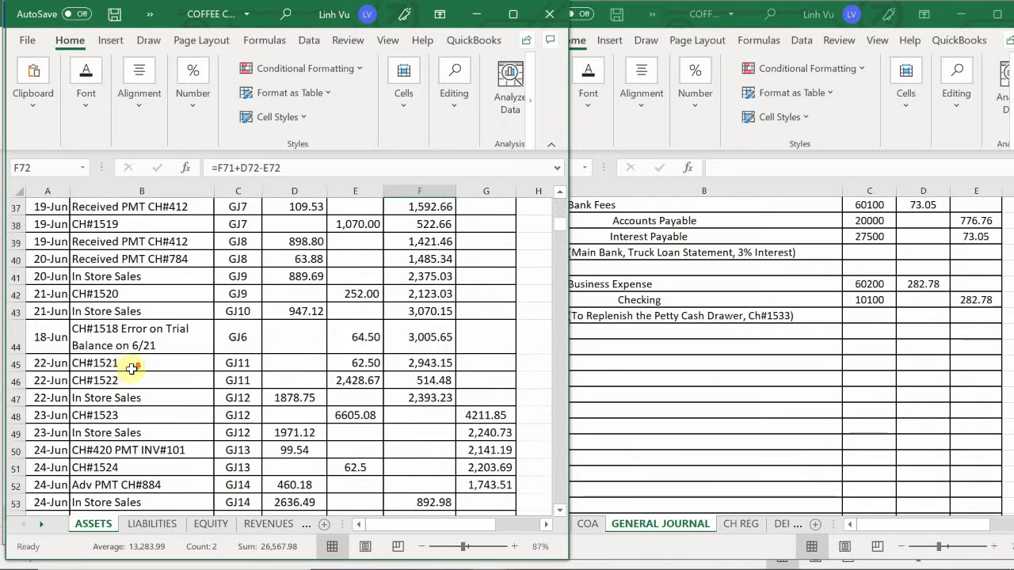
scroll(137, 371, "down", 8)
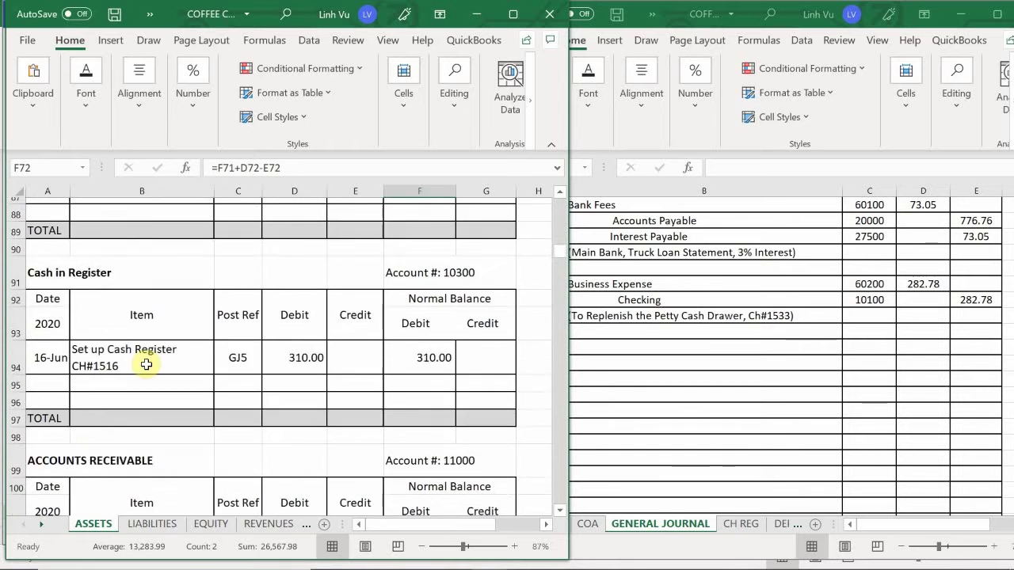
scroll(147, 364, "down", 2)
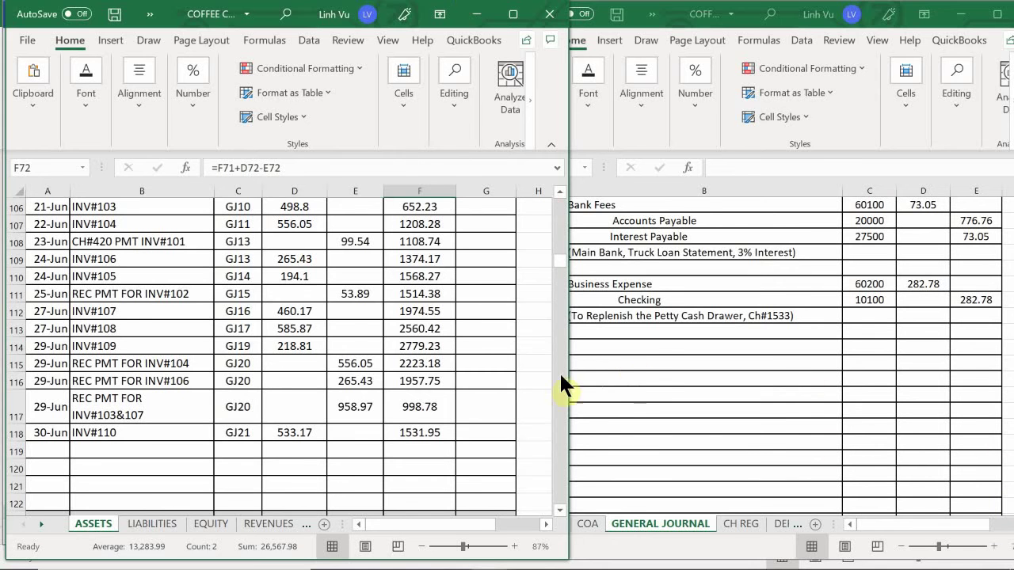
left_click_drag(567, 372, 508, 373)
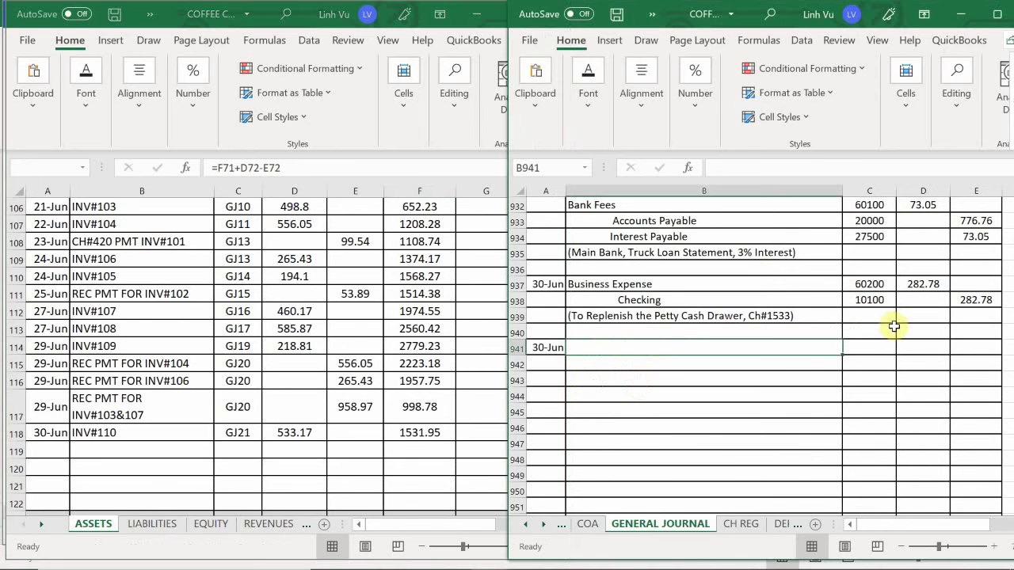
Enter =ROUND(1531.95*0.05,2) in D941 for a 76.60 debit.
left_click(917, 347)
type("=")
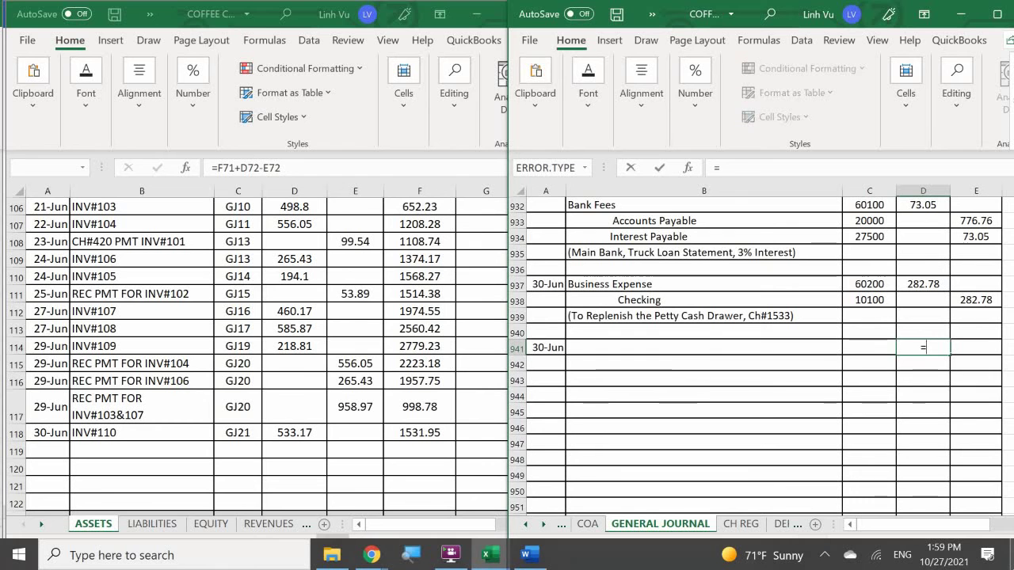
type("round(")
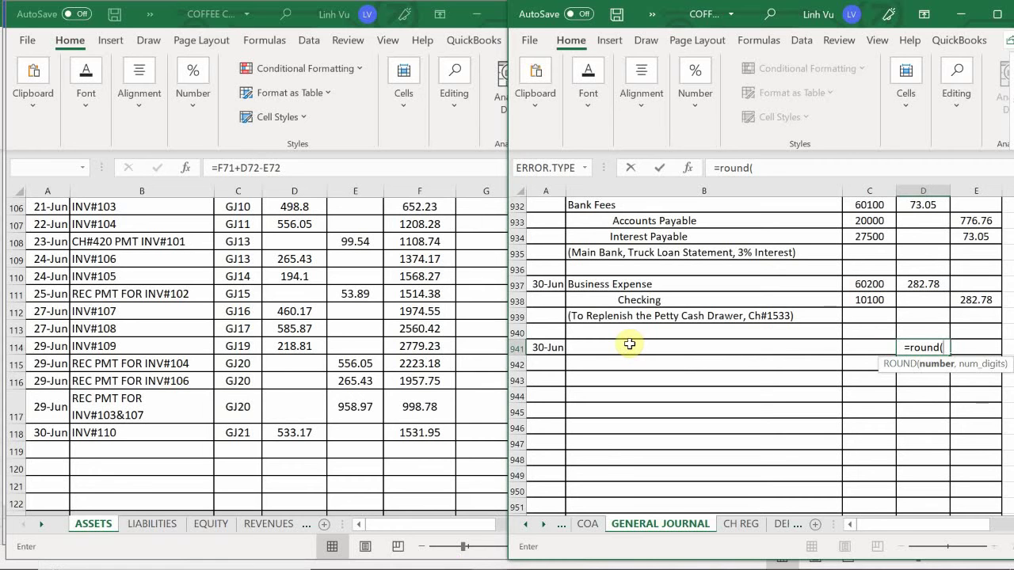
type("15")
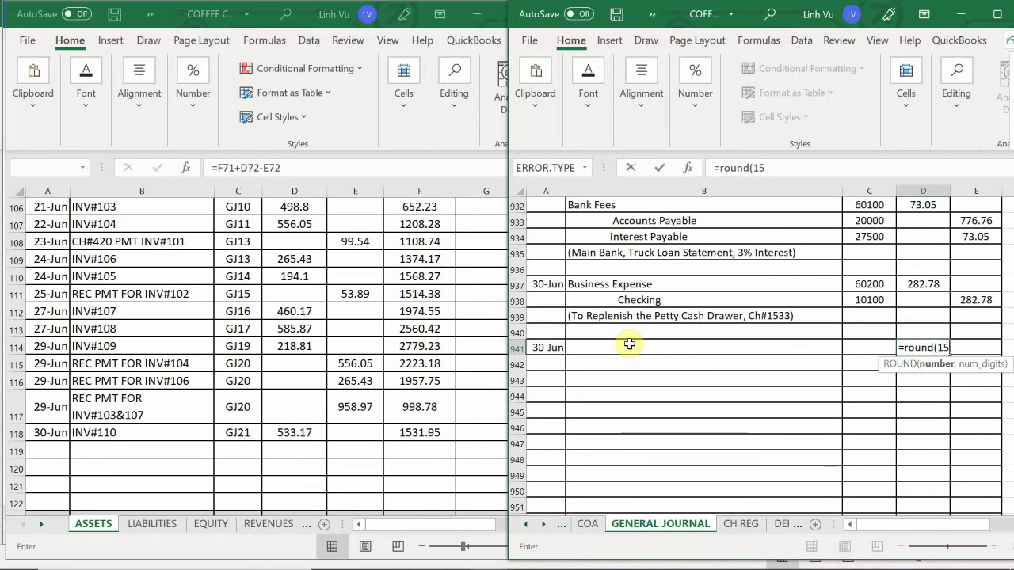
type("31.95")
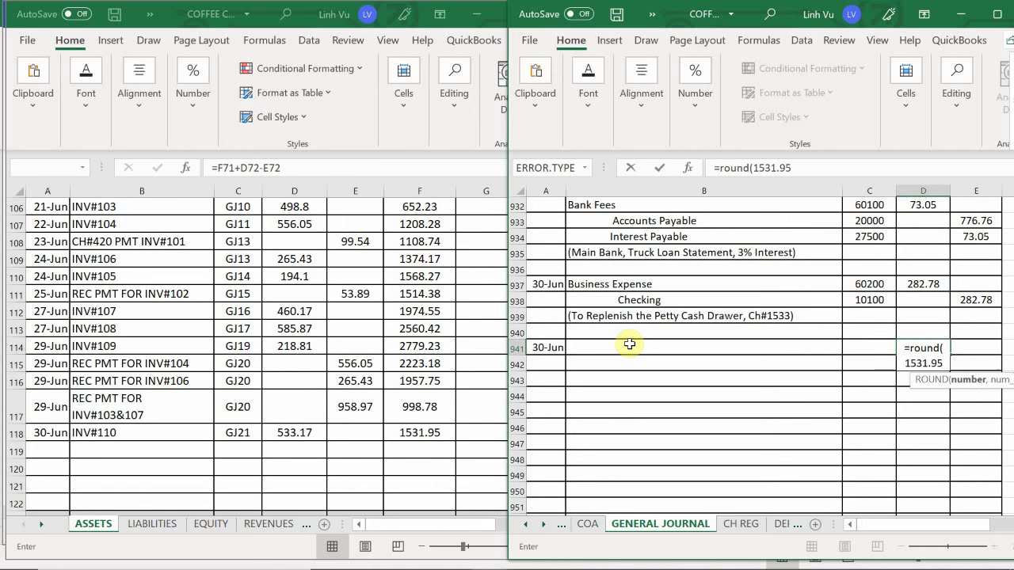
type("*")
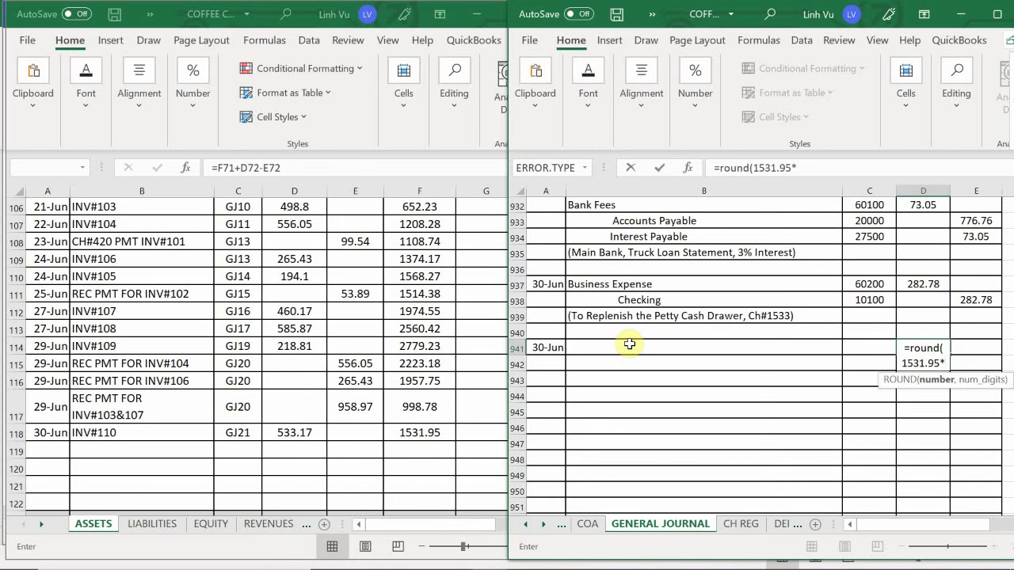
type("0.0")
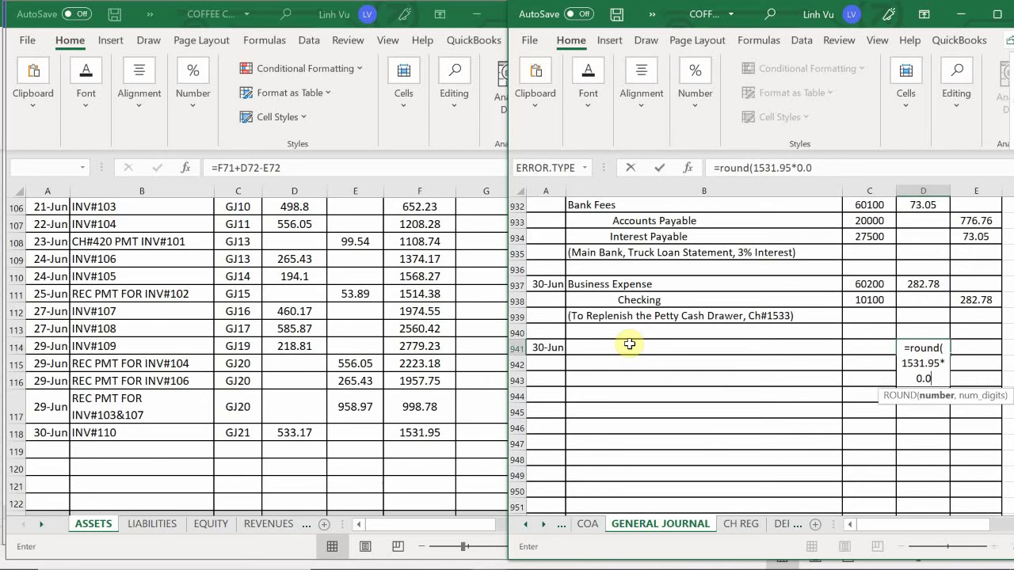
type("5/")
key("BackSpace")
type(",2)")
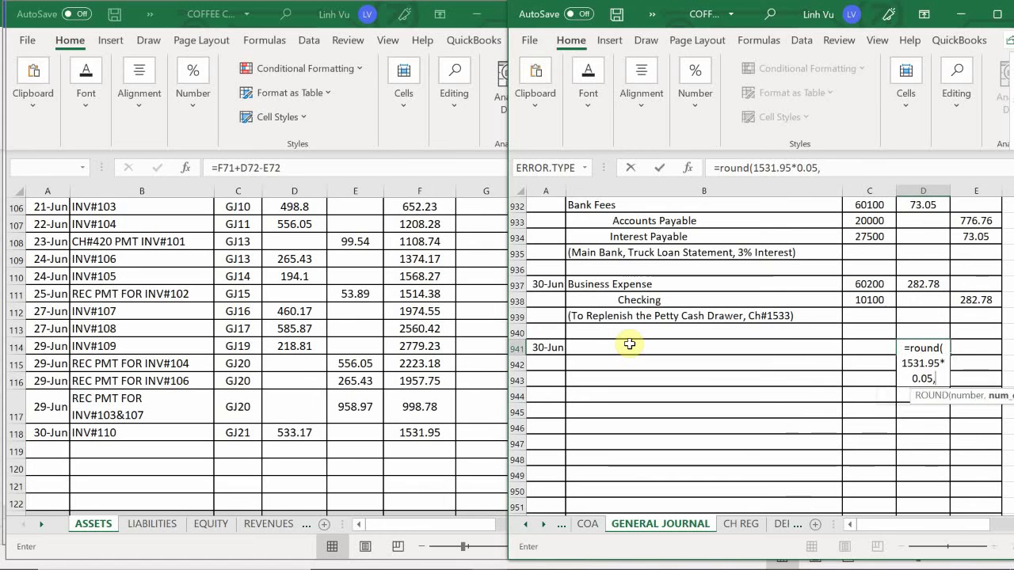
key("Return")
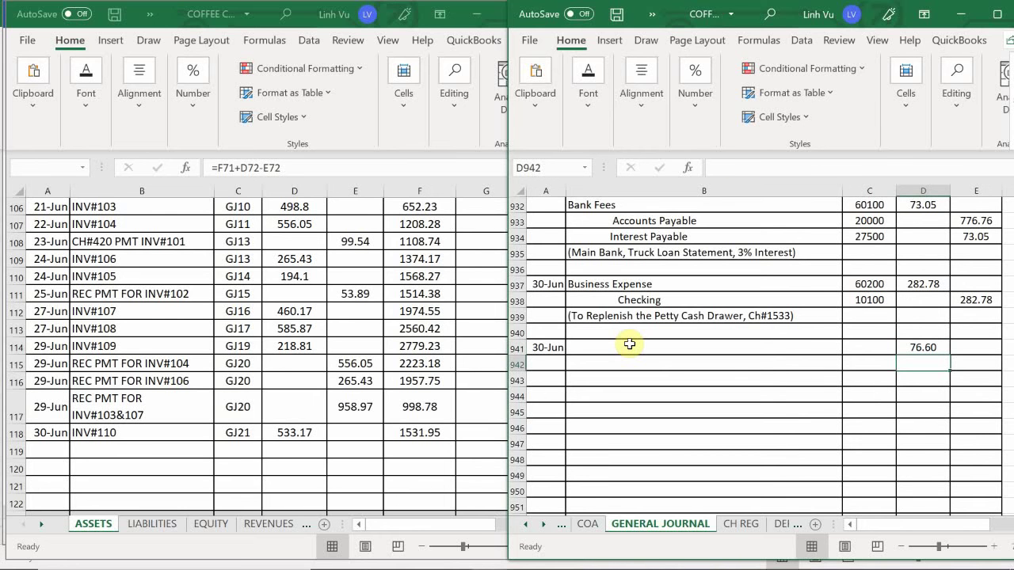
left_click(962, 365)
Link the E942 credit to the debit with =D941, showing 76.60.
type("=")
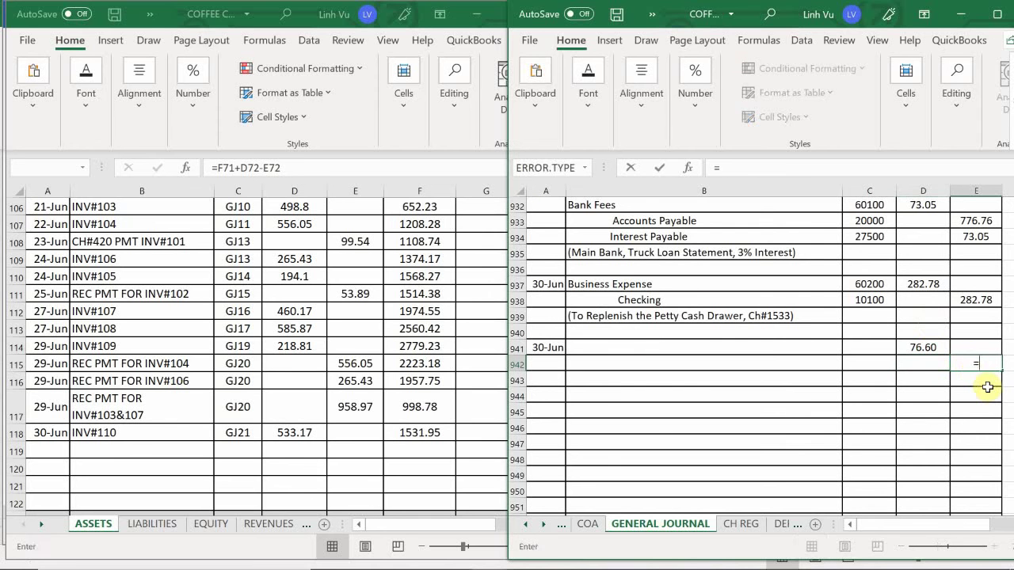
key("Left")
key("Up")
key("Return")
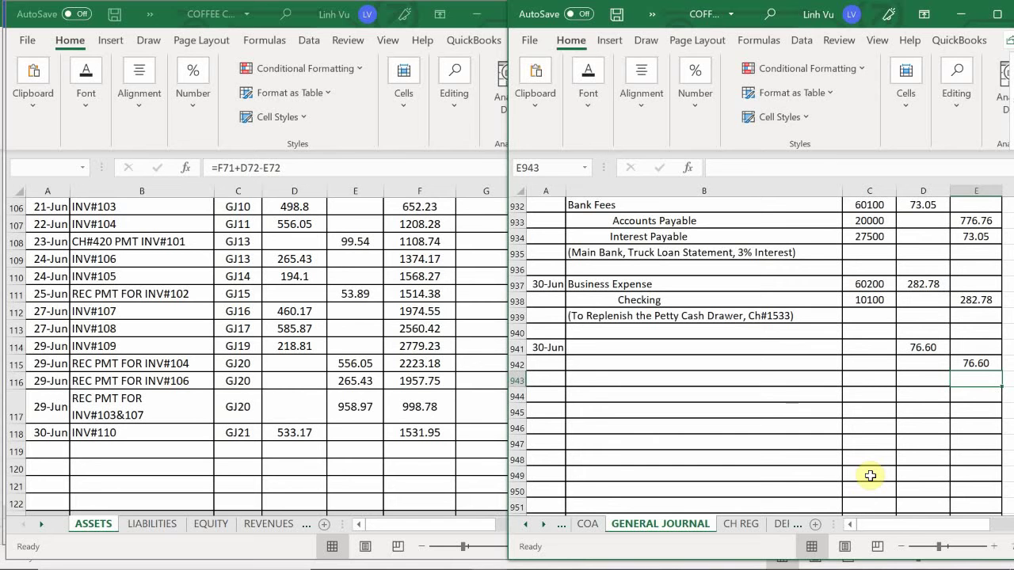
Return to the Word instructions for the 5% Allowance for Doubtful Accounts task.
mouse_move(522, 555)
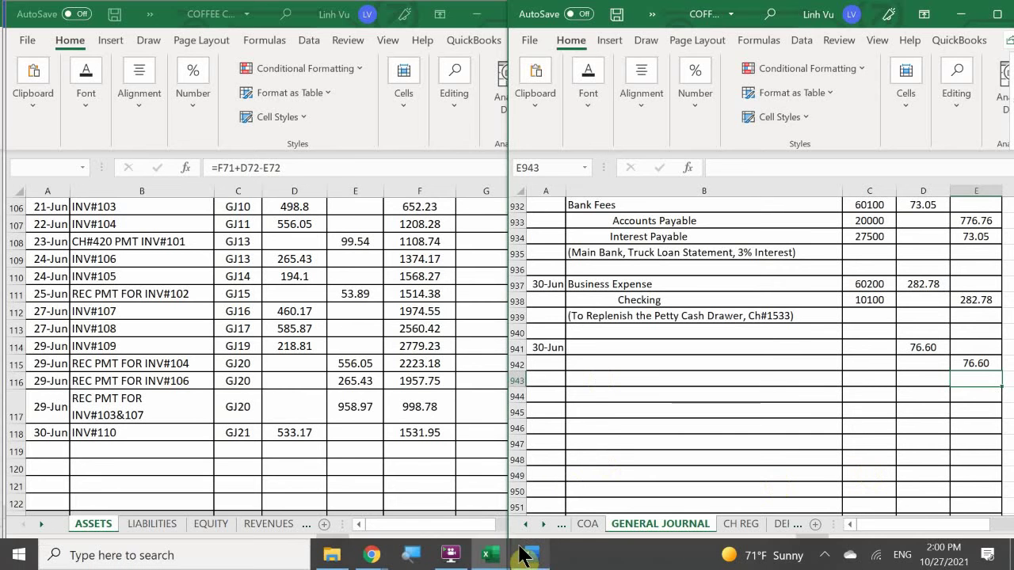
left_click(517, 507)
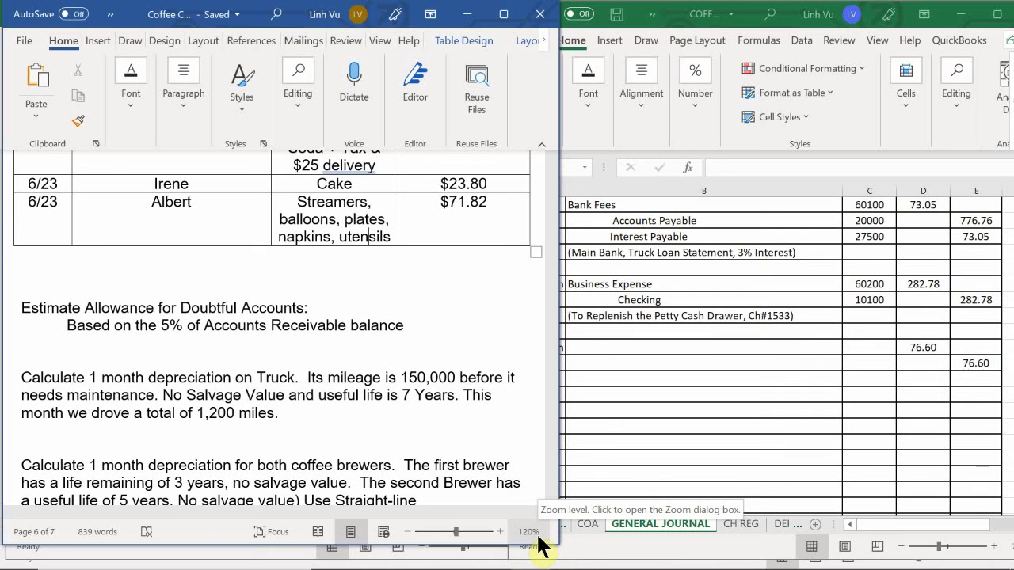
Title the entry Bad Debt Expense, with Allowance for Doubtful Accounts on the line below.
left_click(654, 347)
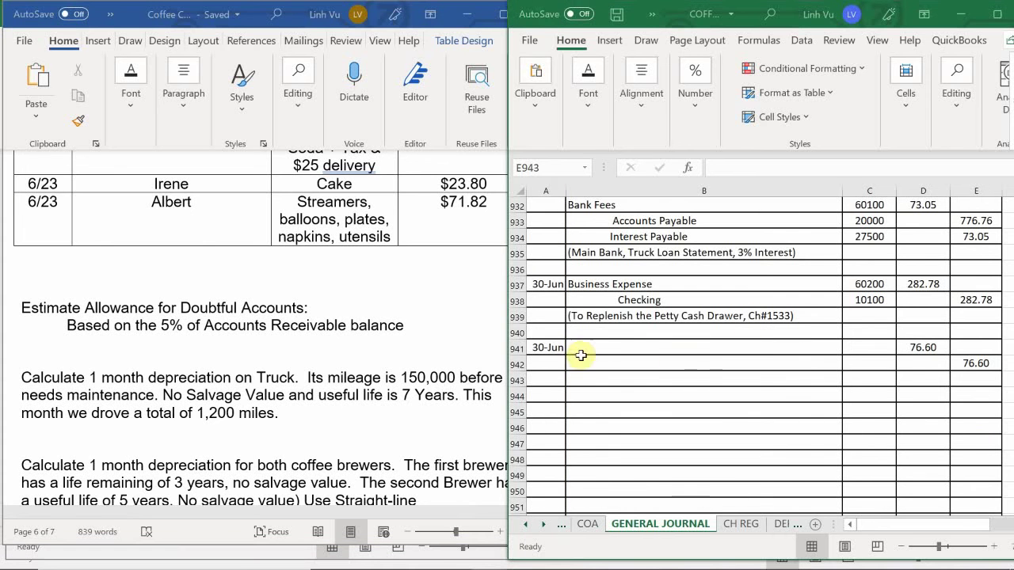
type("Bad d")
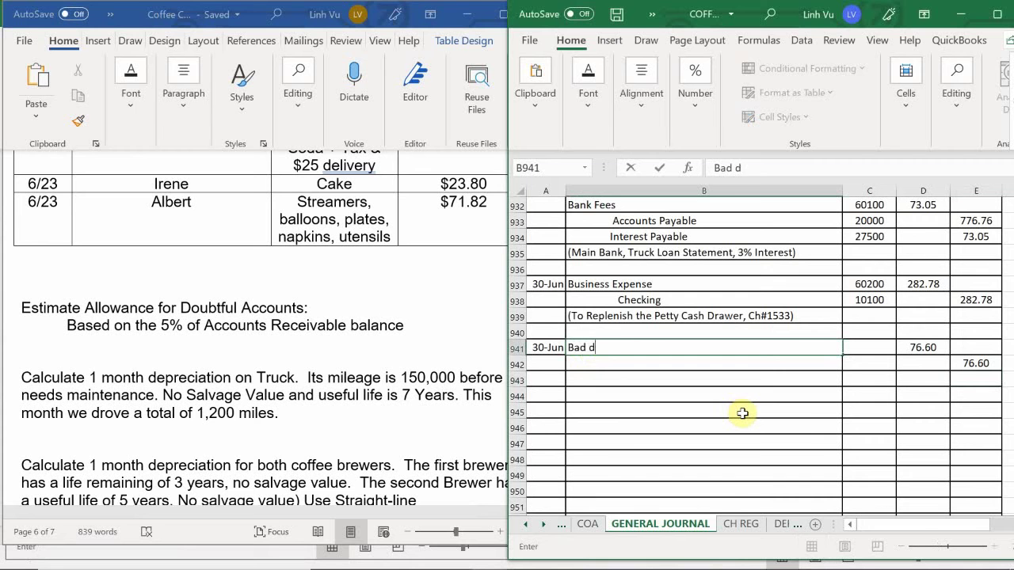
key("BackSpace")
type("Deby")
key("BackSpace")
type("t Expense")
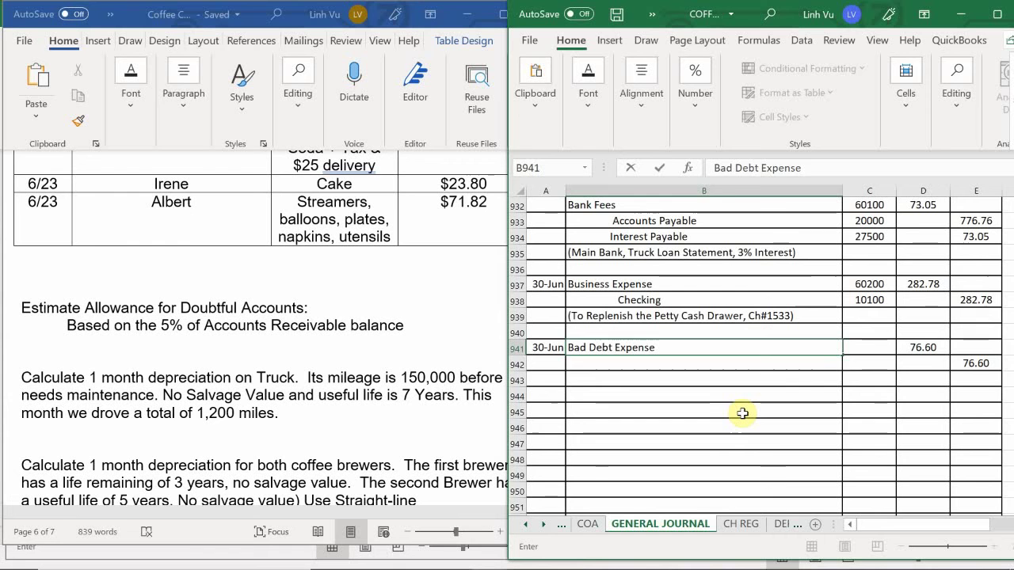
key("Return")
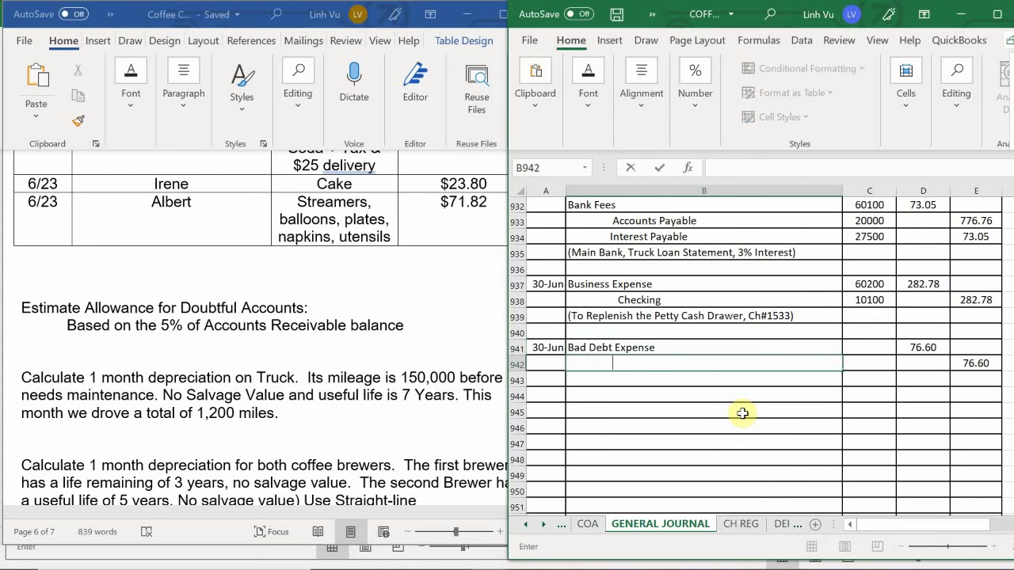
type("Allowance")
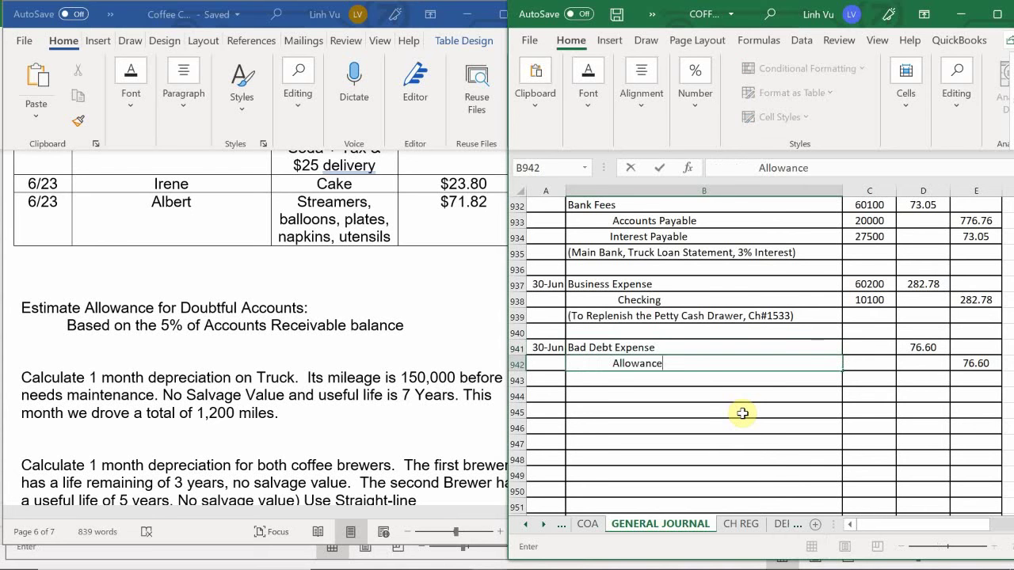
type(" for Doubtful Acct")
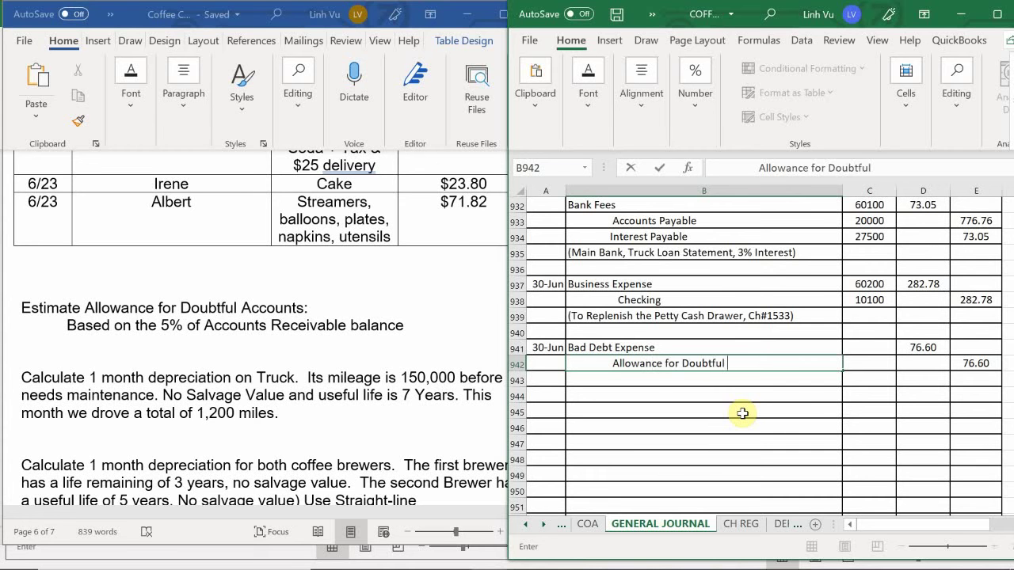
key("BackSpace")
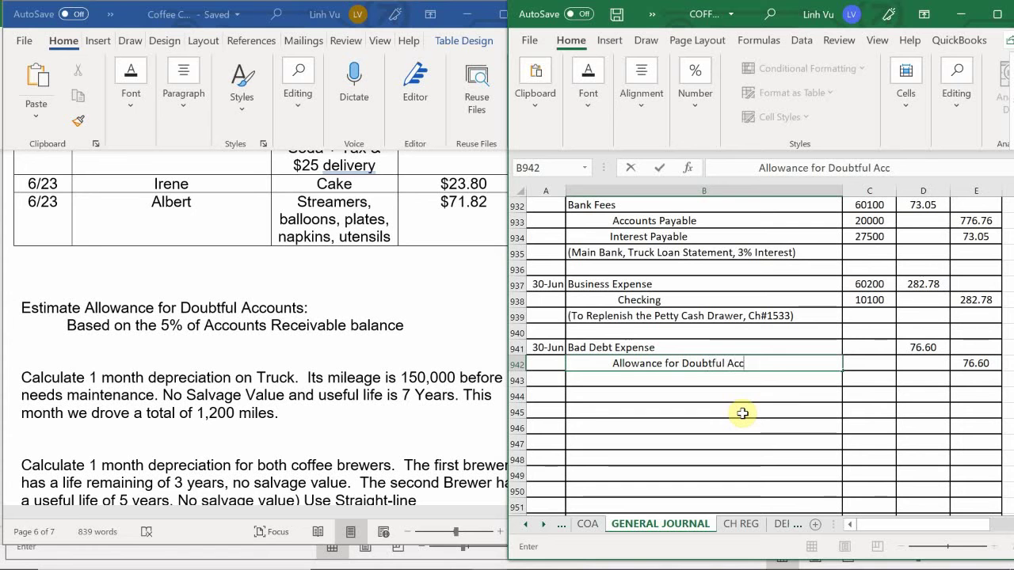
type("ounts")
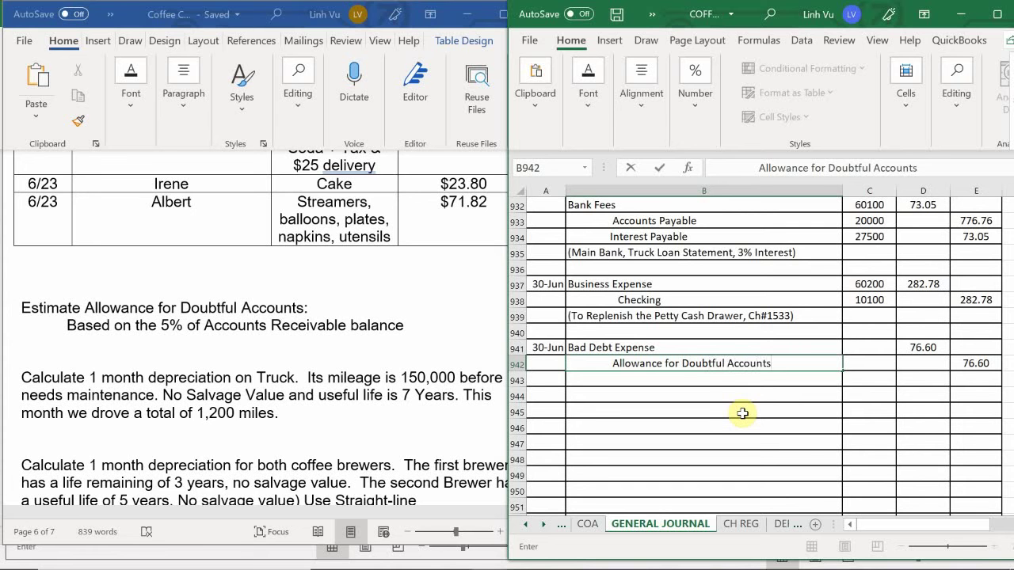
key("Right")
Add post references 11100 for the allowance line and 65000 for Bad Debt Expense.
key("Up")
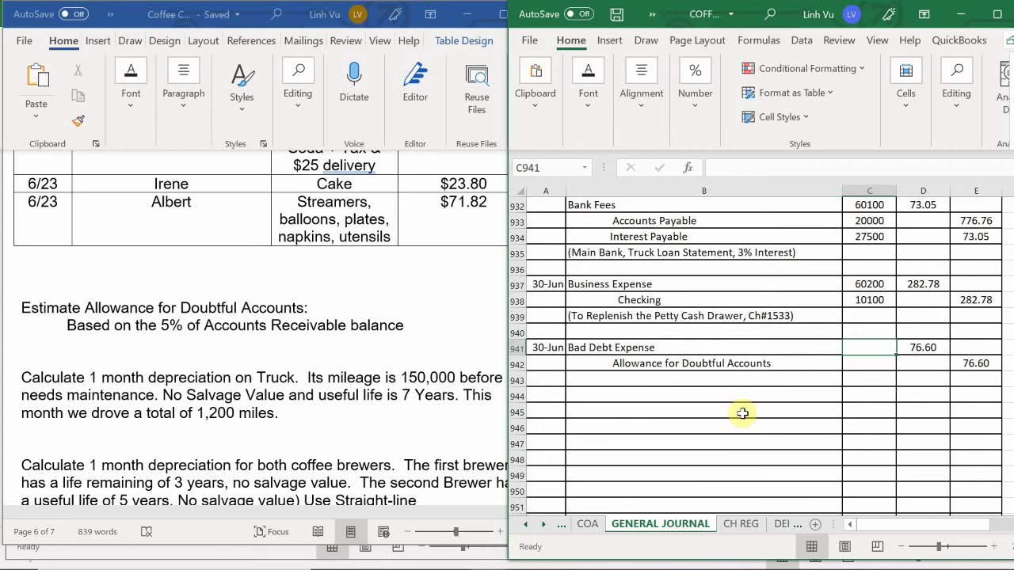
key("Down")
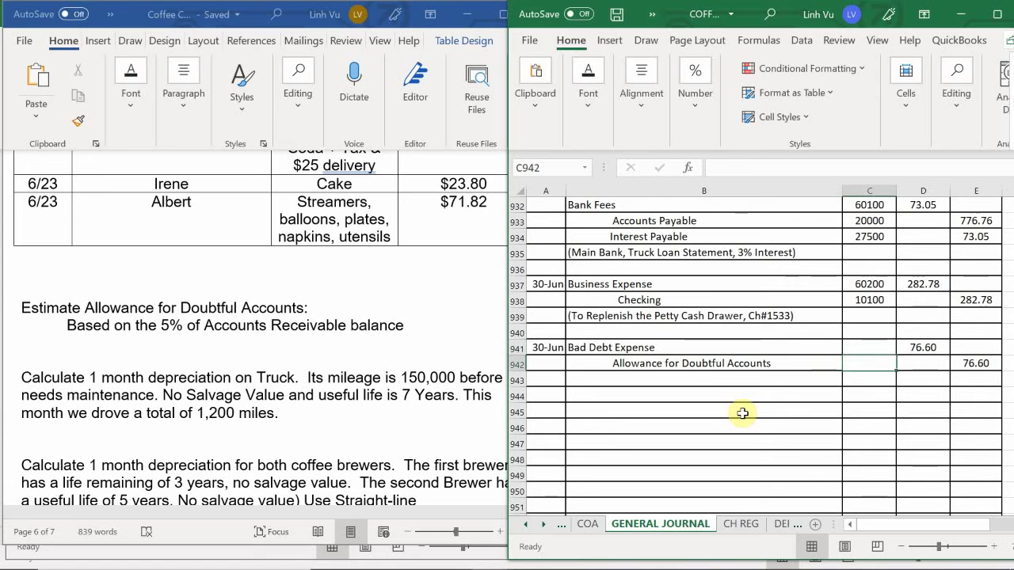
type("11100")
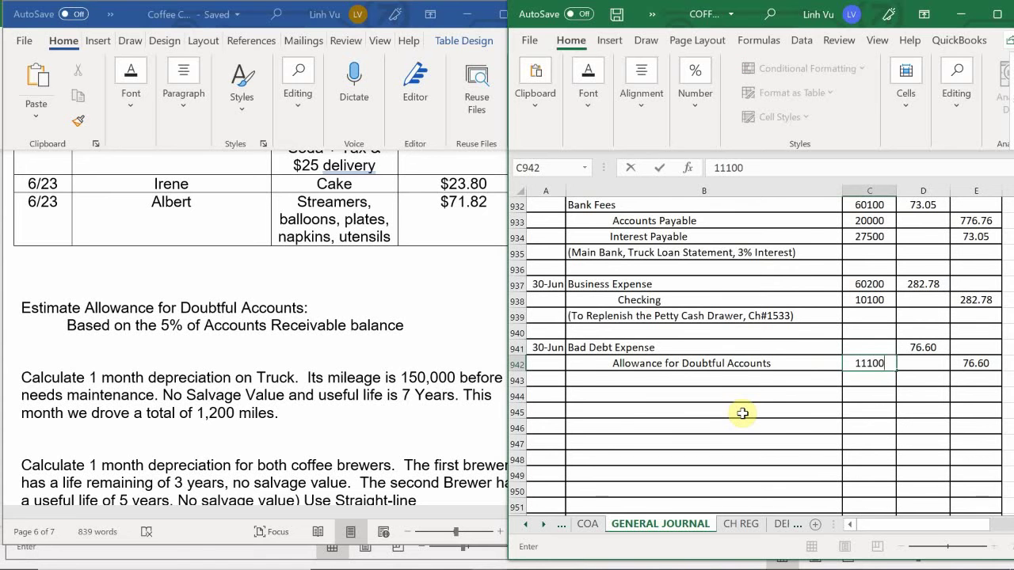
key("Up")
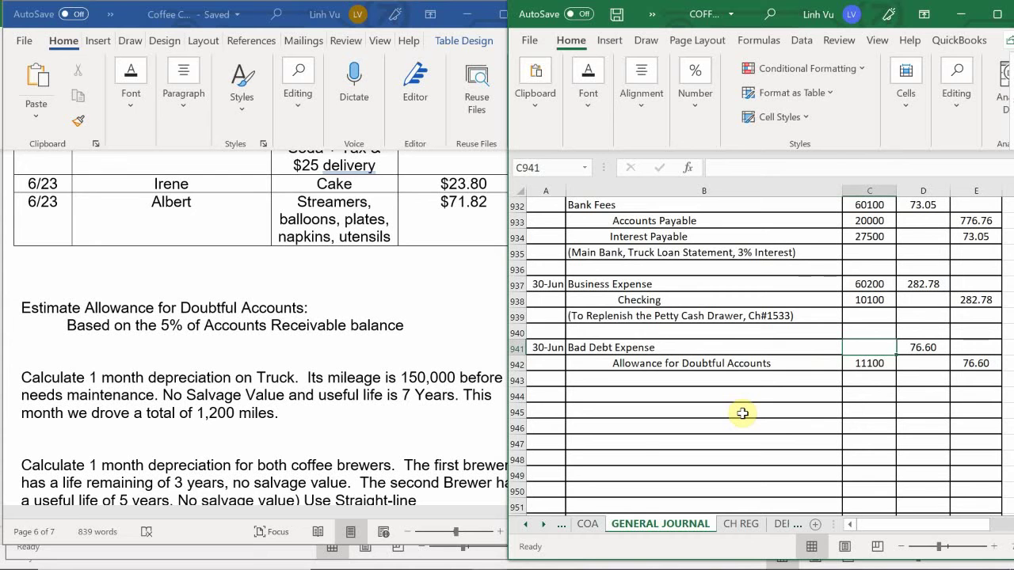
type("60")
key("BackSpace")
type("5000")
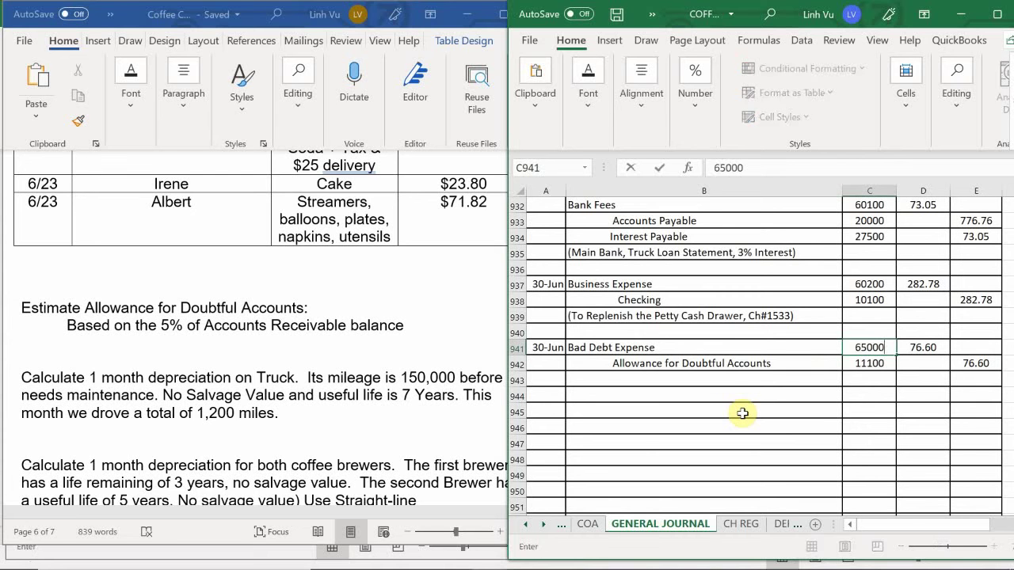
key("Return")
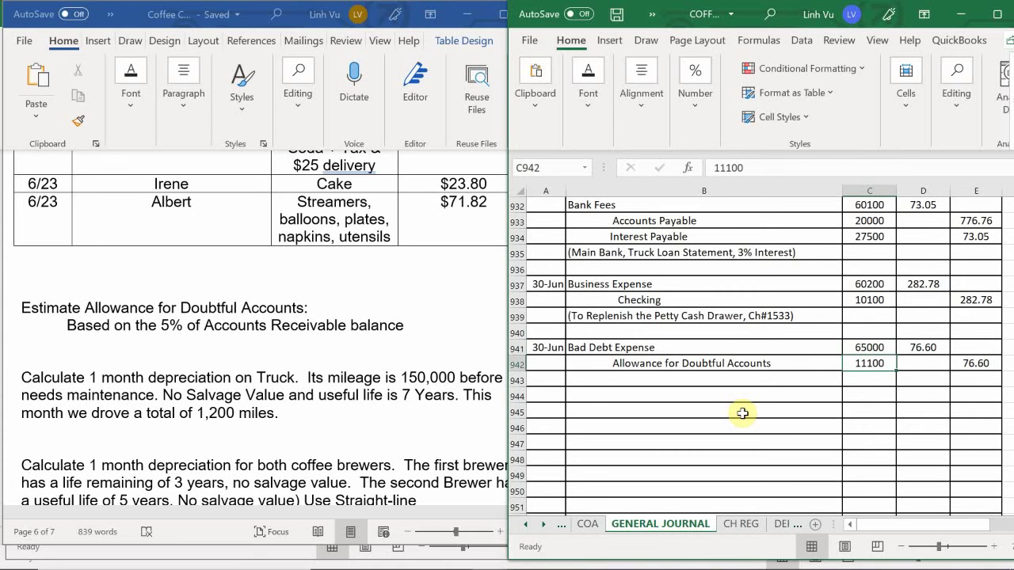
left_click(605, 379)
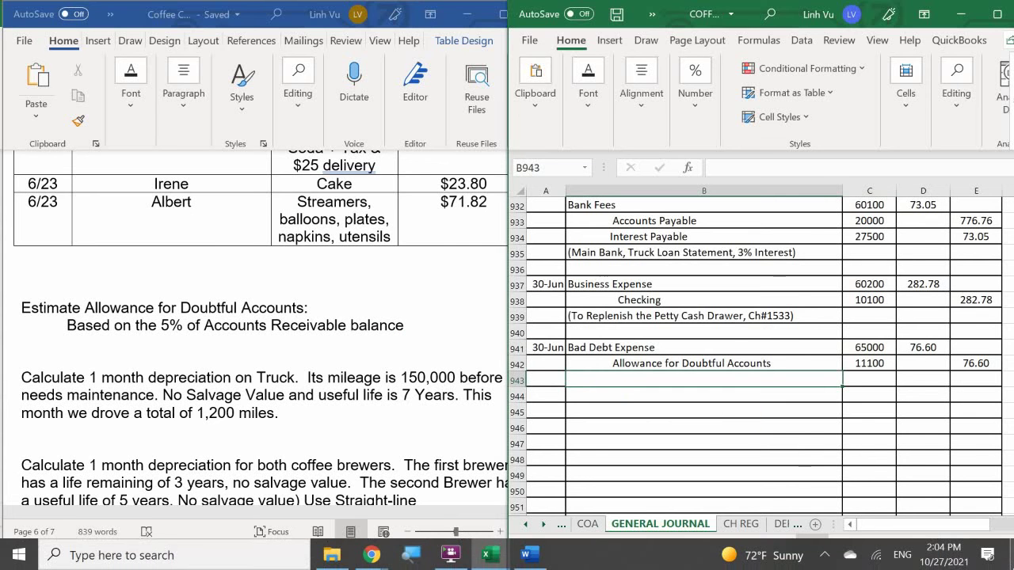
Type an opening parenthesis in B943 to start the explanation.
type("(")
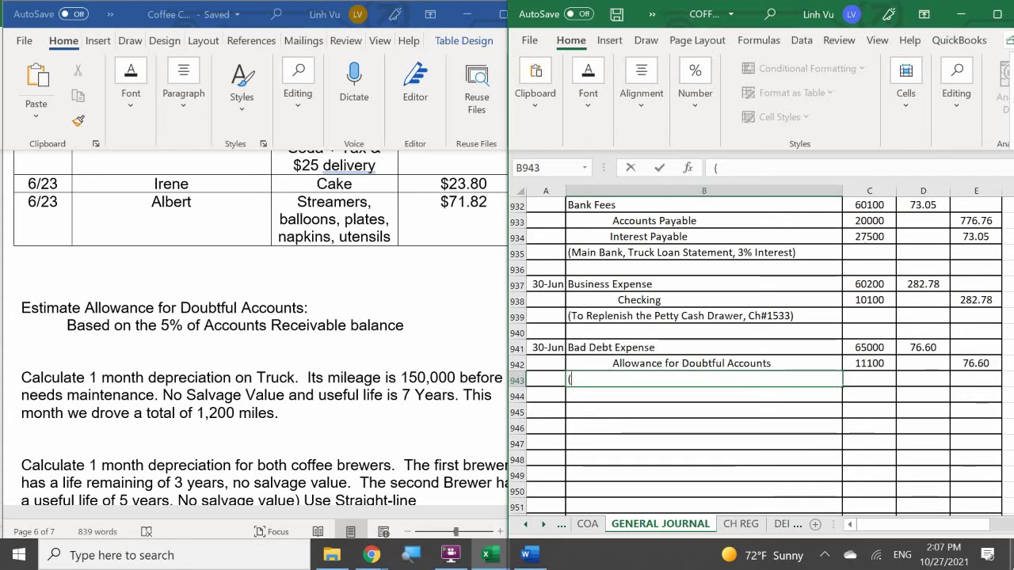
Complete the B943 explanation as '(Estimate of 5% of A/R)' and return to Word.
type("T")
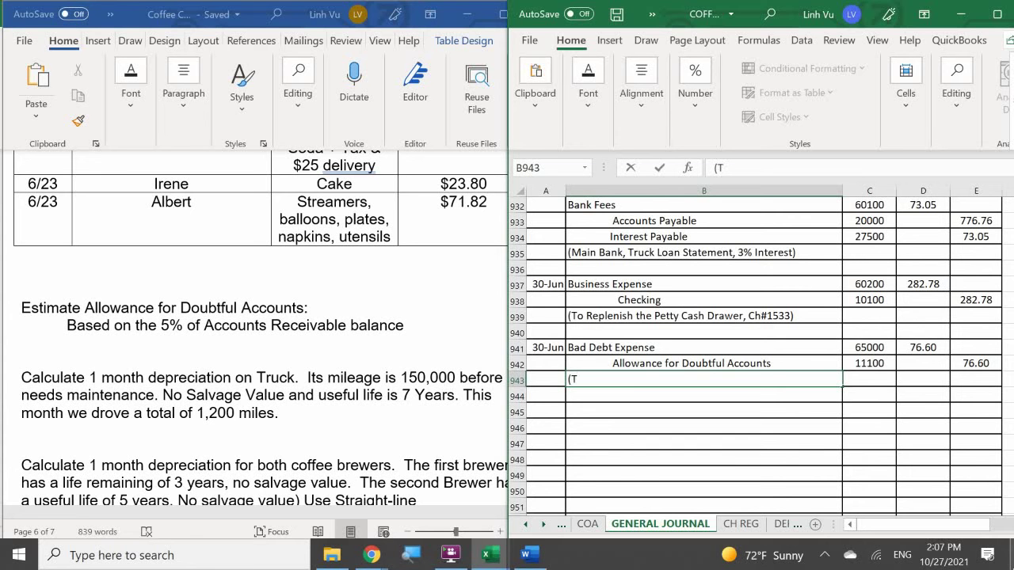
key("BackSpace")
type("Estimate of 5%")
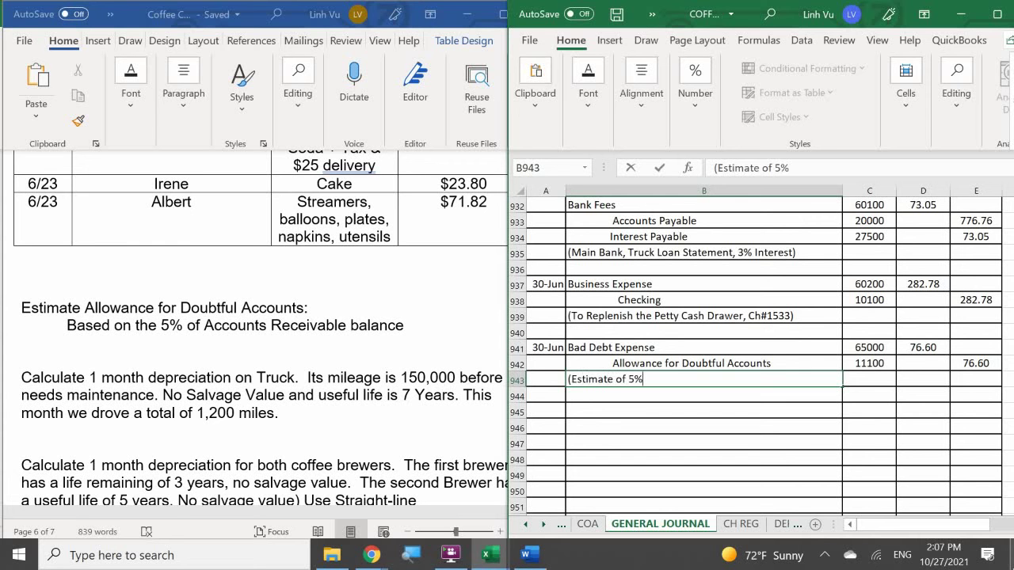
type(" of A/R)")
key("Return")
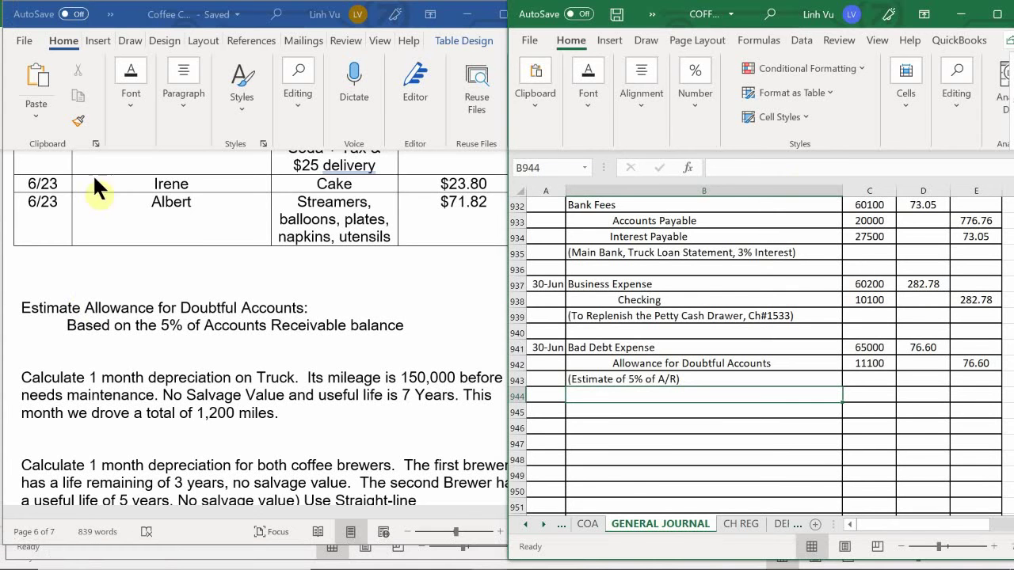
left_click(125, 369)
Read the Word depreciation tasks for the truck, brewers and grinder, then return to the Excel journal.
scroll(127, 373, "down", 7)
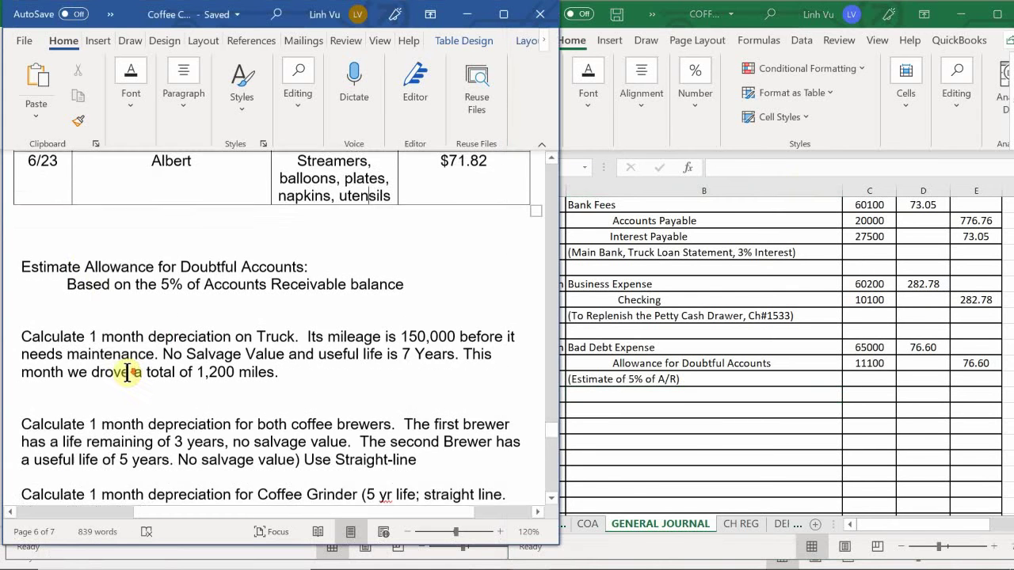
scroll(127, 373, "down", 16)
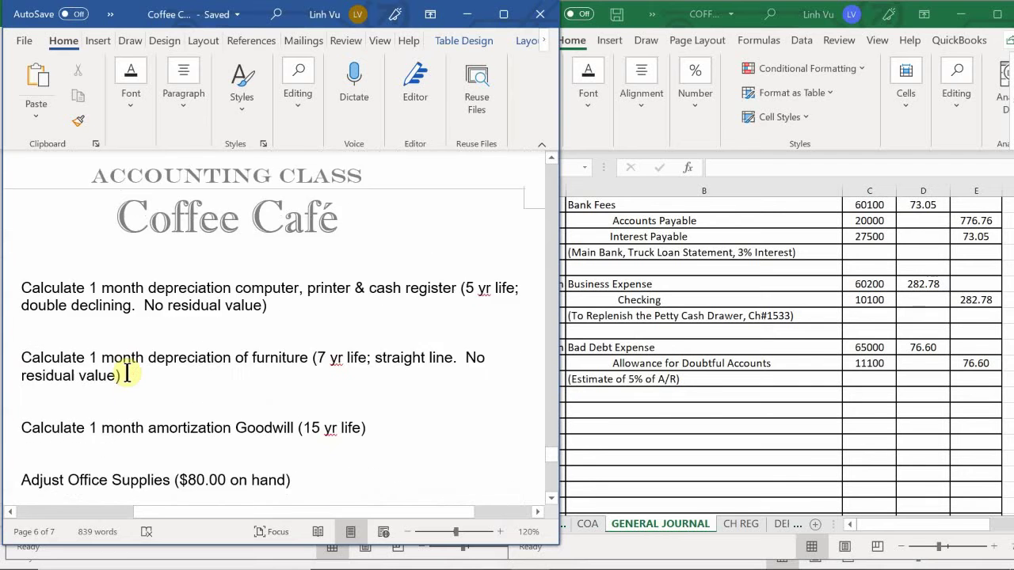
scroll(129, 375, "up", 18)
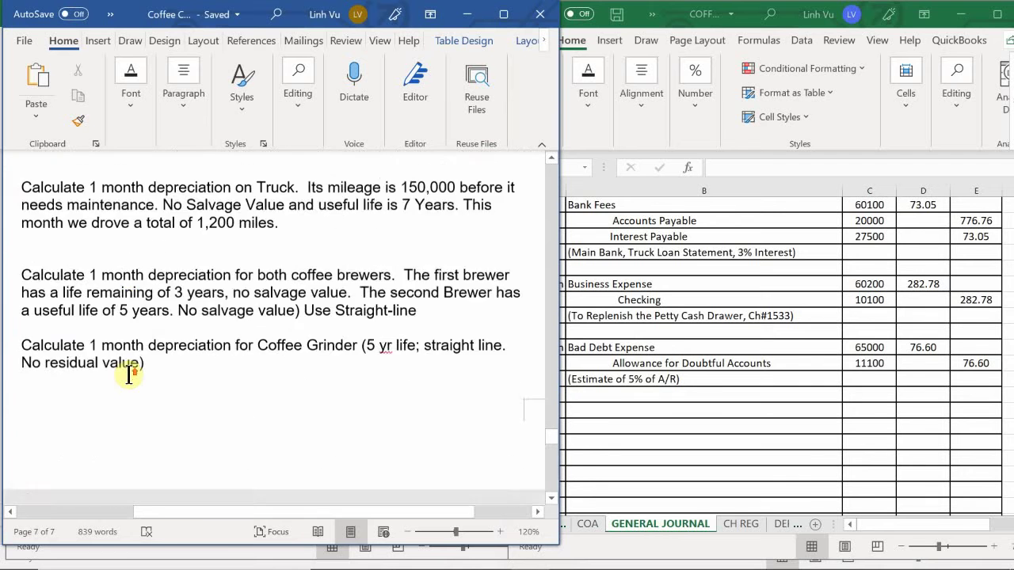
scroll(129, 374, "down", 3)
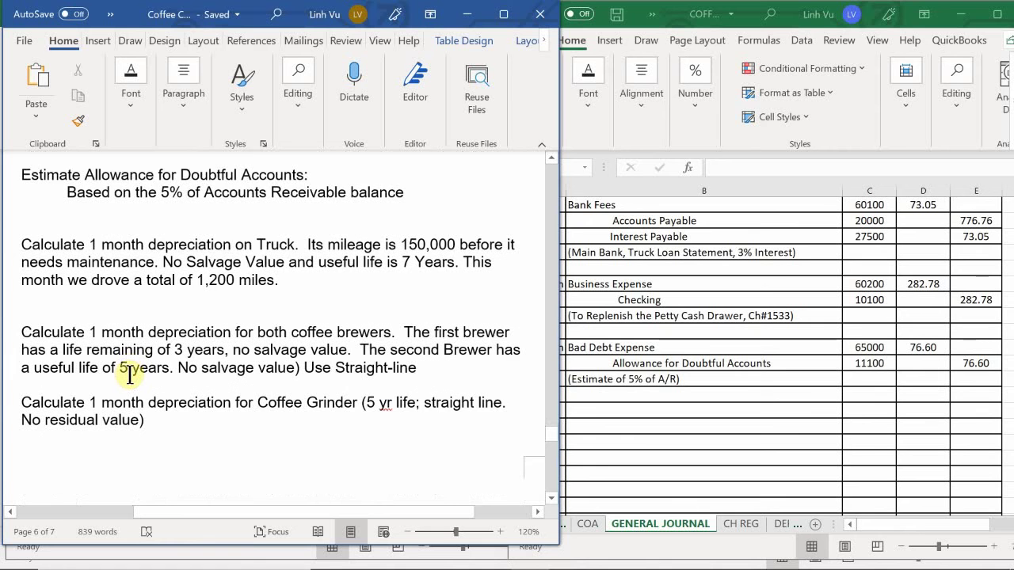
scroll(129, 375, "up", 1)
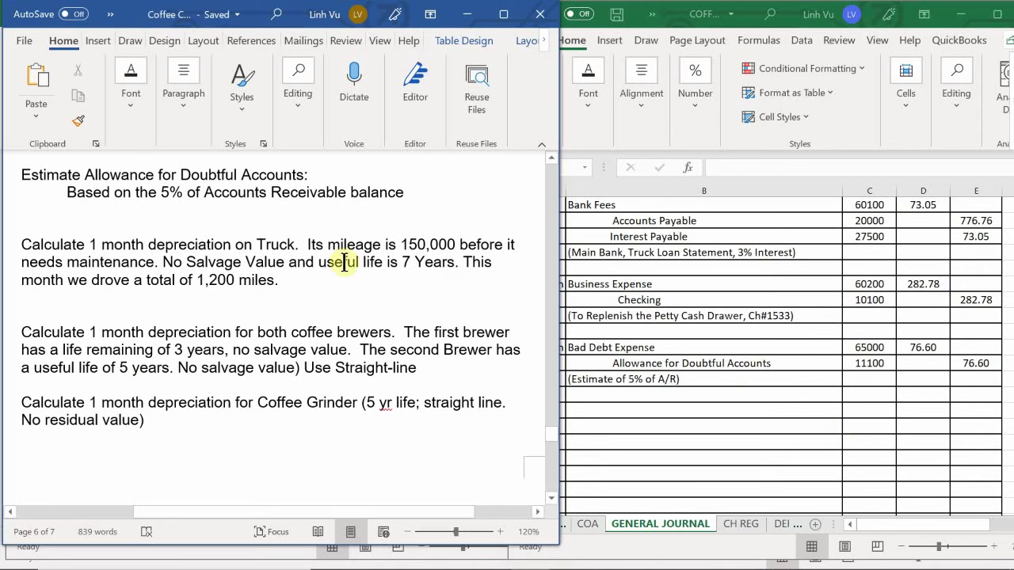
scroll(309, 297, "up", 6)
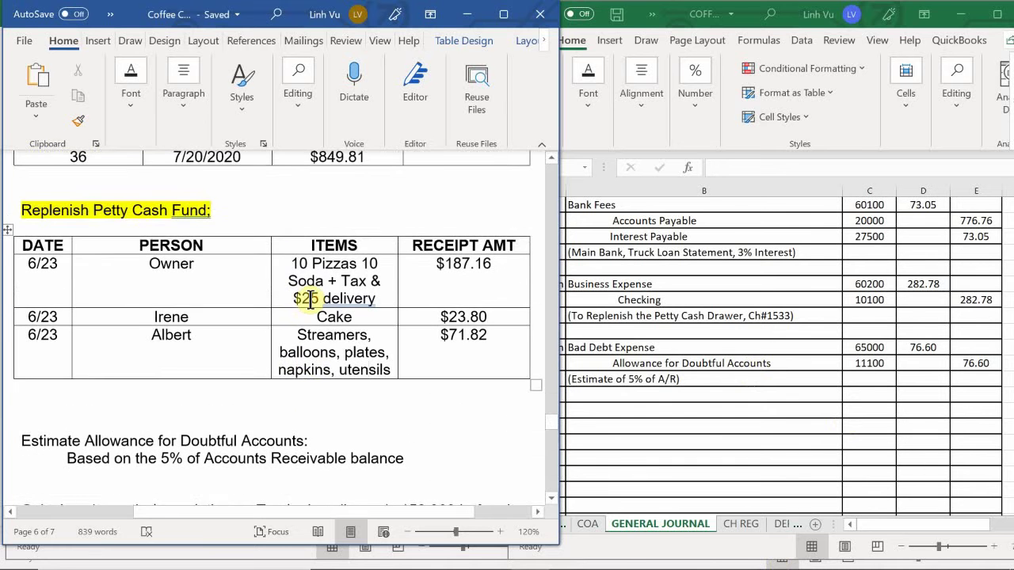
scroll(310, 299, "down", 3)
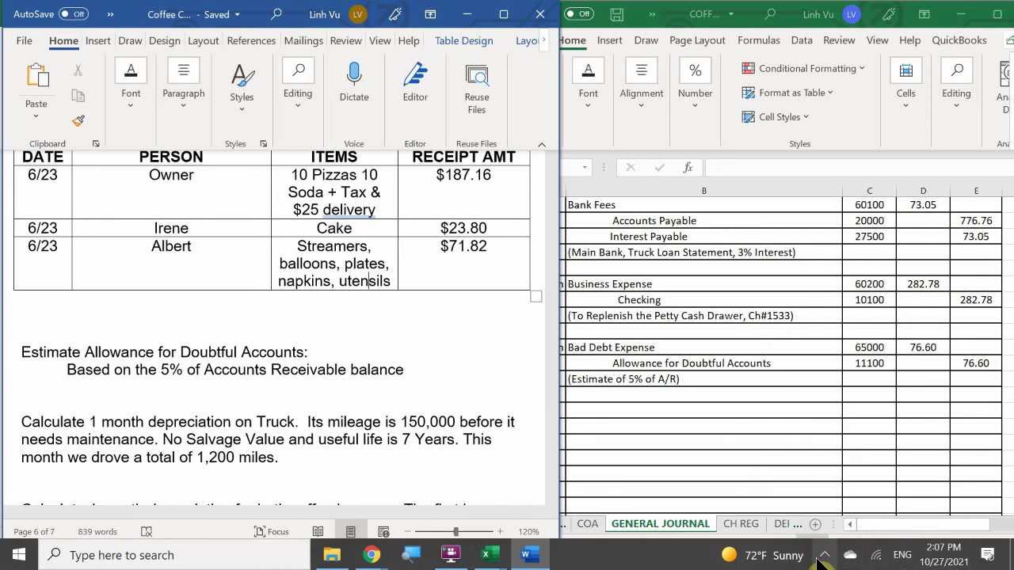
left_click(822, 556)
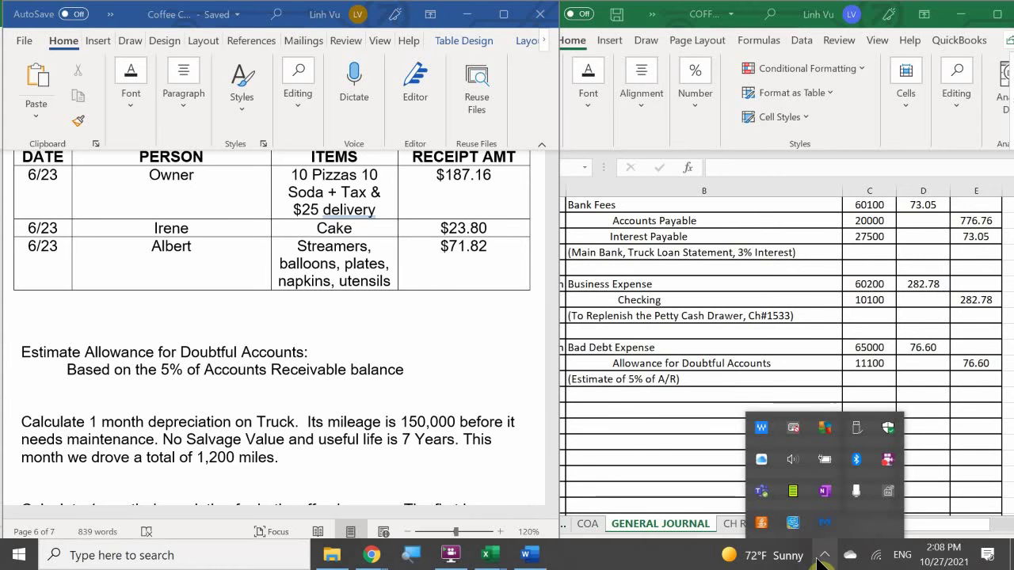
Switch to the ledger workbook and its EXPENSES - OP sheet.
left_click(605, 397)
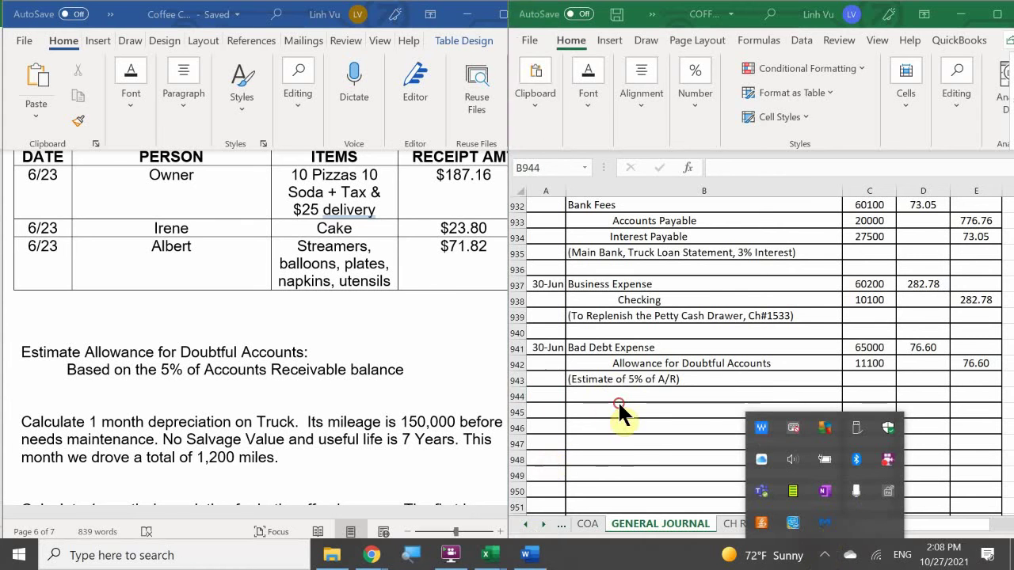
mouse_move(492, 556)
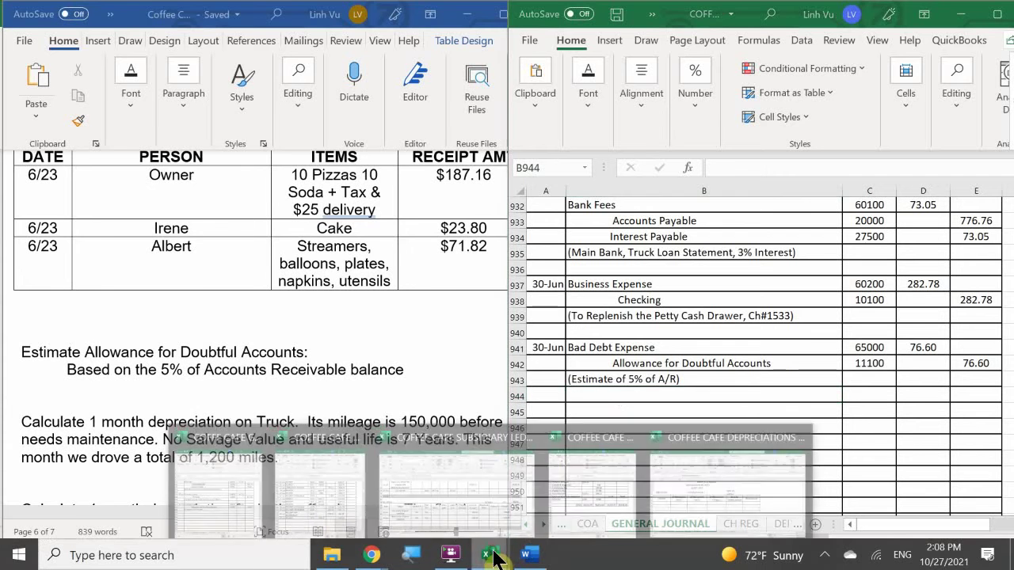
left_click(336, 513)
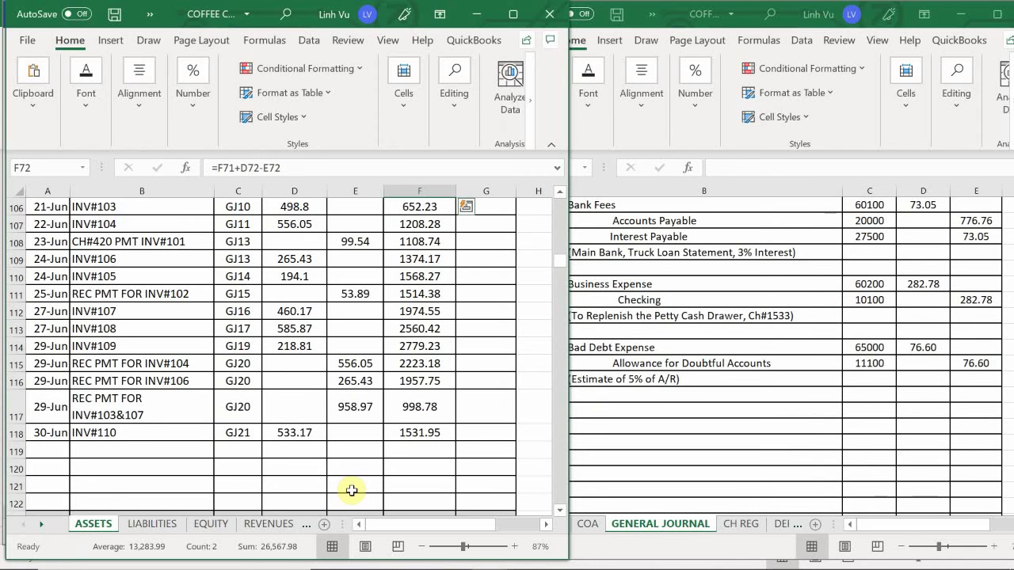
left_click(277, 524)
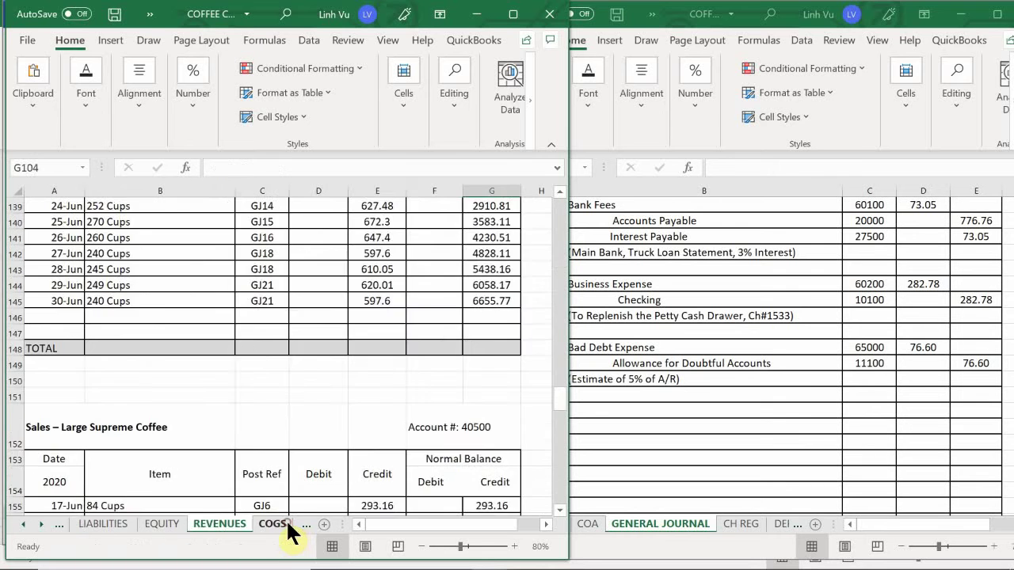
left_click(278, 524)
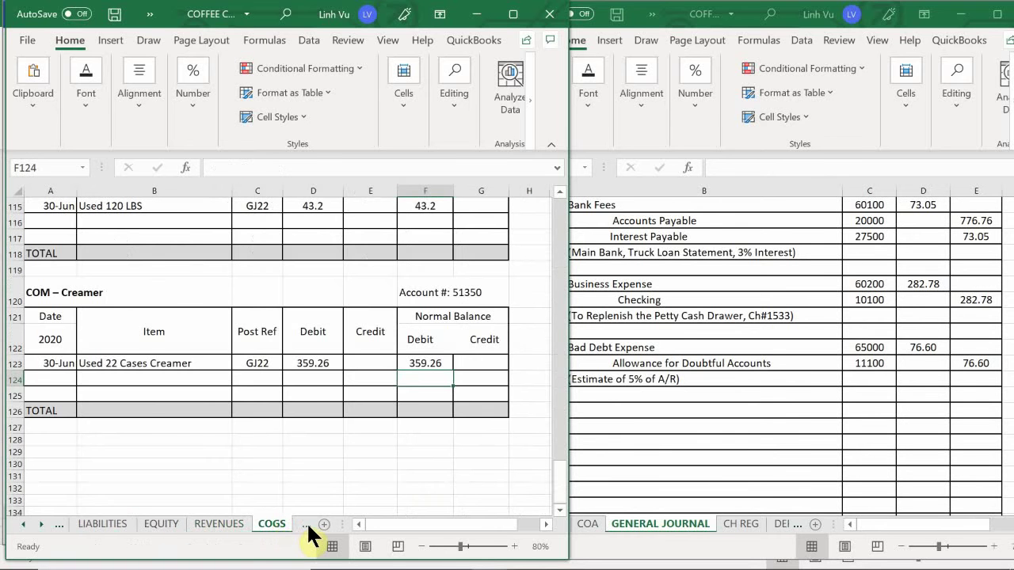
left_click(306, 524)
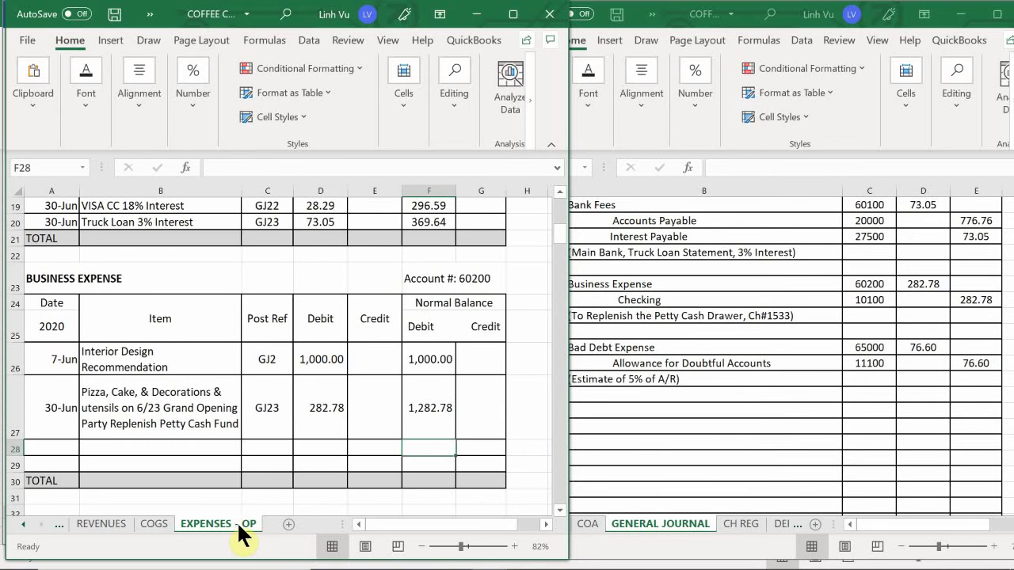
left_click(143, 423)
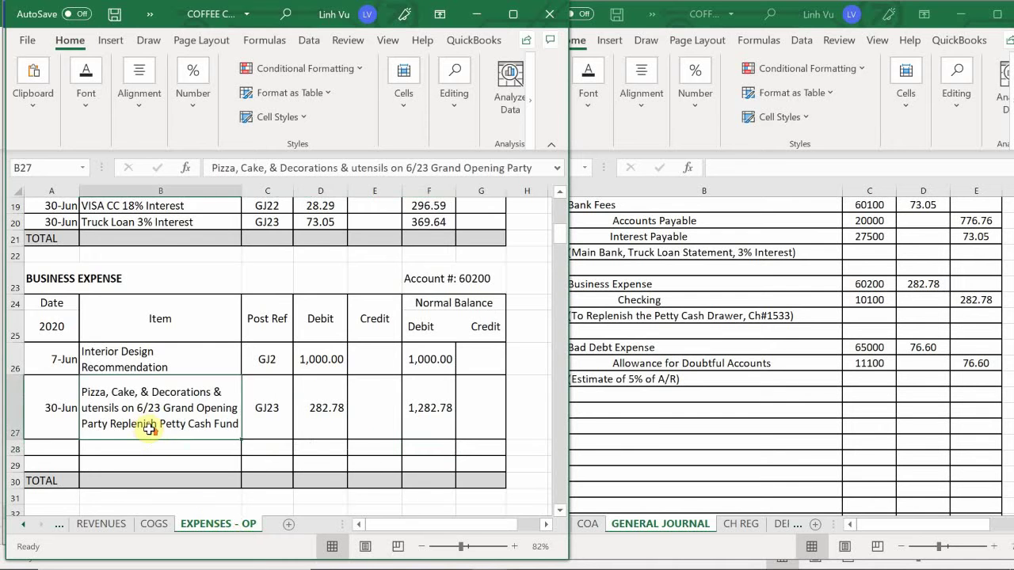
Scroll down to the empty BAD DEBT EXPENSE ledger, Account 65000.
scroll(148, 429, "up", 3)
scroll(148, 428, "up", 3)
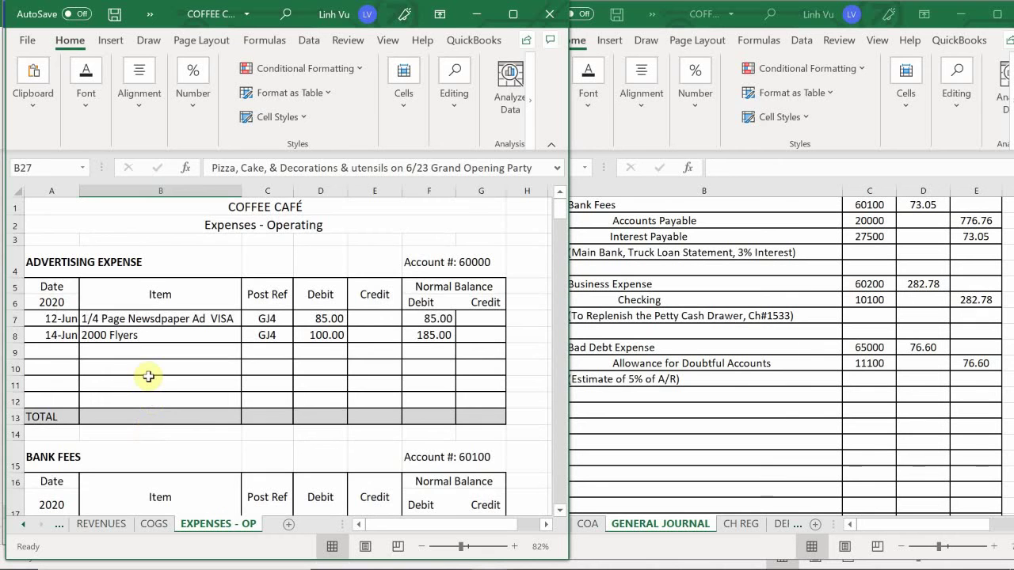
scroll(148, 377, "down", 1)
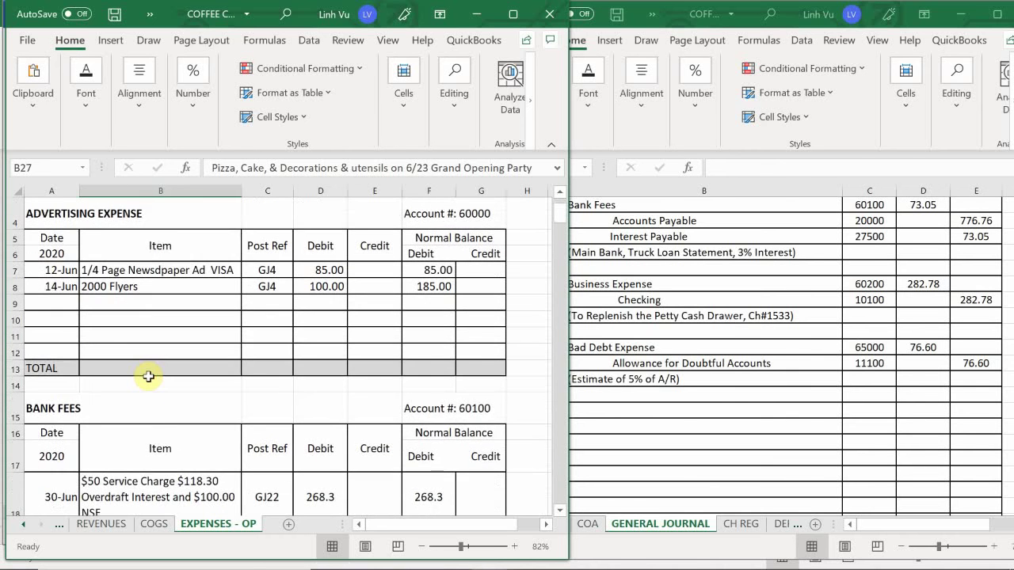
scroll(148, 377, "down", 1)
scroll(148, 377, "down", 1)
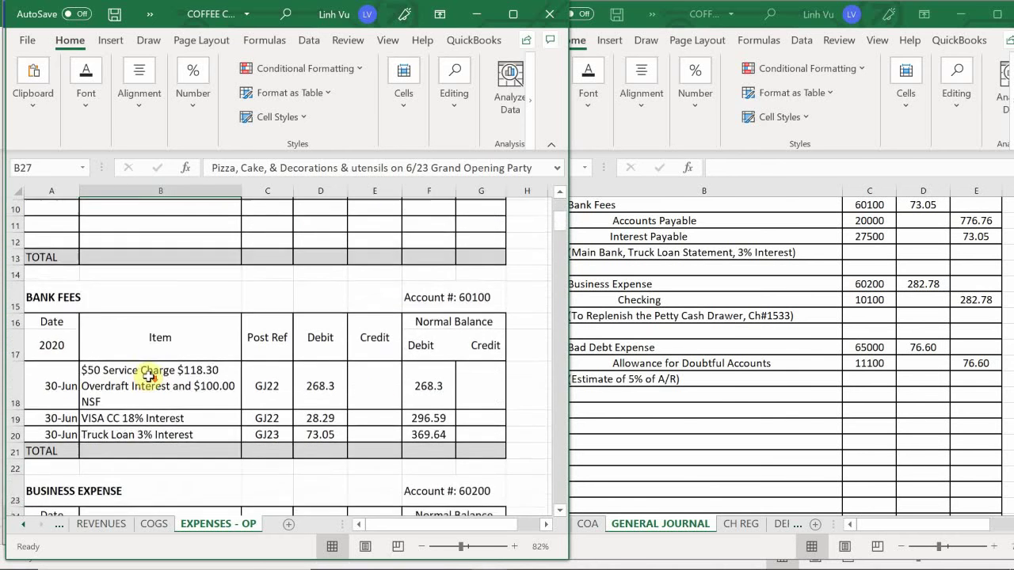
scroll(148, 377, "down", 1)
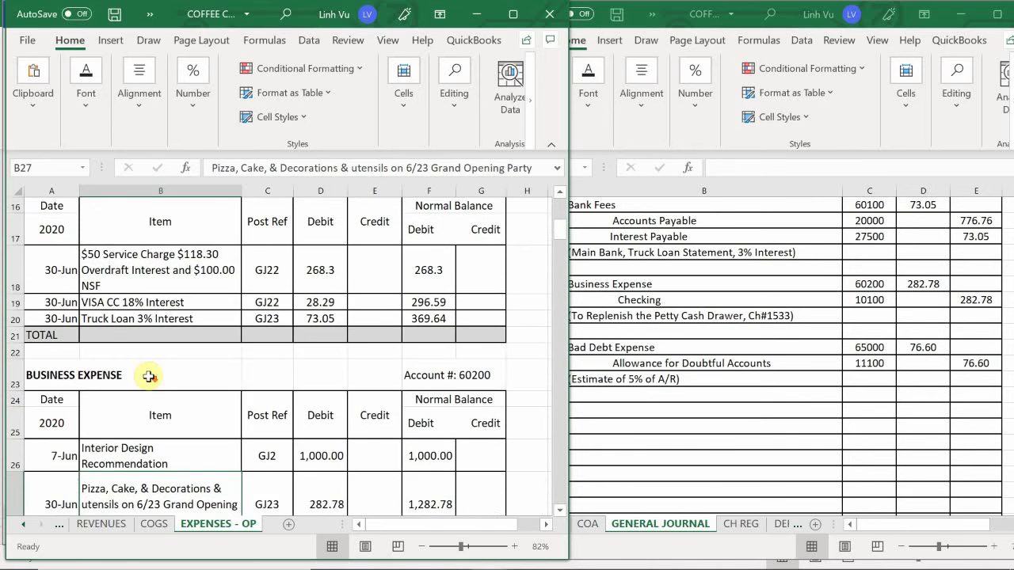
scroll(148, 377, "down", 5)
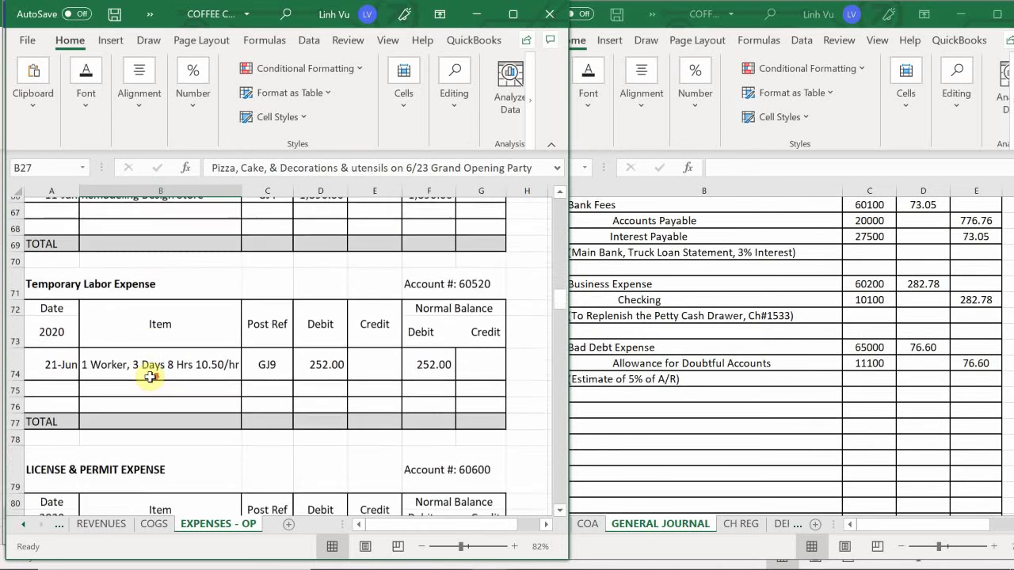
scroll(151, 376, "down", 6)
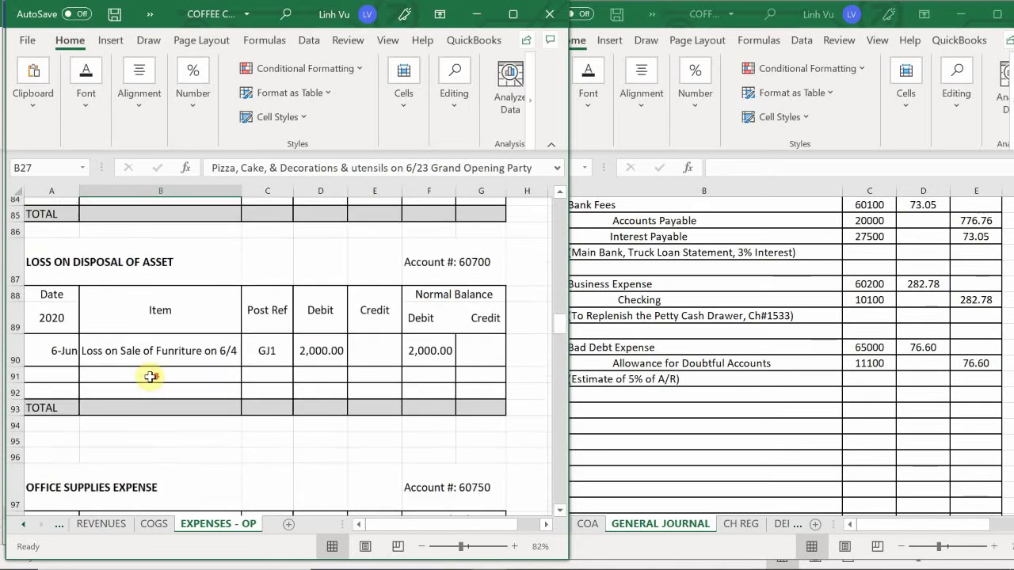
scroll(151, 377, "down", 2)
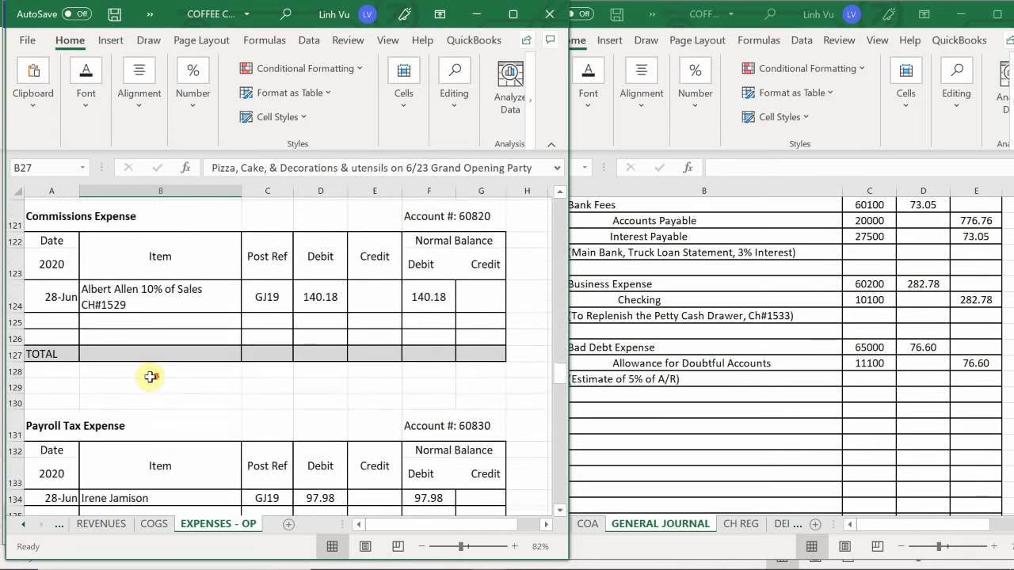
scroll(150, 377, "down", 20)
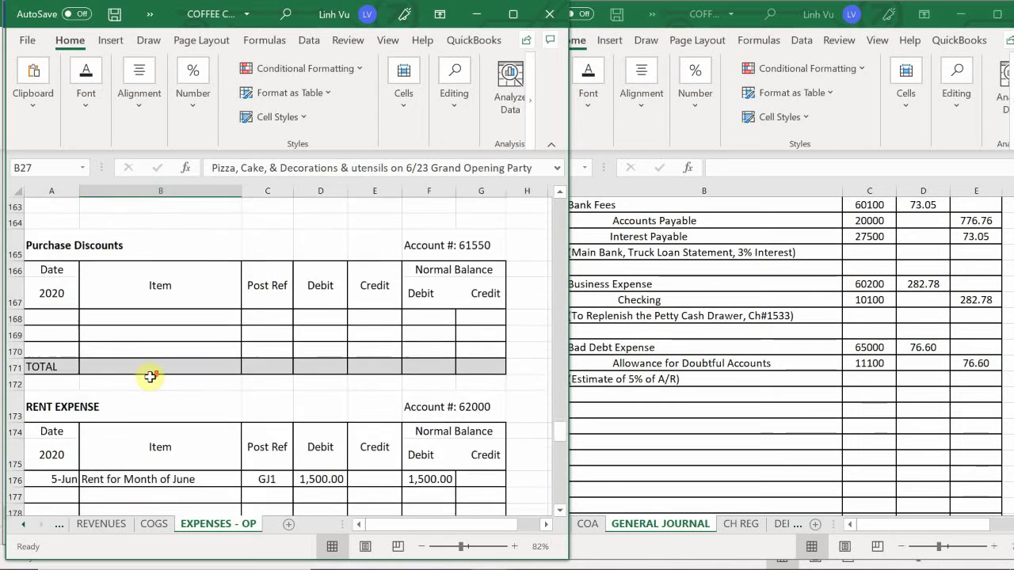
scroll(150, 377, "down", 9)
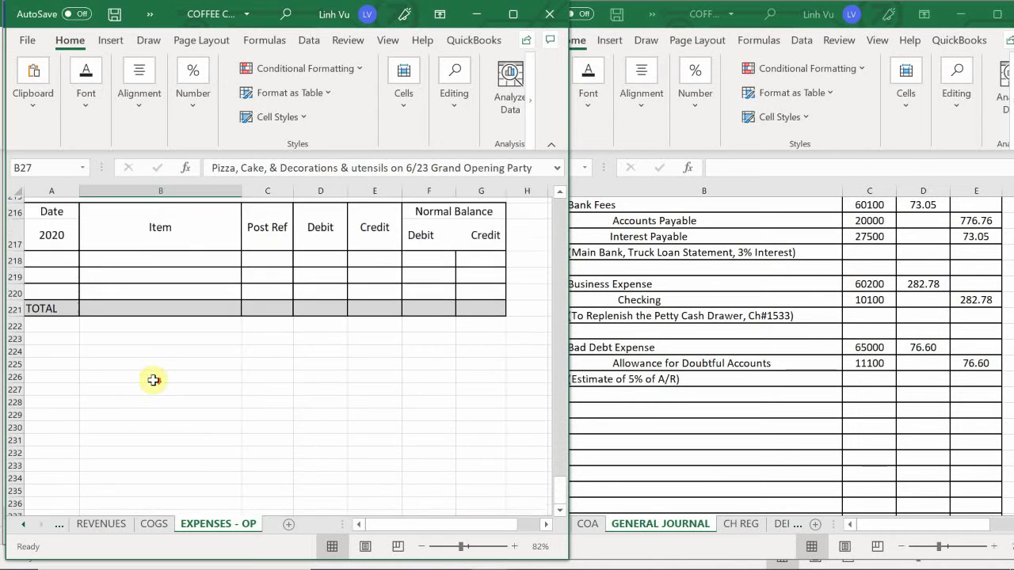
scroll(153, 380, "up", 6)
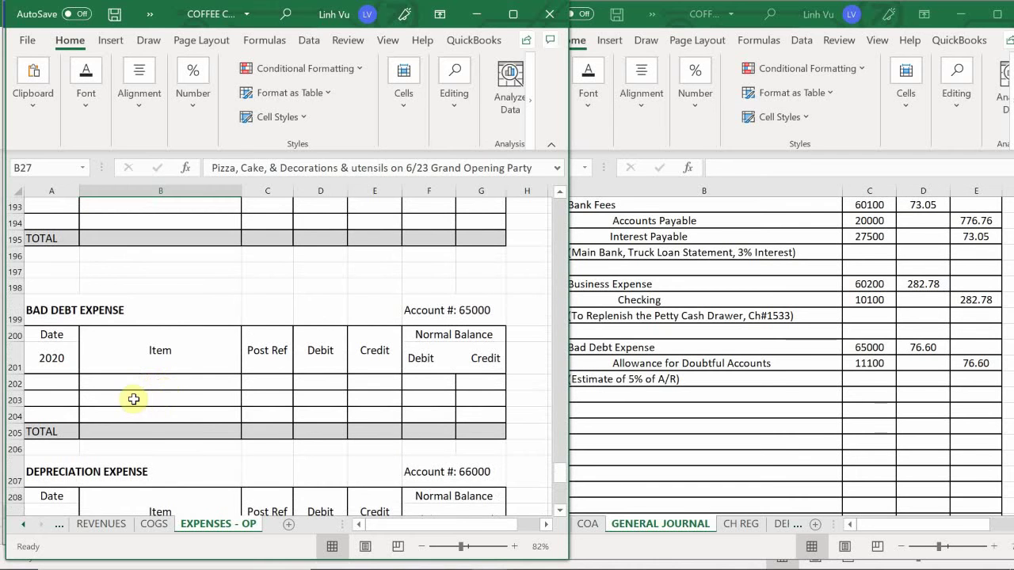
Enter a 30-Jun '5% of A/R' GJ23 line debiting 76.6 in the Bad Debt Expense ledger.
left_click(54, 382)
type("6/")
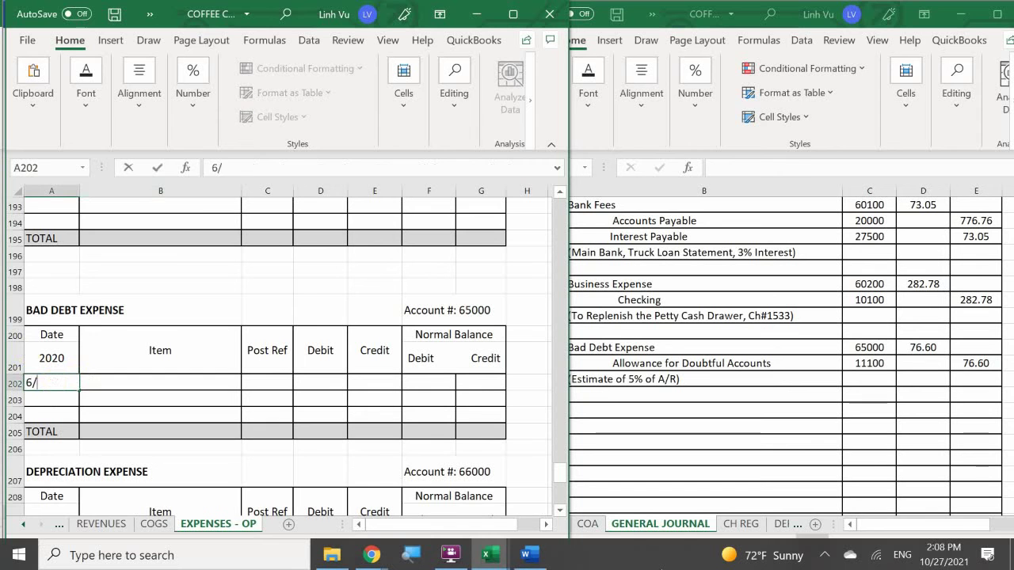
type("30")
key("Return")
left_click(160, 382)
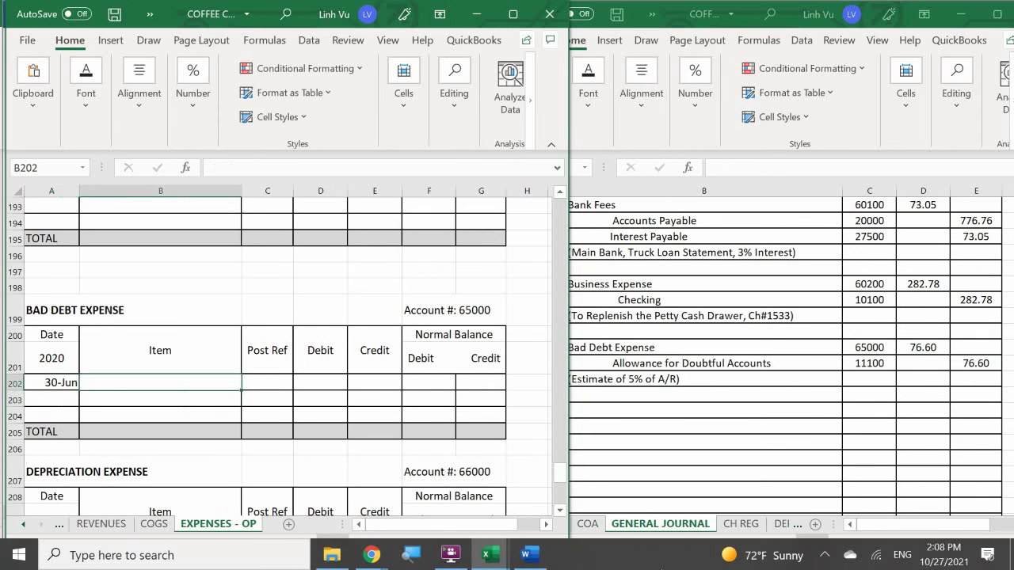
type("5$")
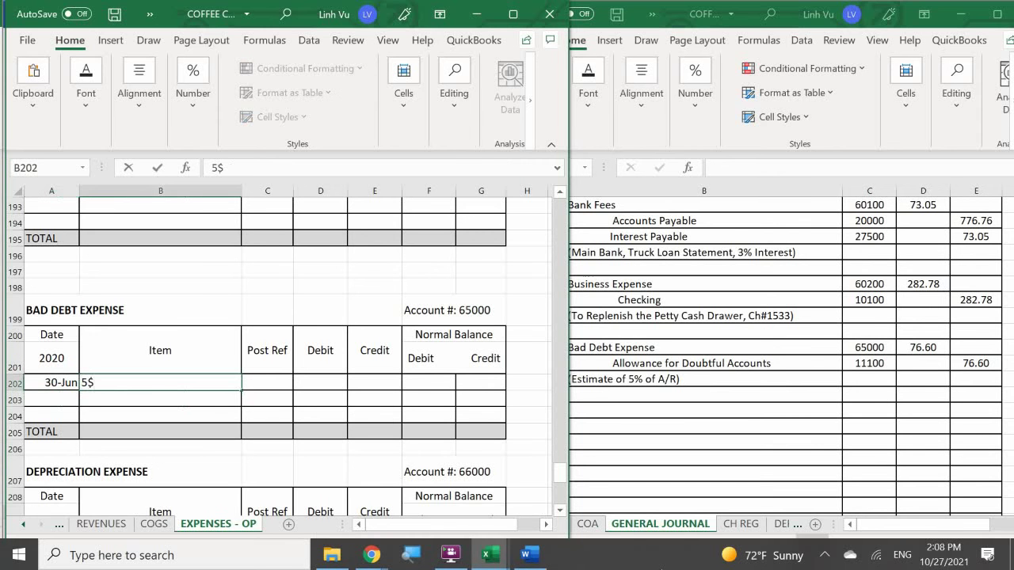
key("BackSpace")
type("% i")
key("BackSpace")
type("of A/R")
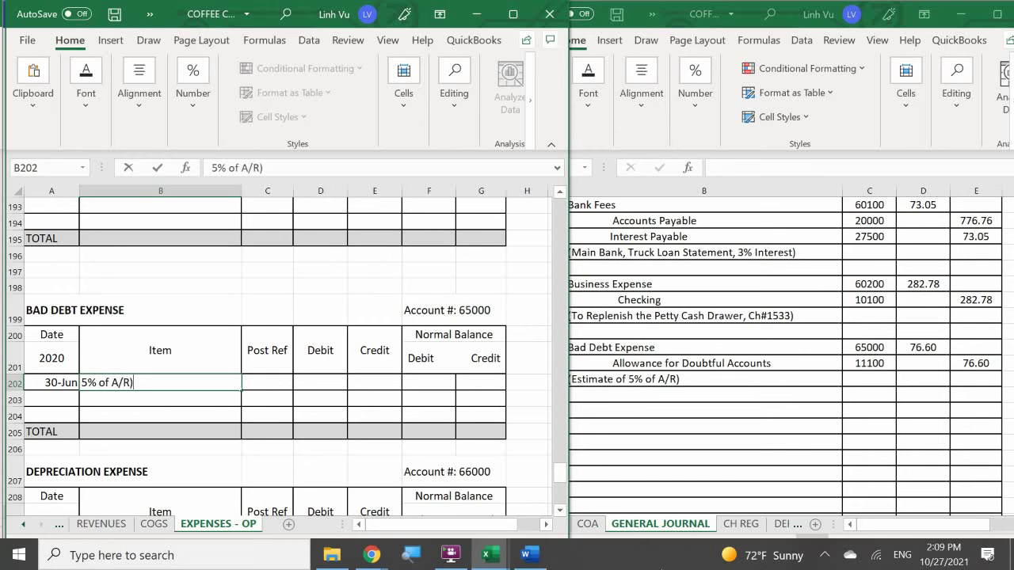
key("Tab")
type("G")
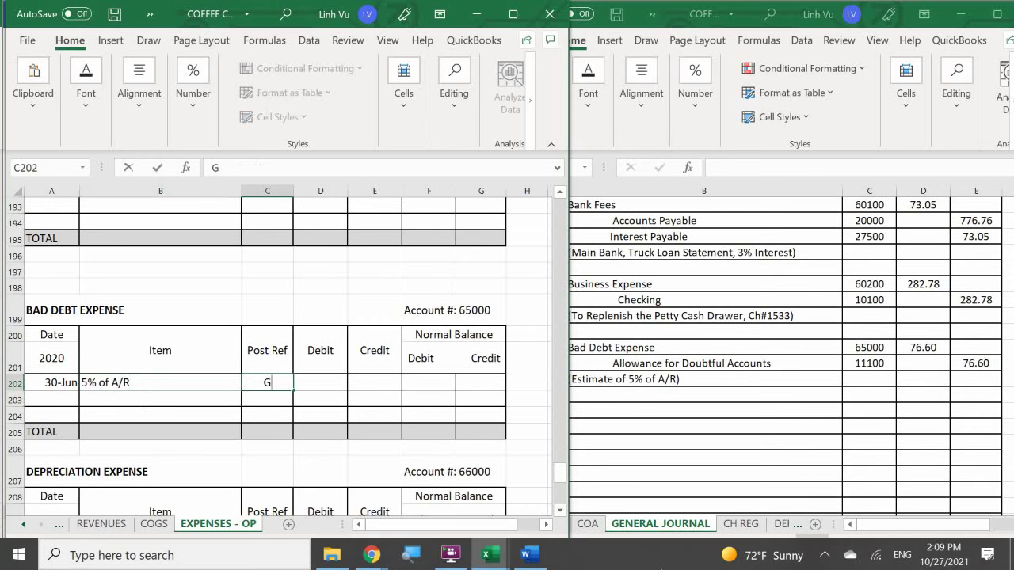
type("J23")
key("Tab")
type("7")
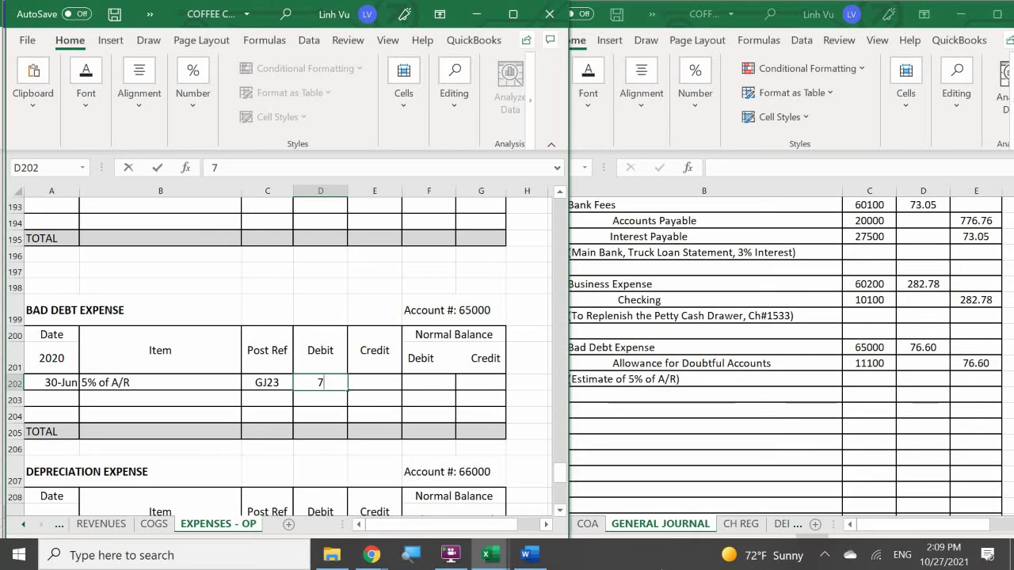
type("6.6")
key("Return")
Set the debit balance to =D202, giving a 76.6 balance.
key("Right")
key("Up")
key("Right")
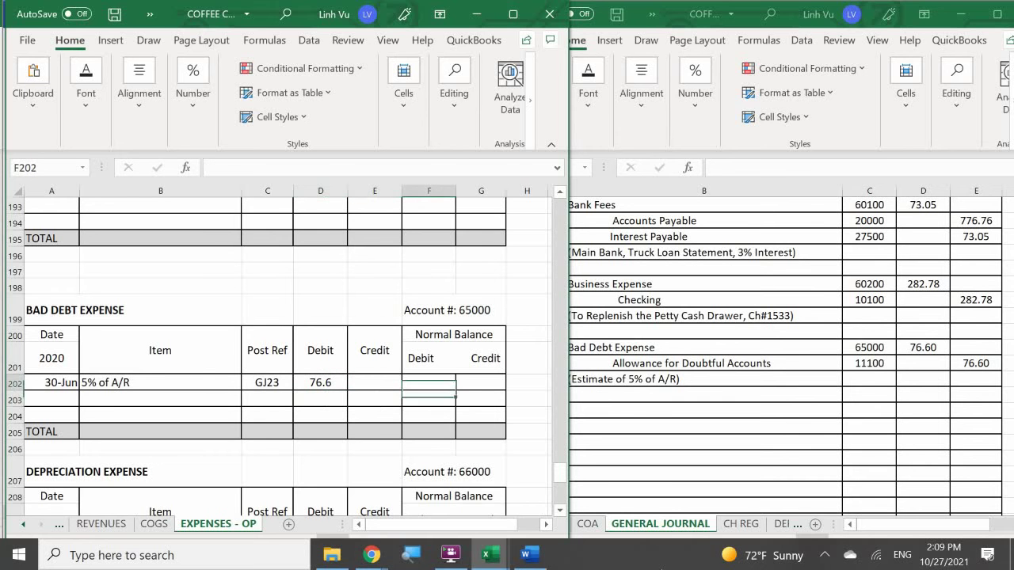
type("=")
key("Left")
key("Left")
key("Return")
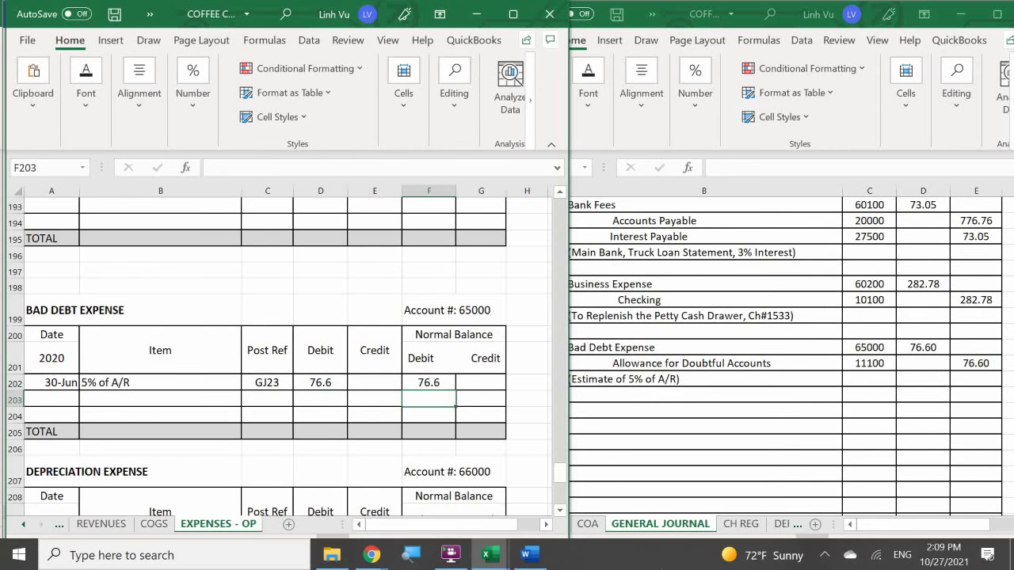
Check the General Journal window, then return to the ledger workbook's earlier sheets.
left_click(742, 428)
scroll(744, 412, "down", 5)
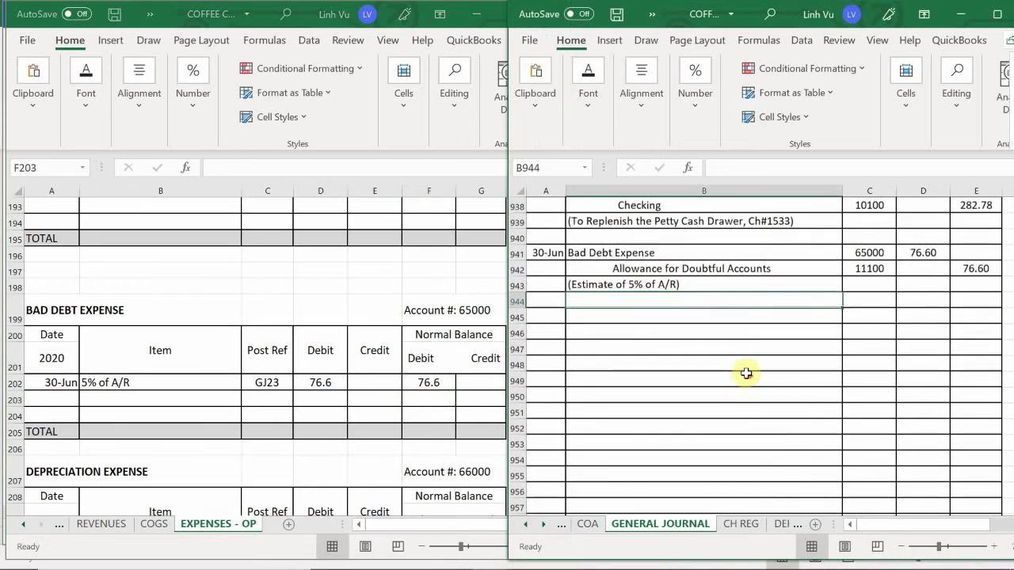
scroll(747, 375, "down", 3)
scroll(749, 374, "up", 6)
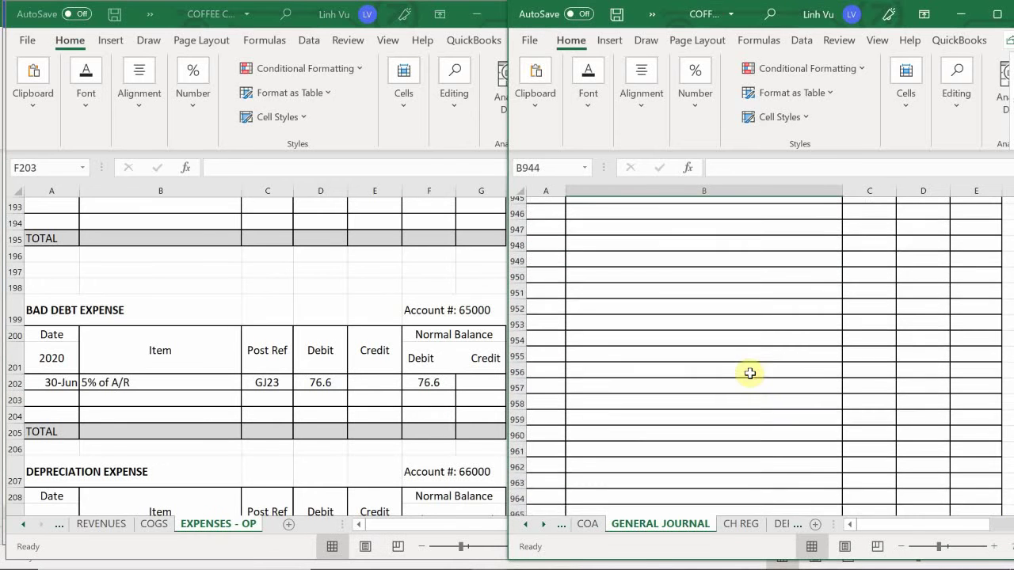
scroll(749, 373, "down", 1)
scroll(749, 373, "up", 2)
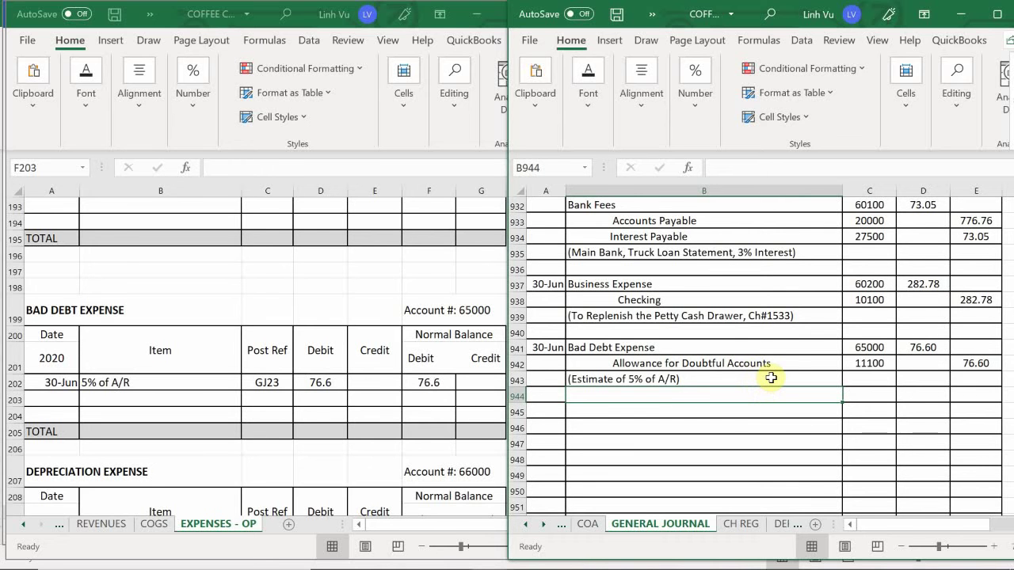
scroll(769, 379, "down", 1)
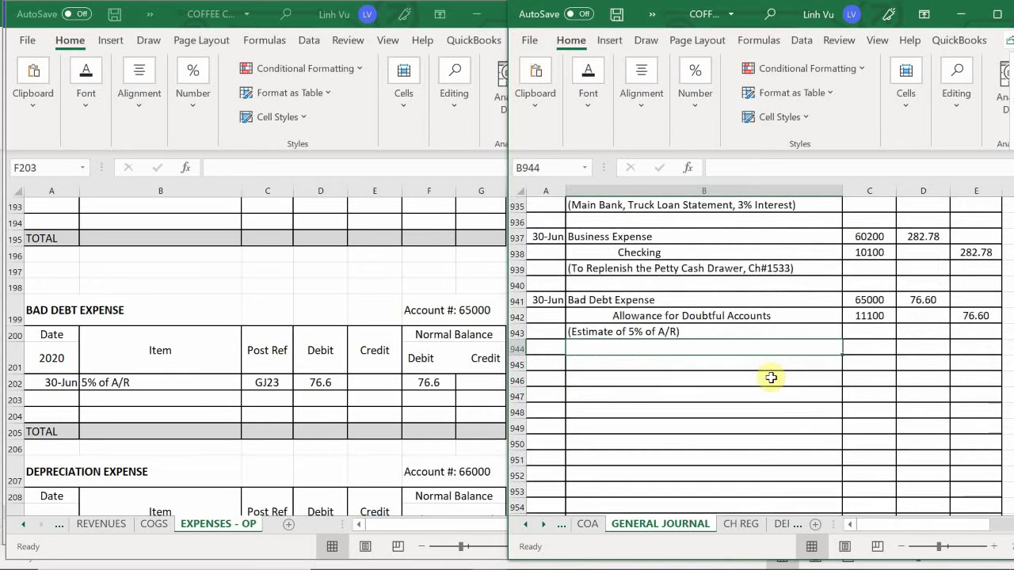
scroll(770, 378, "up", 1)
scroll(770, 378, "down", 1)
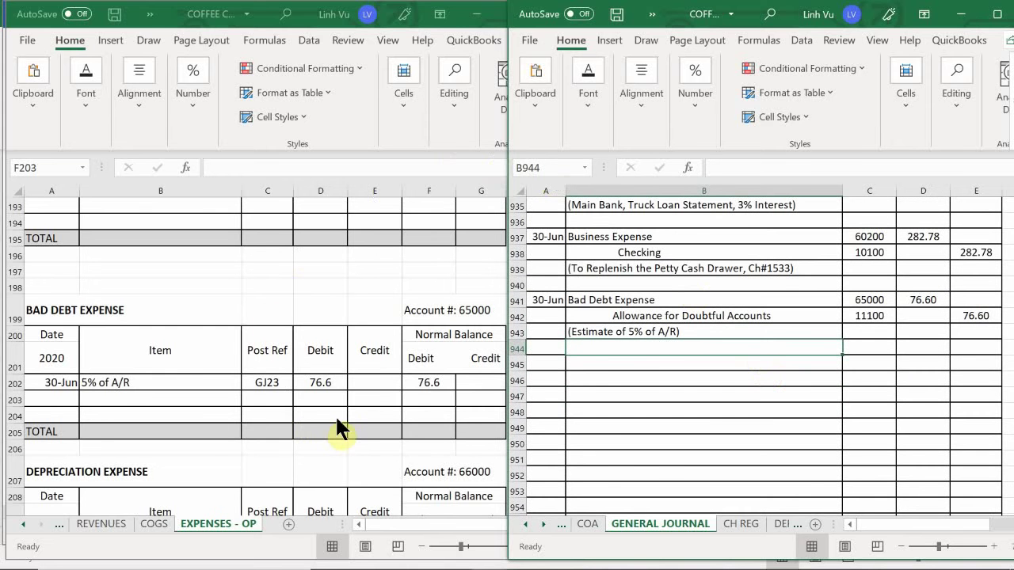
left_click(29, 525)
left_click(28, 525)
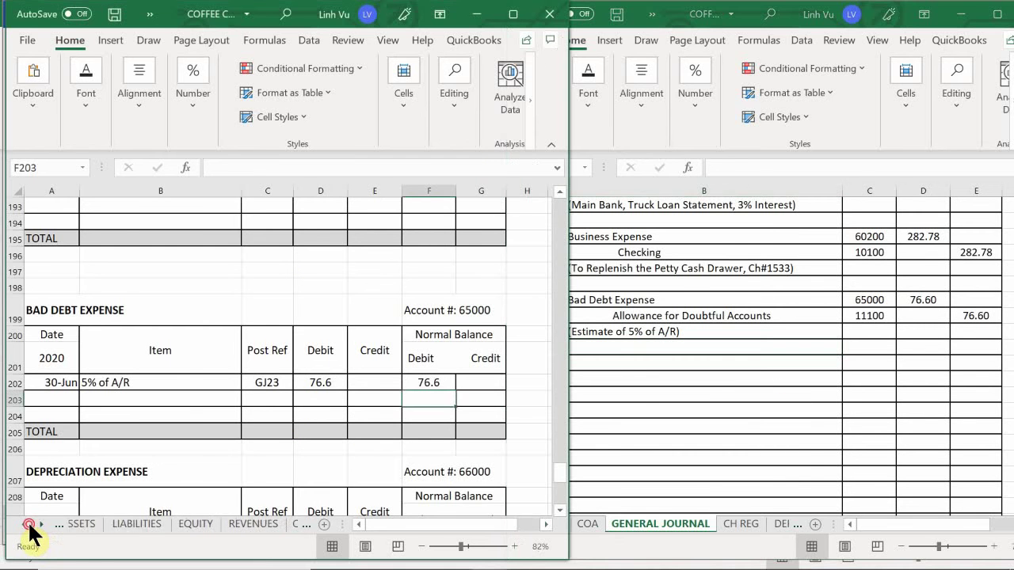
On the ASSETS sheet, date a new Allowance for Doubtful Accounts entry 30-Jun.
left_click(93, 526)
scroll(129, 458, "down", 2)
scroll(129, 458, "down", 3)
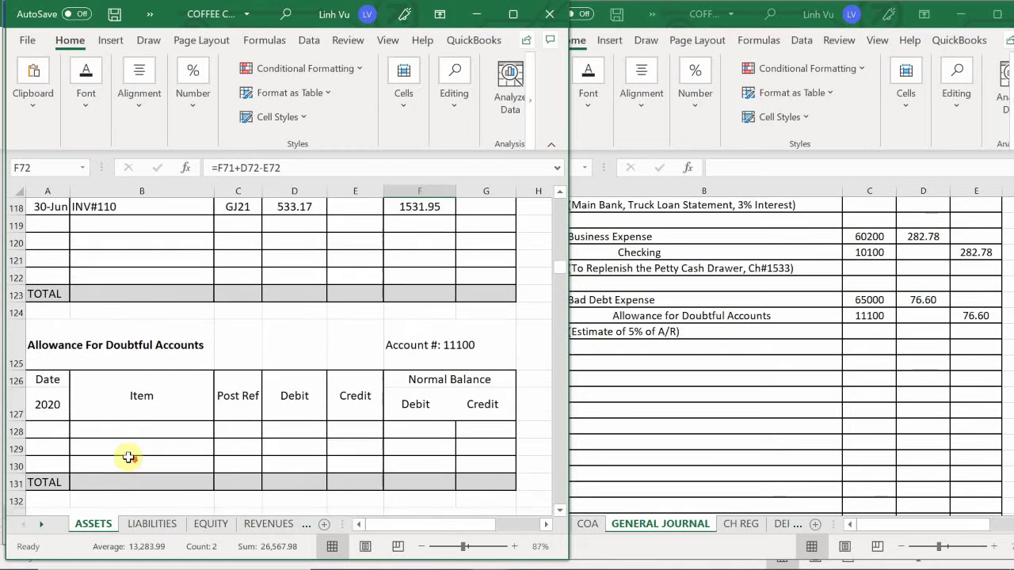
scroll(130, 455, "up", 1)
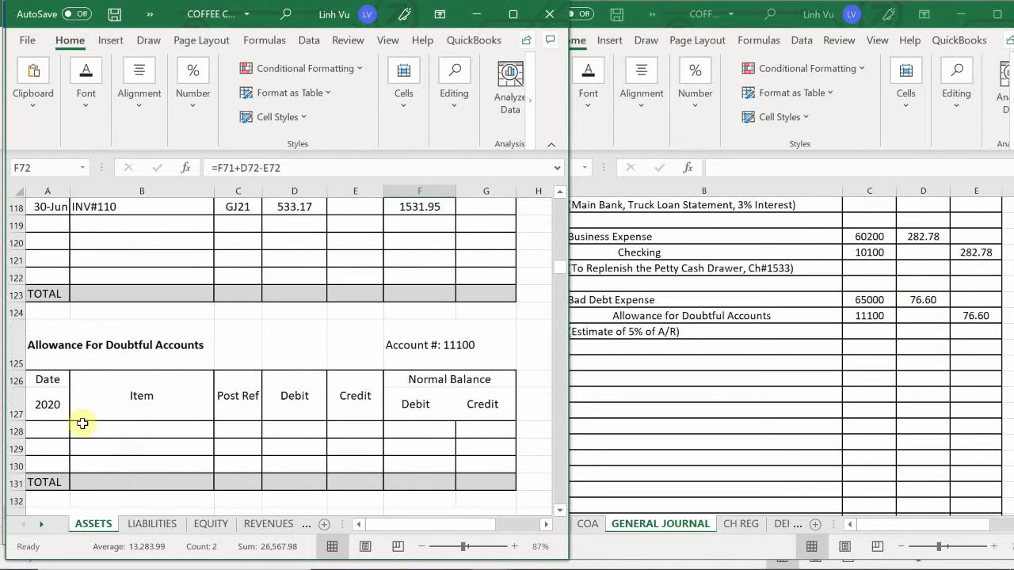
left_click(54, 430)
type("6/30")
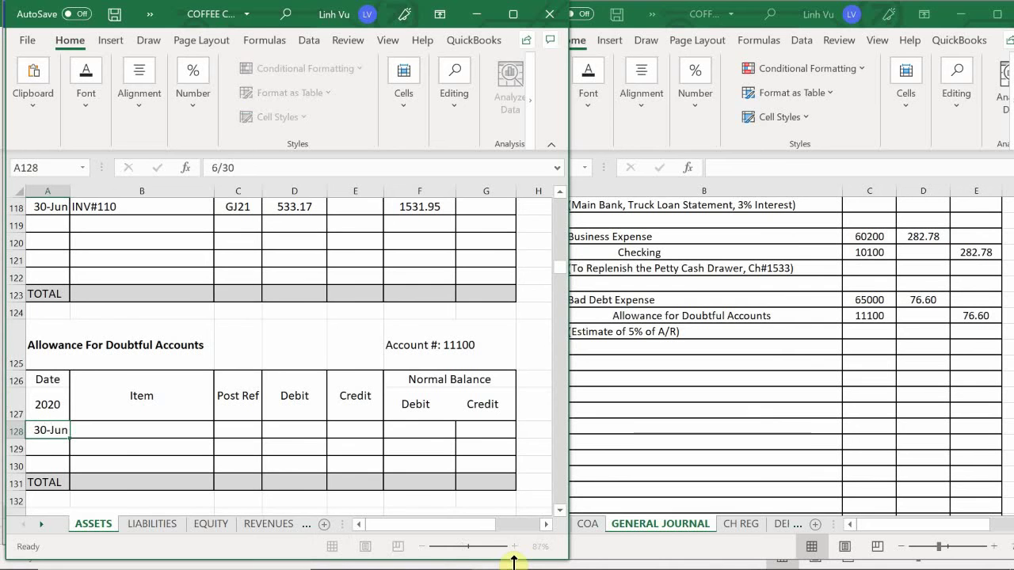
key("Return")
key("Right")
key("Up")
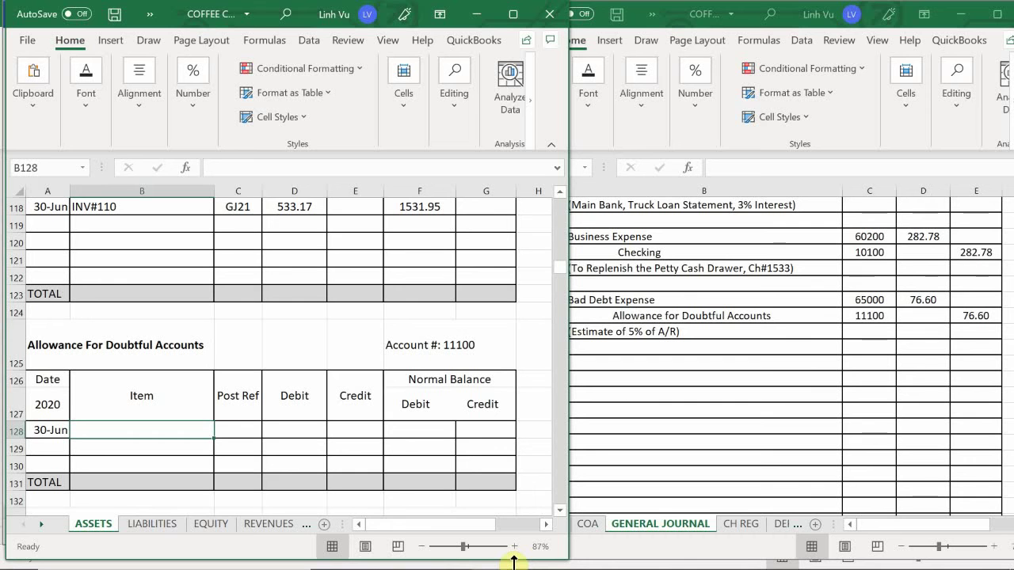
Fill in '5% of A/R', GJ23 and a 76.60 credit on that entry.
key("F2")
type("N")
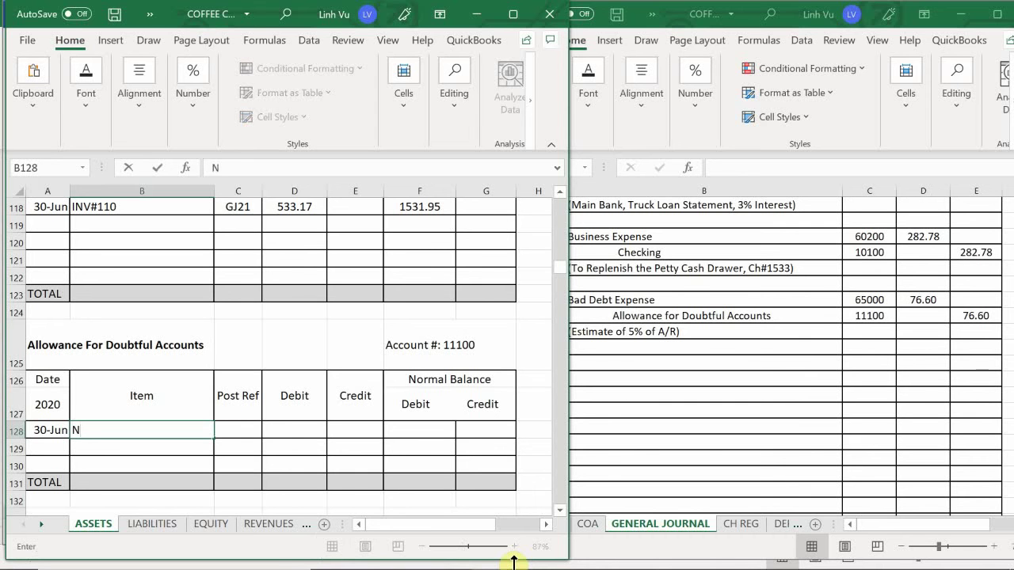
key("BackSpace")
type("5% of A/R")
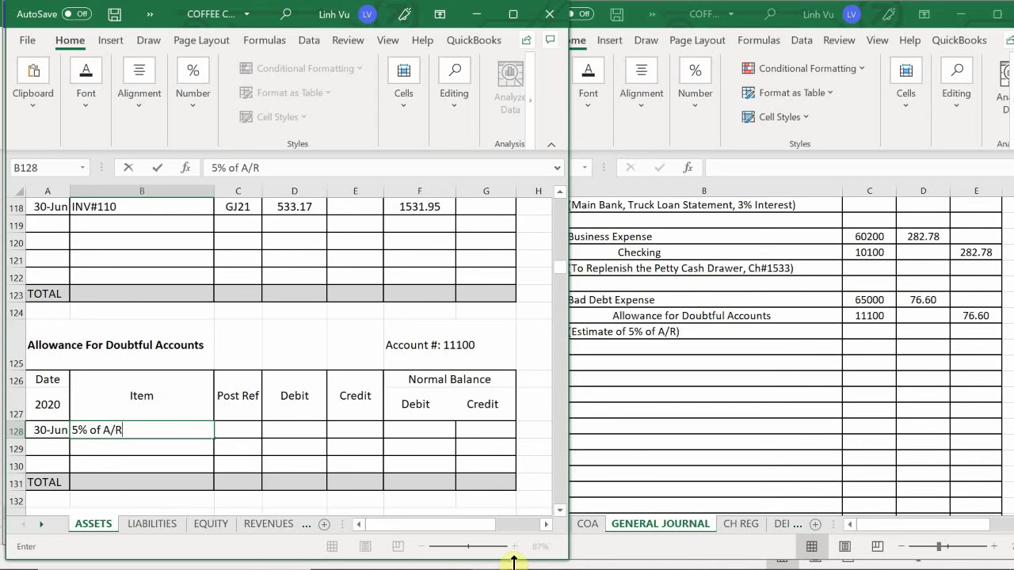
key("Tab")
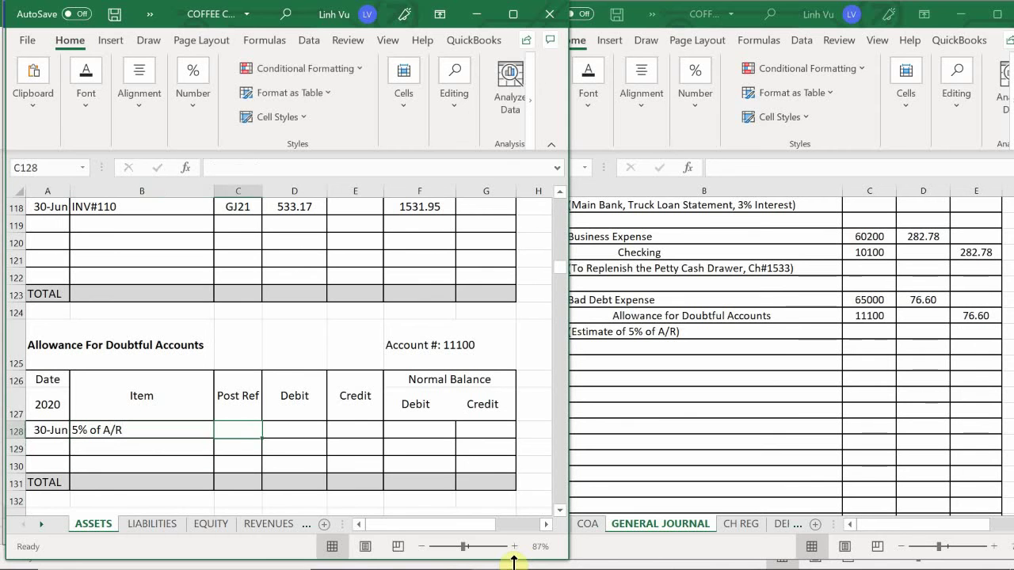
type("GJ23")
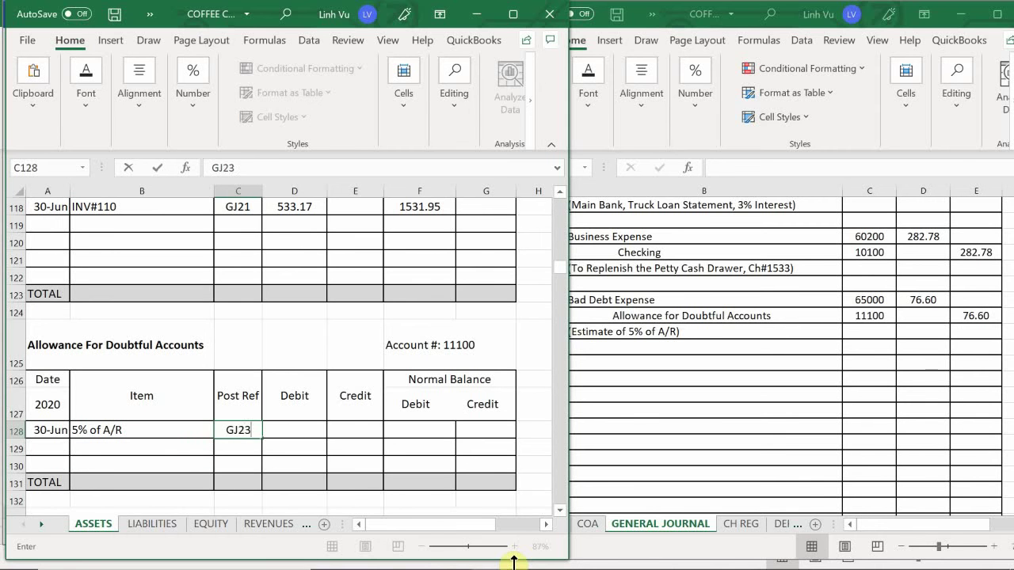
key("Tab")
key("Tab")
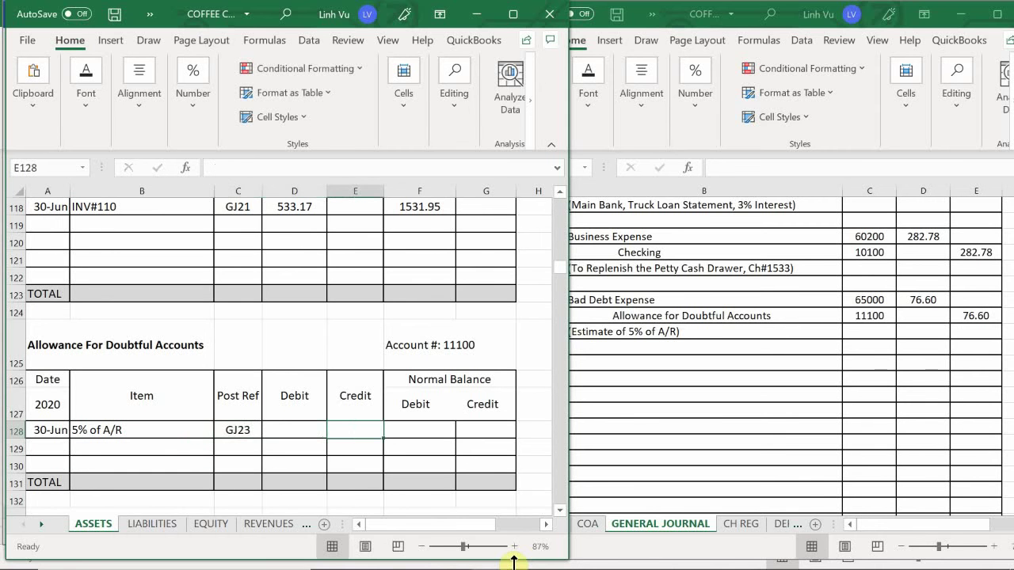
type("7")
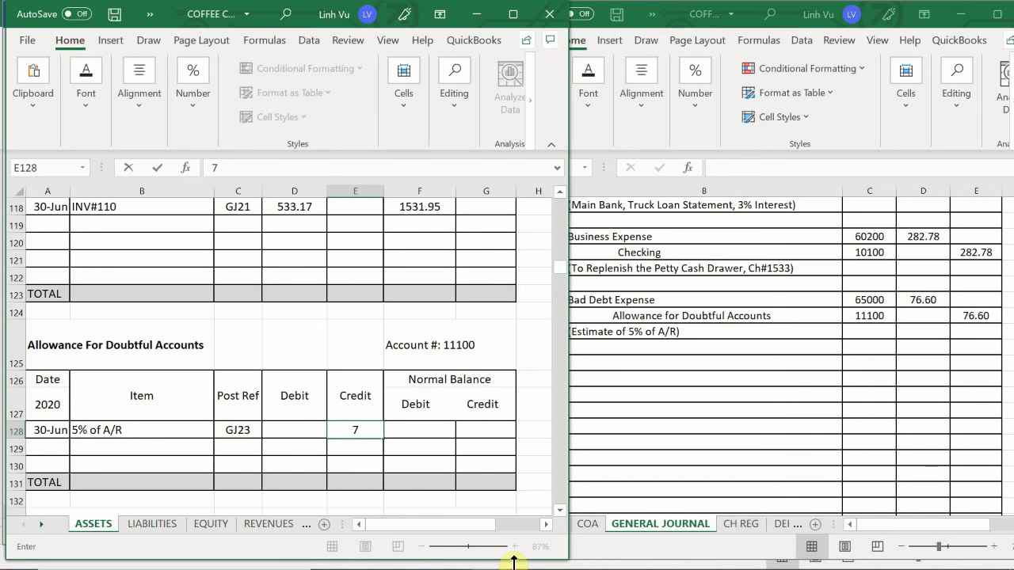
type("6.60")
key("Return")
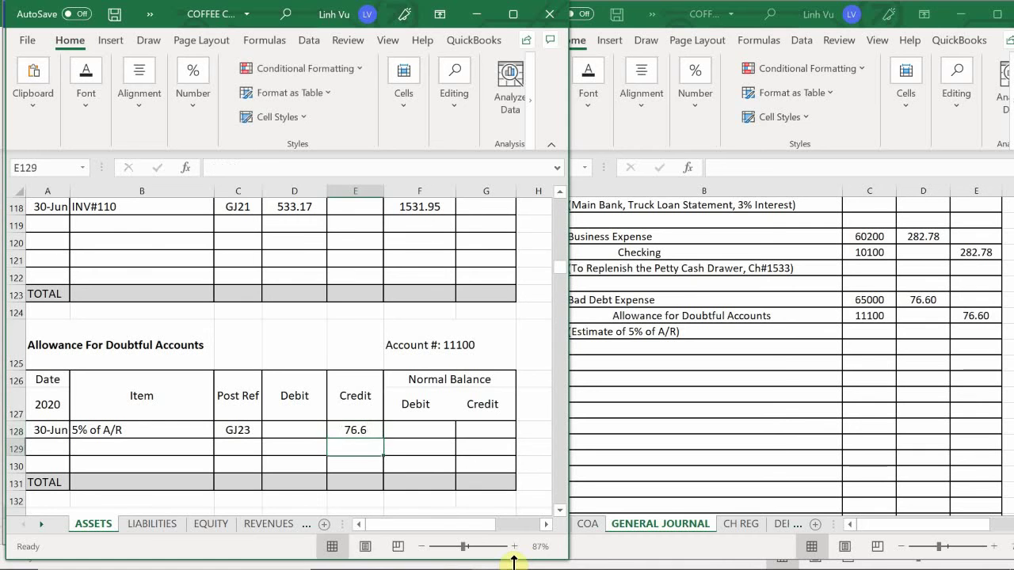
Set the G128 credit balance to =E128, giving 76.6.
key("Right")
key("Up")
key("Right")
type("=")
key("Left")
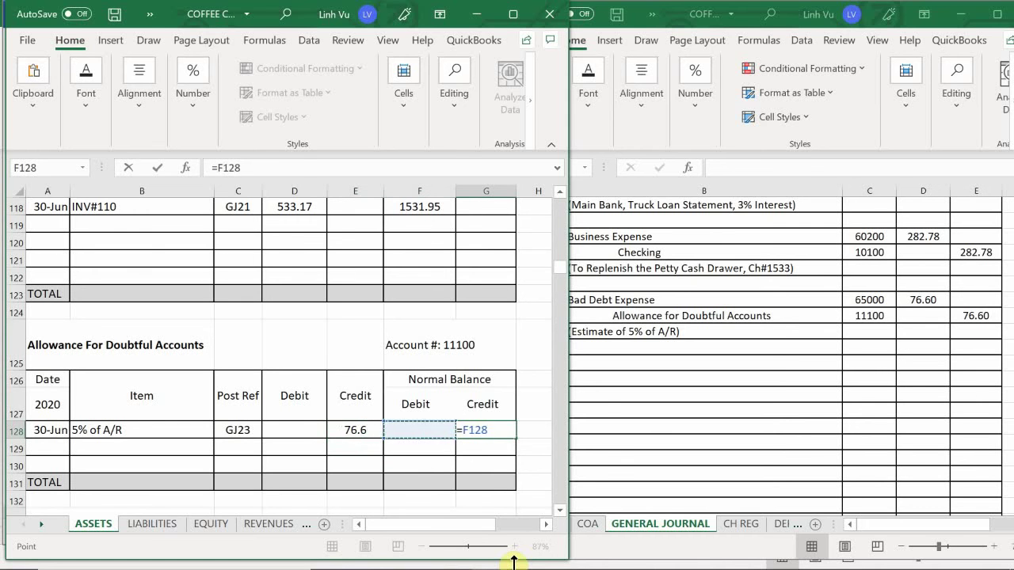
key("Left")
key("Return")
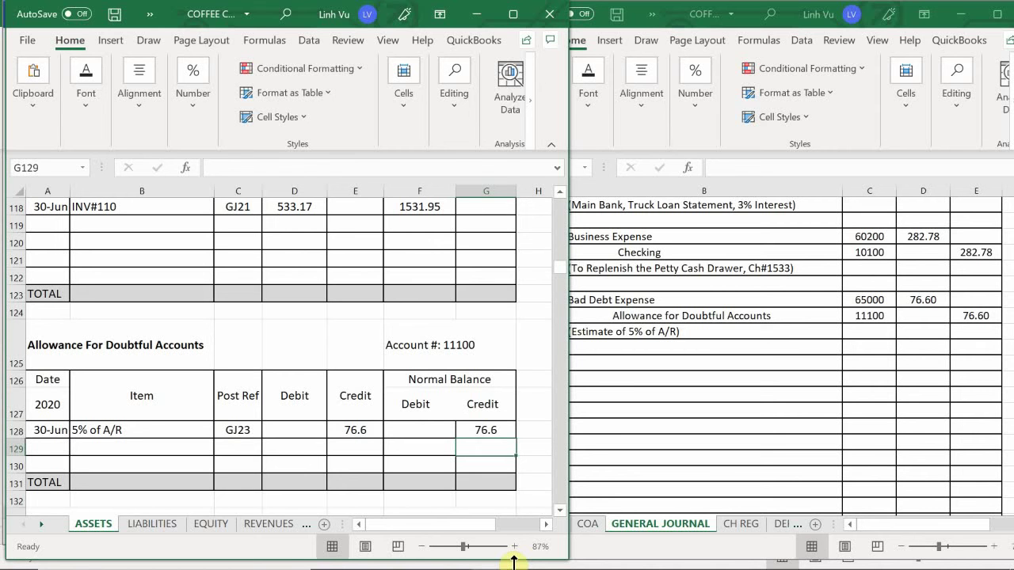
Adjust the system audio volume.
key("XF86AudioLowerVolume")
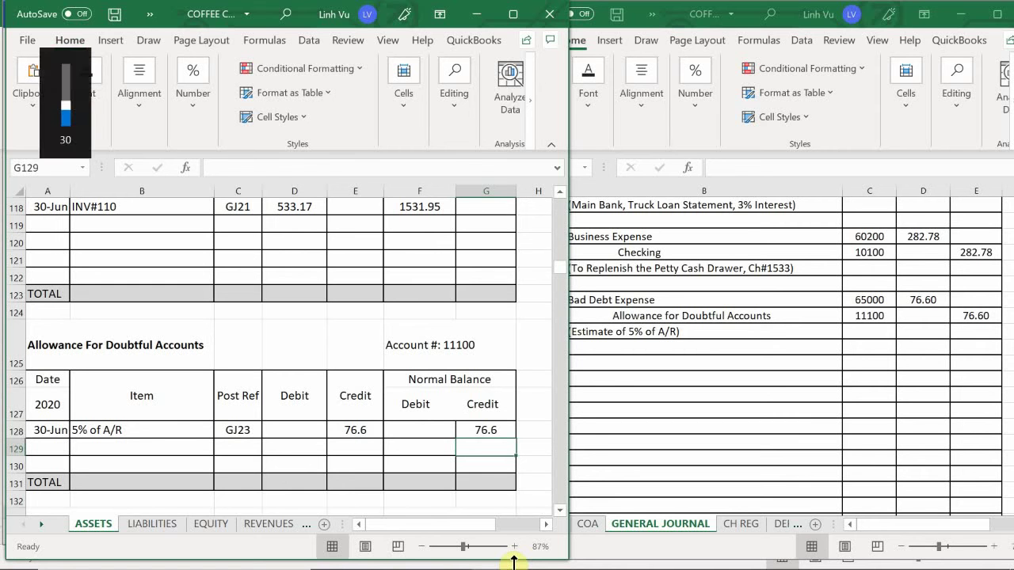
key("XF86AudioLowerVolume")
key("XF86AudioLowerVolume")
key("XF86AudioLowerVolume")
key("XF86AudioLowerVolume")
key("XF86AudioLowerVolume")
key("XF86AudioRaiseVolume")
key("XF86AudioRaiseVolume")
key("XF86AudioRaiseVolume")
key("XF86AudioRaiseVolume")
key("XF86AudioLowerVolume")
key("XF86AudioLowerVolume")
key("XF86AudioLowerVolume")
key("XF86AudioLowerVolume")
left_click(673, 360)
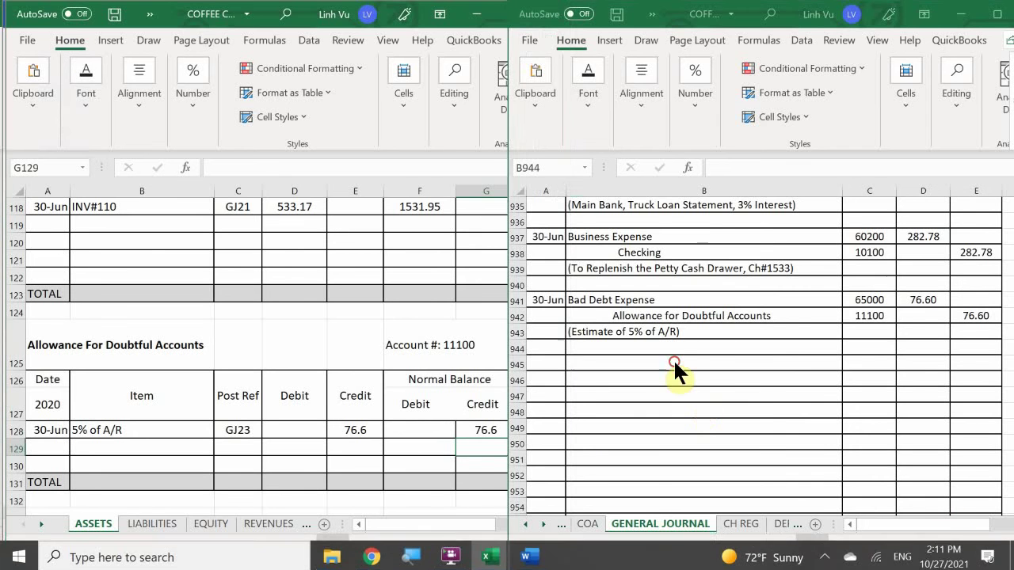
scroll(674, 361, "up", 1)
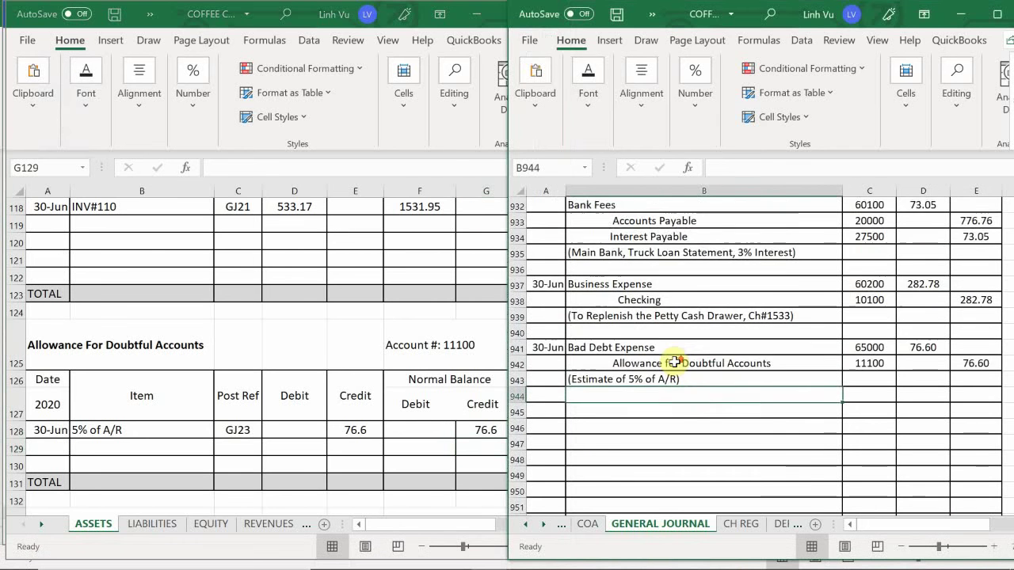
scroll(674, 362, "down", 4)
scroll(673, 361, "up", 3)
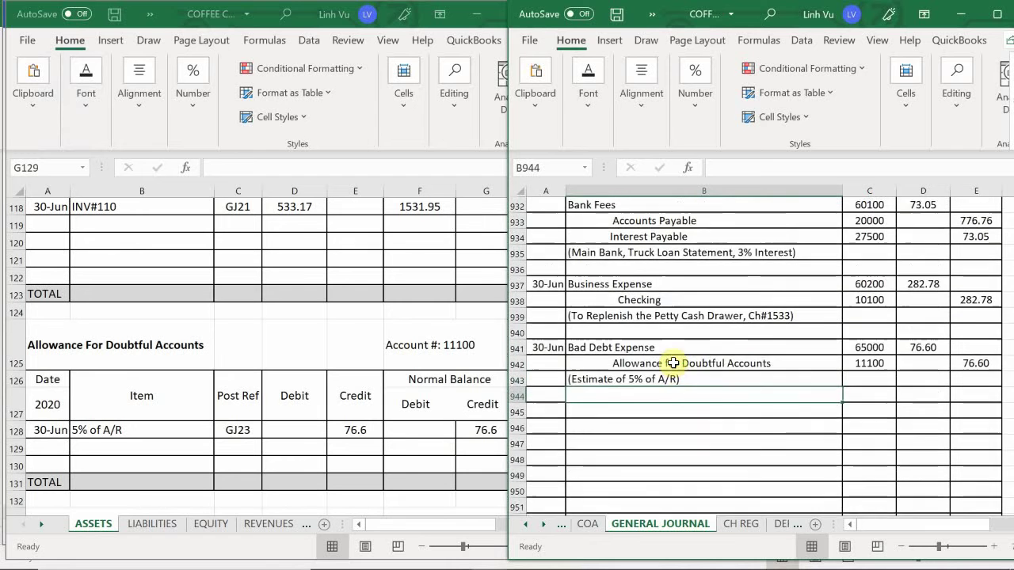
scroll(672, 362, "down", 4)
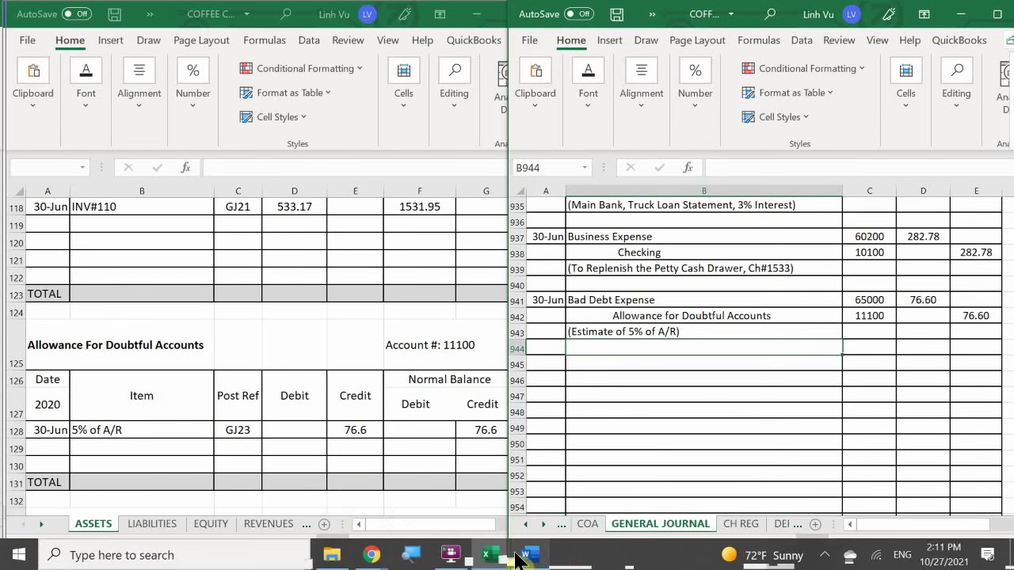
Review the truck depreciation paragraphs in the Word instructions.
left_click(517, 555)
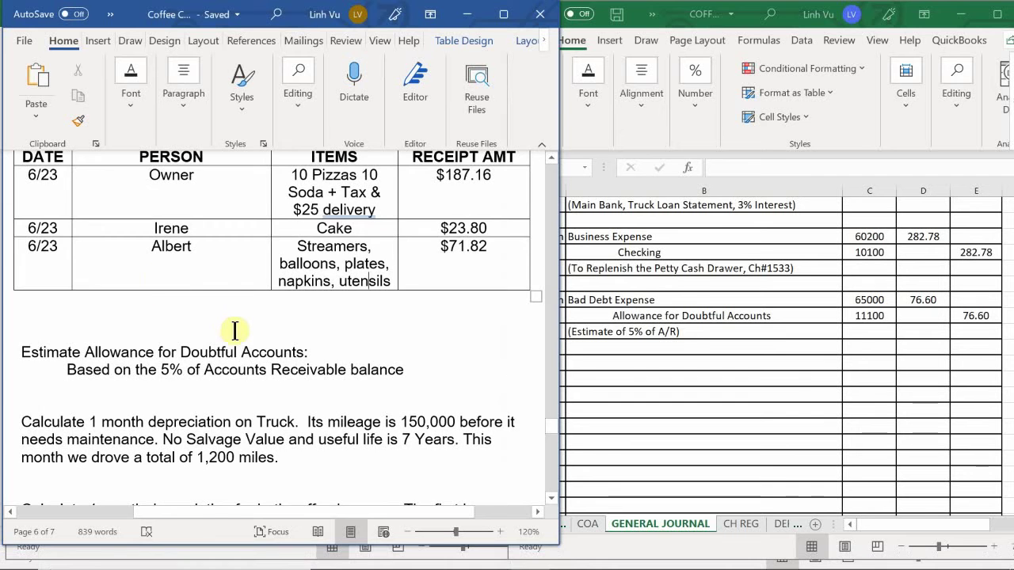
scroll(234, 331, "down", 4)
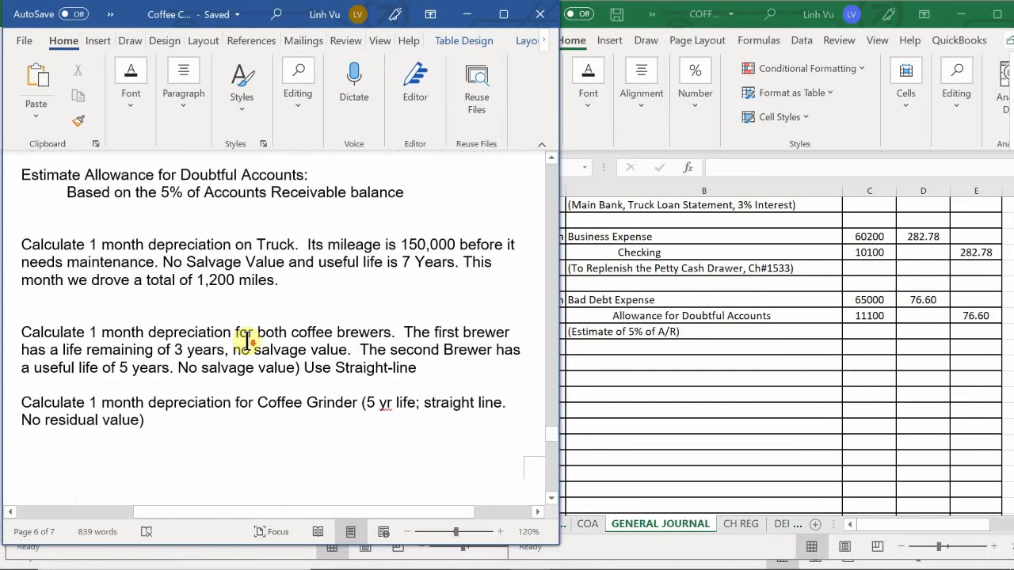
scroll(247, 341, "up", 1)
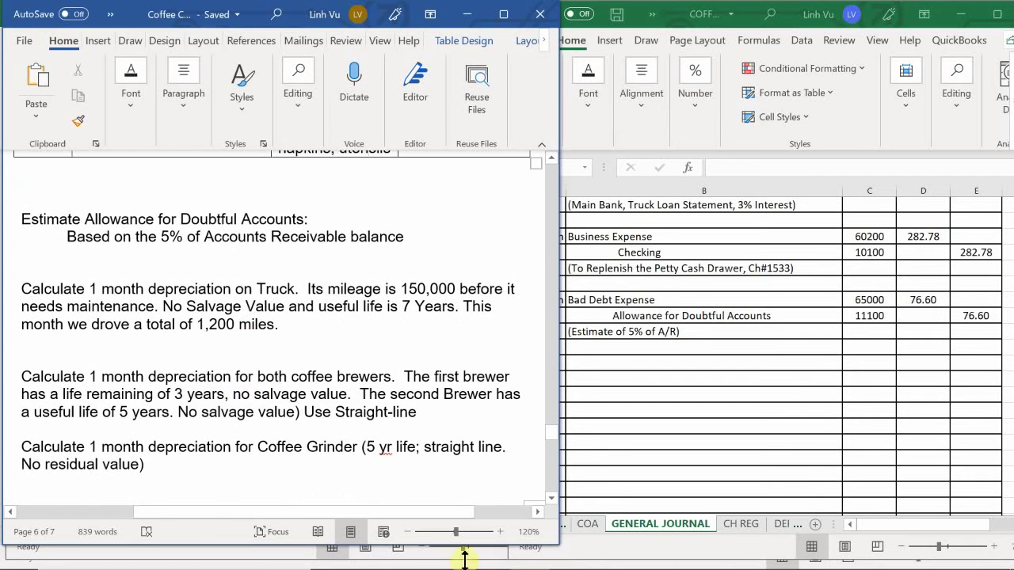
Show the COFFEE CAFE DEPRECIATIONS workbook full-screen on the REGISTER sheet.
mouse_move(491, 552)
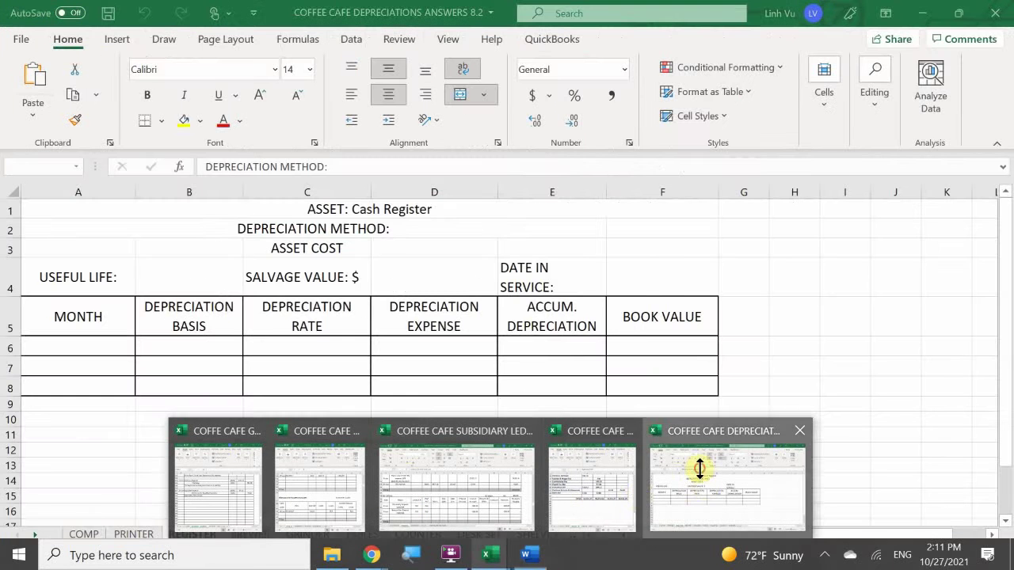
left_click(700, 469)
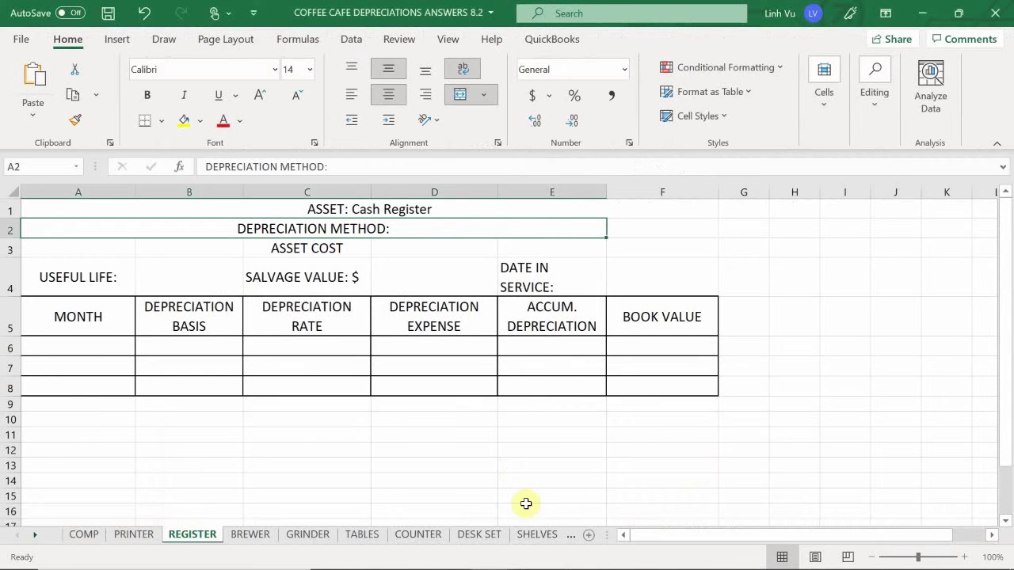
mouse_move(491, 557)
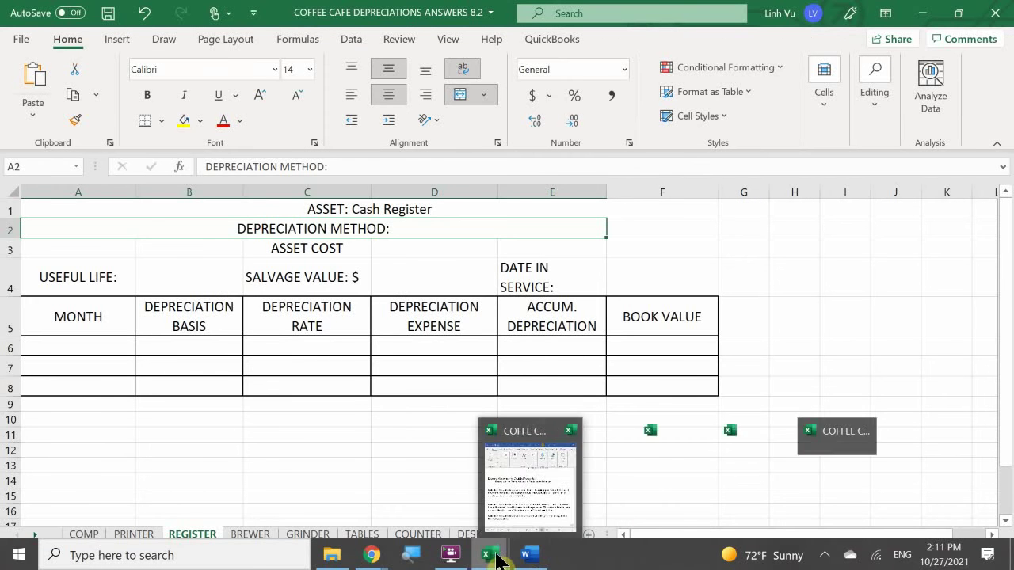
left_click(220, 461)
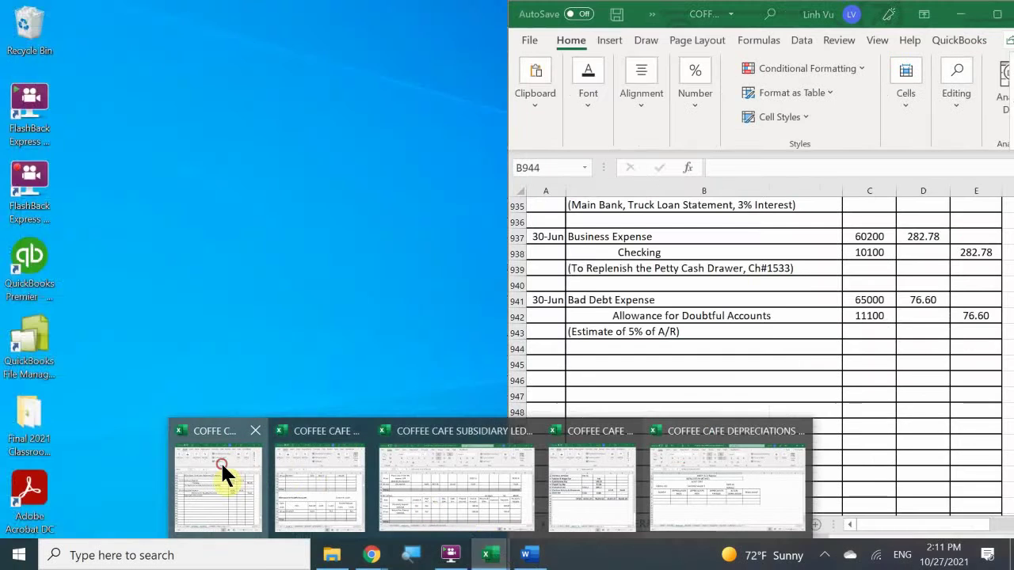
left_click(220, 461)
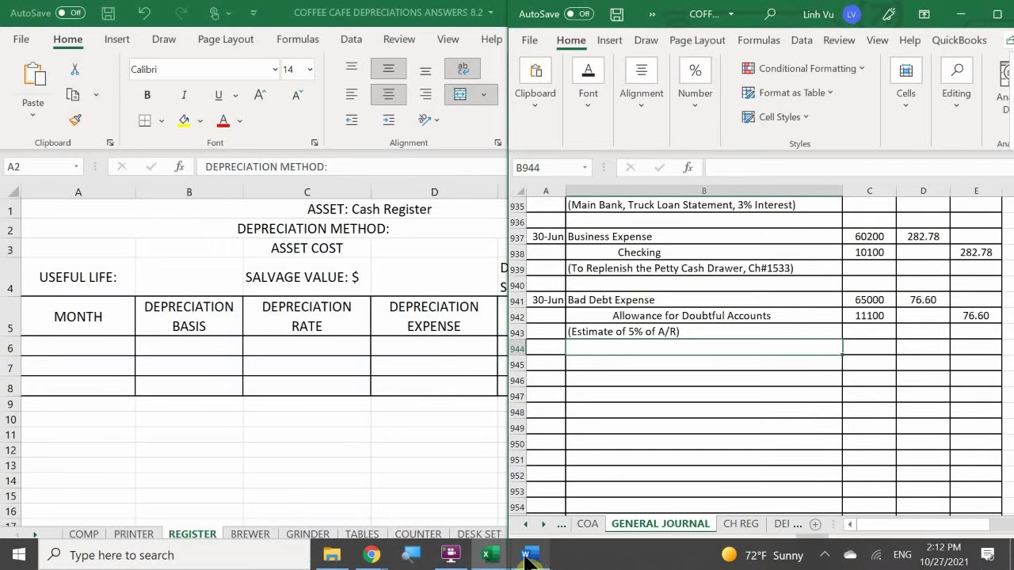
mouse_move(491, 552)
left_click(658, 515)
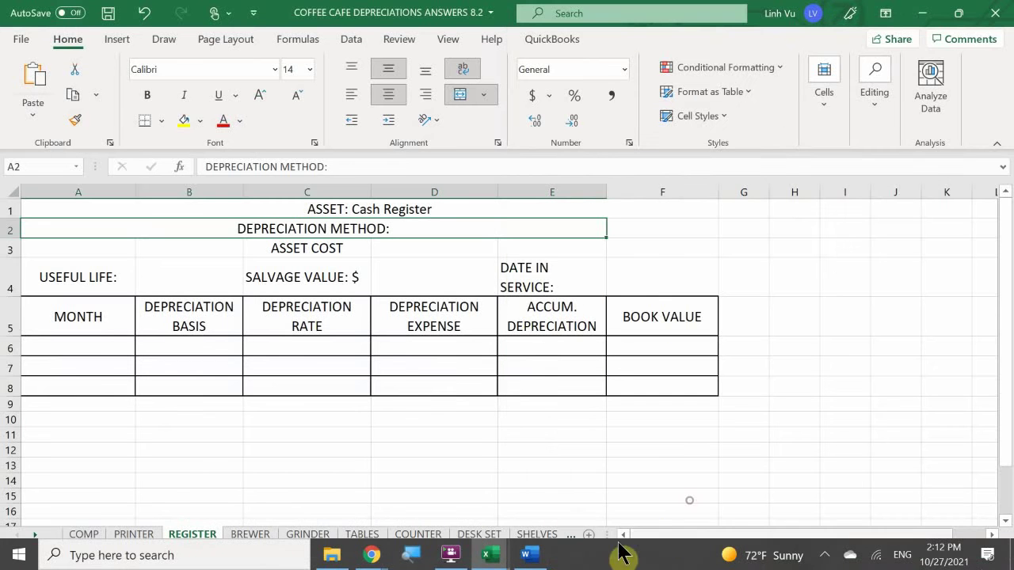
mouse_move(527, 557)
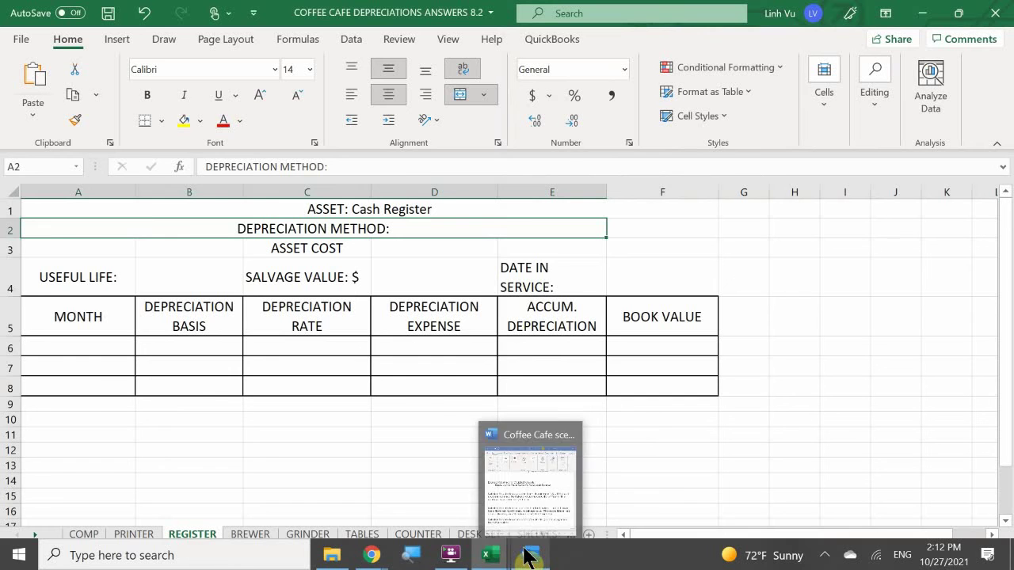
left_click(521, 503)
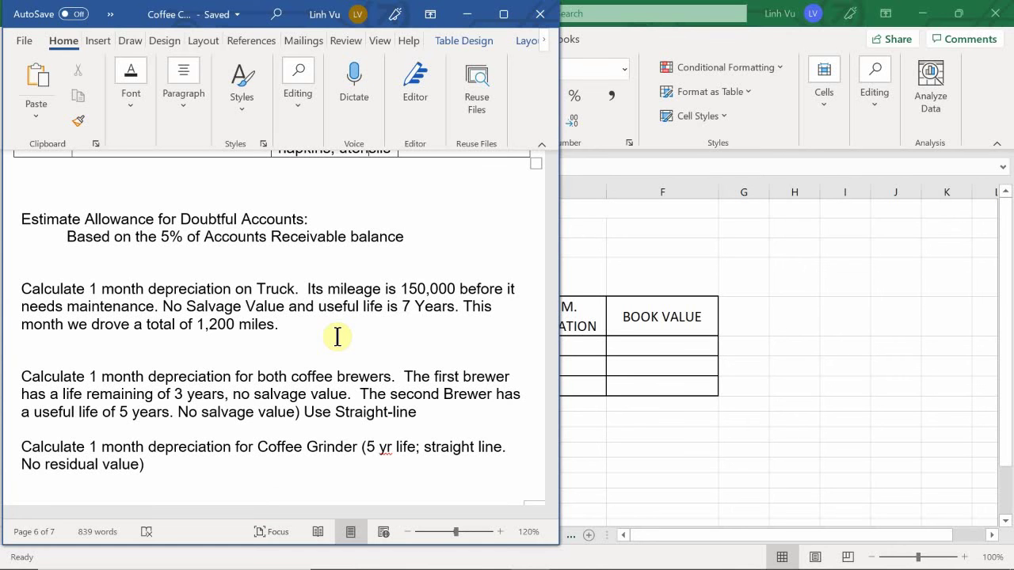
left_click(670, 461)
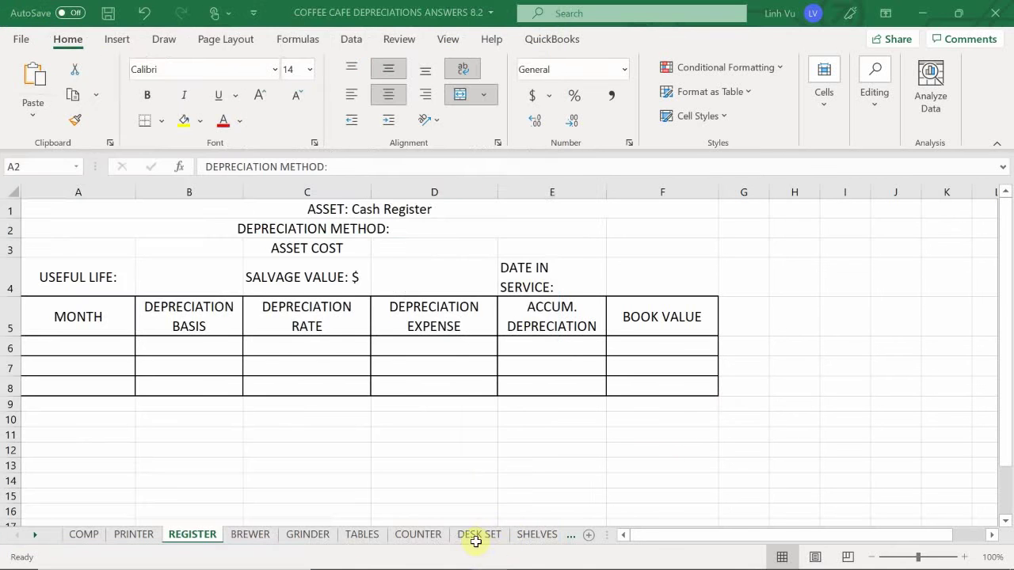
Go to the TRUCK depreciation sheet past SHELVES.
left_click(567, 536)
left_click(559, 536)
left_click(549, 538)
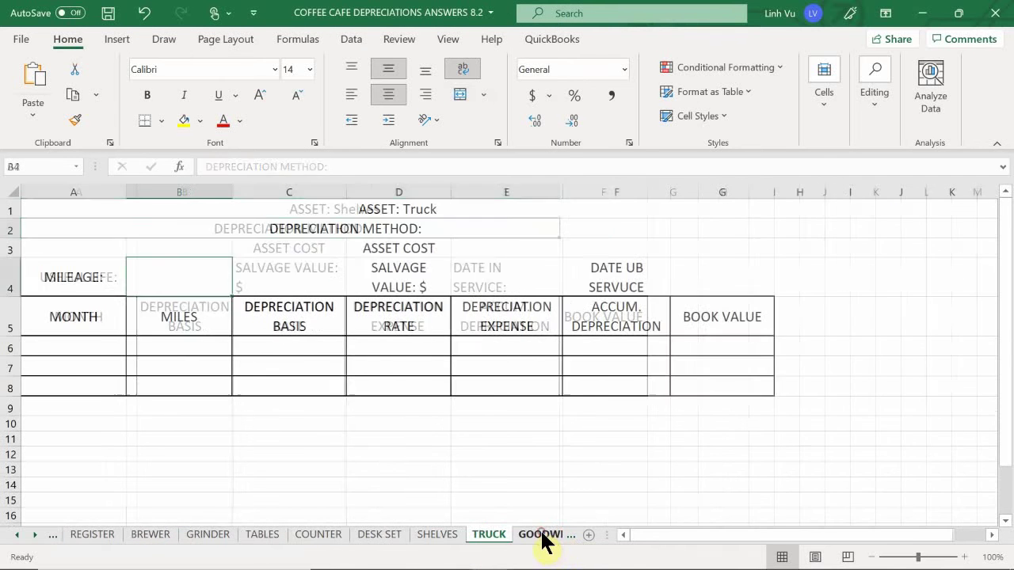
left_click(461, 423)
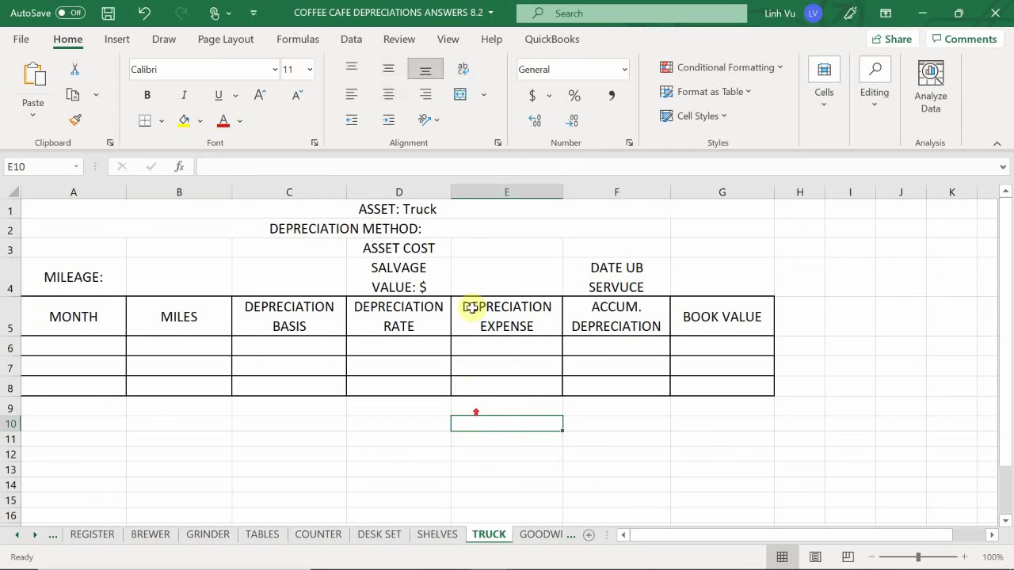
left_click(459, 205)
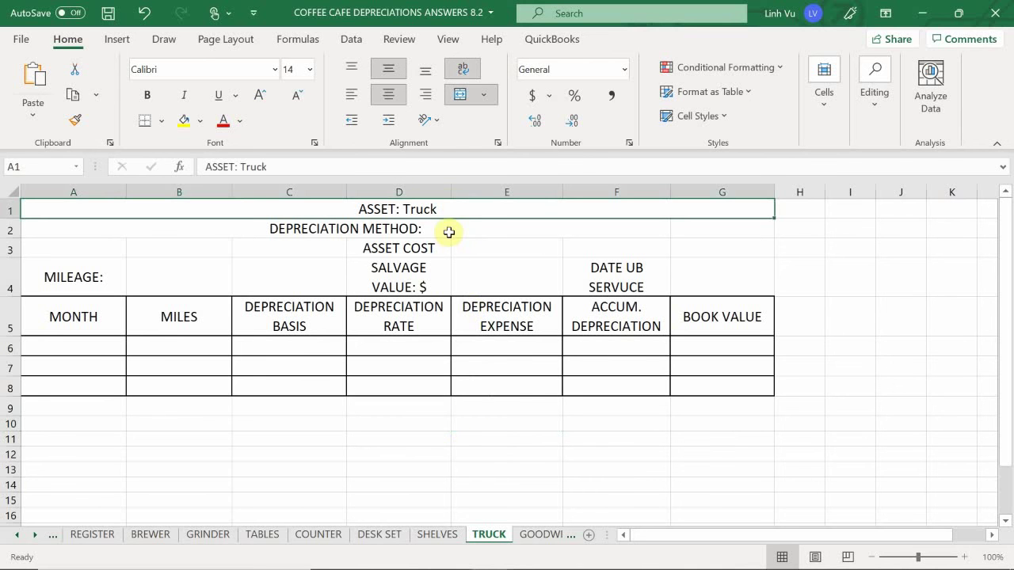
Make the header read 'DEPRECIATION METHOD: UOP'.
left_click(451, 234)
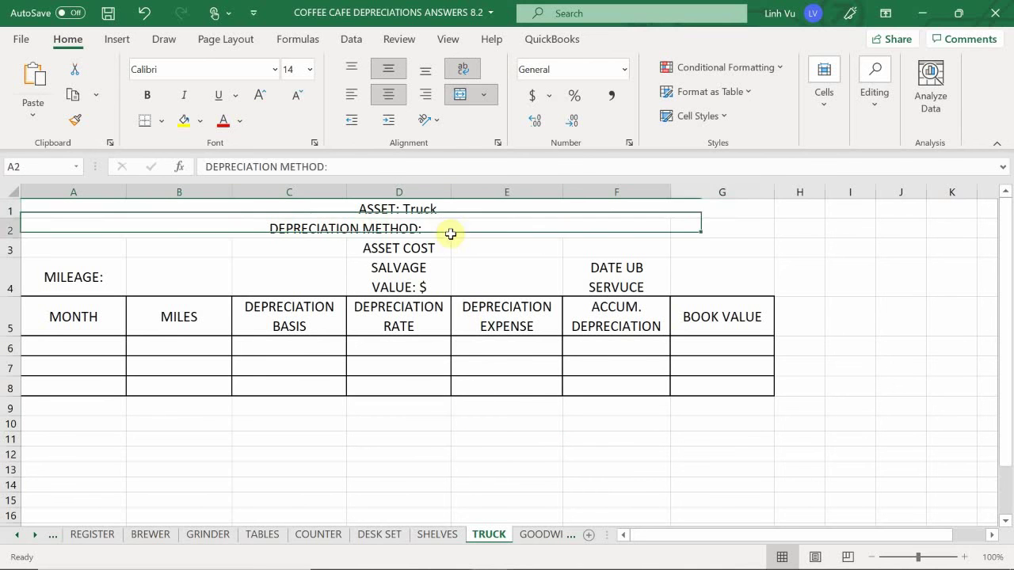
double_click(451, 233)
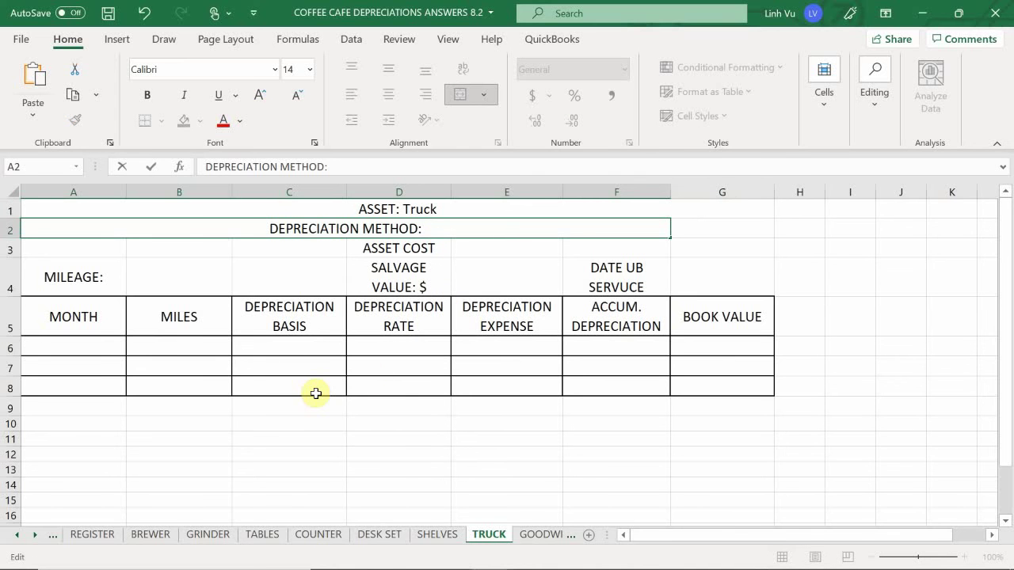
type("U")
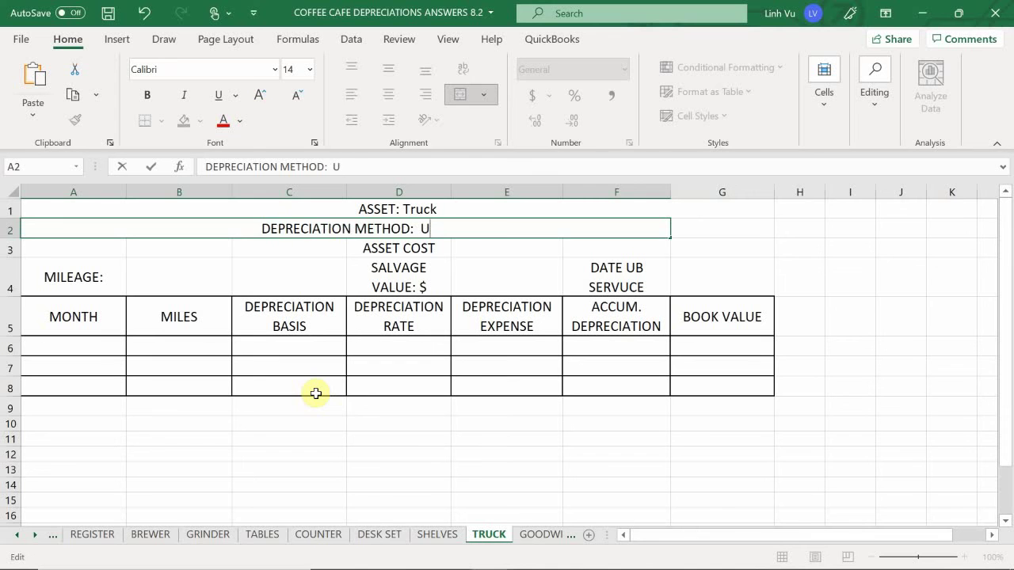
key("BackSpace")
type("UN")
key("BackSpace")
type("OP")
key("Return")
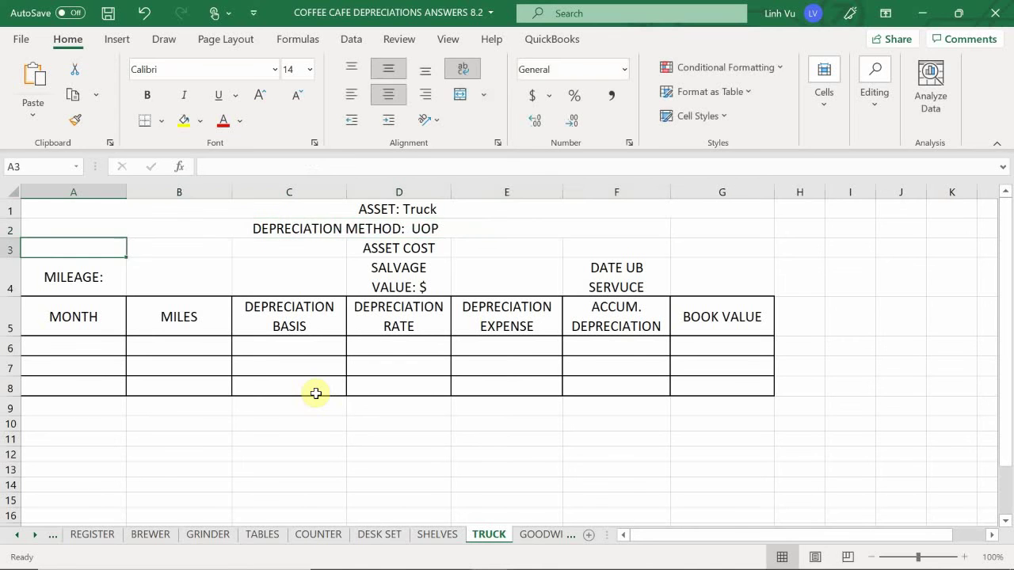
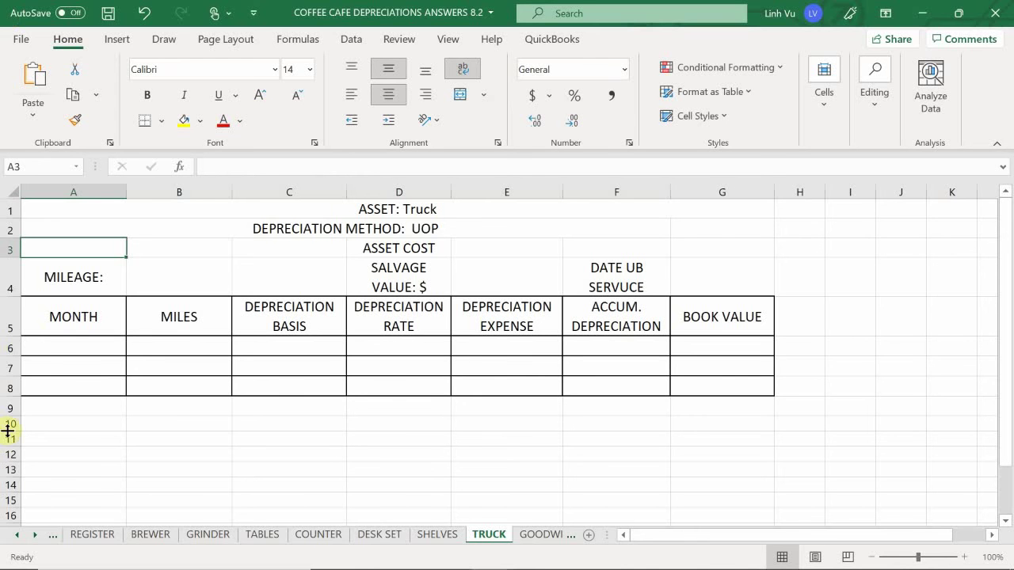
Enter the truck's total mileage of 150000 in cell B4.
left_click(165, 277)
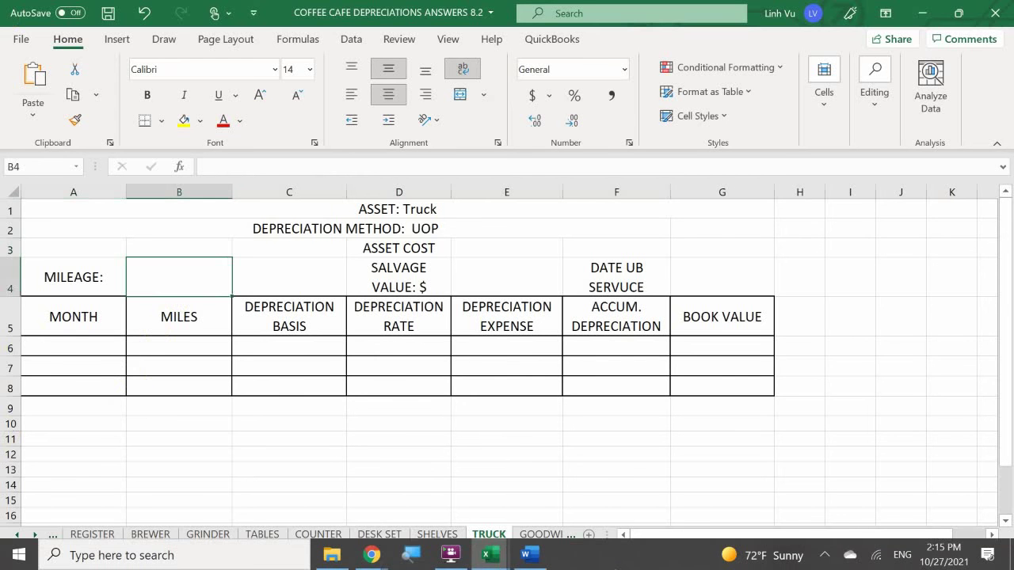
type("150")
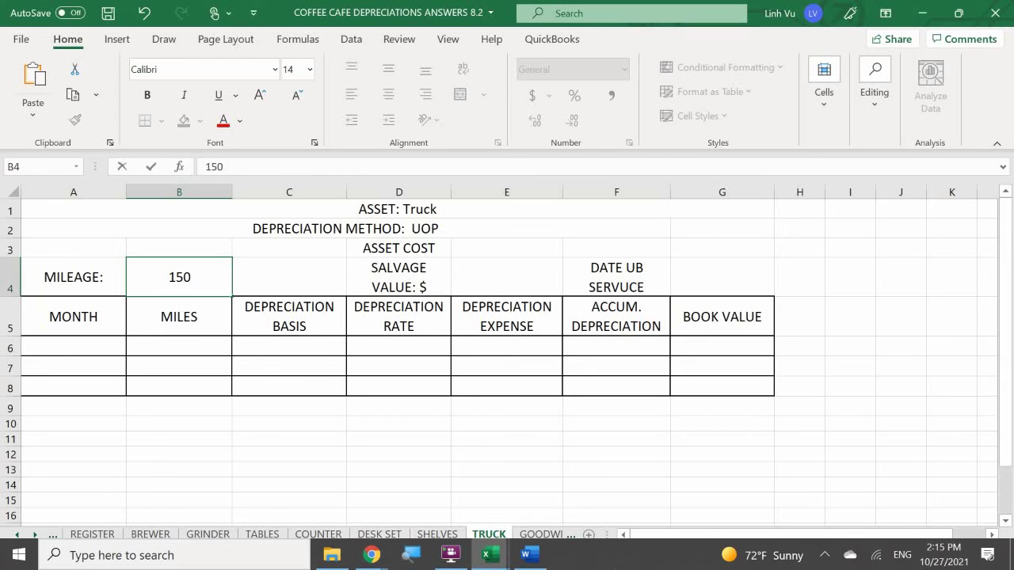
type("000")
key("Return")
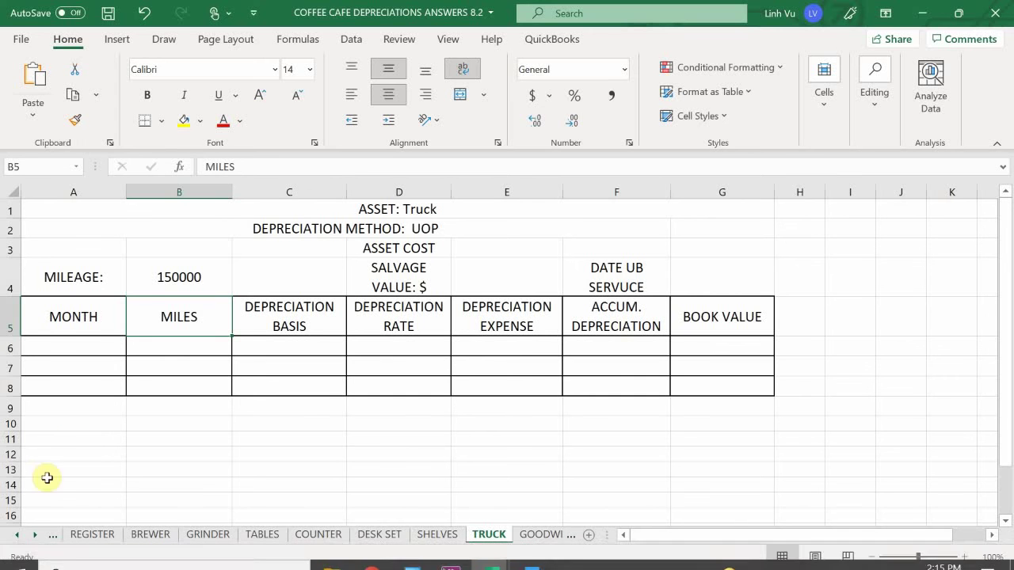
Add the first schedule row: JUNE in A6 with 1200 miles beside it.
left_click(64, 365)
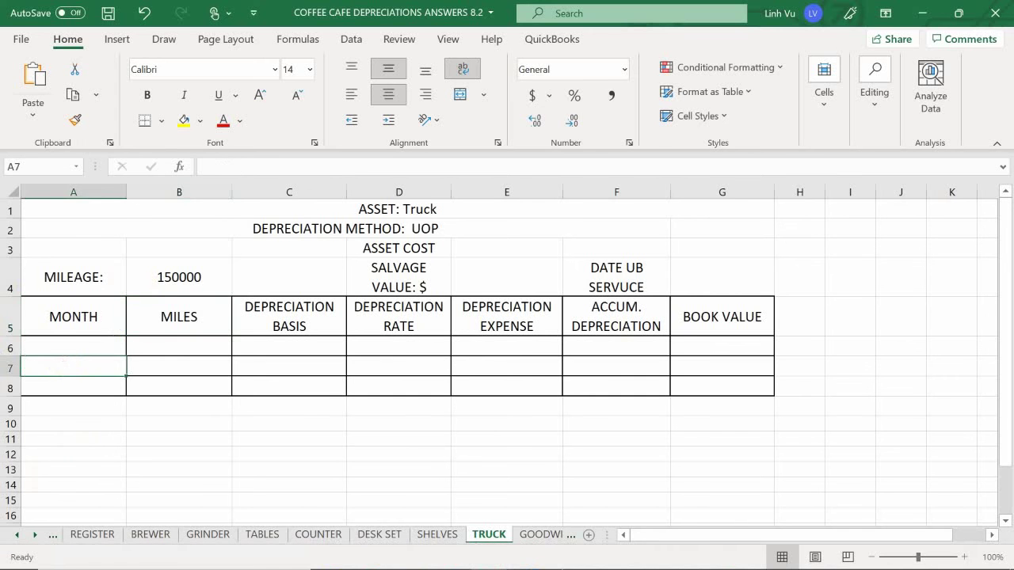
type("1")
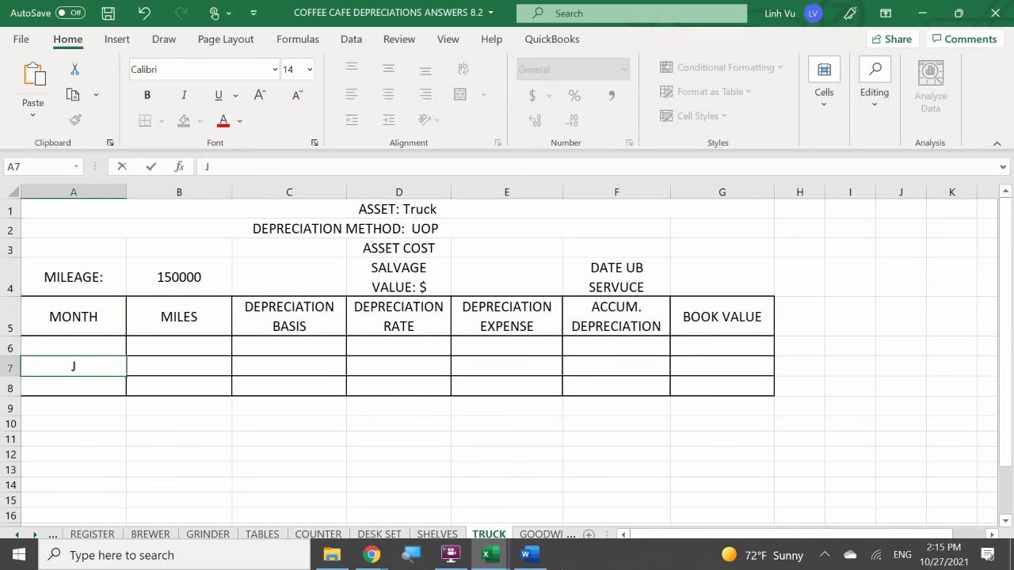
key("BackSpace")
key("Up")
type("JUNE")
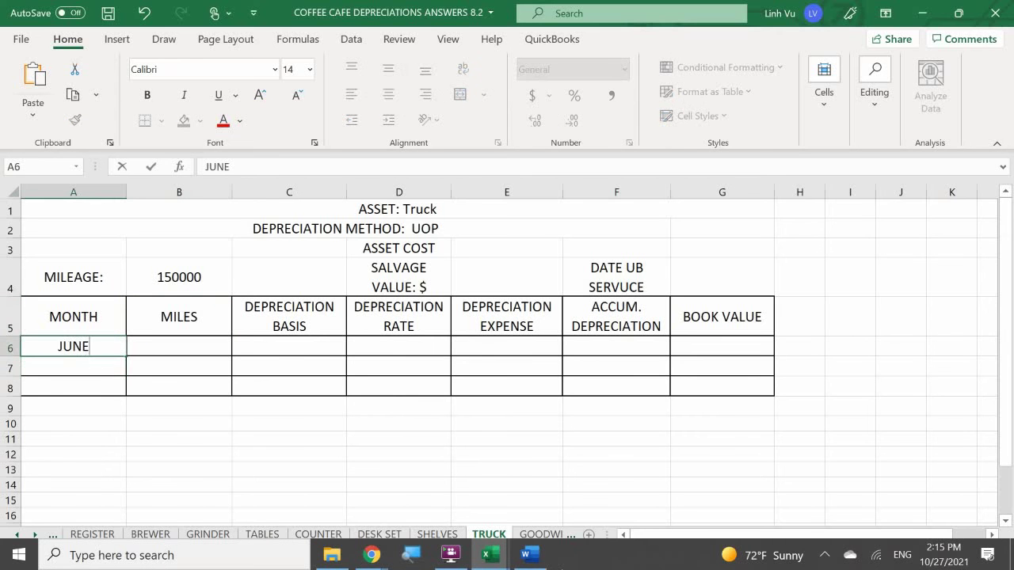
key("Tab")
type("1200")
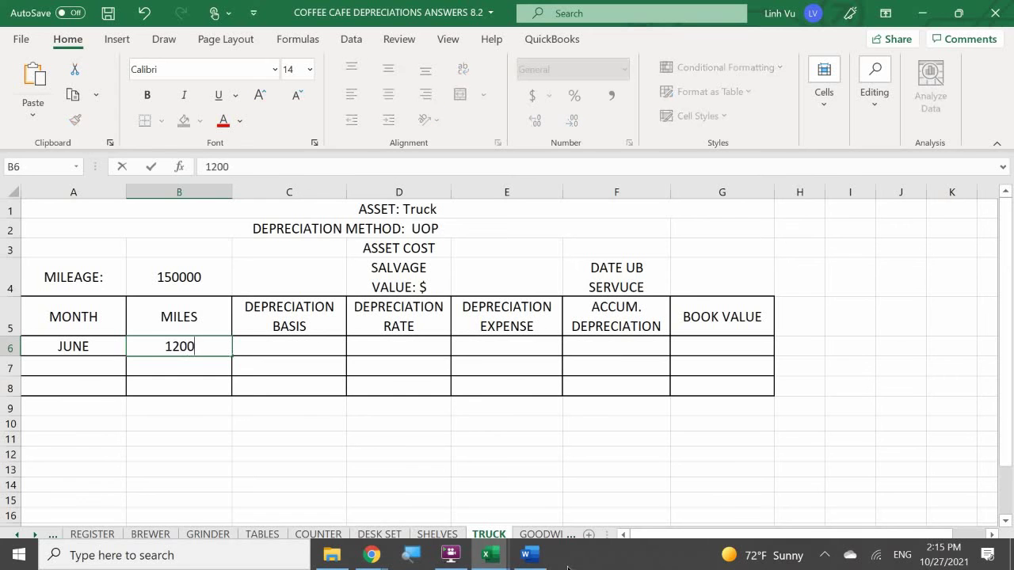
key("Return")
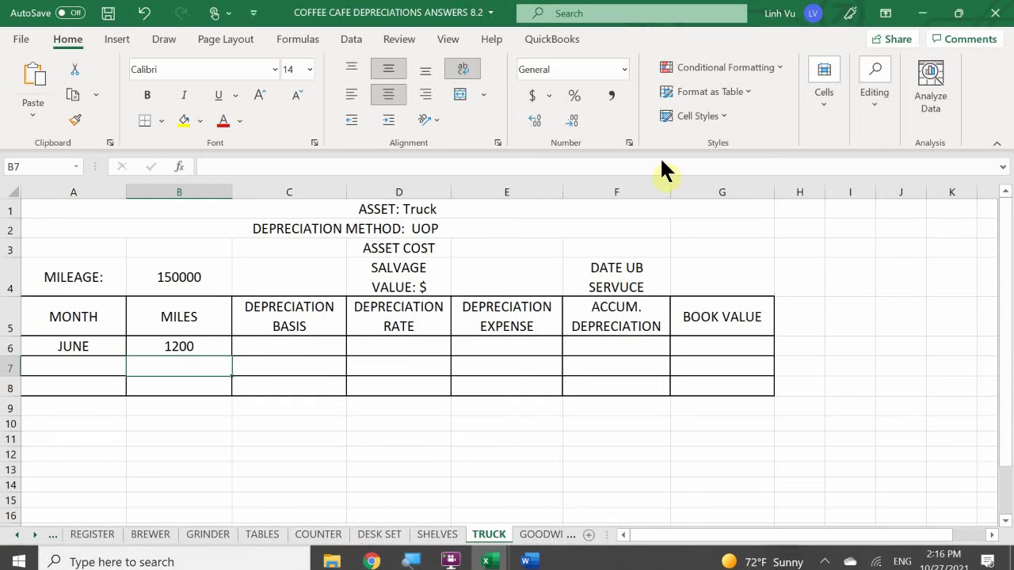
Enter a salvage value of 0.00 in cell E4.
left_click(511, 278)
type("0.00")
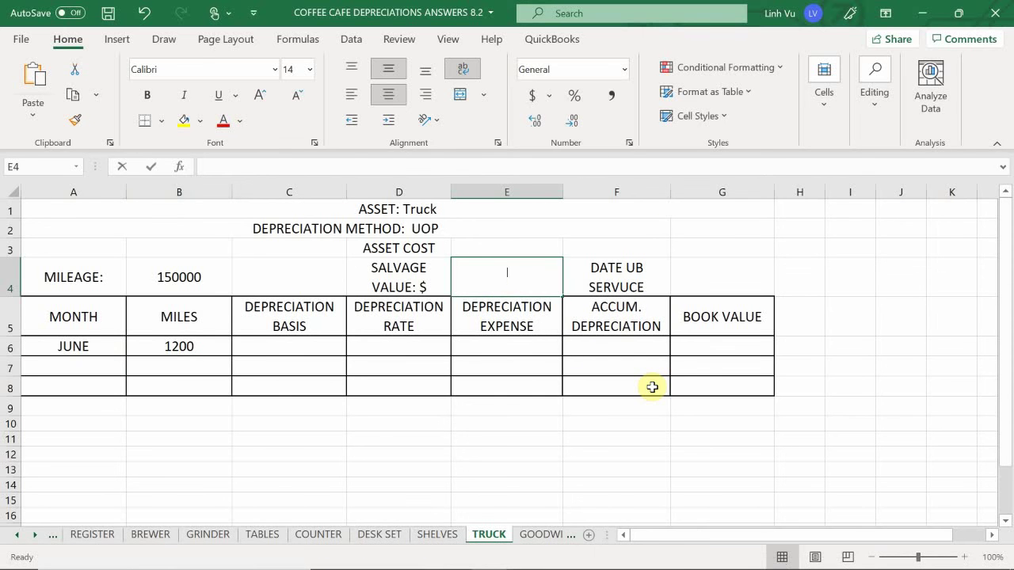
key("Return")
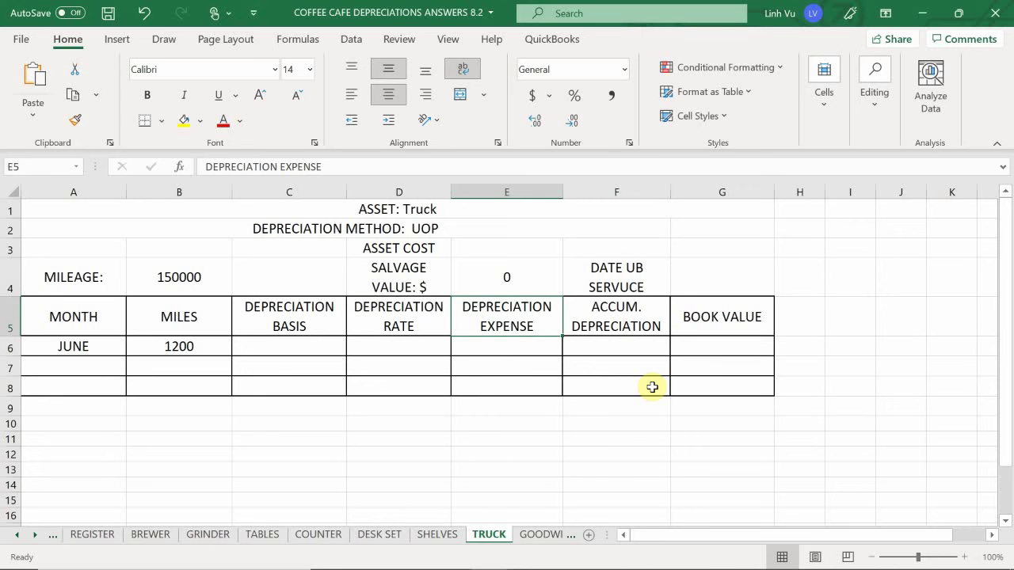
Switch to the ASSETS ledger workbook and scroll to the Truck account's 32208.9 entry.
mouse_move(455, 554)
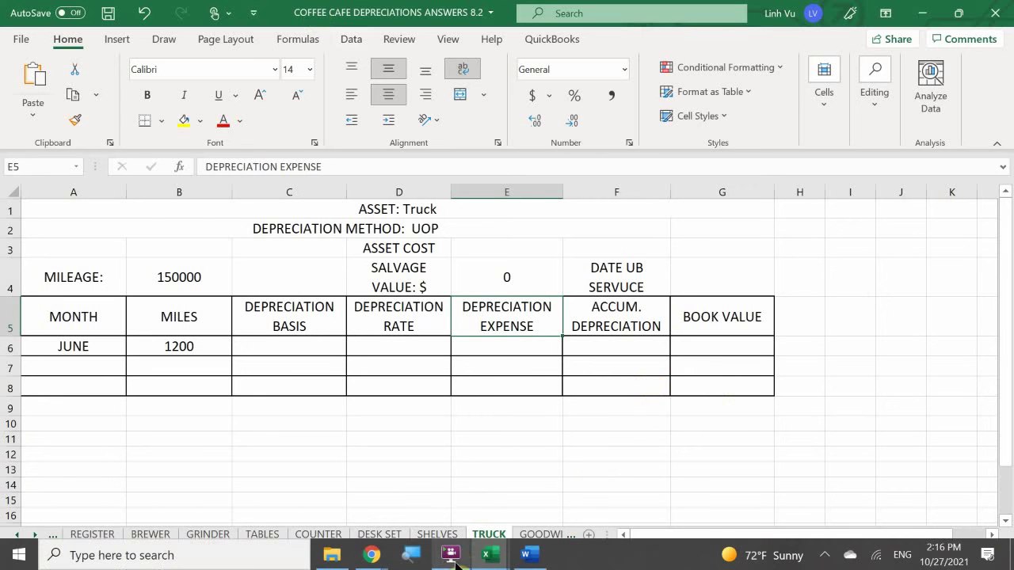
mouse_move(489, 555)
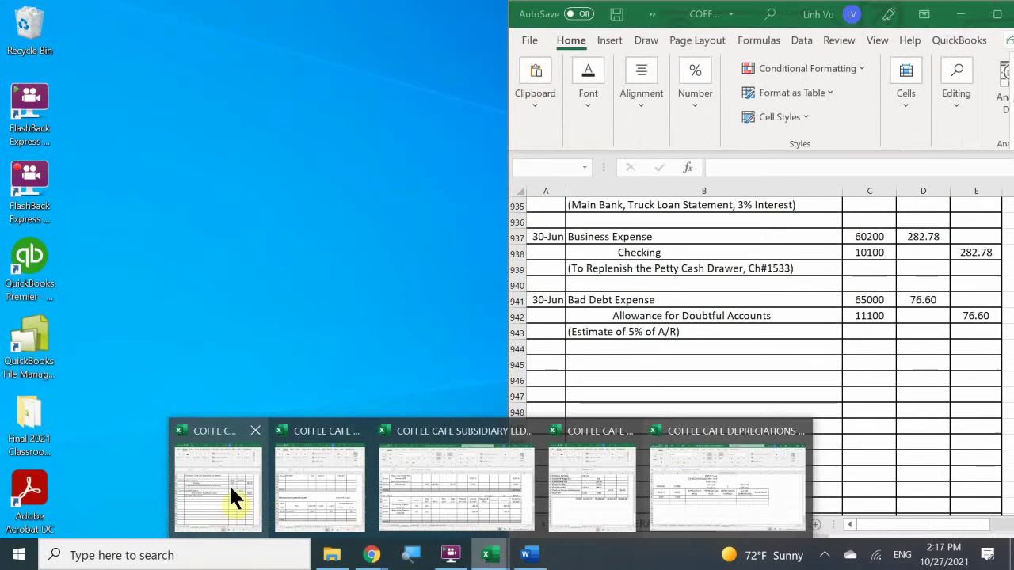
left_click(229, 484)
left_click(110, 379)
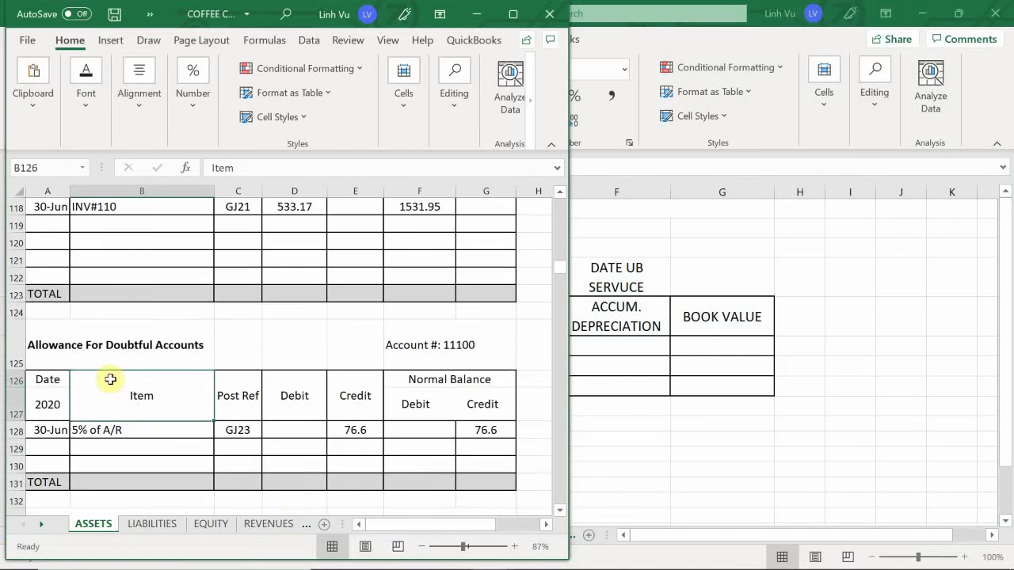
scroll(95, 384, "down", 20)
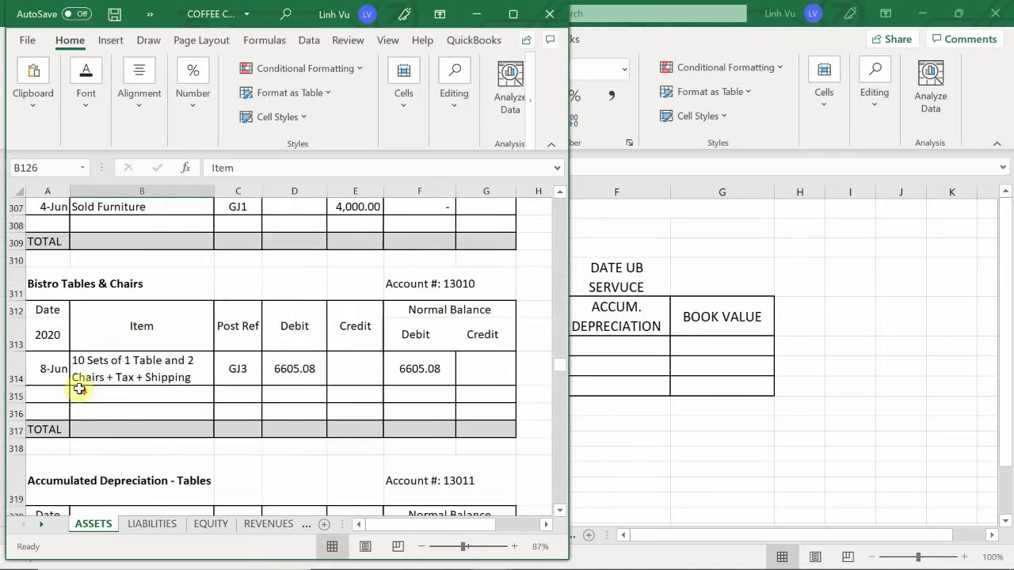
scroll(79, 388, "down", 20)
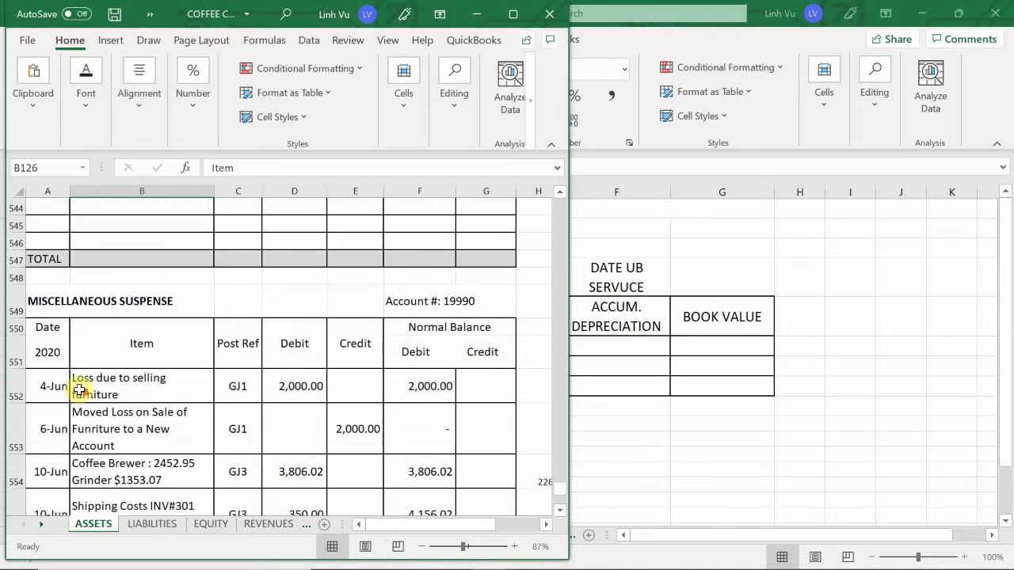
scroll(79, 388, "down", 9)
scroll(80, 388, "up", 19)
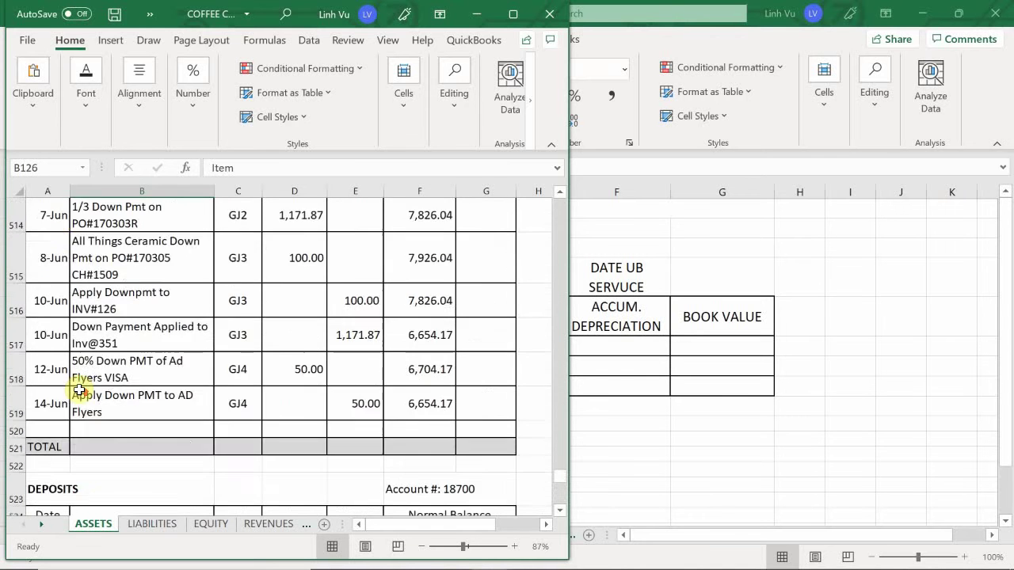
scroll(79, 389, "up", 20)
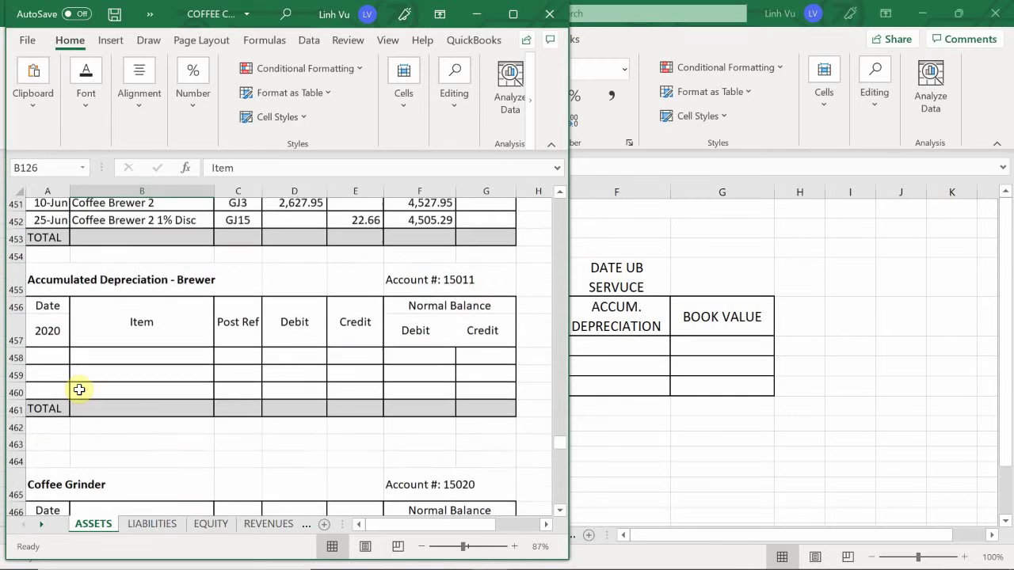
scroll(80, 389, "up", 6)
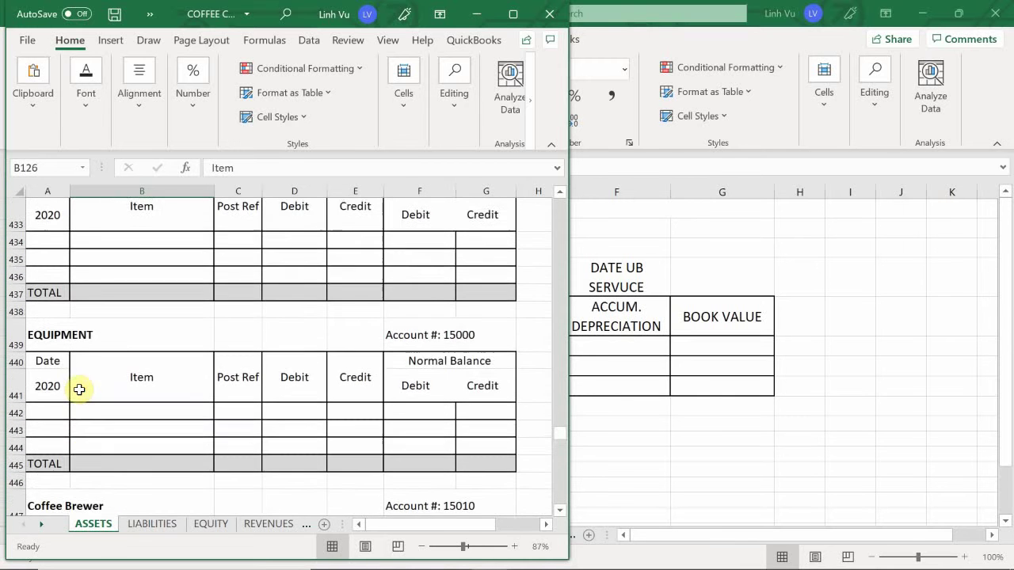
scroll(79, 389, "up", 2)
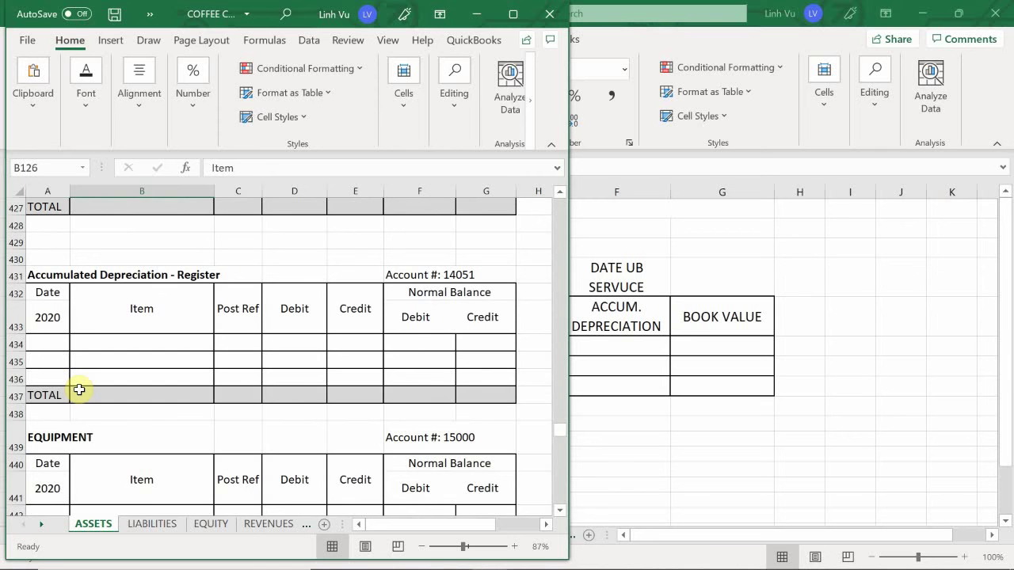
scroll(79, 390, "down", 10)
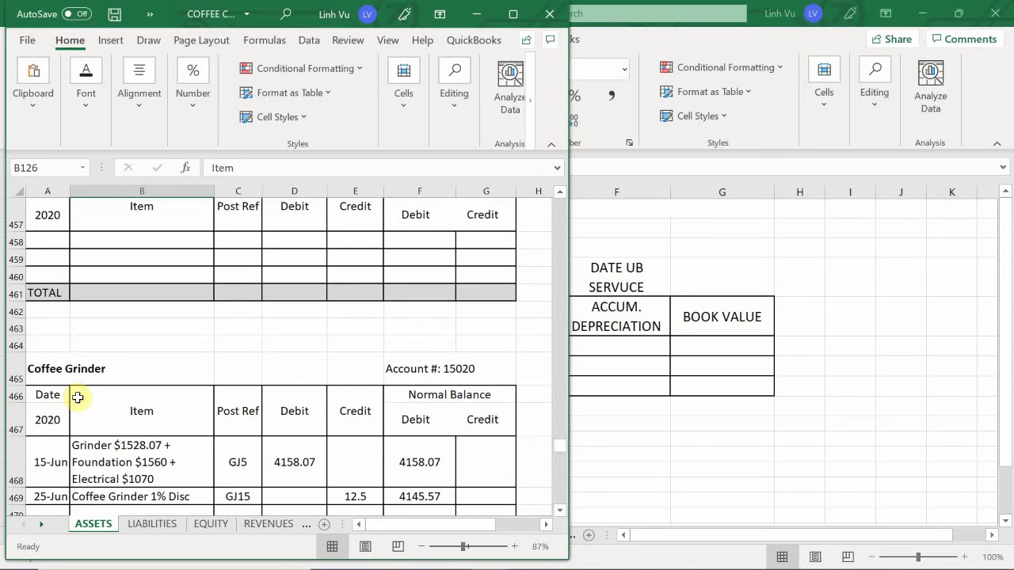
scroll(77, 397, "down", 7)
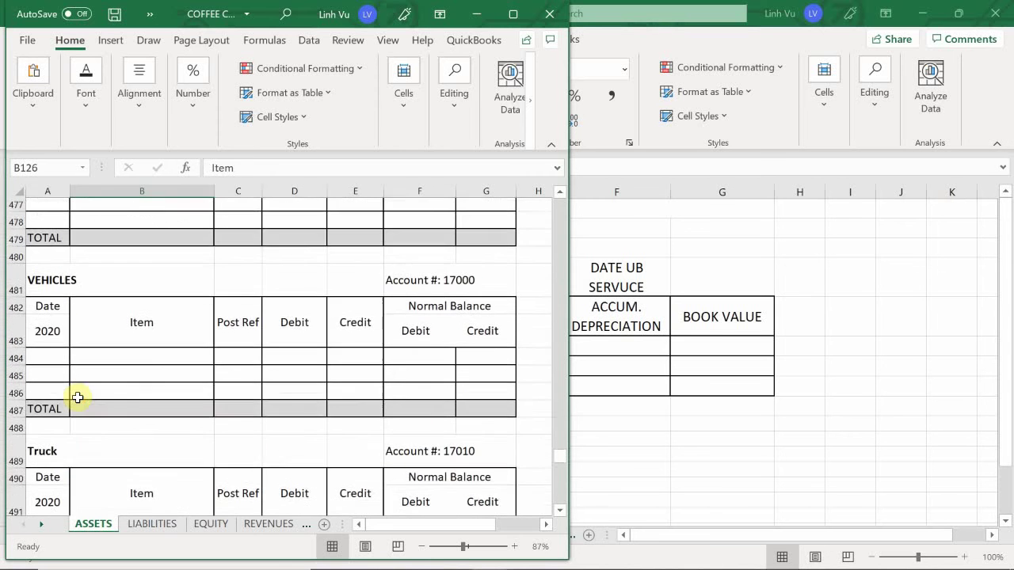
scroll(77, 397, "down", 2)
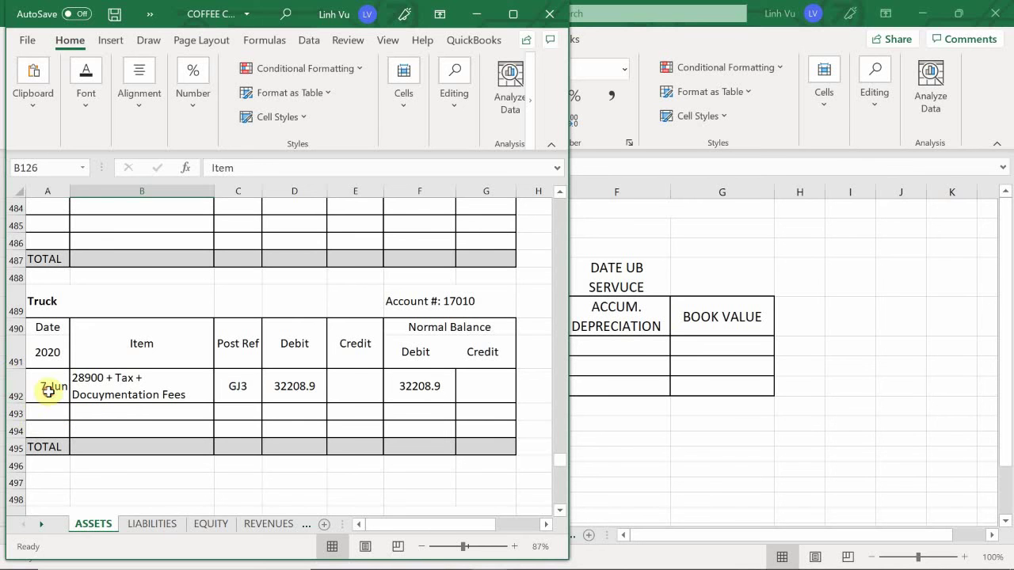
Correct the Truck ledger entry's date in A492 to 8-Jun.
left_click(49, 388)
key("F2")
key("BackSpace")
key("BackSpace")
key("BackSpace")
key("BackSpace")
key("BackSpace")
key("BackSpace")
type("8")
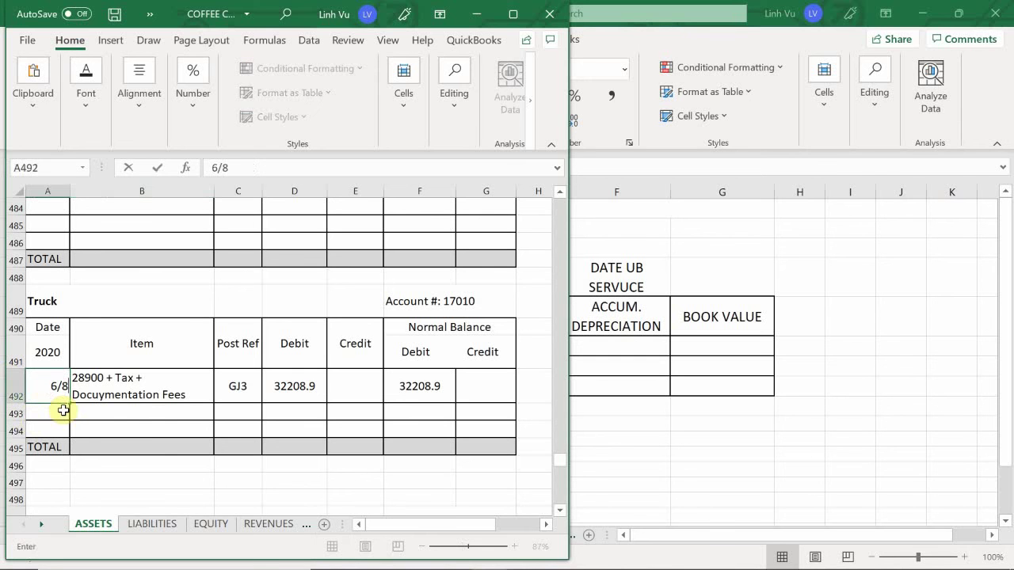
key("Return")
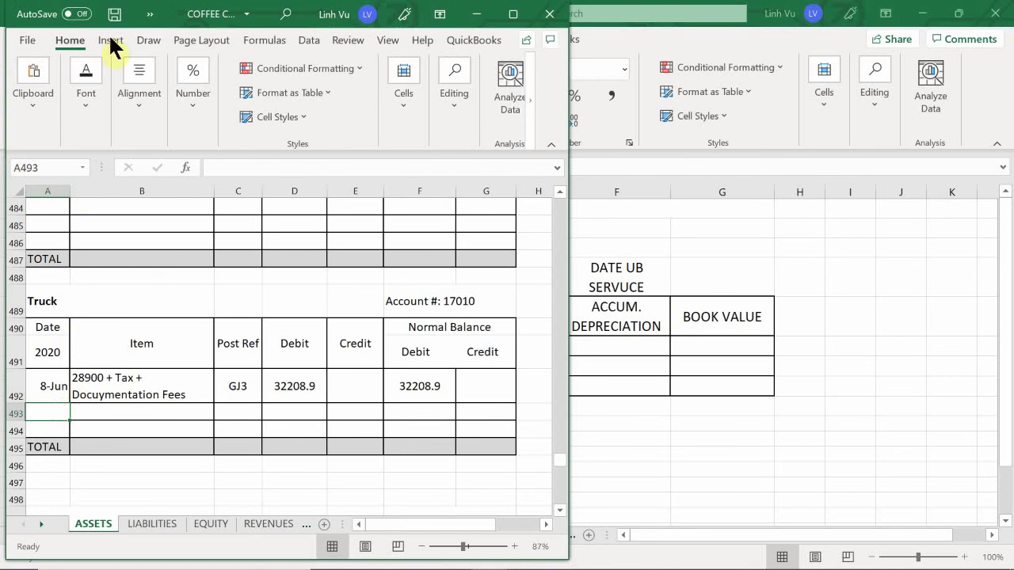
Back on the TRUCK sheet, enter 6/8 as the date in service in G4.
left_click(745, 264)
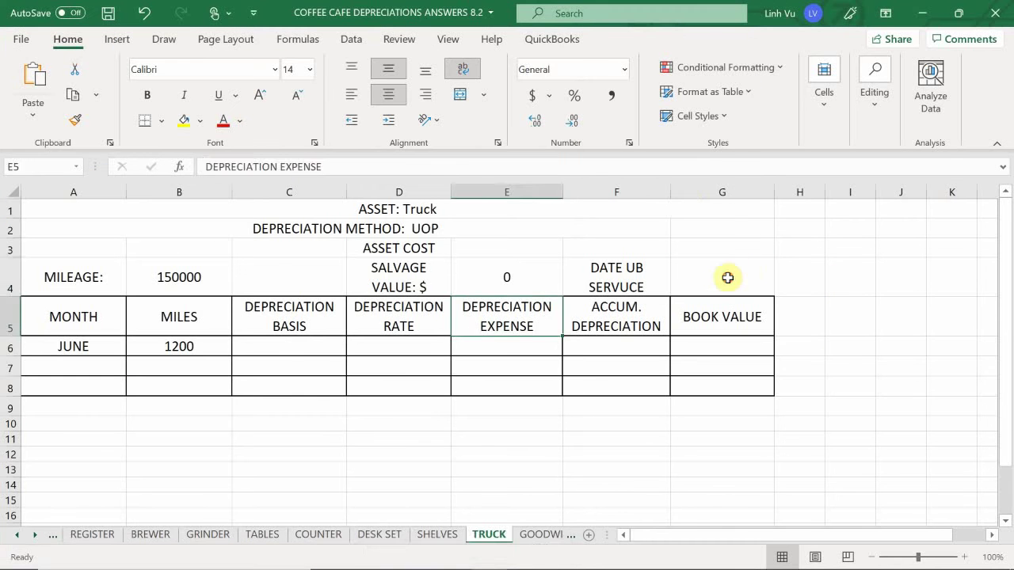
left_click(727, 277)
type("6/8")
key("Return")
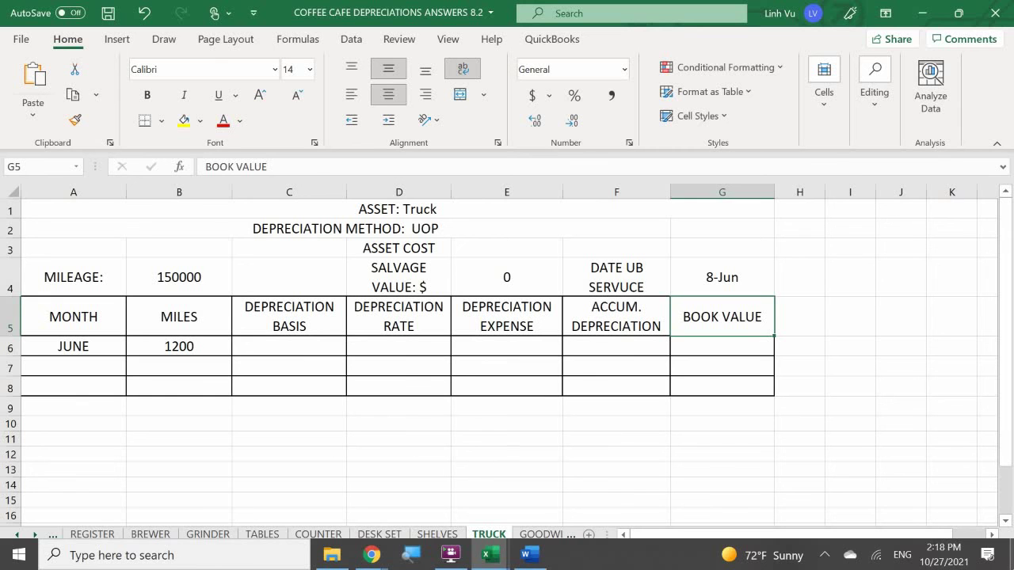
Enter the asset cost 32208.90 in E3 and format E3:E4 as Accounting.
left_click(483, 248)
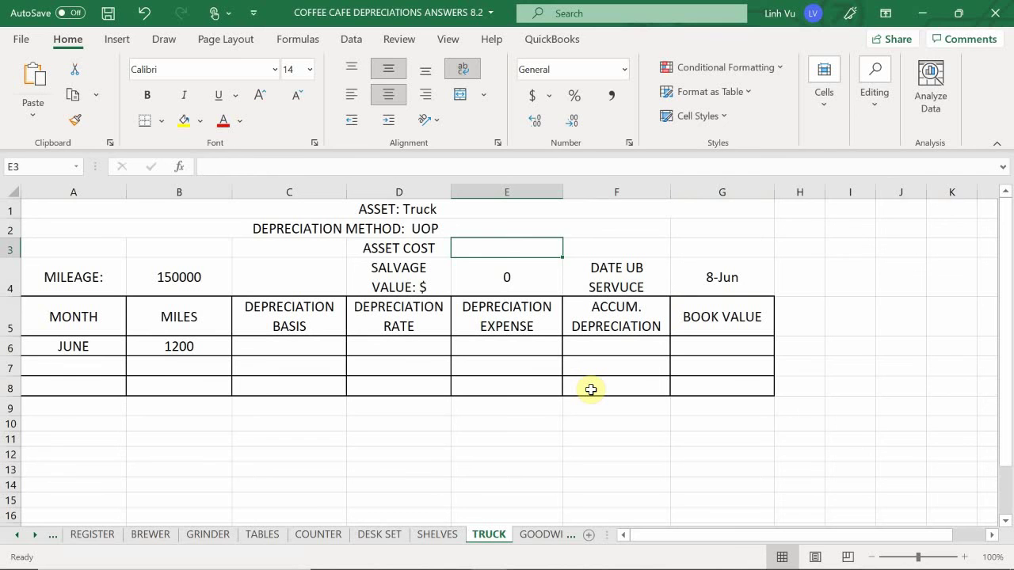
type("3220")
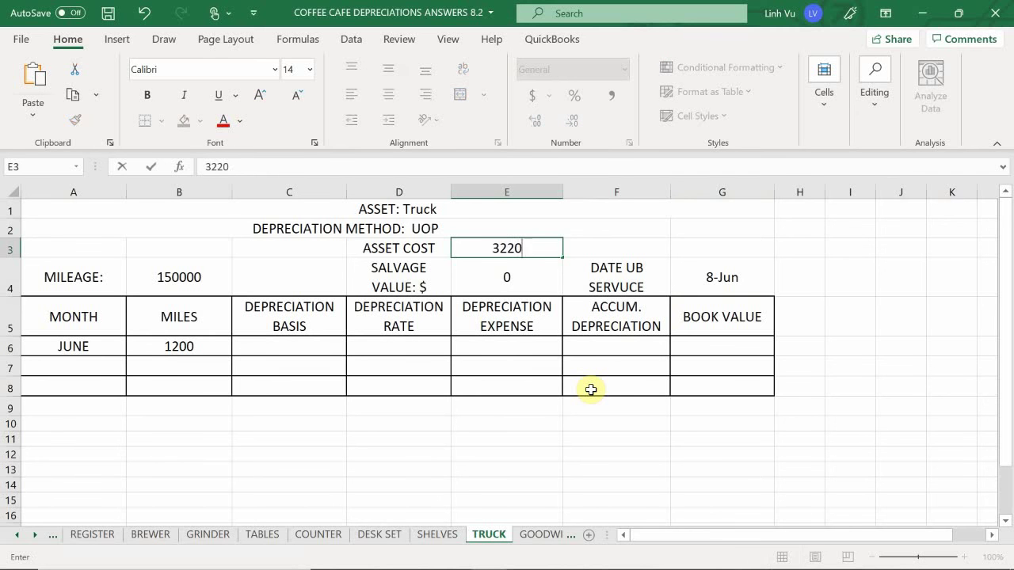
type("8.90")
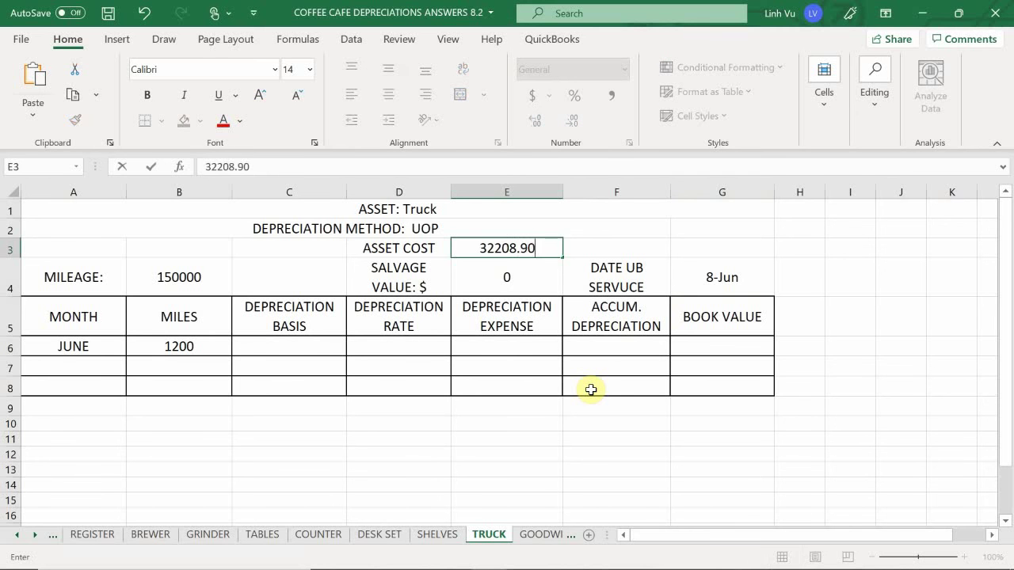
key("Return")
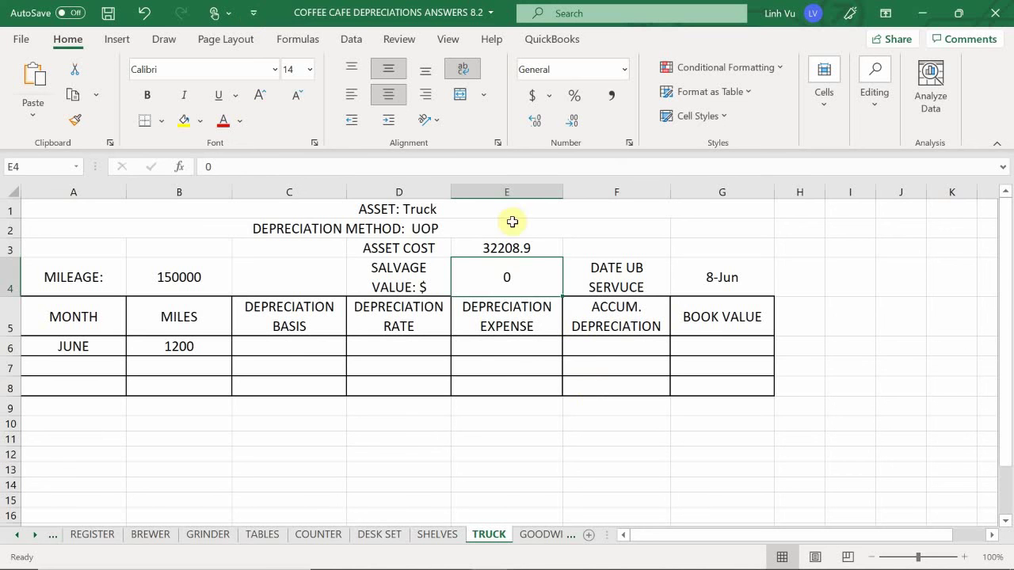
left_click_drag(517, 248, 518, 276)
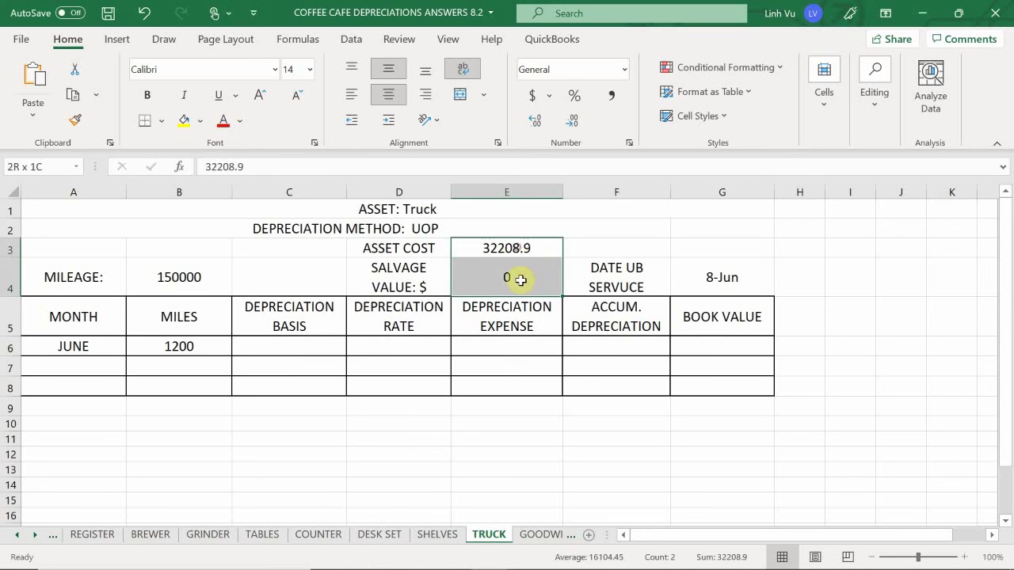
left_click(530, 95)
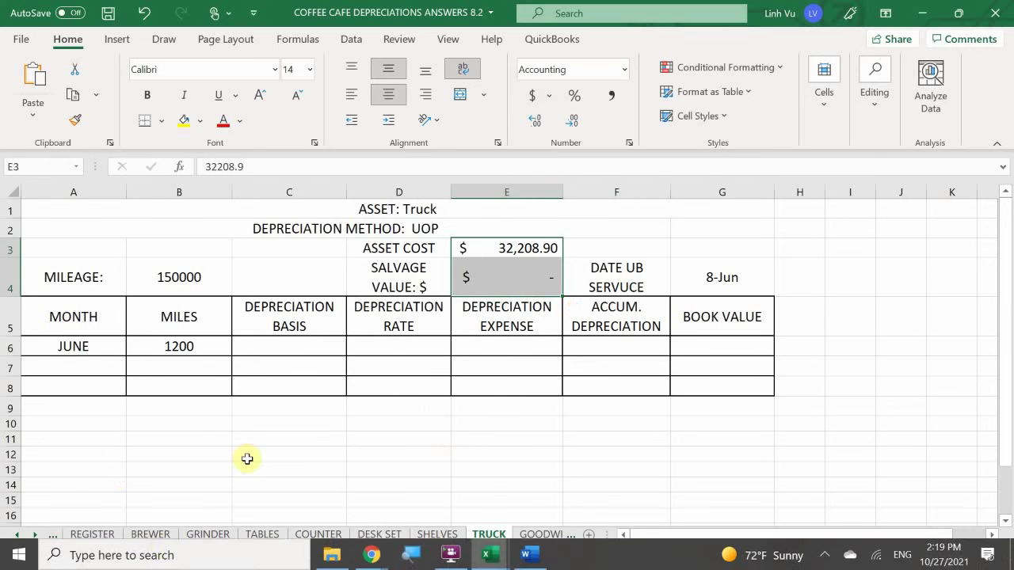
Set June's depreciation basis in C6 to =E3-E4.
left_click(287, 349)
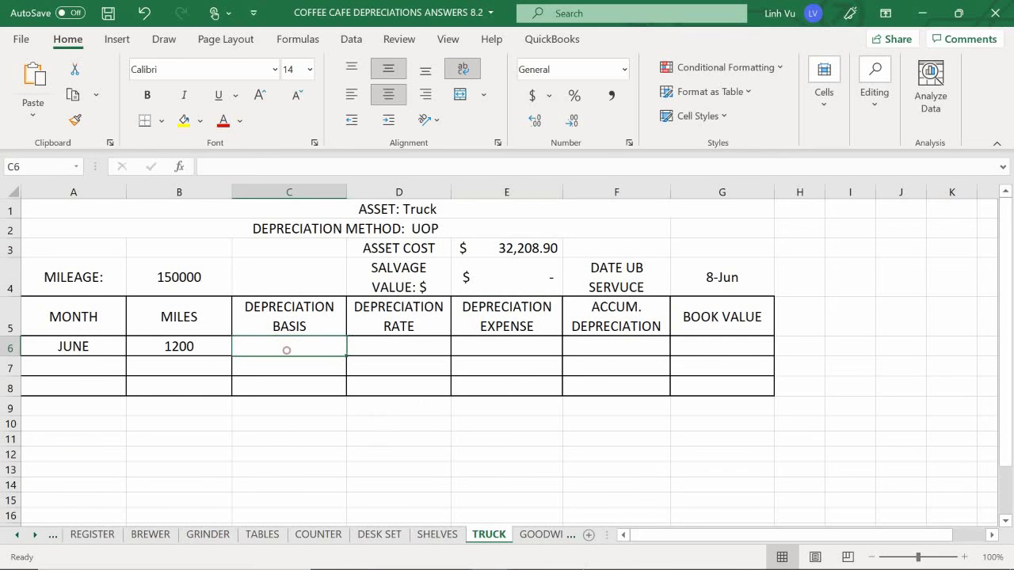
type("=")
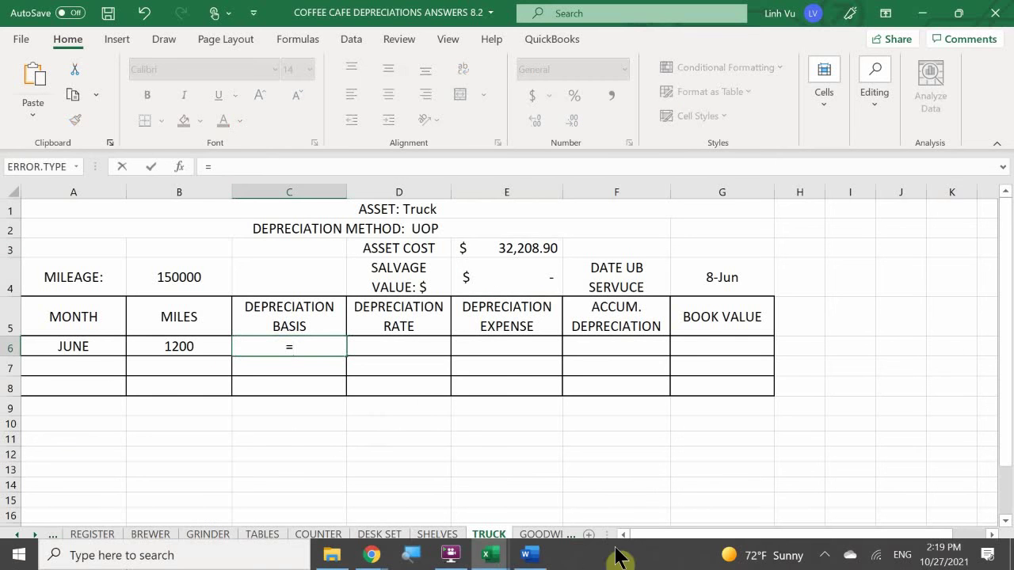
left_click(491, 251)
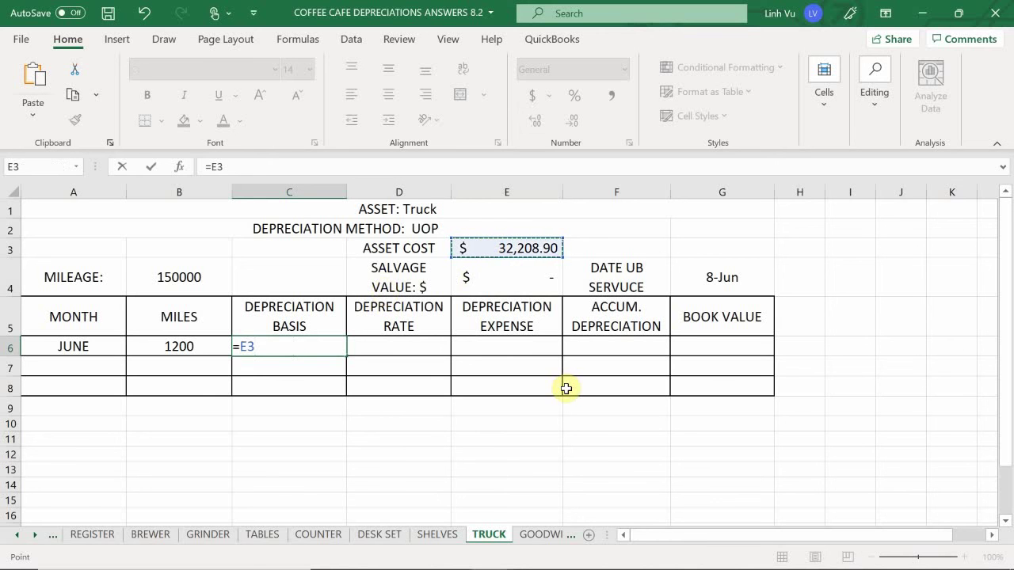
type("-")
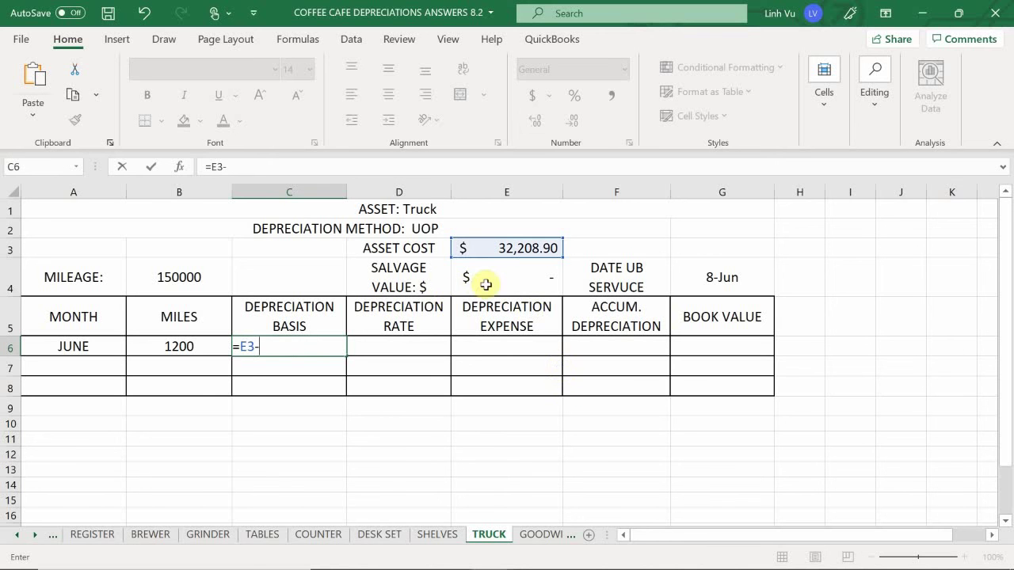
left_click(483, 282)
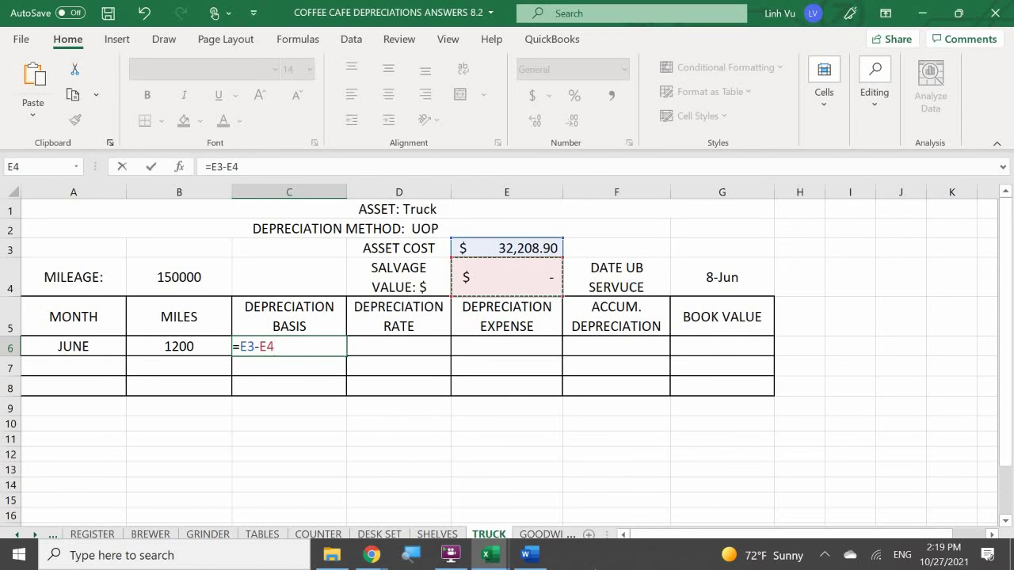
key("Return")
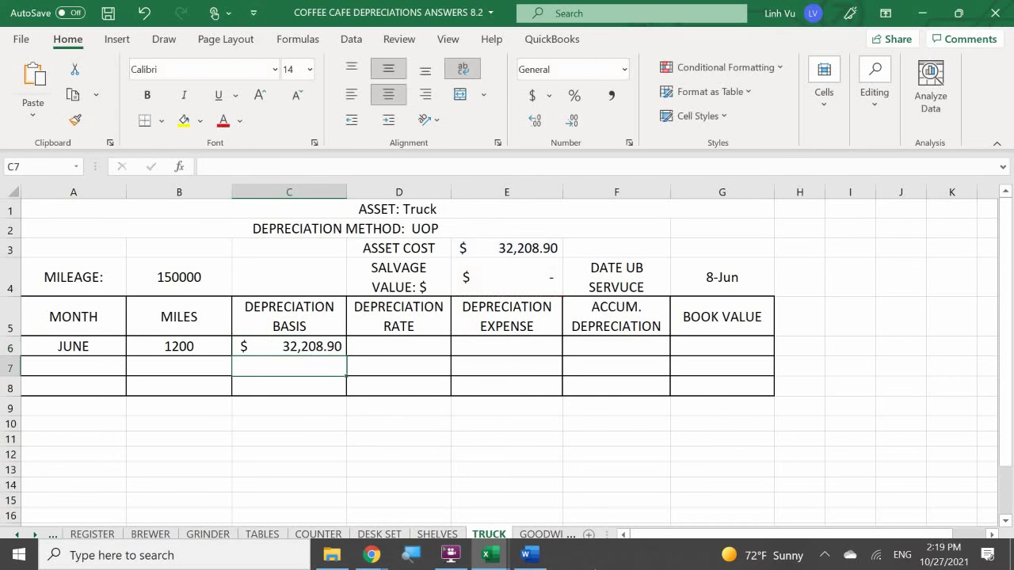
Enter June's depreciation rate in D6 as basis over total mileage, =C6/B4.
key("Right")
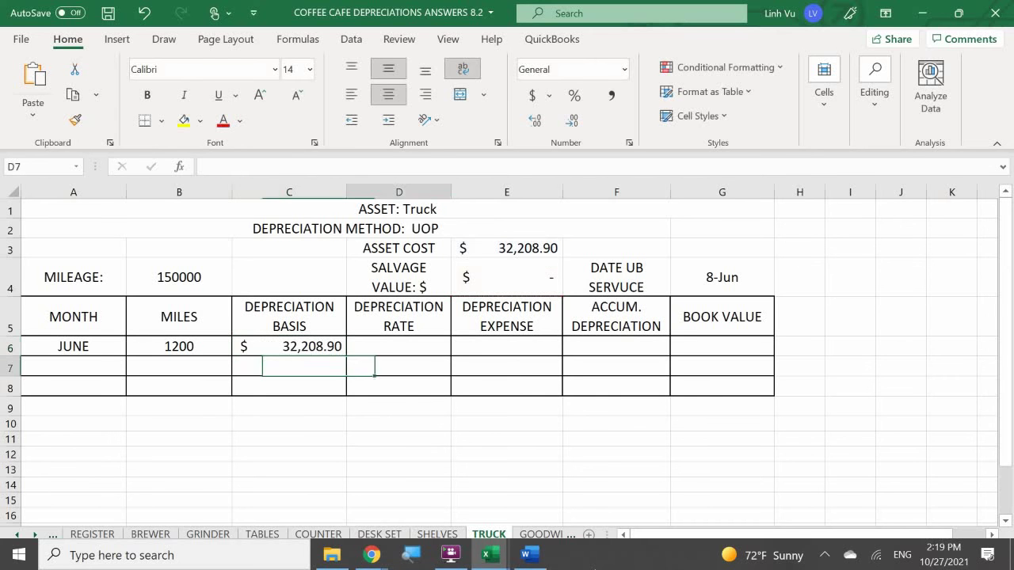
key("Up")
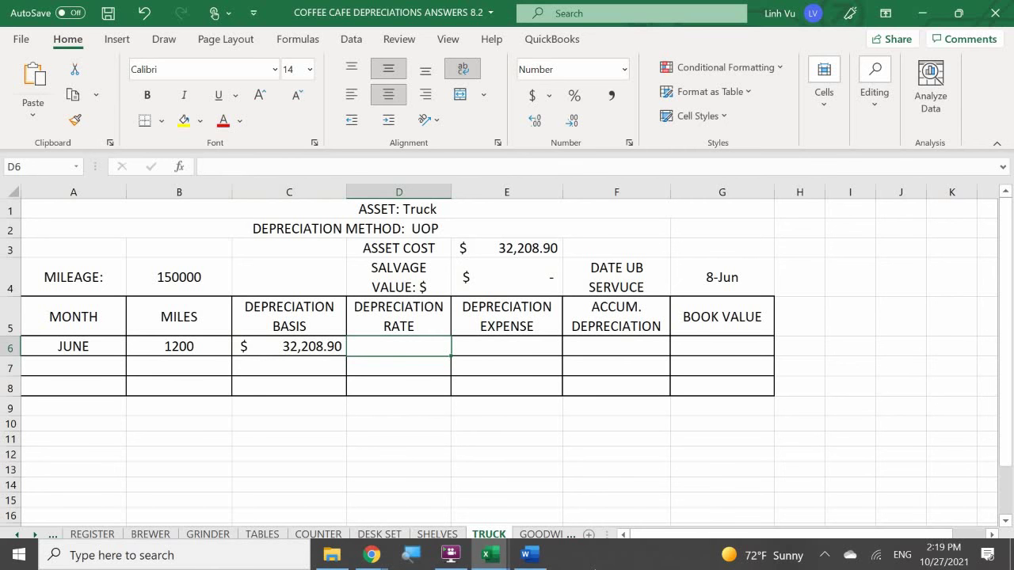
type("=")
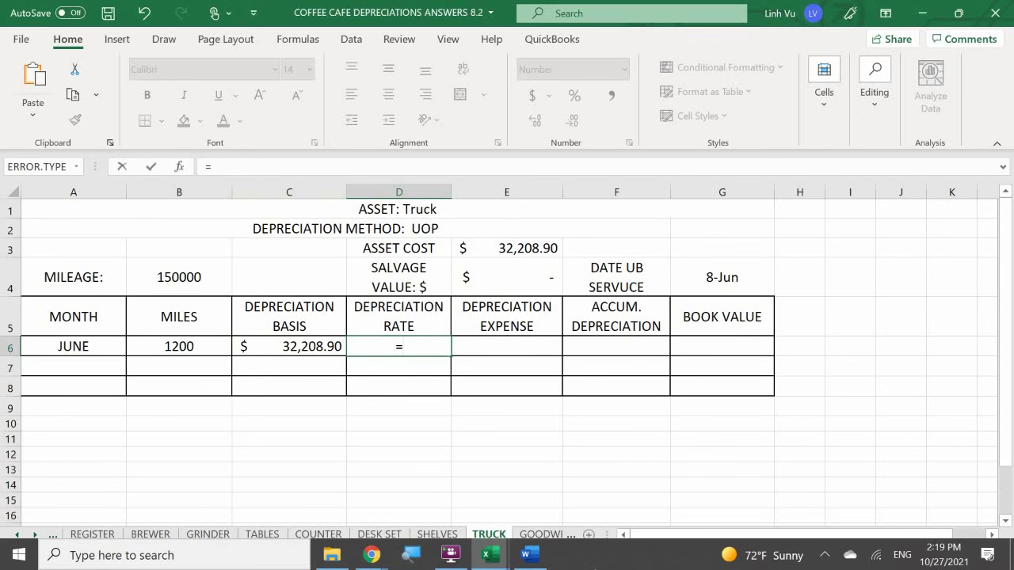
key("Left")
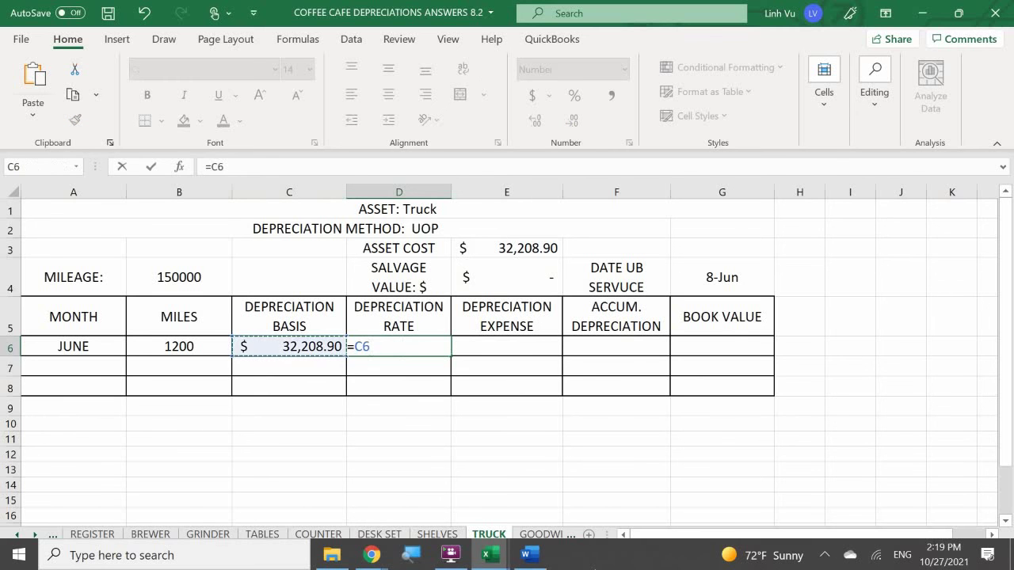
type("/")
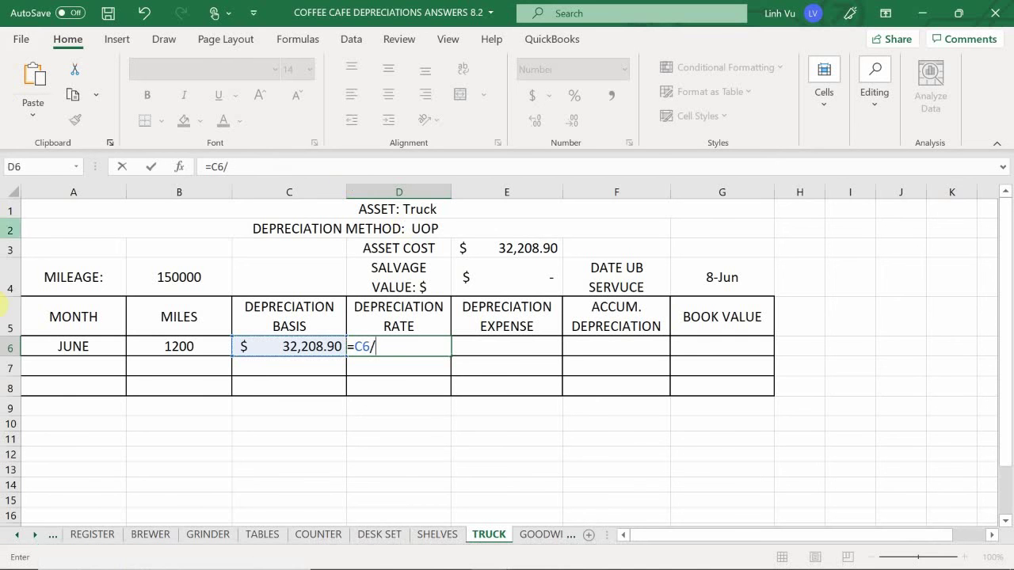
left_click(155, 279)
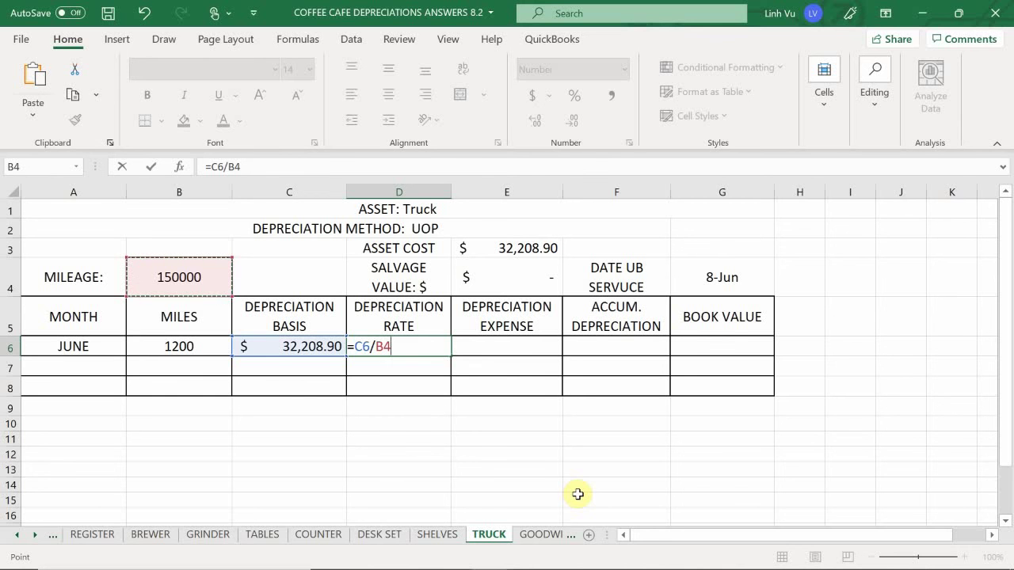
key("Return")
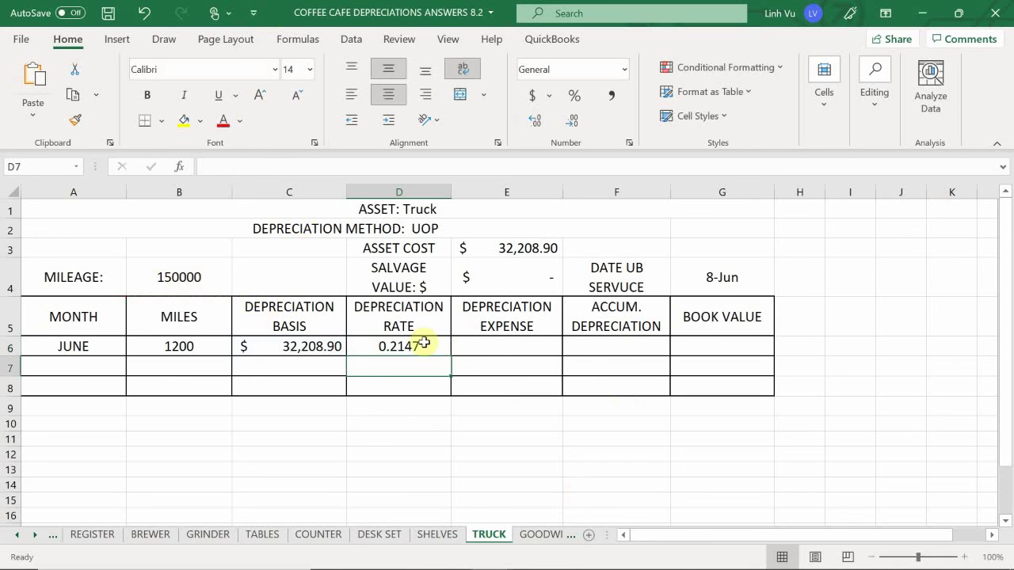
Re-enter the D6 rate formula =C6/B4, giving 0.2147.
left_click(378, 346)
key("F2")
key("BackSpace")
key("BackSpace")
key("BackSpace")
key("BackSpace")
key("BackSpace")
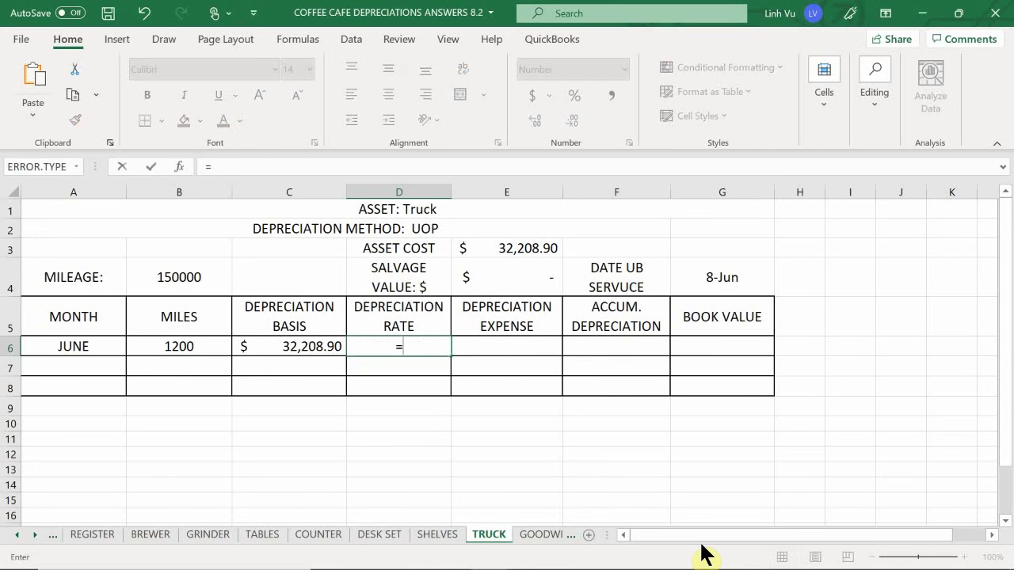
key("Left")
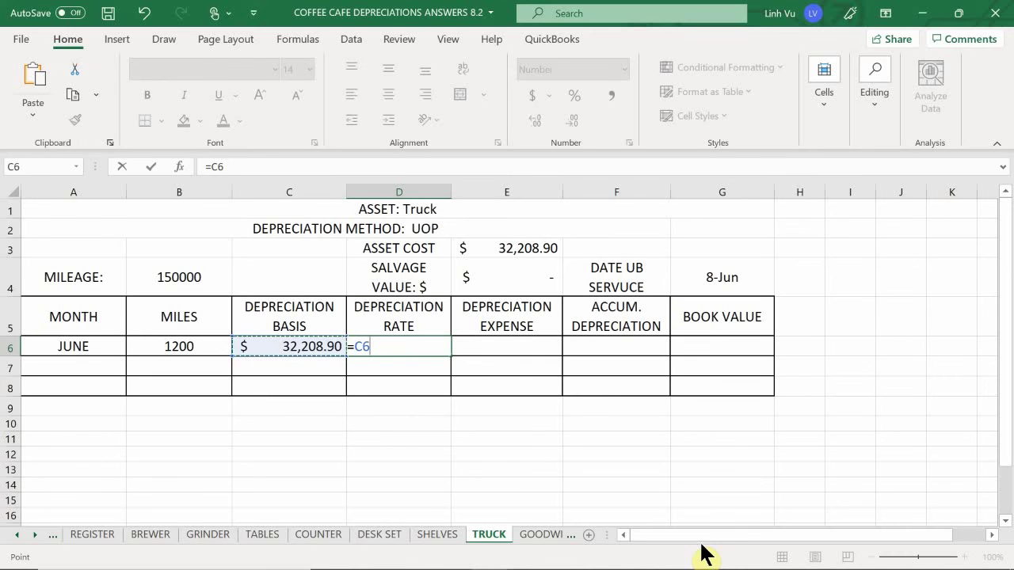
type("/")
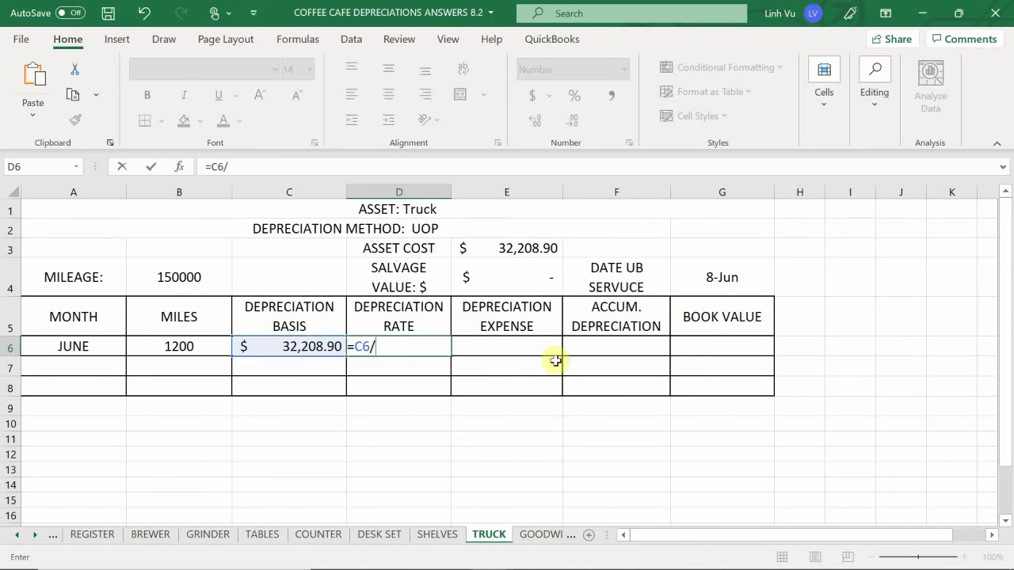
left_click(165, 277)
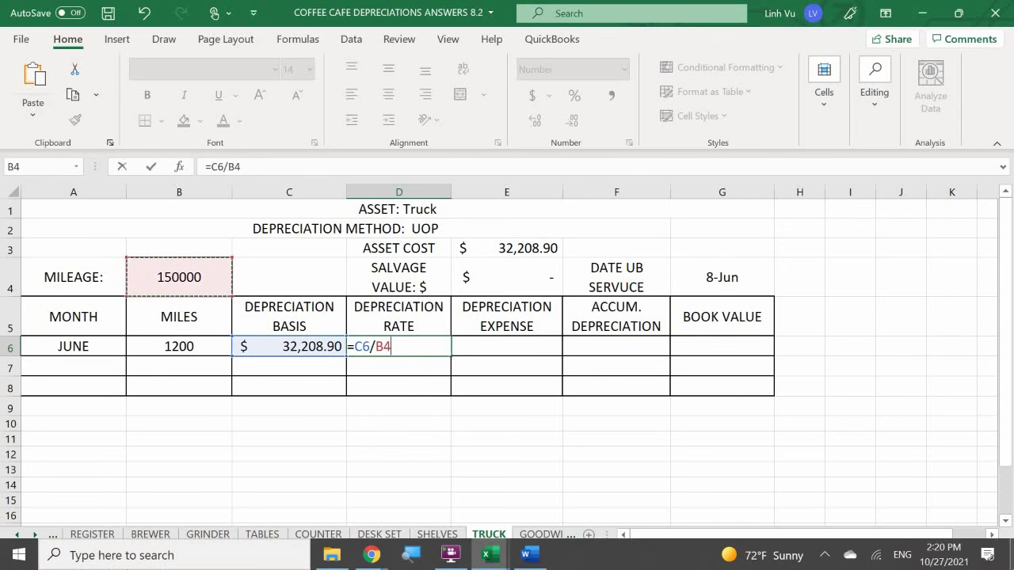
key("Return")
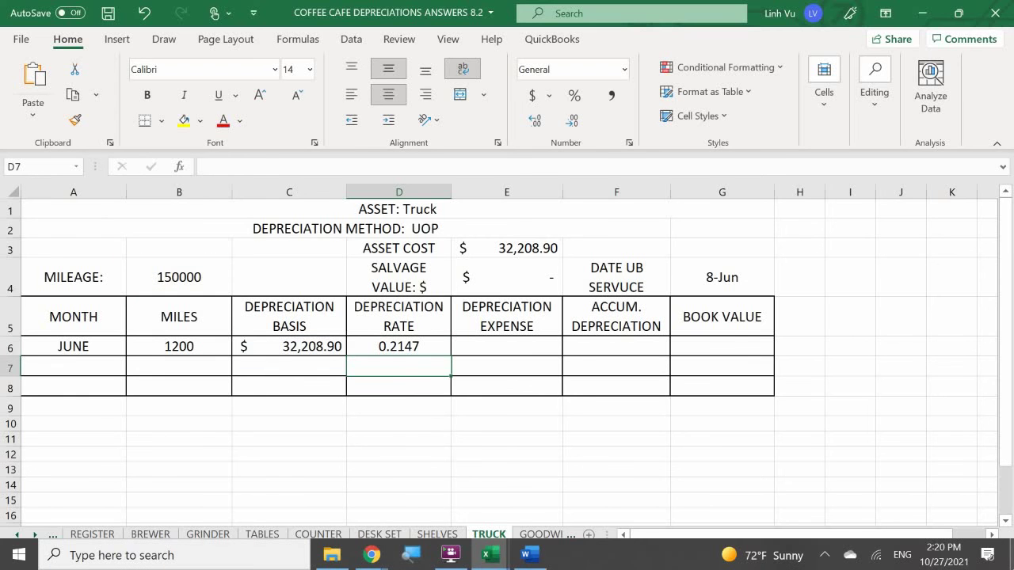
In E6, start June's expense formula as =round(B6*D6.
left_click(508, 353)
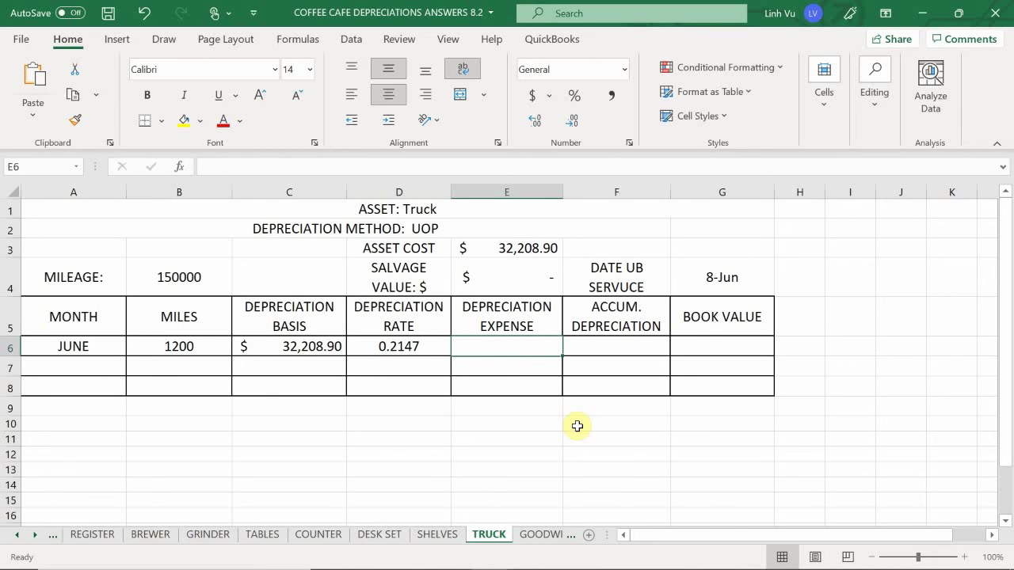
type("=rou")
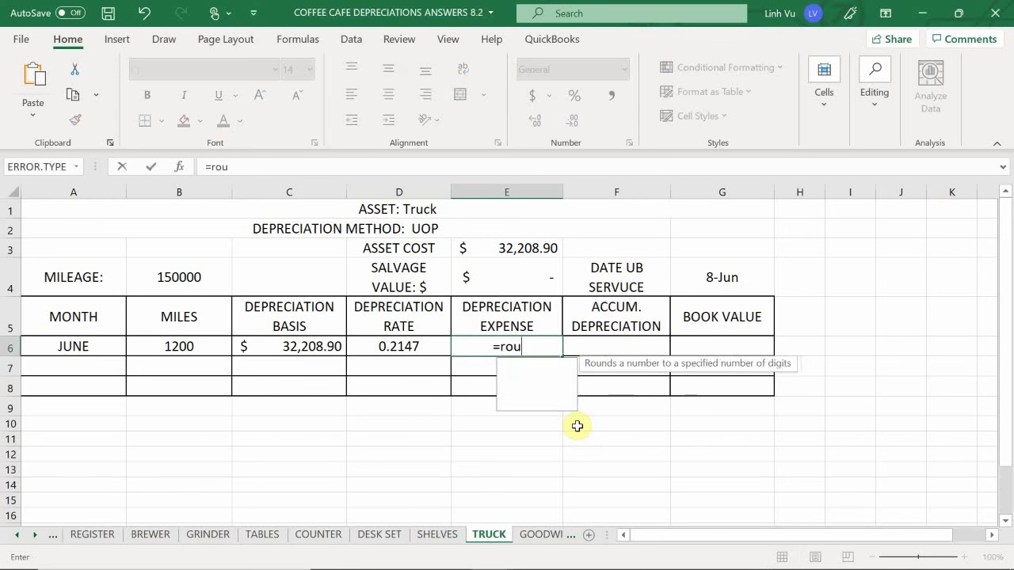
type("nd(")
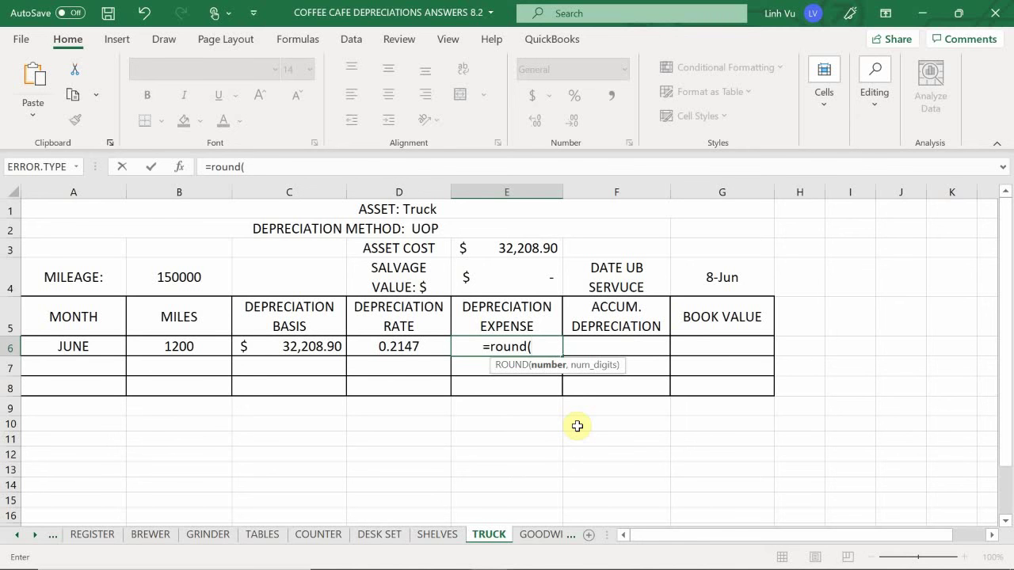
key("Left")
key("Left")
key("Left")
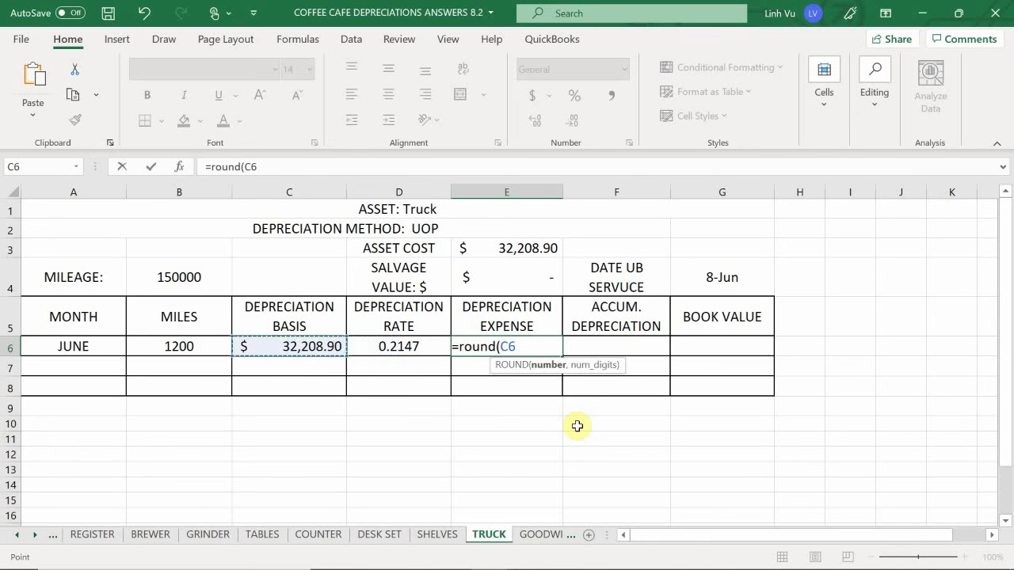
type("*")
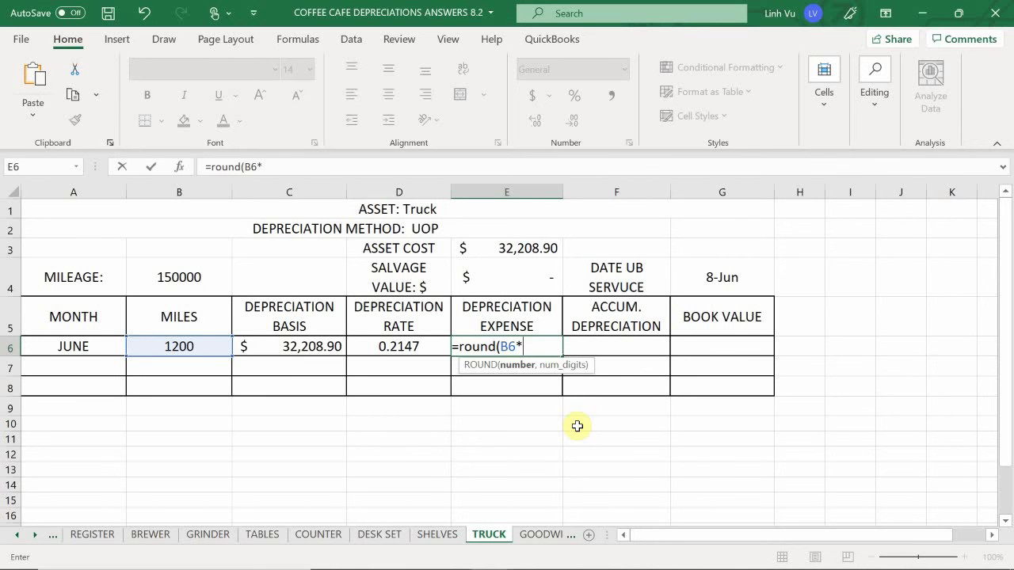
key("Left")
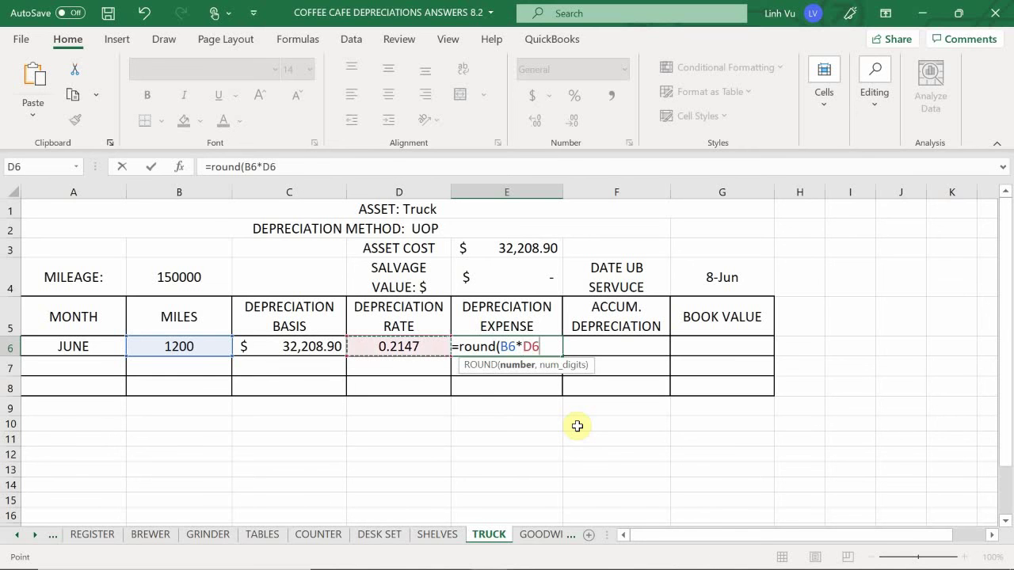
Remove the stray letter and add the 2-decimal argument: =round(B6*D6,2.
type("m")
key("BackSpace")
type(",2")
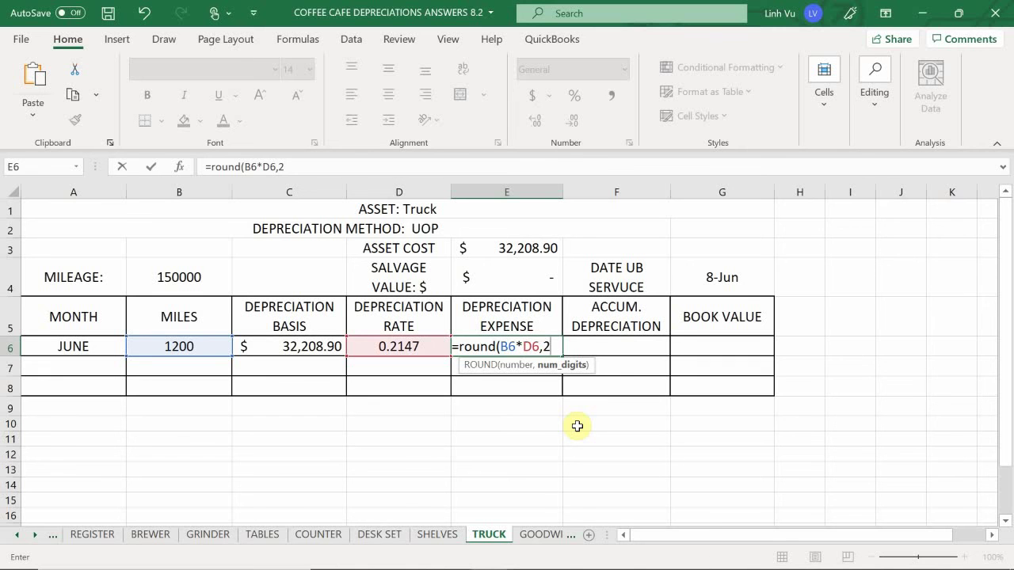
Confirm the $257.67 expense in Accounting format and set accumulated depreciation F6 to =E6.
key("Return")
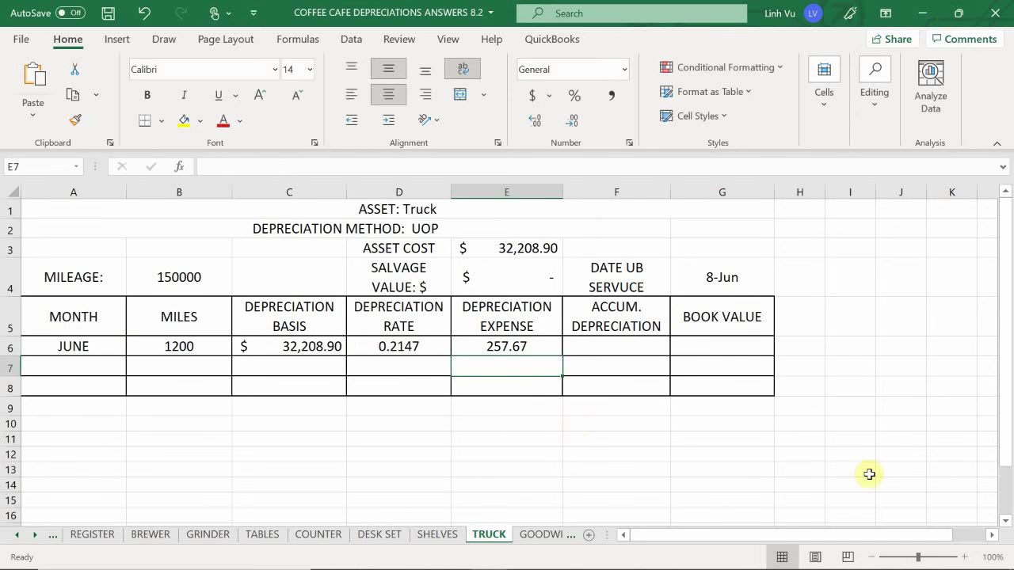
left_click(476, 350)
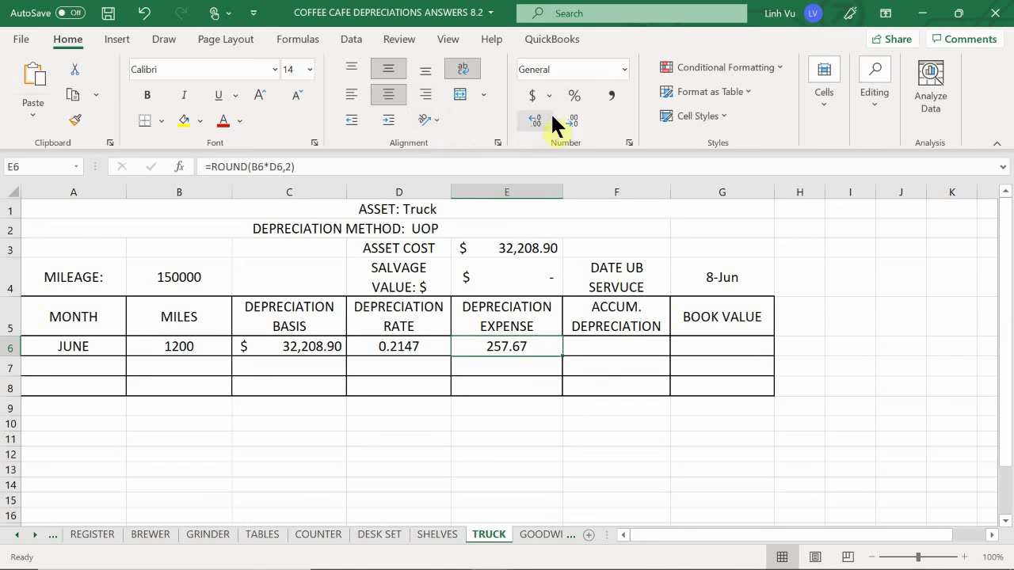
left_click(536, 94)
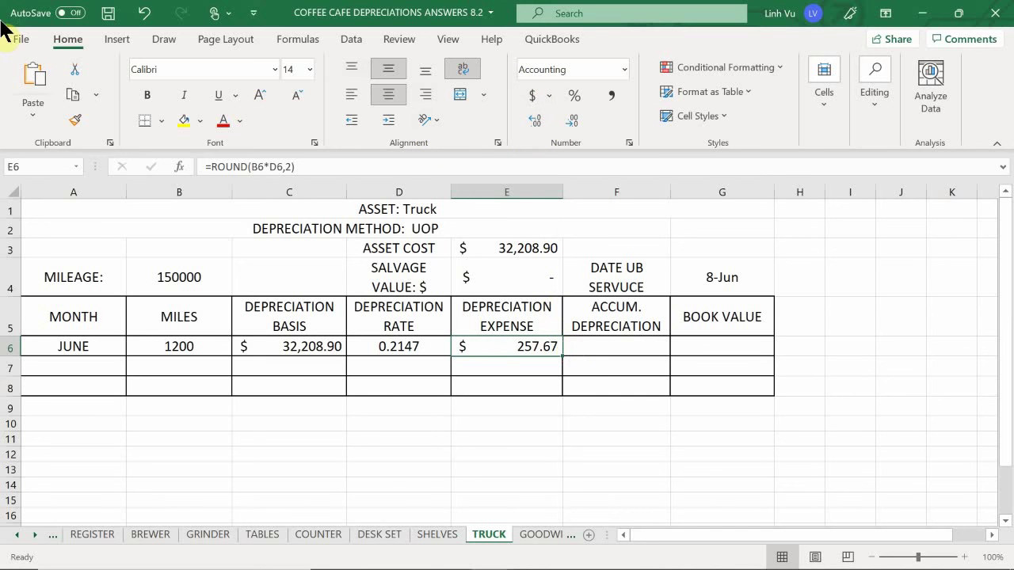
left_click(633, 345)
type("=E6")
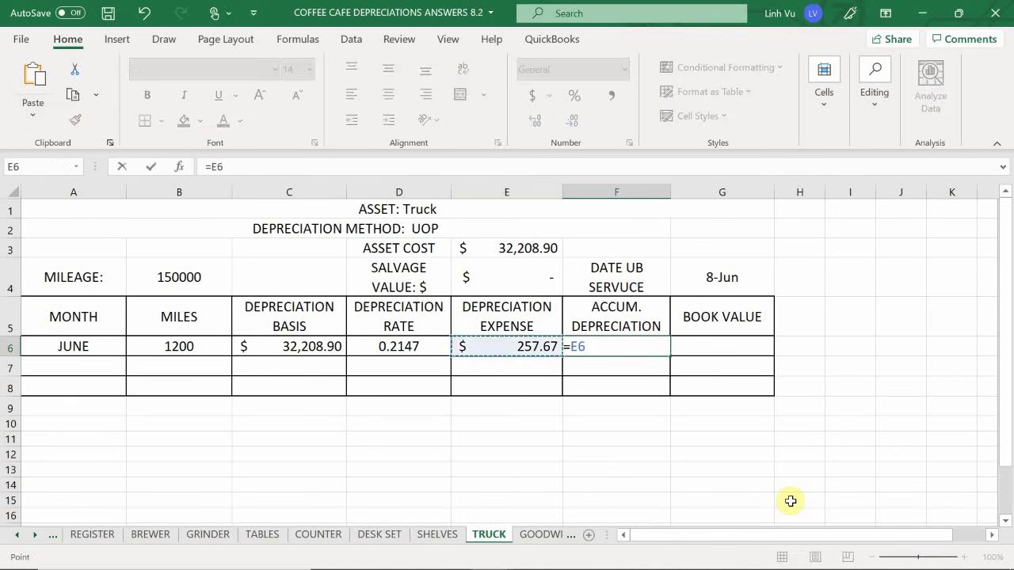
key("Return")
Enter June's book value in G6 as =E3-F6, giving $31,951.23.
key("Right")
key("Up")
type("=")
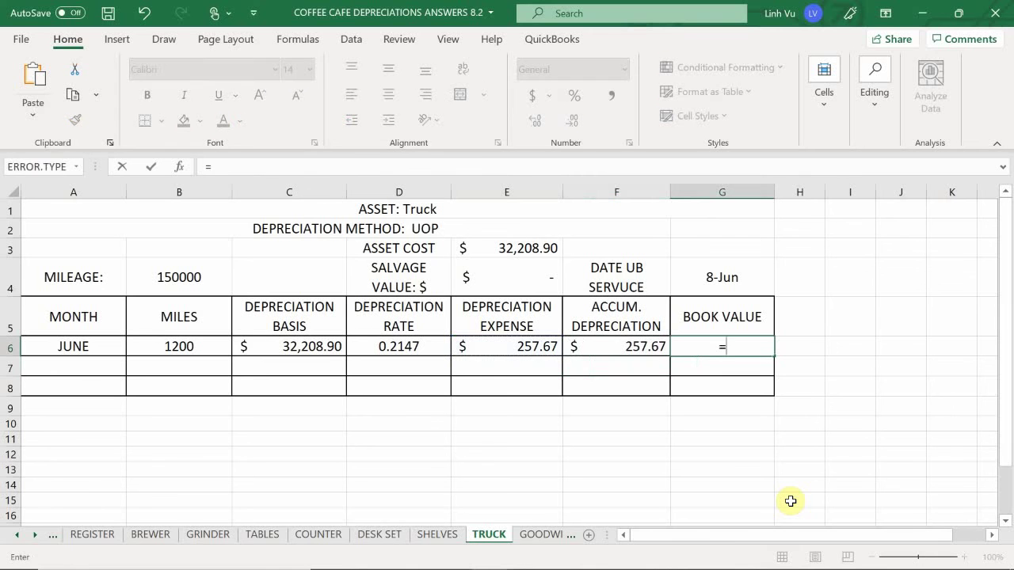
key("Left")
key("Left")
key("Left")
key("Left")
key("Up")
key("Up")
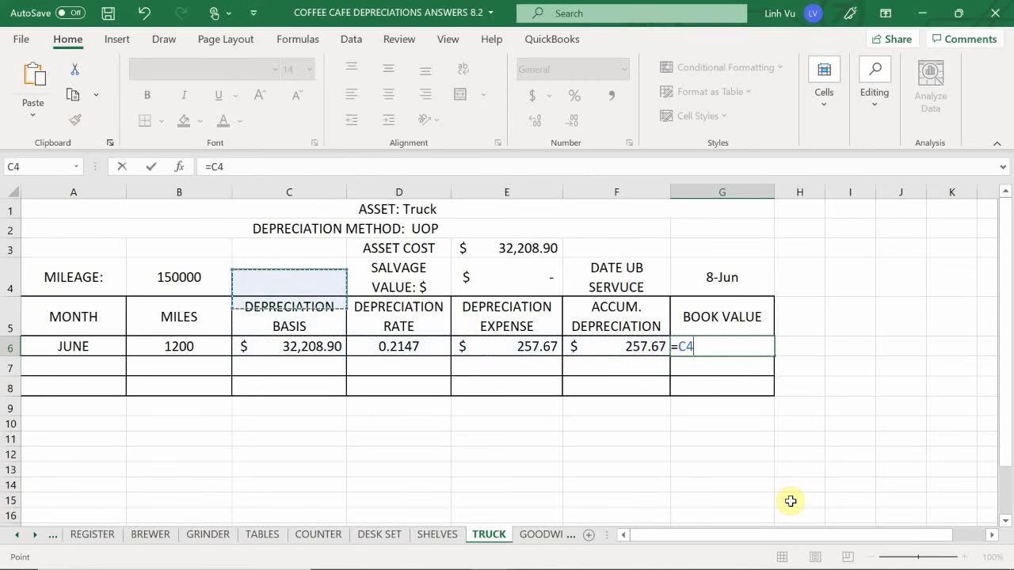
key("Right")
key("Right")
key("Up")
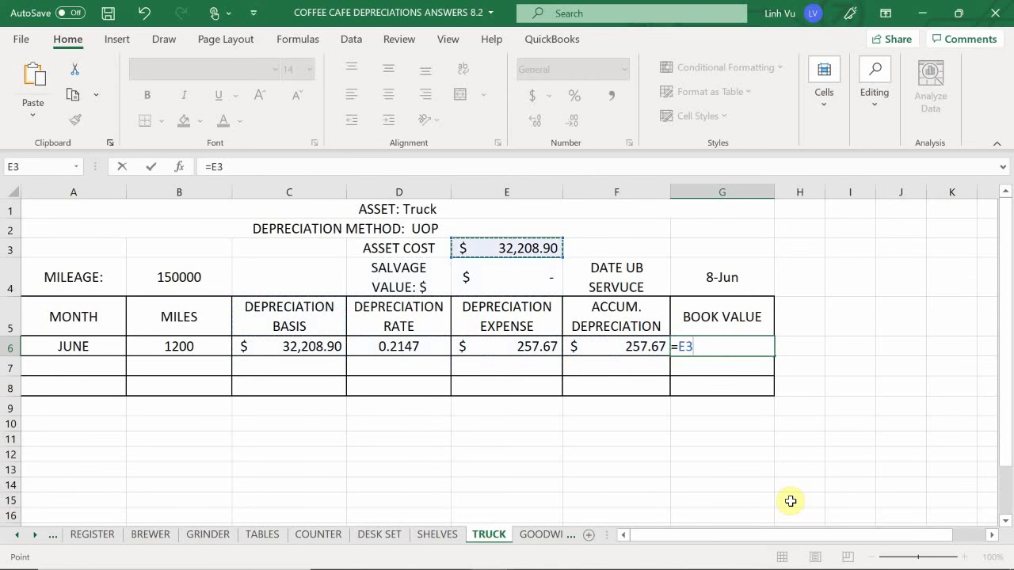
type("-")
key("Left")
key("Return")
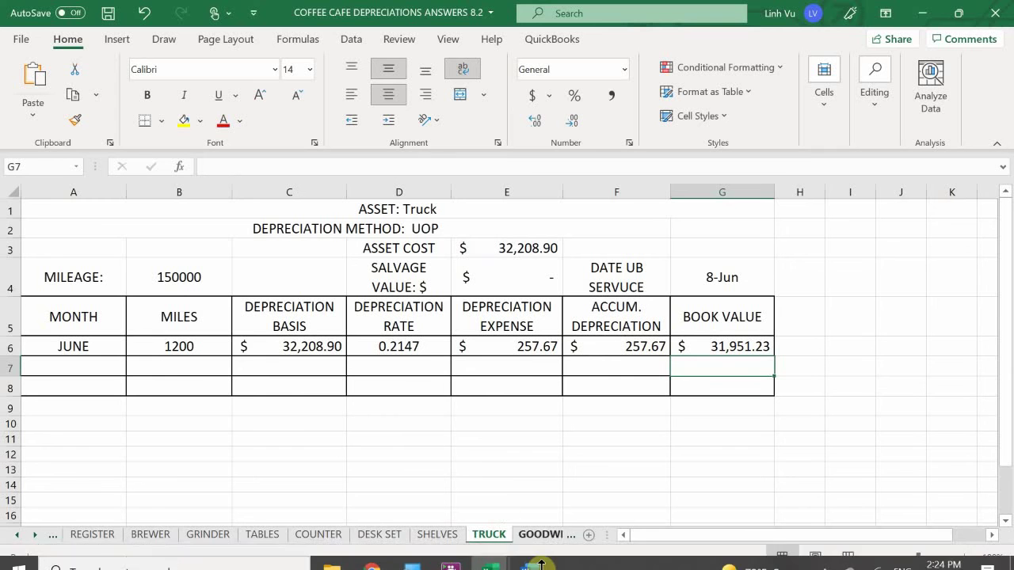
Read the Word assignment's brewer and grinder depreciation instructions, then return to the workbook.
mouse_move(552, 559)
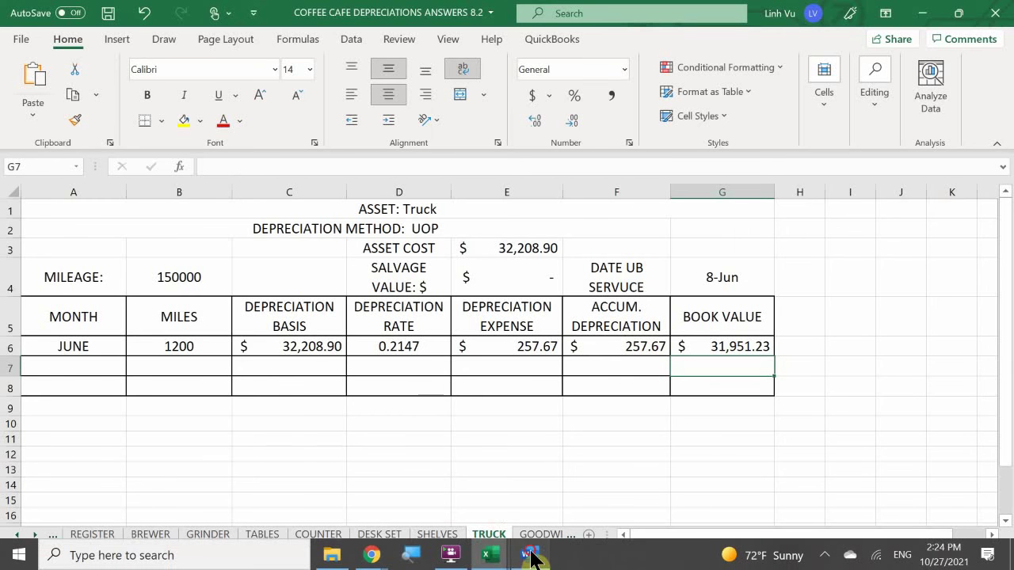
left_click(529, 557)
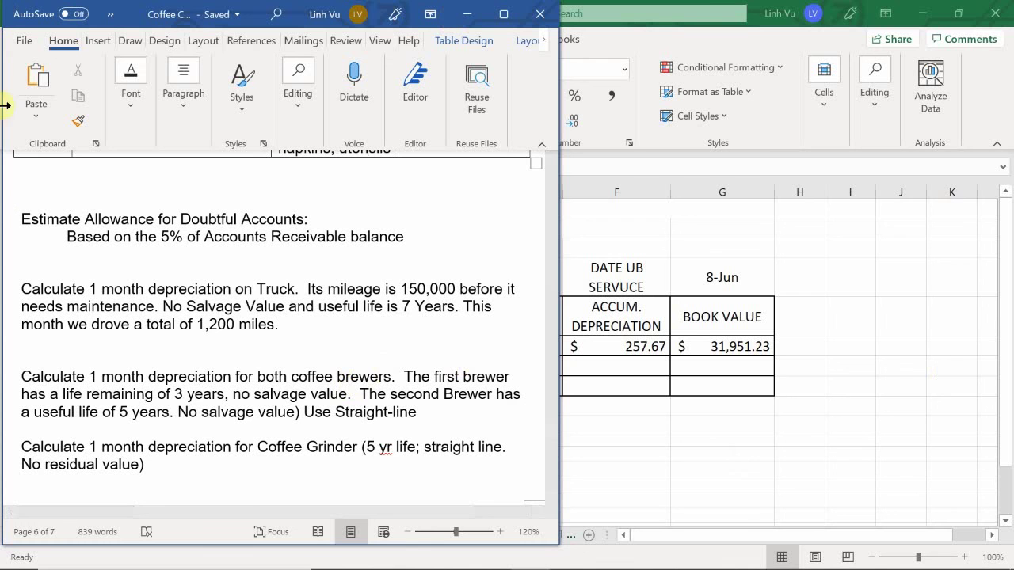
left_click(265, 409)
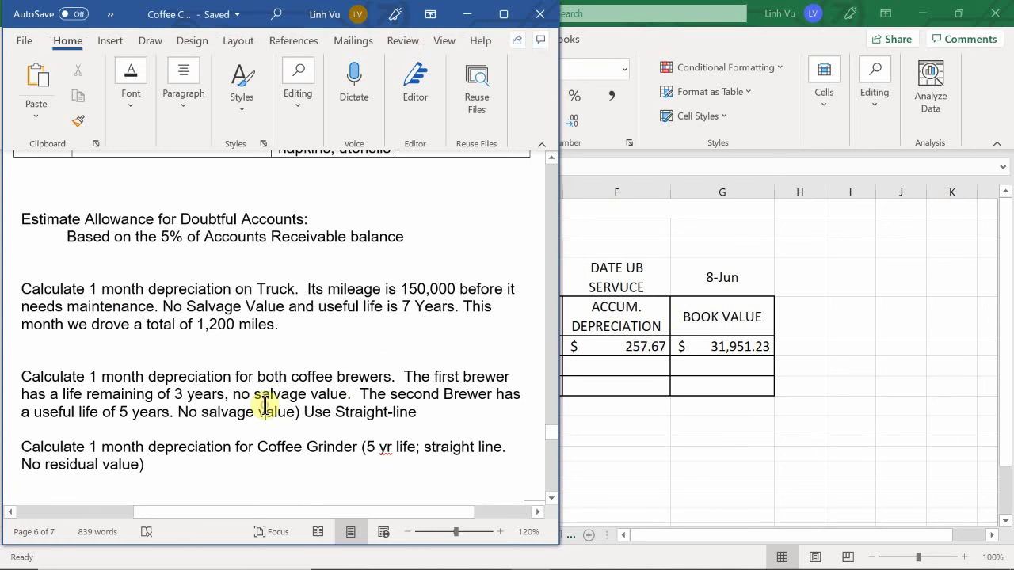
scroll(267, 403, "down", 1)
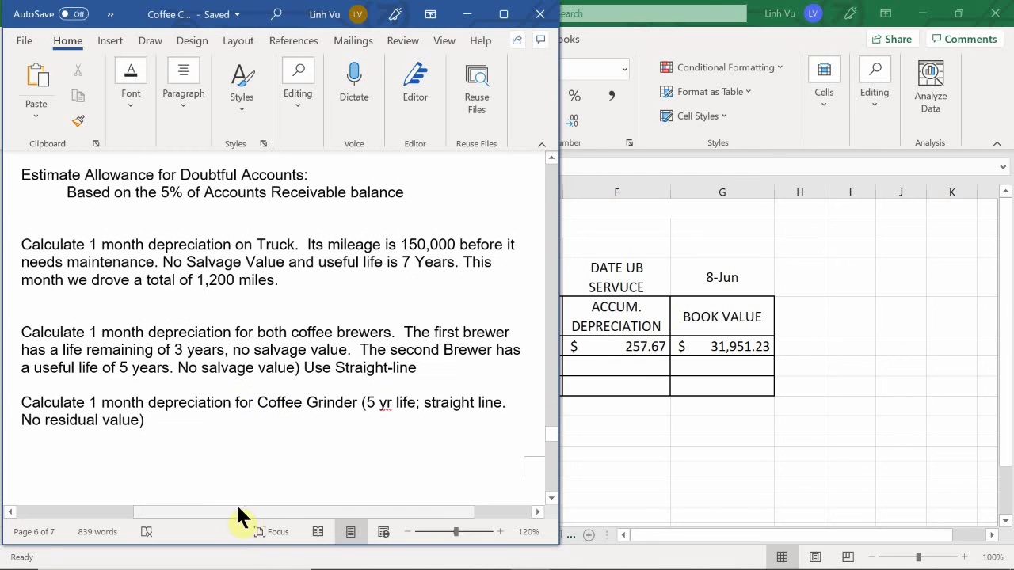
left_click_drag(236, 509, 220, 547)
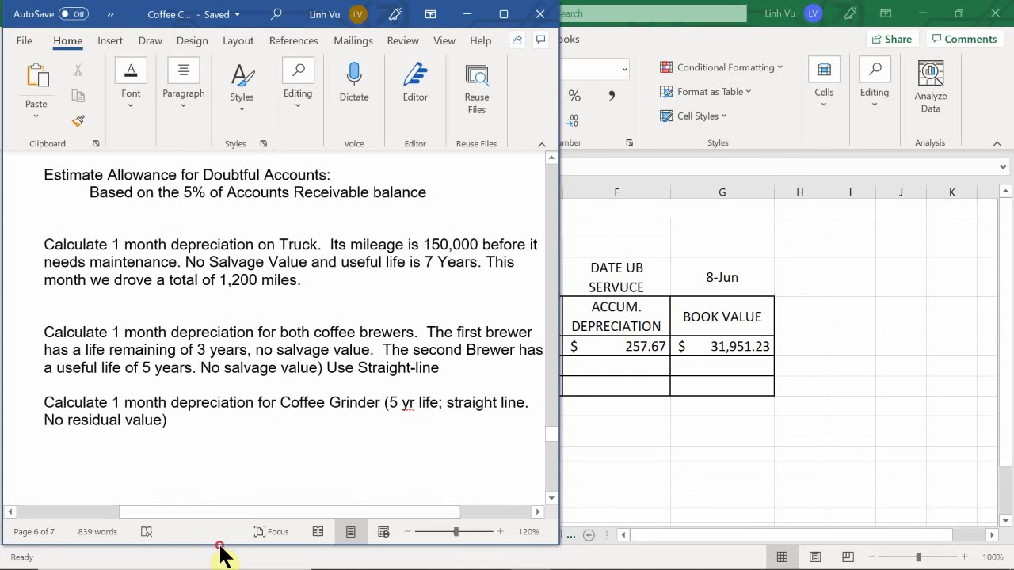
mouse_move(221, 569)
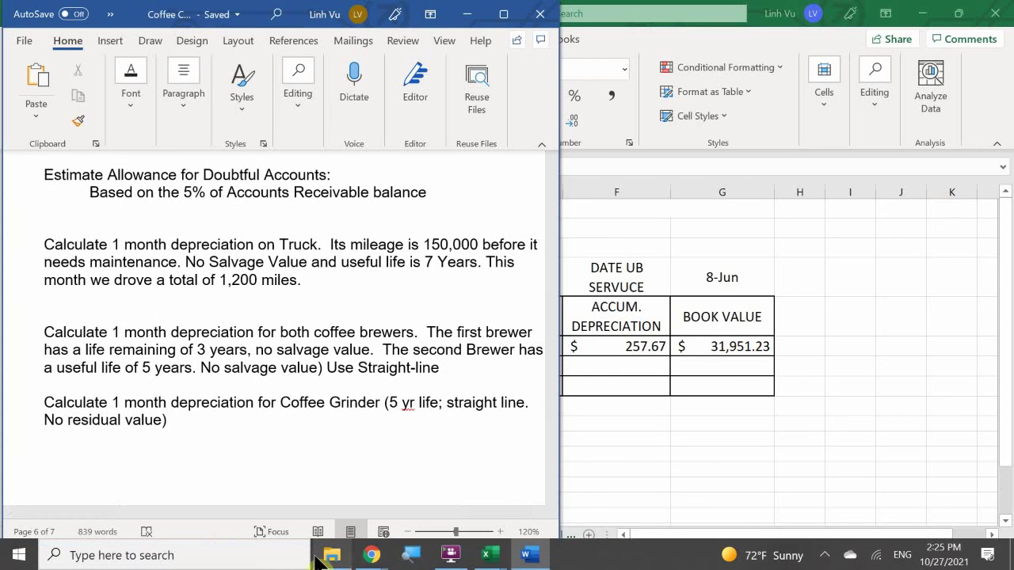
left_click(670, 549)
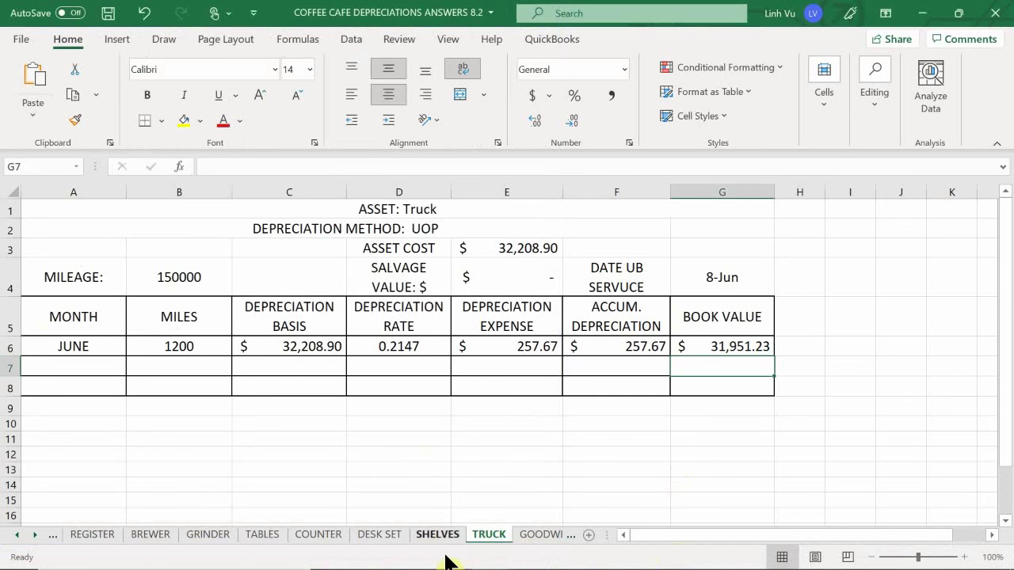
On the BREWER sheet, set Coffee Brewer 1's depreciation method to SL.
left_click(153, 536)
left_click(236, 432)
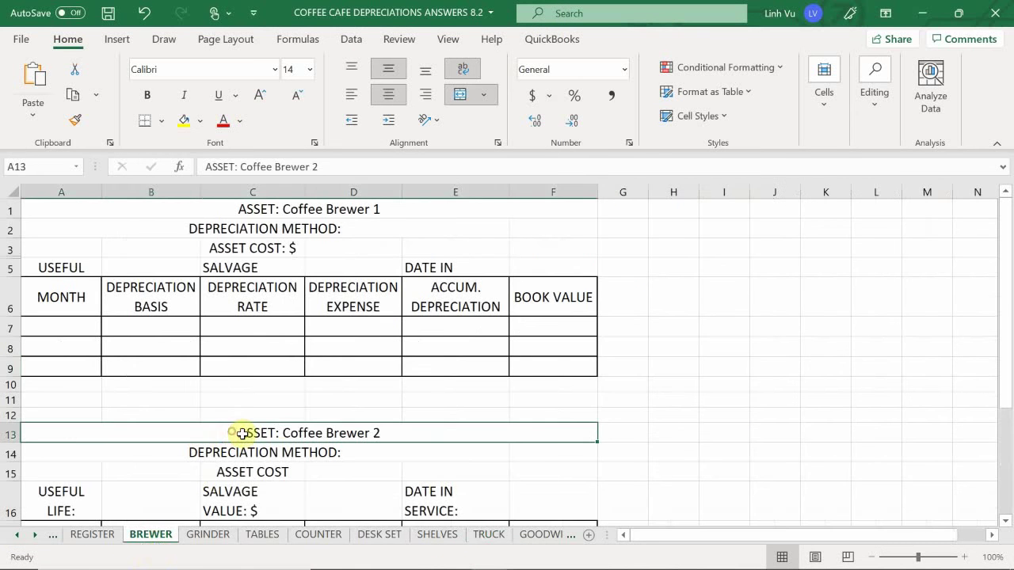
left_click(330, 246)
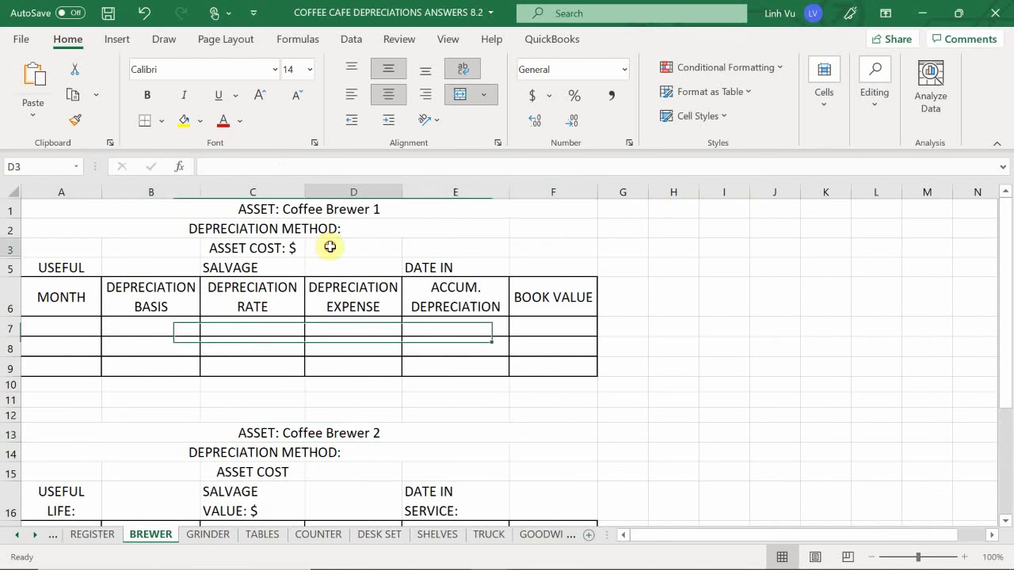
left_click(369, 229)
double_click(369, 229)
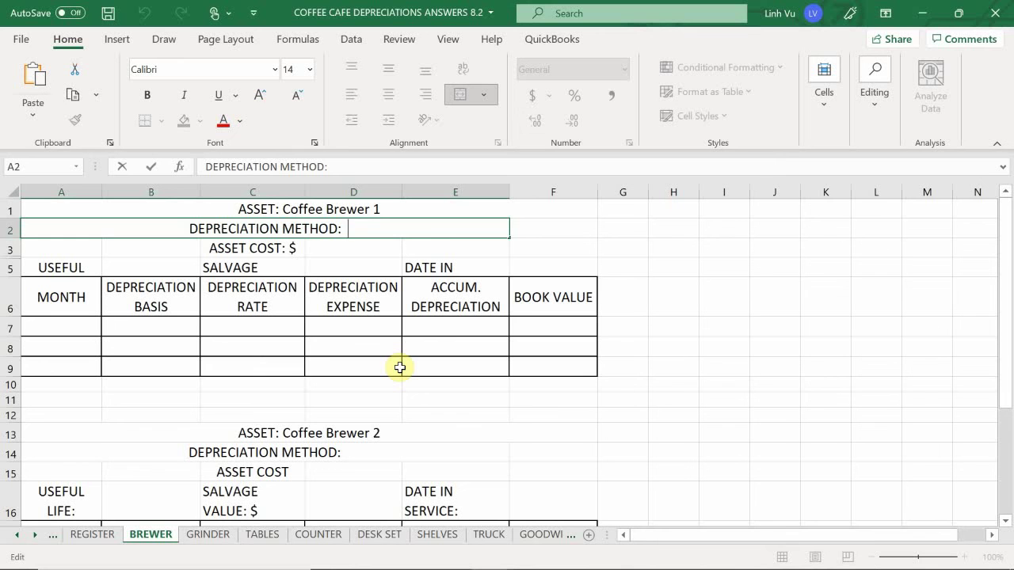
type("DK")
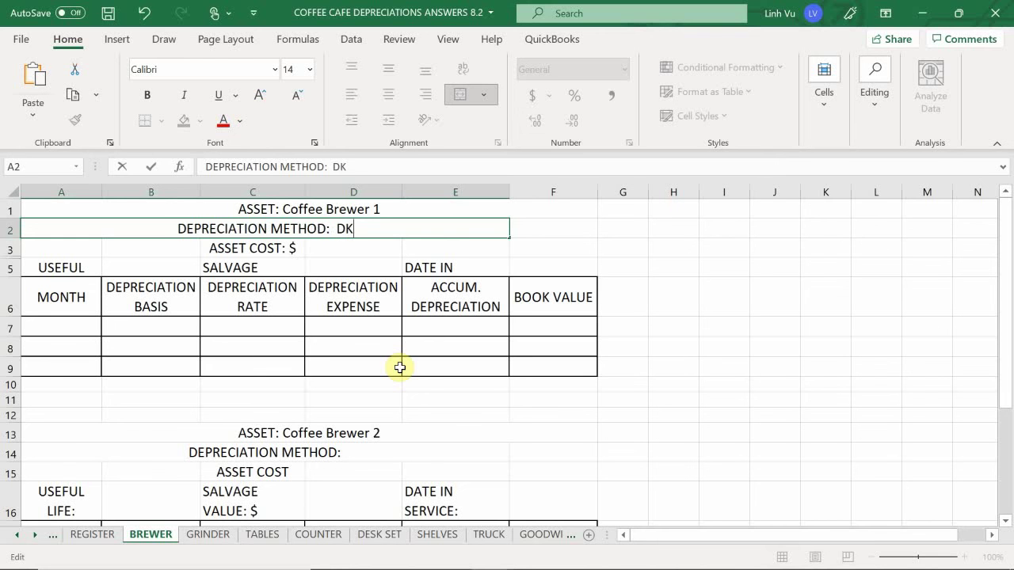
key("BackSpace")
key("BackSpace")
type("SL")
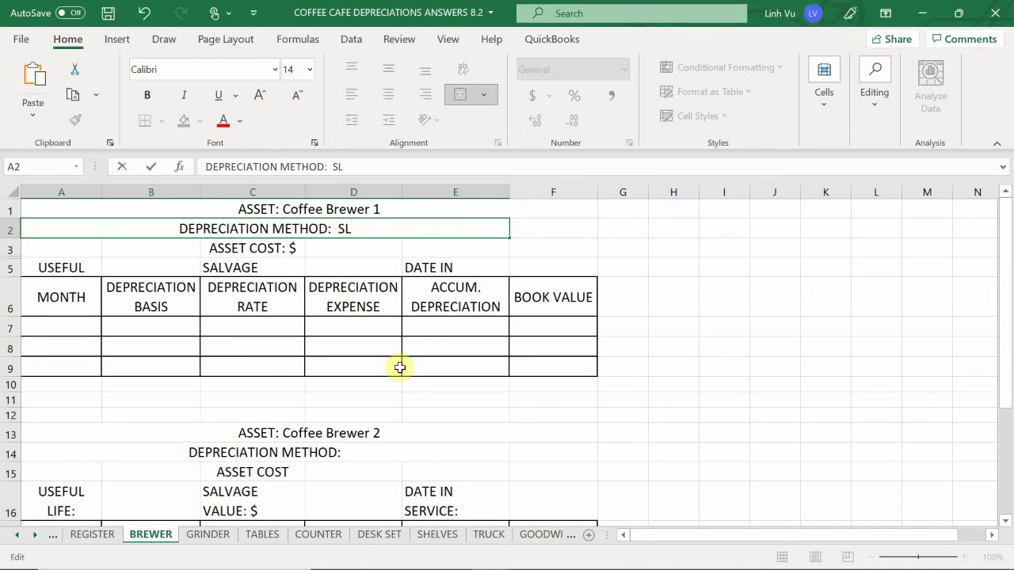
key("Return")
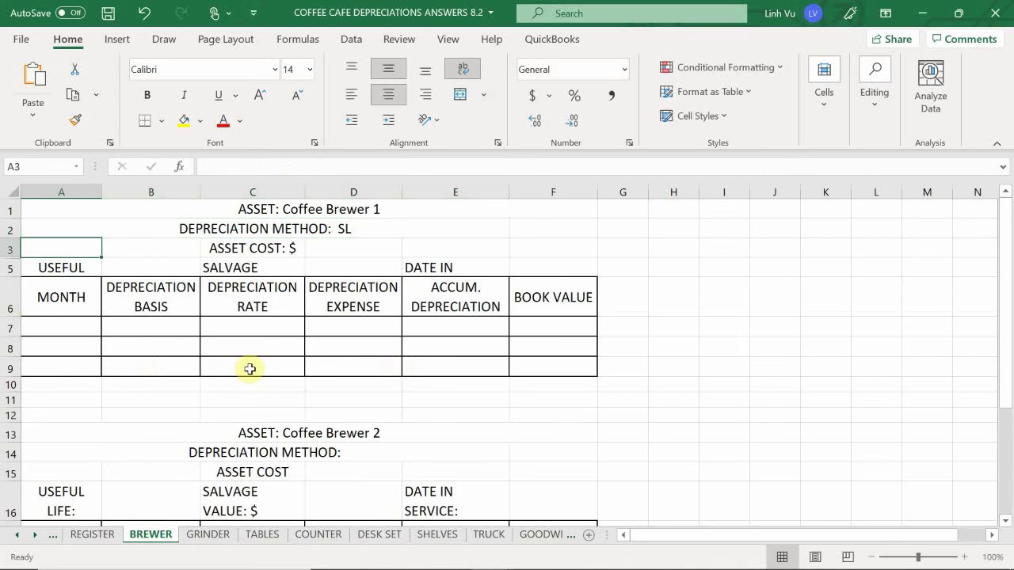
Edit Coffee Brewer 2's ASSET COST label so it reads ASSET COST: SL.
scroll(315, 437, "down", 1)
left_click(317, 414)
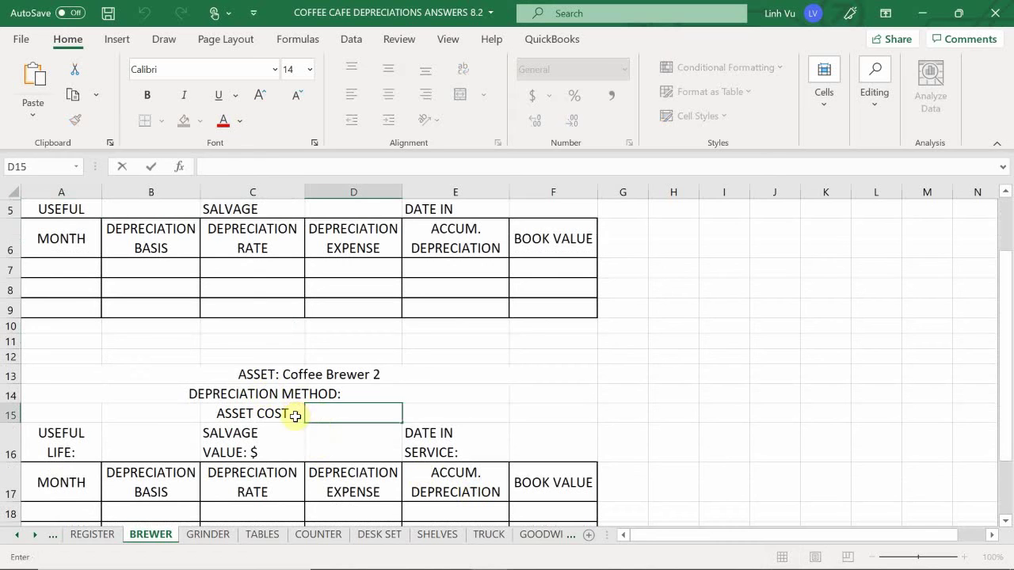
double_click(295, 417)
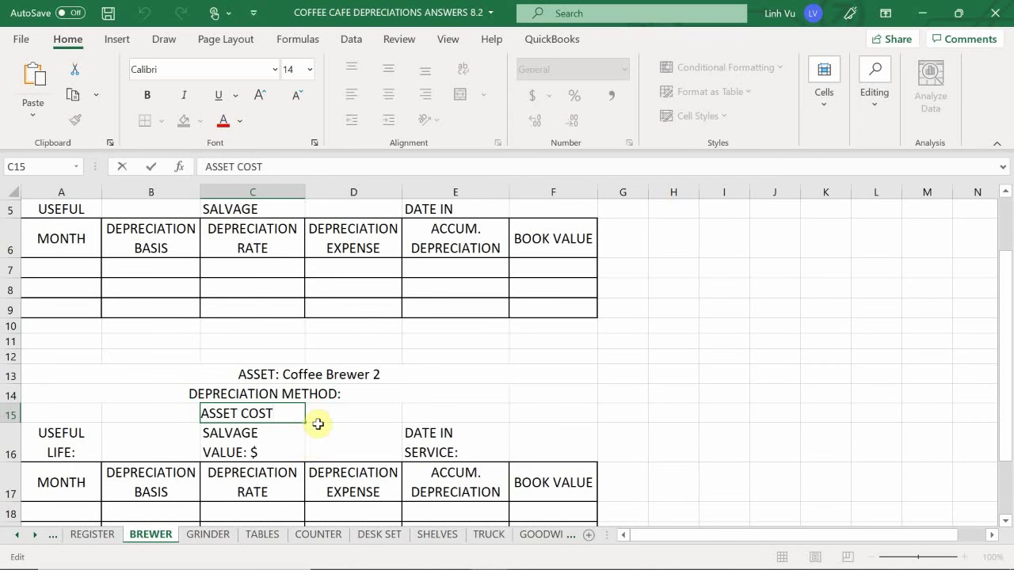
type("DSK")
key("Return")
scroll(256, 230, "up", 1)
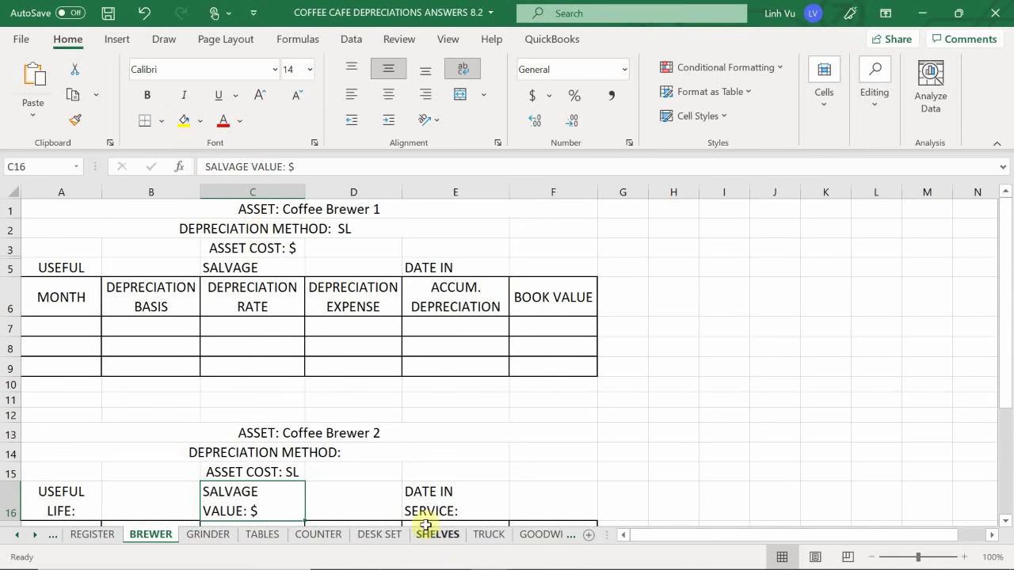
mouse_move(373, 554)
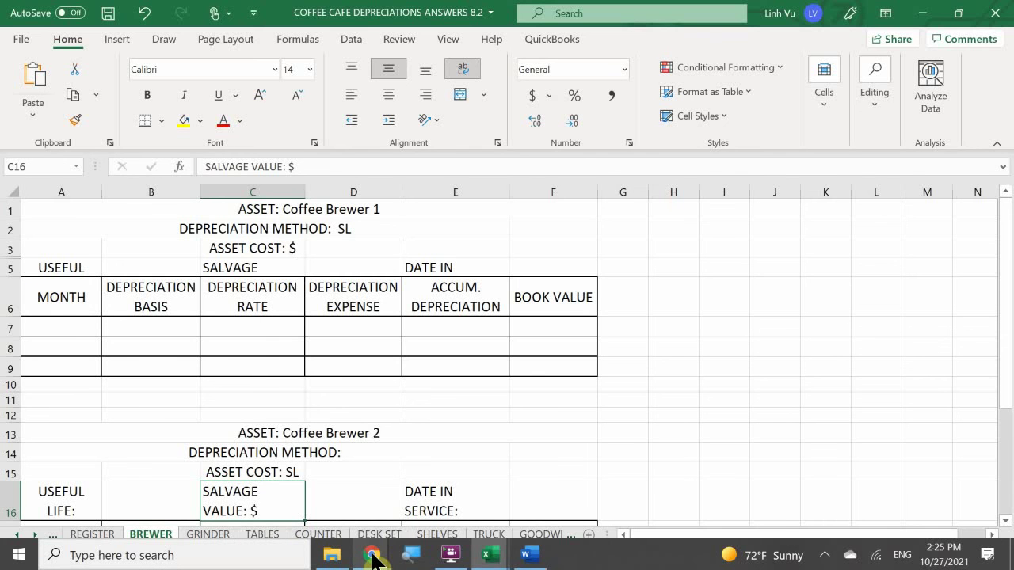
In the browser, return to the class's Classwork list and expand the Ch 11 materials.
left_click(324, 500)
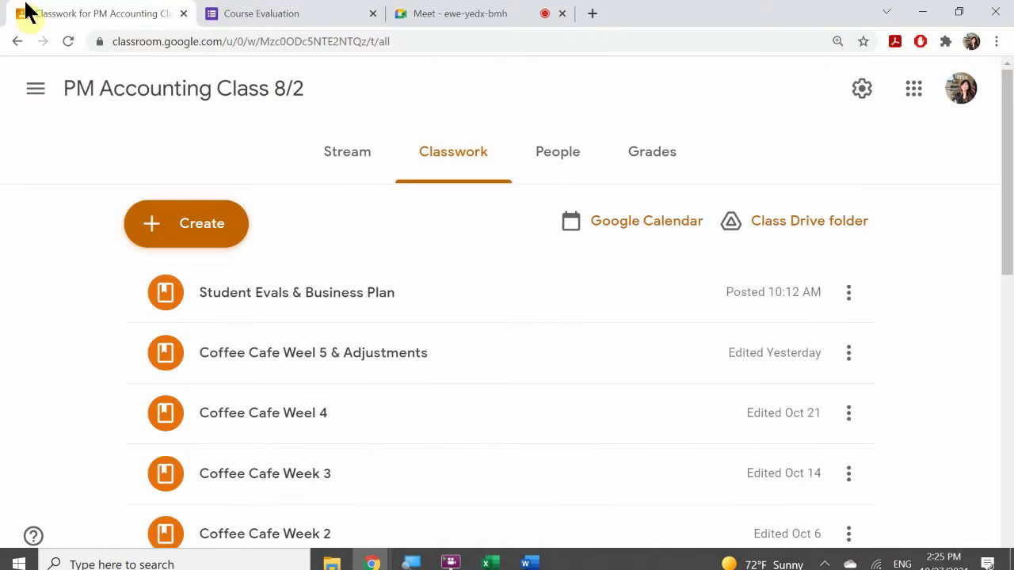
left_click(242, 19)
left_click(79, 16)
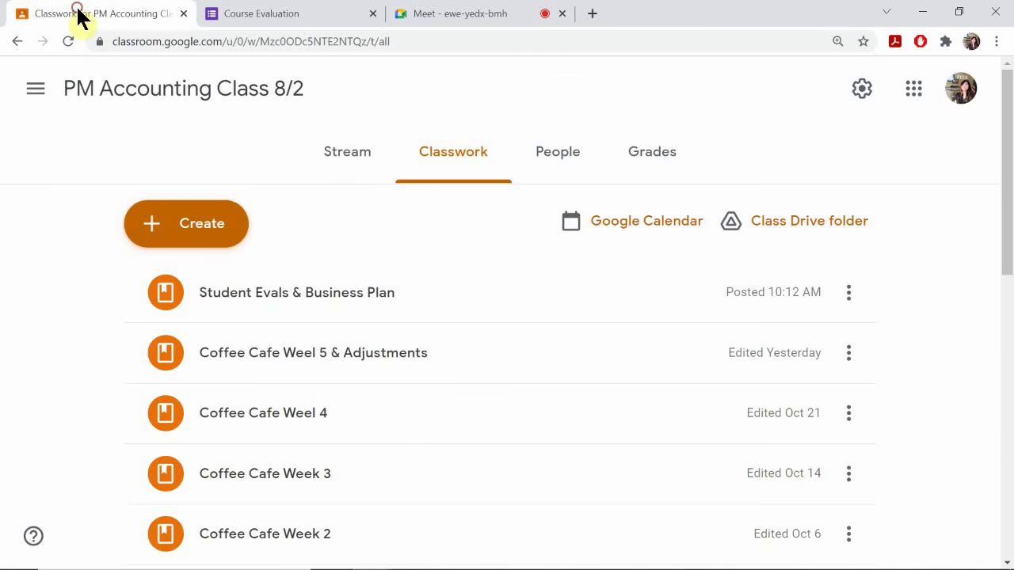
scroll(315, 321, "down", 4)
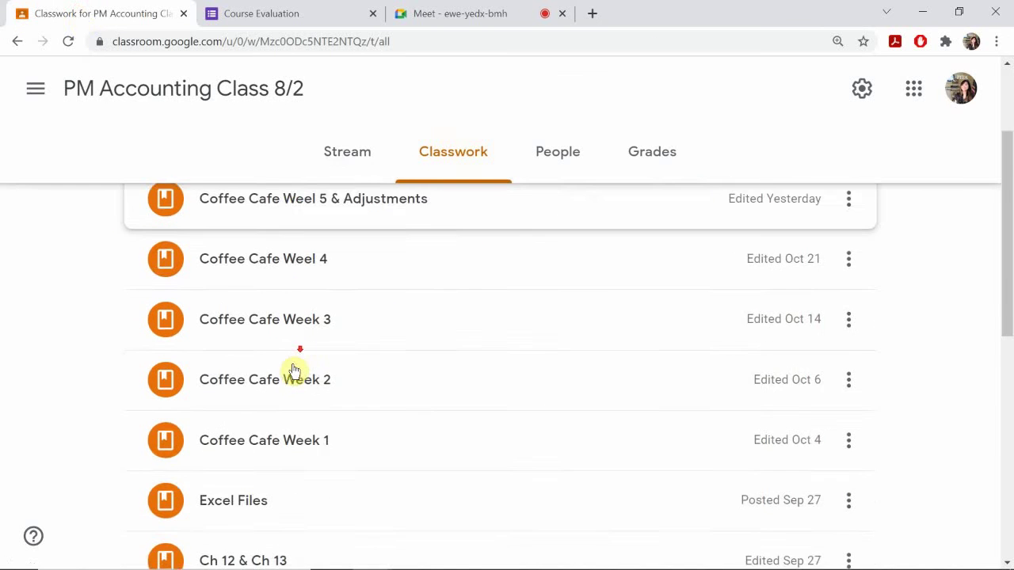
scroll(297, 374, "down", 5)
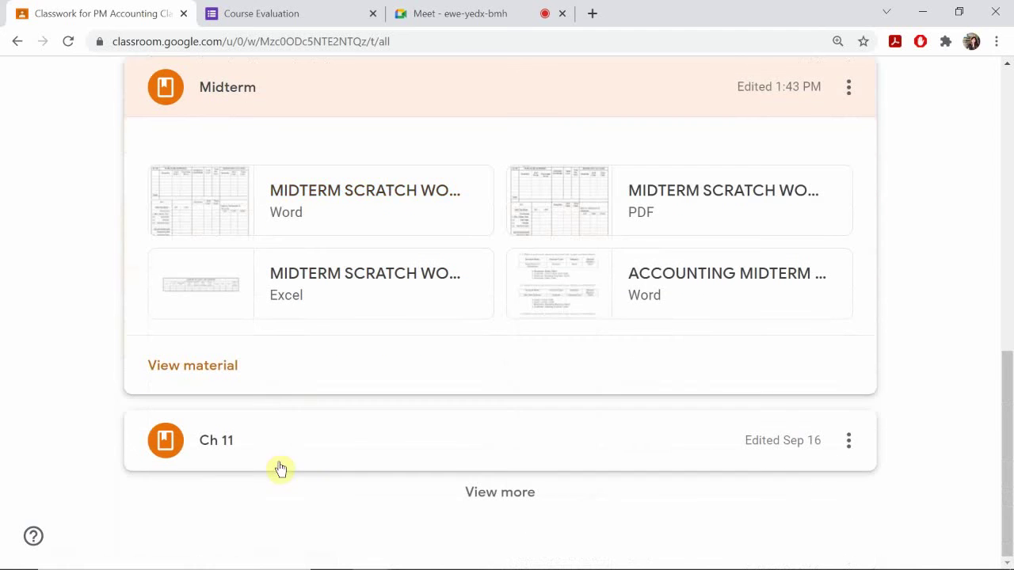
left_click(321, 459)
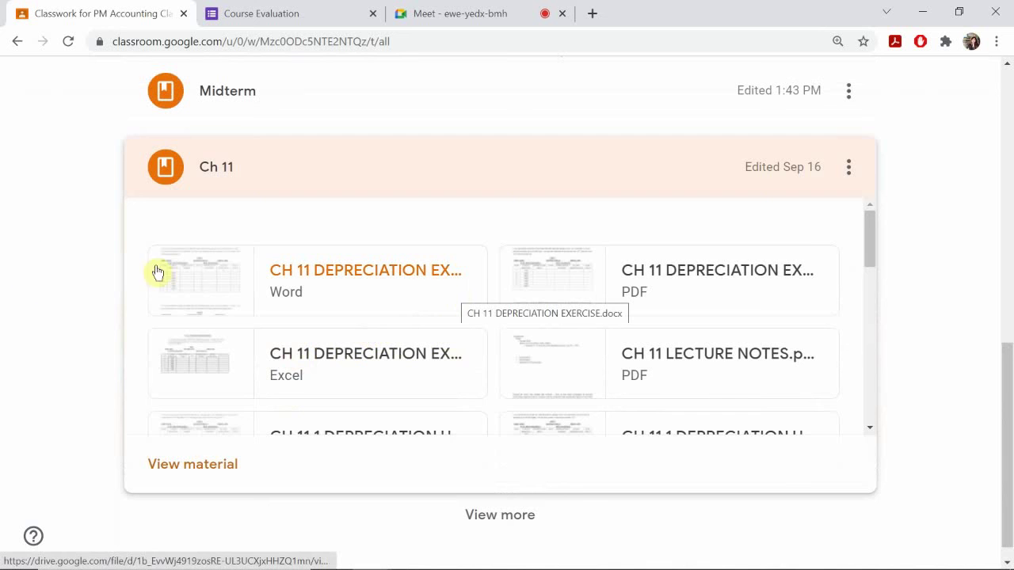
Open the CH 11.3 Depreciation SL and amortization PDF and scroll to the Chapter 11 Review formulas.
scroll(86, 294, "down", 1)
scroll(328, 369, "down", 3)
scroll(507, 351, "down", 1)
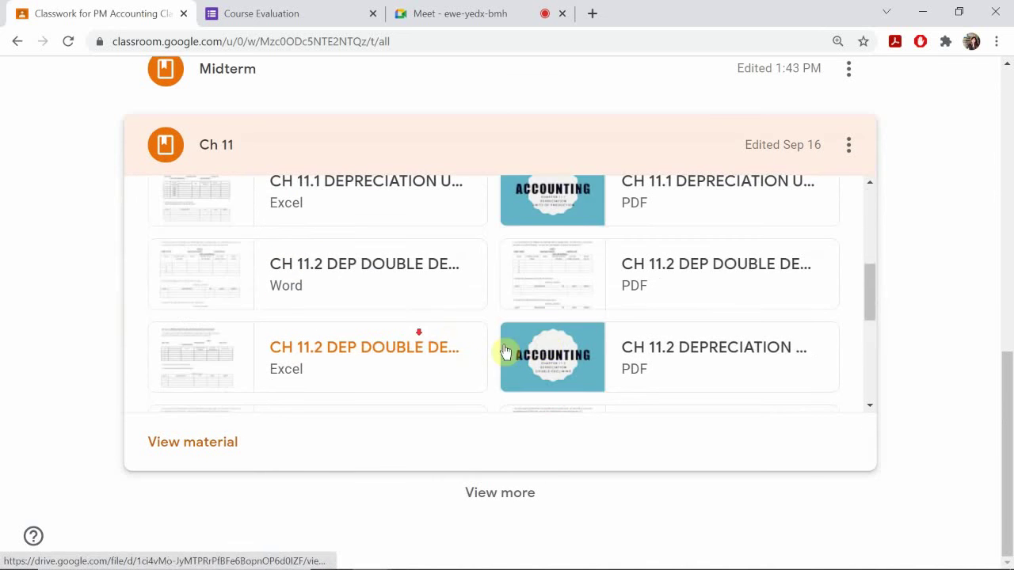
scroll(550, 346, "up", 4)
scroll(546, 345, "down", 5)
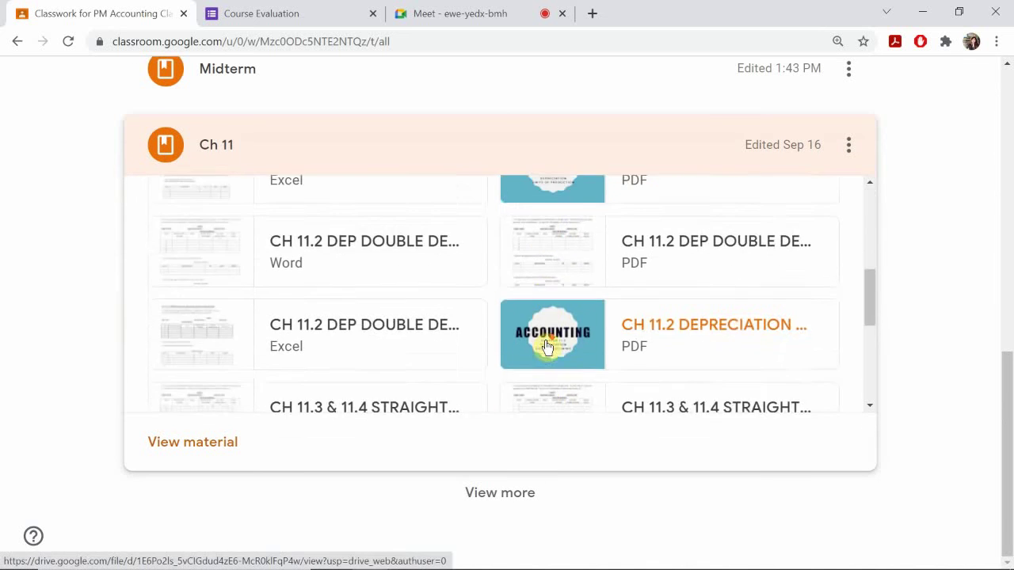
left_click(541, 308)
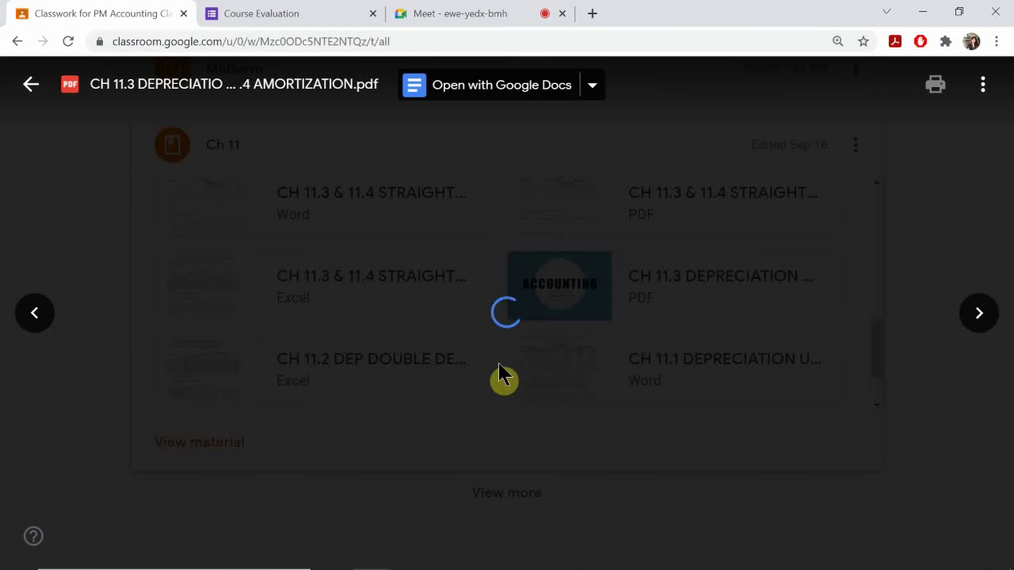
scroll(499, 364, "down", 5)
scroll(499, 363, "down", 20)
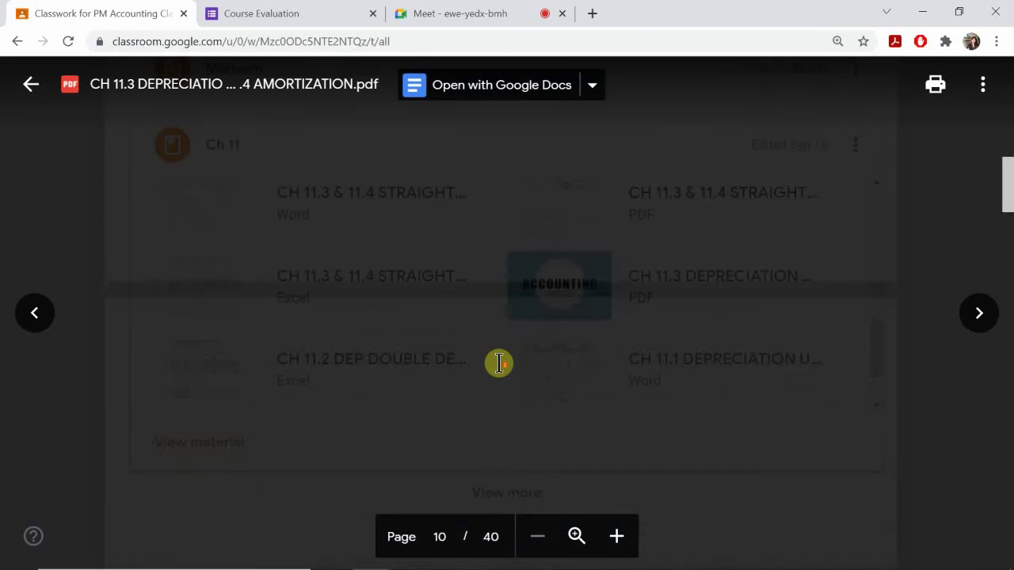
scroll(497, 364, "down", 15)
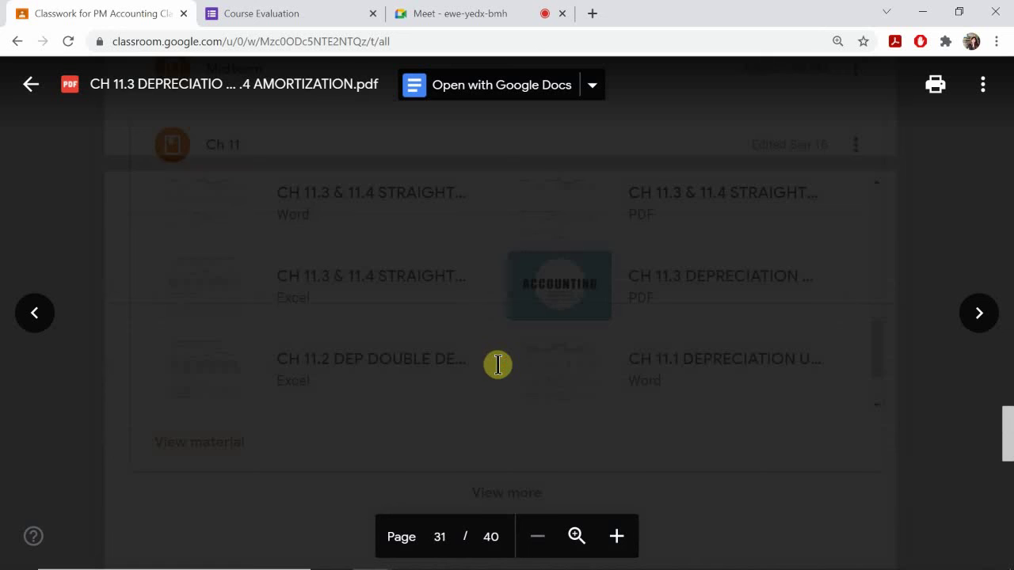
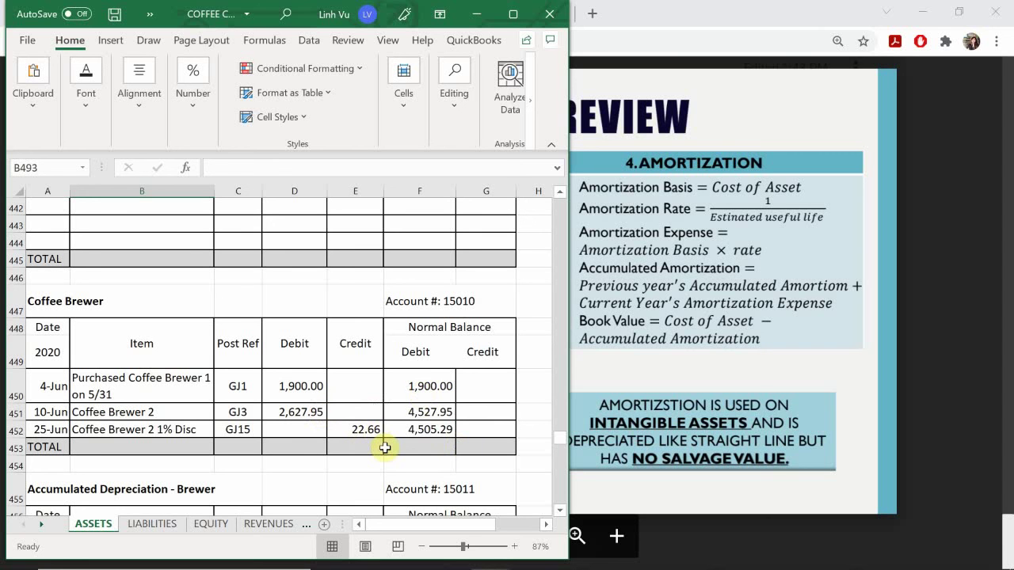
Enter =D451-E452 in H452 to get Coffee Brewer 2's net cost of 2,605.29.
left_click(531, 430)
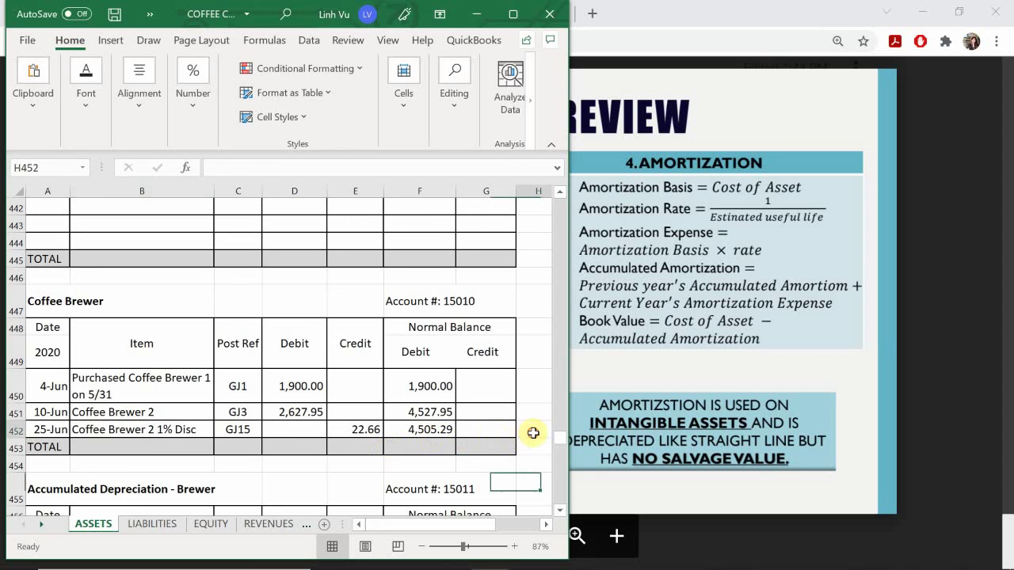
mouse_move(876, 554)
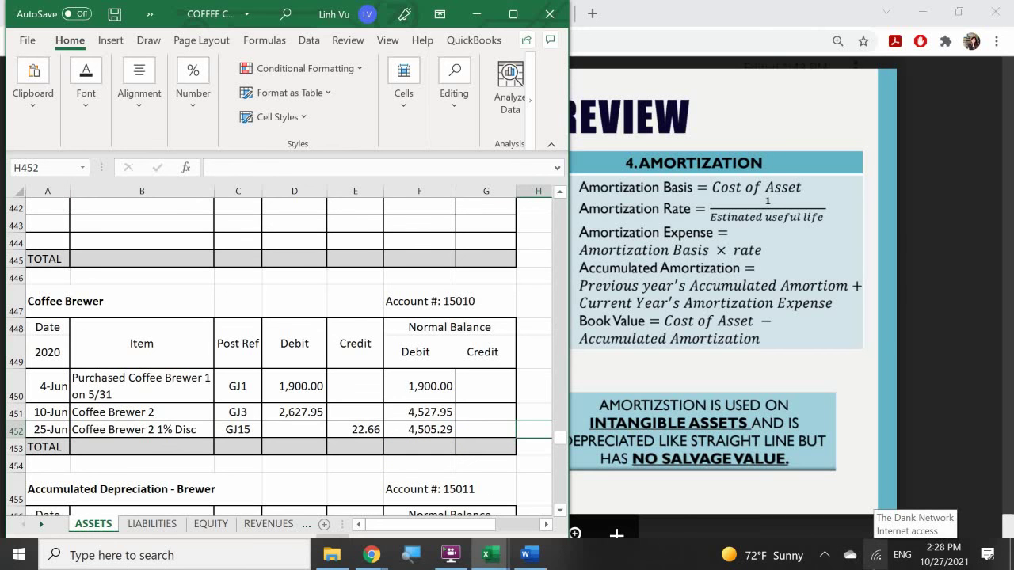
type("=")
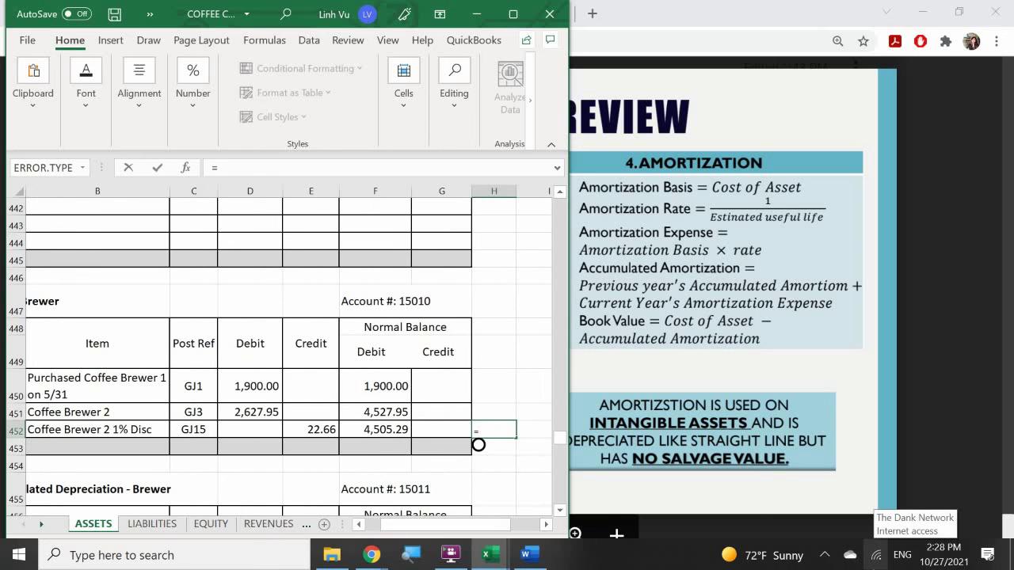
key("Left")
key("Left")
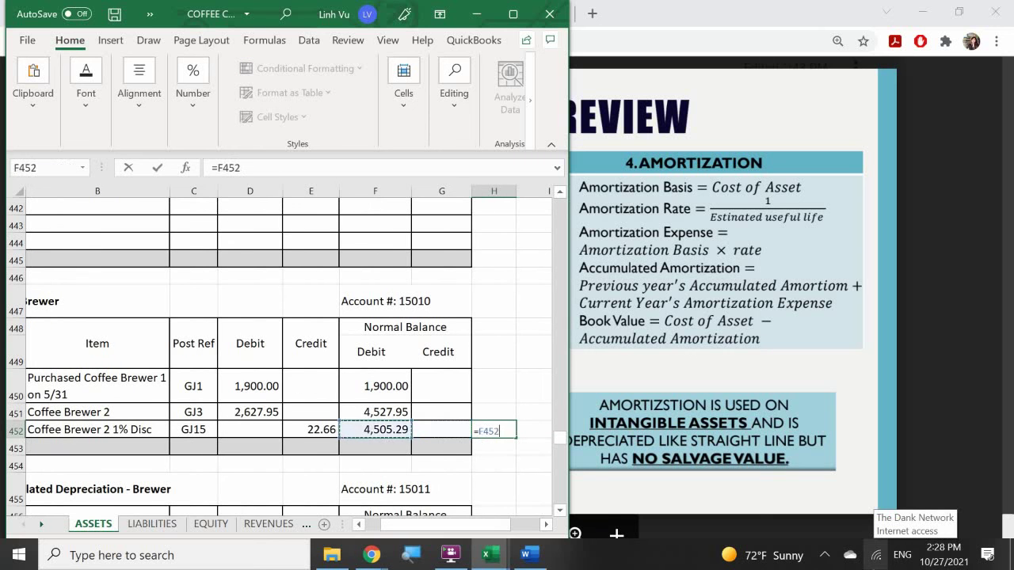
key("Left")
key("Up")
key("Left")
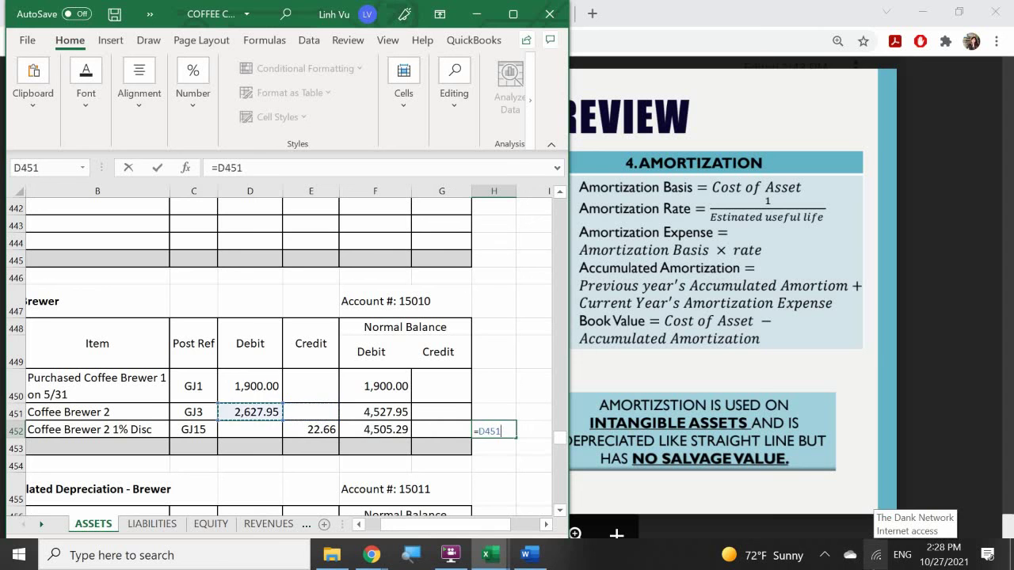
type("-")
key("Left")
key("Left")
key("Left")
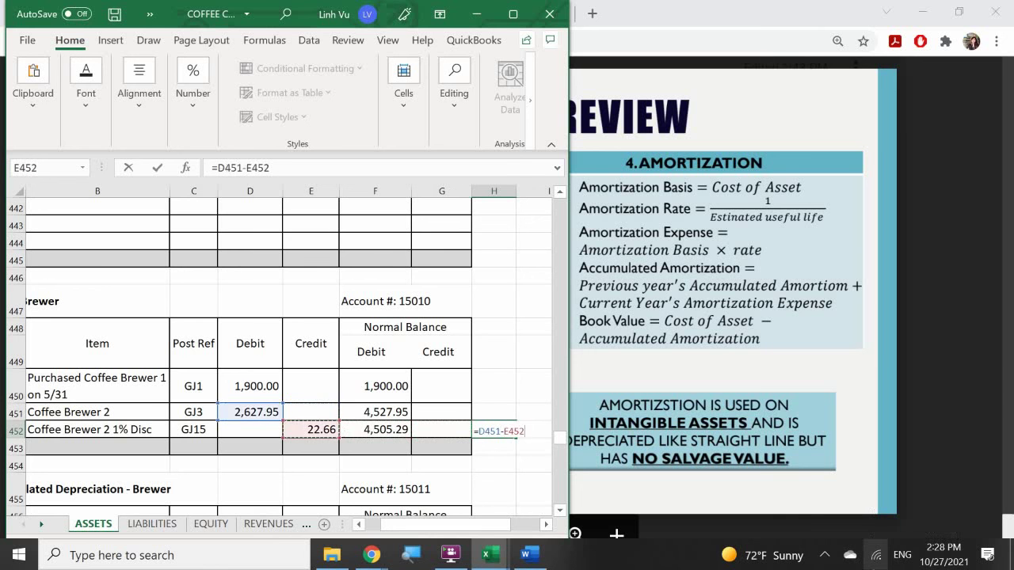
key("Return")
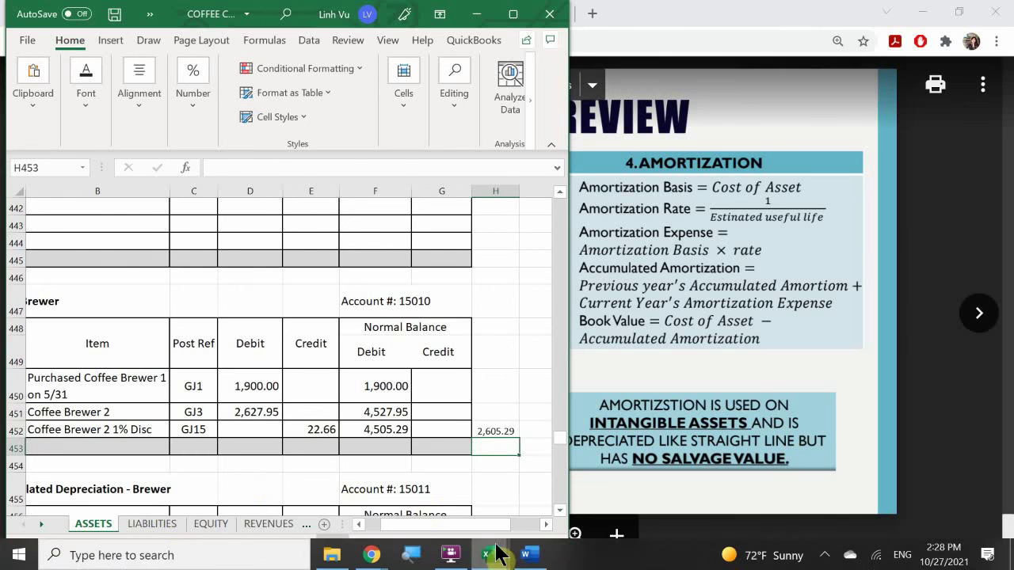
In the depreciation workbook, enter 1900 as Coffee Brewer 1's asset cost in D3.
mouse_move(490, 554)
left_click(753, 493)
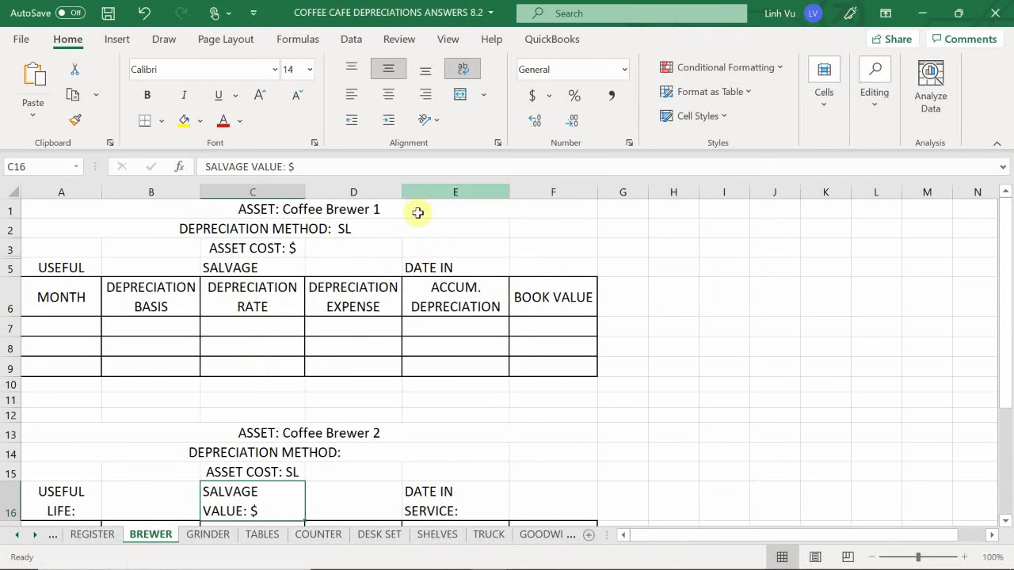
left_click(326, 249)
type("1900")
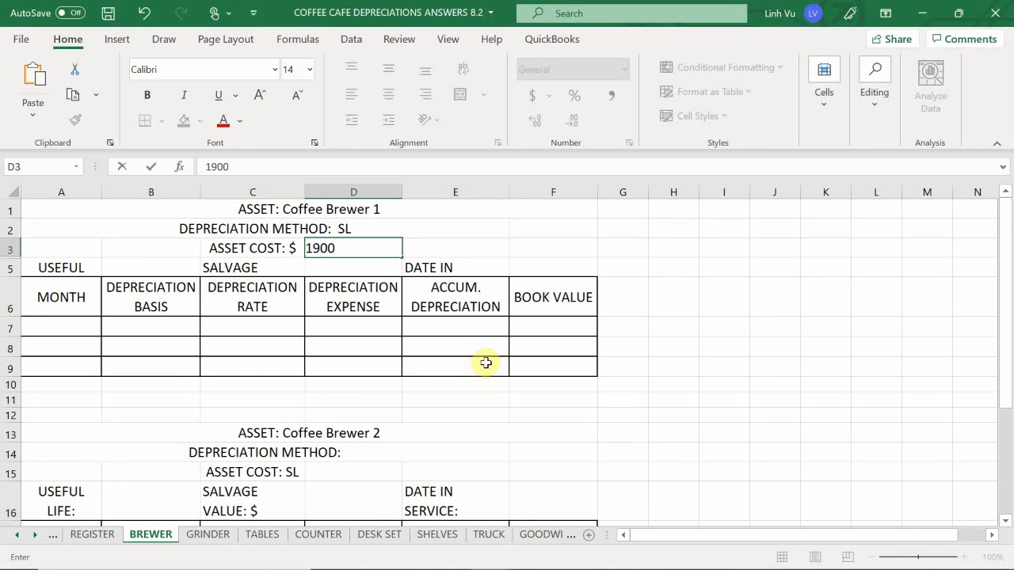
key("Return")
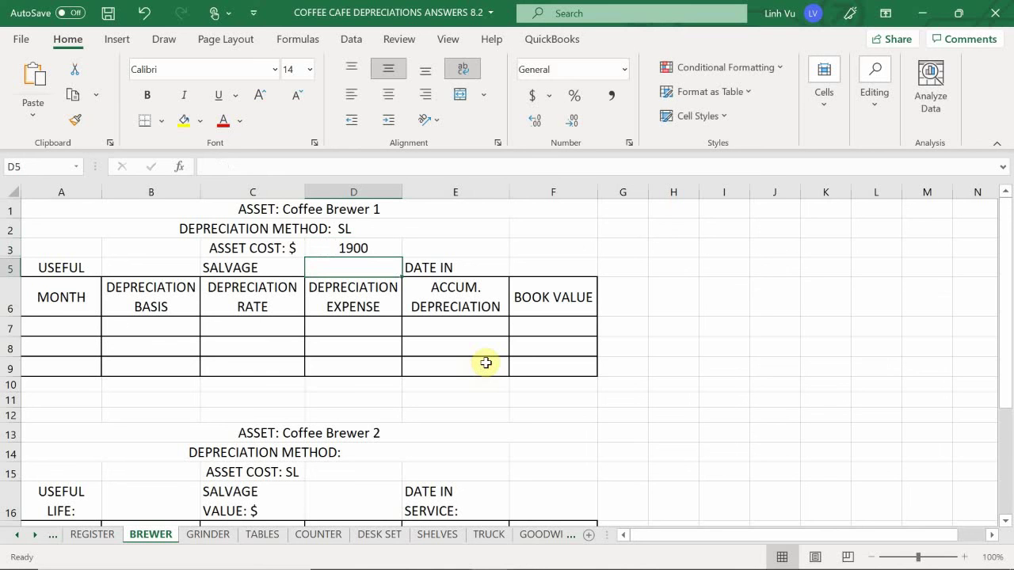
Remove the stray S from the ASSET COST label in C15.
scroll(335, 438, "down", 1)
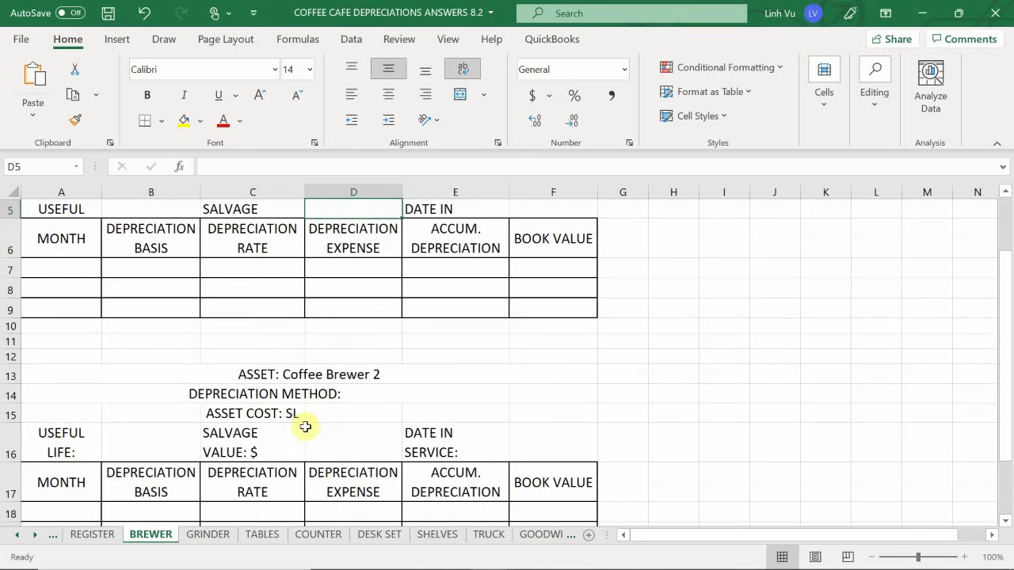
double_click(301, 428)
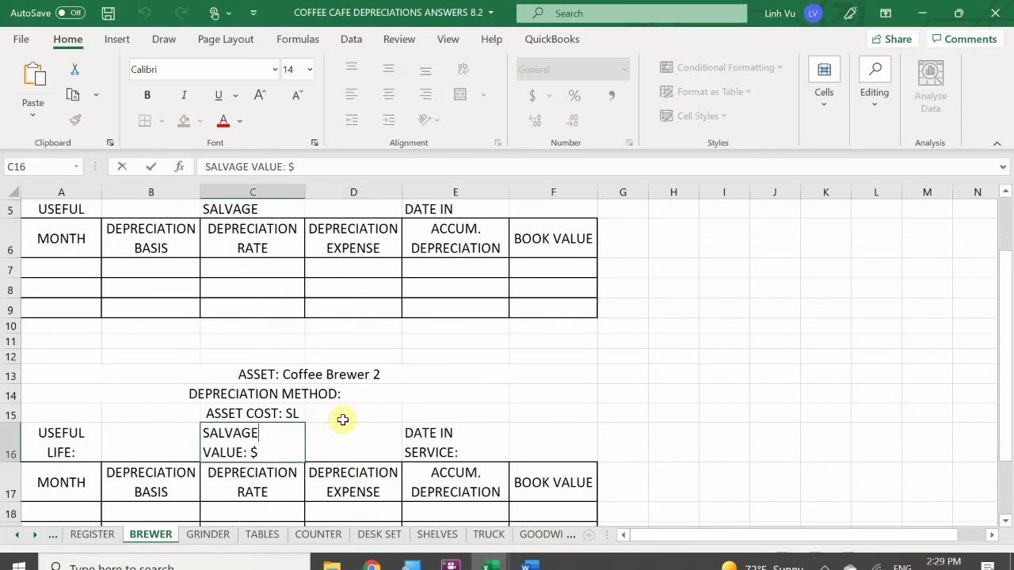
left_click(336, 414)
left_click(285, 411)
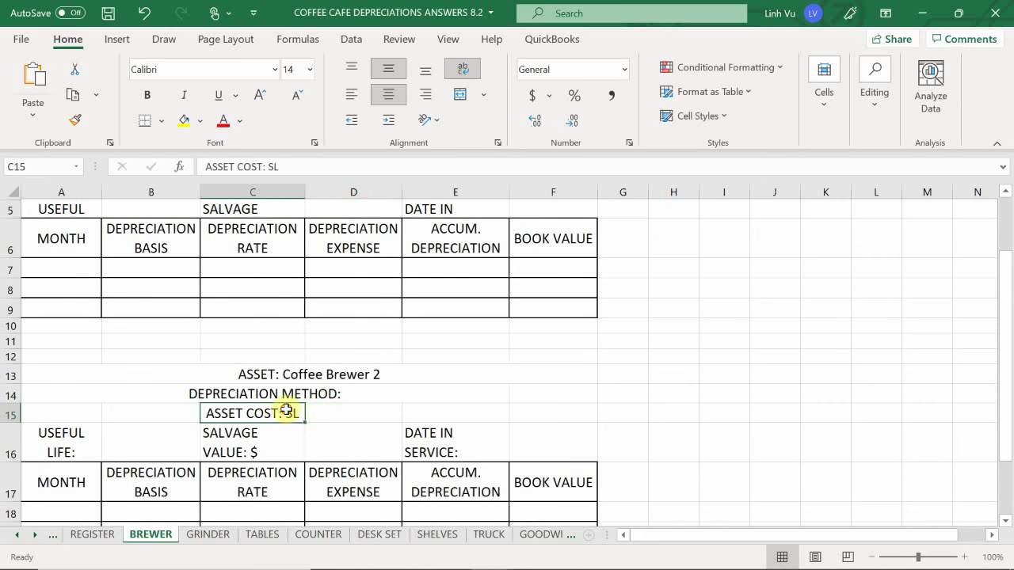
double_click(292, 412)
key("BackSpace")
key("BackSpace")
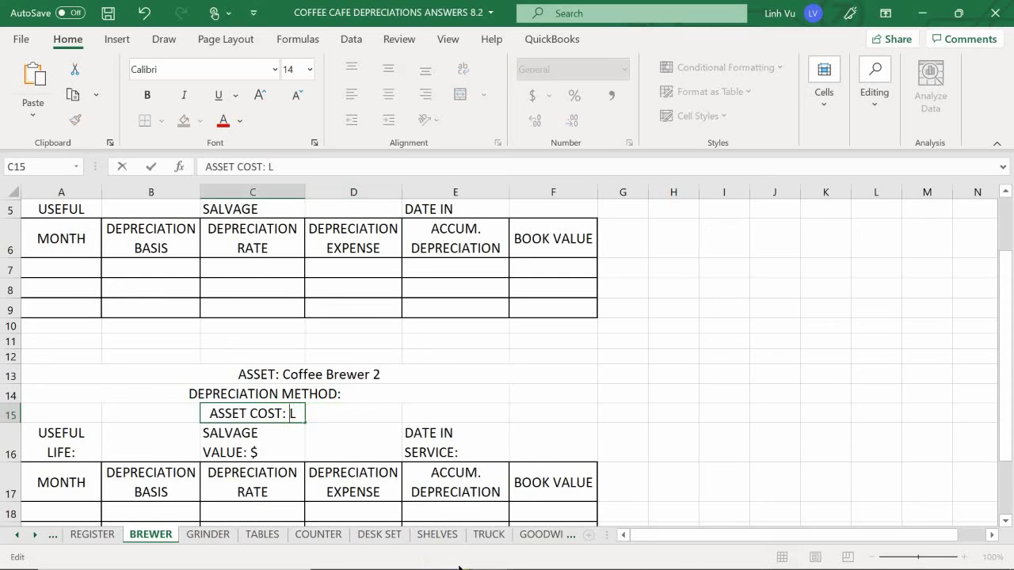
key("Return")
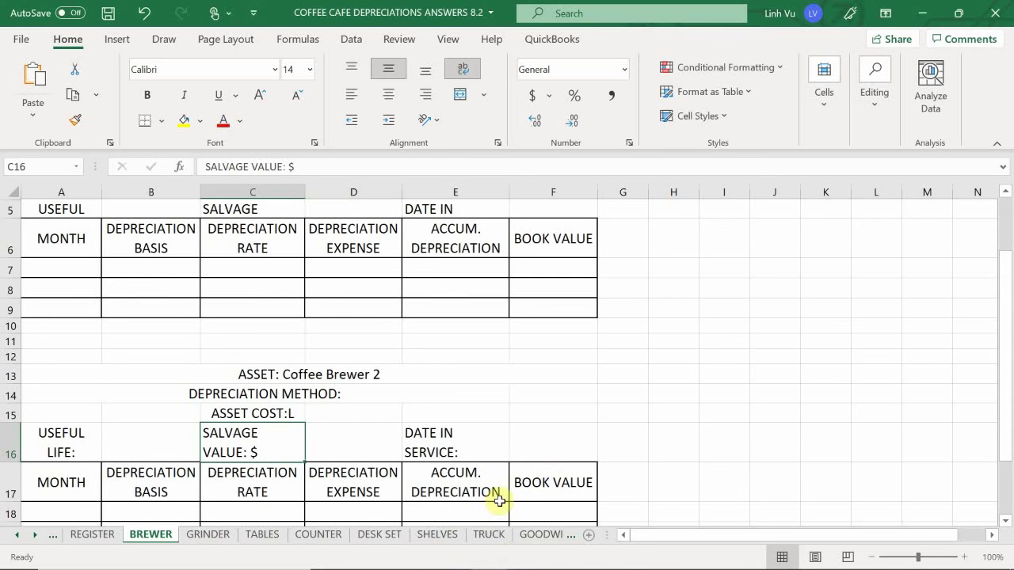
Enter 2605.29 as Coffee Brewer 2's asset cost in D15.
left_click(330, 413)
type("2605.29")
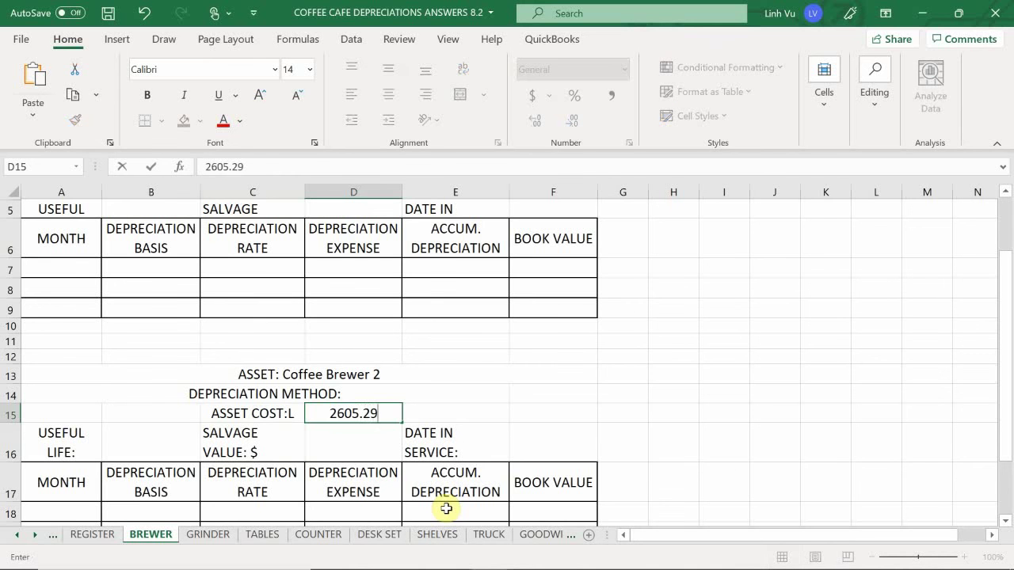
key("Return")
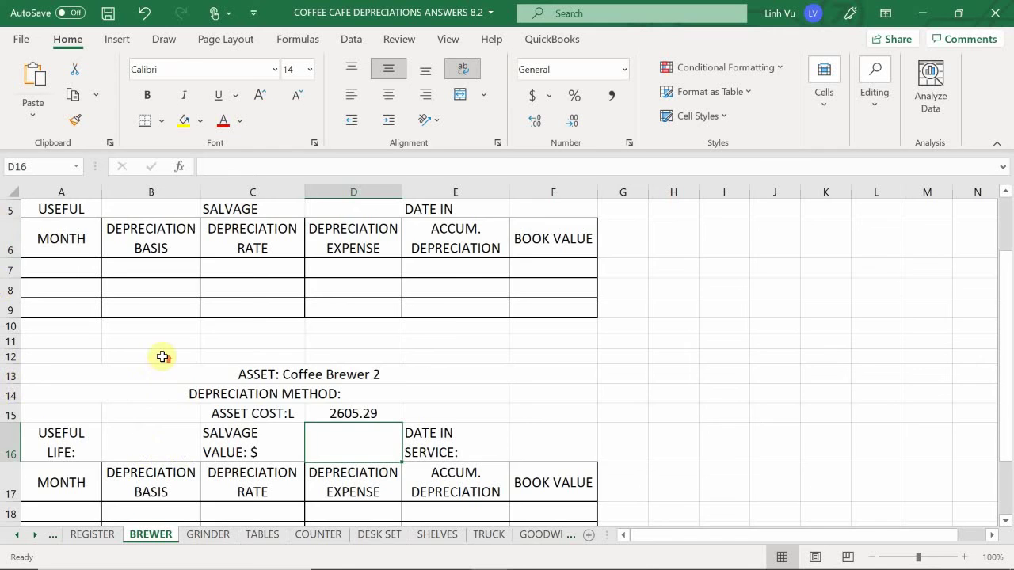
scroll(163, 356, "up", 1)
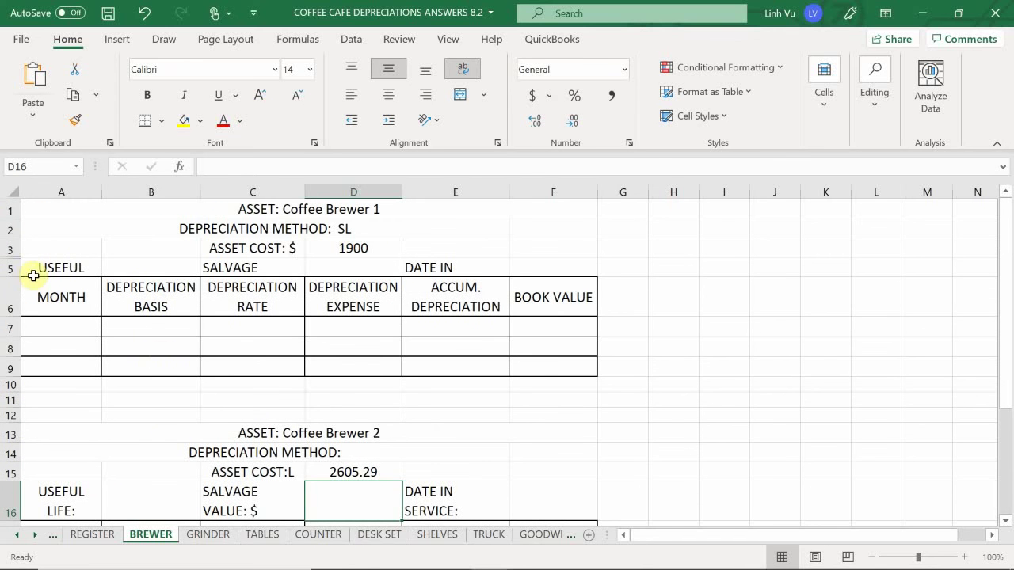
Set the salvage value to 0 for both Coffee Brewer 1 and Coffee Brewer 2.
left_click(141, 264)
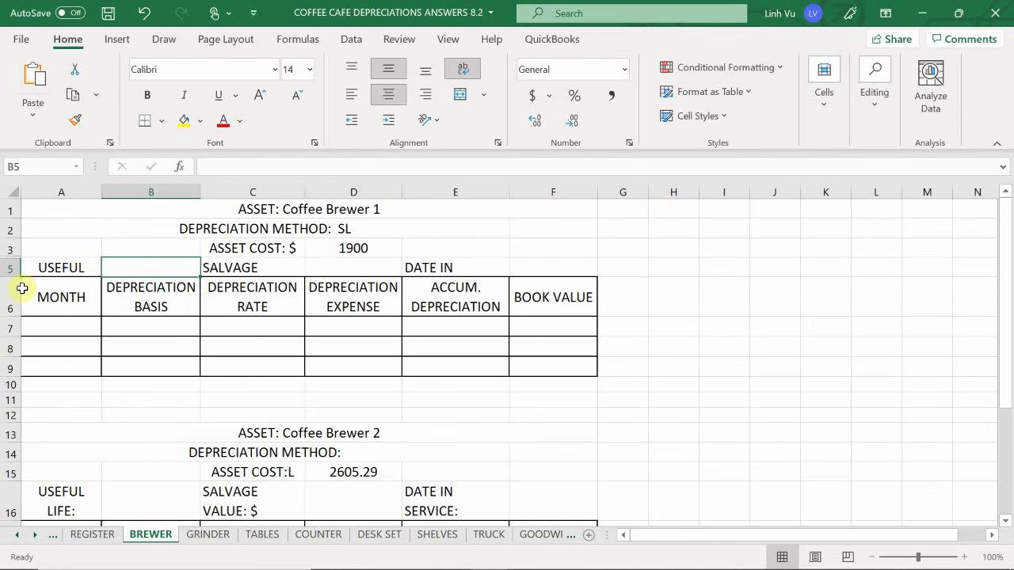
left_click(325, 267)
type("0.0")
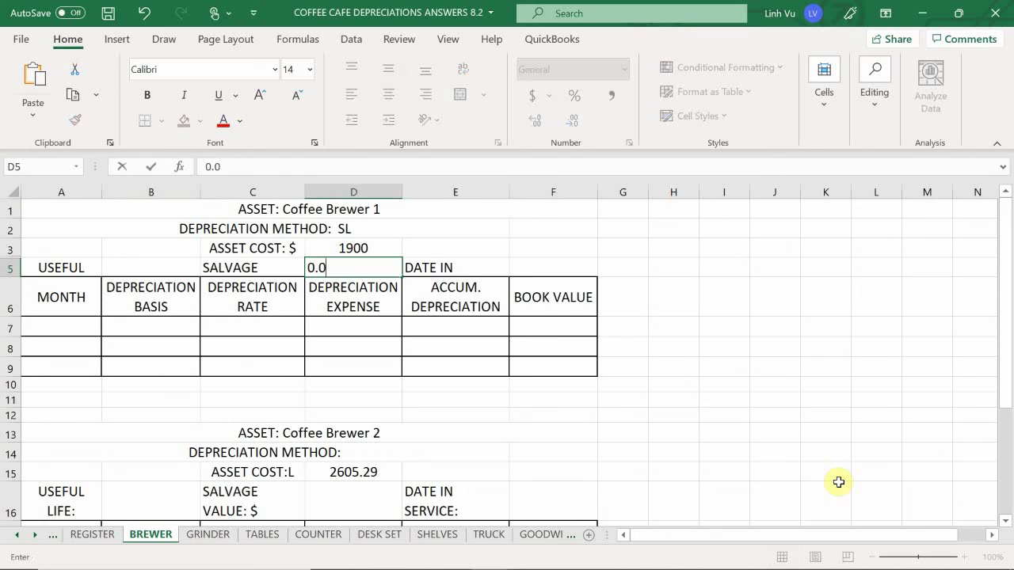
key("Return")
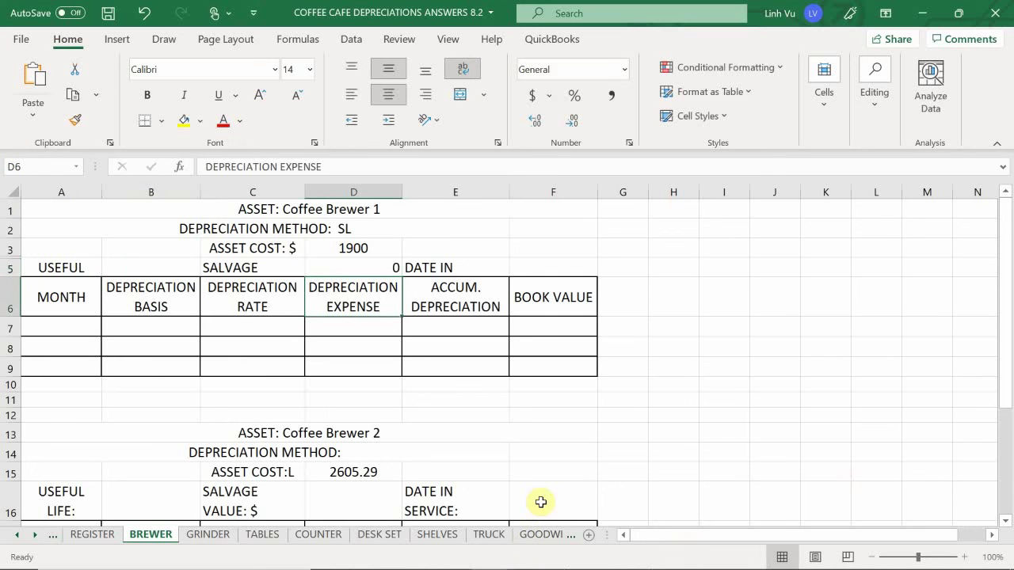
scroll(302, 497, "down", 1)
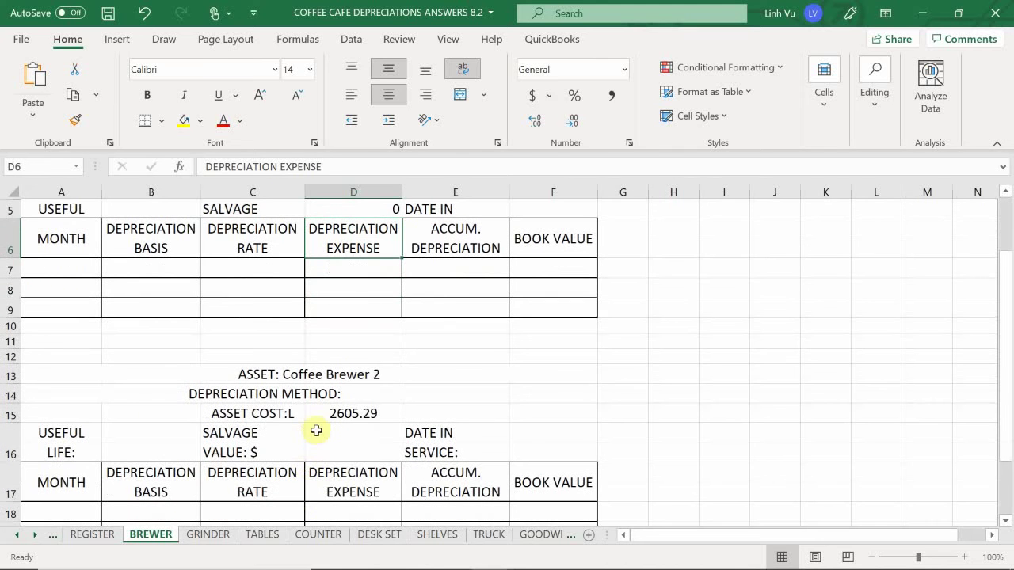
left_click(317, 432)
type("0.00")
key("Return")
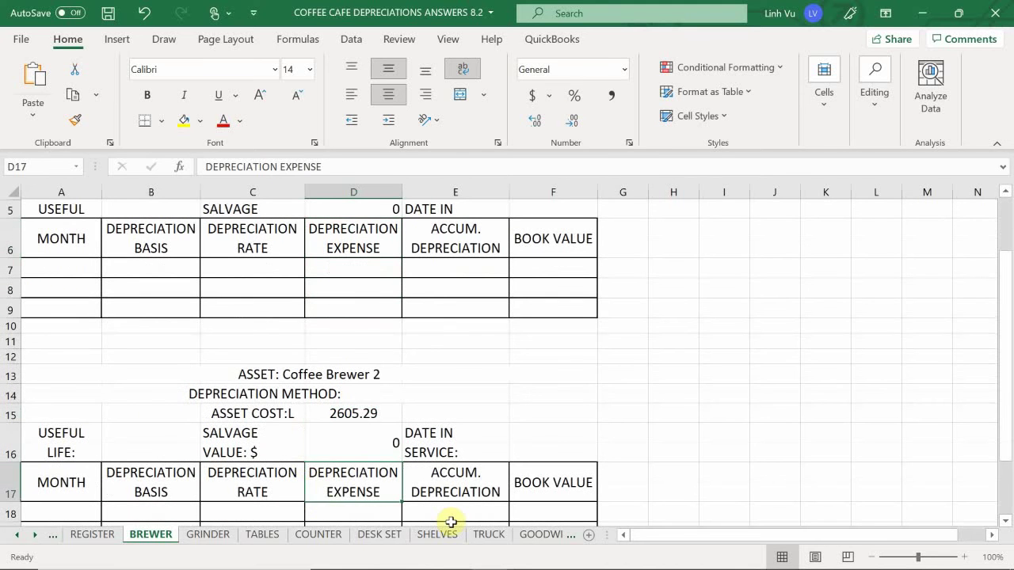
scroll(316, 482, "up", 1)
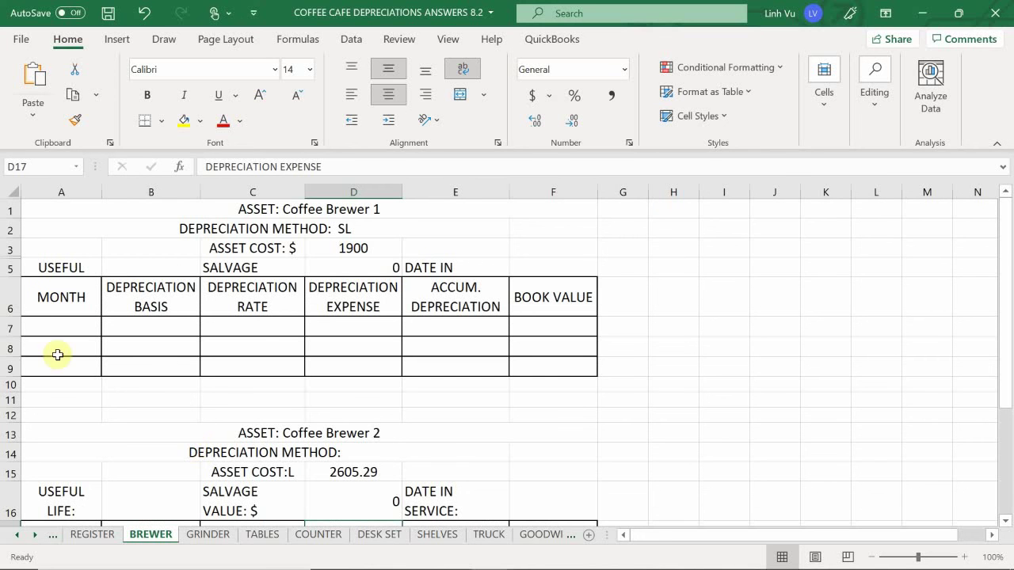
Enter the starting month in A7 (typed as JYBE) and JUNE in A18.
left_click(75, 328)
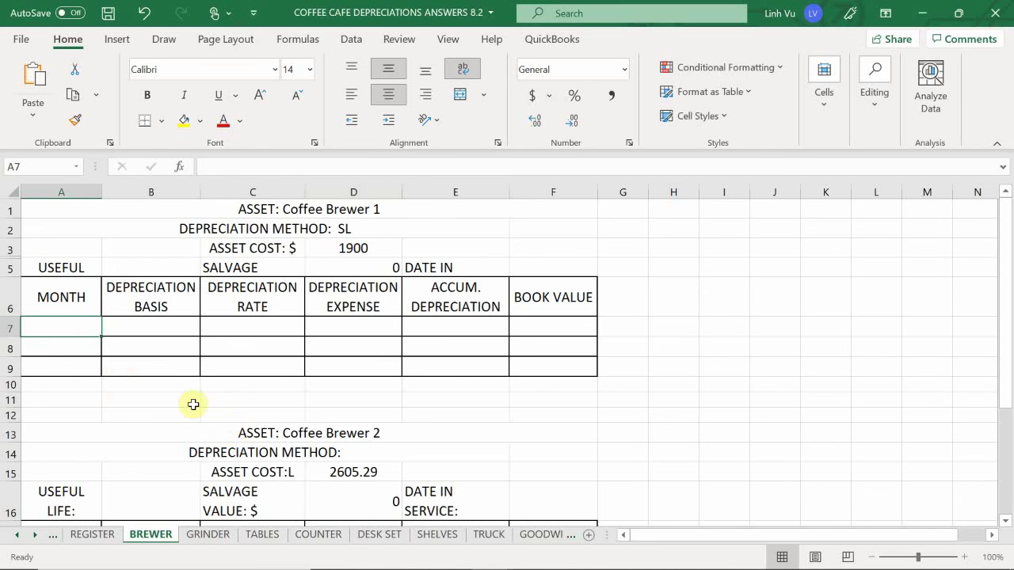
type("JYBE")
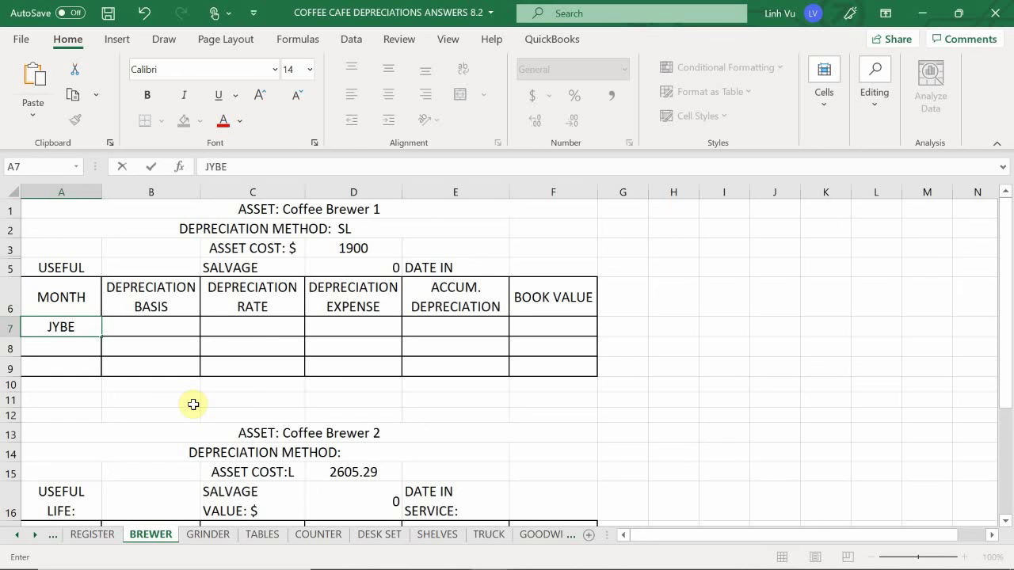
key("Return")
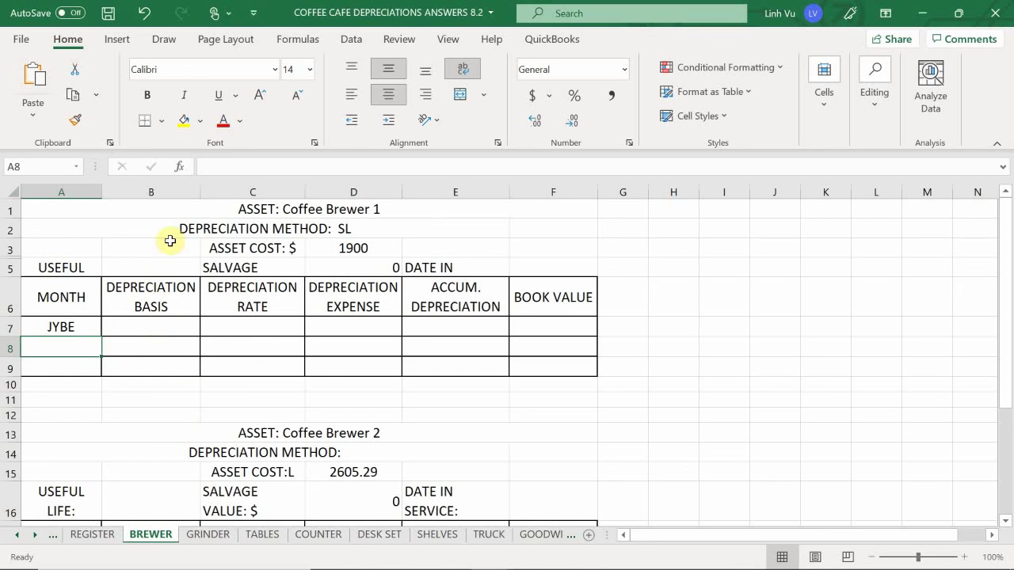
scroll(170, 239, "down", 3)
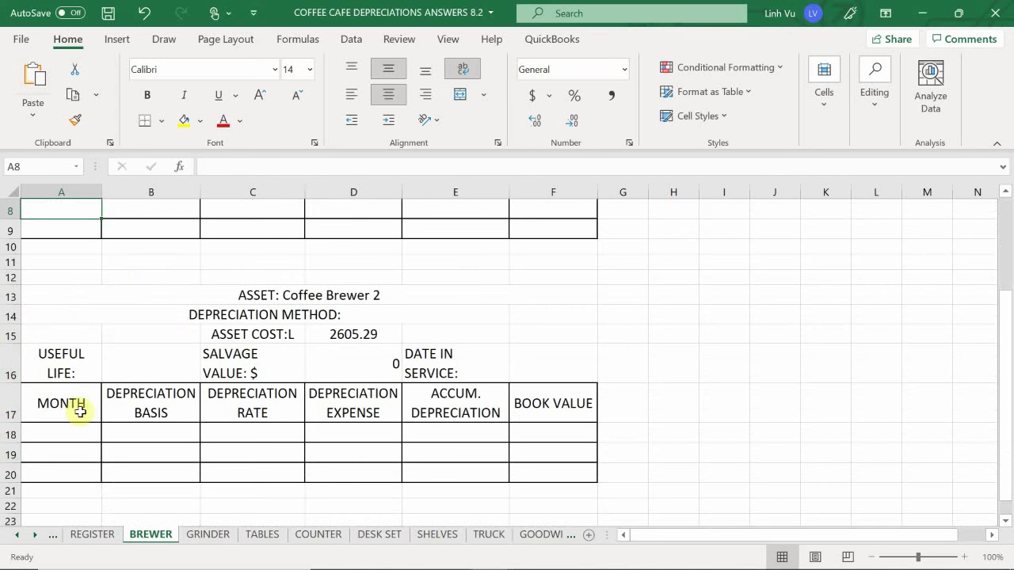
left_click(68, 434)
type("JUNE")
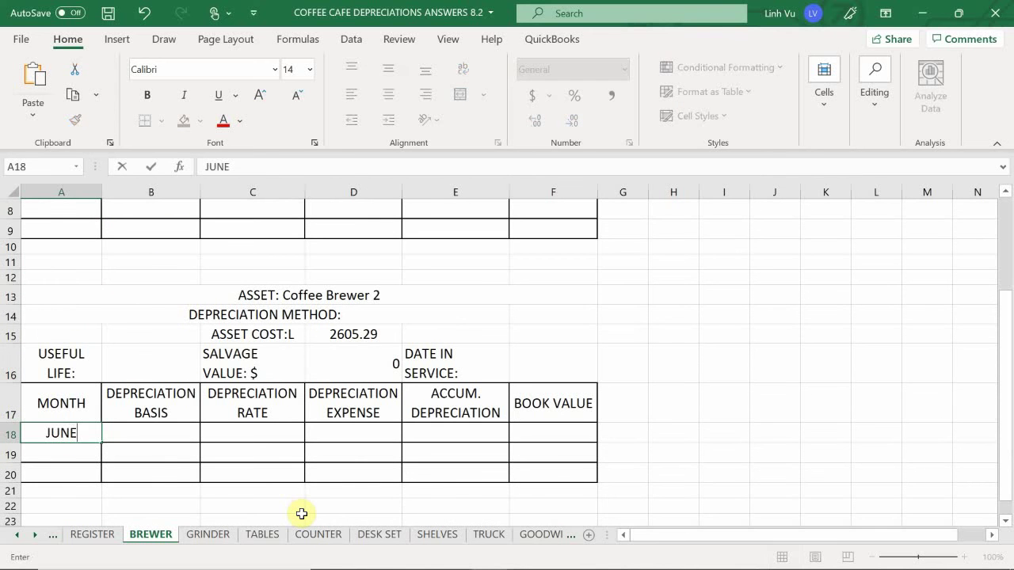
key("Return")
scroll(302, 514, "up", 3)
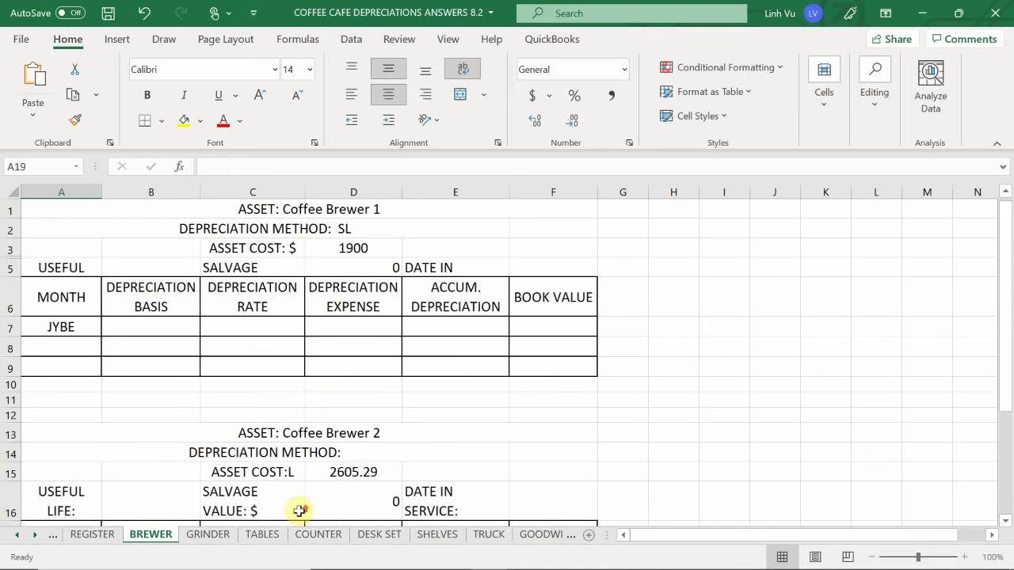
Correct the misspelled month in A7 from JYBE to JUNE.
left_click(45, 325)
key("F2")
key("BackSpace")
key("BackSpace")
key("BackSpace")
type("UNE")
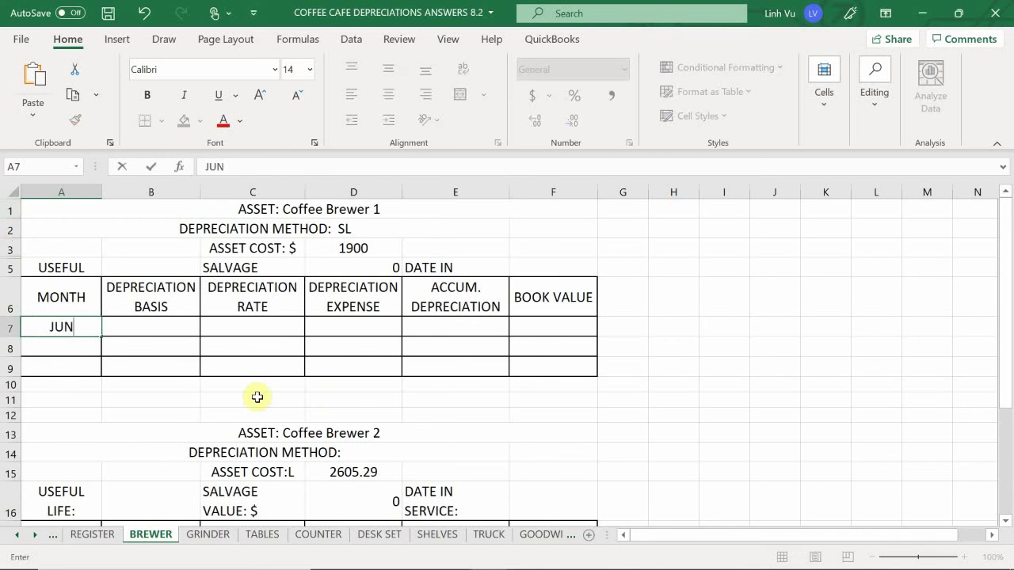
key("Up")
key("Up")
Enter useful lives of 3 in B5 and 5 in B16.
key("Right")
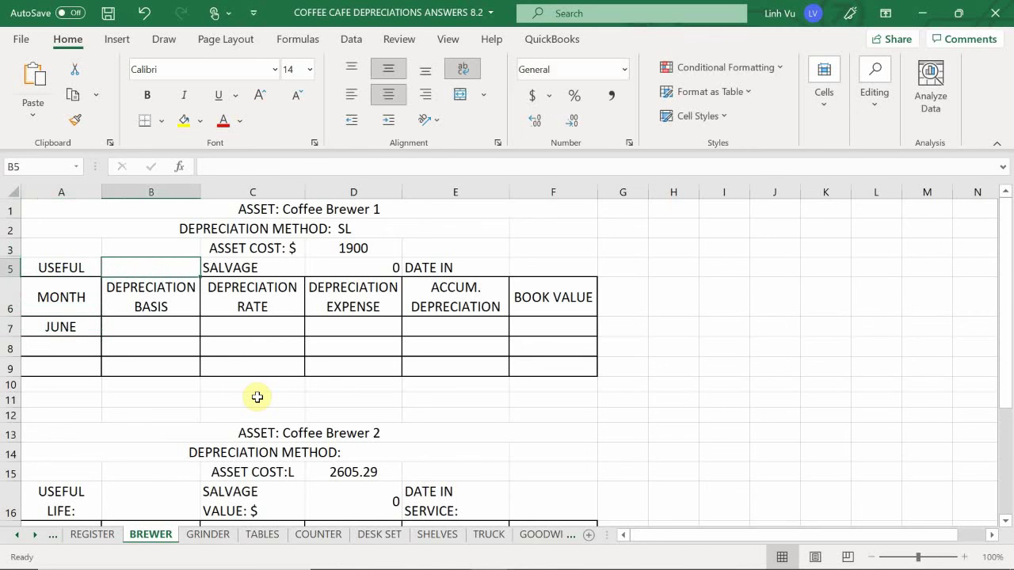
type("3")
key("Return")
key("Down")
key("Down")
key("Down")
key("Down")
key("Down")
key("Down")
key("Down")
key("Down")
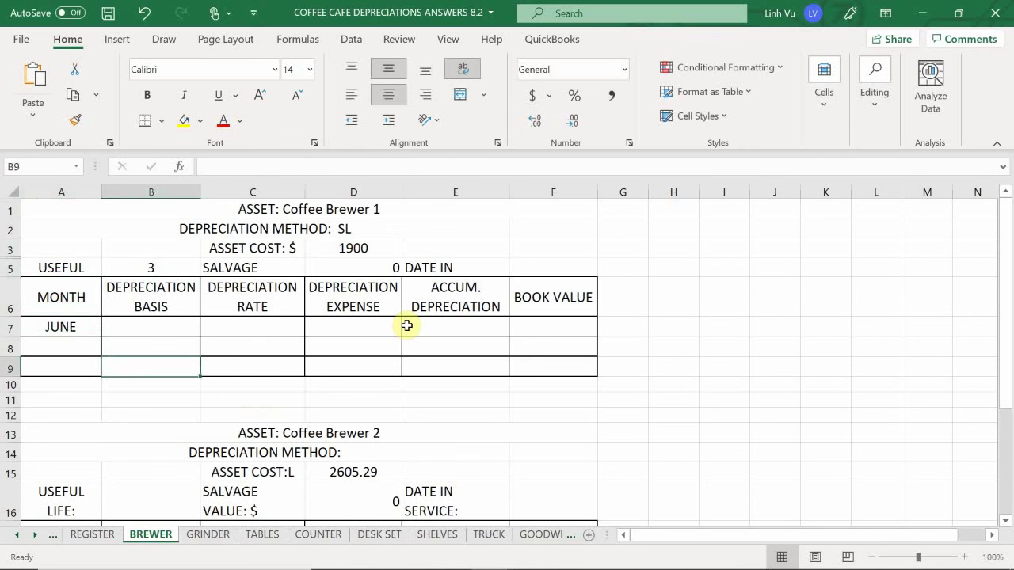
key("Down")
key("Down")
key("Right")
scroll(407, 325, "down", 1)
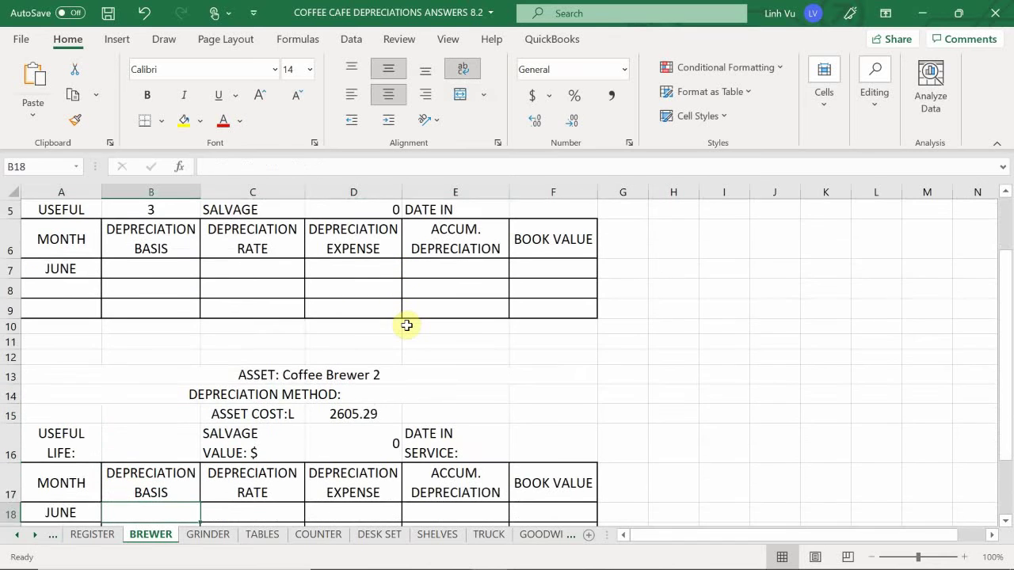
key("Down")
key("Up")
type("5")
key("Return")
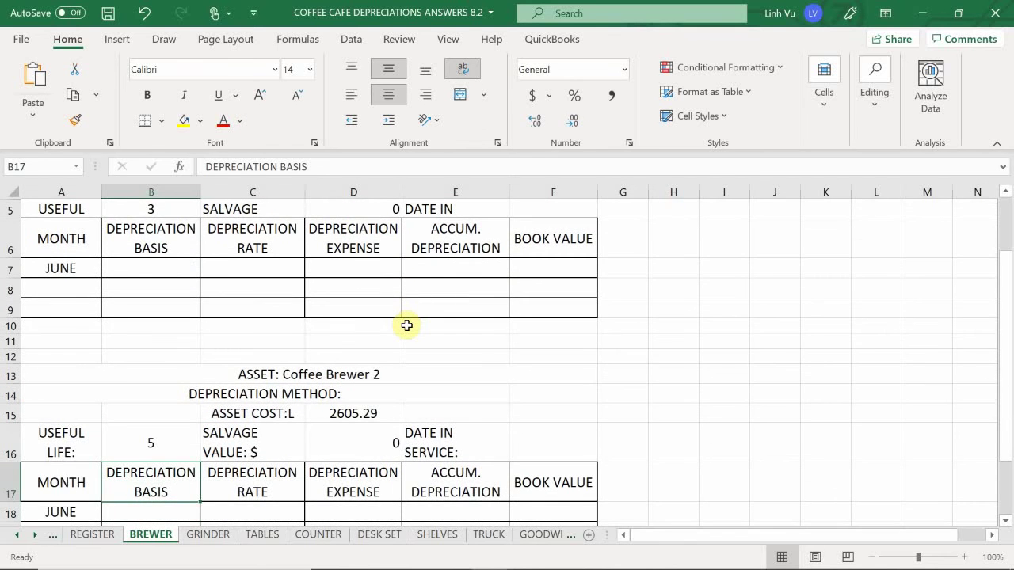
scroll(417, 283, "up", 1)
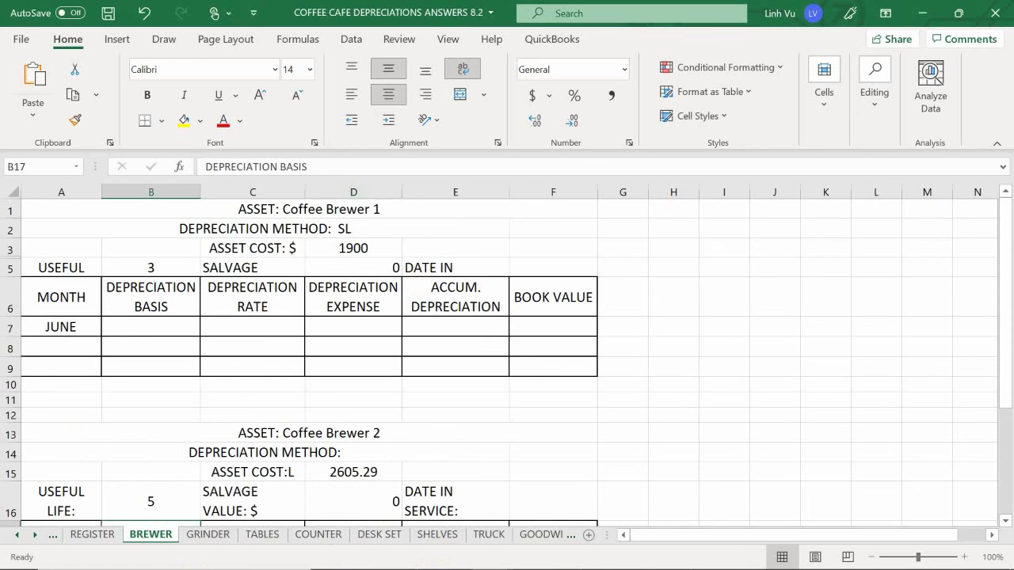
Check the ledger workbook, then enter 6/4 as Coffee Brewer 1's service date in F5.
mouse_move(491, 554)
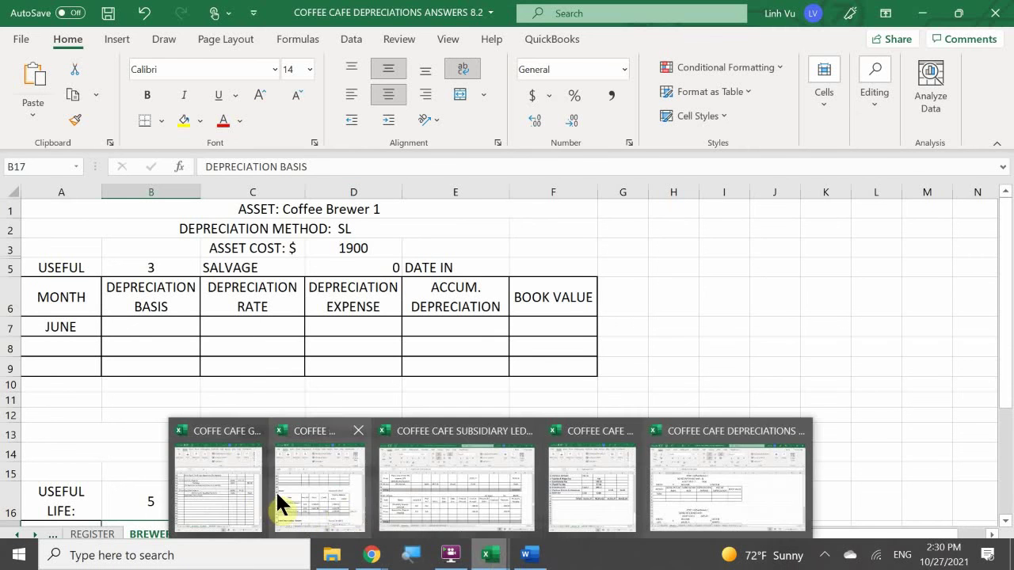
left_click(333, 496)
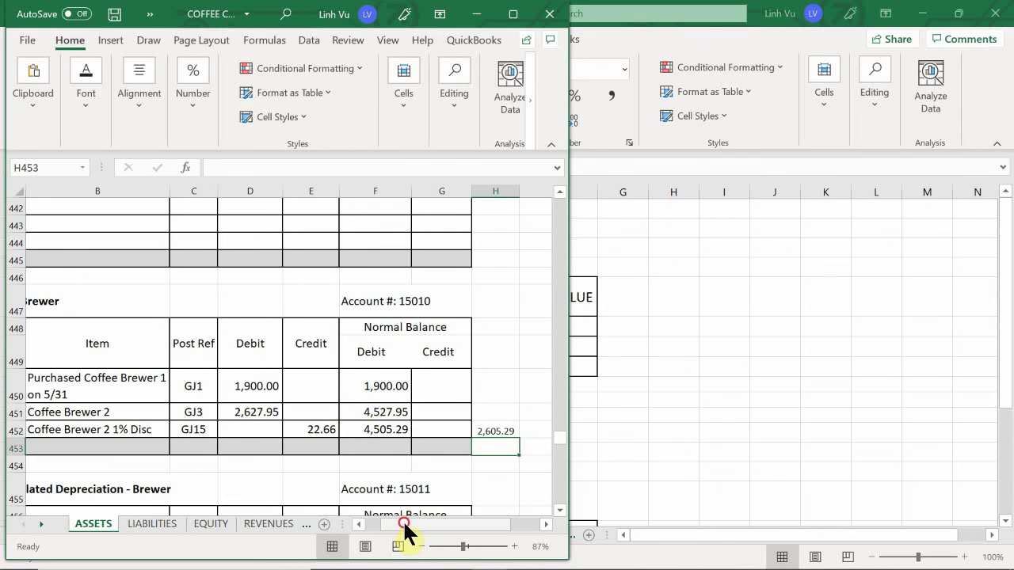
left_click_drag(406, 525, 332, 529)
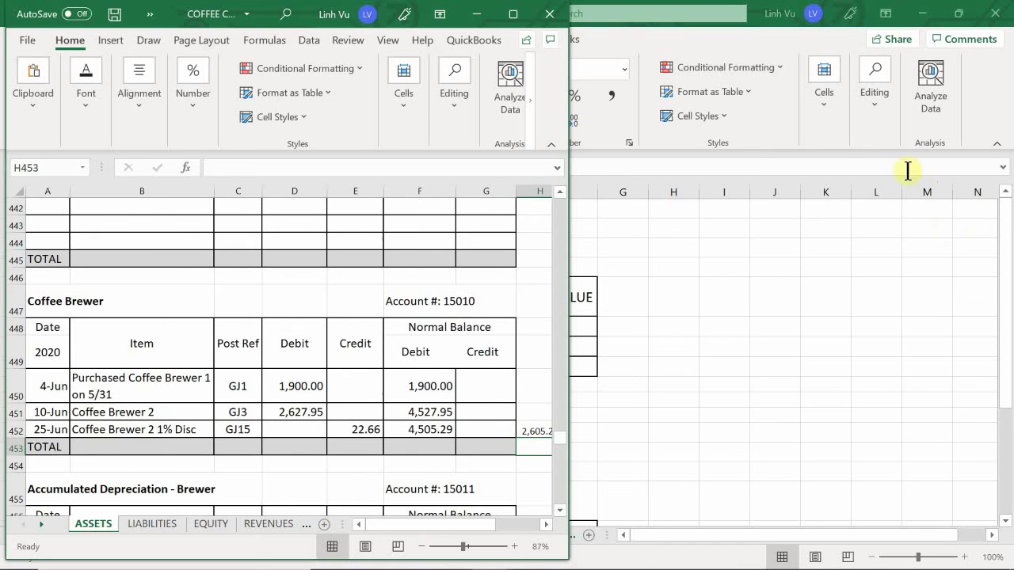
left_click(759, 267)
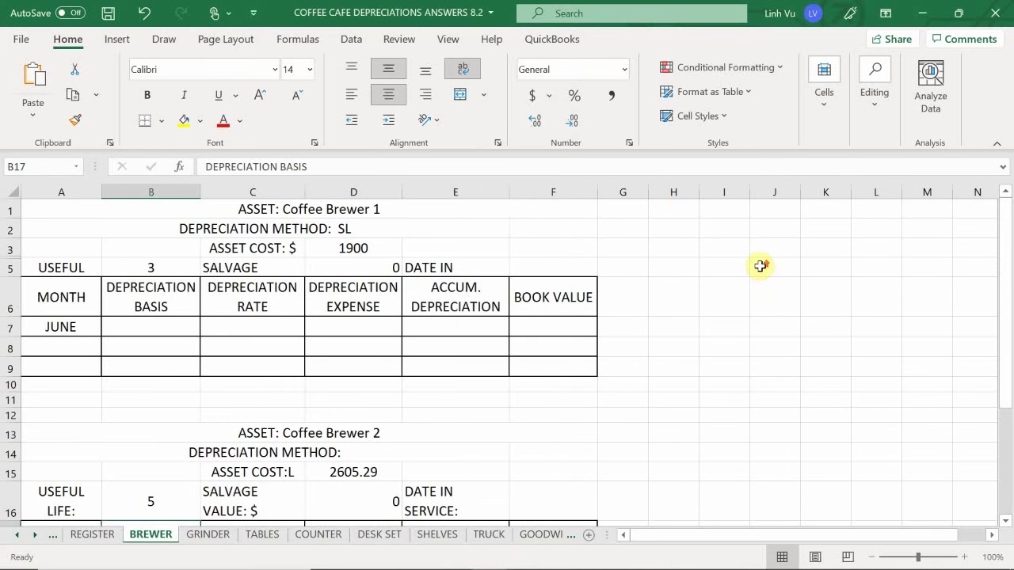
left_click(531, 264)
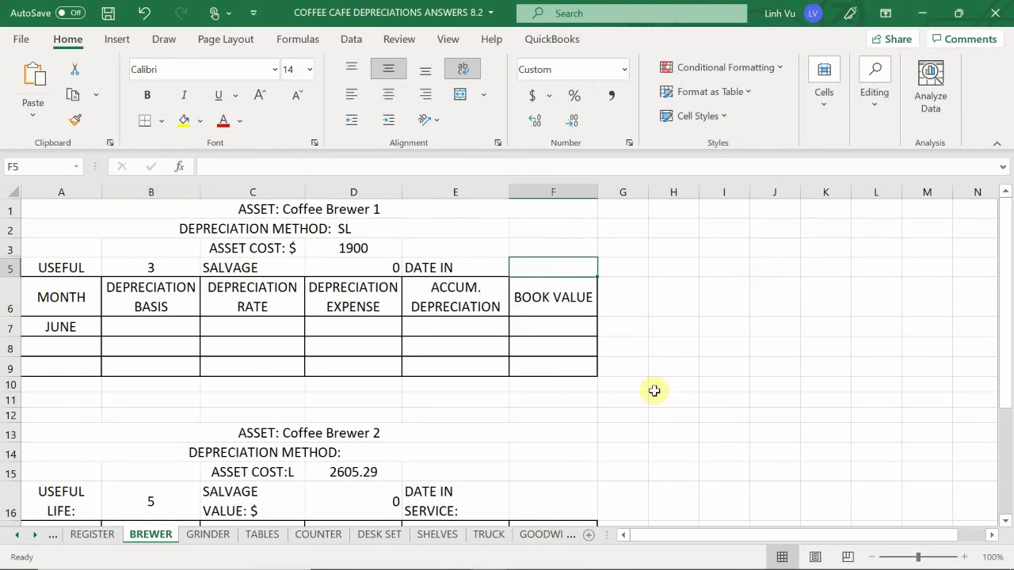
type("6/4")
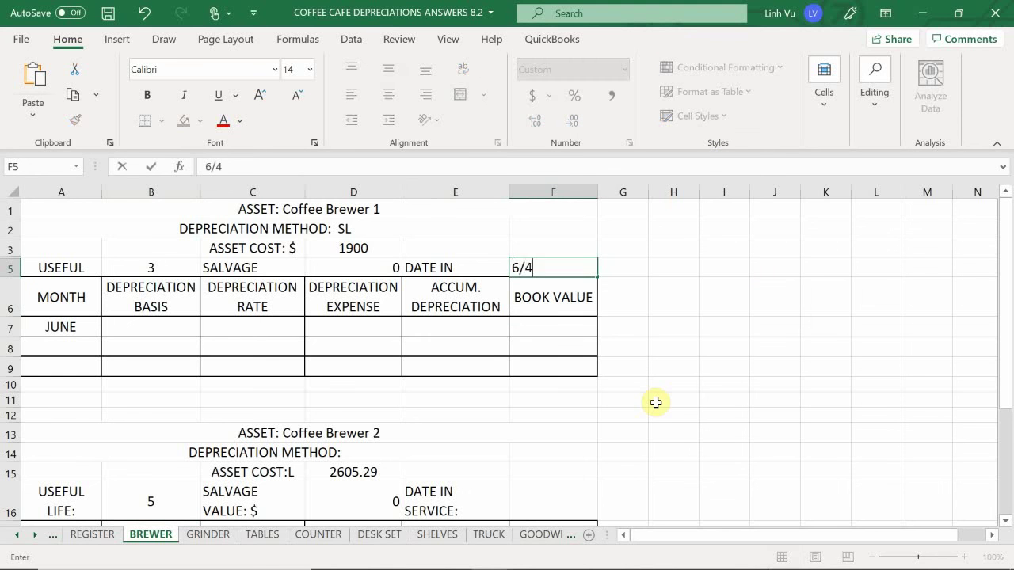
key("Return")
Recheck the ledger, then enter 6/10 as Coffee Brewer 2's service date in F16.
scroll(669, 313, "down", 1)
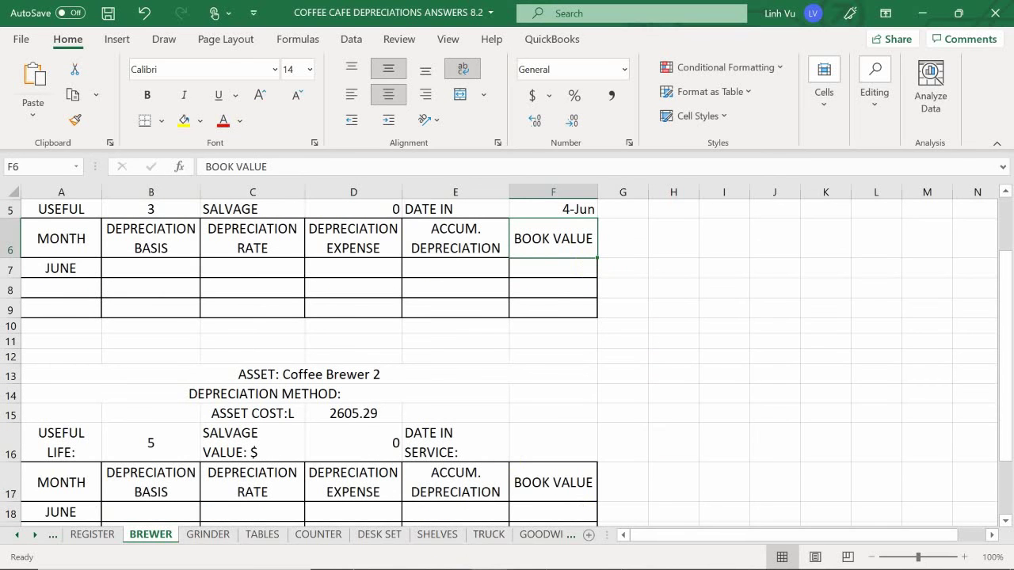
mouse_move(483, 564)
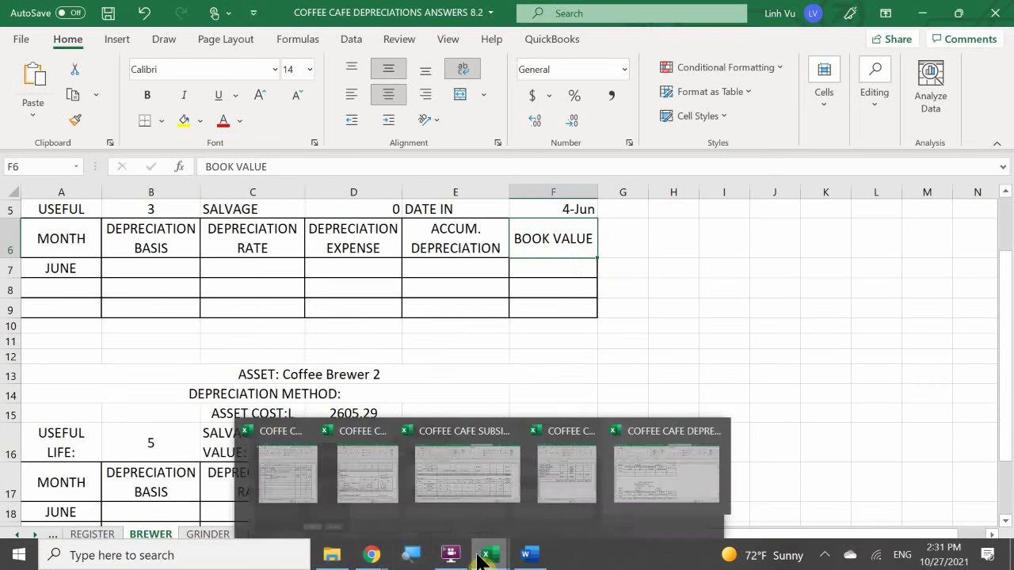
left_click(313, 481)
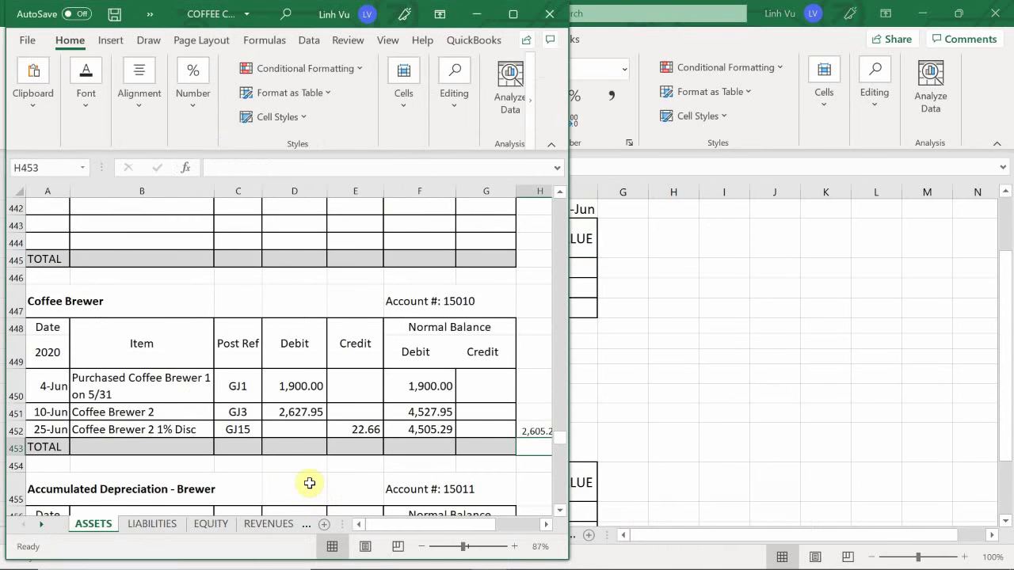
left_click(606, 255)
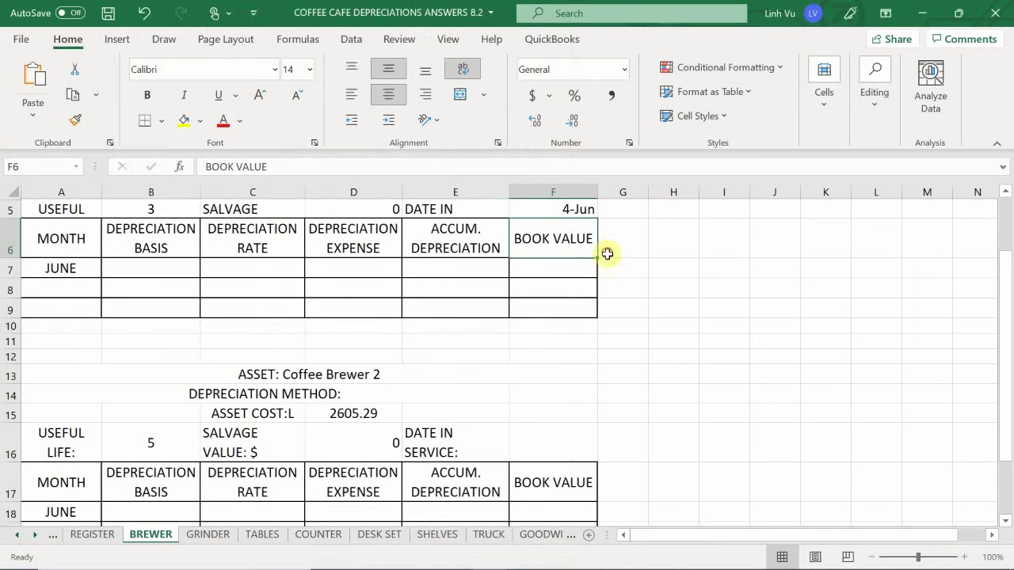
left_click(561, 447)
type("6/10")
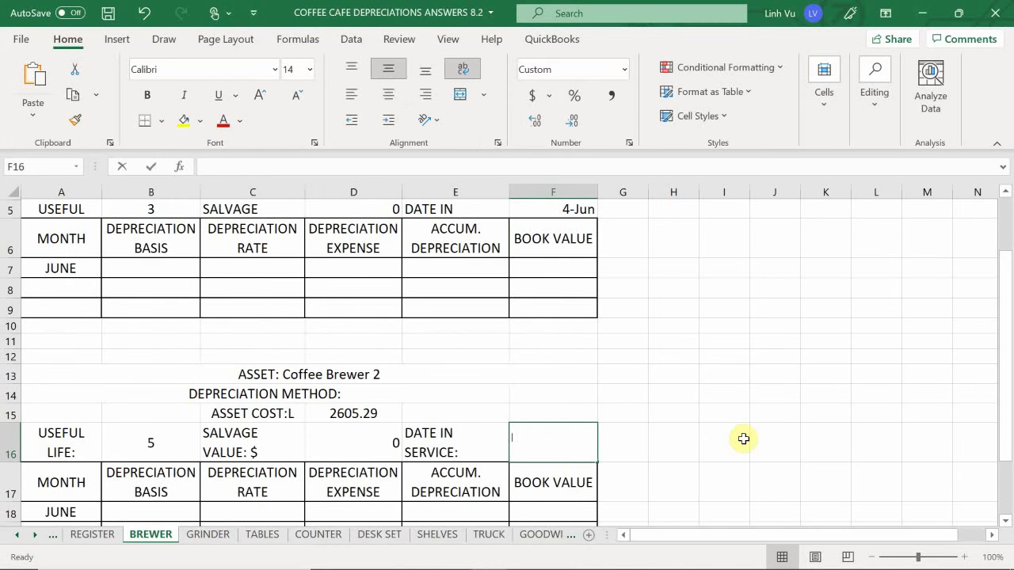
key("Return")
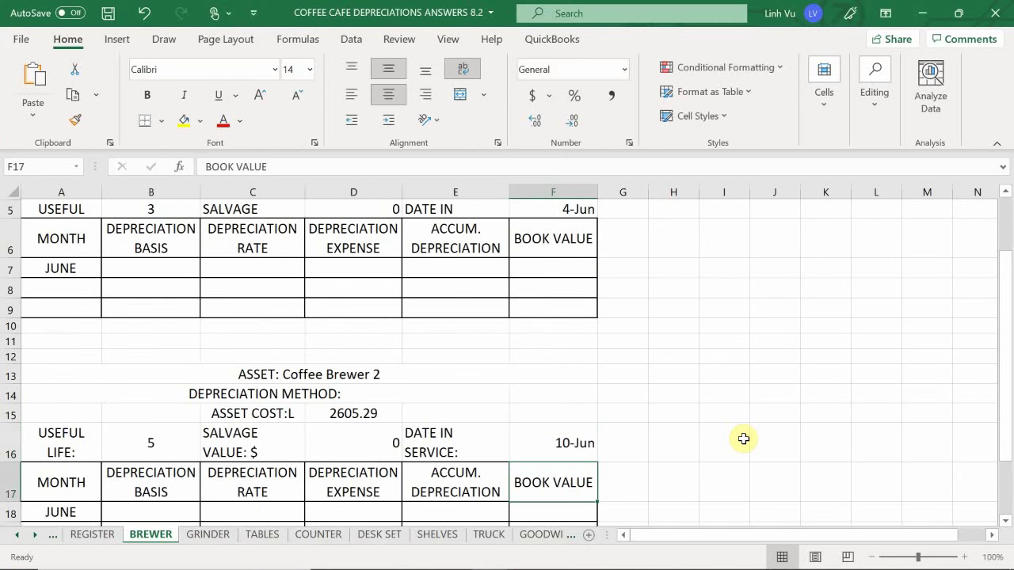
scroll(426, 293, "up", 1)
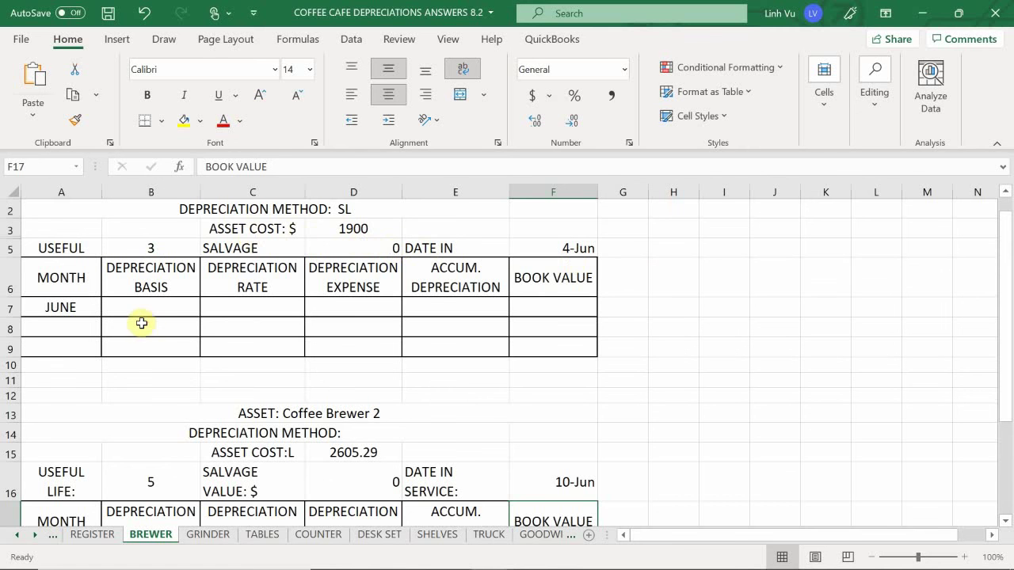
scroll(142, 323, "up", 1)
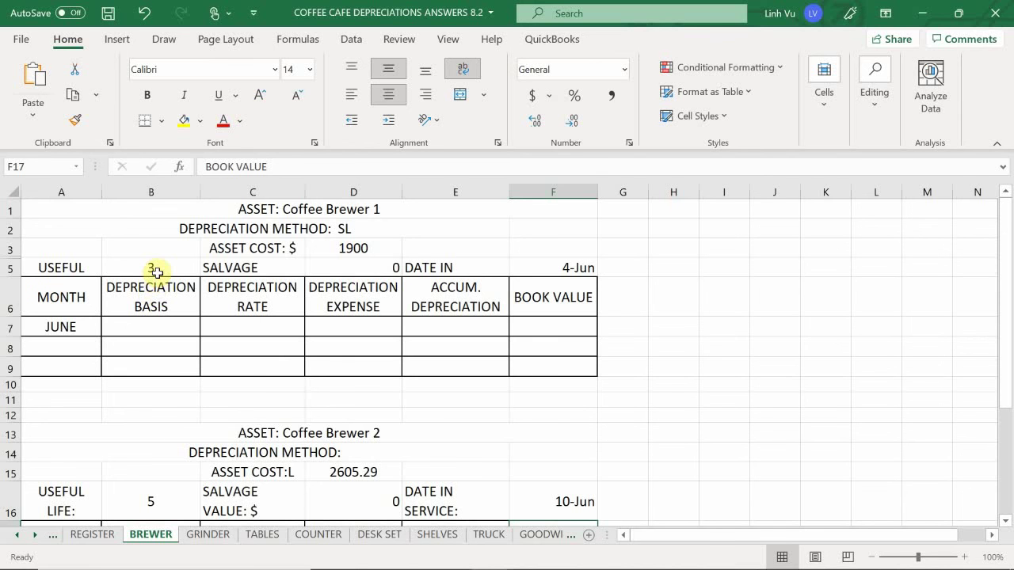
left_click(145, 330)
type("=")
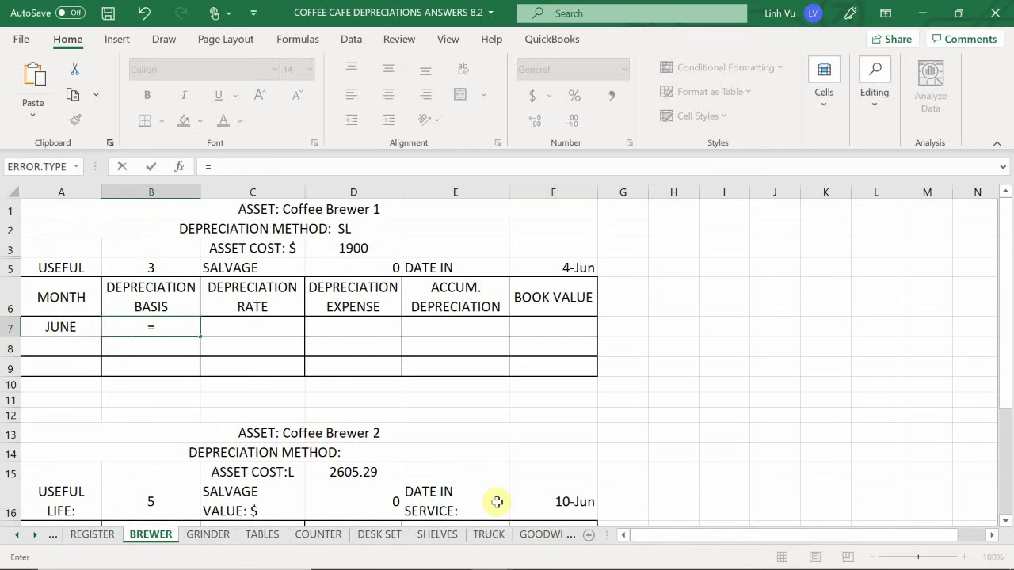
left_click(333, 251)
type("+")
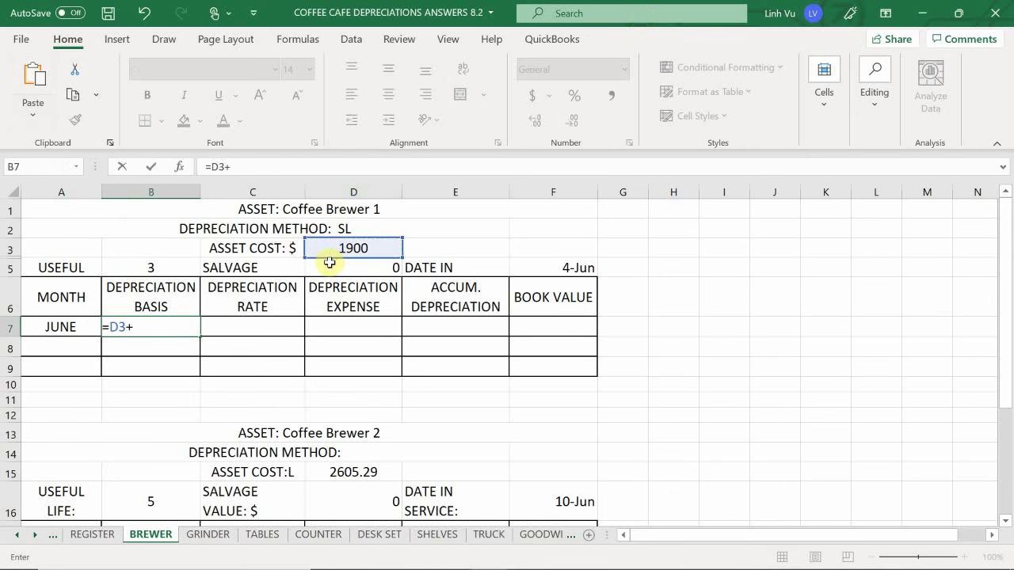
left_click(329, 264)
key("Return")
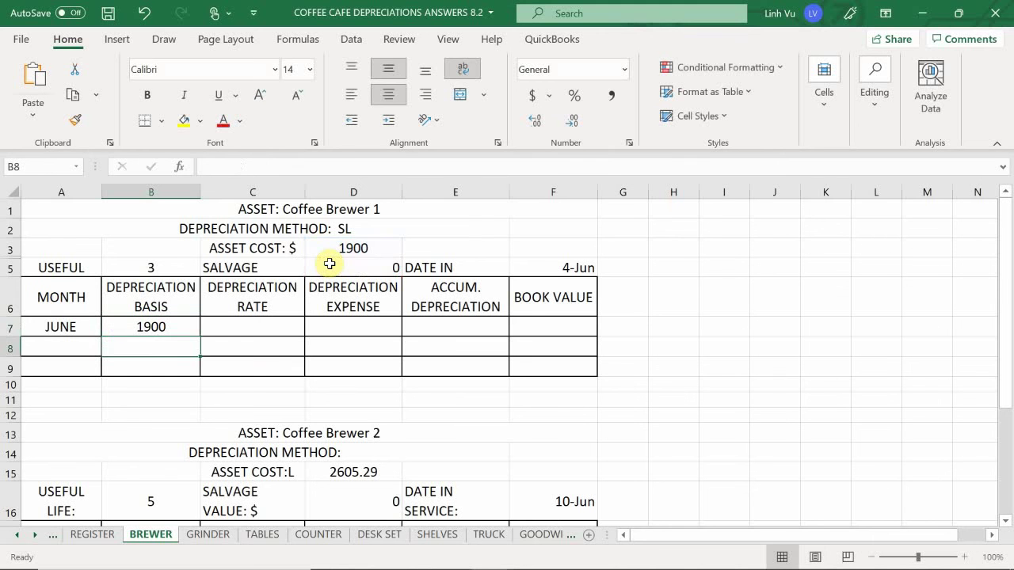
key("Up")
key("Right")
type("=")
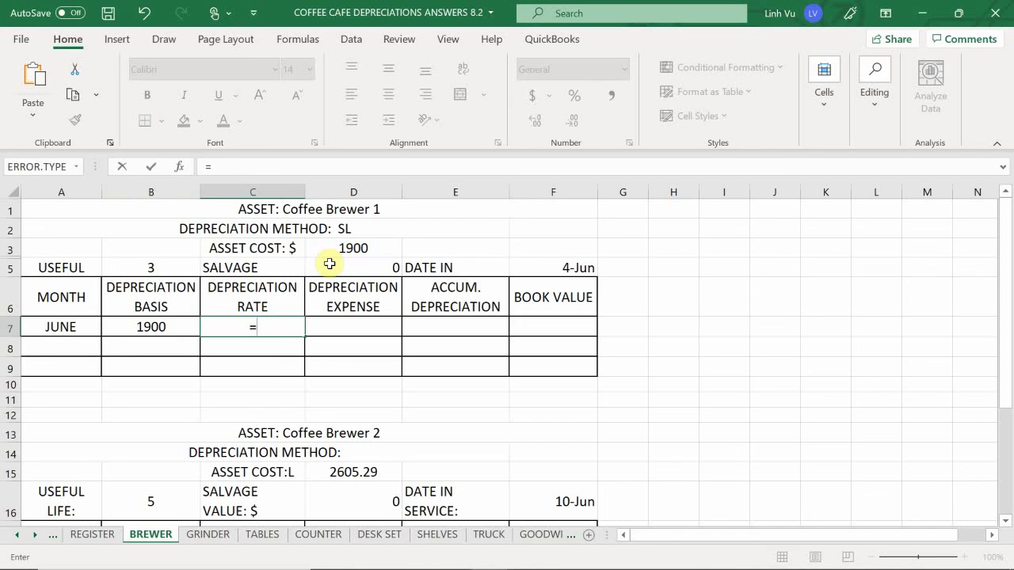
type("1")
key("BackSpace")
type("1/")
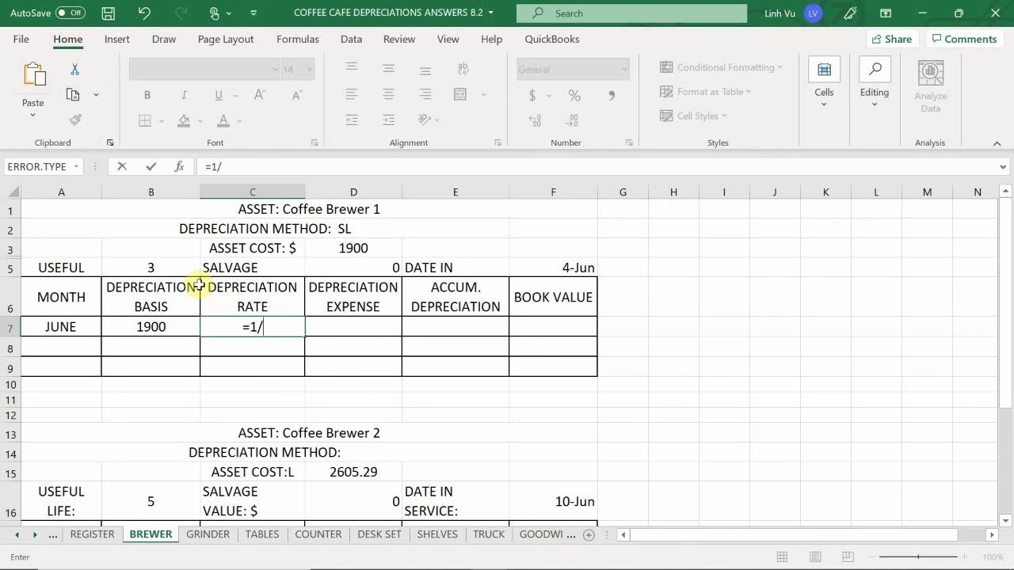
key("Escape")
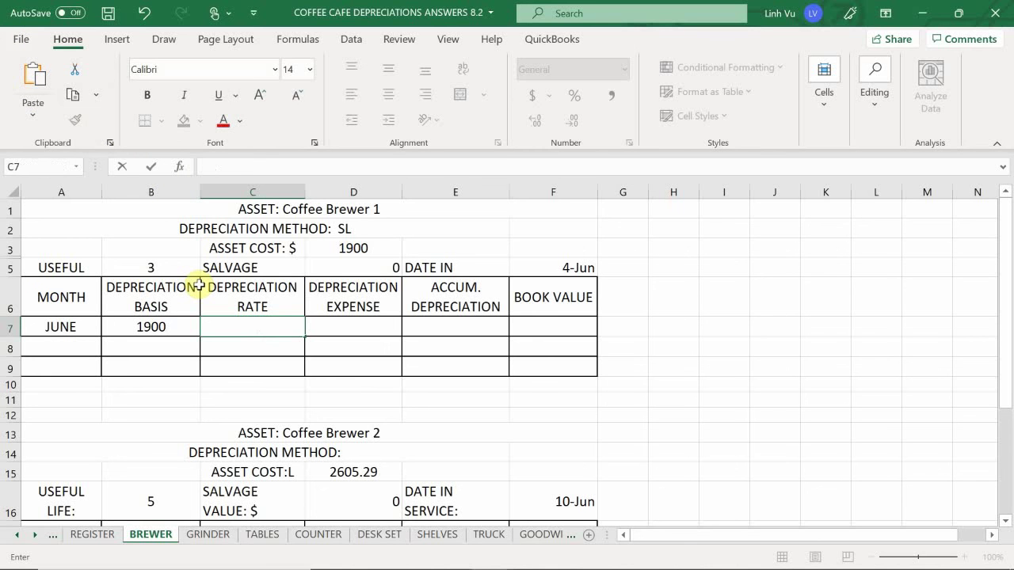
key("Return")
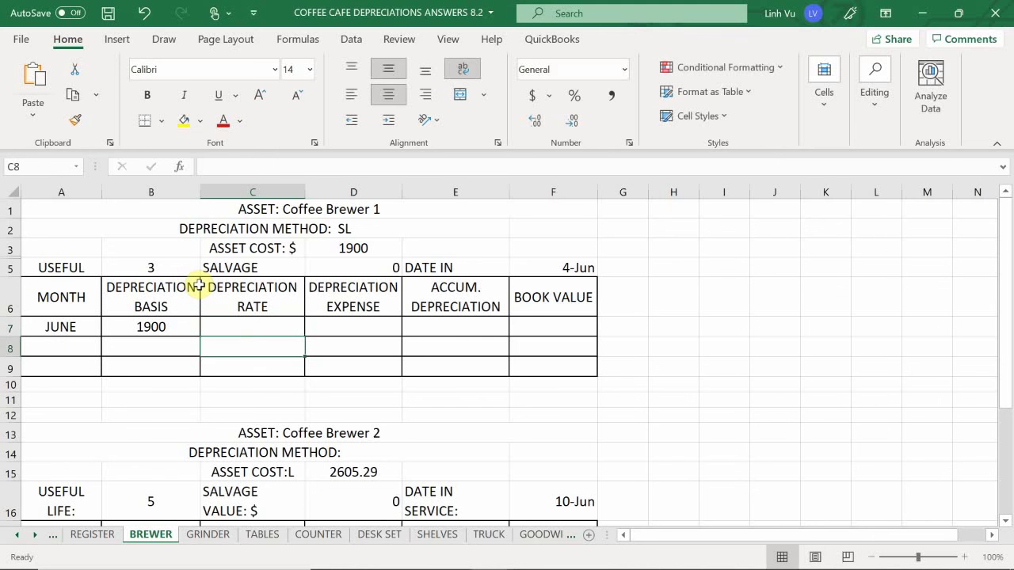
key("Up")
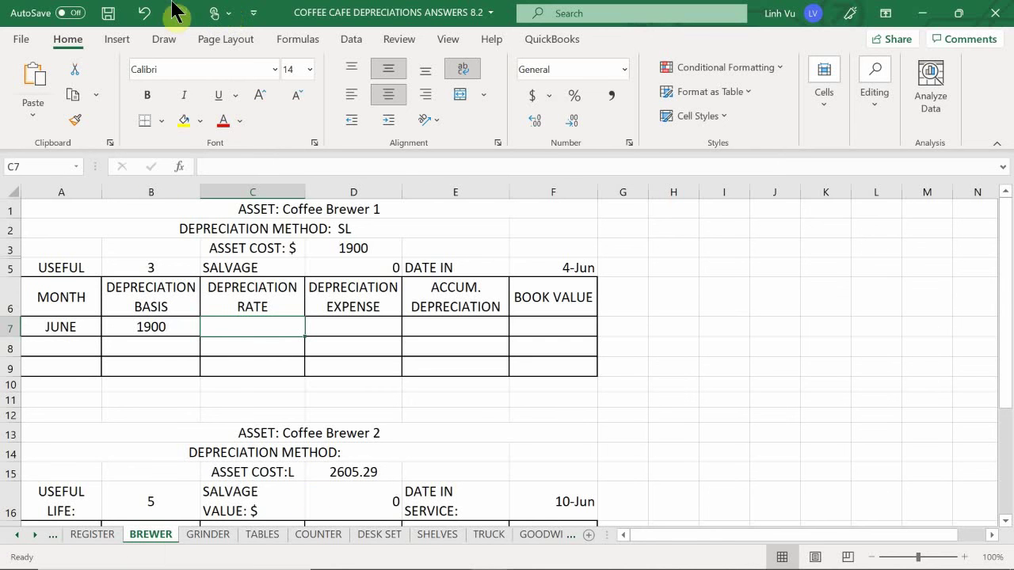
mouse_move(344, 558)
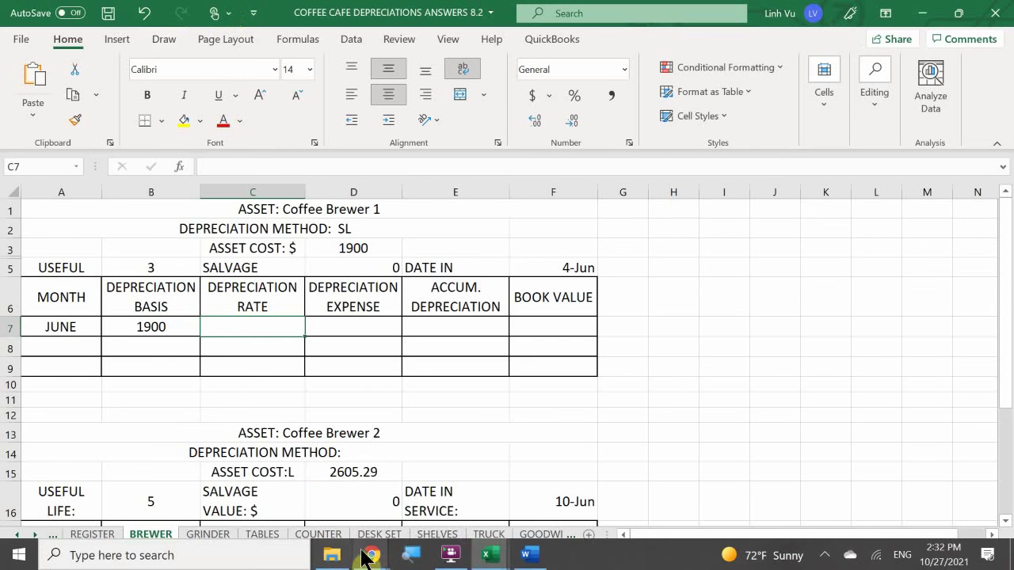
left_click(275, 475)
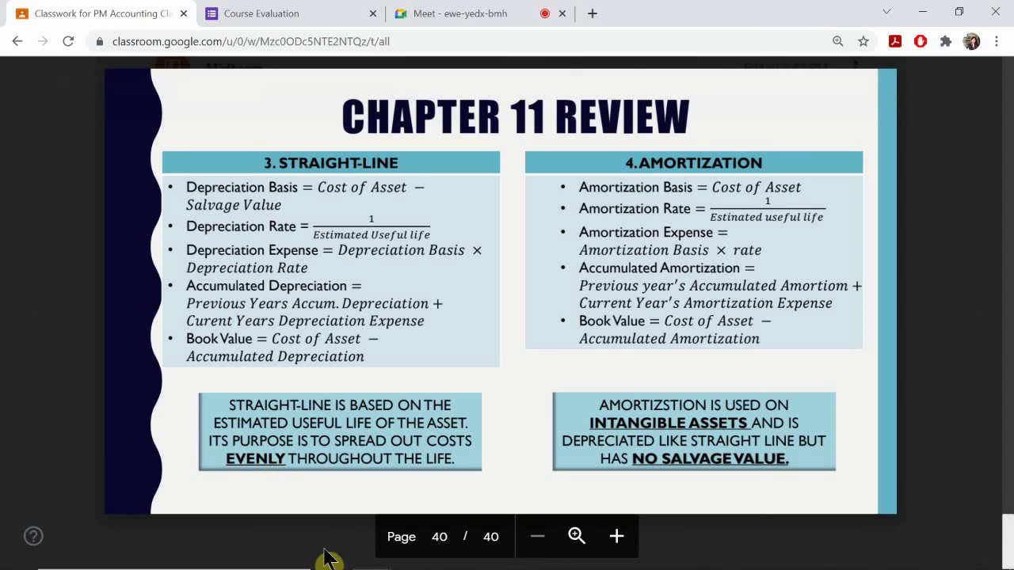
mouse_move(327, 558)
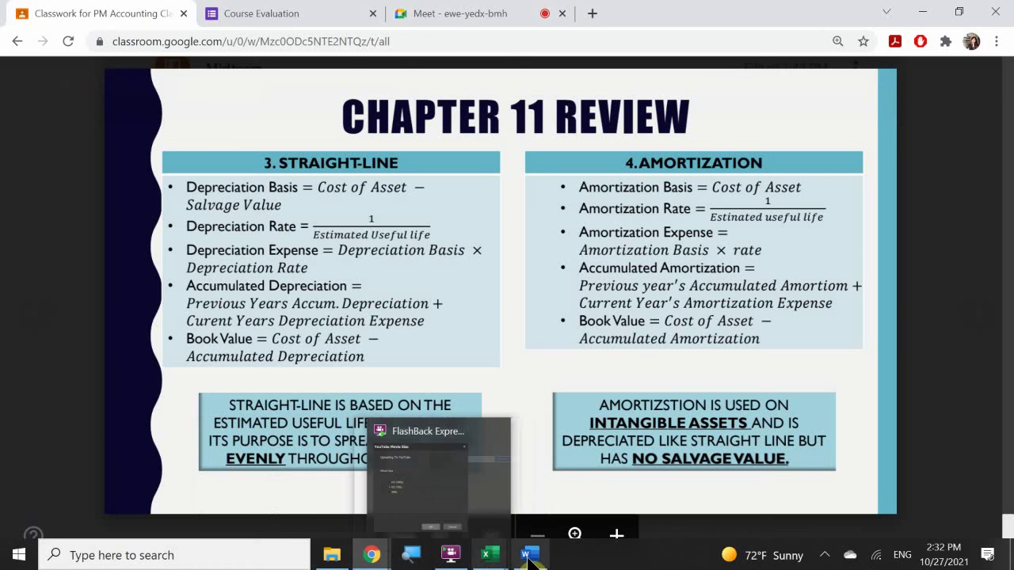
mouse_move(539, 561)
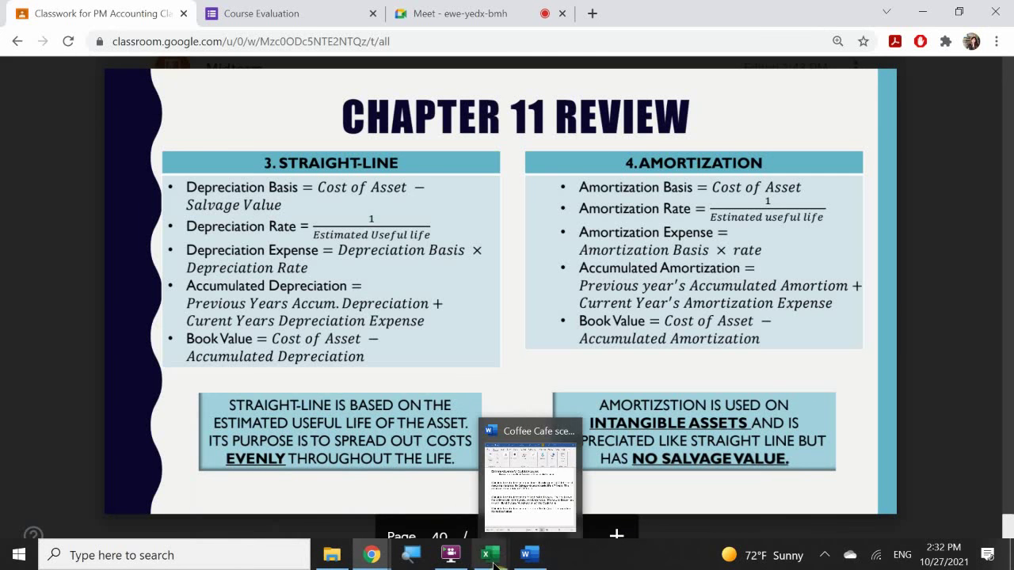
mouse_move(490, 554)
left_click(316, 452)
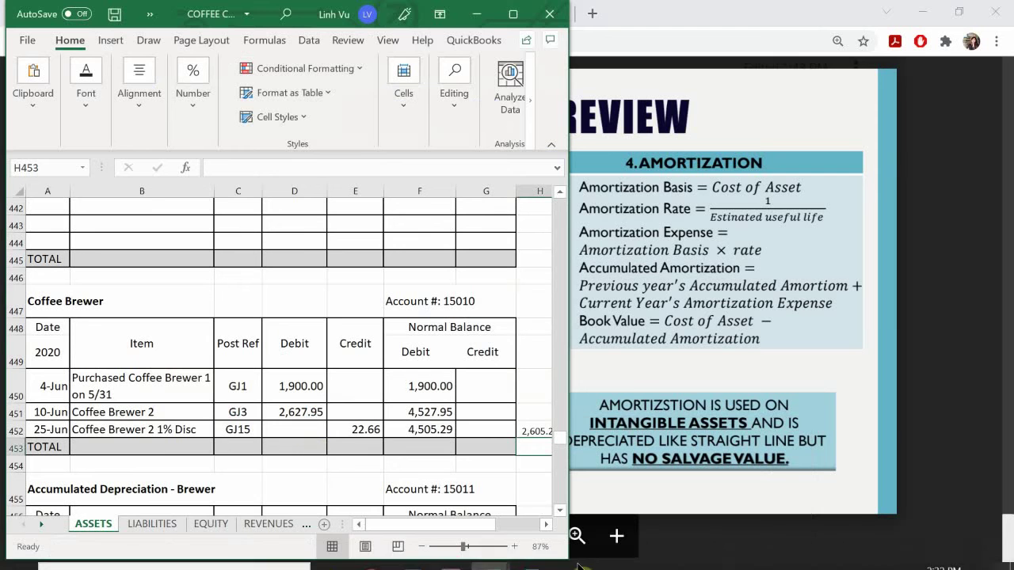
mouse_move(493, 558)
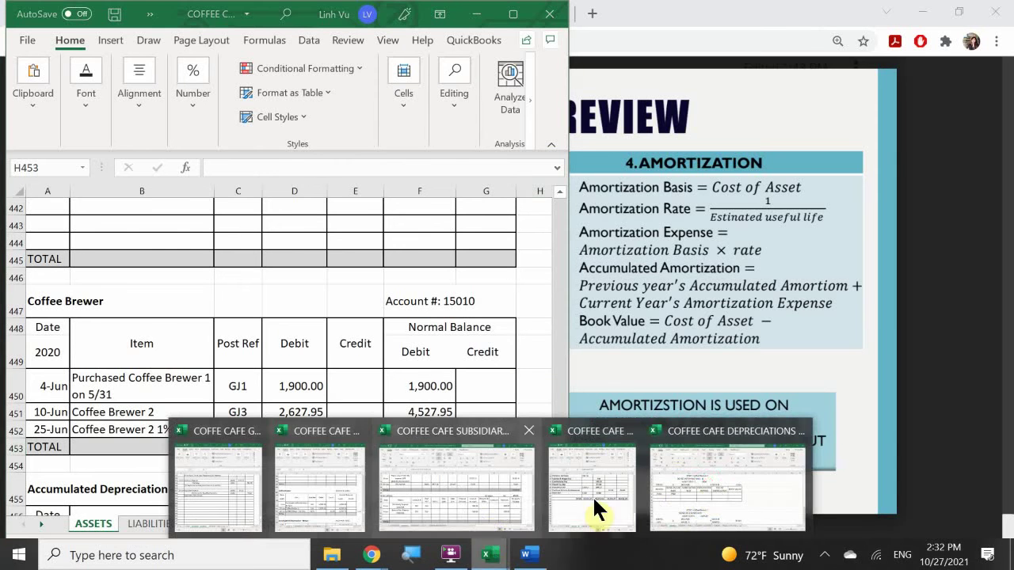
left_click(706, 483)
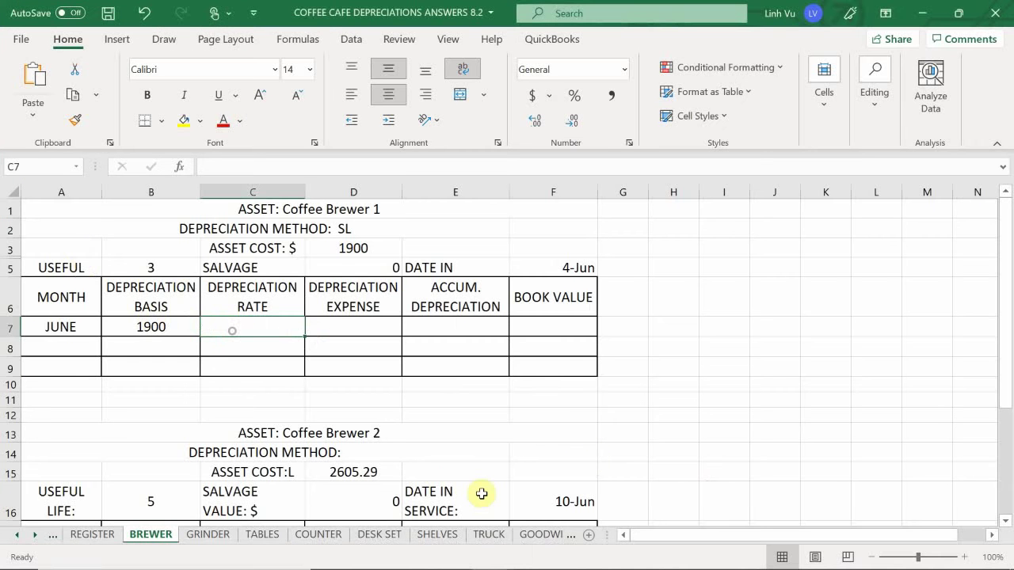
Enter rate =1/3 in C7 and expense =ROUND(B7*C7,2) in D7, giving 633.33.
type("=1/3")
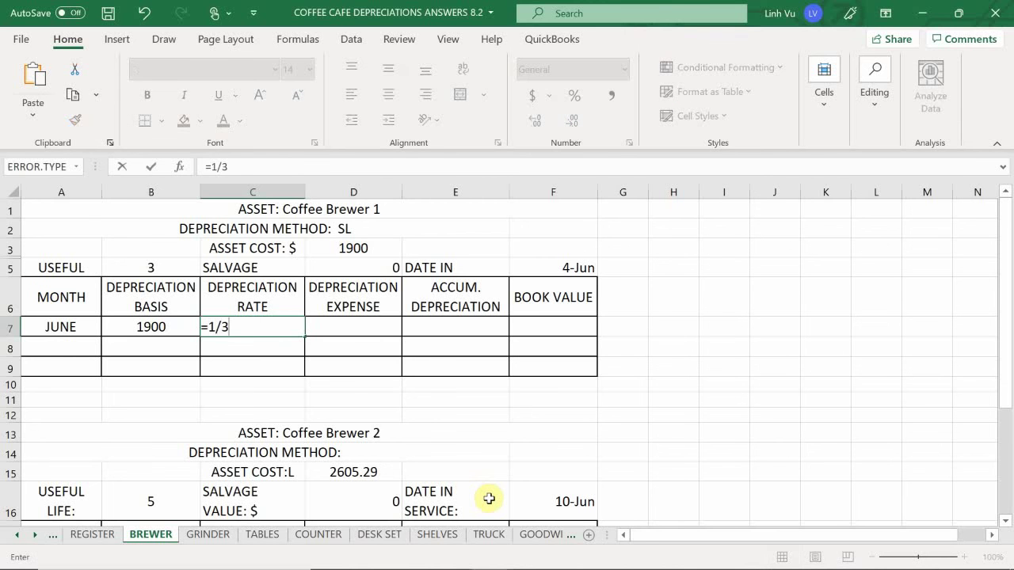
key("Return")
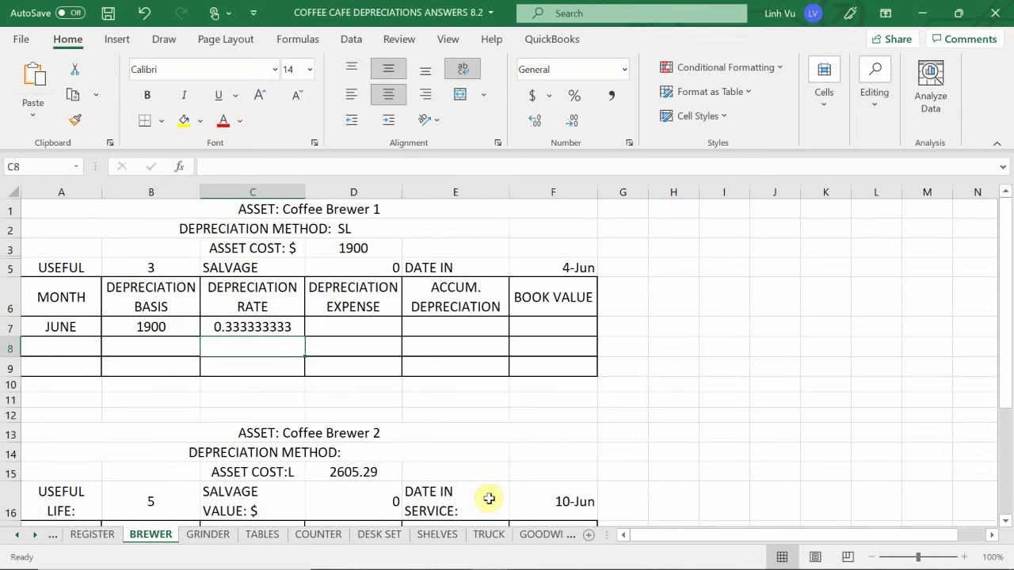
key("Right")
key("Up")
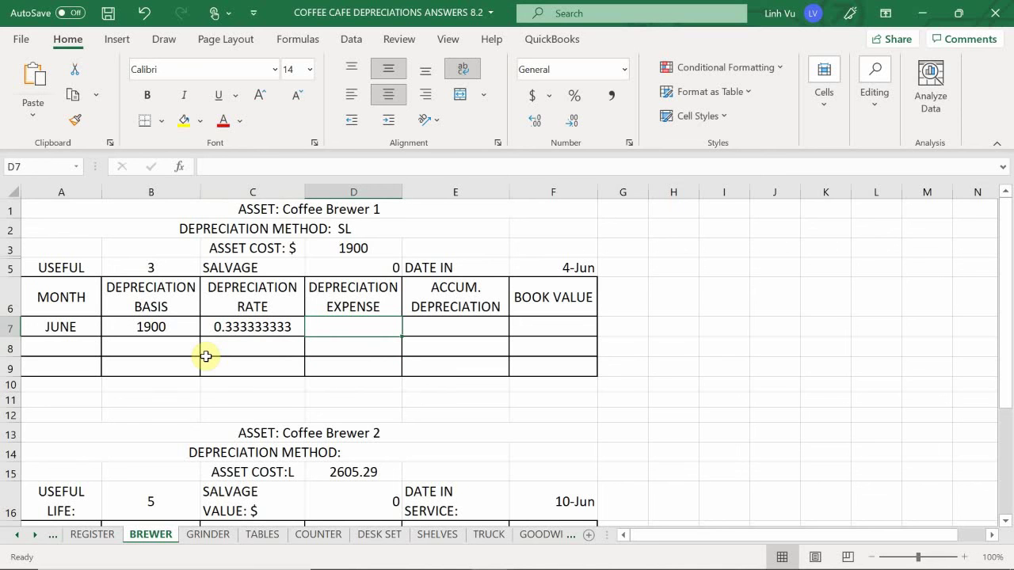
type("=round(")
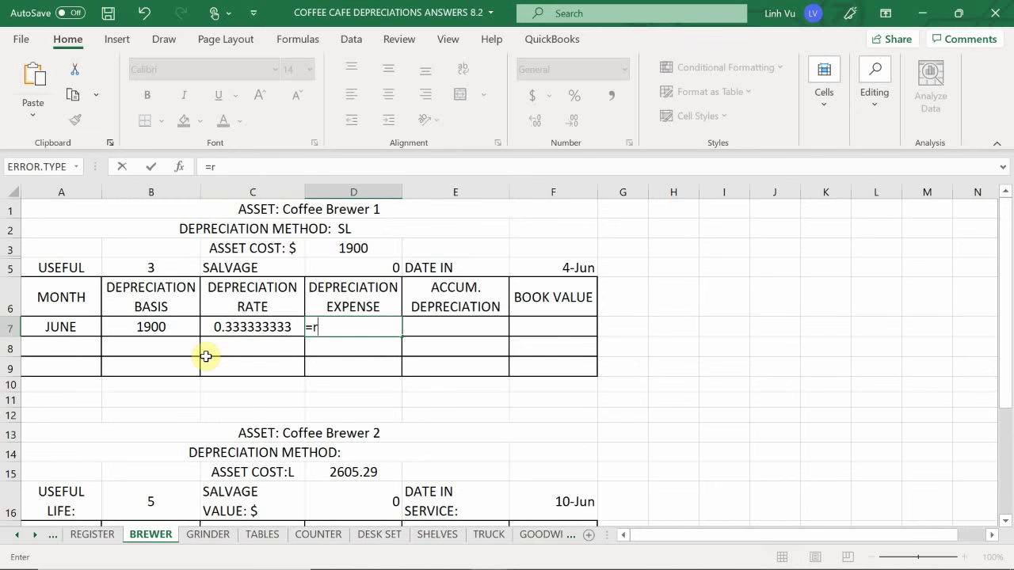
key("Left")
key("Left")
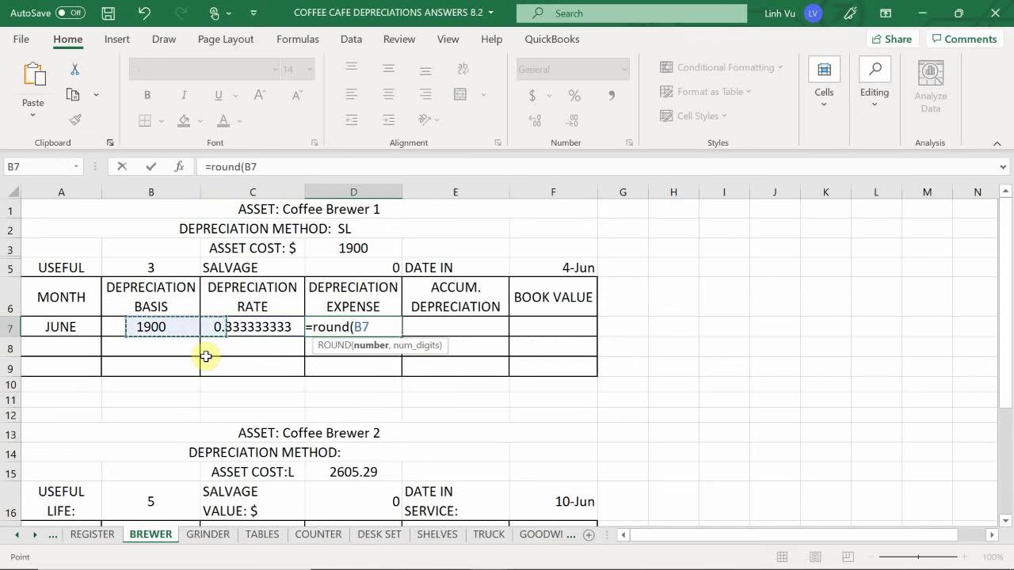
type("*")
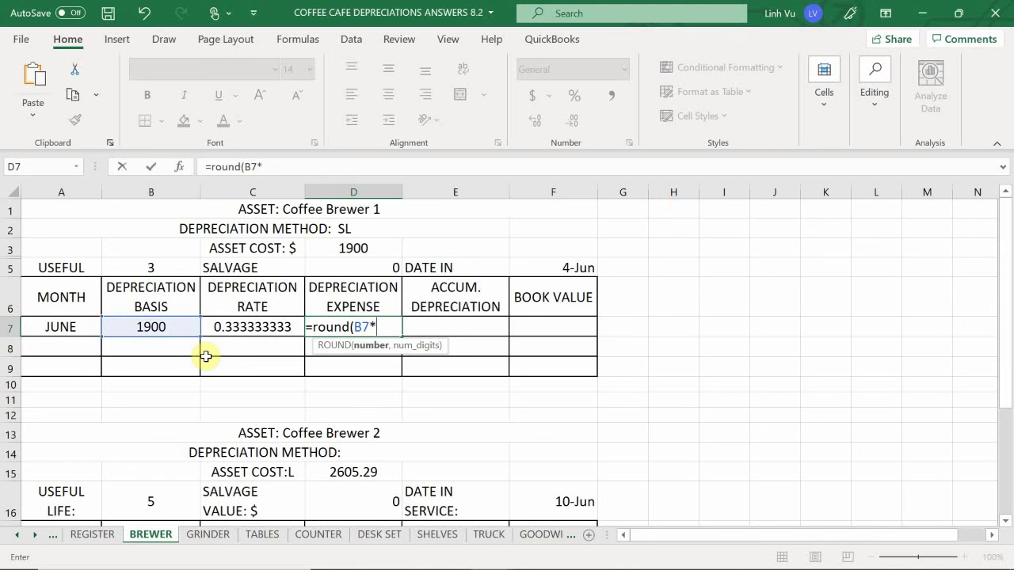
key("Left")
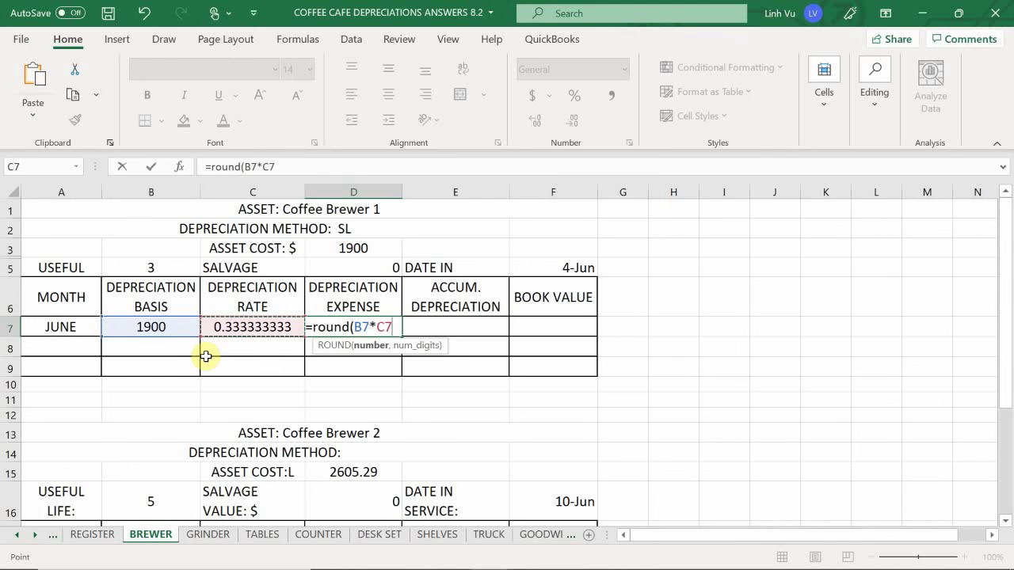
type(",")
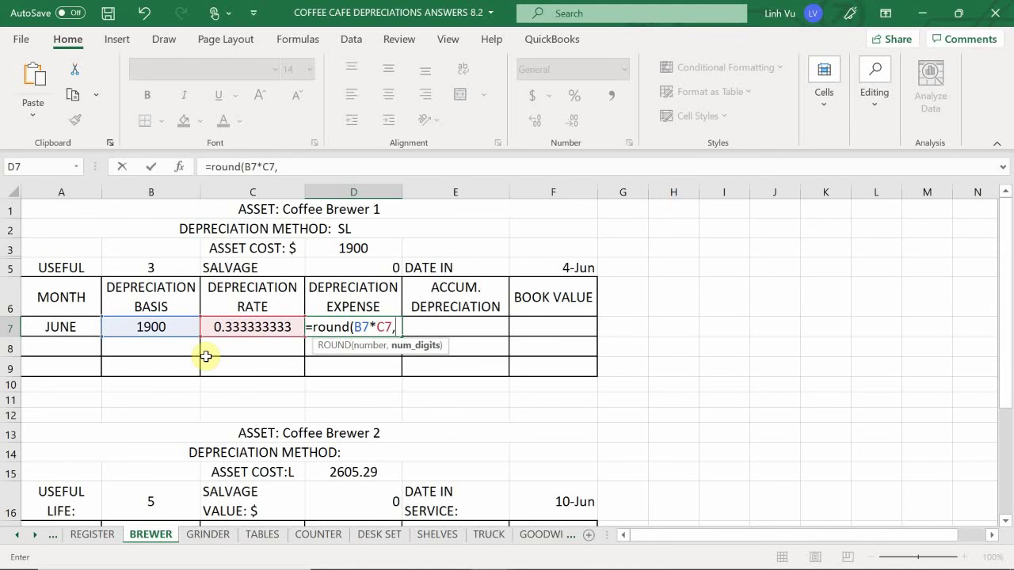
type("2")
key("Return")
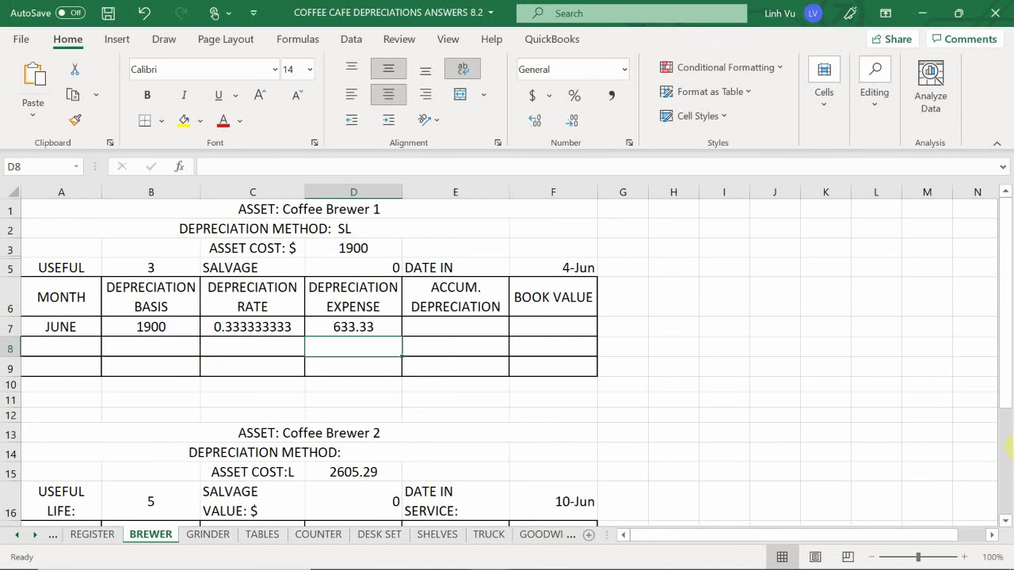
Append /12 after C7 in D7's ROUND formula so June's expense reads 52.78.
double_click(358, 328)
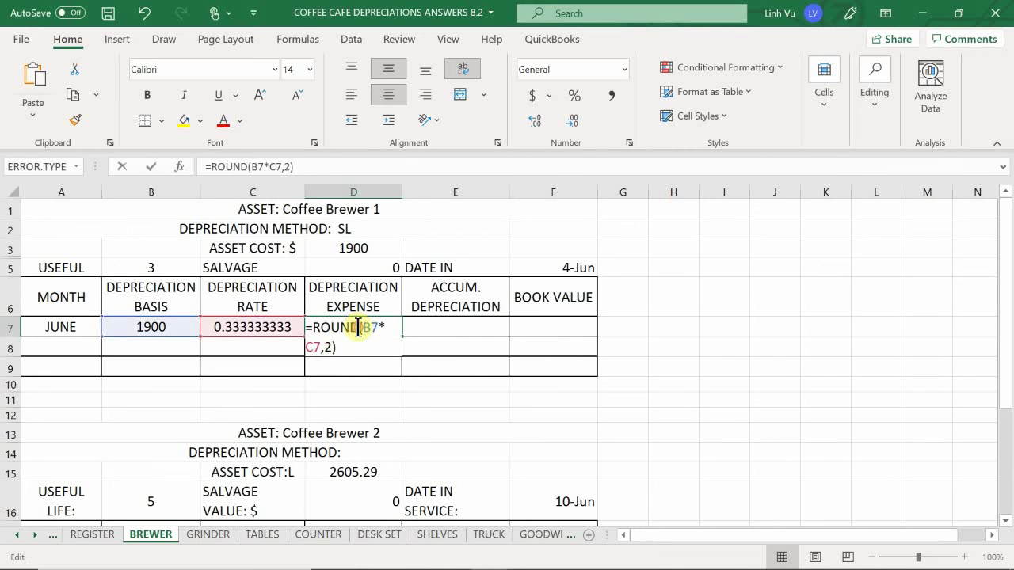
left_click(319, 346)
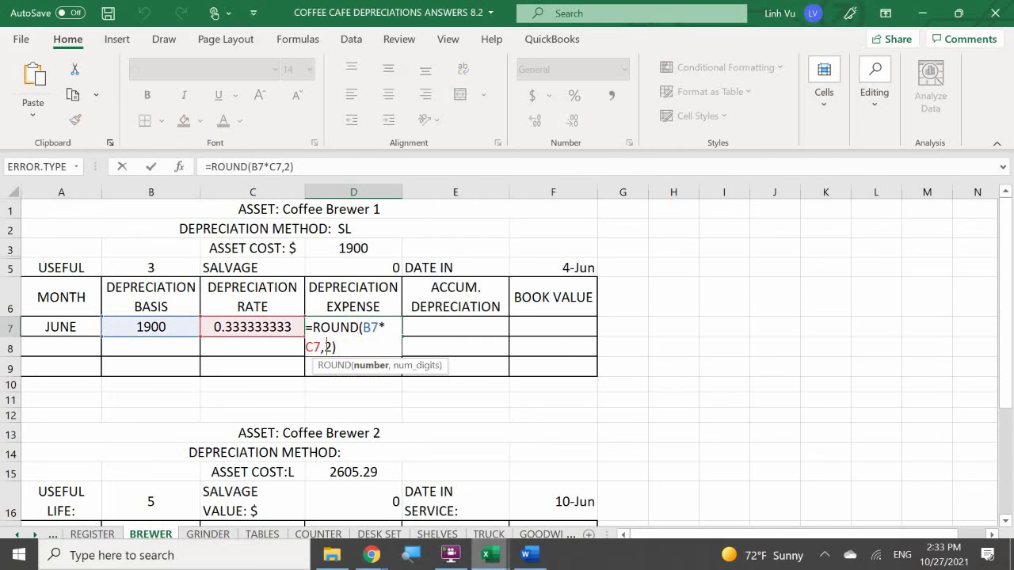
type("/12")
key("Return")
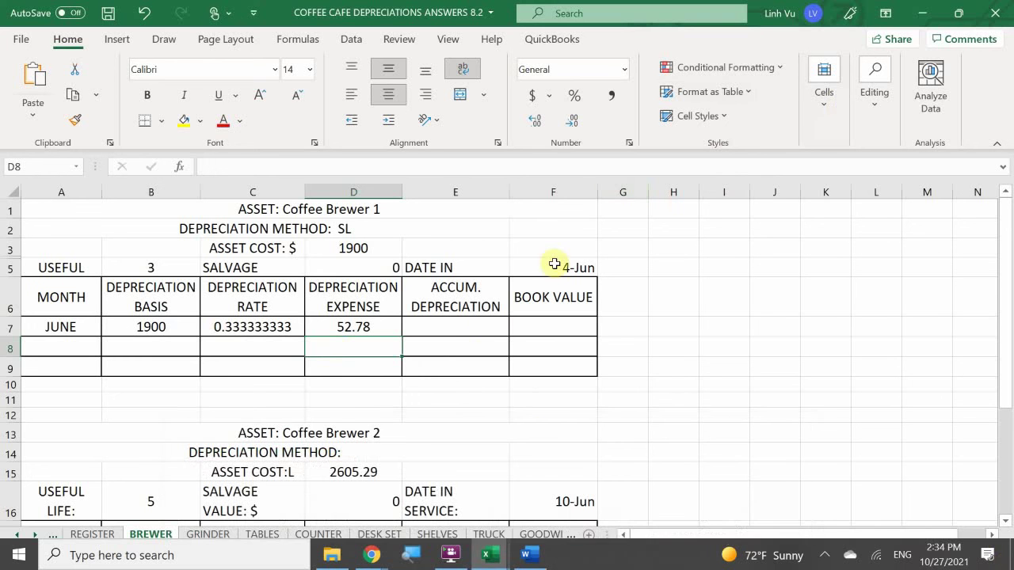
Set June's accumulated depreciation in E7 to =D7, showing 52.78.
left_click(467, 332)
type("=")
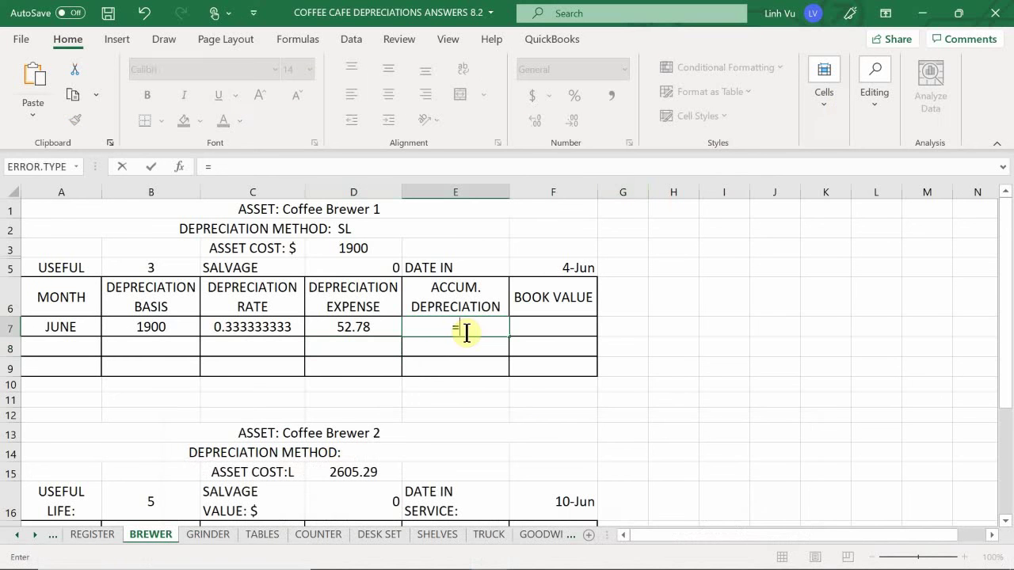
key("Left")
key("Return")
Set June's book value in F7 to =D3-E7, showing 1847.22.
key("Right")
key("Up")
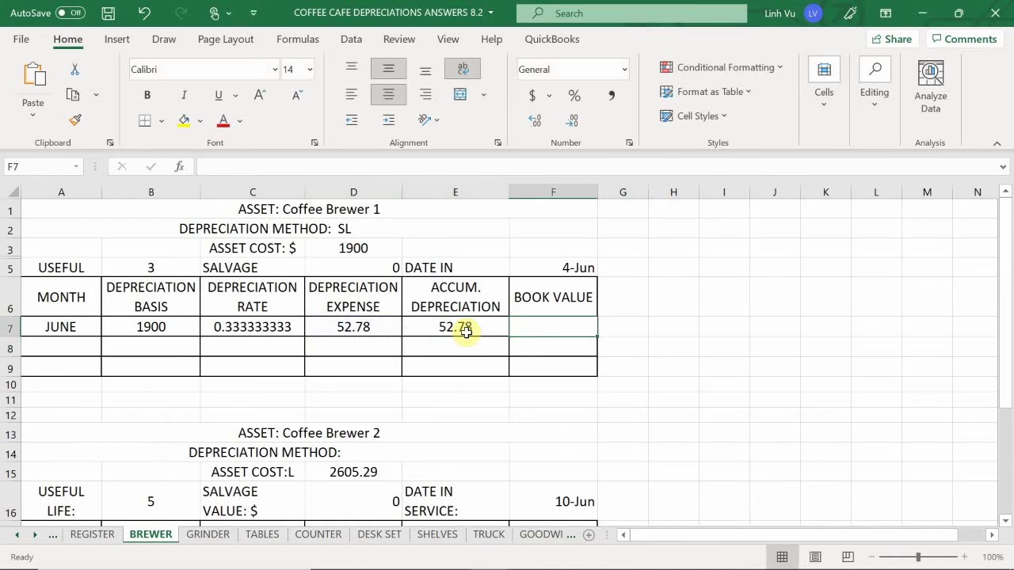
type("=")
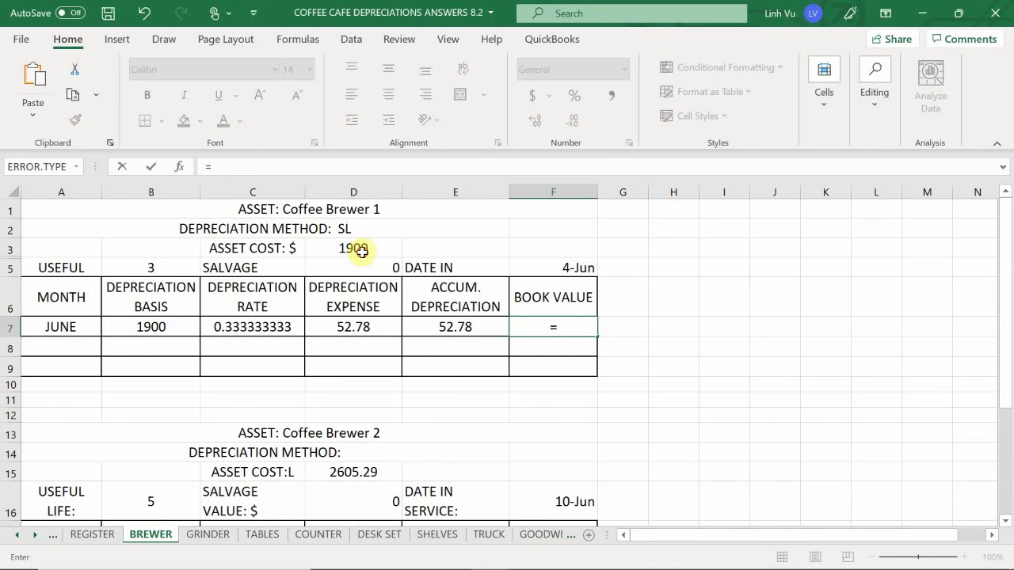
left_click(362, 250)
type("-")
key("Left")
key("Return")
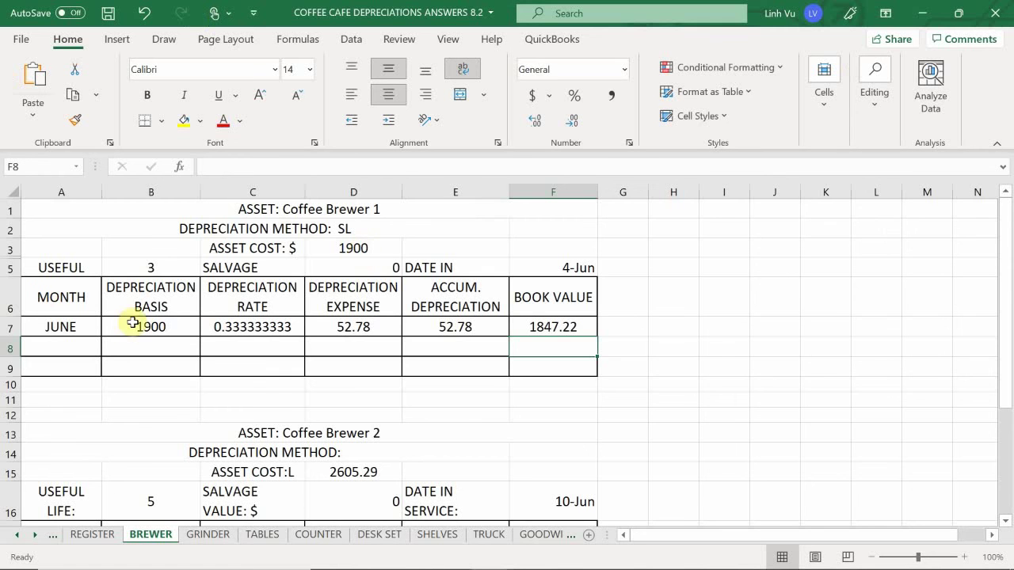
scroll(143, 316, "down", 1)
Enter Coffee Brewer 2's June depreciation basis =D15-D16 in B18, showing 2605.29.
scroll(145, 311, "down", 2)
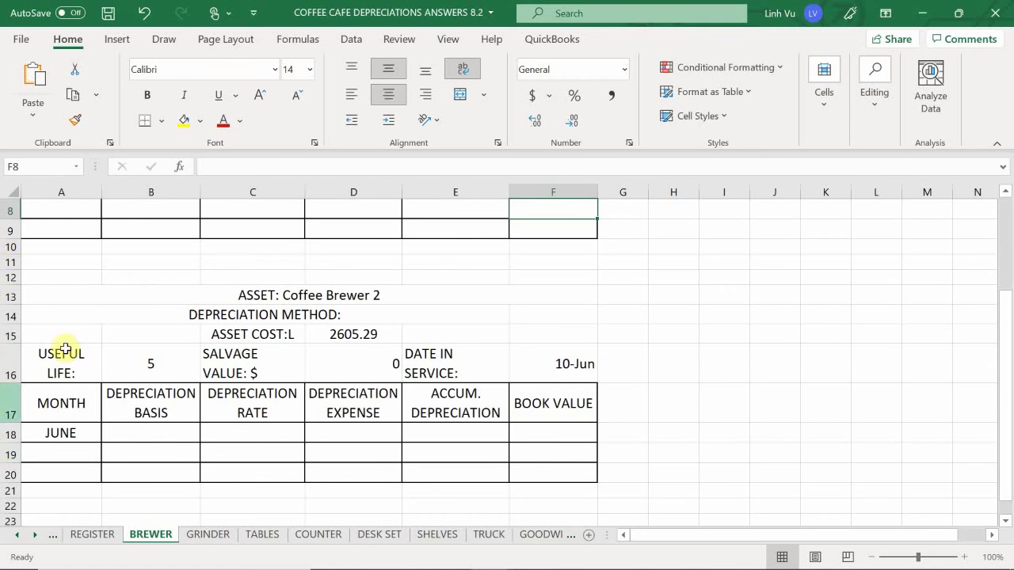
left_click(145, 435)
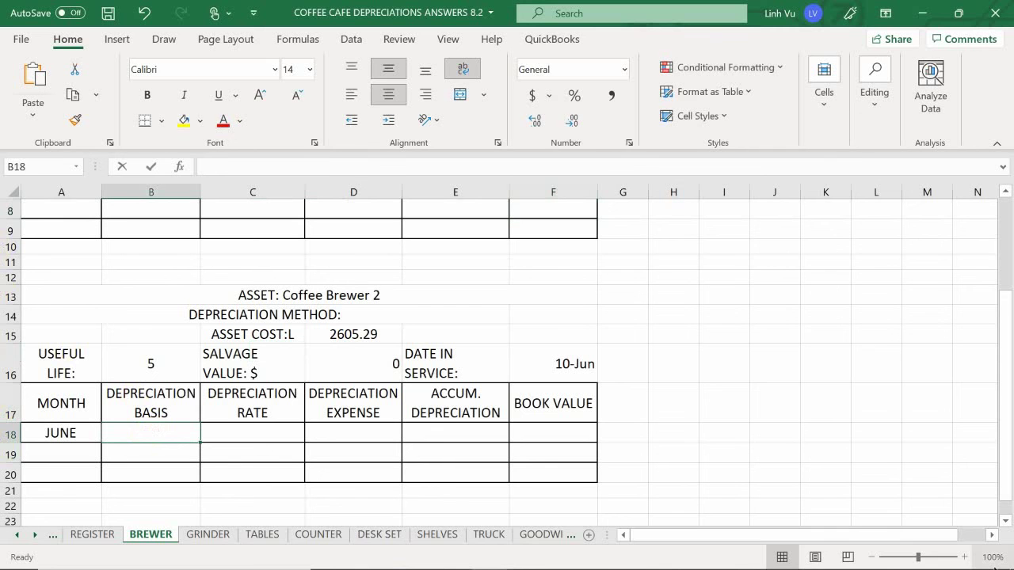
type("=")
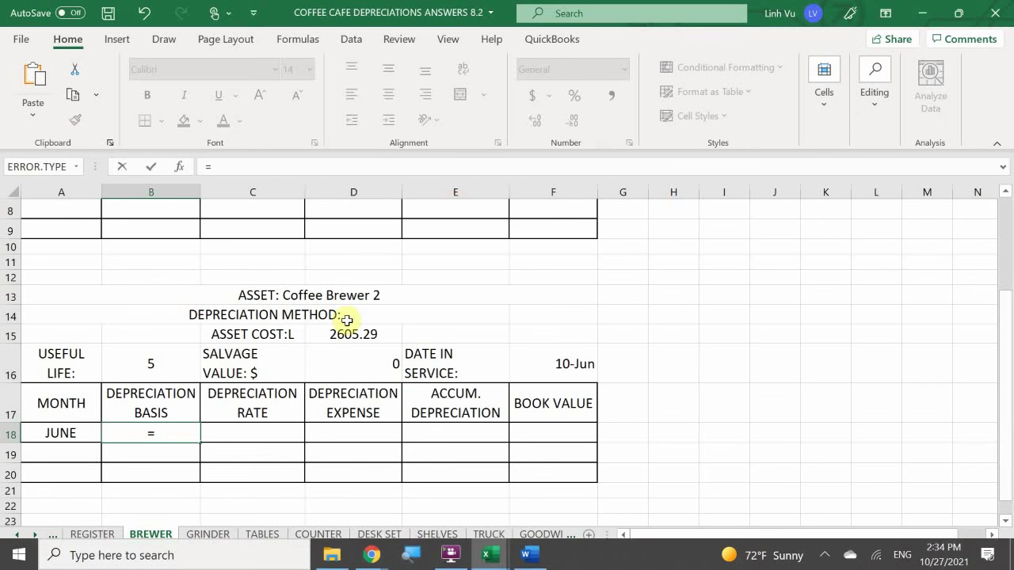
left_click(341, 334)
type("-")
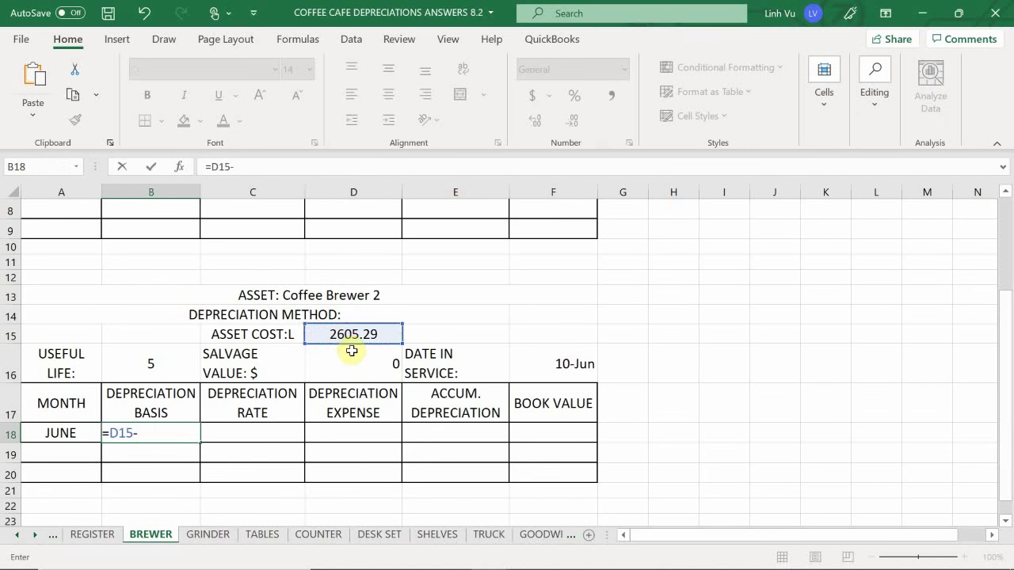
left_click(352, 351)
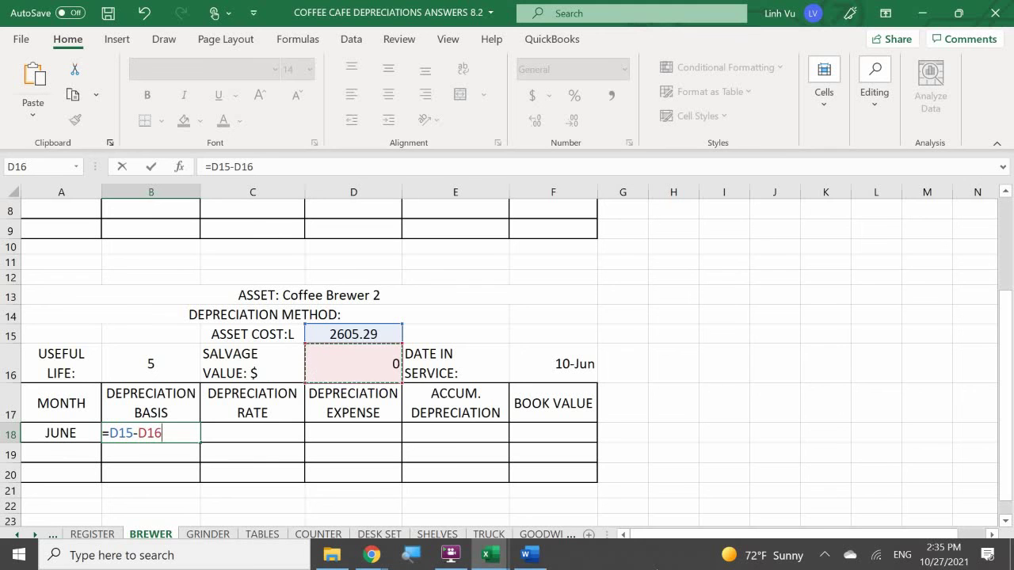
key("ctrl+Return")
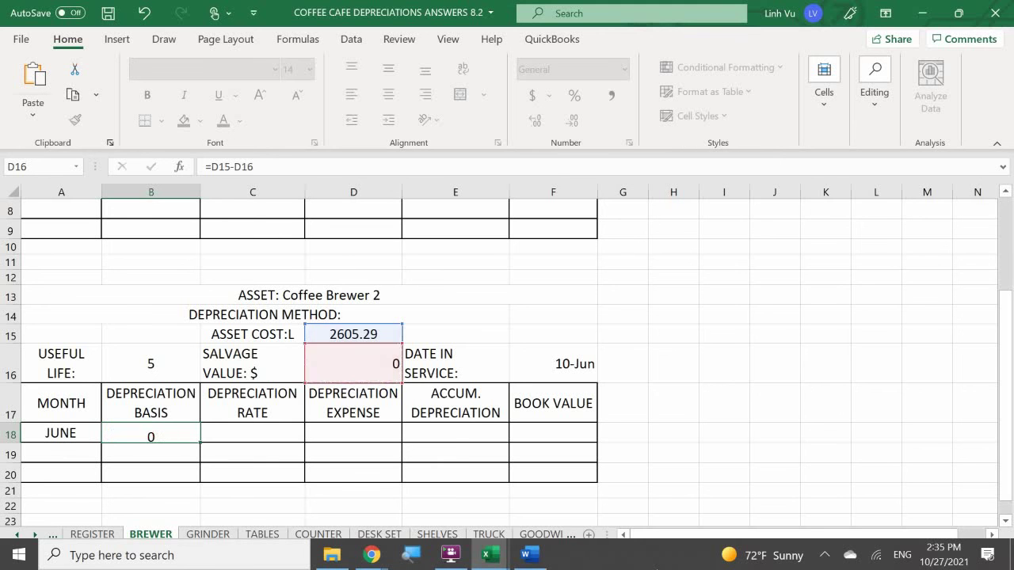
key("Return")
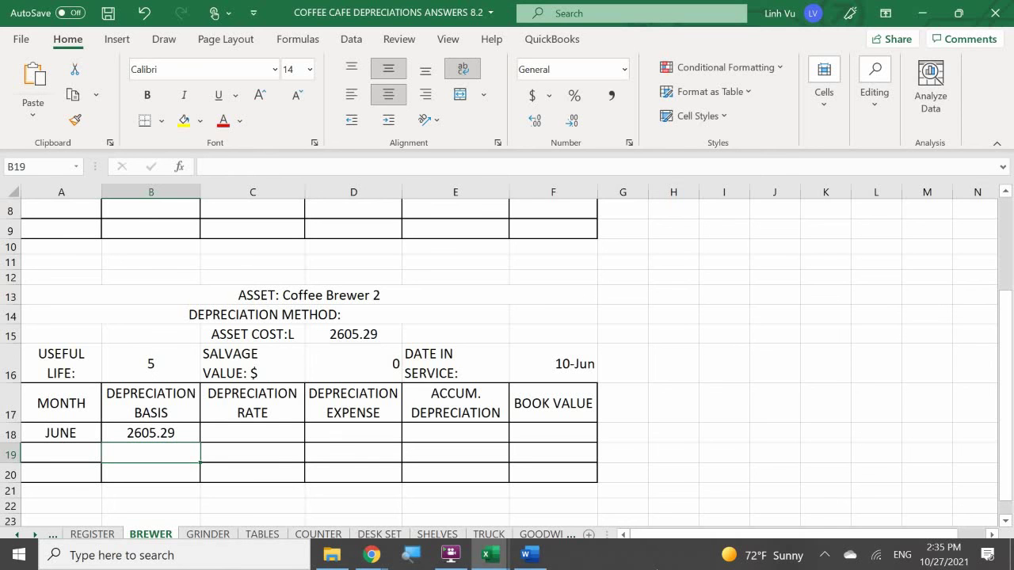
Enter the June depreciation rate =1/5 in C18, showing 0.2.
key("Right")
key("Up")
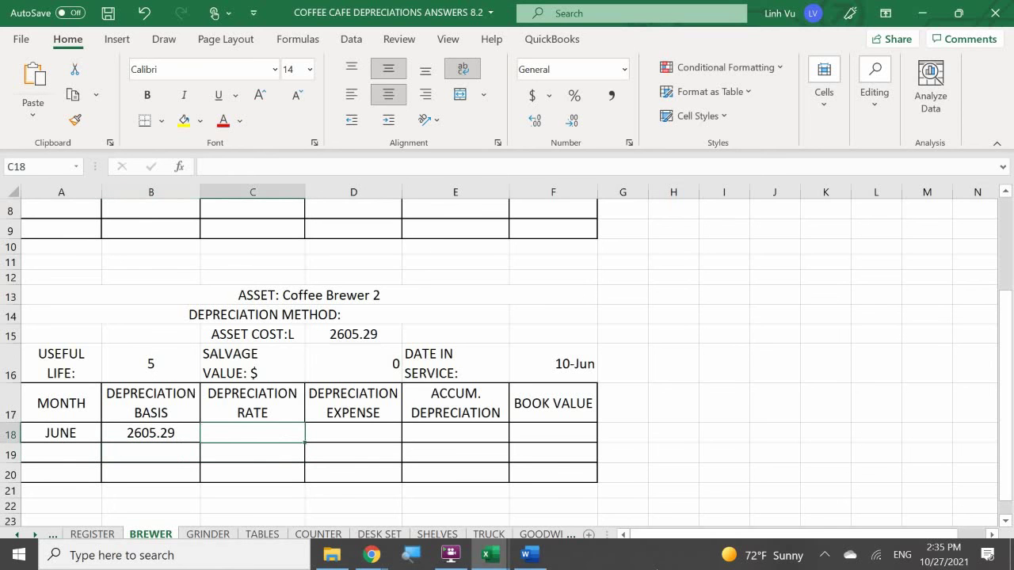
type("=")
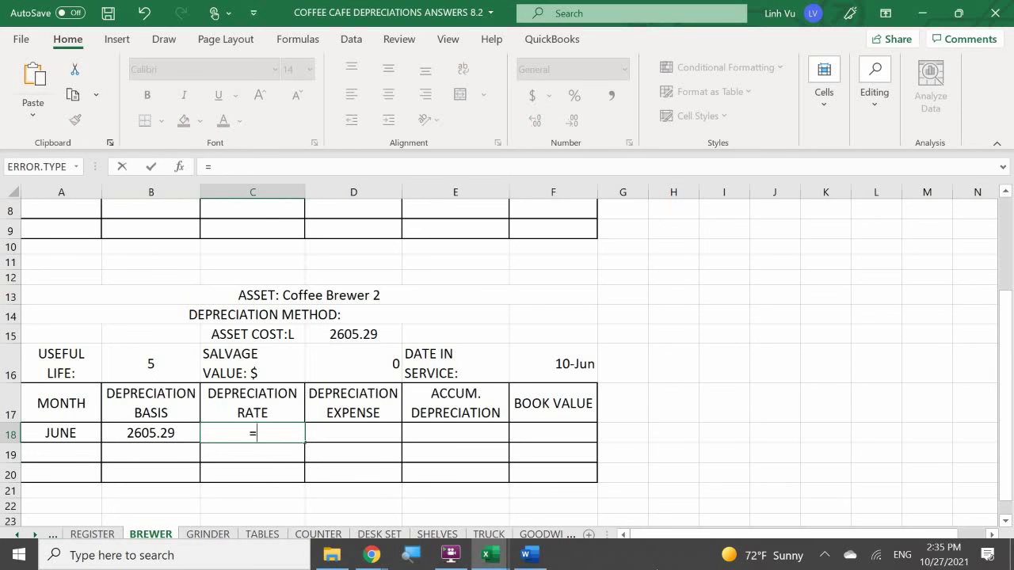
key("BackSpace")
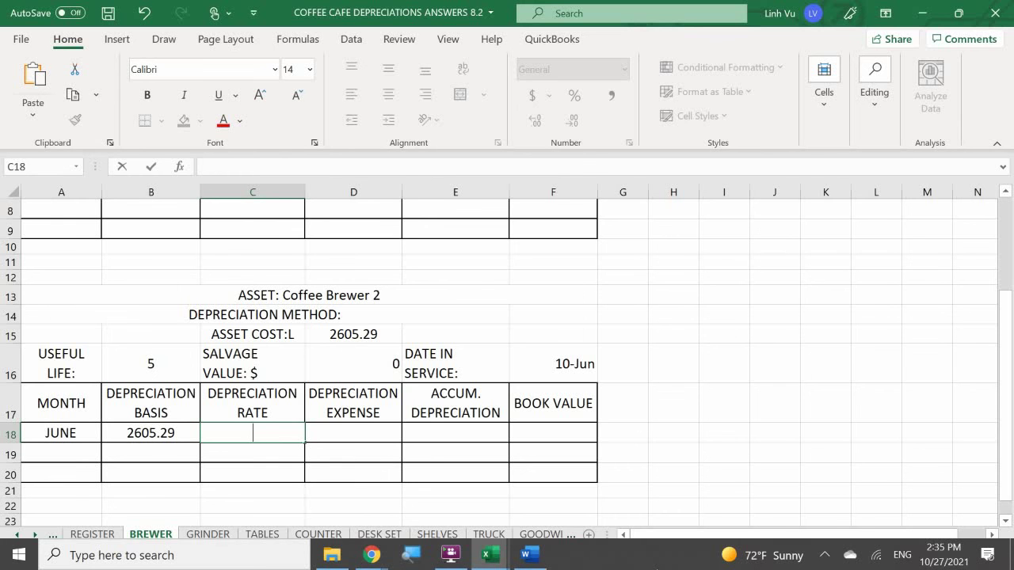
key("Escape")
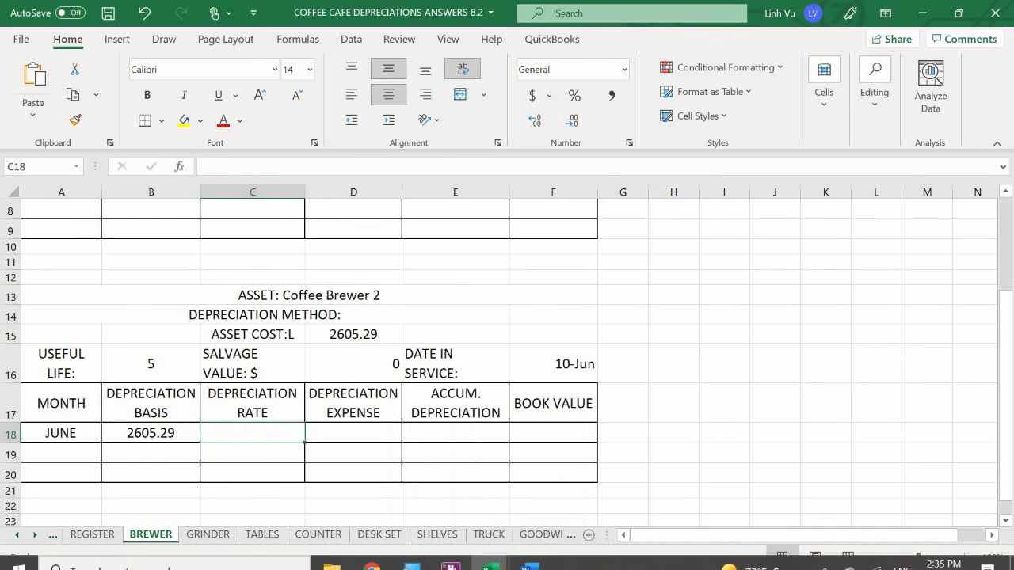
type("=1")
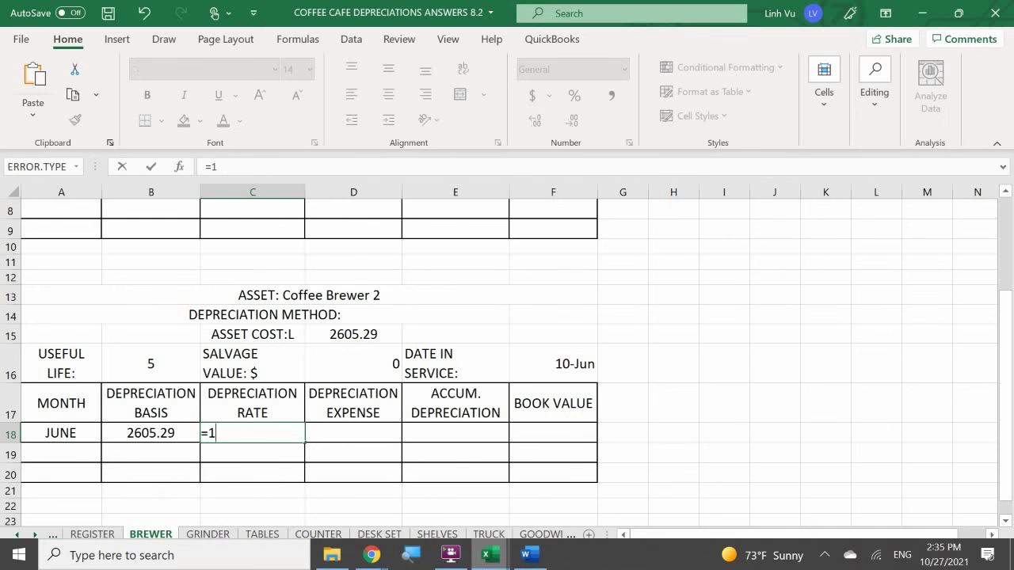
type("5")
key("BackSpace")
type("/5")
key("Return")
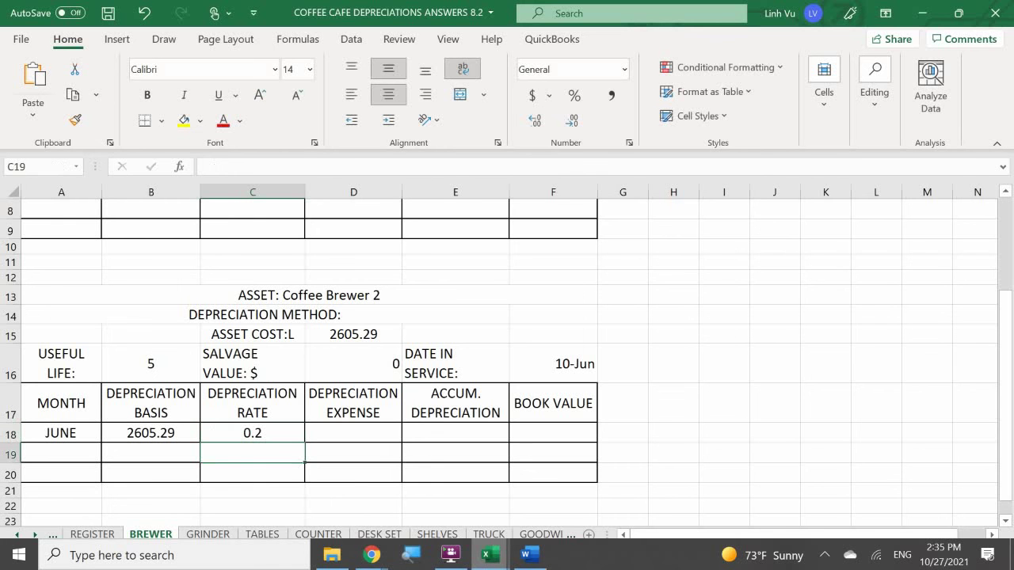
key("Right")
key("Up")
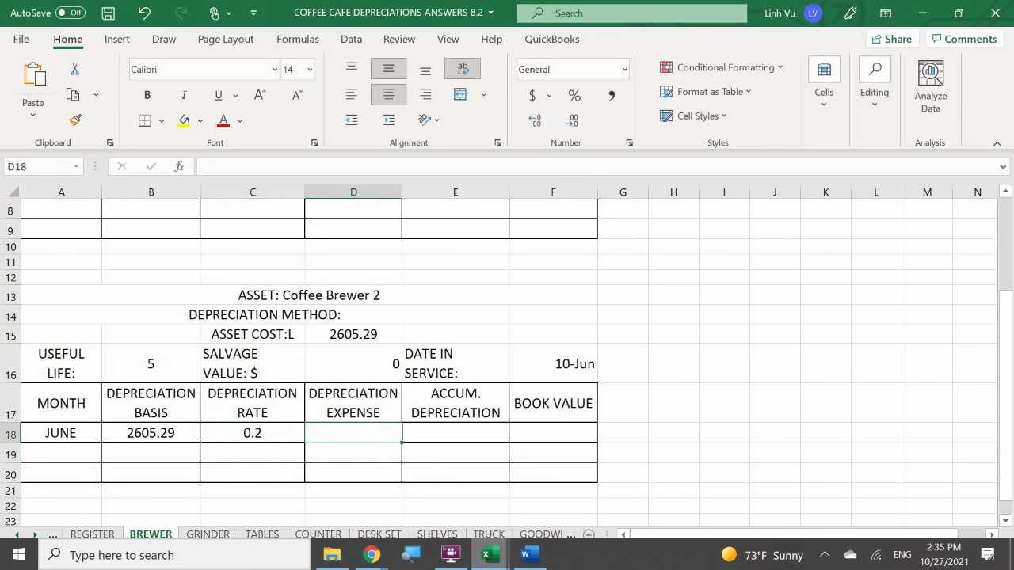
Enter a first ROUND formula in D18 multiplying rate by basis over 12.
type("=")
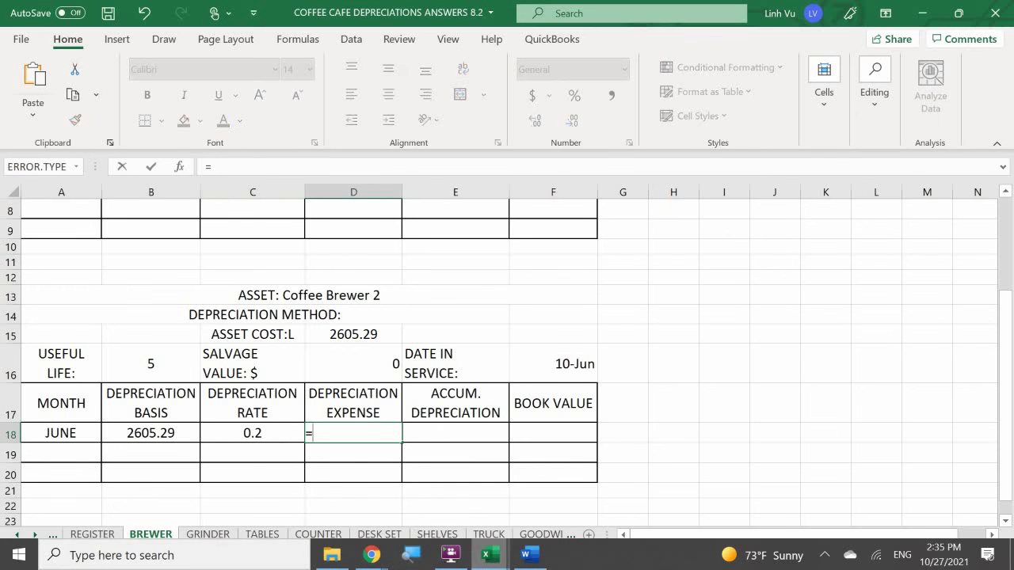
type("round(")
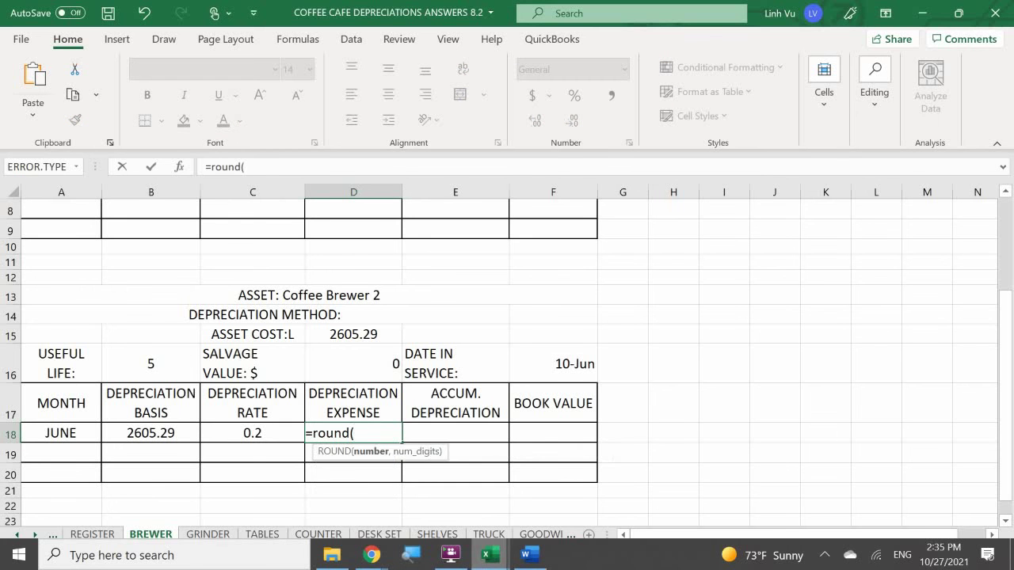
key("Left")
key("Left")
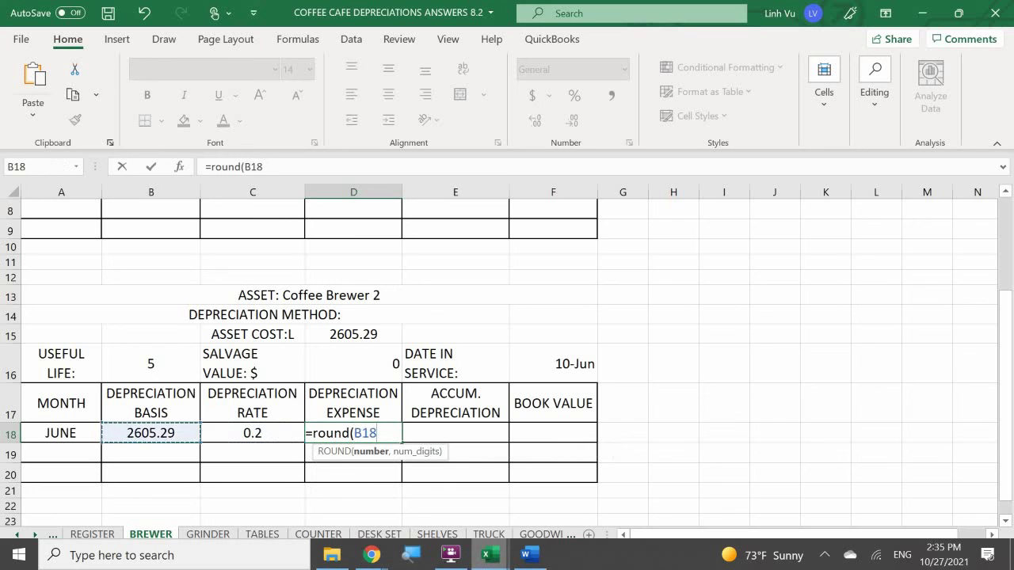
type("*")
key("Left")
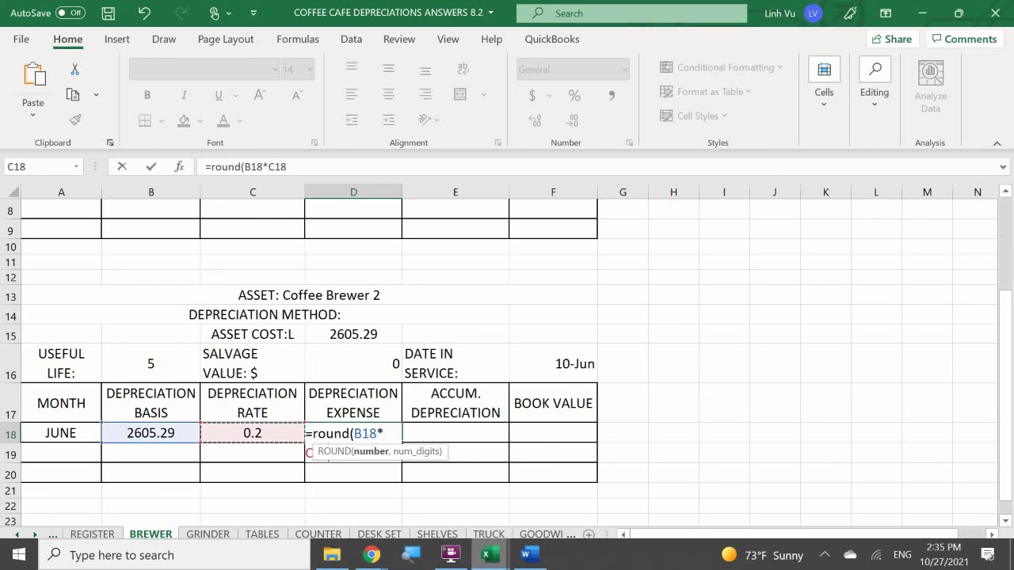
type("/12,")
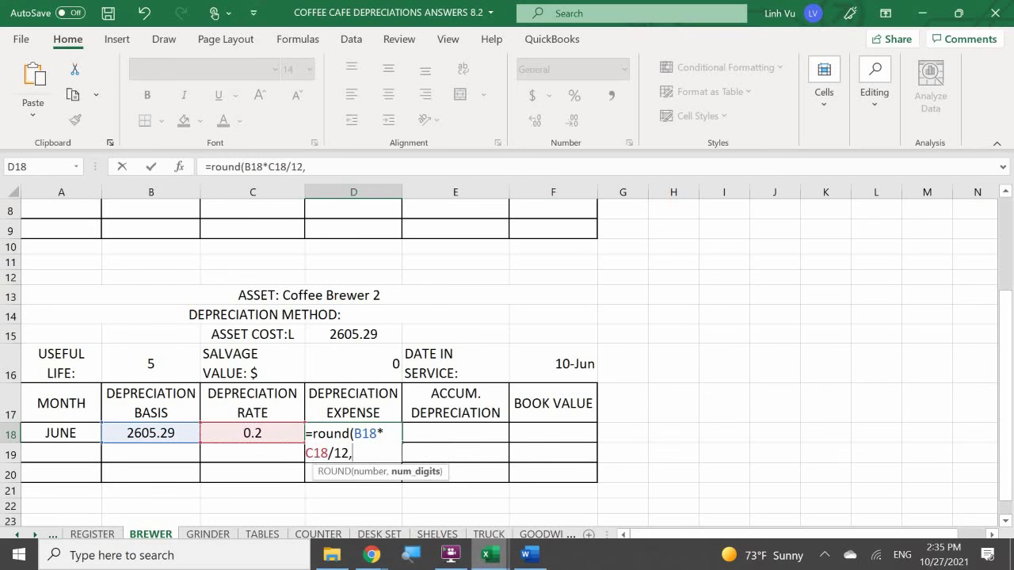
type("2")
type(")")
key("Return")
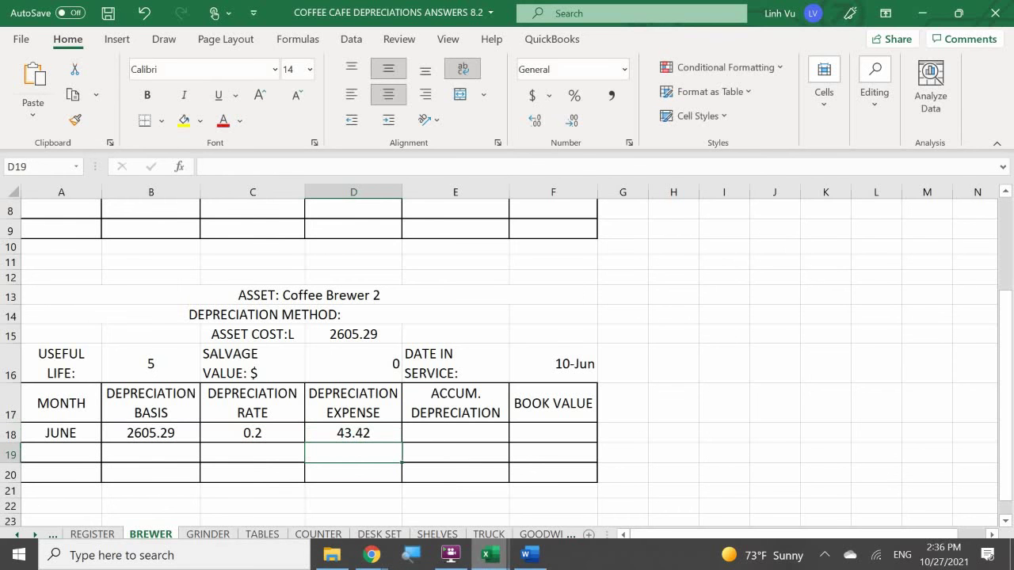
Try D18 as plain basis times rate (521.058), then as 521.05/12.
left_click(353, 432)
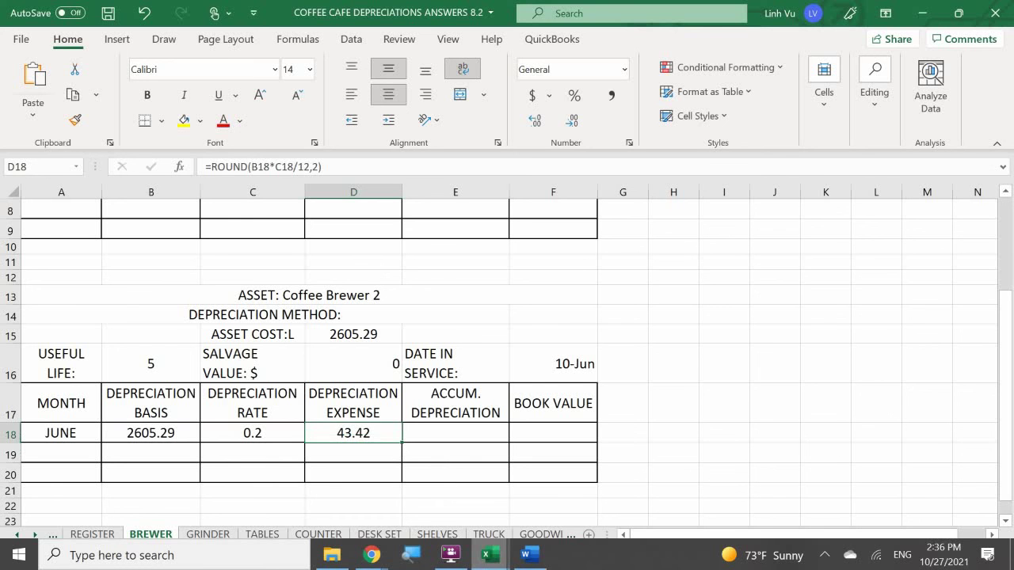
type("=")
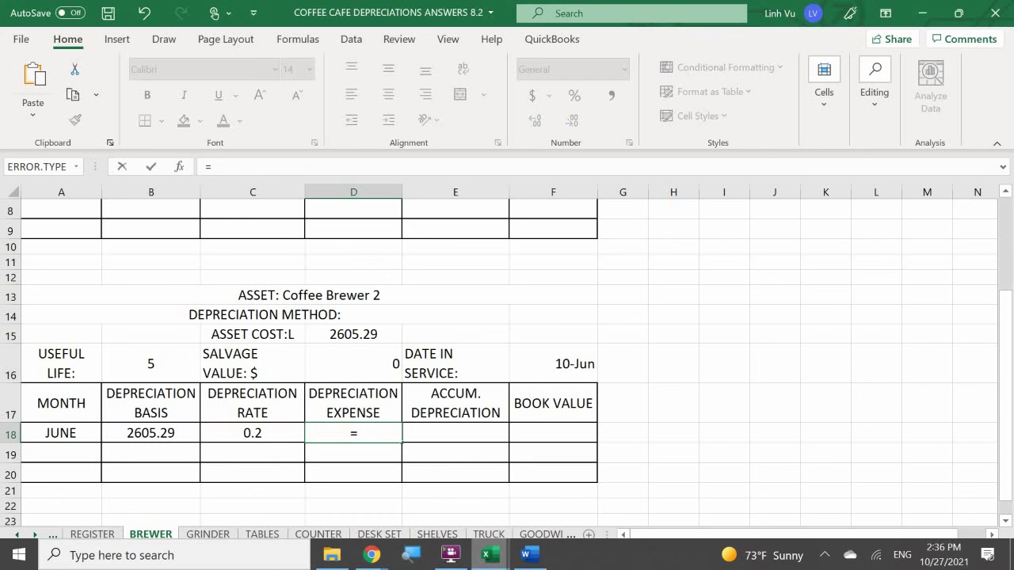
key("Left")
key("Left")
type("*")
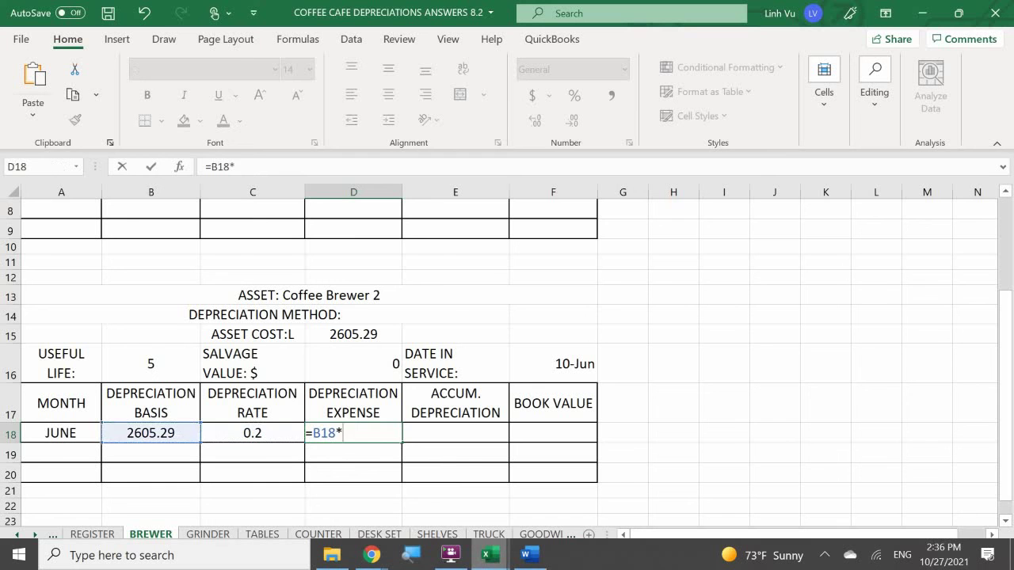
key("Left")
key("Return")
left_click(353, 433)
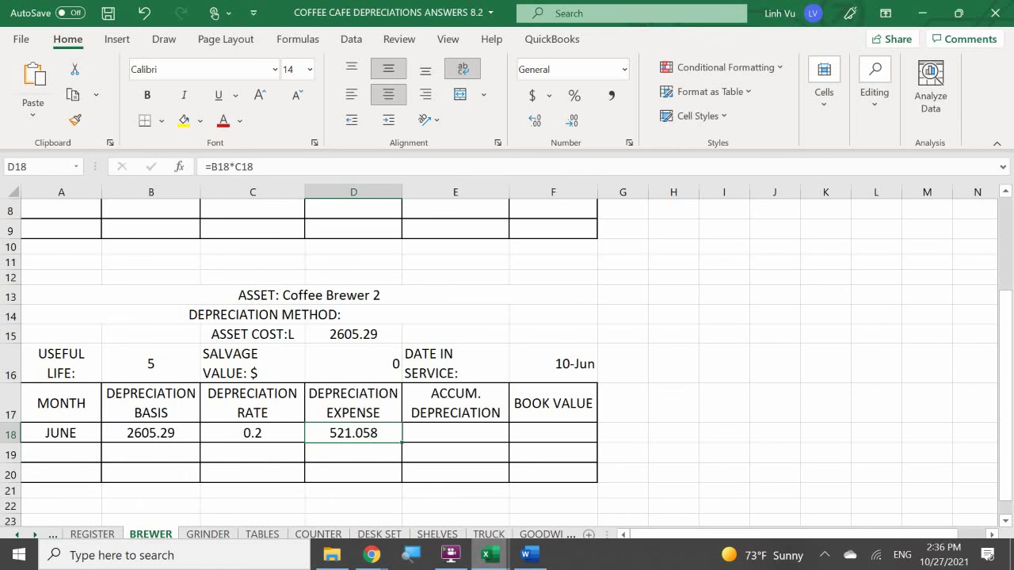
key("F2")
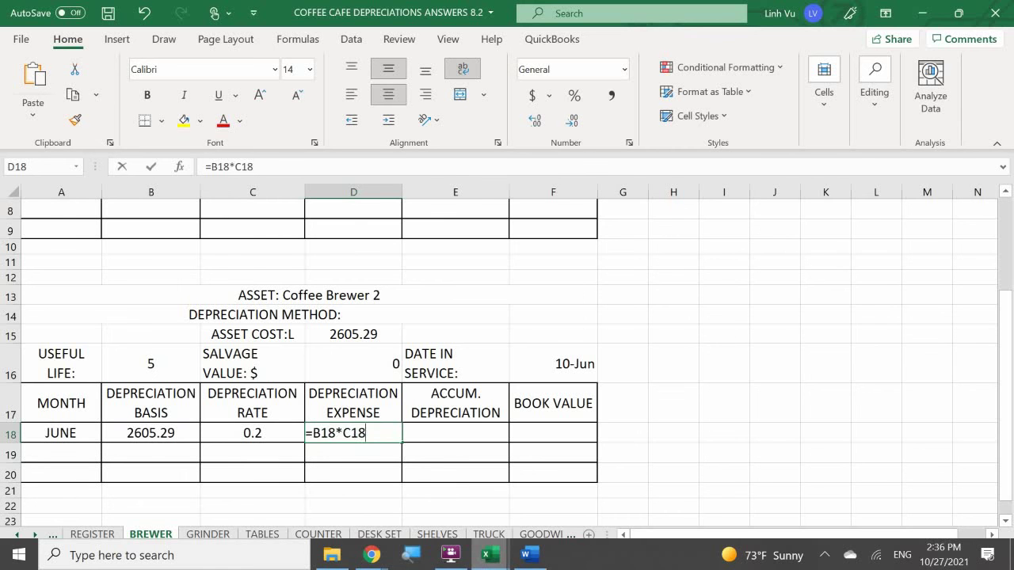
key("BackSpace")
key("BackSpace")
key("BackSpace")
key("BackSpace")
key("BackSpace")
key("BackSpace")
key("BackSpace")
type("521.0")
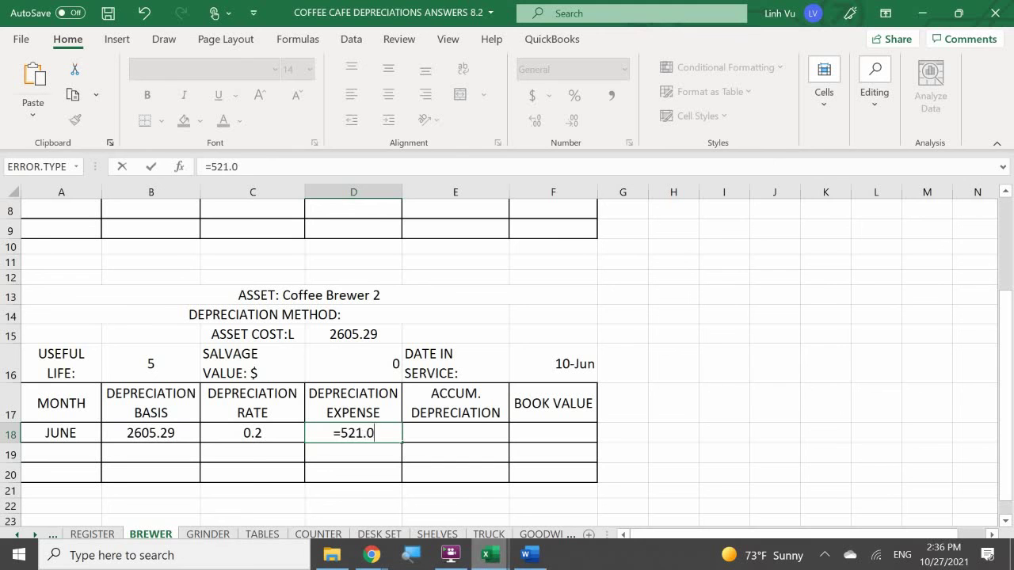
type("5/12")
key("Return")
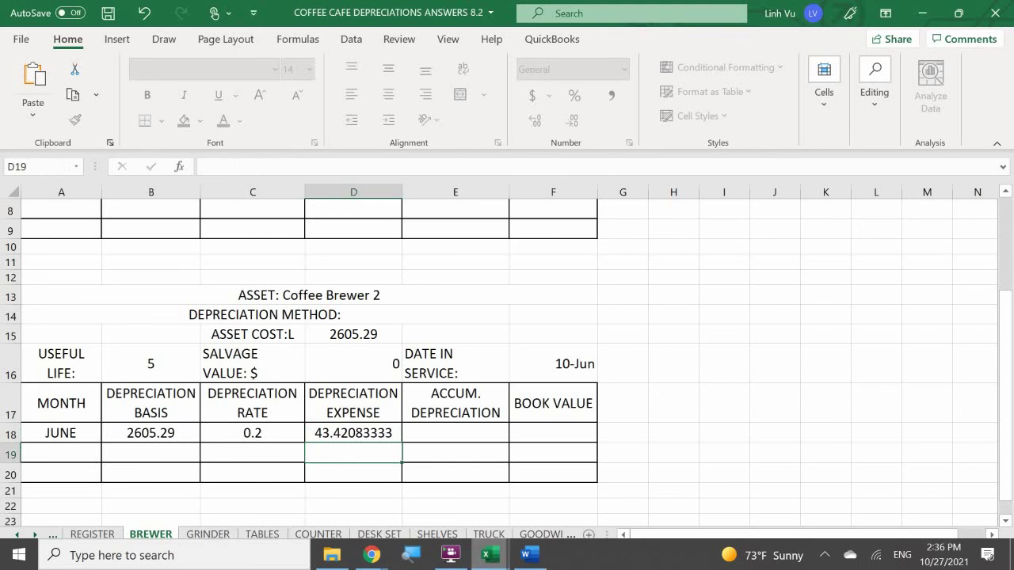
Rewrite D18 as =ROUND(B18*C18/12,2) so it shows 43.42.
left_click(354, 433)
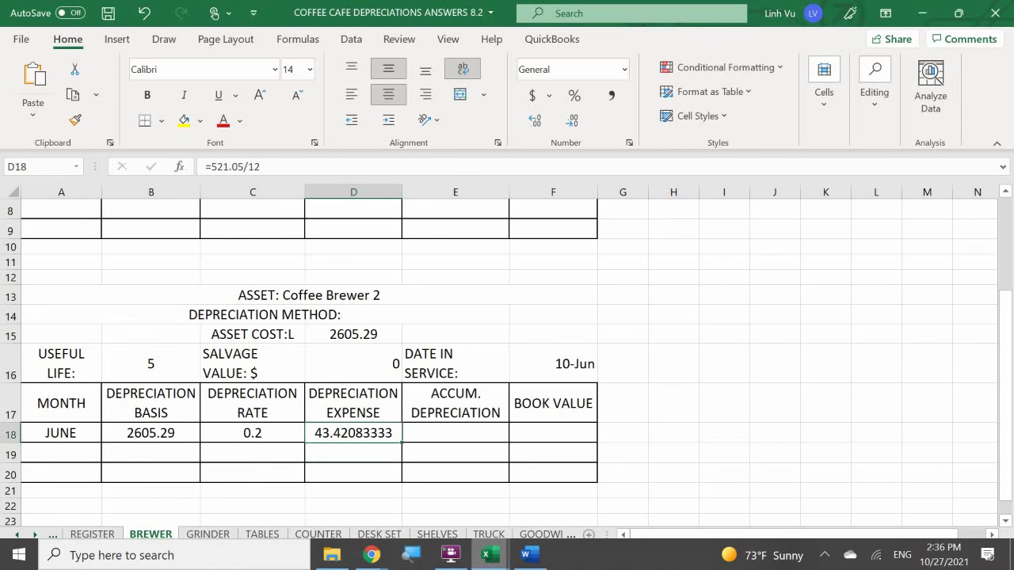
key("F2")
key("BackSpace")
key("BackSpace")
key("BackSpace")
key("BackSpace")
key("BackSpace")
key("BackSpace")
key("BackSpace")
key("BackSpace")
key("BackSpace")
key("BackSpace")
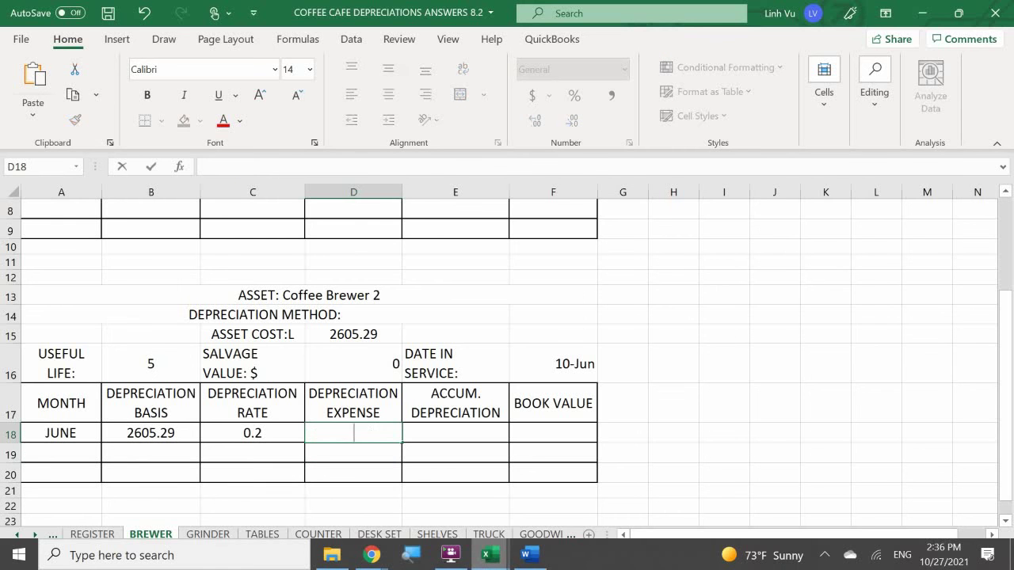
type("=ro")
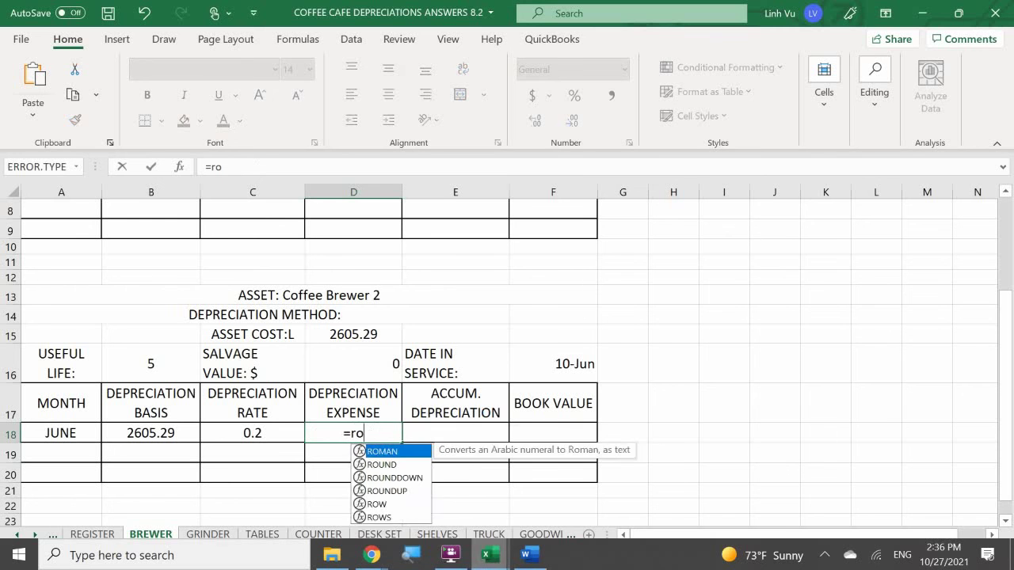
type("und(")
key("Left")
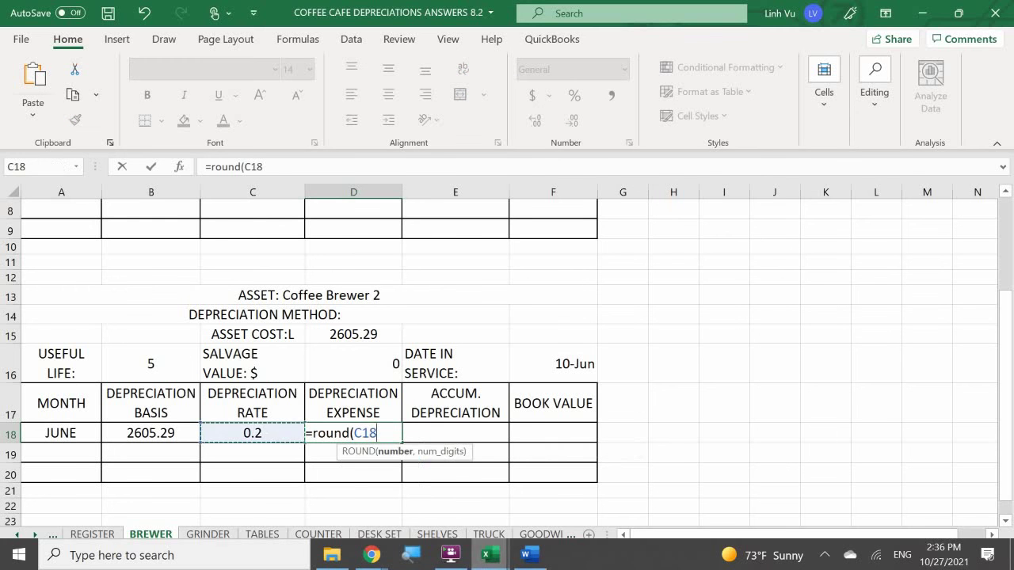
key("Left")
type("*")
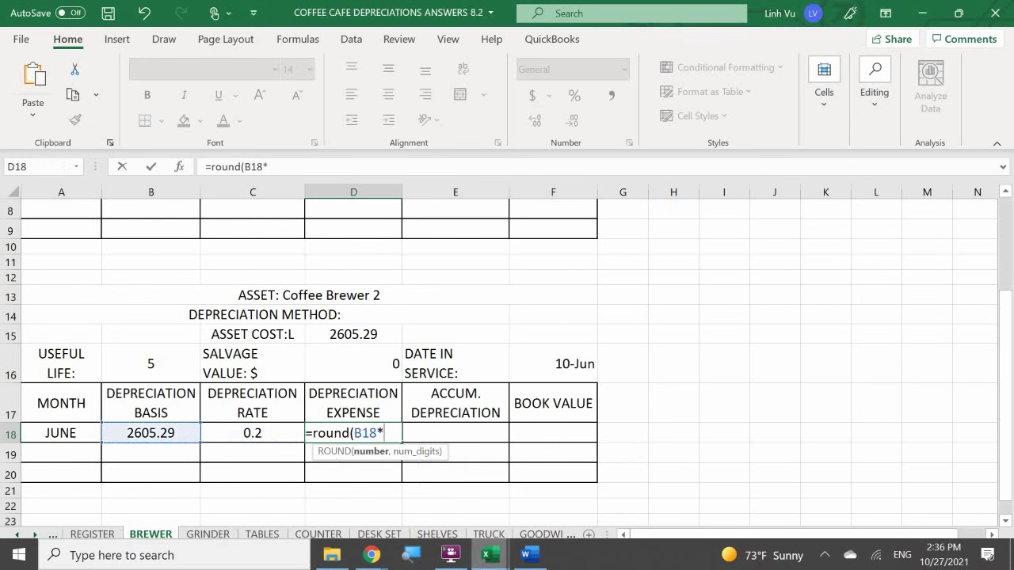
key("Left")
type("/")
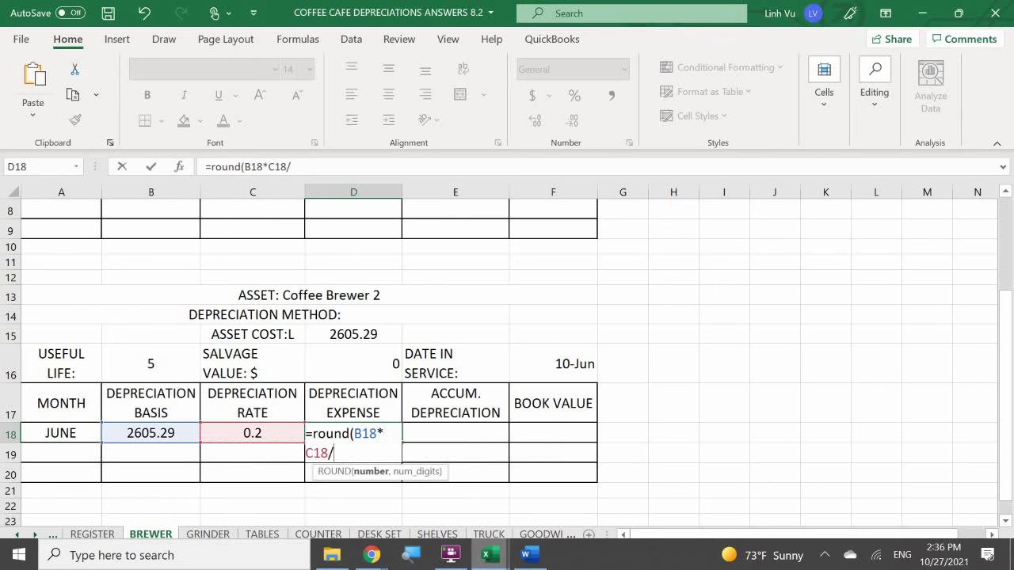
type("12.")
key("BackSpace")
type(",2")
key("Return")
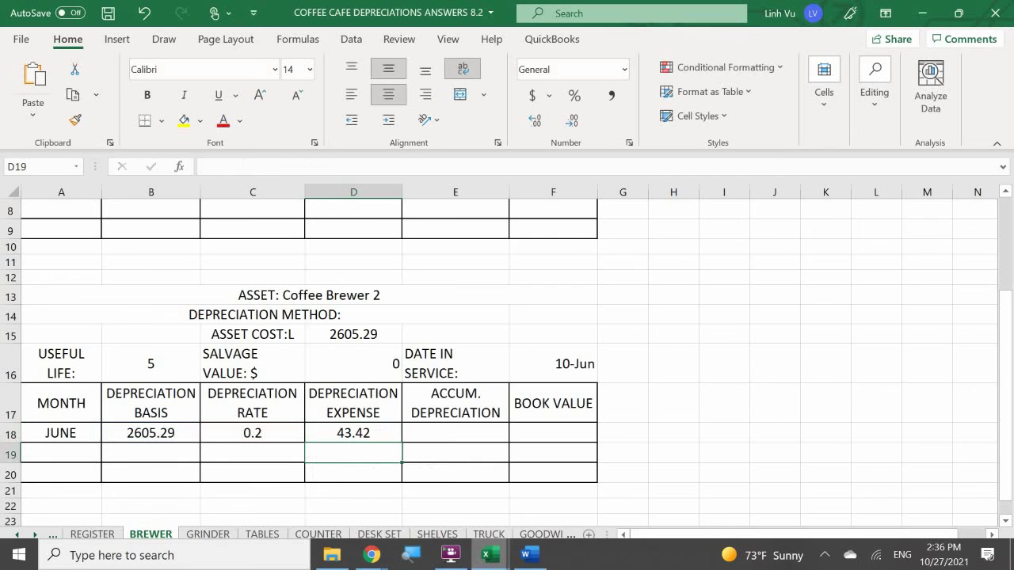
Set E18 to =D18 (43.42) and F18 to =D15-E18 (2561.87).
left_click(455, 432)
type("=")
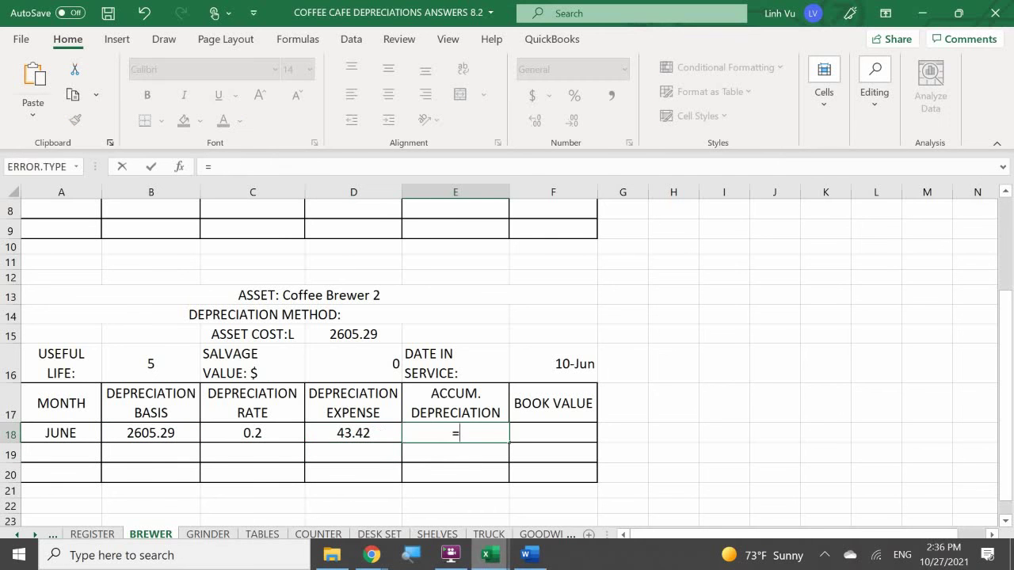
left_click(353, 433)
key("Return")
left_click(553, 432)
type("=")
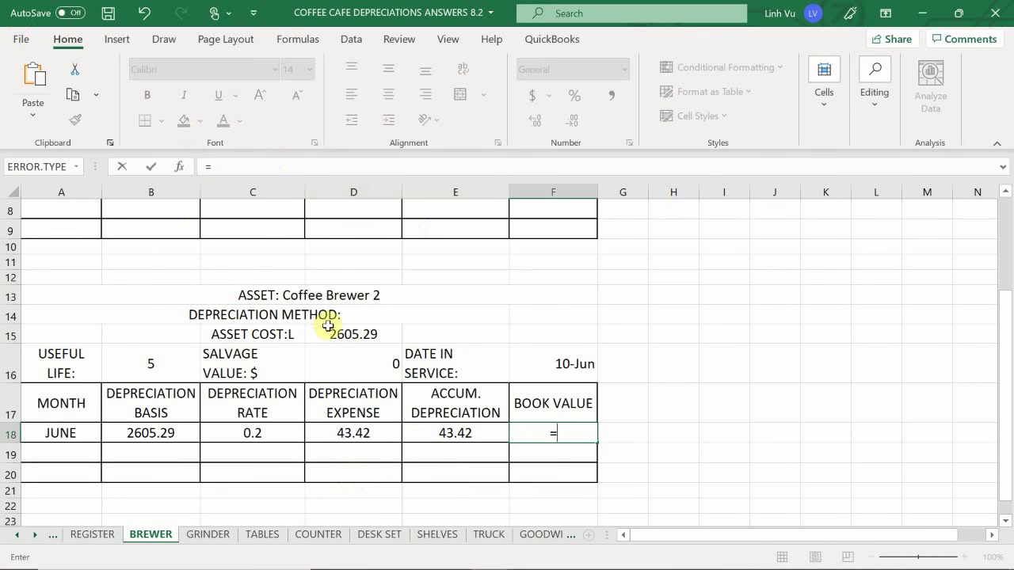
left_click(352, 334)
type("-E18")
key("Return")
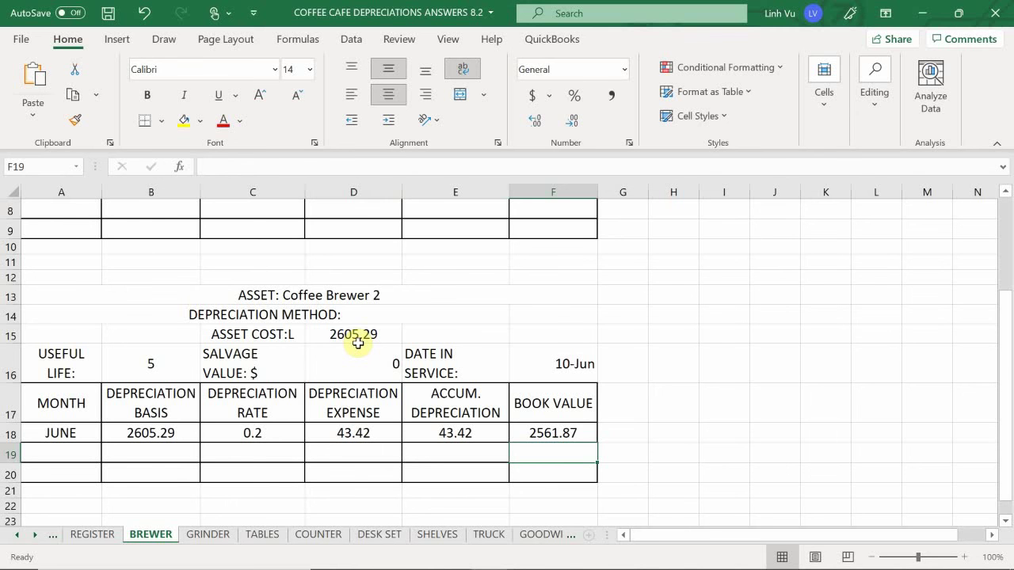
Enter =D7+D18 in D11 to total both brewers' June expense, giving 96.2.
scroll(358, 342, "up", 1)
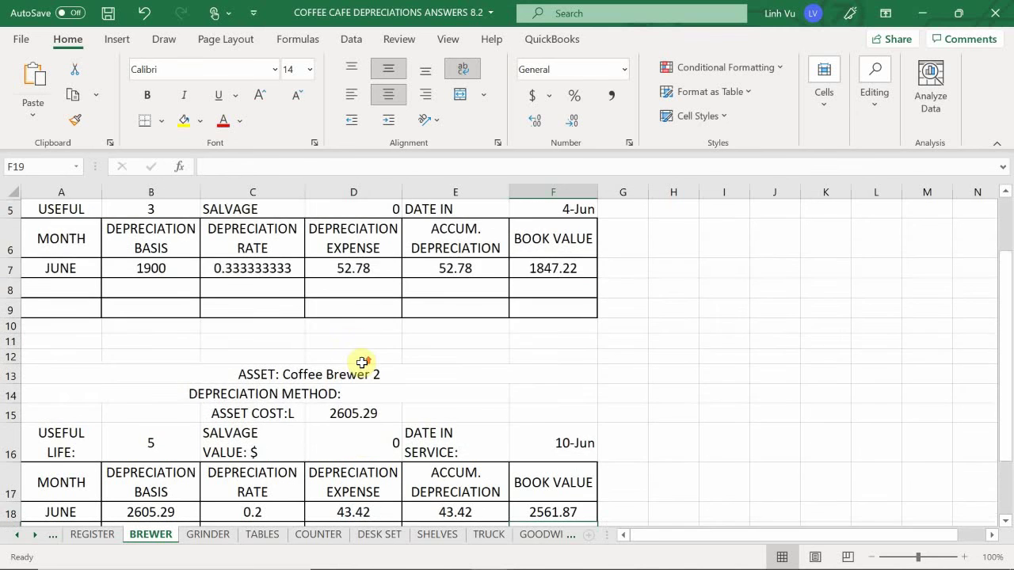
left_click(358, 340)
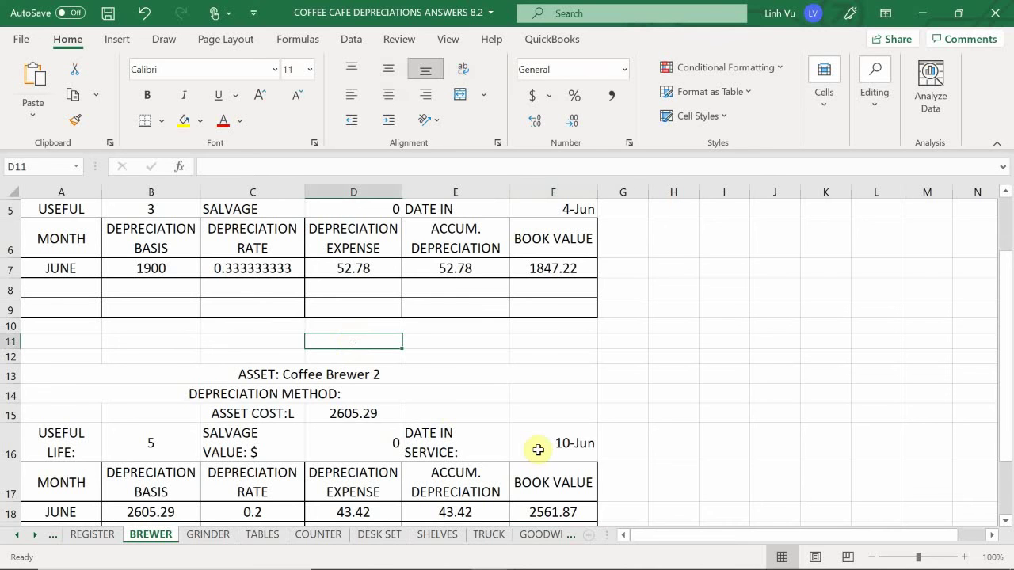
type("=")
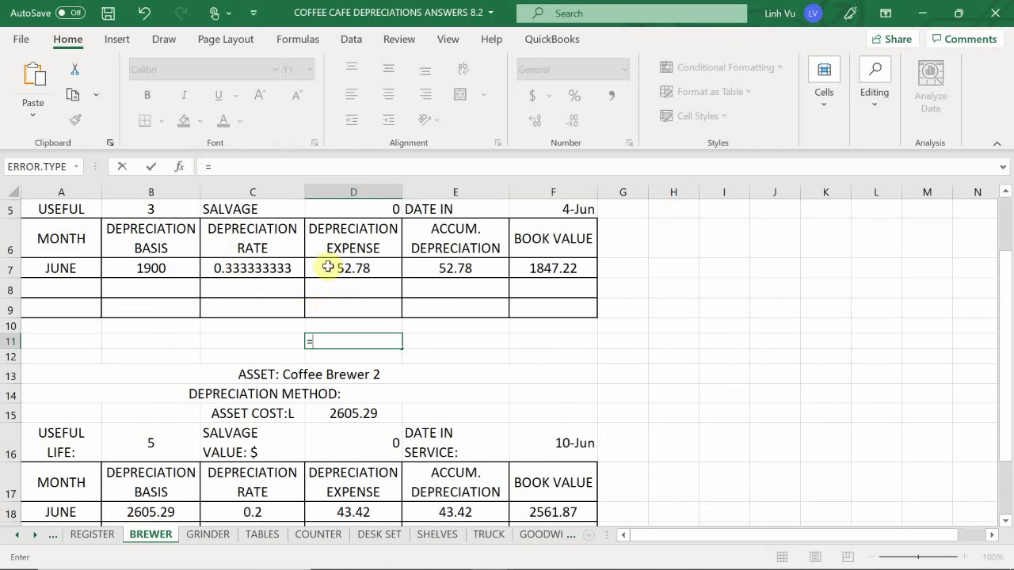
left_click(328, 271)
type("+")
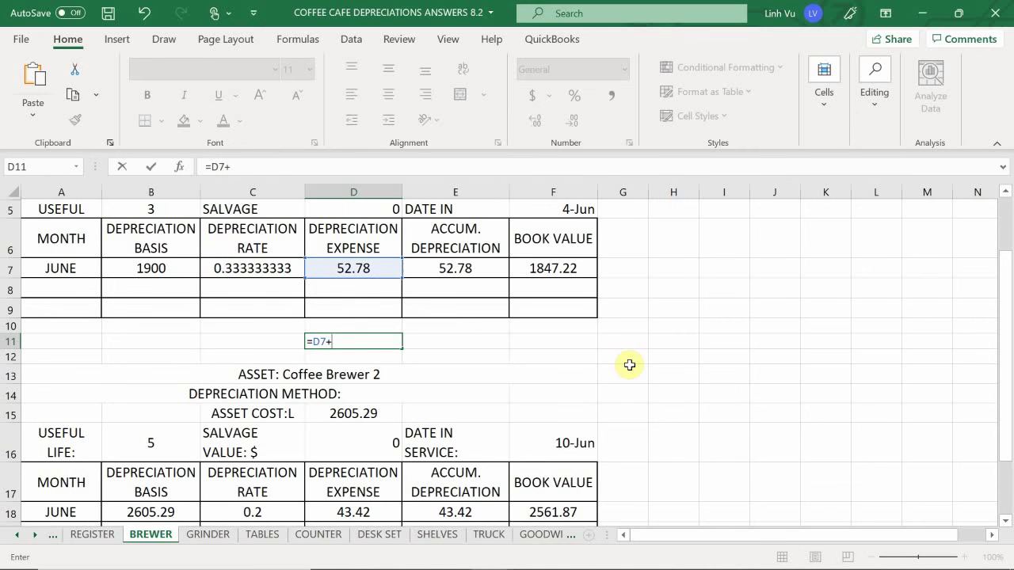
scroll(657, 472, "down", 1)
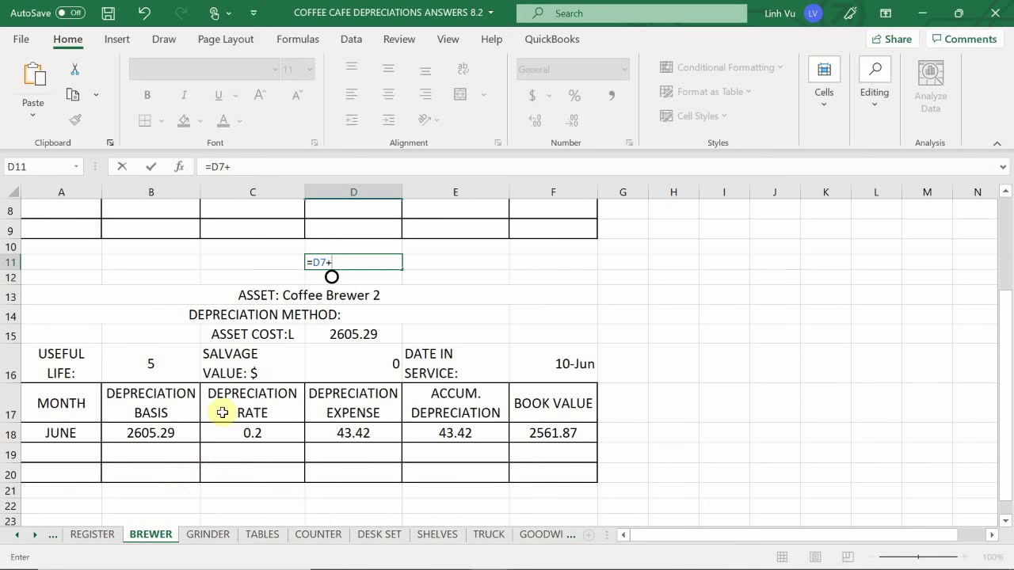
left_click(344, 440)
key("Return")
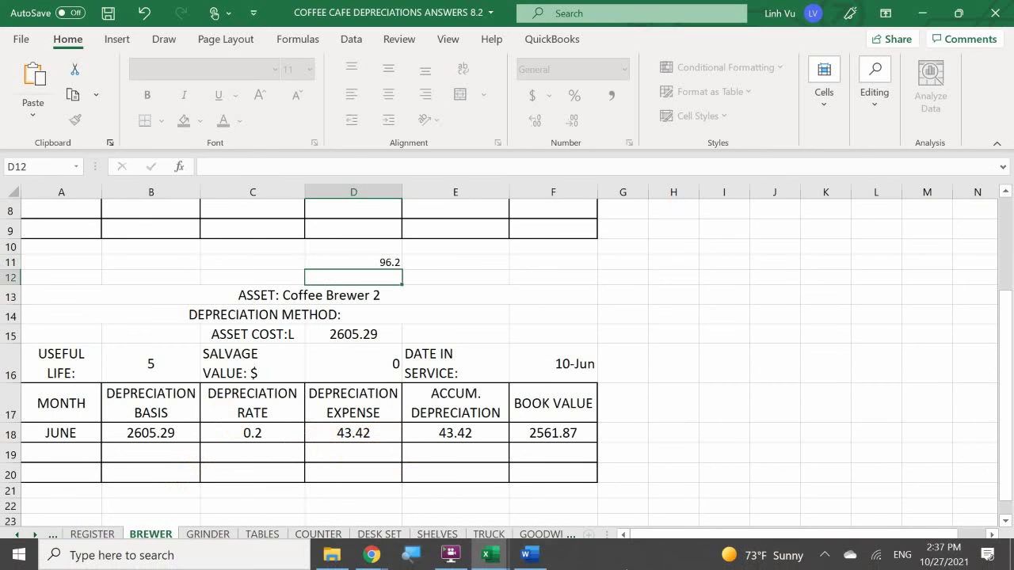
scroll(610, 441, "up", 2)
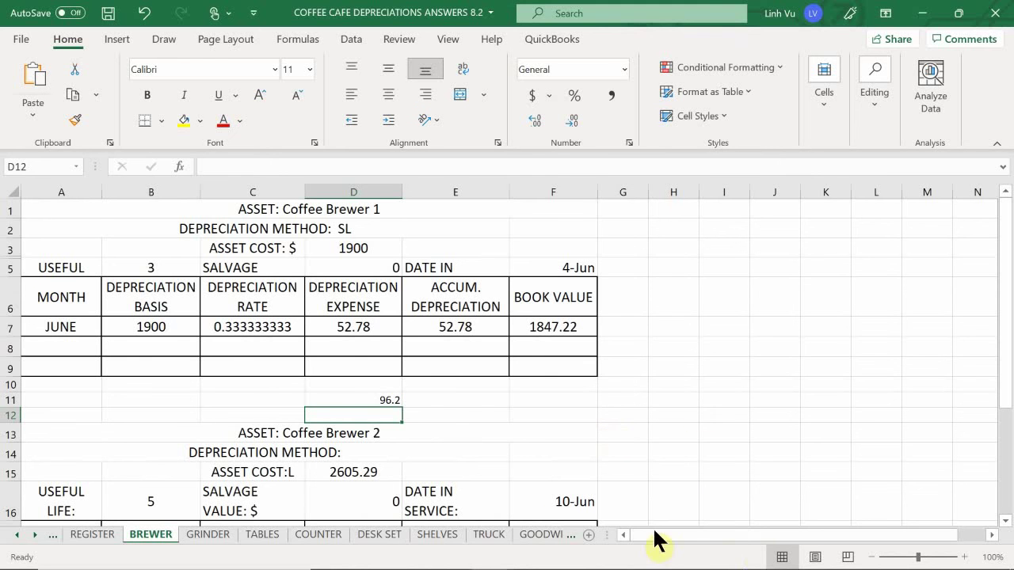
Switch to the Word assignment and scroll through its depreciation instructions.
mouse_move(420, 559)
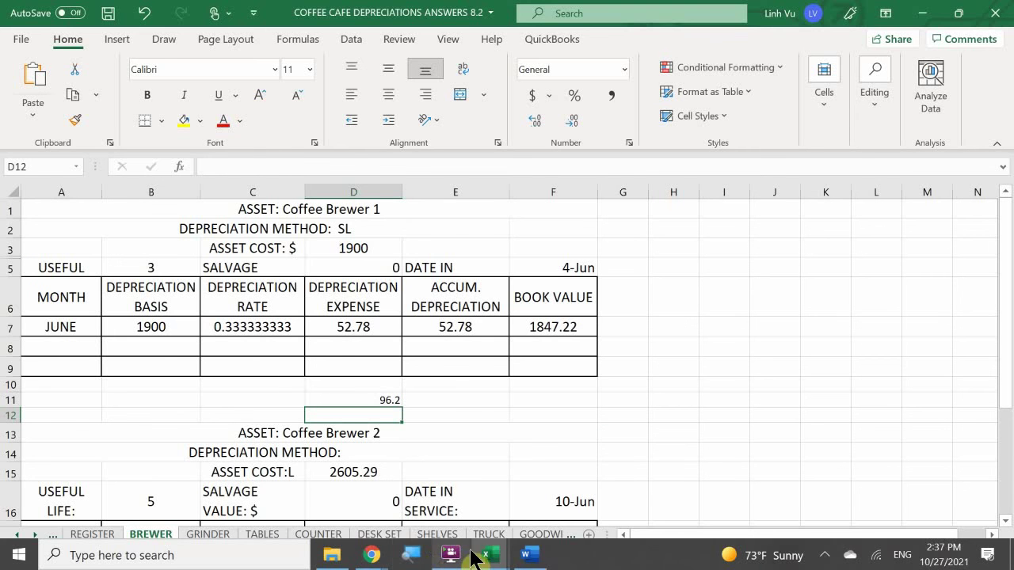
left_click(528, 556)
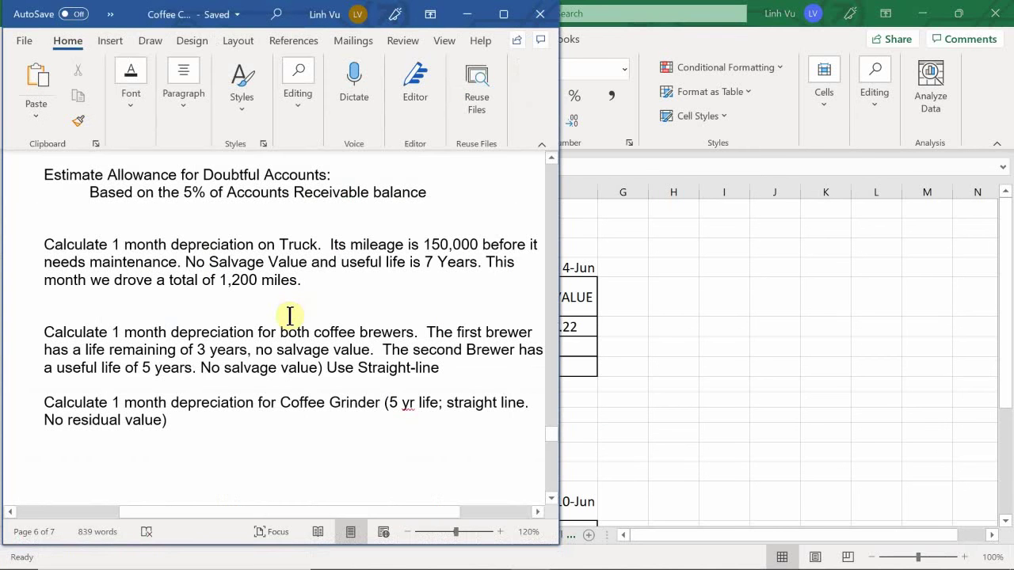
scroll(302, 308, "up", 1)
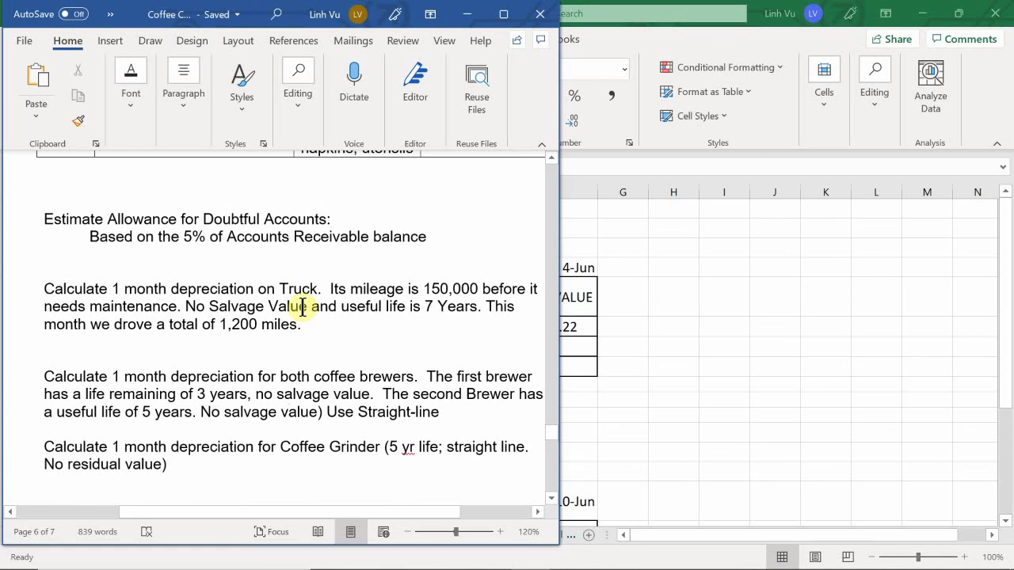
scroll(304, 309, "down", 1)
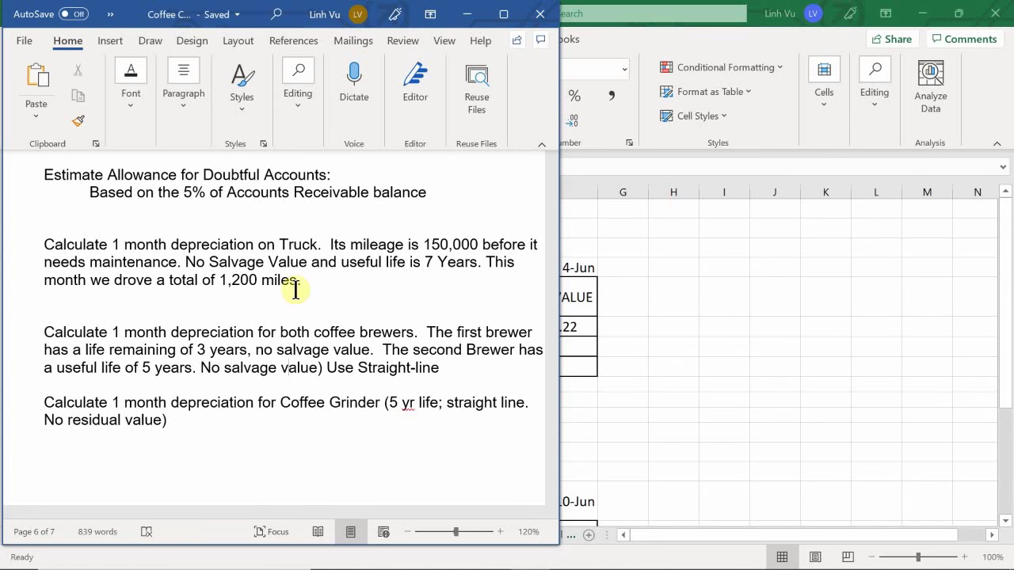
mouse_move(488, 546)
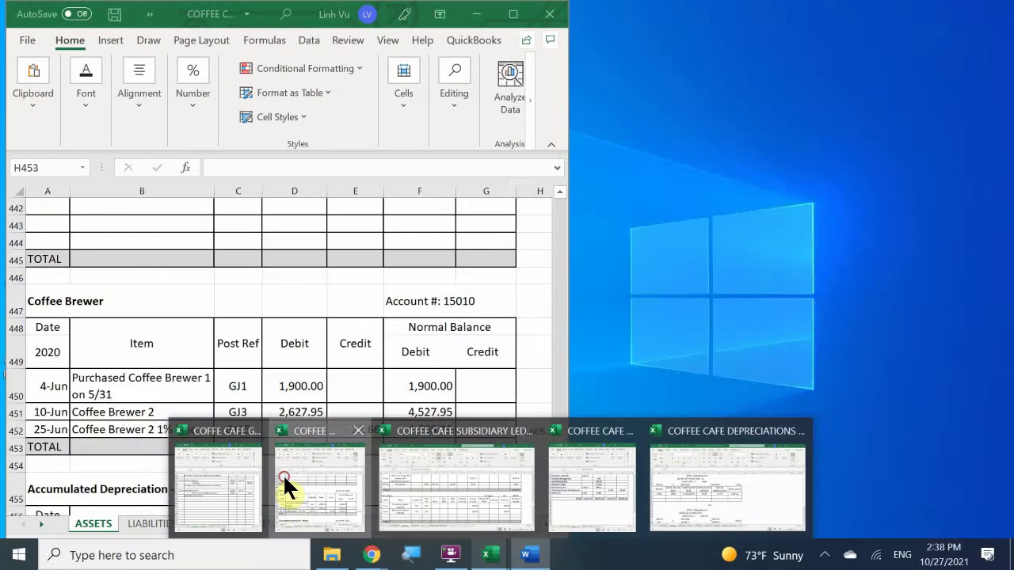
Switch to the ledger workbook and scroll down toward the Coffee Grinder account.
left_click(283, 473)
scroll(91, 376, "up", 2)
scroll(151, 410, "down", 4)
scroll(151, 410, "down", 5)
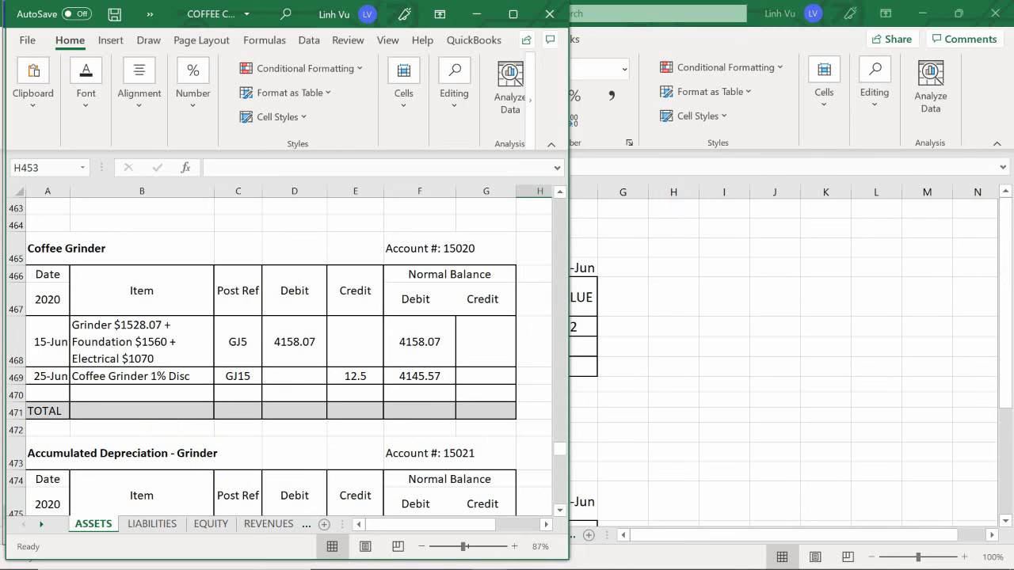
Bring the Word instructions forward, then return to the Excel ledger's Coffee Grinder account.
mouse_move(447, 563)
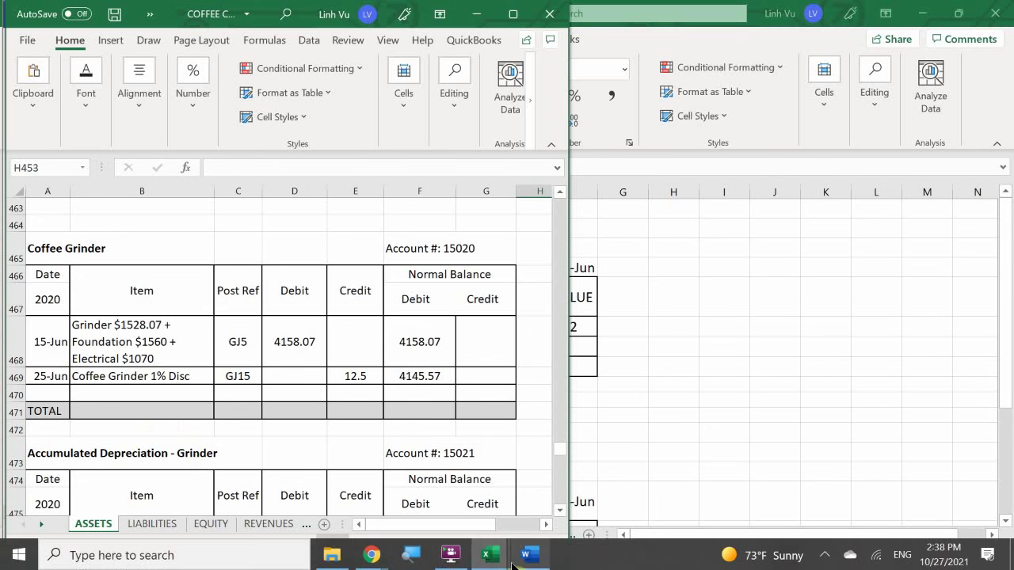
mouse_move(530, 556)
left_click(552, 509)
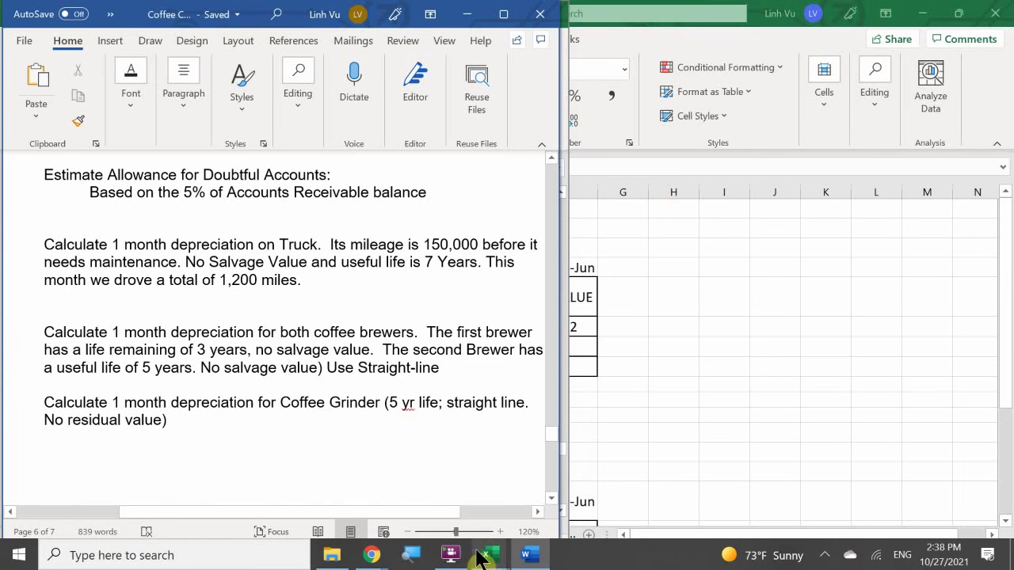
mouse_move(531, 555)
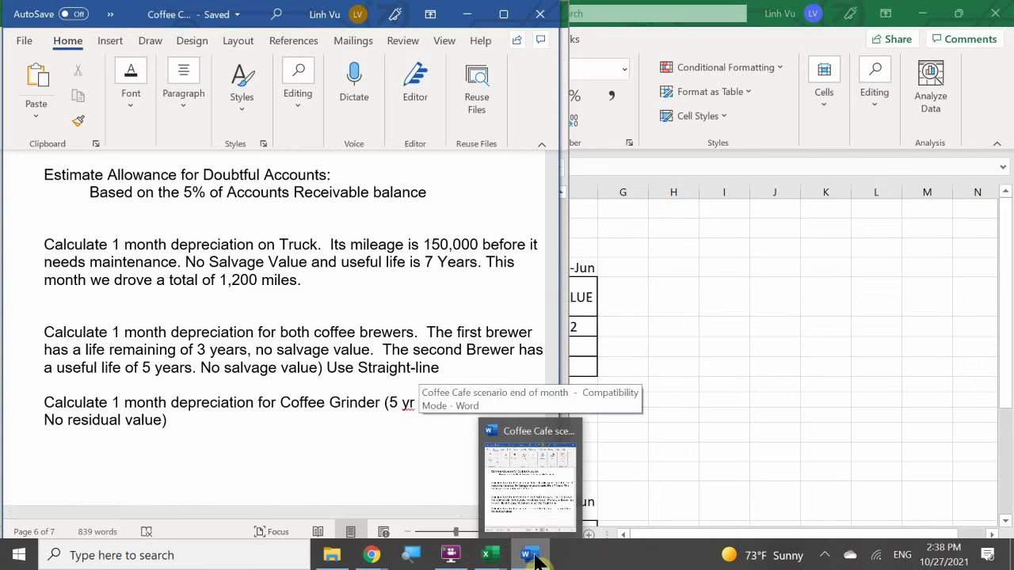
mouse_move(527, 520)
mouse_move(485, 550)
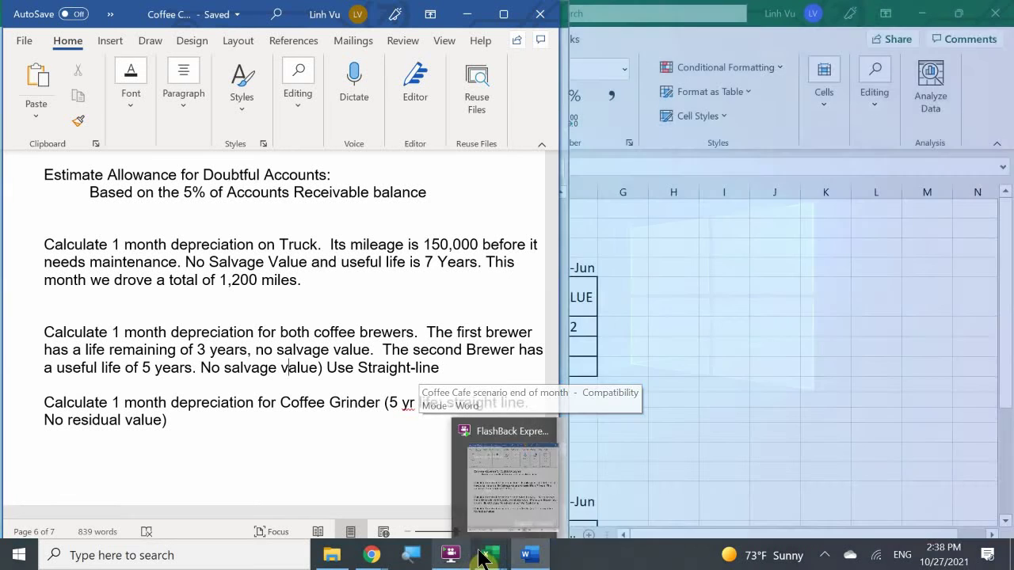
left_click(331, 491)
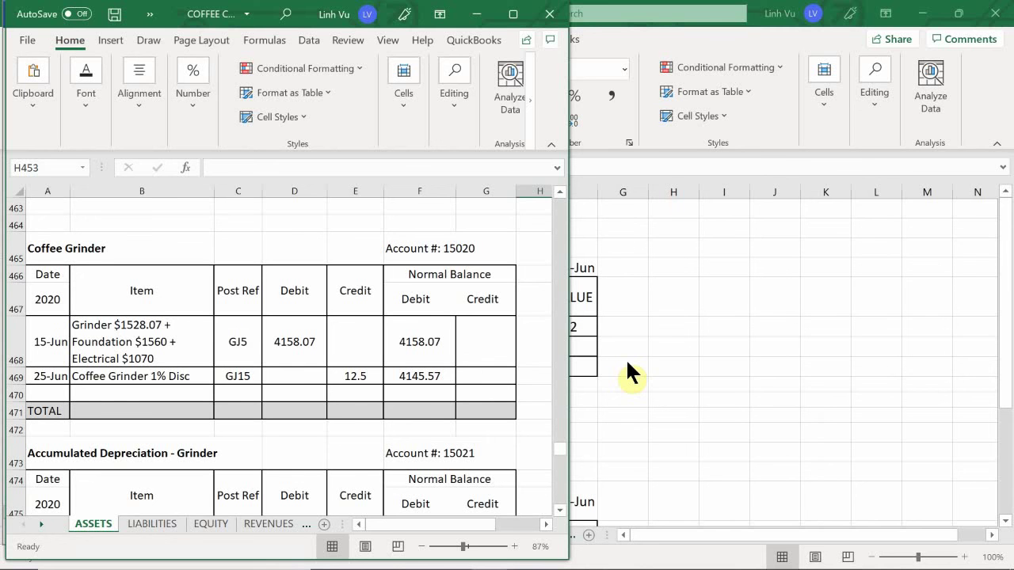
Return to the depreciation workbook and open the GRINDER sheet.
left_click(647, 352)
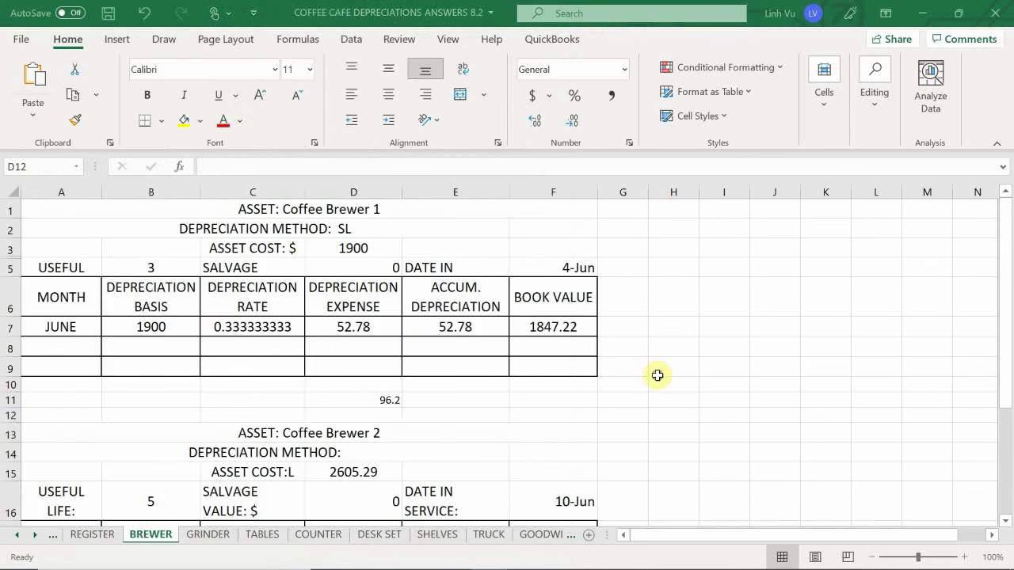
scroll(648, 372, "down", 7)
scroll(648, 375, "up", 5)
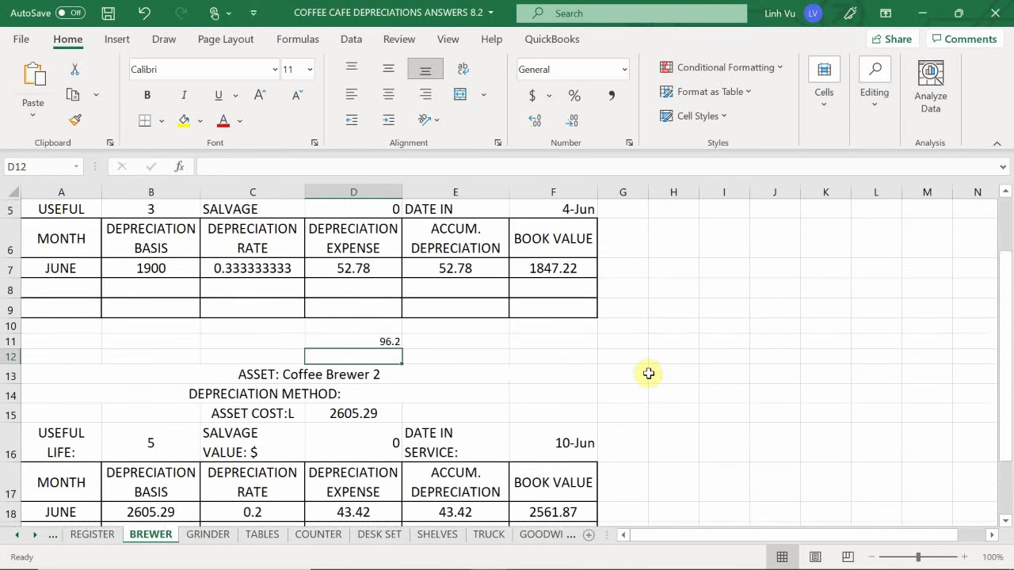
scroll(648, 372, "down", 1)
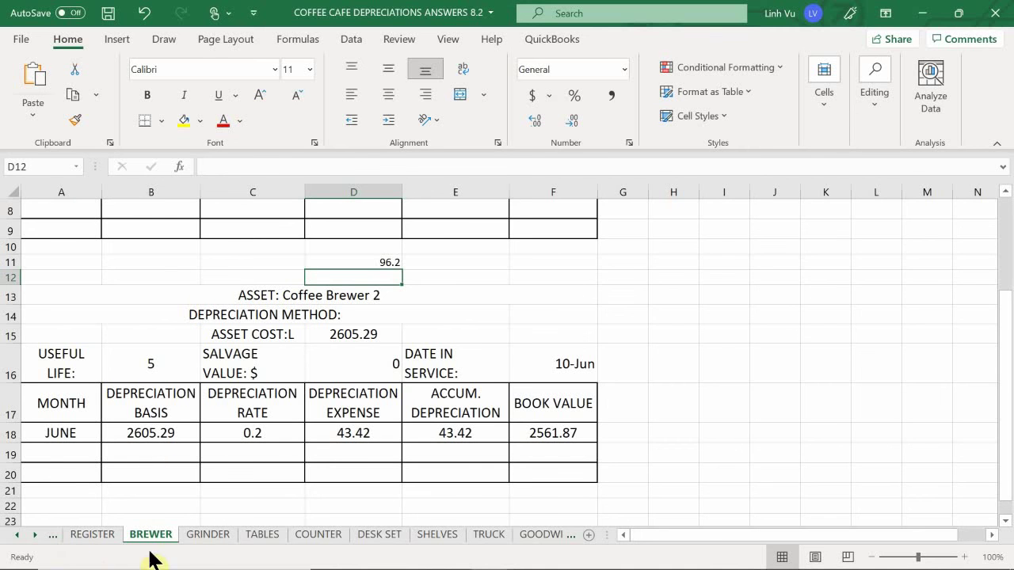
left_click(221, 541)
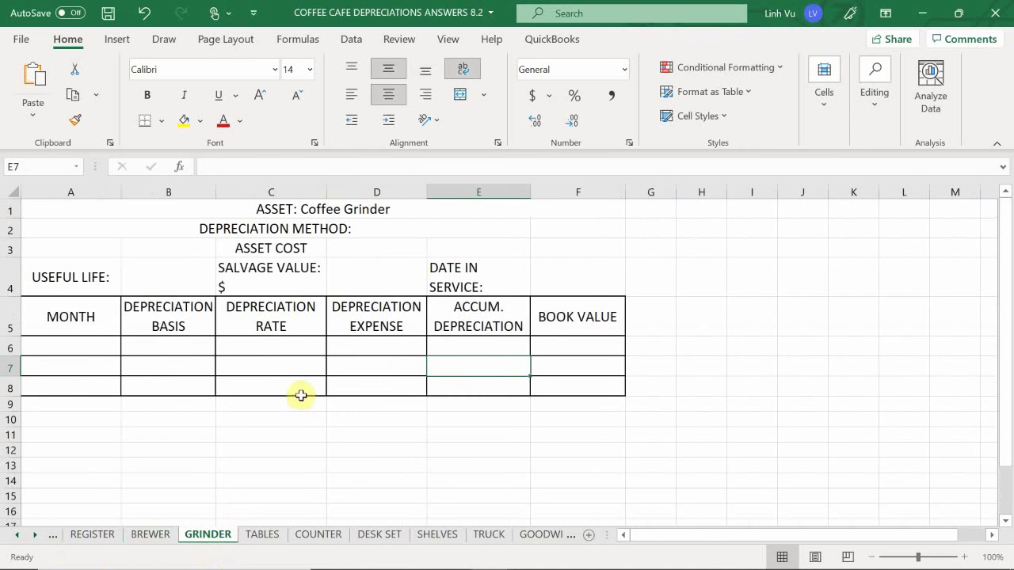
left_click(346, 449)
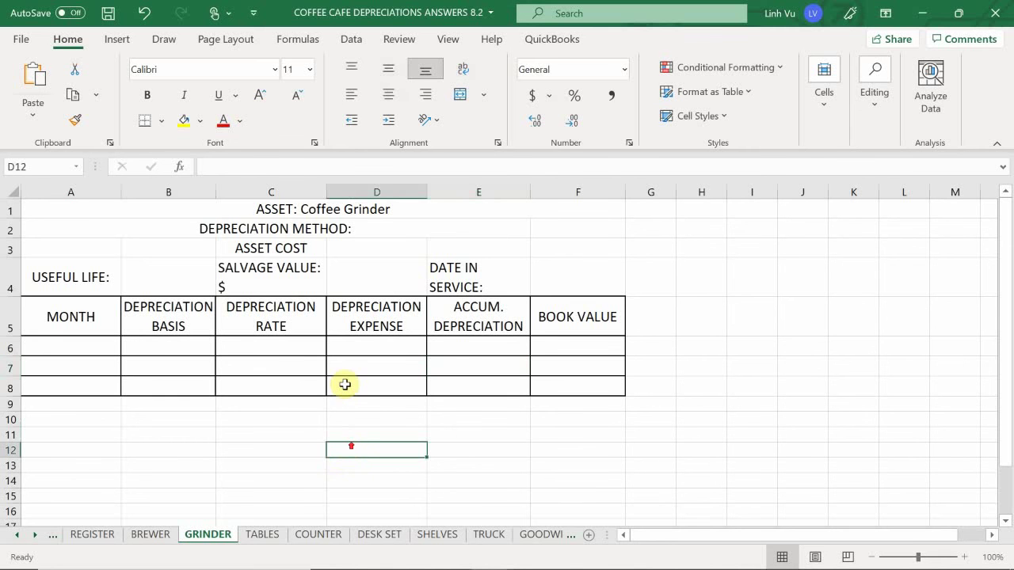
scroll(346, 384, "down", 4)
scroll(346, 384, "up", 4)
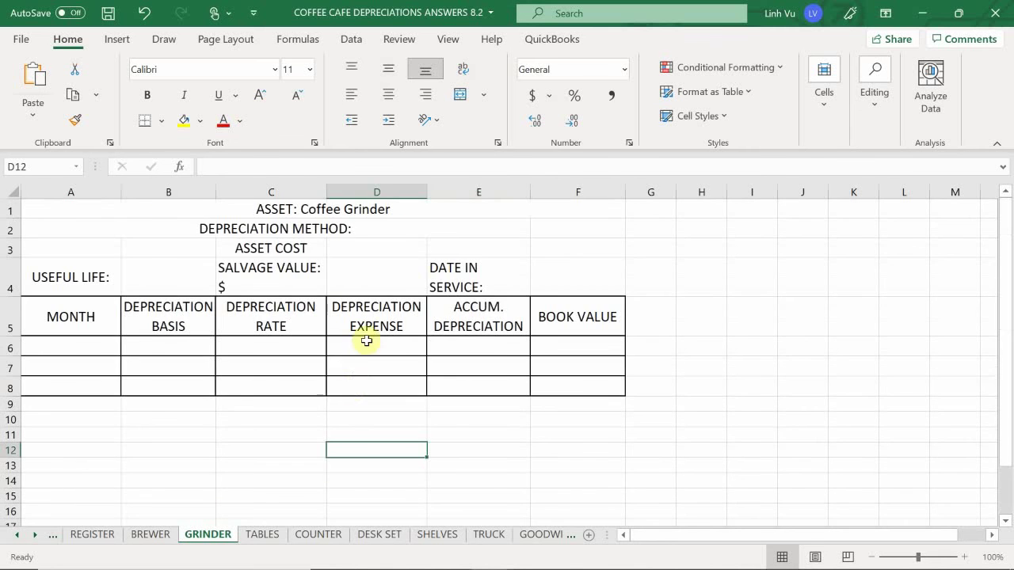
left_click(374, 249)
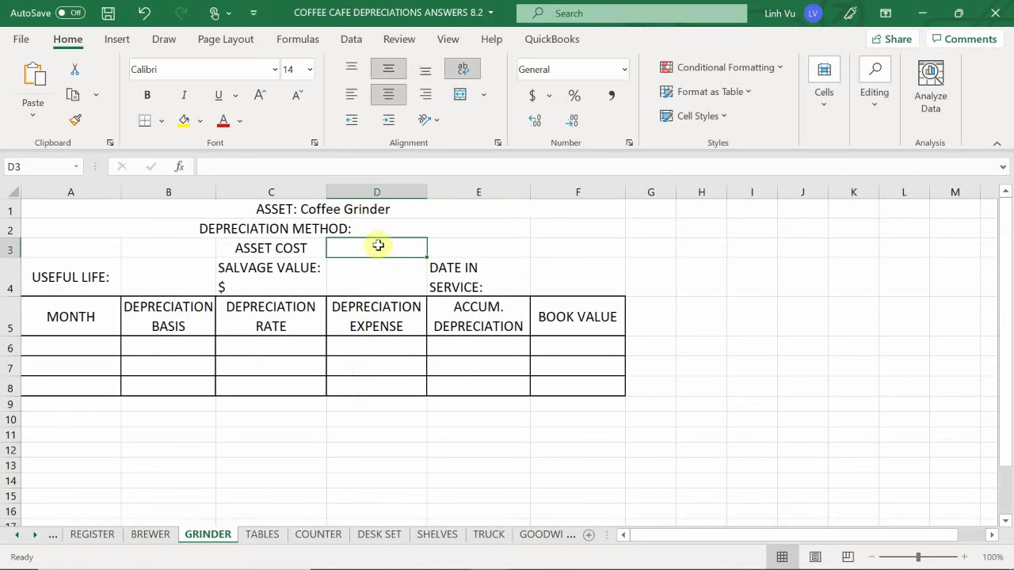
key("Up")
key("Up")
Add SL as the depreciation method in the A2 heading.
left_click(379, 230)
key("F2")
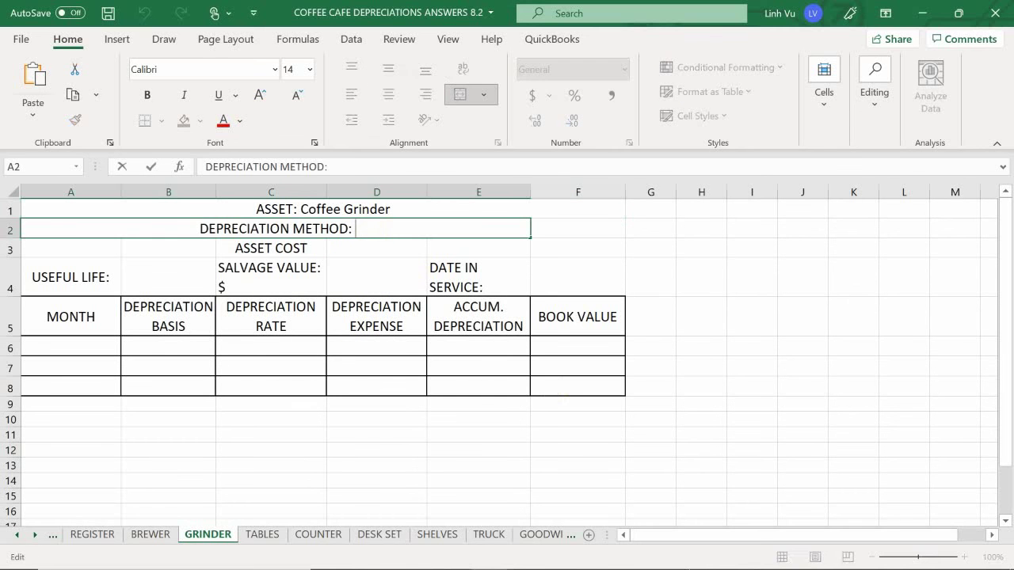
type("SK")
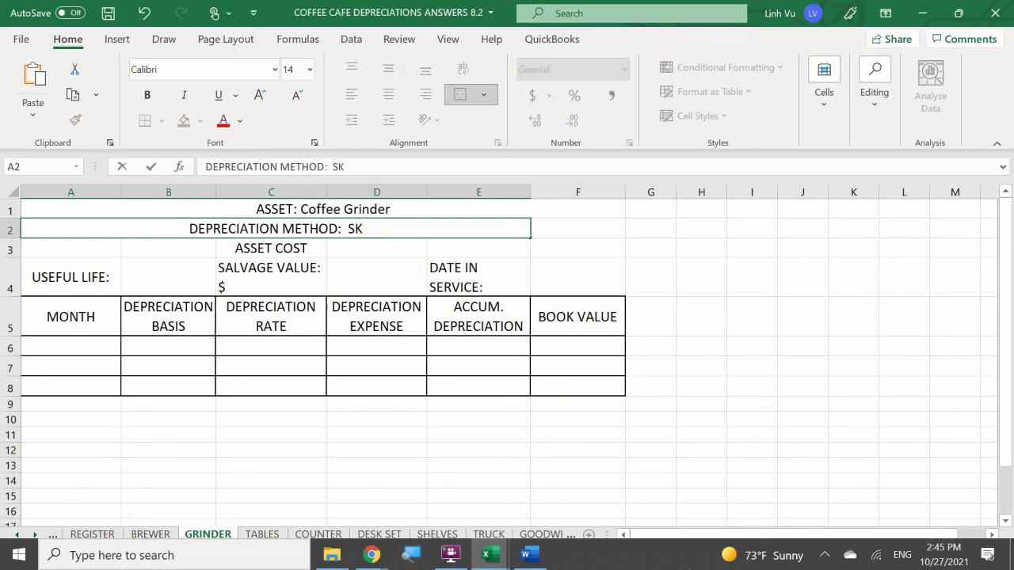
key("BackSpace")
type("L")
key("Return")
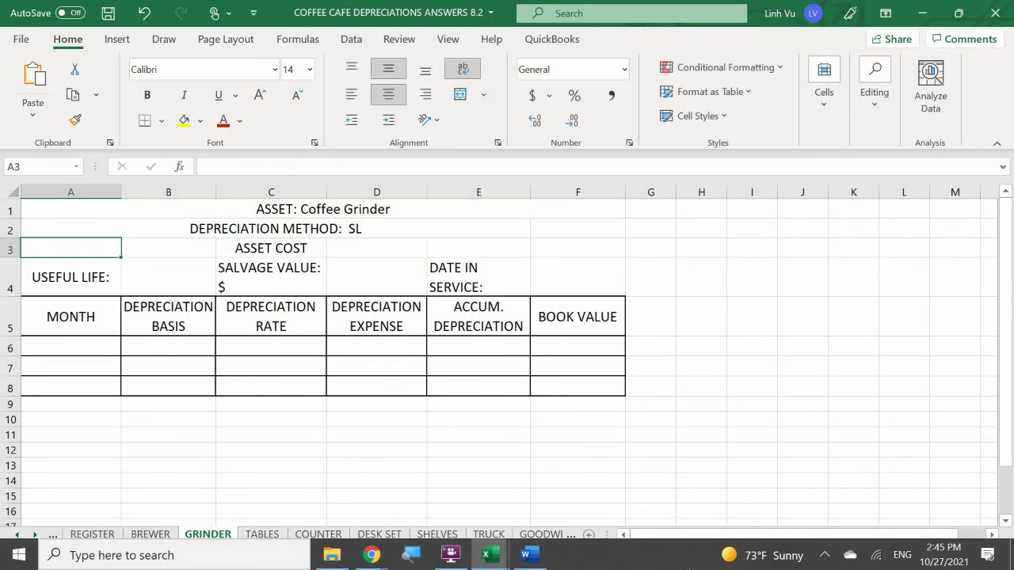
Enter asset cost 4145.57 in D3 and salvage value 0.00 in D4.
type("4")
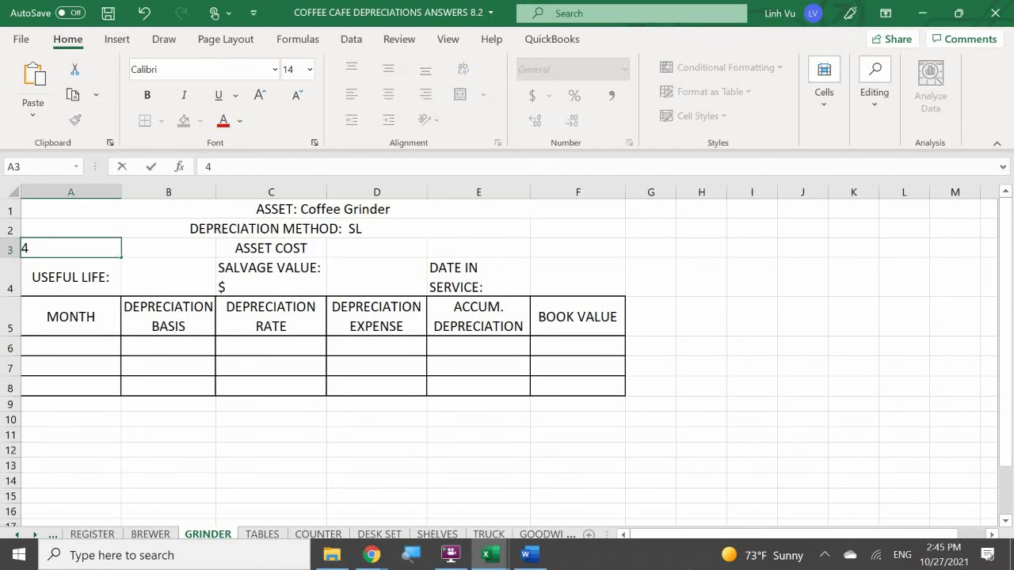
type("15")
type("4")
key("BackSpace")
key("BackSpace")
key("BackSpace")
key("BackSpace")
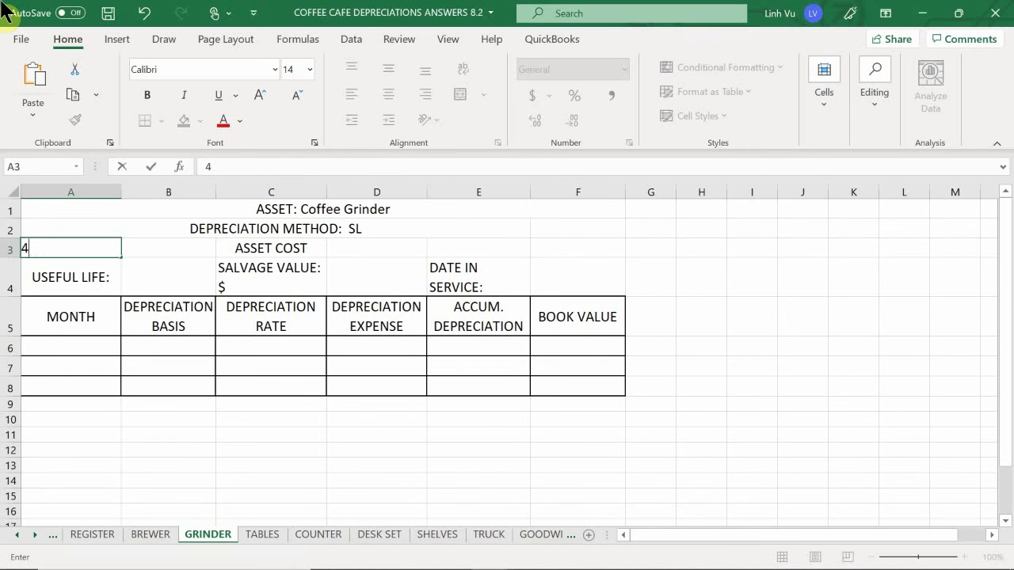
key("Return")
key("Right")
key("Right")
key("Right")
key("Up")
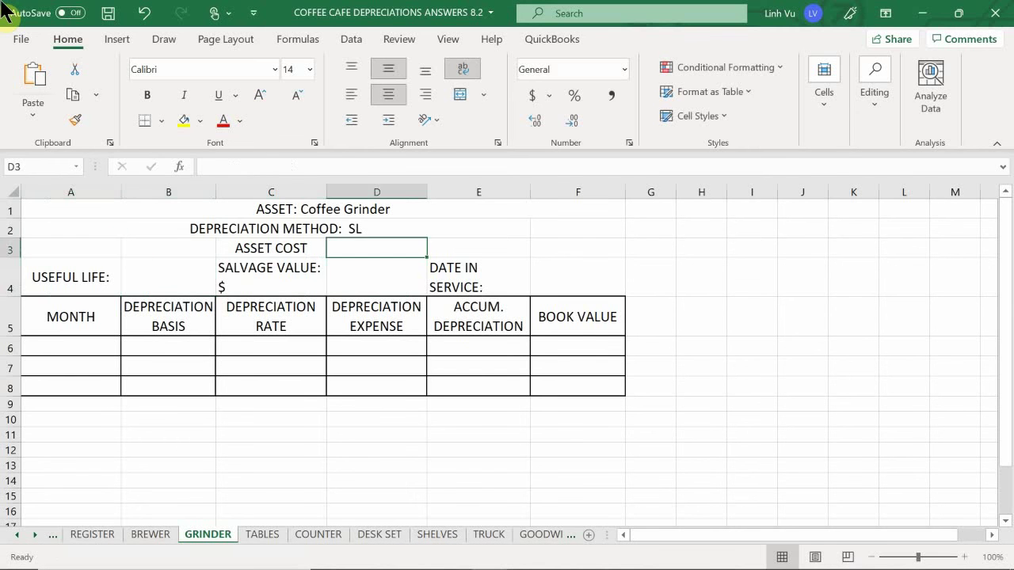
type("41")
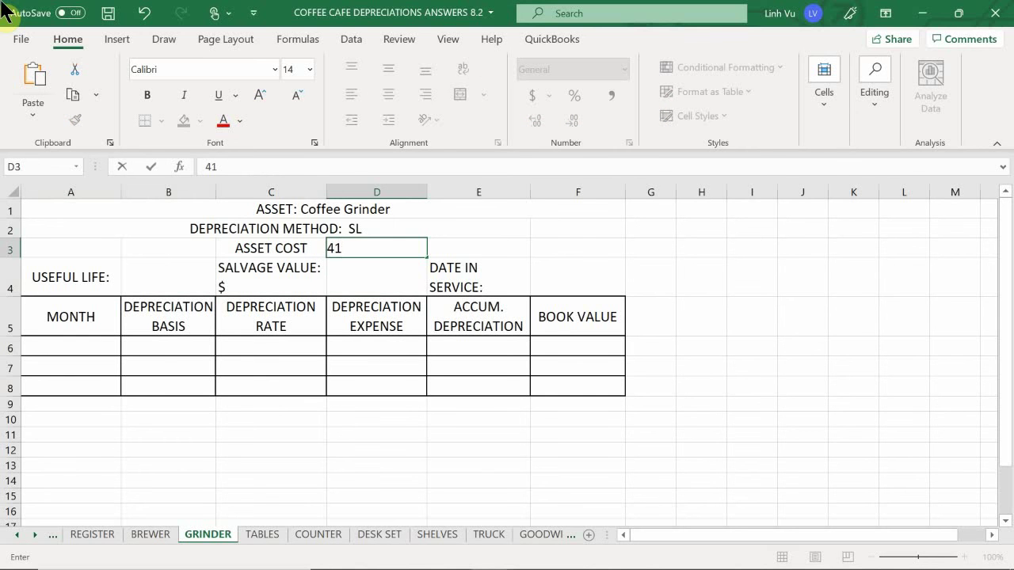
type("45.57")
key("Return")
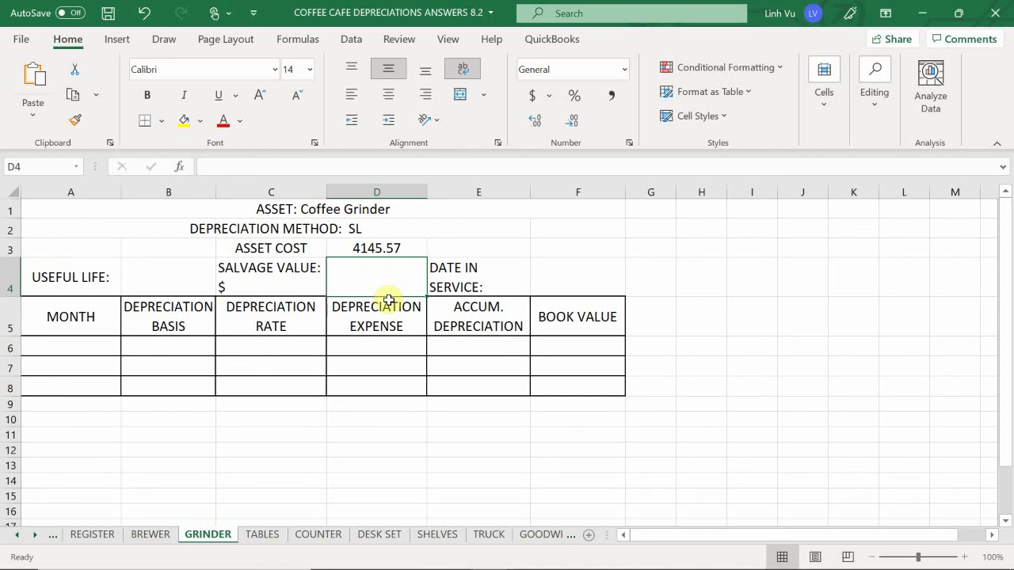
type("0.00")
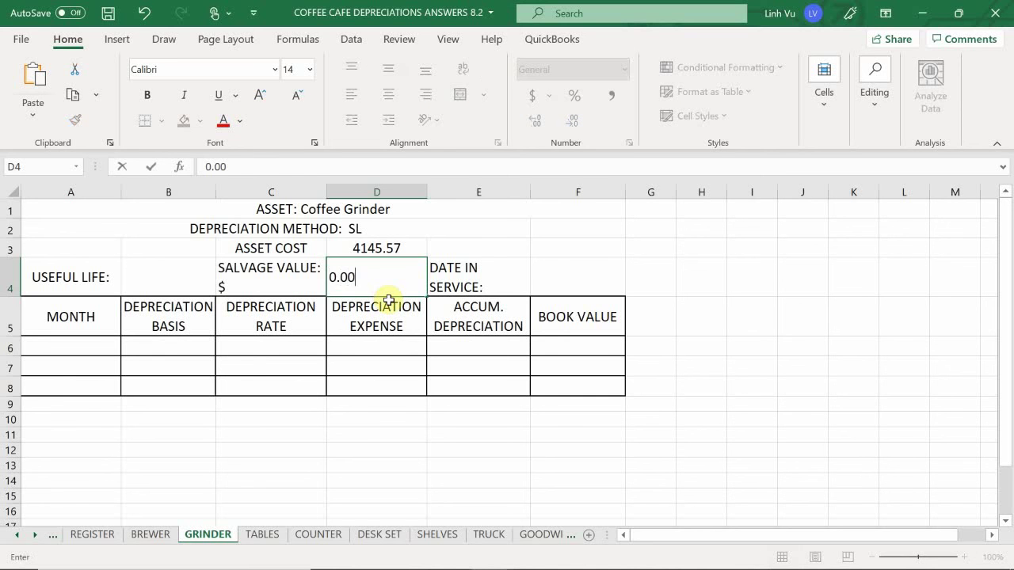
key("Return")
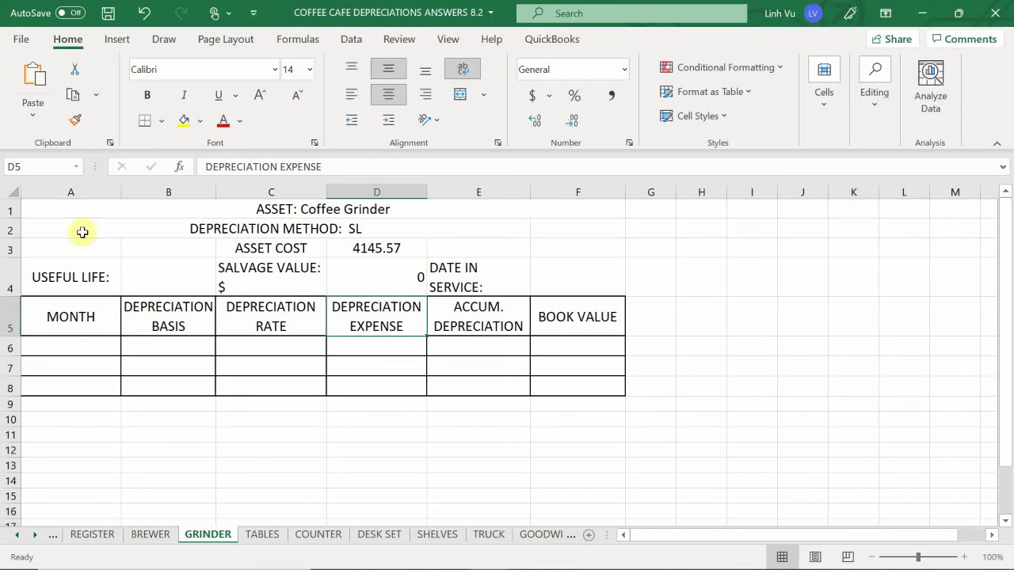
Enter a useful life of 5 in B4 and in-service date 6/15 in F4.
left_click(168, 275)
mouse_move(942, 554)
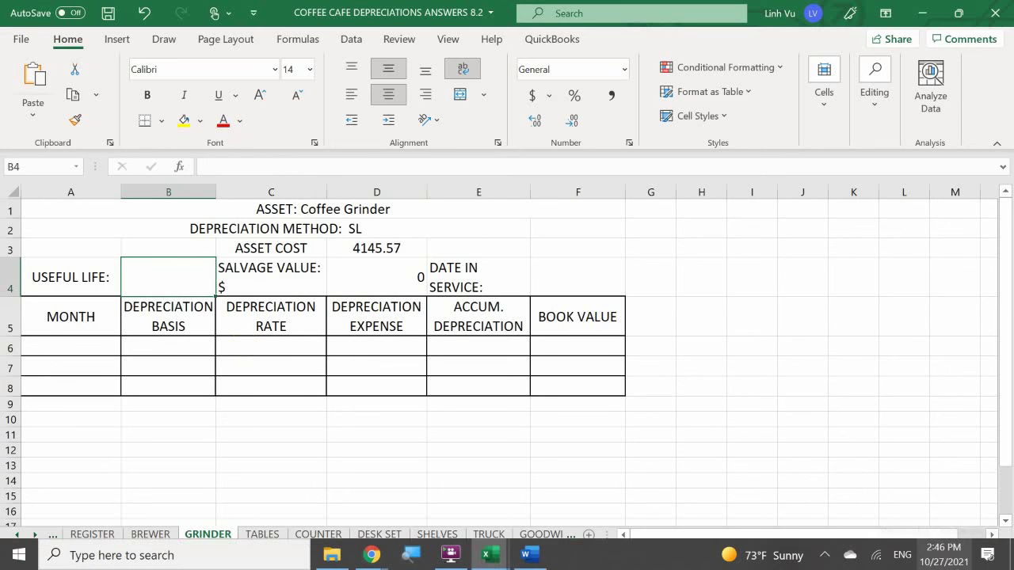
type("5")
key("Return")
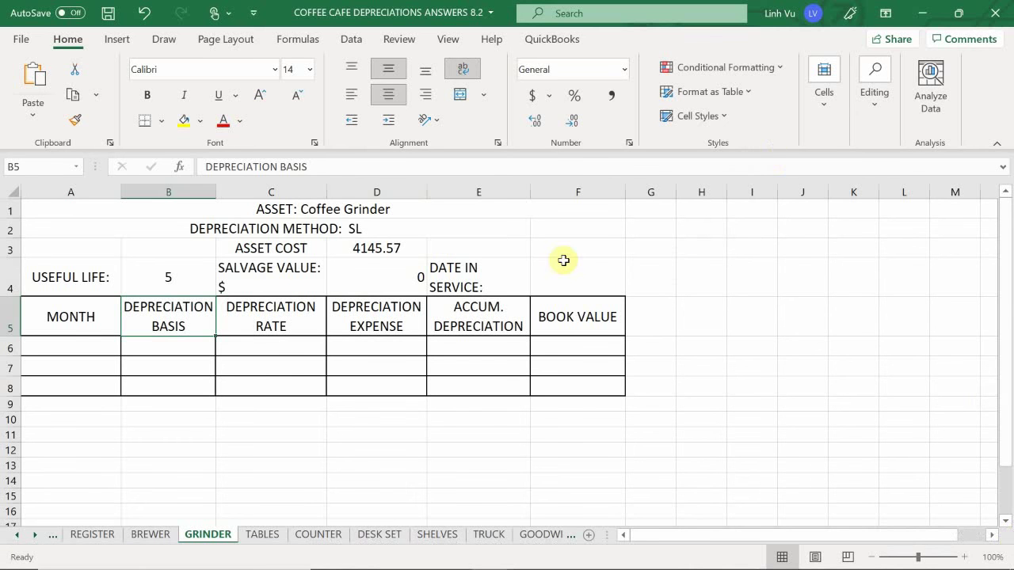
left_click(581, 279)
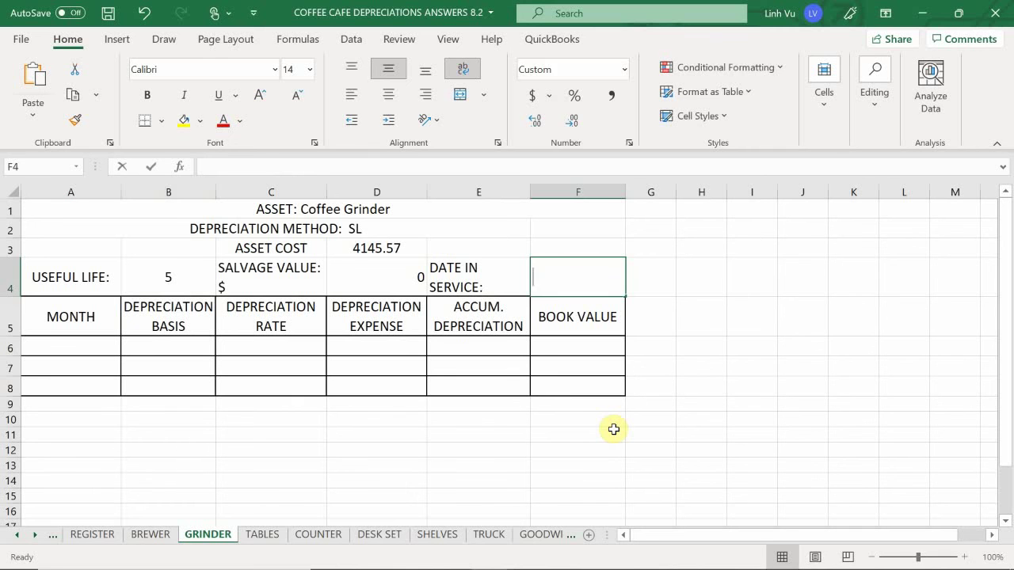
type("6/15")
key("Return")
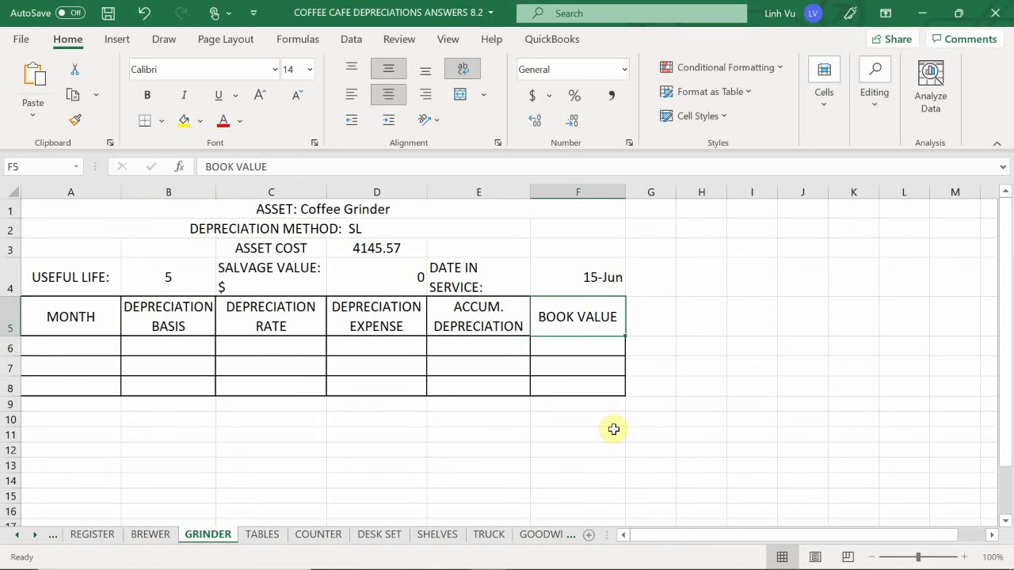
Label the first month row JUNE and set its depreciation basis to asset cost minus salvage value.
left_click(80, 346)
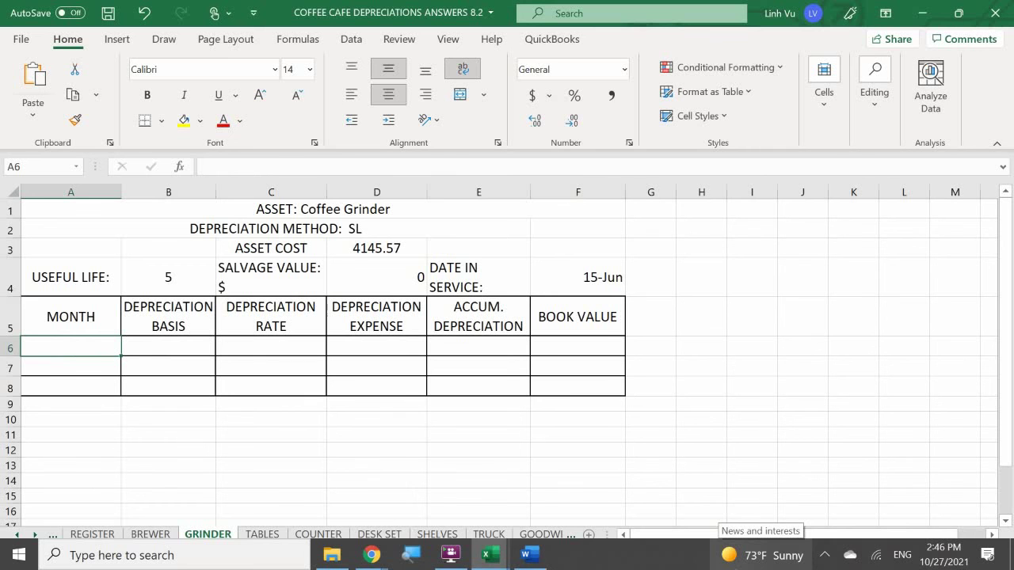
type("JUNE")
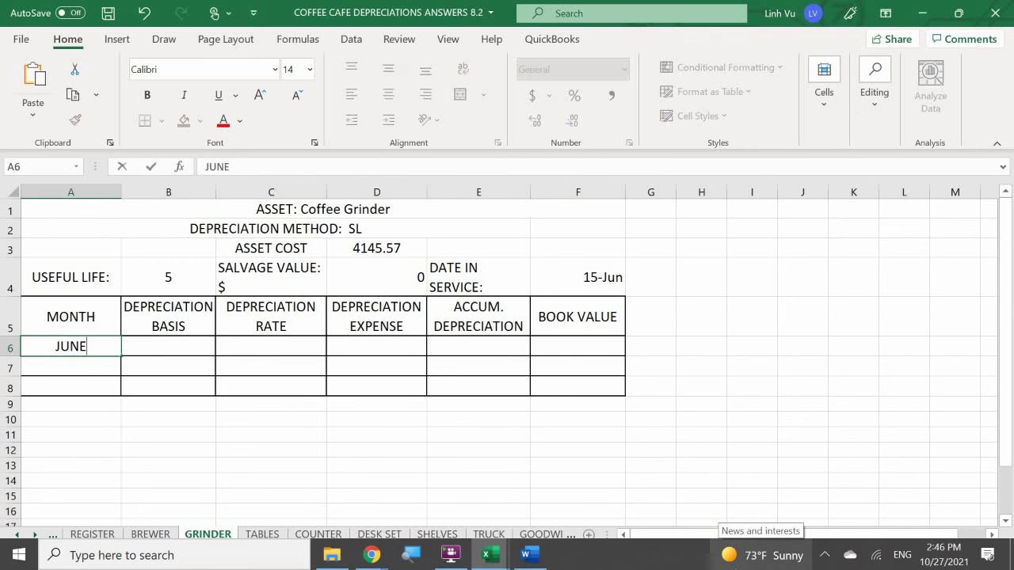
key("Return")
left_click(168, 346)
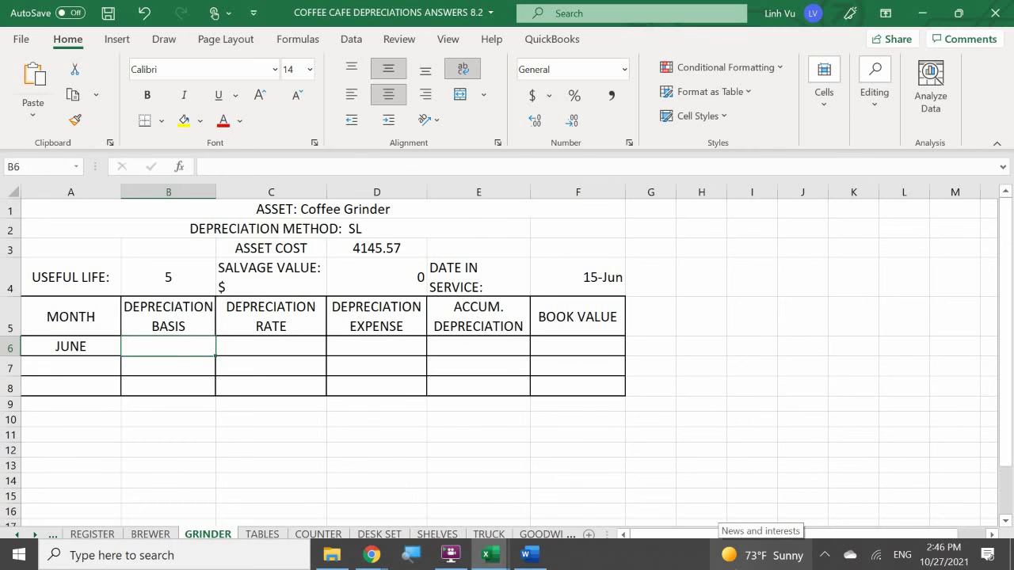
type("=")
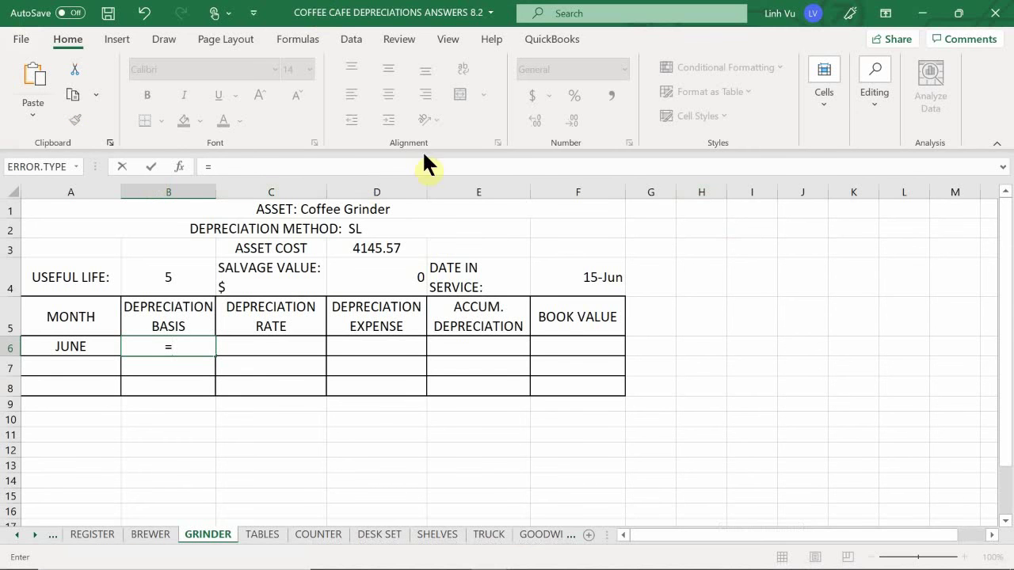
left_click(393, 249)
type("-")
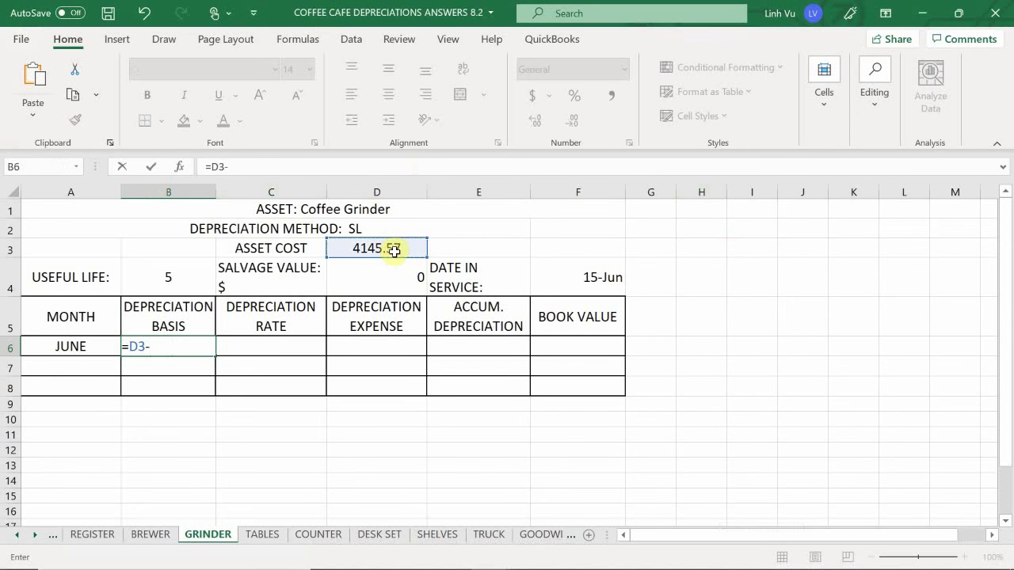
left_click(383, 281)
key("Return")
Enter the June depreciation rate as =1/5.
key("Right")
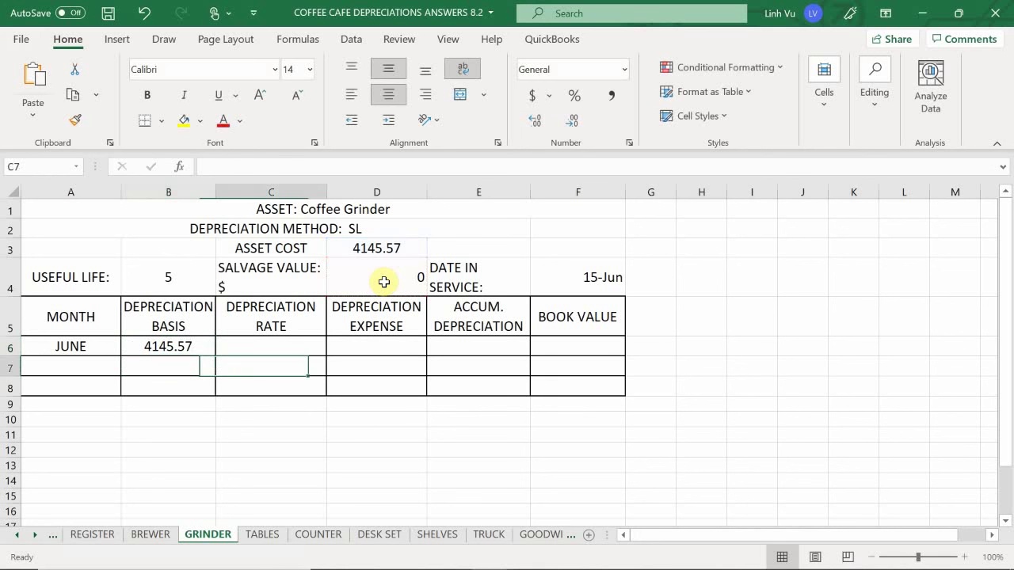
key("Up")
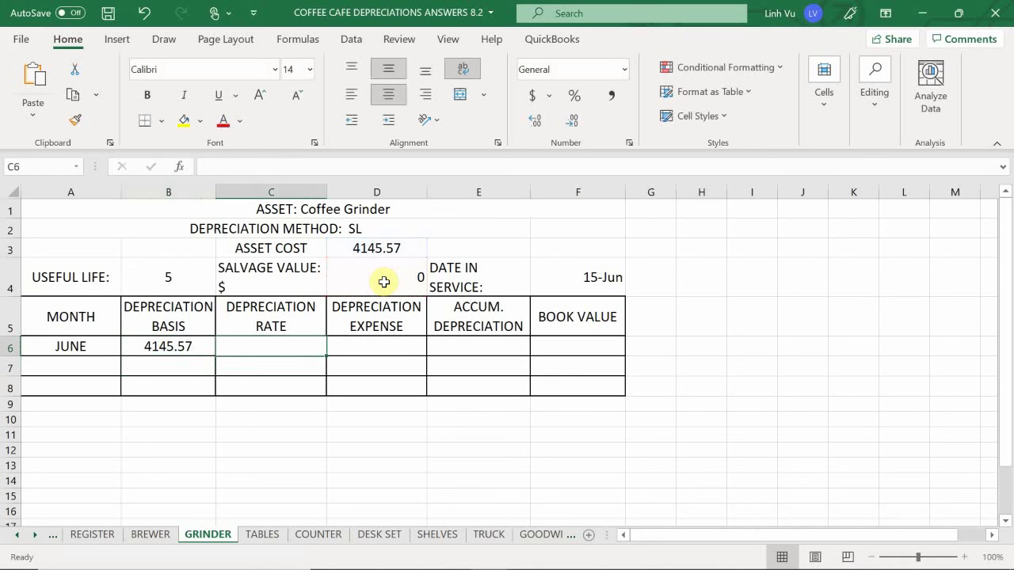
type("=1/")
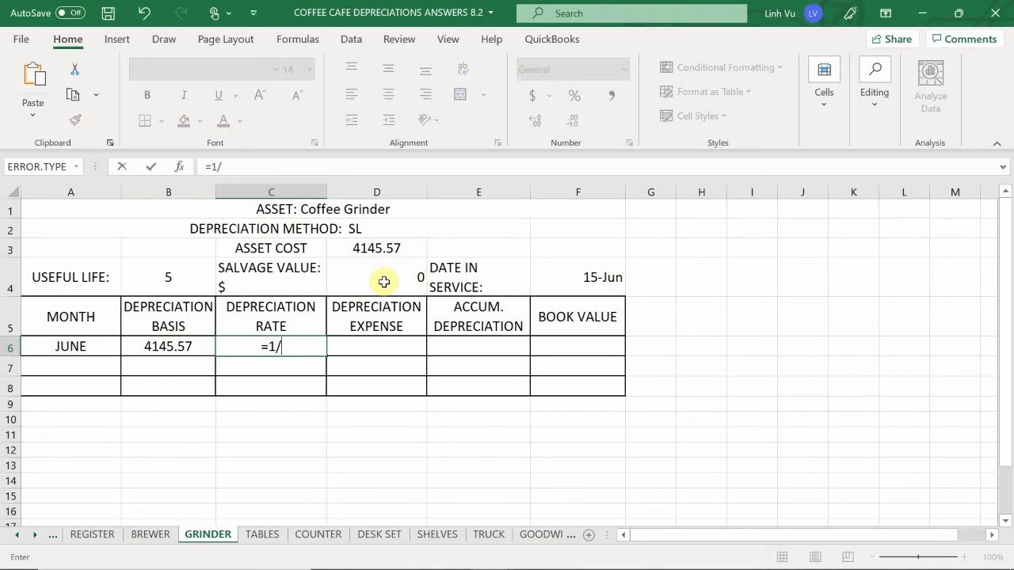
type("5")
key("ctrl+Return")
Make a first attempt at a ROUND formula for June's depreciation expense in D6.
key("Right")
type("=")
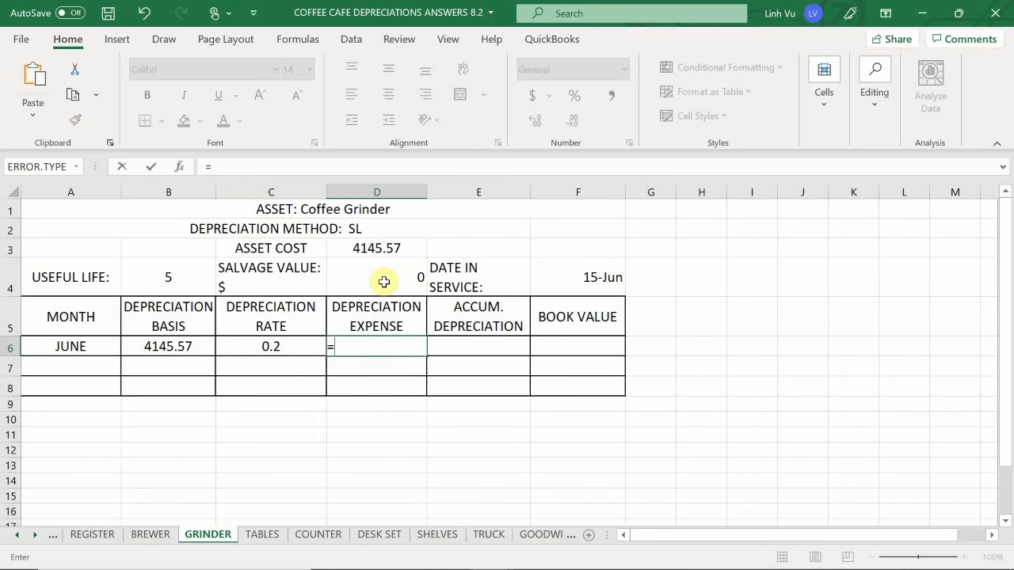
type("round(")
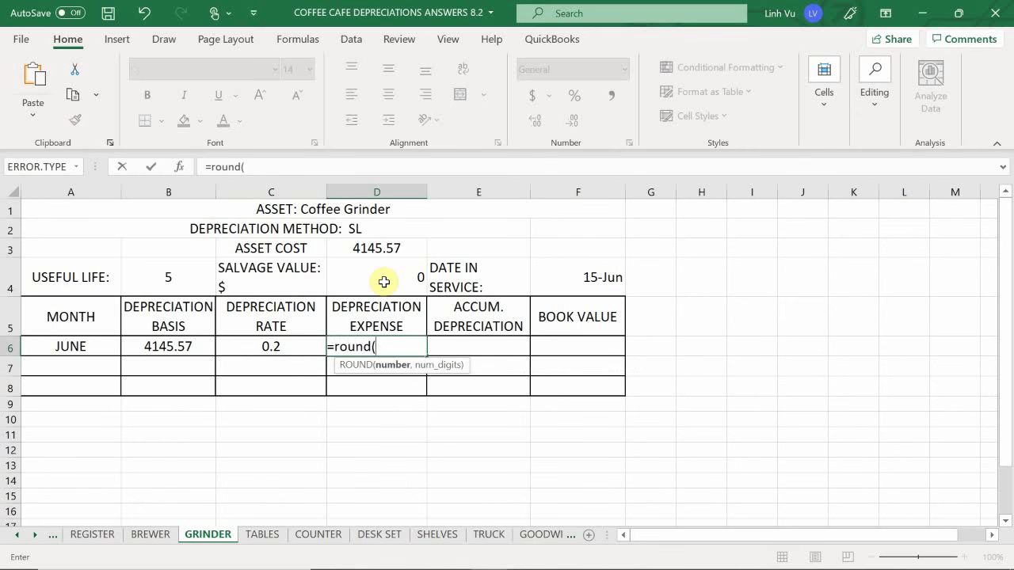
key("Left")
key("Left")
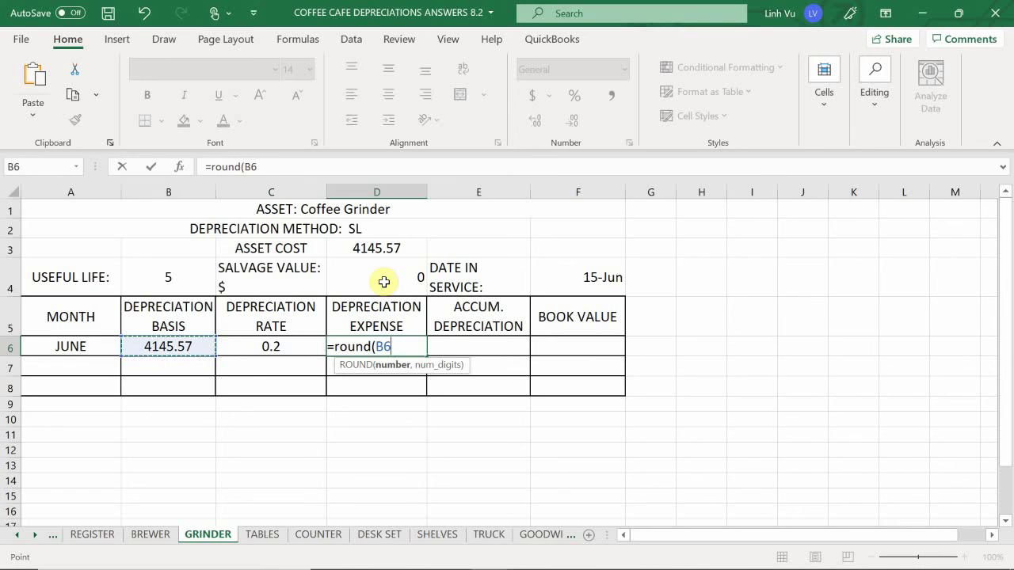
type("*")
key("Left")
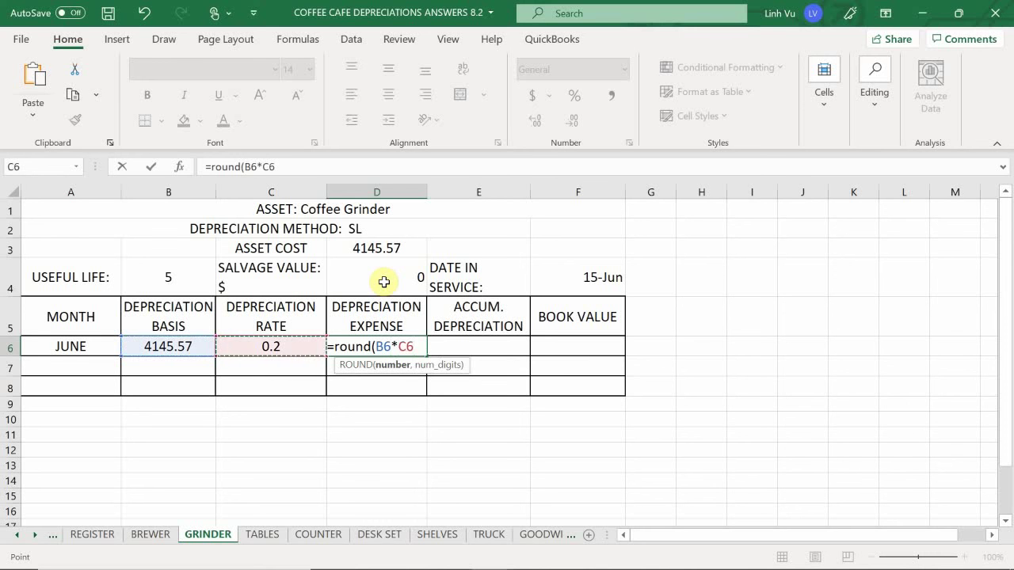
type("/12")
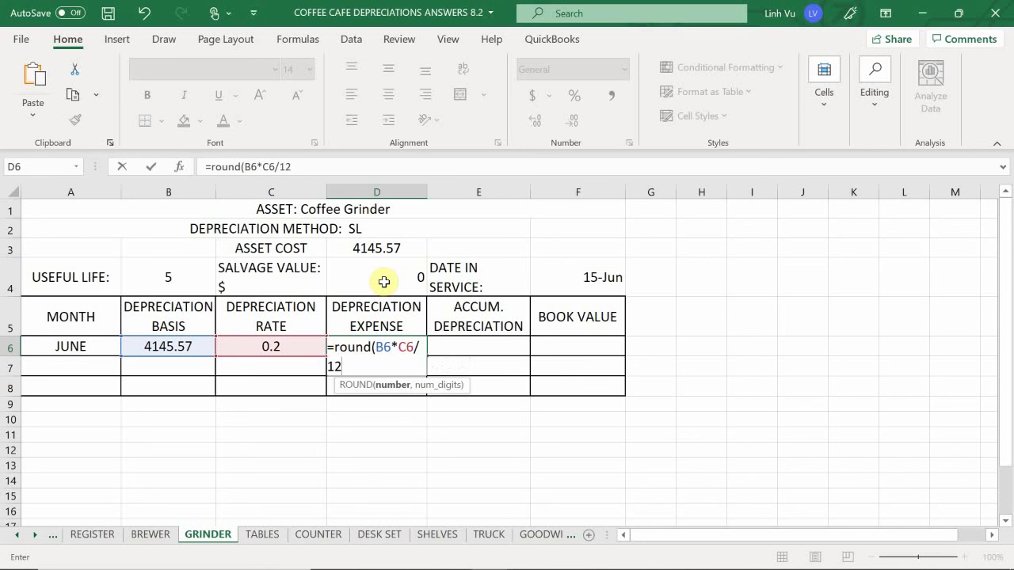
type(".")
key("BackSpace")
type("m")
key("BackSpace")
type("n")
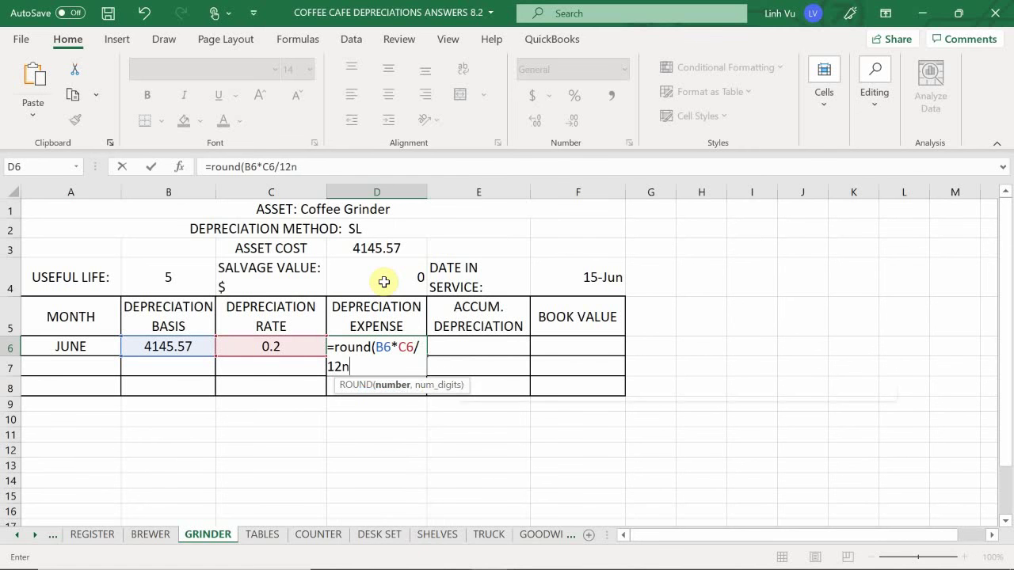
key("BackSpace")
type(",2")
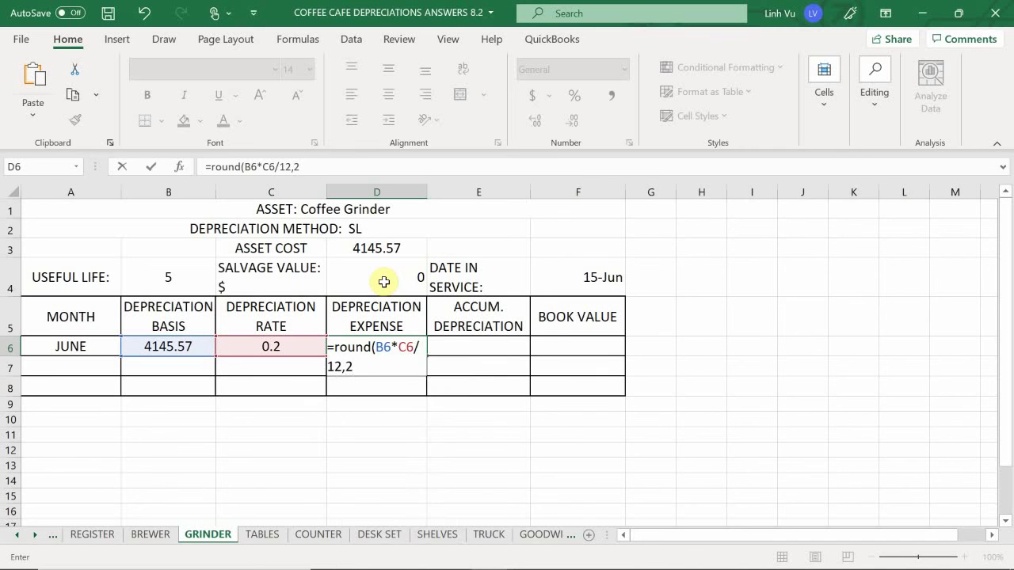
key("Return")
Re-enter D6 as =ROUND(B6*C6/12,2), giving a 69.09 monthly expense.
key("Up")
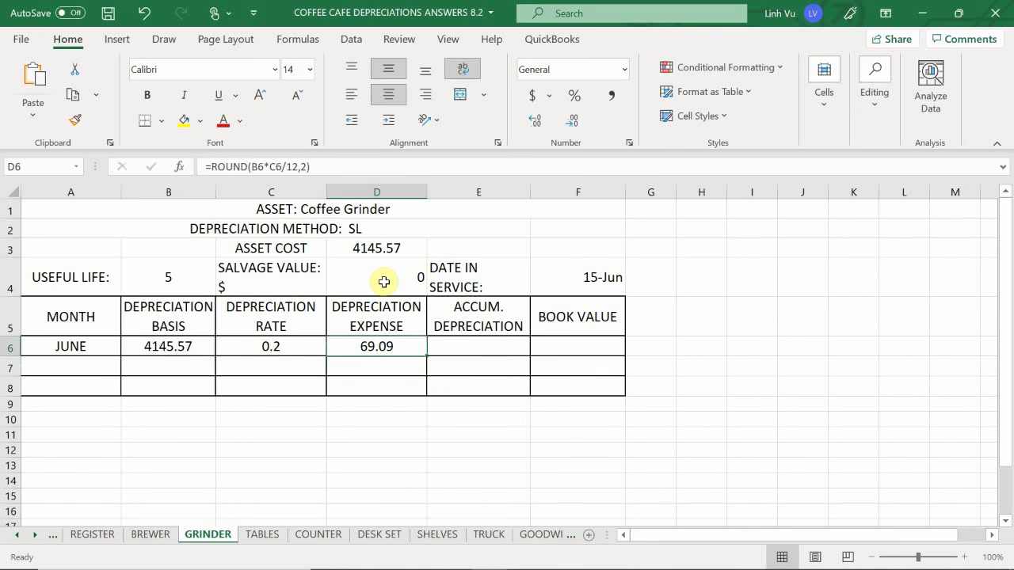
type("=r")
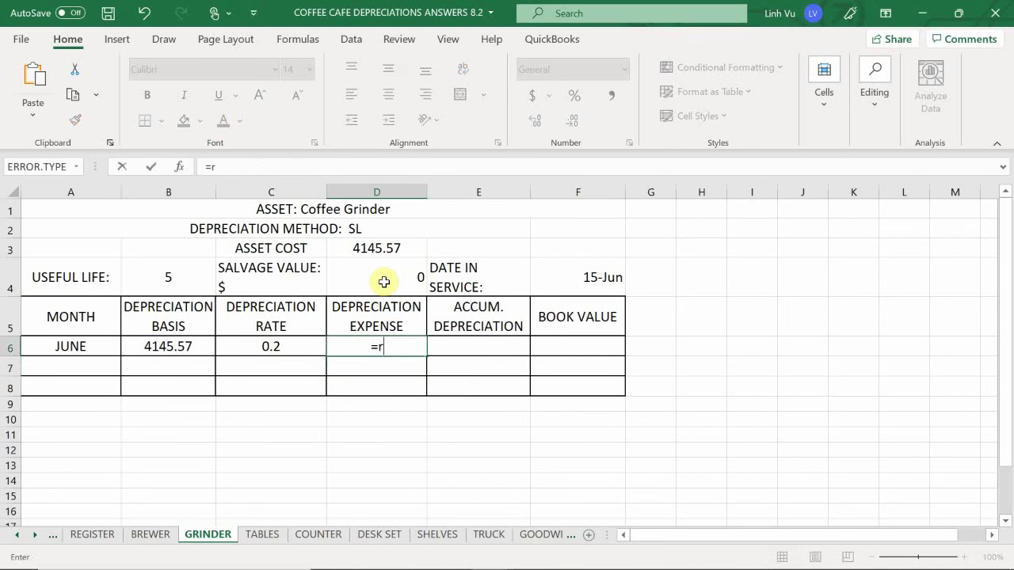
type("oubd*")
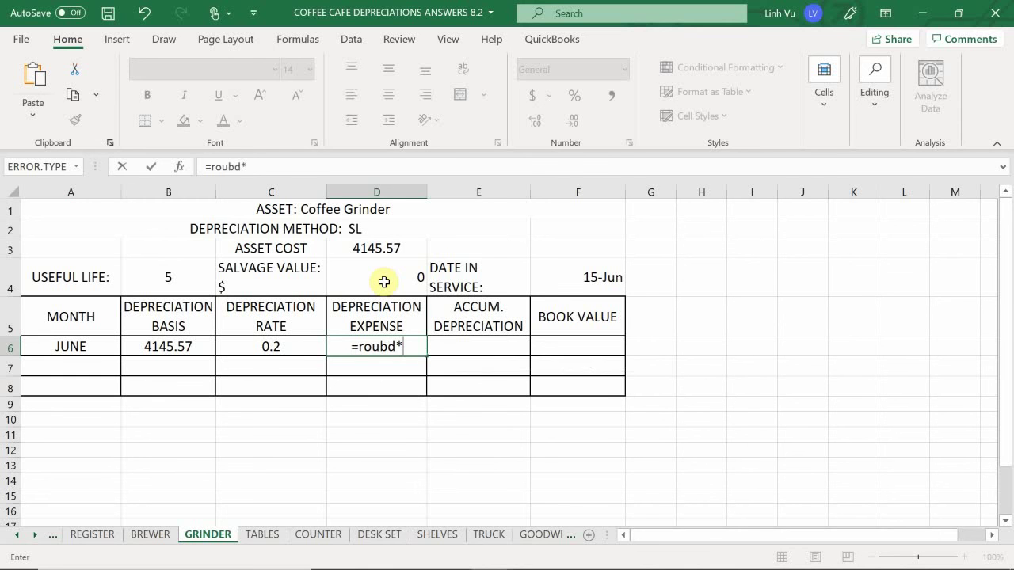
key("BackSpace")
key("BackSpace")
key("BackSpace")
type("nd(")
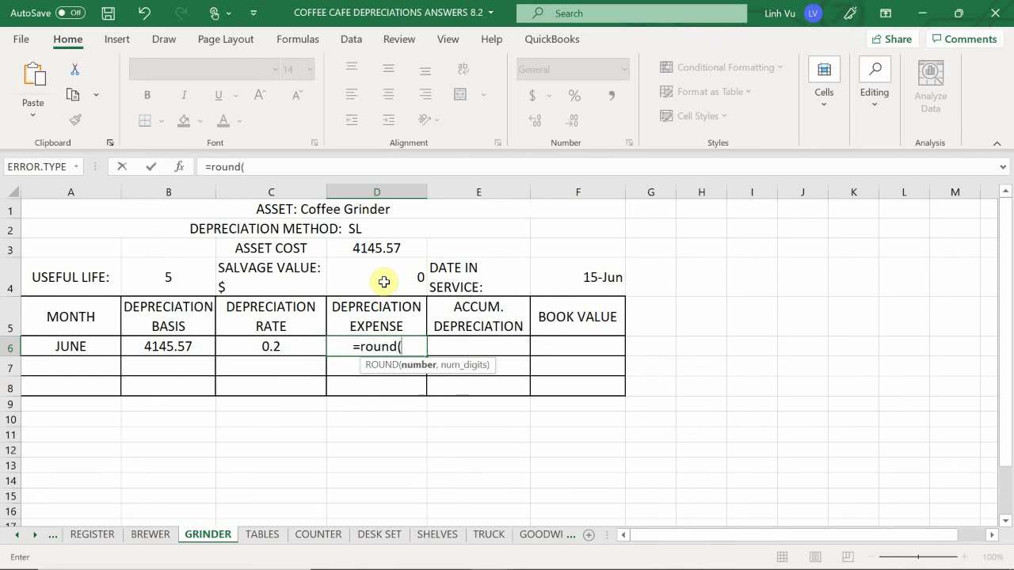
key("Left")
key("Left")
type("*")
key("Left")
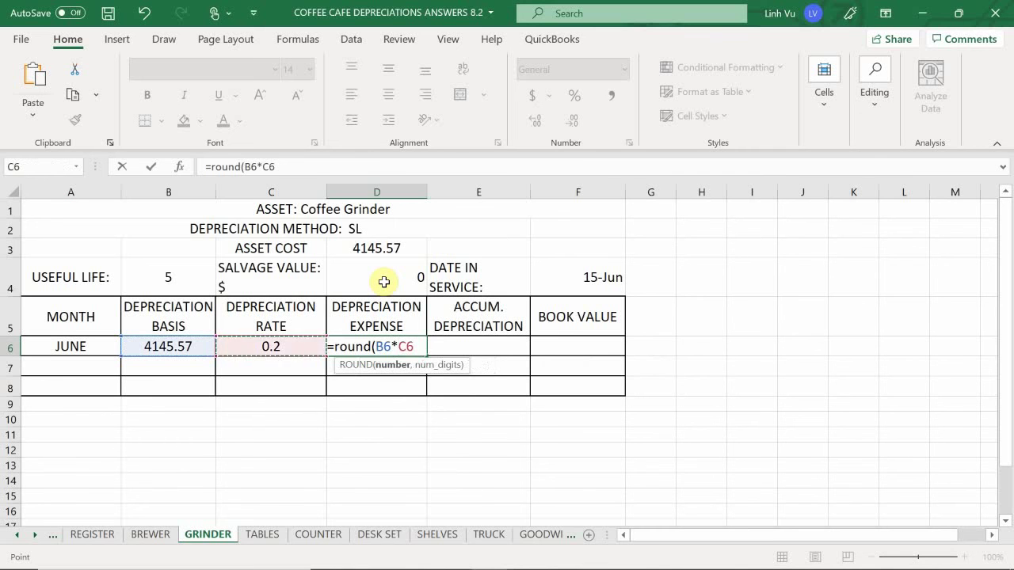
type("/12")
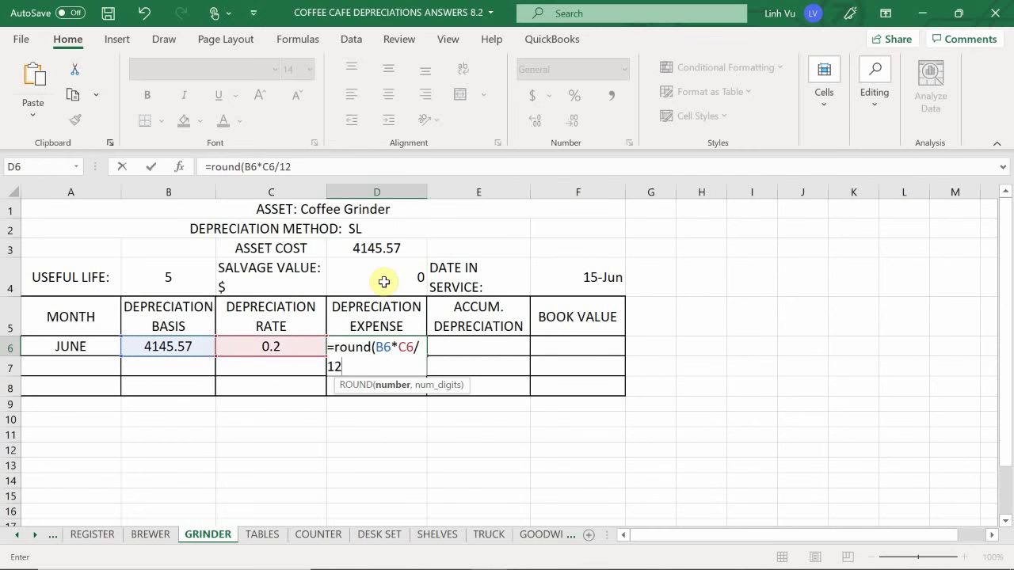
type(",2")
key("Return")
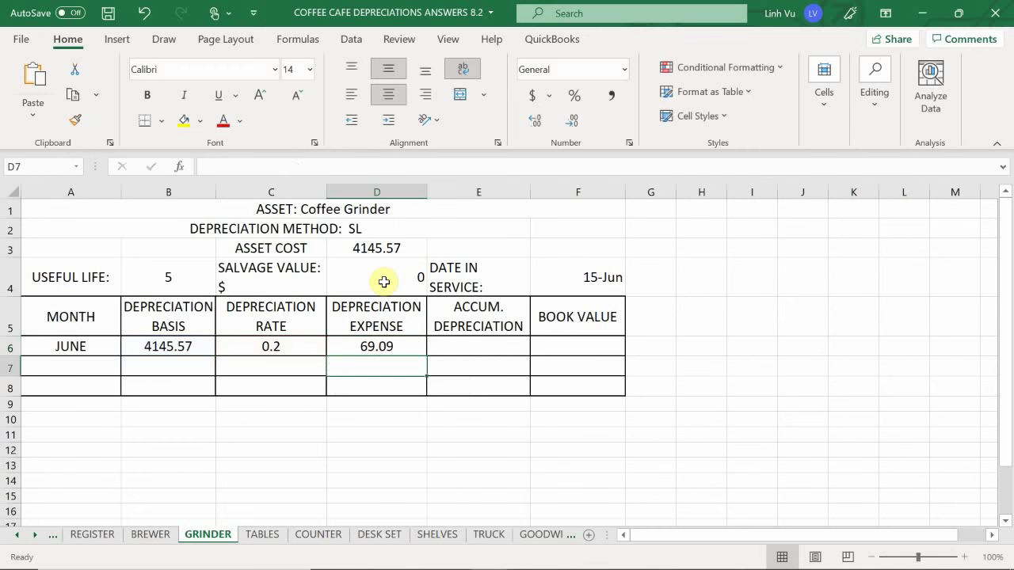
Set June's accumulated depreciation in E6 to =D6 (69.09).
key("Up")
key("Right")
type("=")
key("Left")
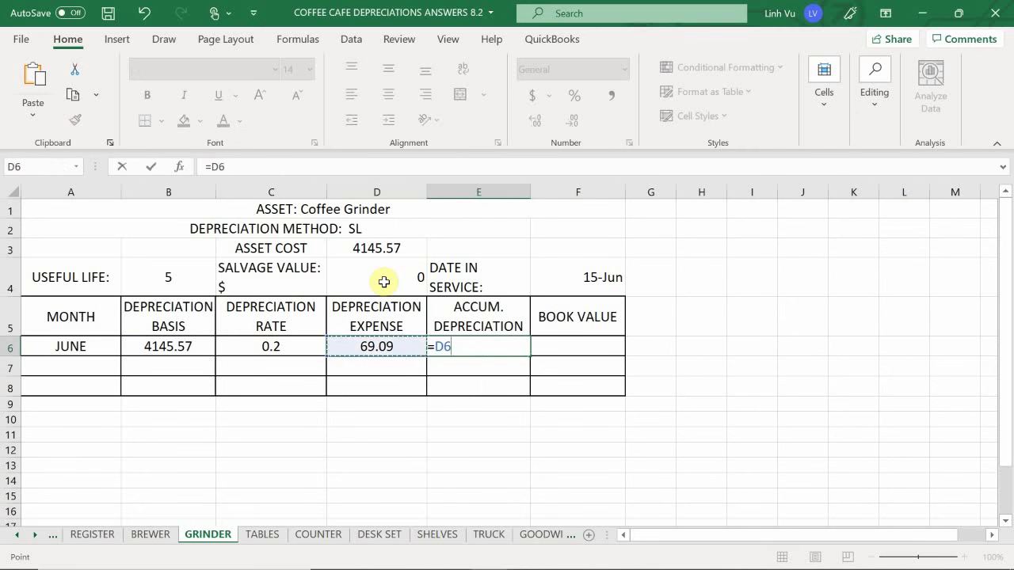
key("Return")
Enter the book value formula =D3-E6 in F6, giving 4076.48.
key("Right")
key("Up")
type("=")
key("Up")
key("Up")
key("Up")
key("Up")
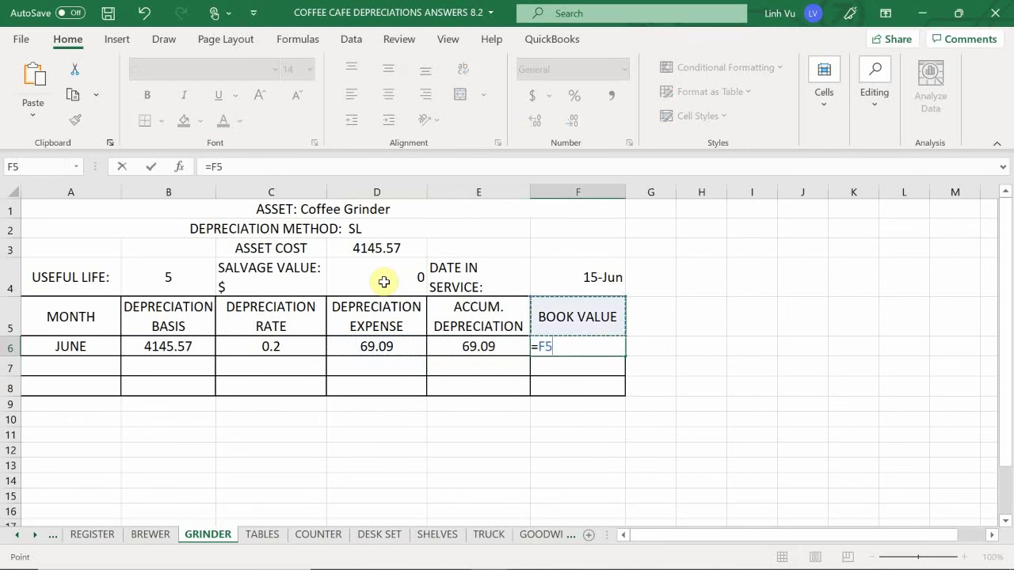
key("Left")
key("Down")
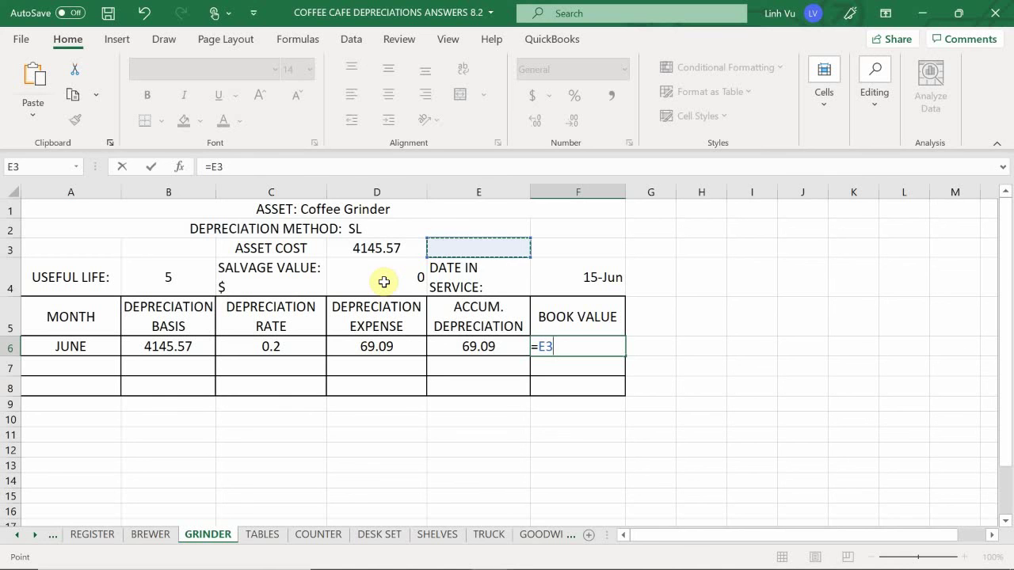
key("Left")
type("-")
key("Left")
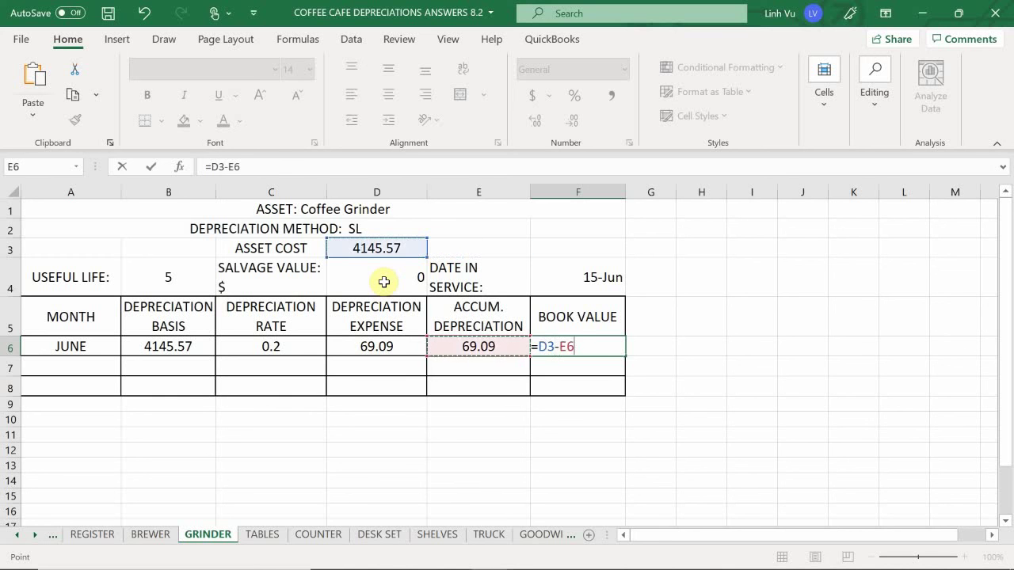
key("Return")
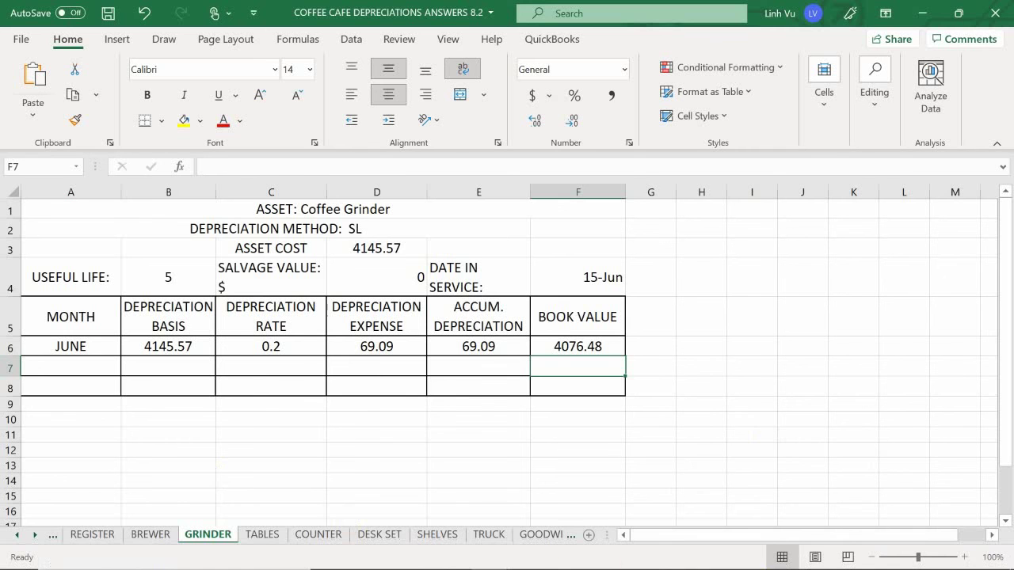
Bring up the Word assignment and scroll to the computer, printer and cash register double-declining task.
left_click(529, 556)
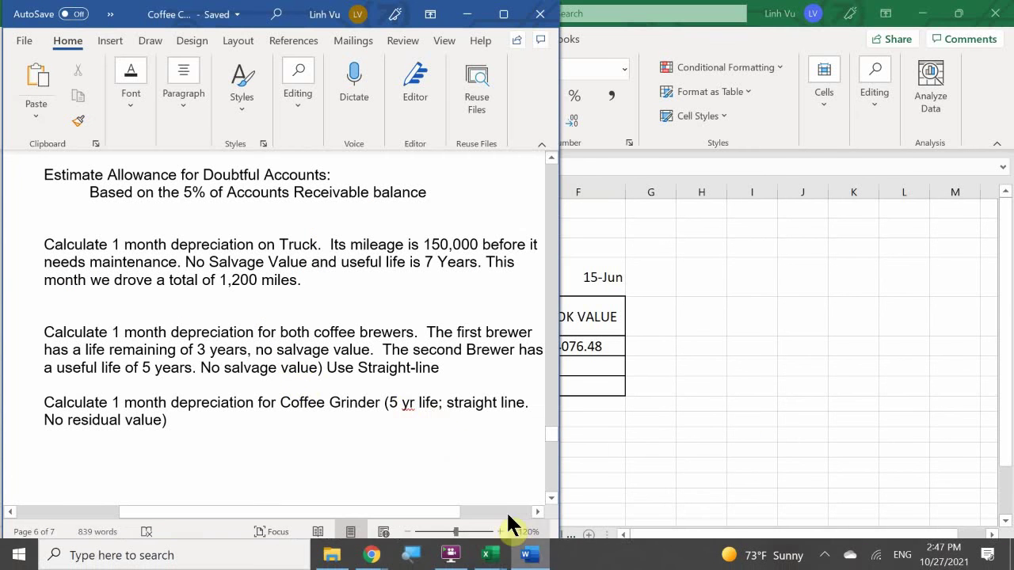
left_click(305, 386)
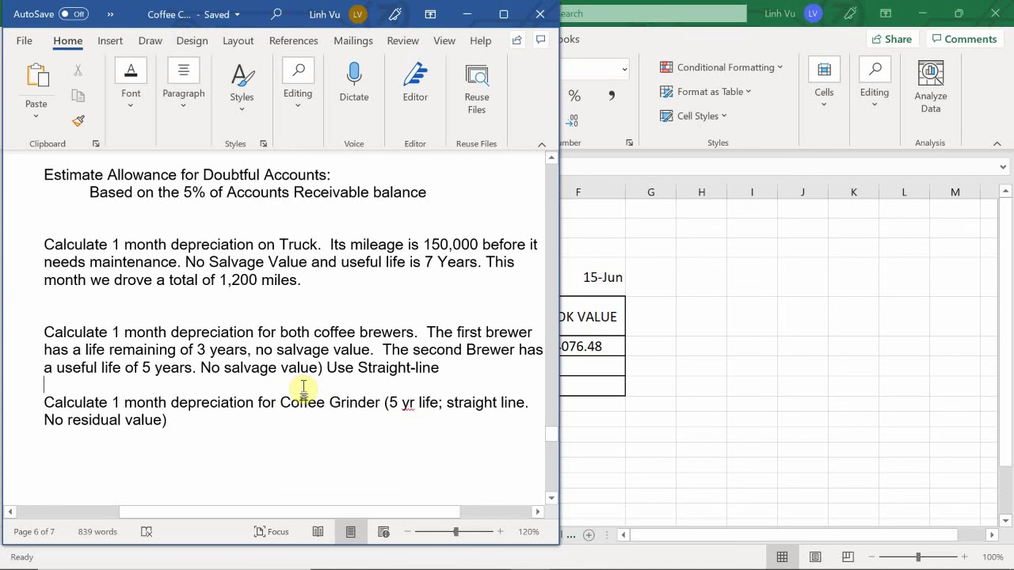
scroll(303, 388, "down", 12)
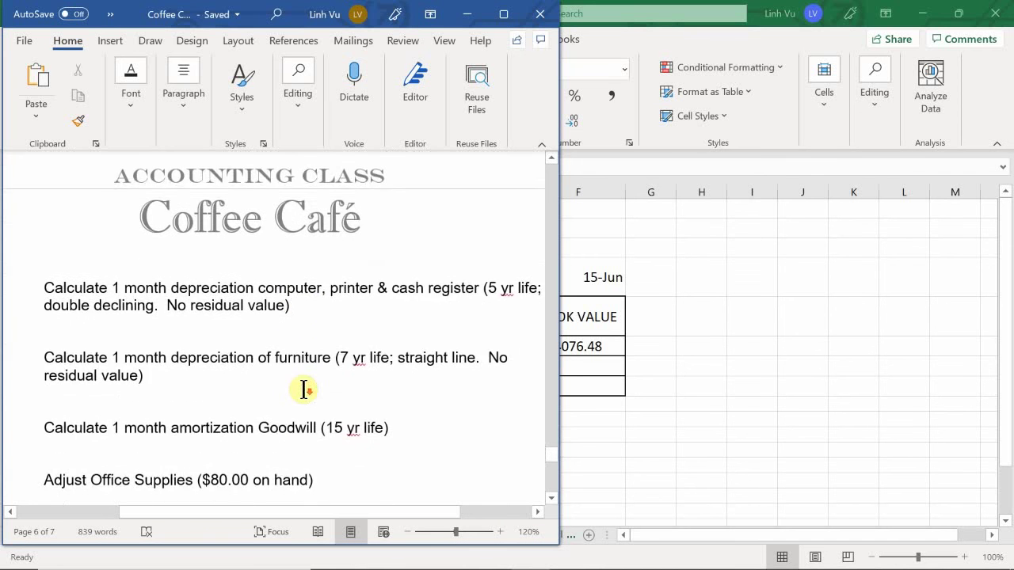
scroll(304, 389, "down", 2)
scroll(304, 389, "up", 1)
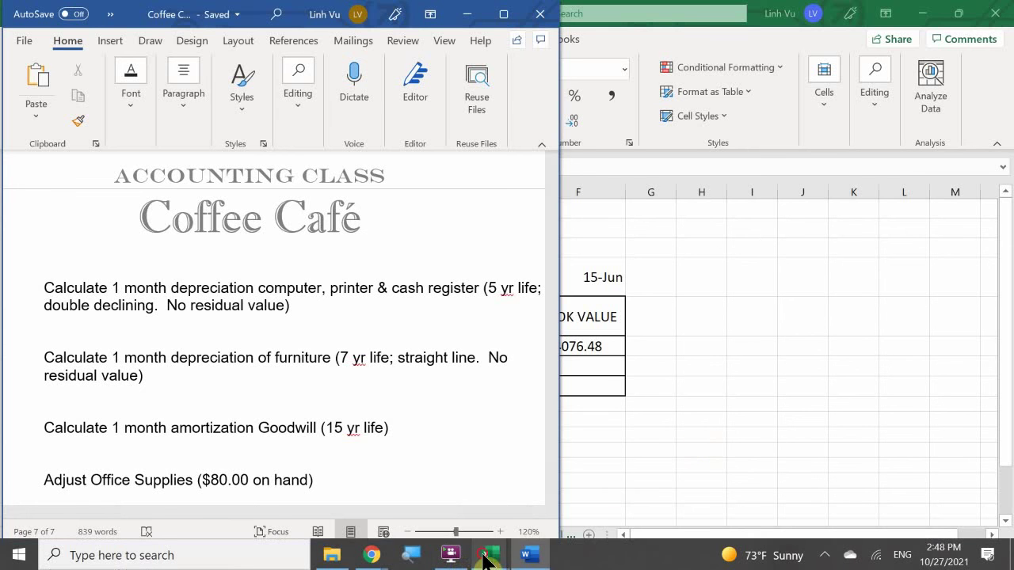
Scroll the general ledger to the Computer account's 1834.84 cost, then return to the depreciation workbook.
mouse_move(487, 552)
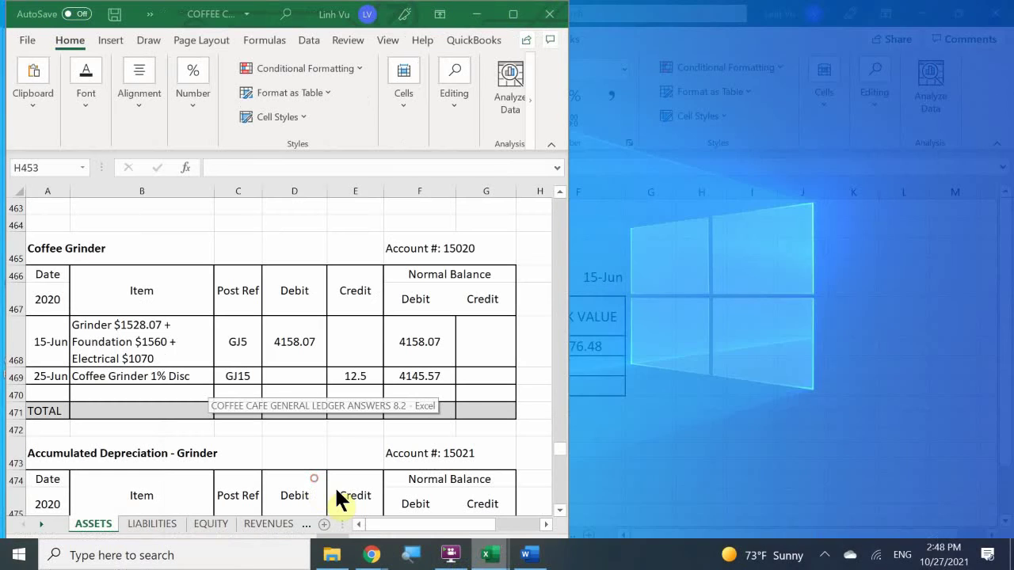
left_click(334, 485)
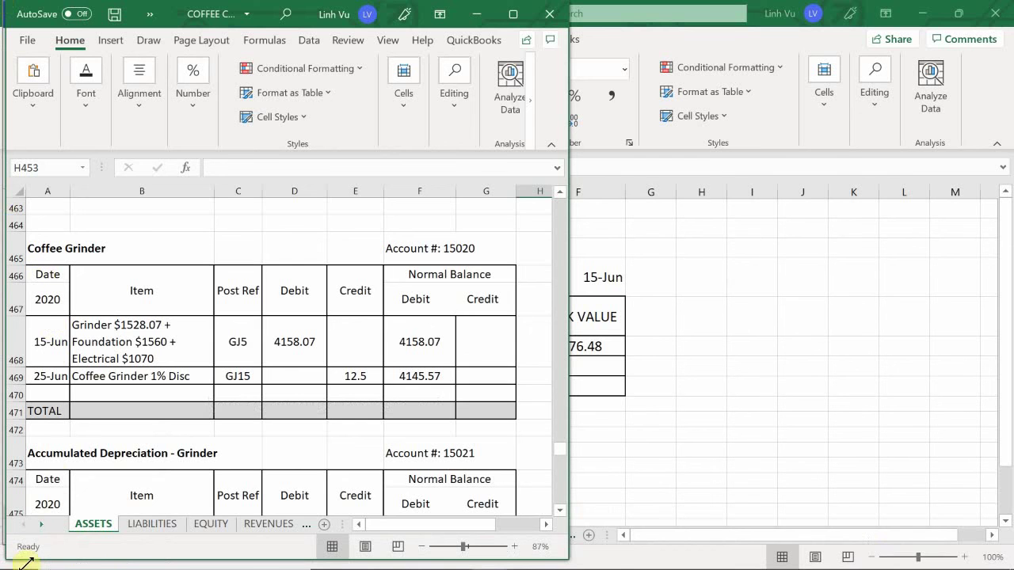
left_click(79, 443)
scroll(79, 442, "up", 1)
scroll(79, 443, "up", 16)
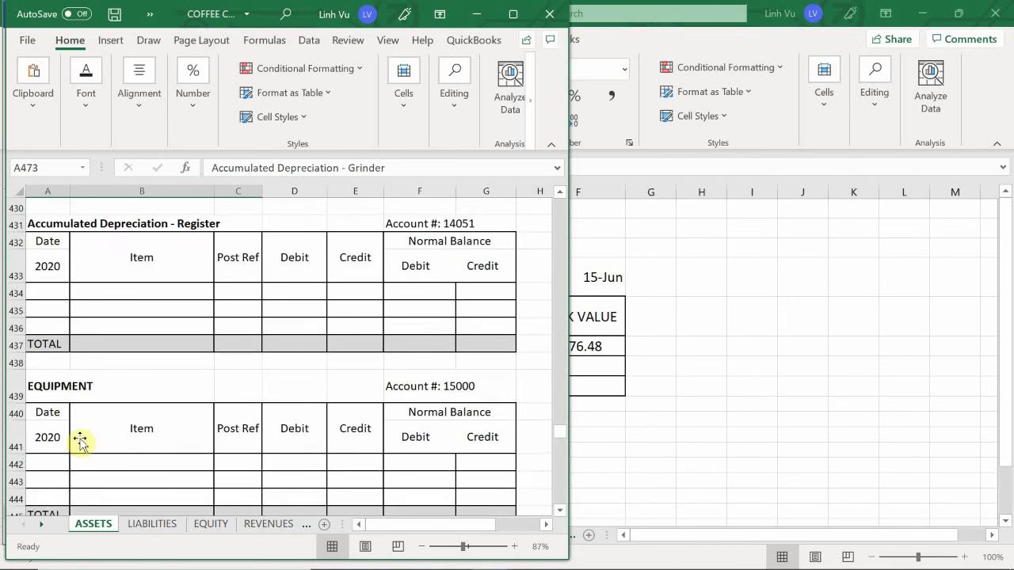
scroll(79, 444, "up", 5)
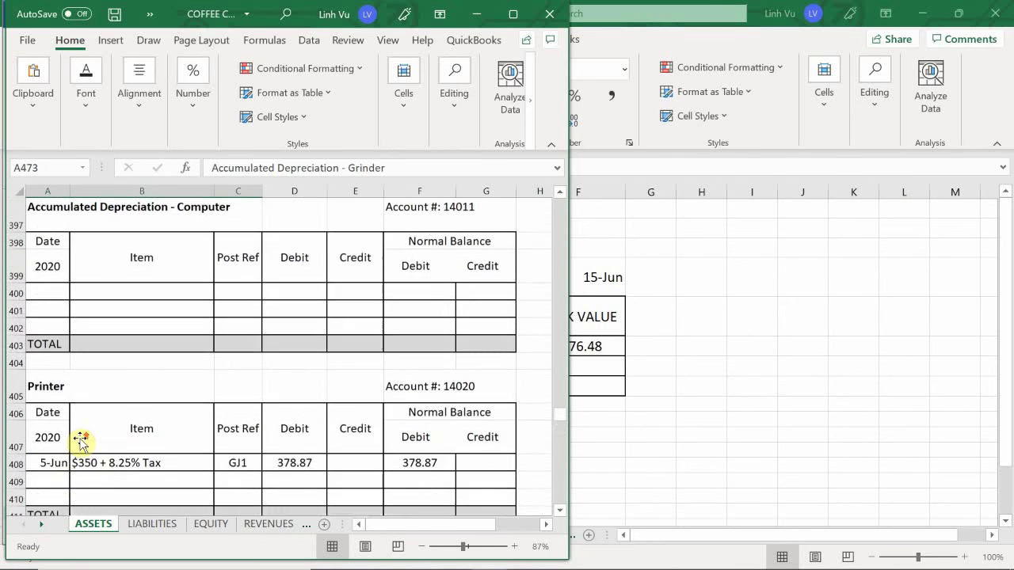
scroll(79, 443, "up", 6)
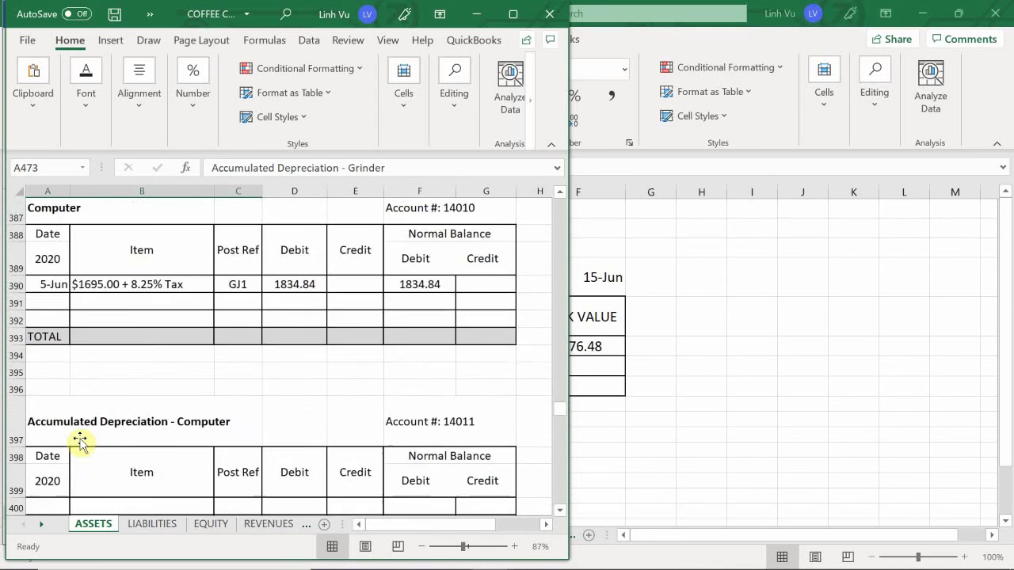
scroll(79, 443, "down", 1)
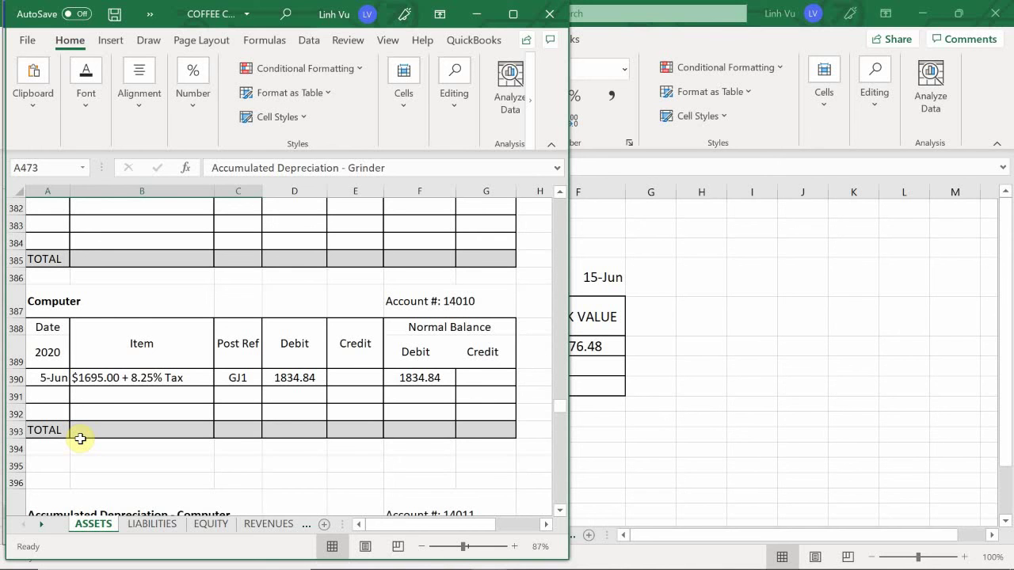
left_click(729, 311)
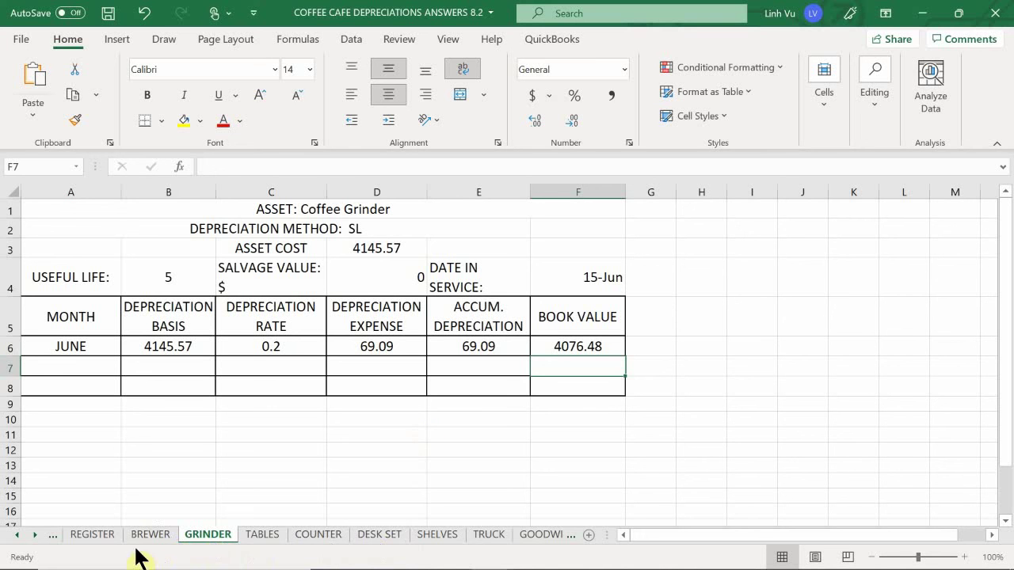
On the COMP sheet, append DD to the depreciation method heading.
left_click(12, 536)
left_click(13, 536)
left_click(83, 535)
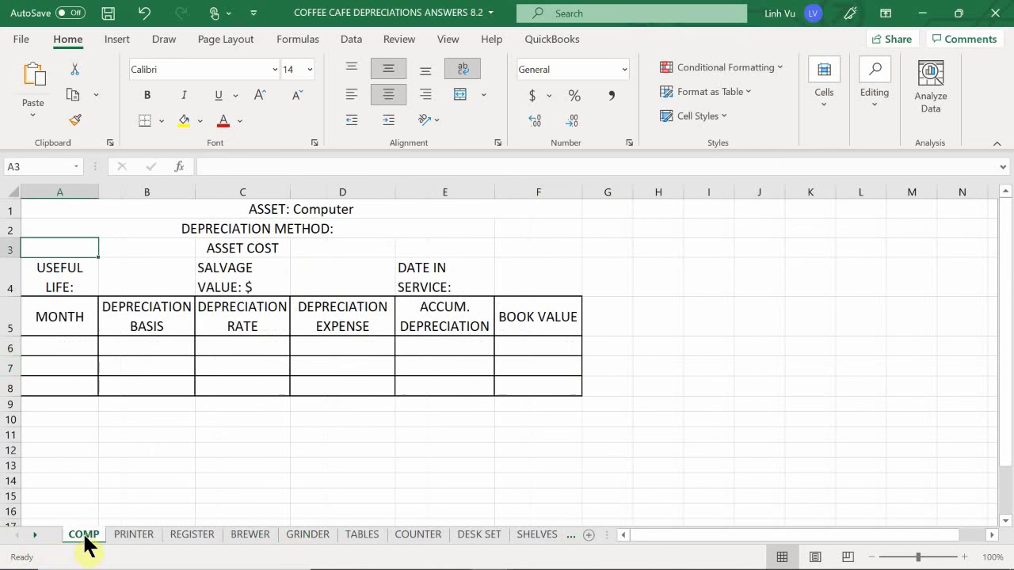
double_click(353, 229)
type("DD")
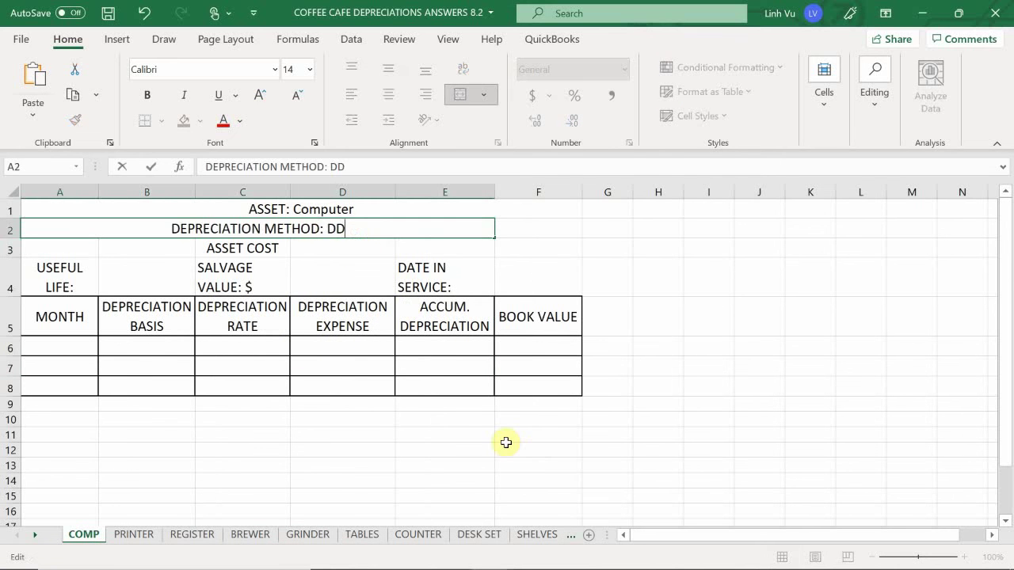
key("Return")
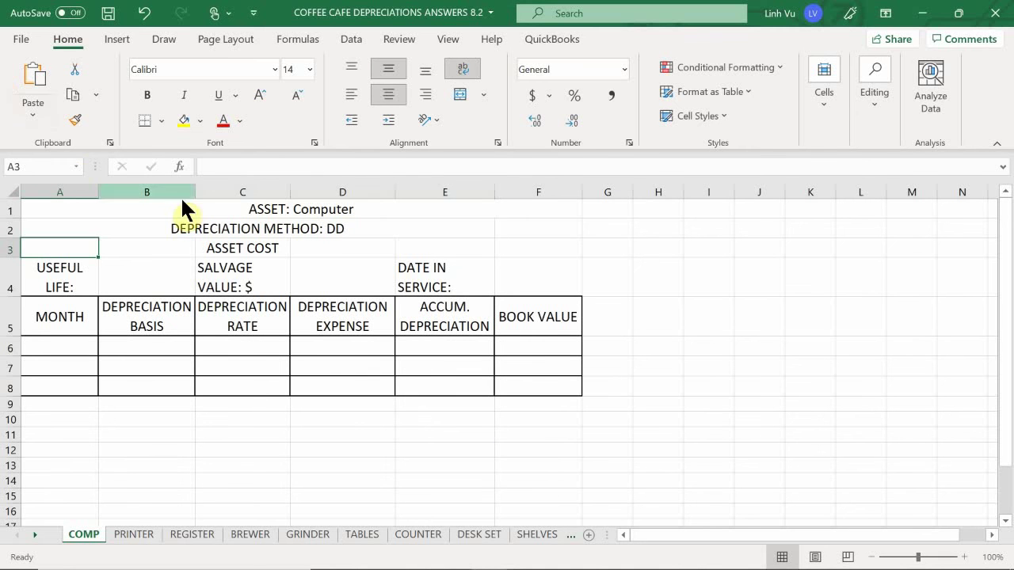
Enter asset cost 1834.84, salvage value 0.00 and useful life 5.
left_click(319, 258)
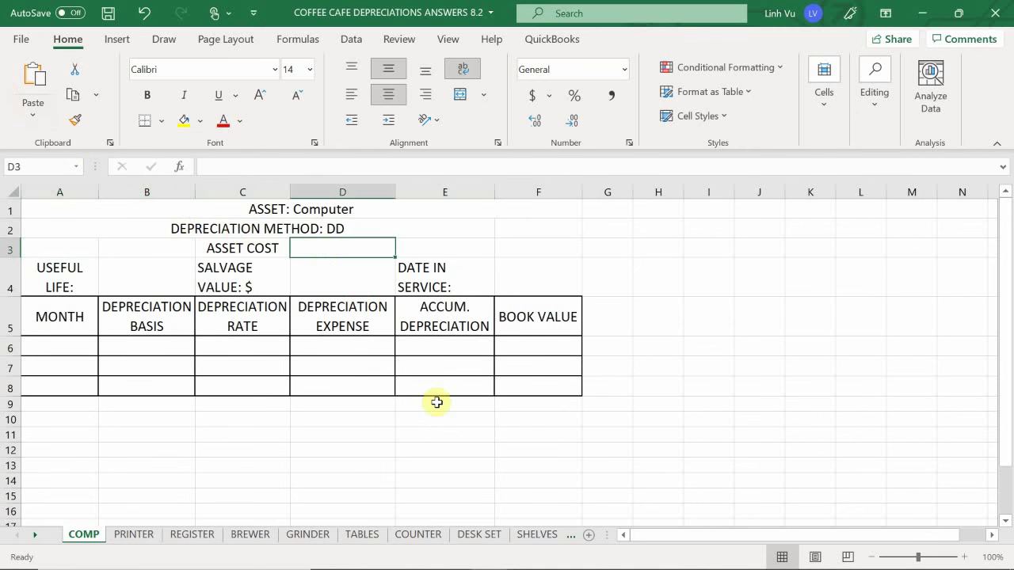
type("1834")
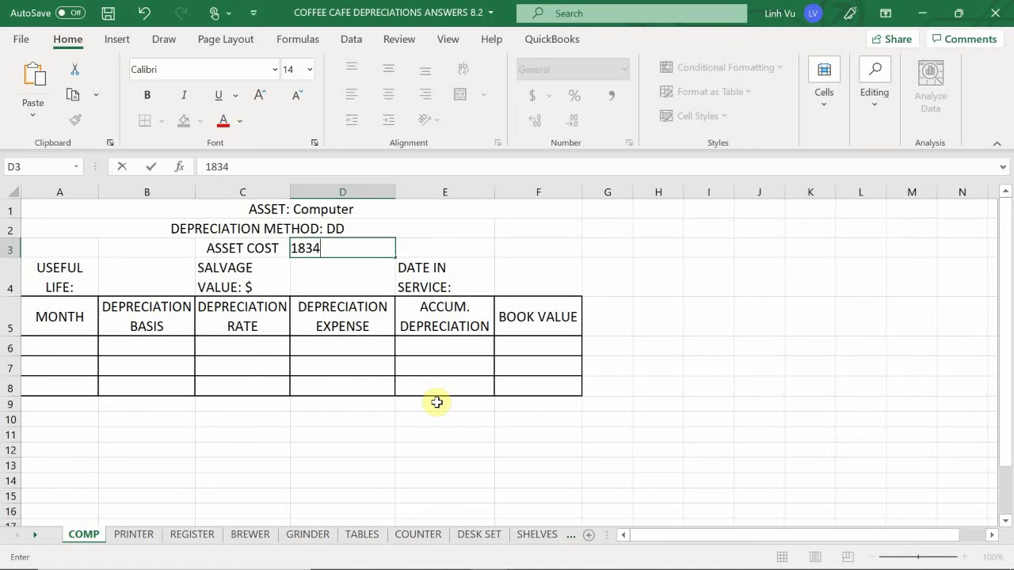
type(".84")
key("Return")
key("Return")
key("Up")
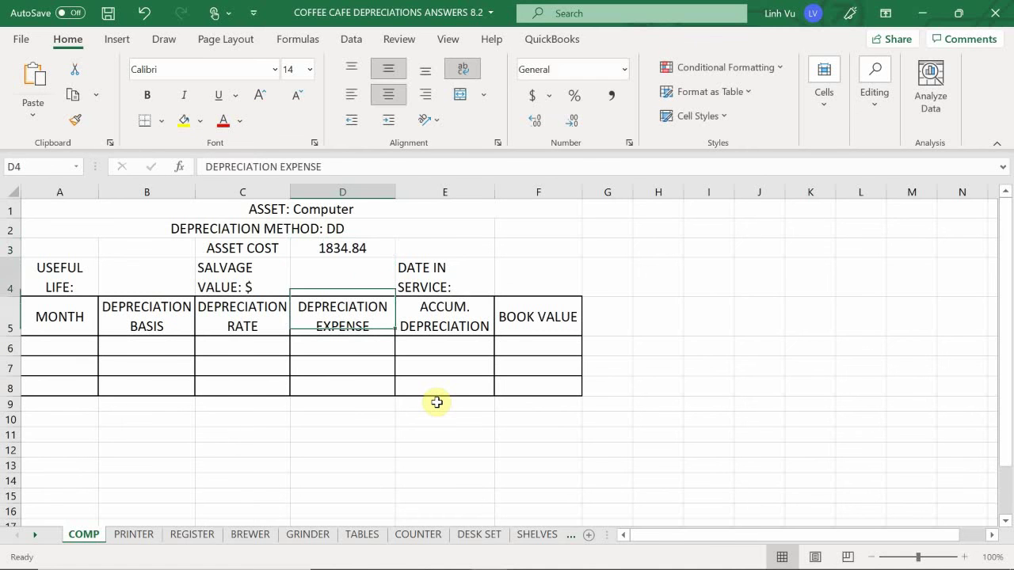
type("0.00")
key("Return")
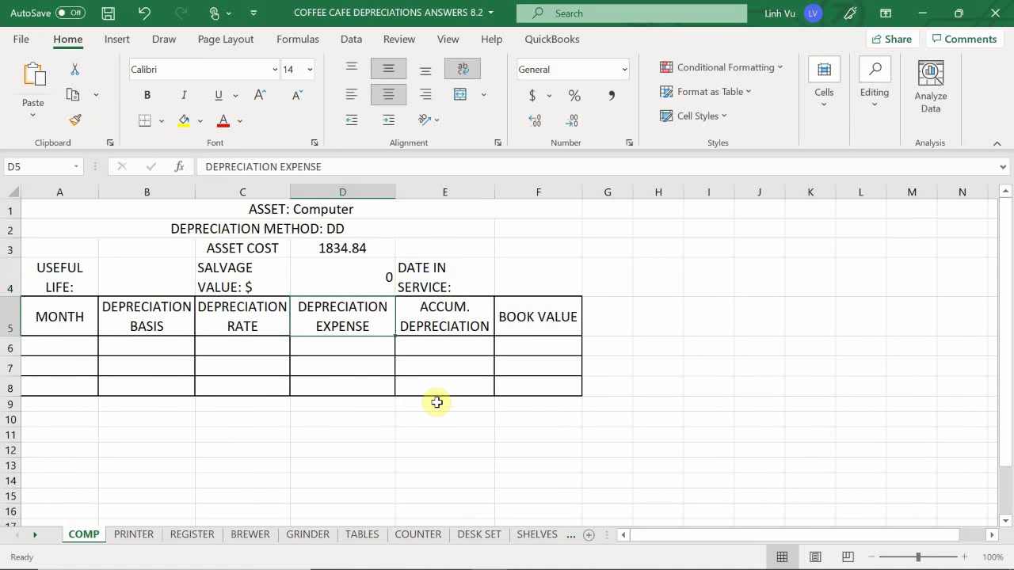
left_click(146, 273)
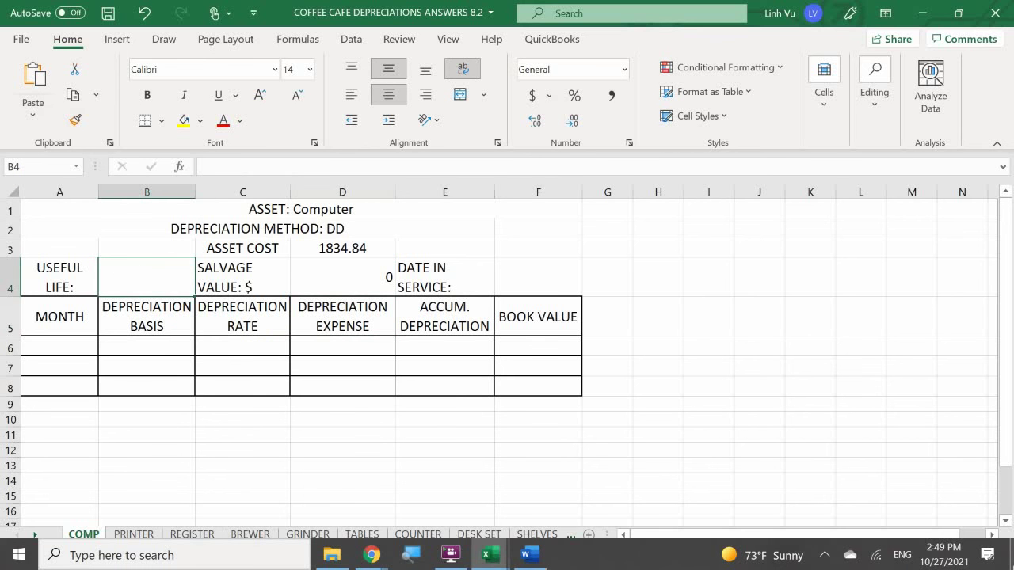
type("5")
key("Return")
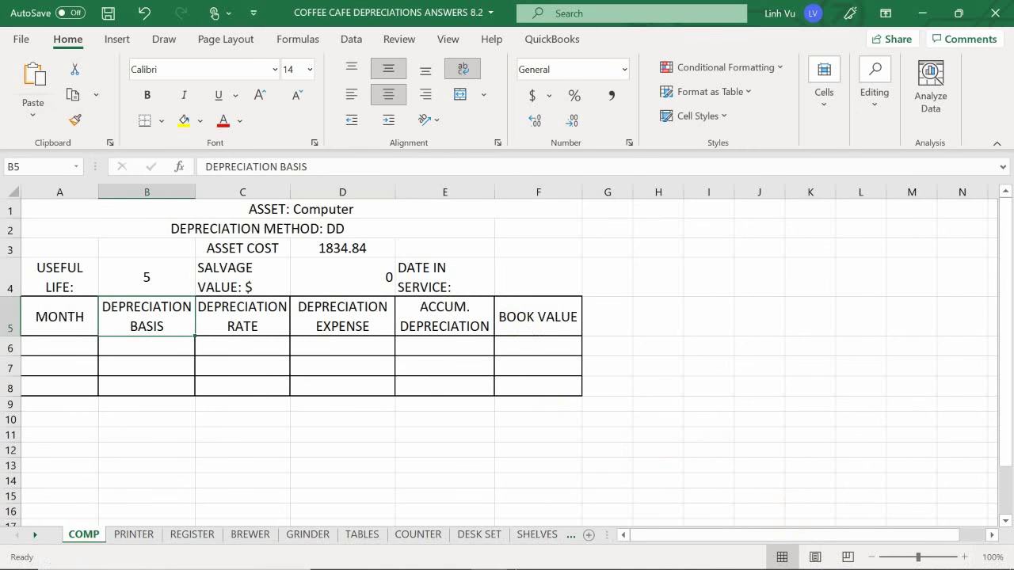
Check the computer entry in the general ledger, then enter 5-Jun as the in-service date.
mouse_move(490, 555)
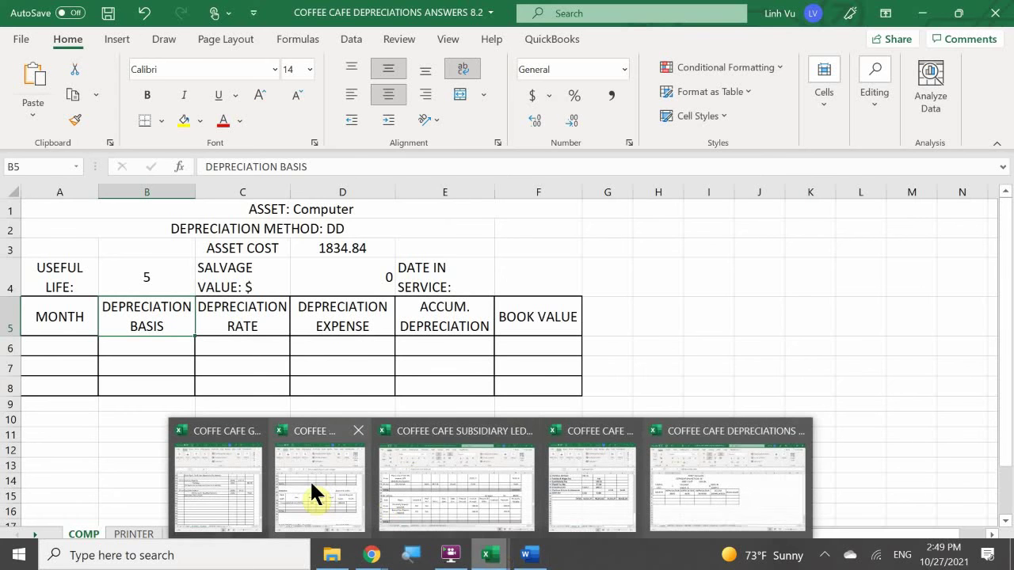
mouse_move(310, 479)
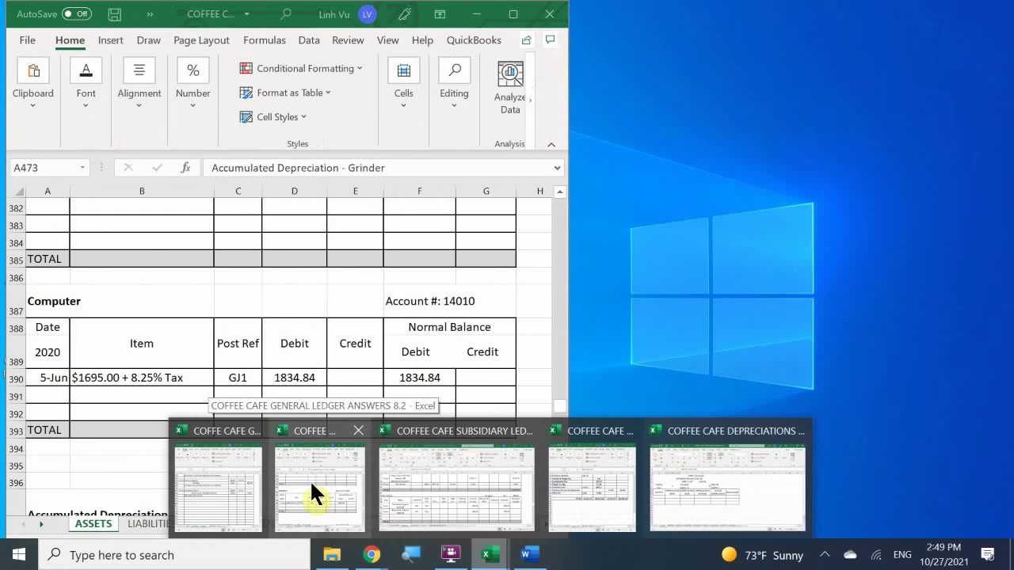
left_click(310, 479)
left_click(663, 270)
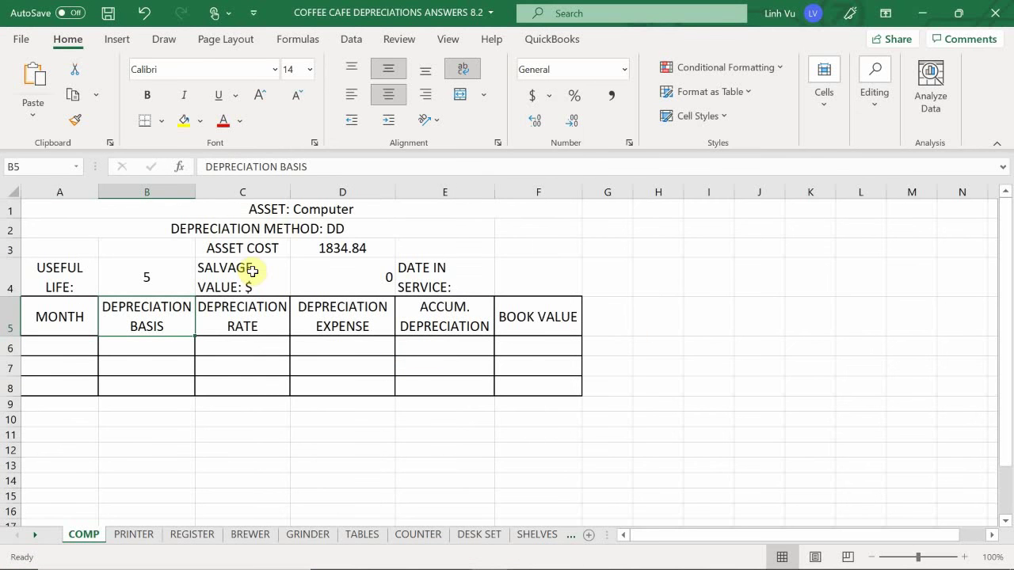
left_click(517, 287)
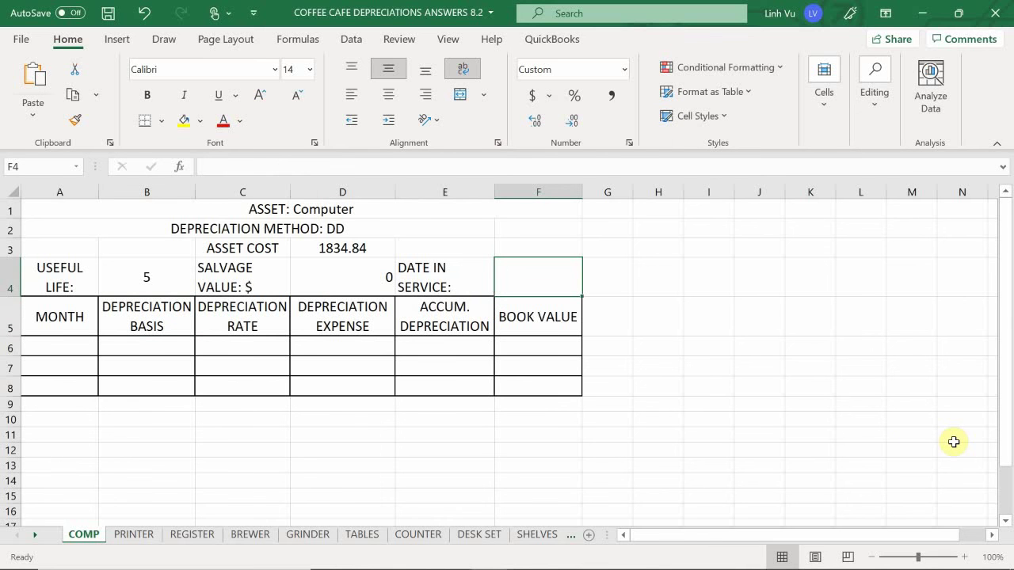
type("6/5")
key("Return")
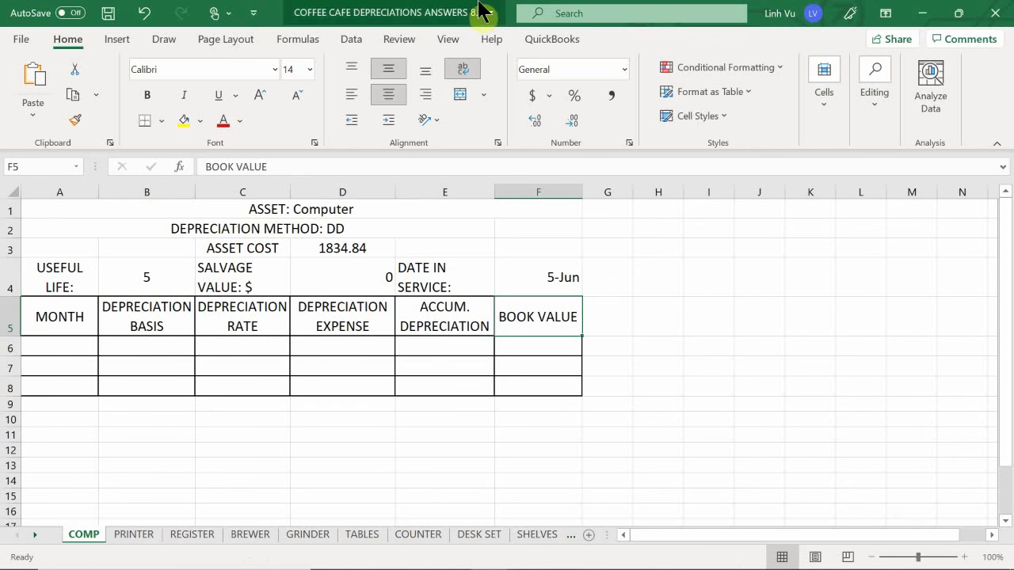
Close the chapter review PDF and open CH 11.2 DEPRECIATION DD.pdf, scrolling to its last page.
mouse_move(360, 564)
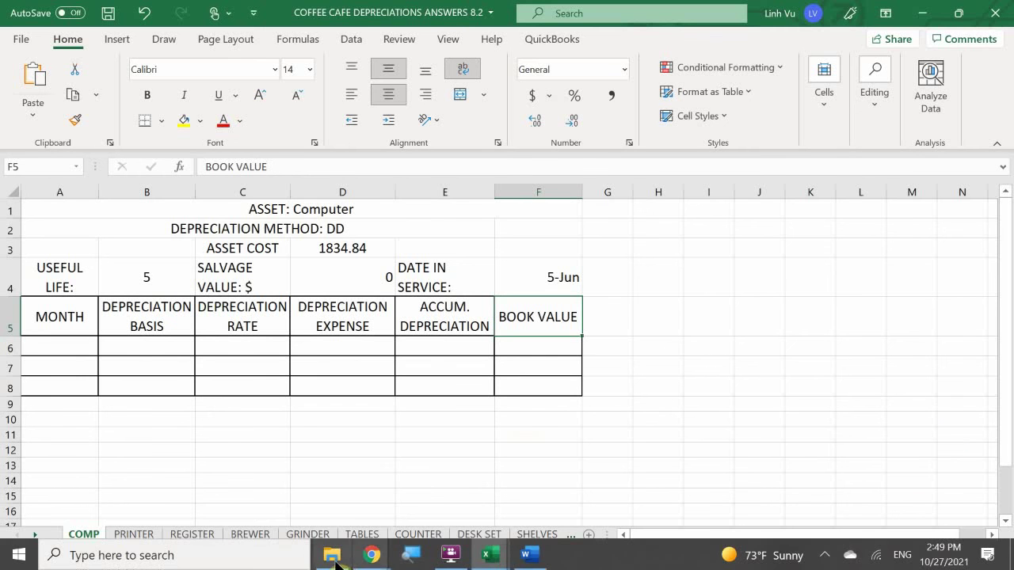
left_click(312, 459)
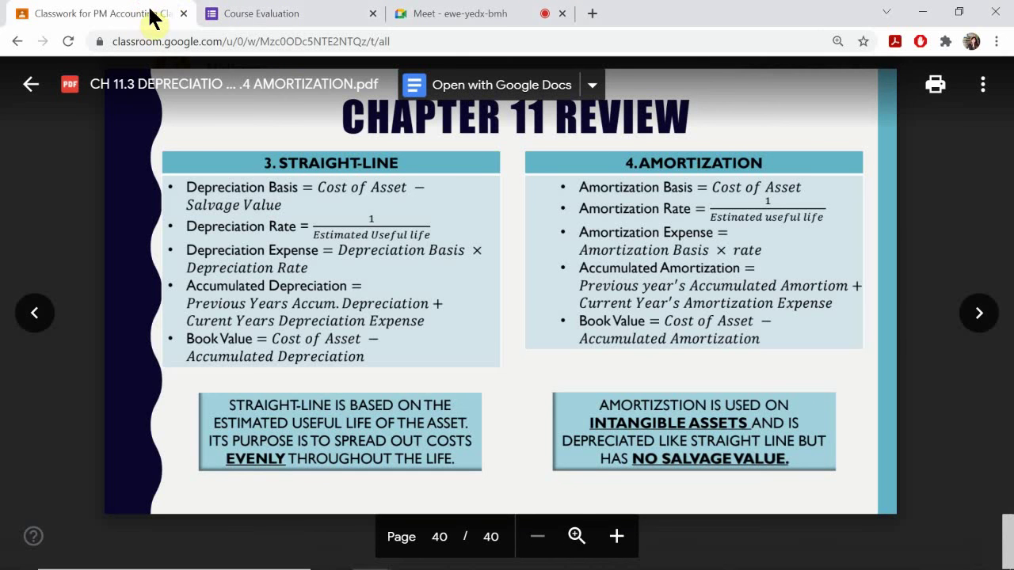
scroll(203, 143, "up", 1)
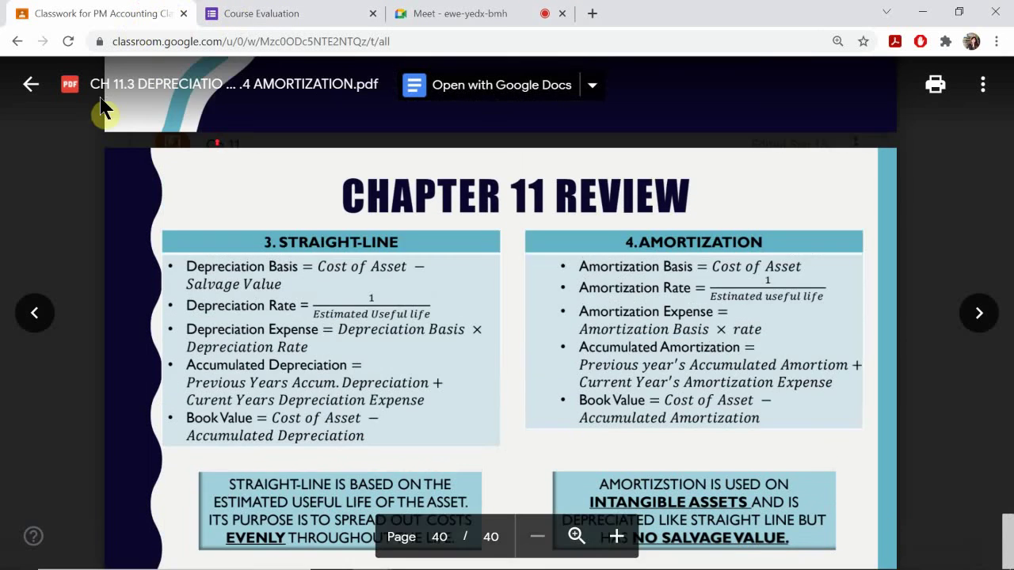
left_click(30, 83)
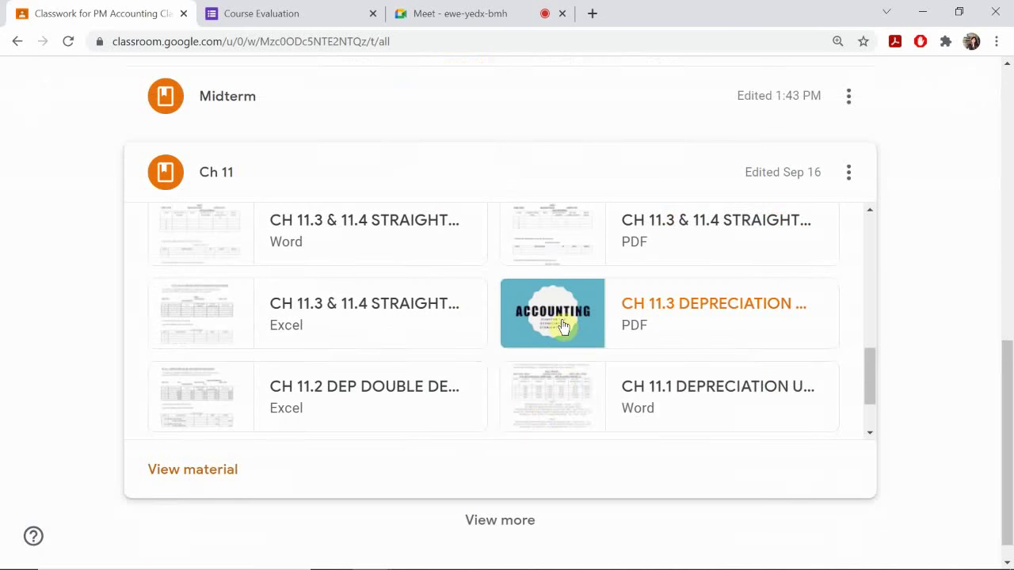
scroll(562, 324, "up", 2)
scroll(561, 323, "up", 1)
left_click(554, 387)
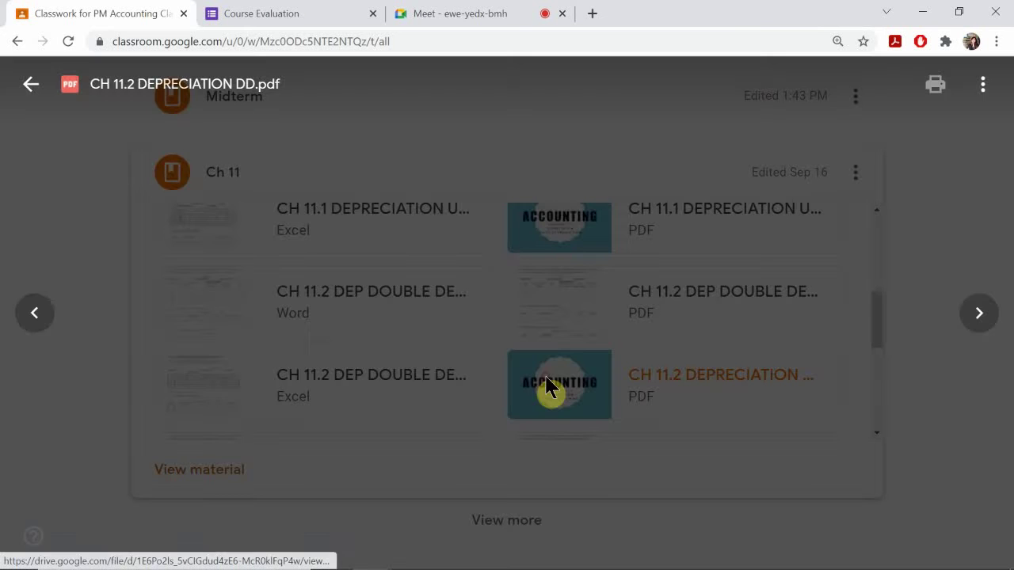
scroll(311, 312, "down", 20)
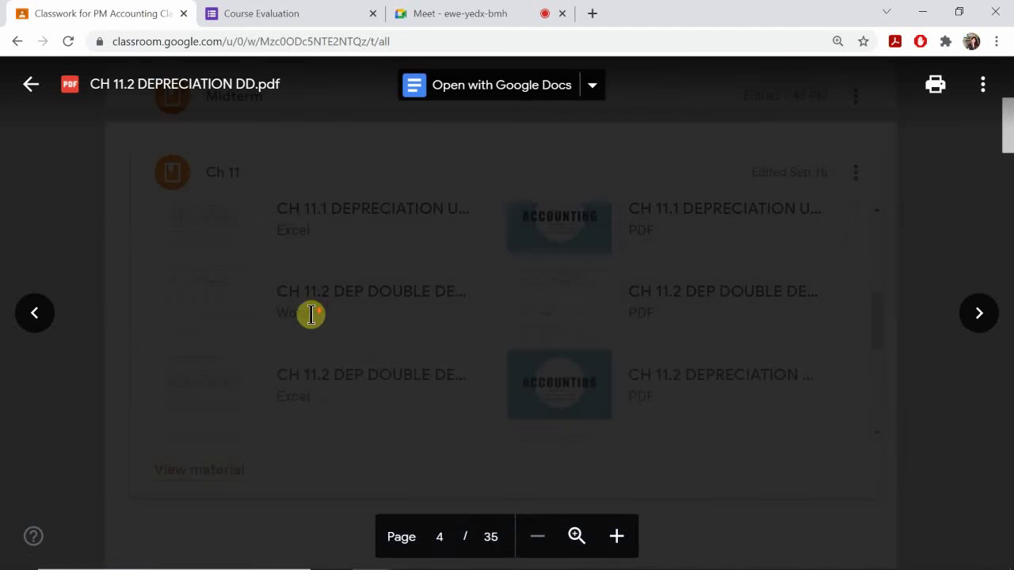
scroll(310, 312, "down", 20)
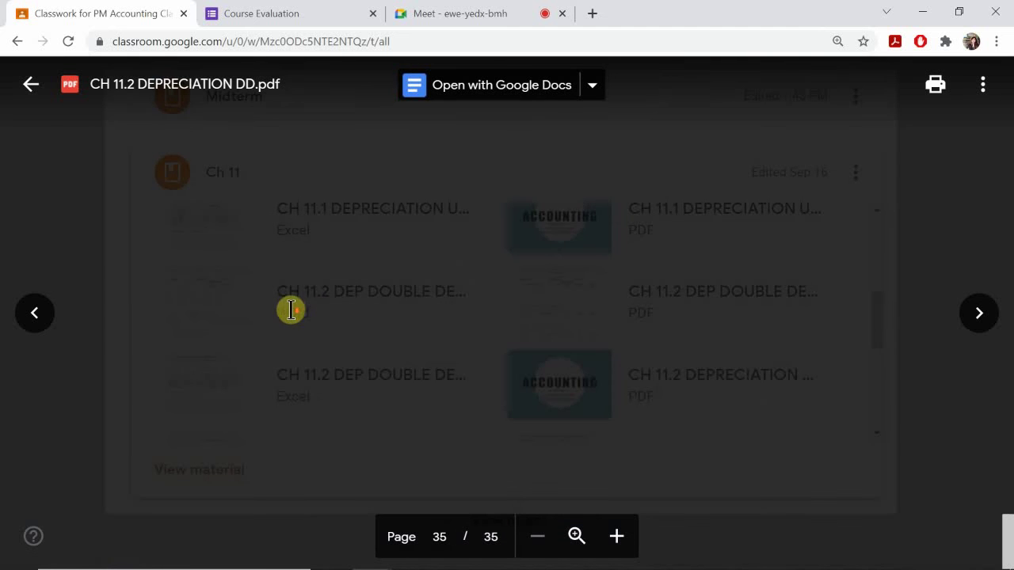
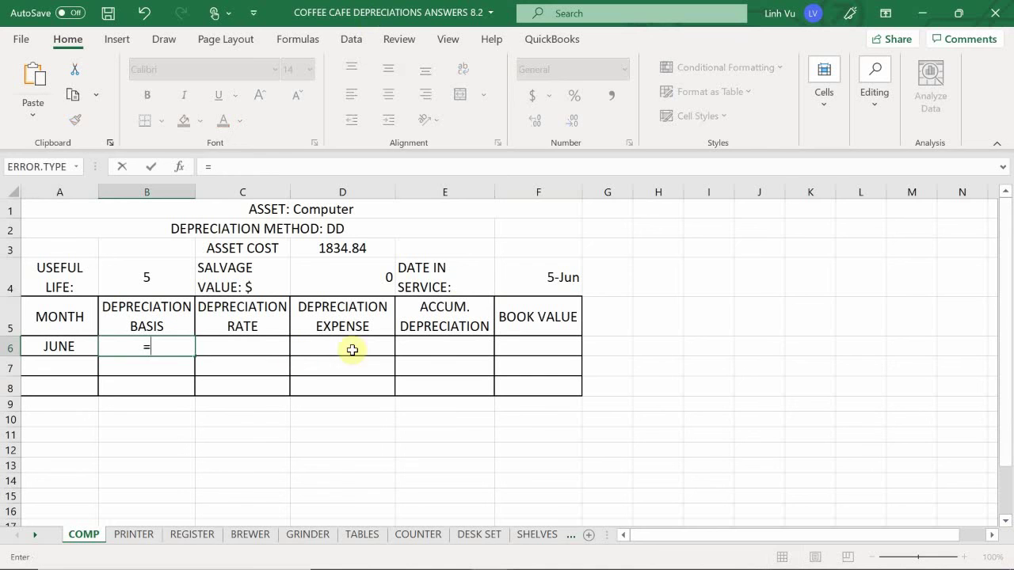
Enter the Computer's June basis =D3 (1834.84) in B6 and rate =1/5*2 (0.4) in C6.
left_click(328, 251)
key("Return")
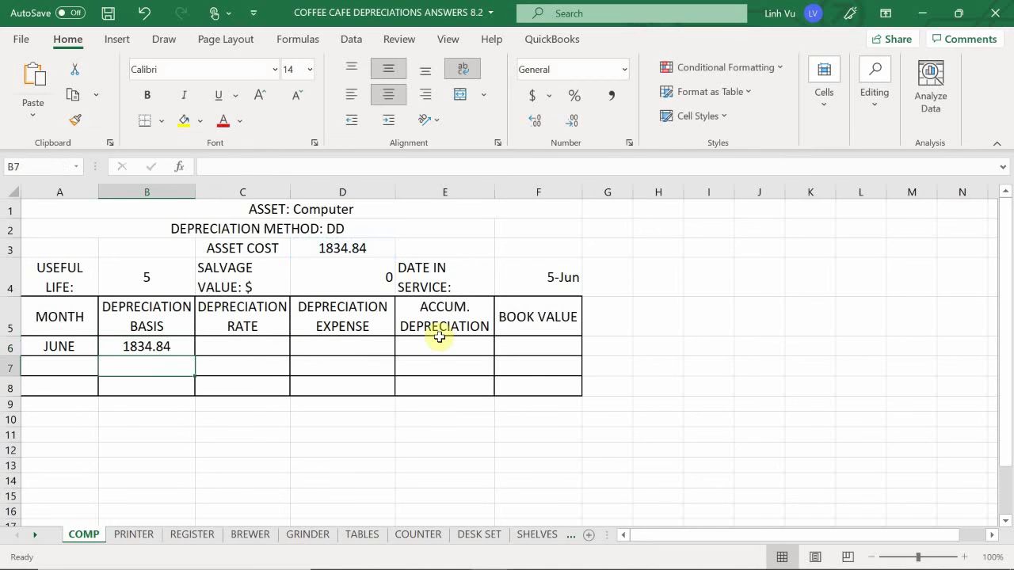
key("Right")
key("Up")
type("=")
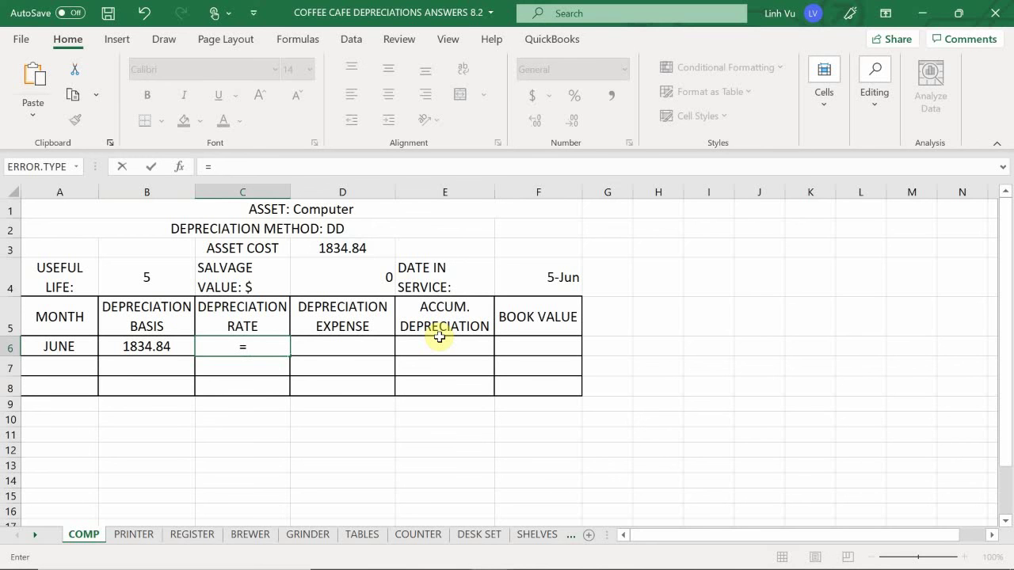
type("1")
type("/5*2")
key("Return")
Enter June's expense formula =ROUND(B6*C6/12,2) in D6.
key("Up")
key("Right")
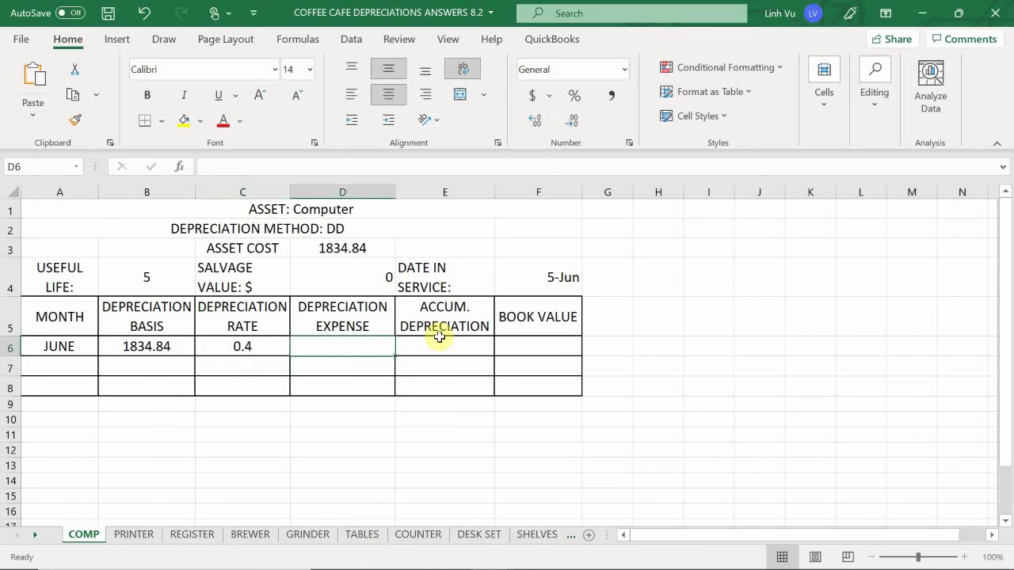
type("=ro")
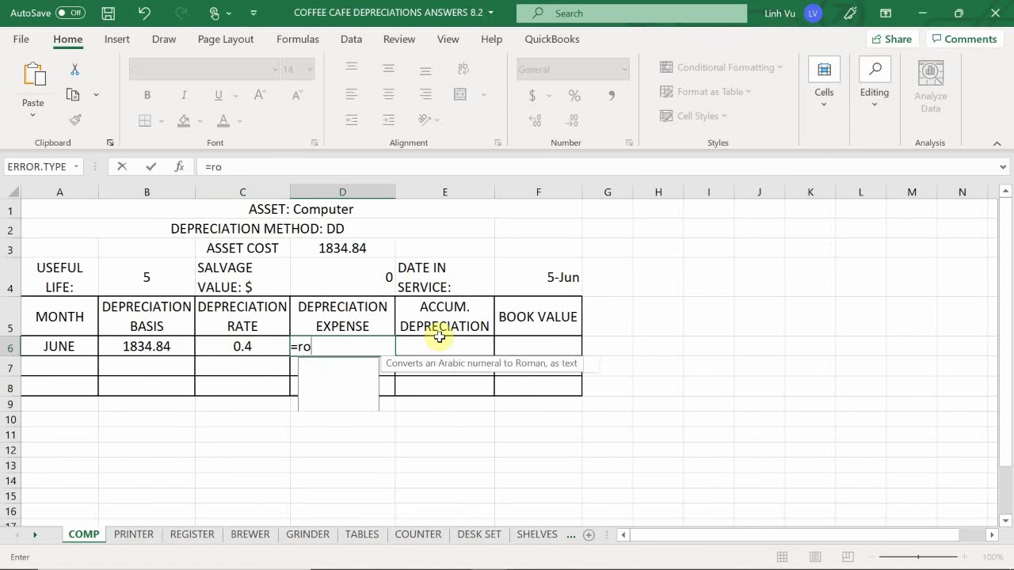
type("und(")
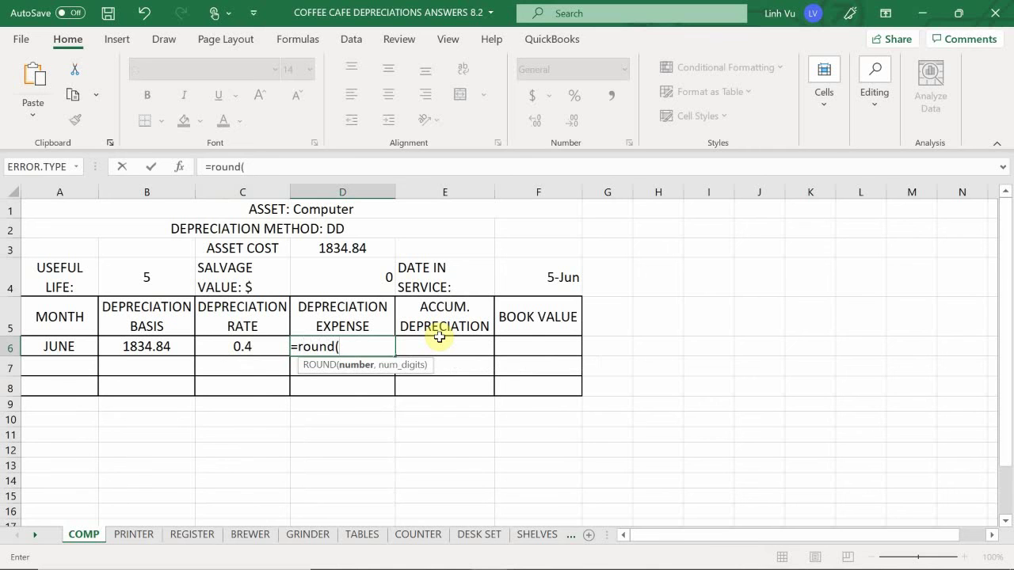
key("Left")
key("Left")
type("*")
key("Left")
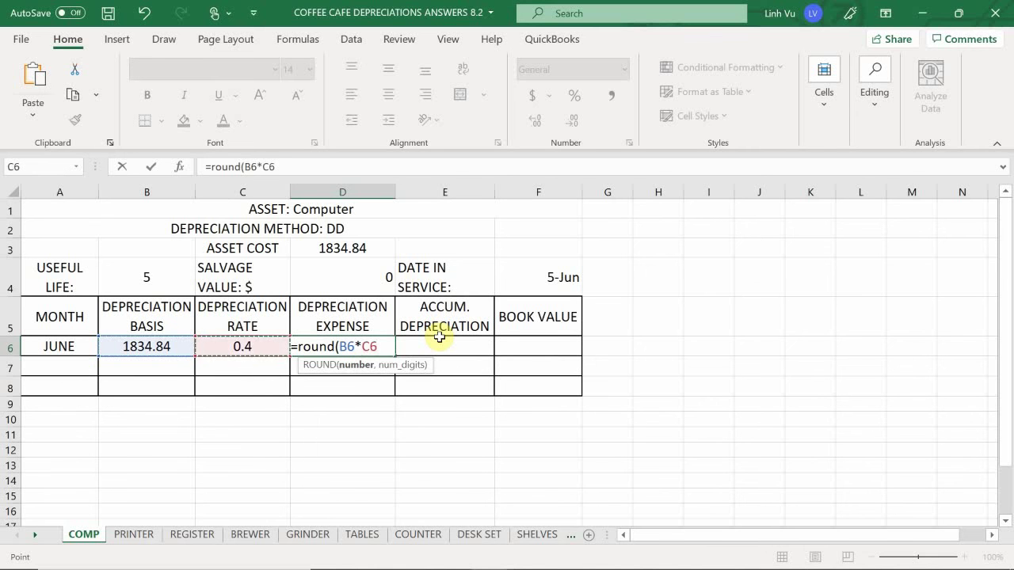
type("/12")
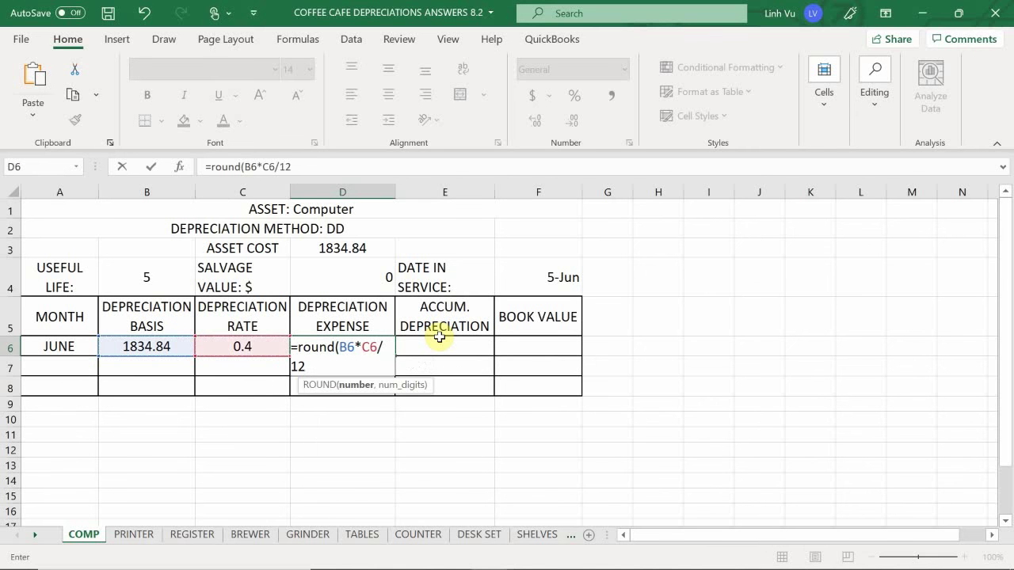
type("m")
key("BackSpace")
type(",2")
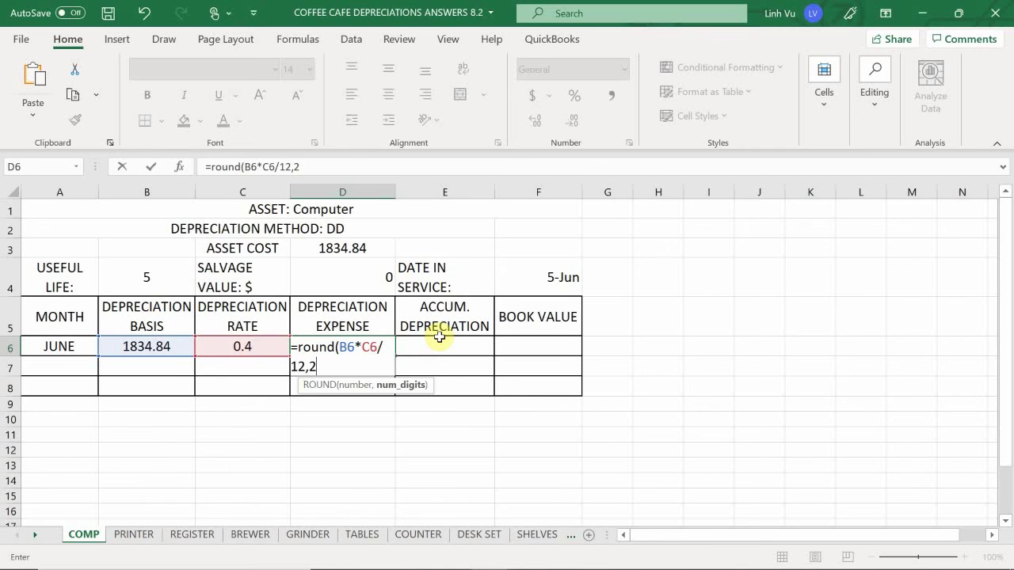
key("Return")
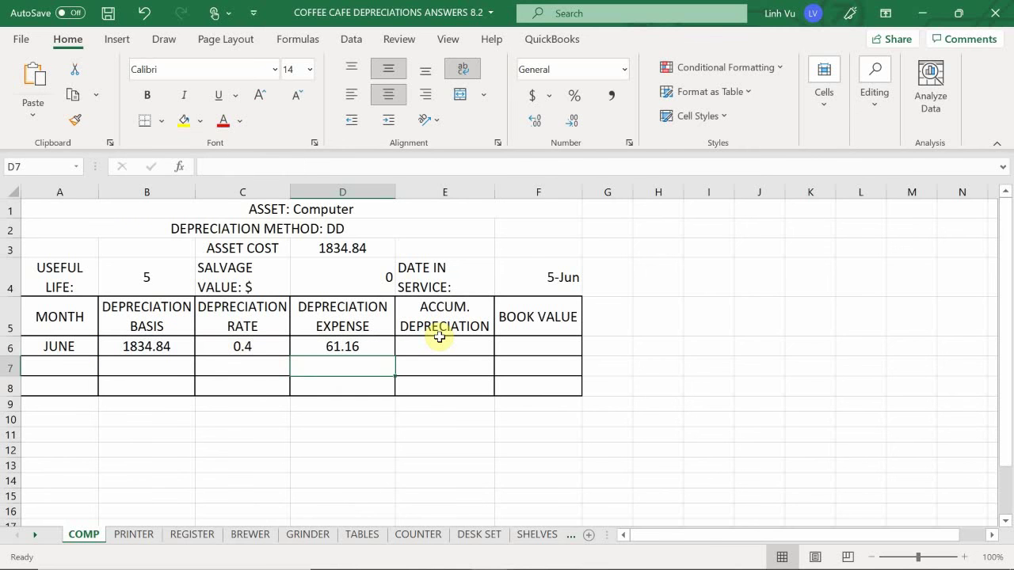
Redo the D6 expense formula as =ROUND(B6*C6/12,2), giving 61.16.
key("Up")
type("=")
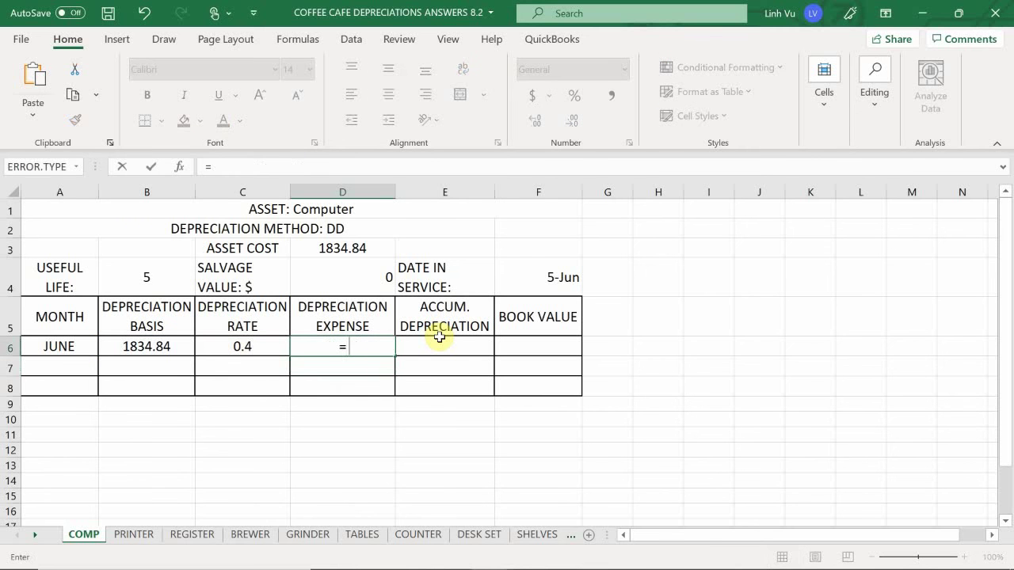
type("round(")
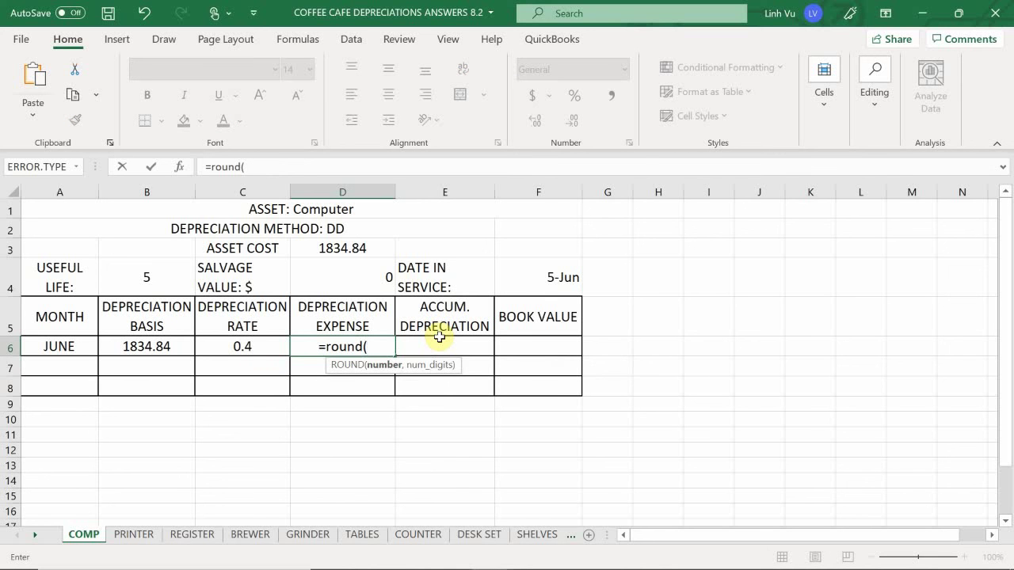
key("Left")
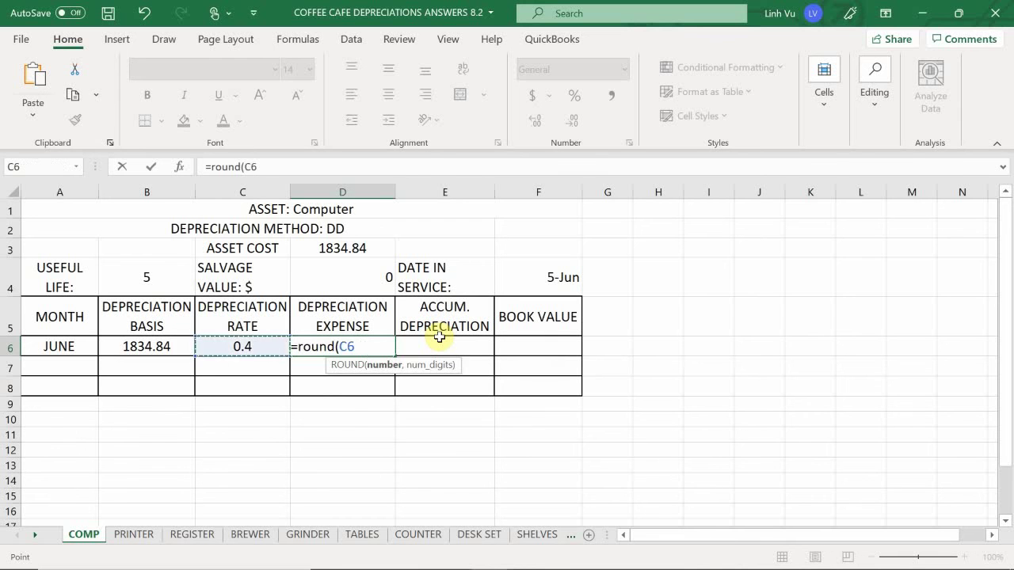
key("Left")
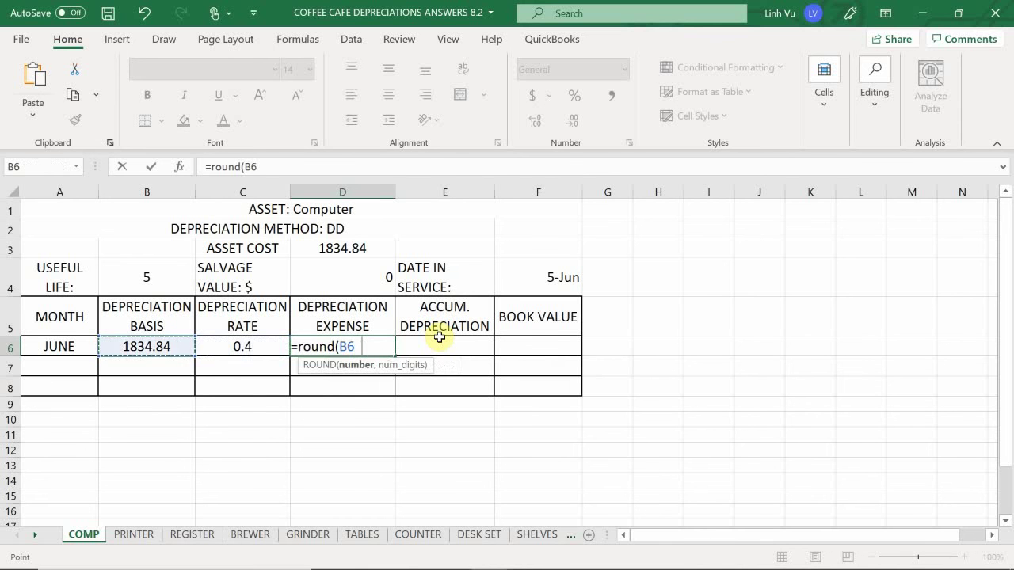
type("*")
key("Left")
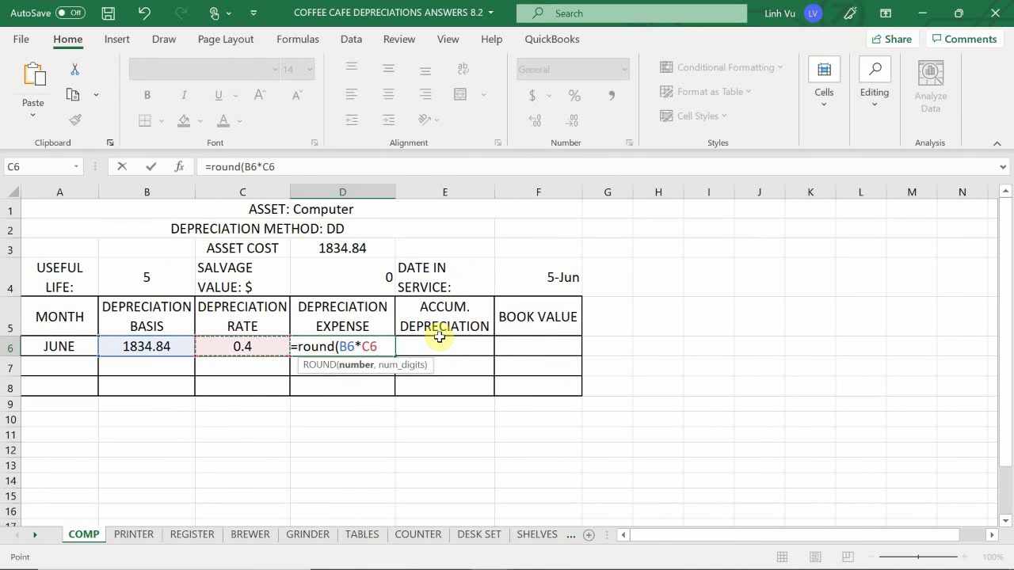
type("/12")
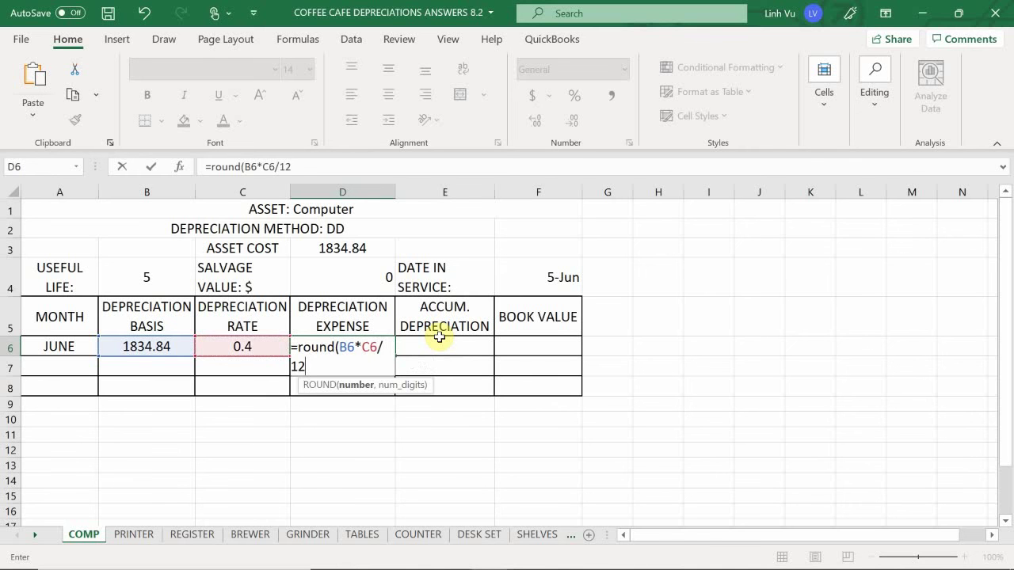
type("m")
key("BackSpace")
type(".m")
key("BackSpace")
type(",")
key("BackSpace")
type("2")
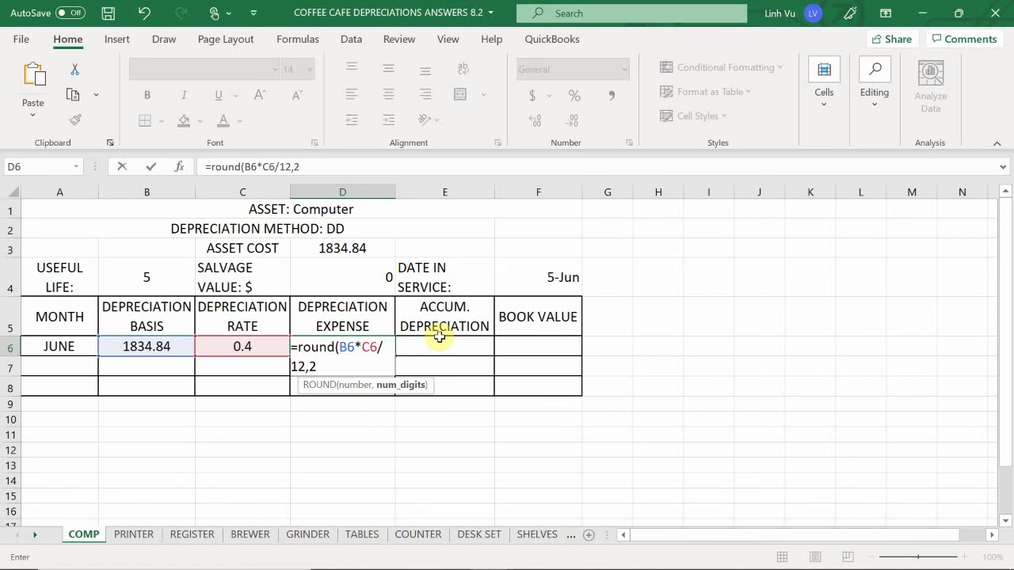
key("Return")
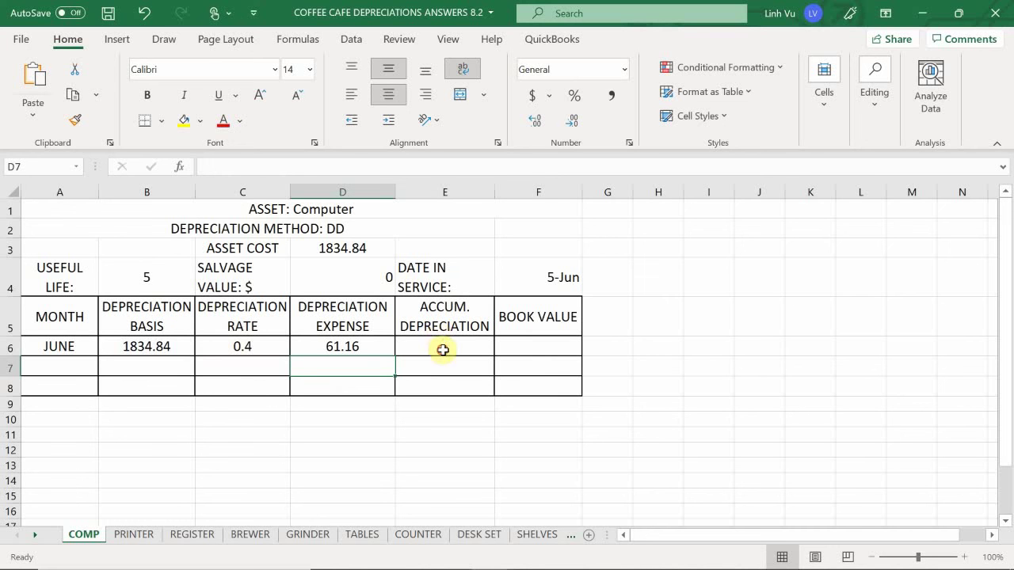
Set June's accumulated depreciation in E6 to =D6 (61.16).
left_click(443, 349)
type("=")
key("Left")
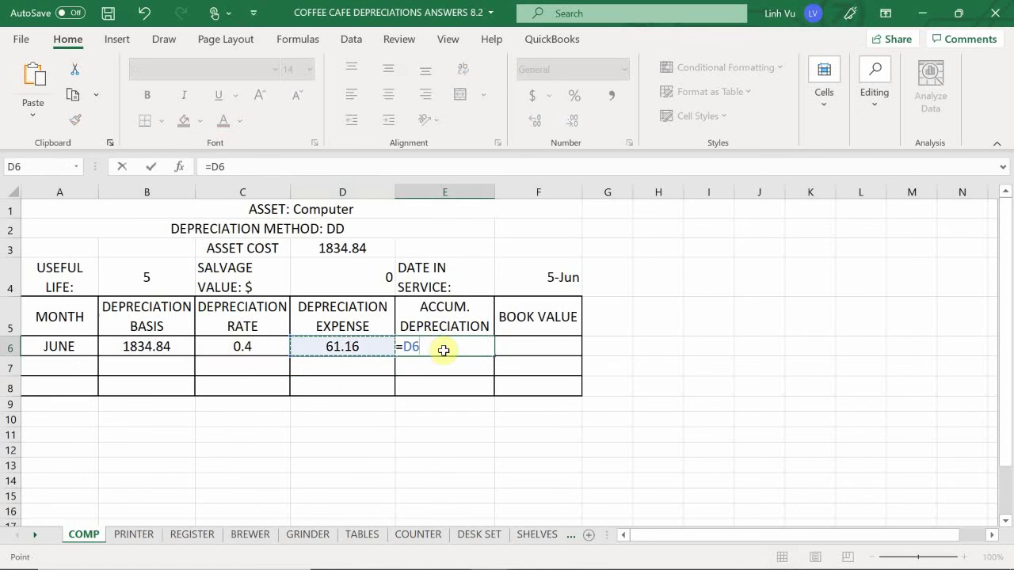
key("Tab")
Set June's book value in F6 to =D3-E6 (1773.68).
type("=")
key("Up")
key("Up")
key("Up")
key("Up")
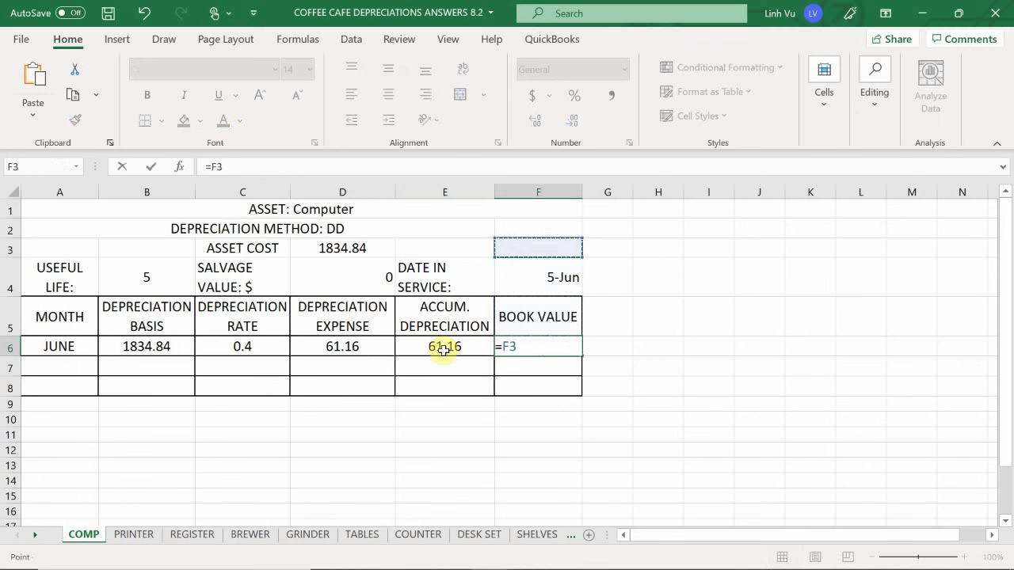
key("Left")
key("Down")
key("Left")
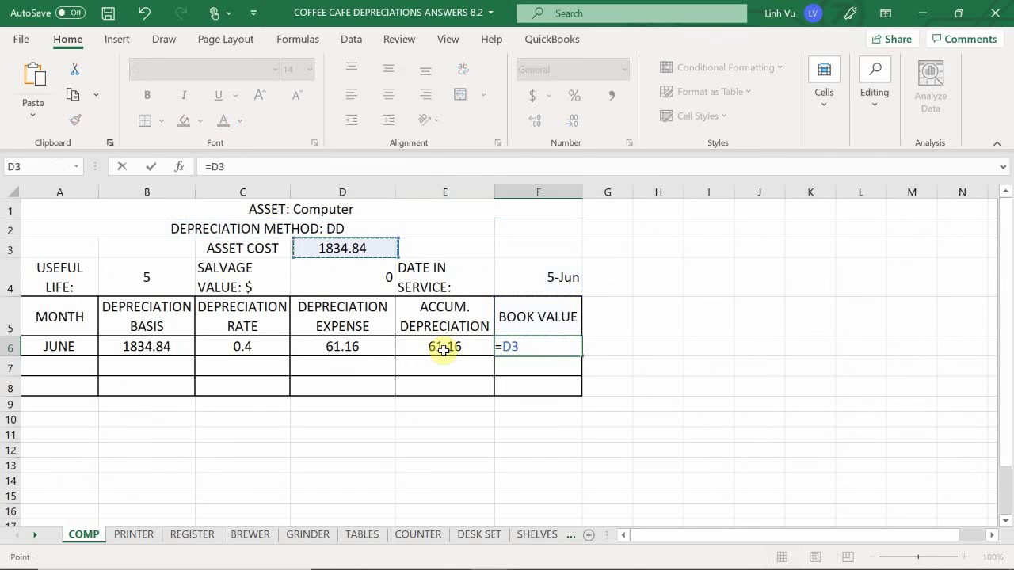
type("-")
key("Left")
key("Return")
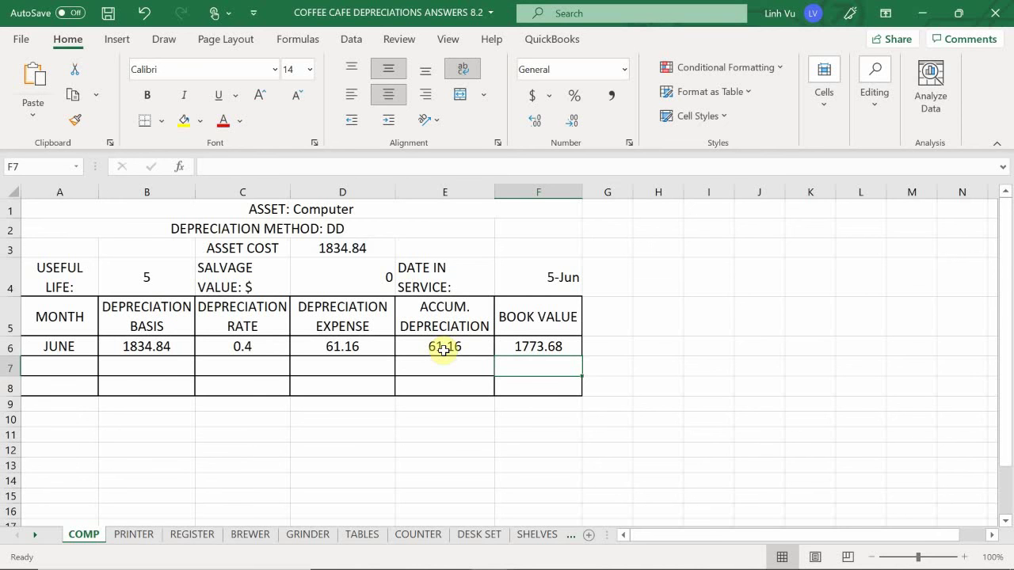
mouse_move(100, 564)
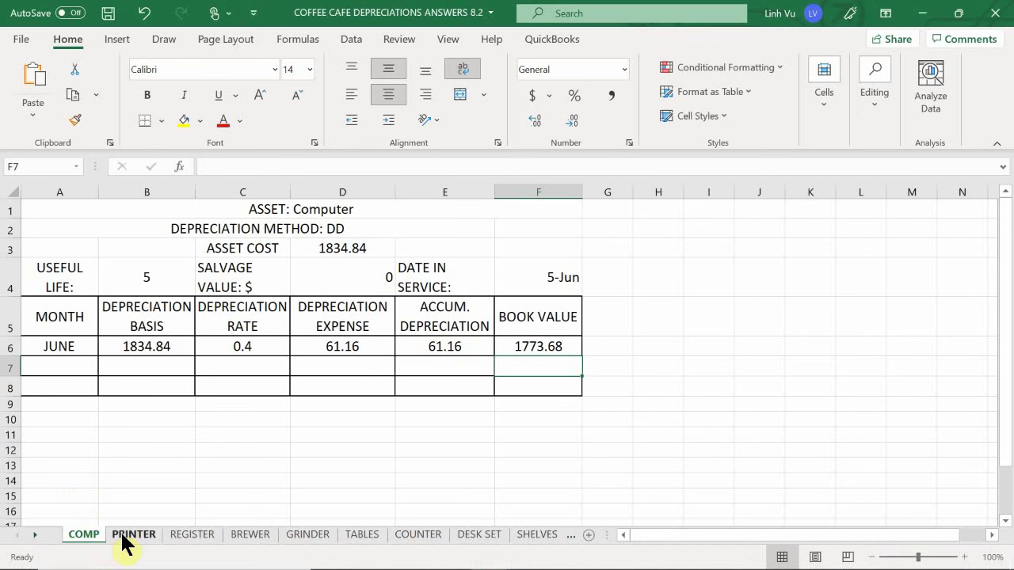
On the PRINTER sheet, append DD to the method heading in A2 and select D3.
left_click(127, 535)
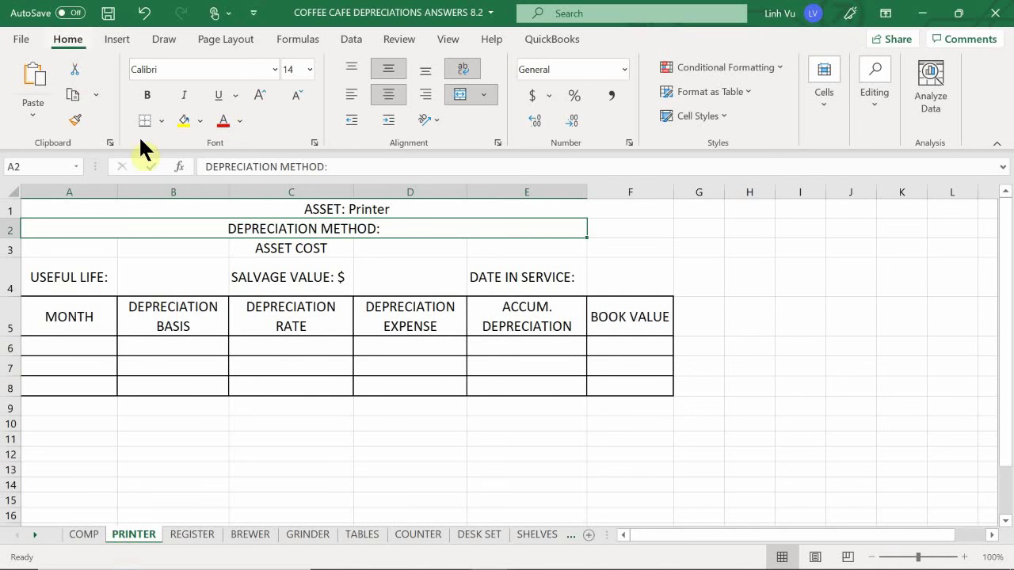
double_click(396, 232)
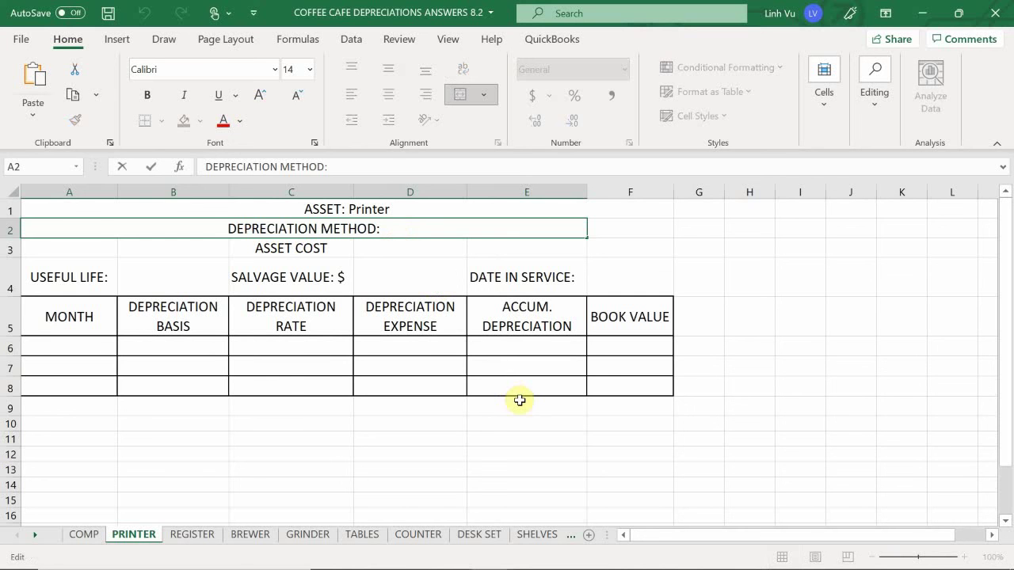
type("DD")
key("Return")
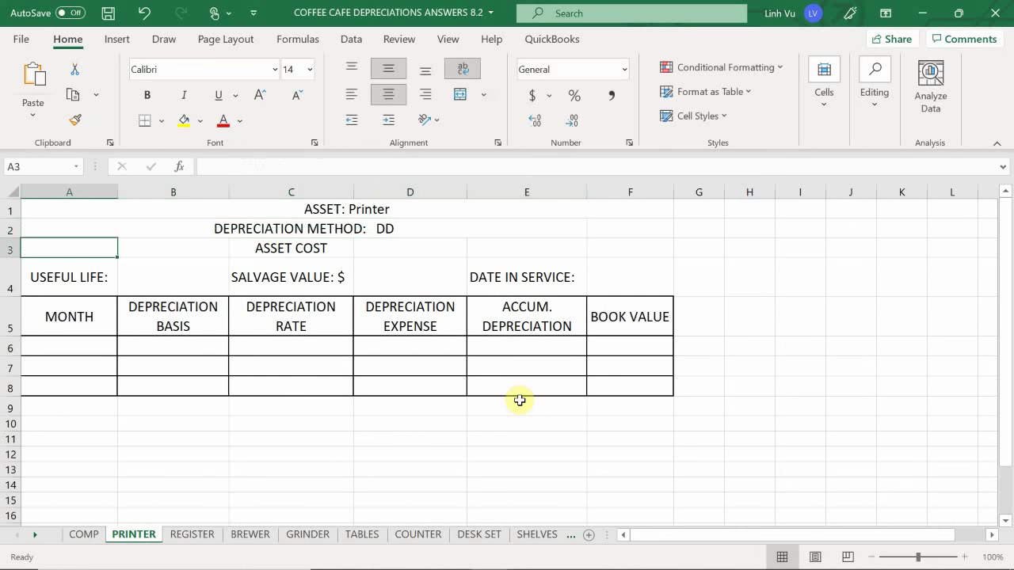
left_click(350, 254)
left_click(395, 246)
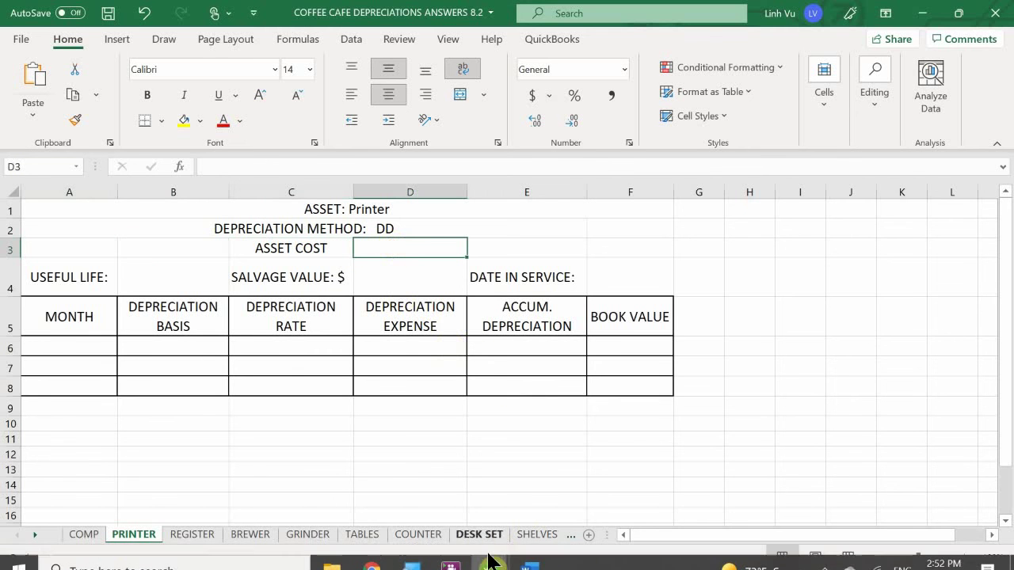
Look up the printer's cost on the ledger workbook's ASSETS sheet, then return.
left_click(494, 562)
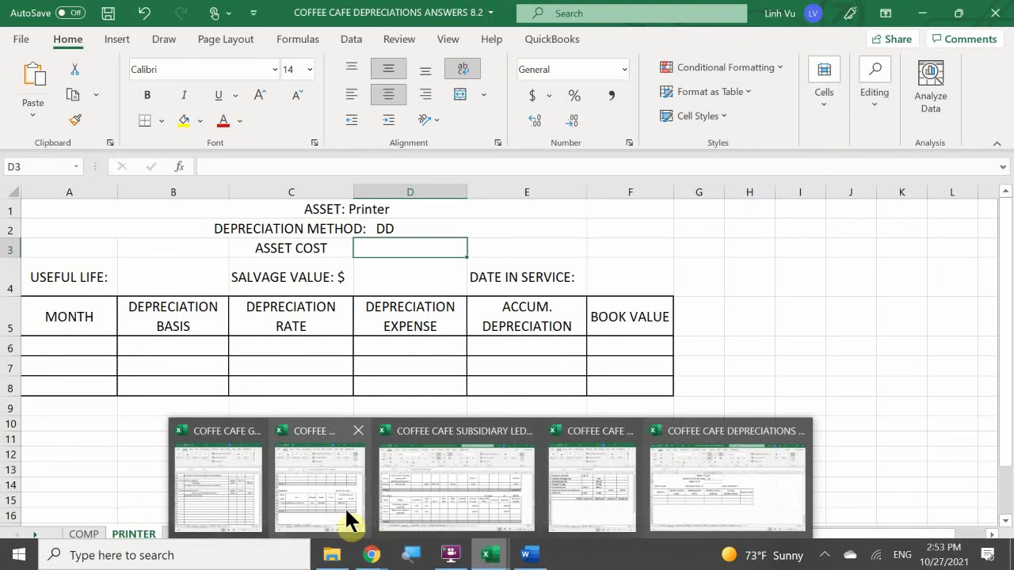
left_click(347, 499)
scroll(265, 402, "down", 6)
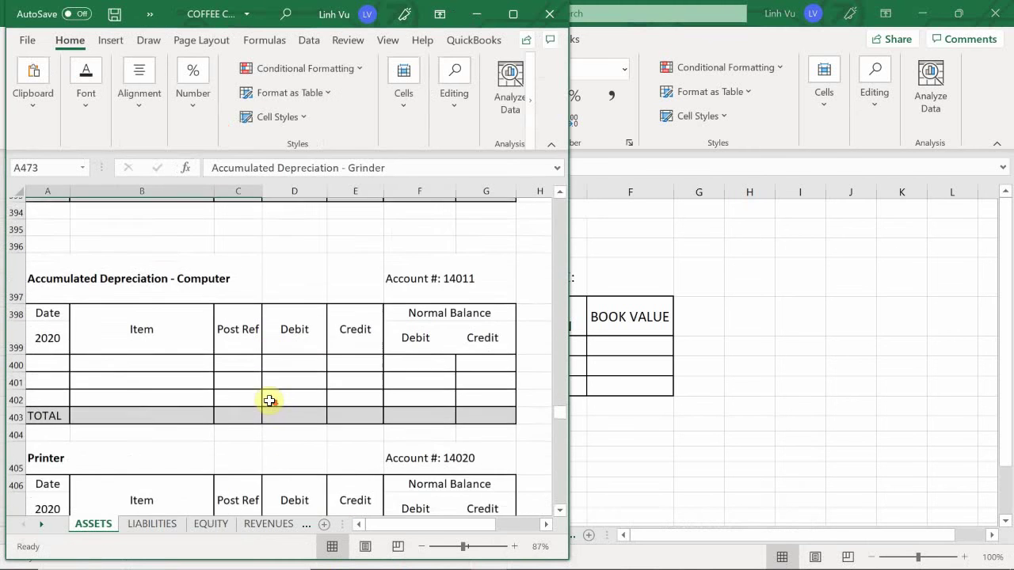
scroll(269, 400, "down", 1)
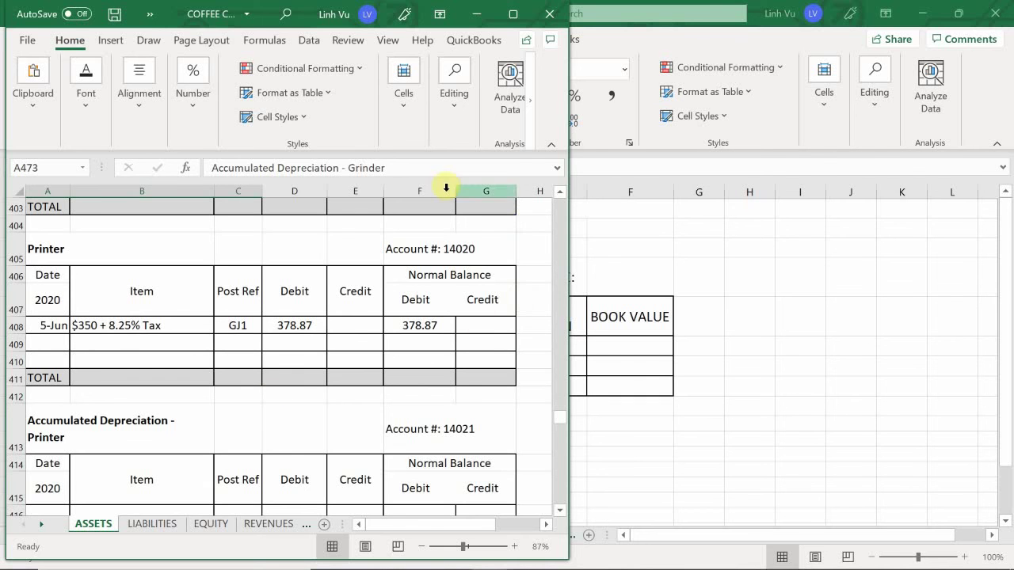
left_click(802, 343)
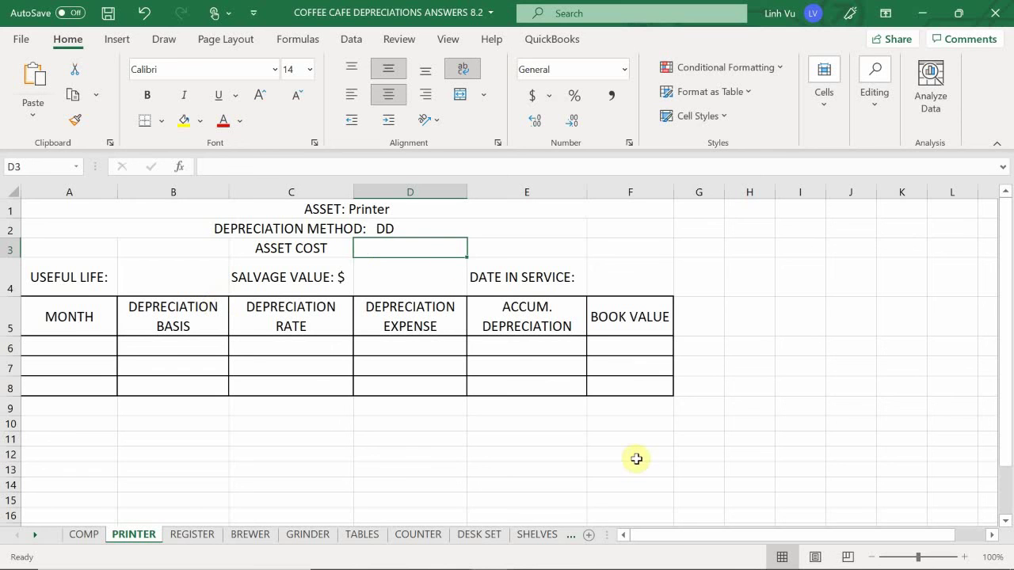
Enter cost 378.87 in D3, salvage 0.00 in D4, life 5 in B4, and date 6/5 in F4.
type("378.87")
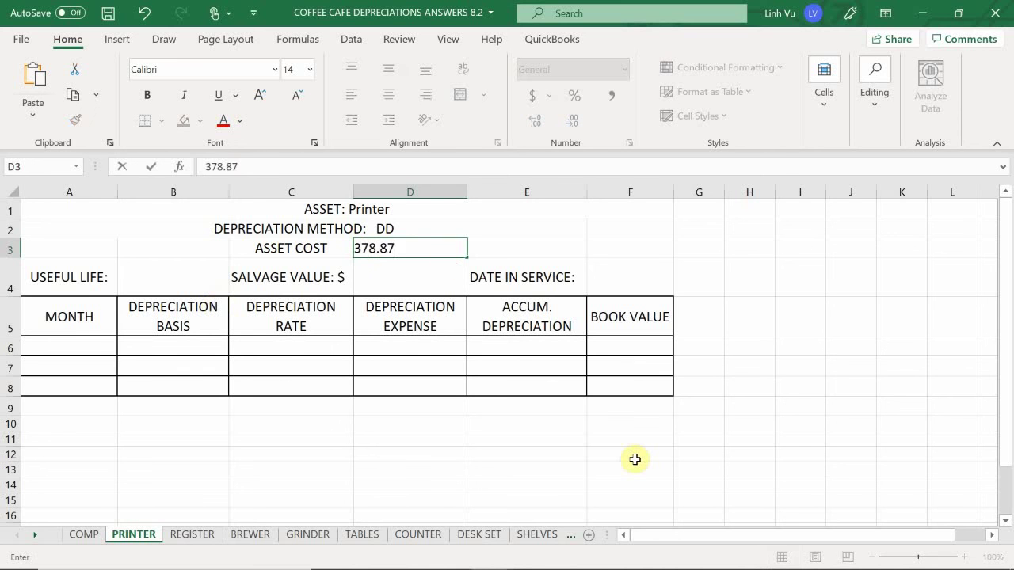
key("Return")
type("0.00")
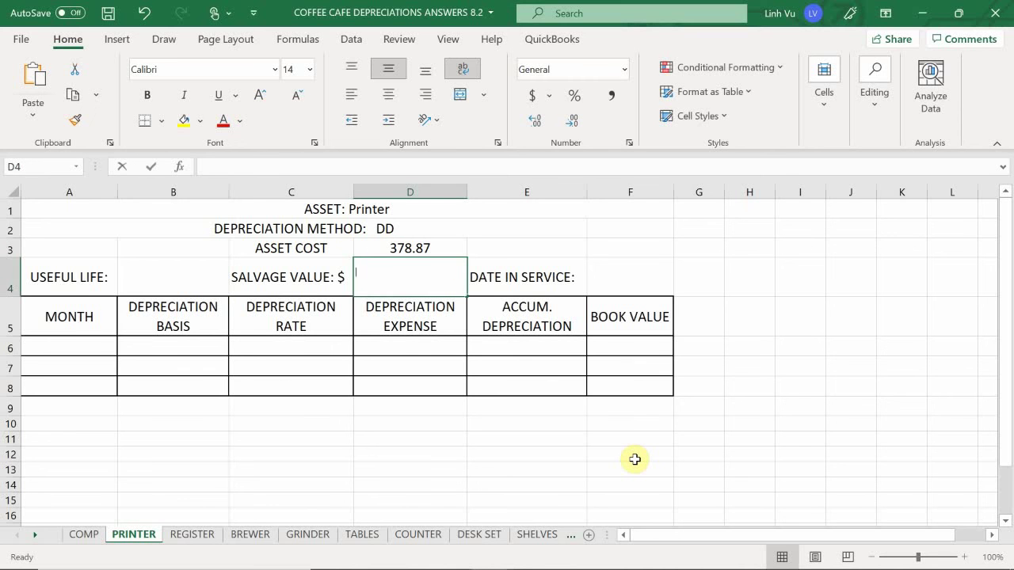
key("Return")
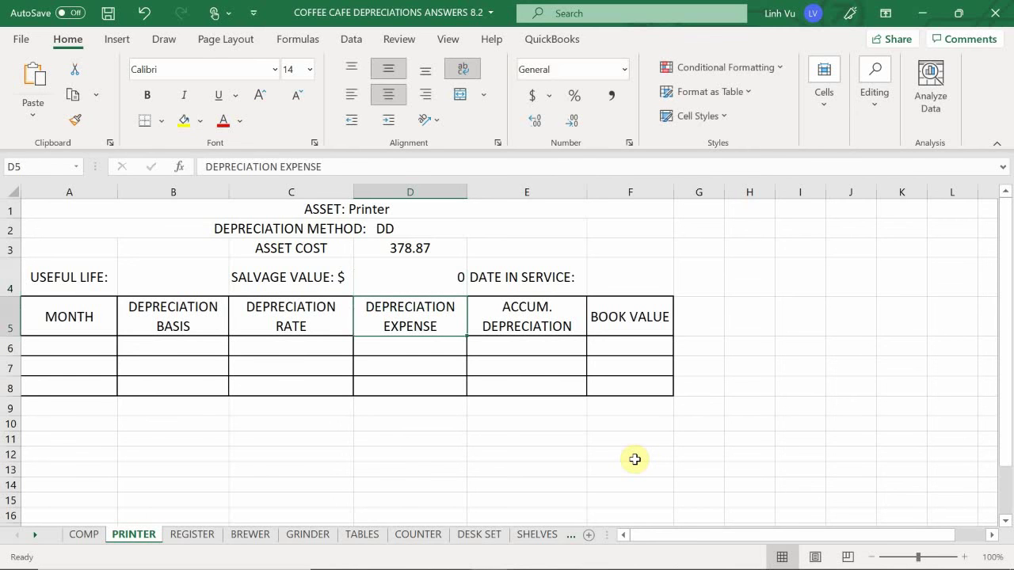
key("Left")
key("Left")
key("Up")
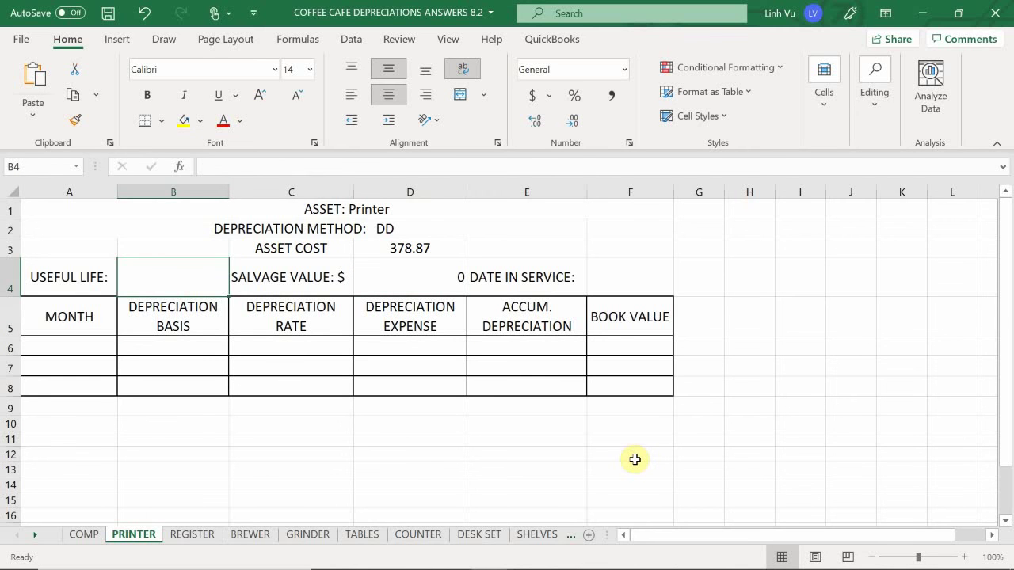
type("5")
key("Return")
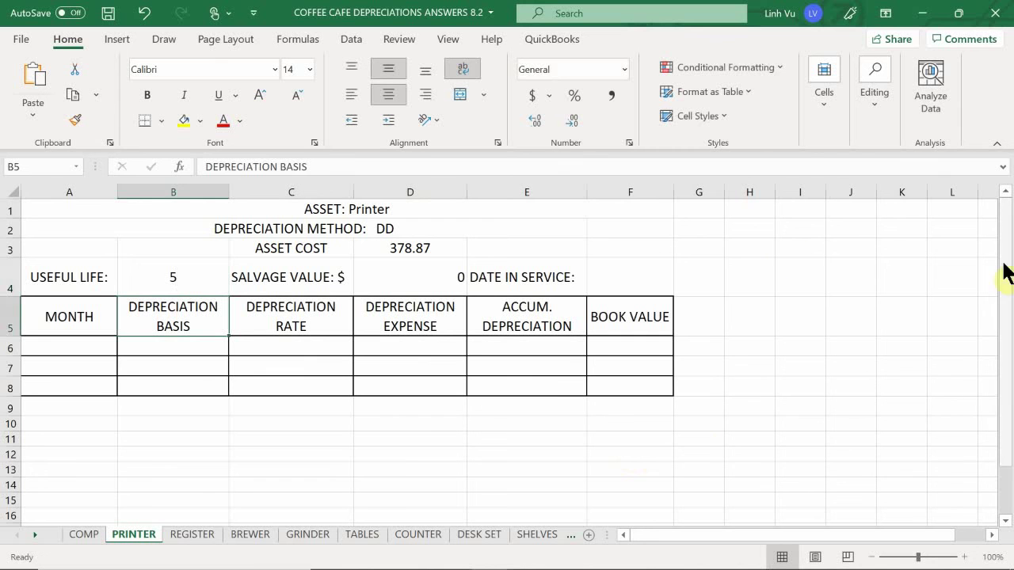
left_click(652, 282)
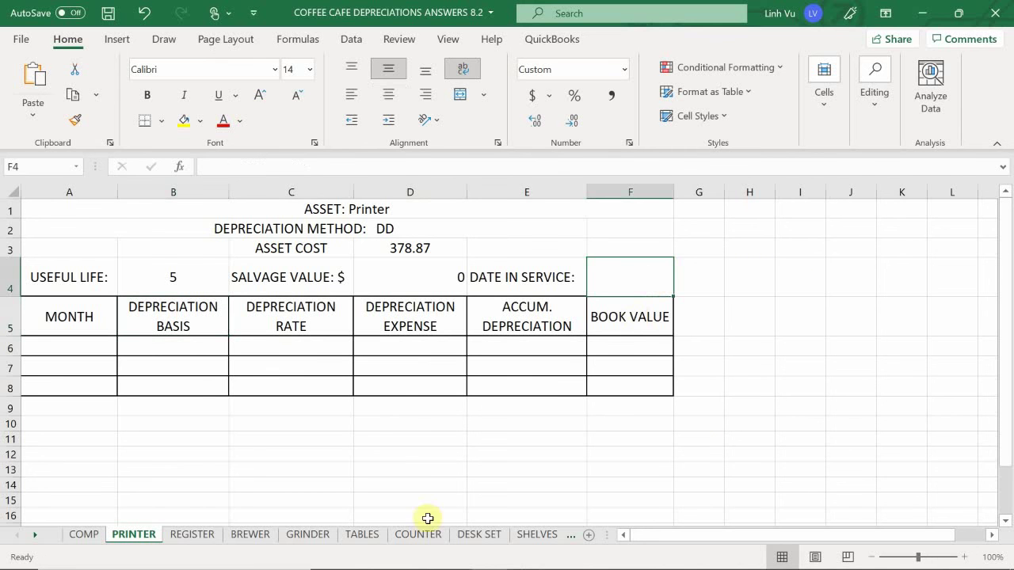
type("6")
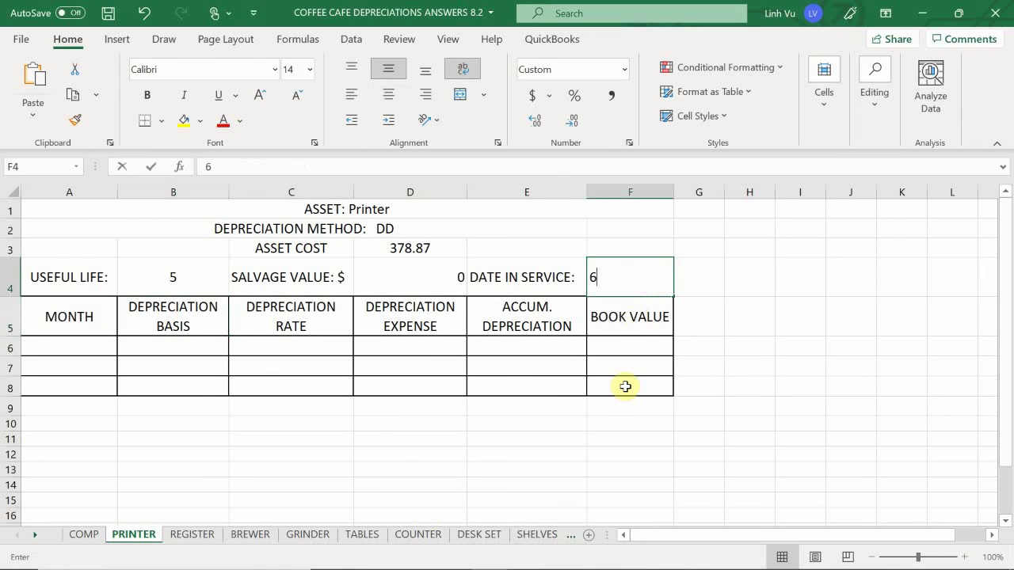
type("/5")
key("Return")
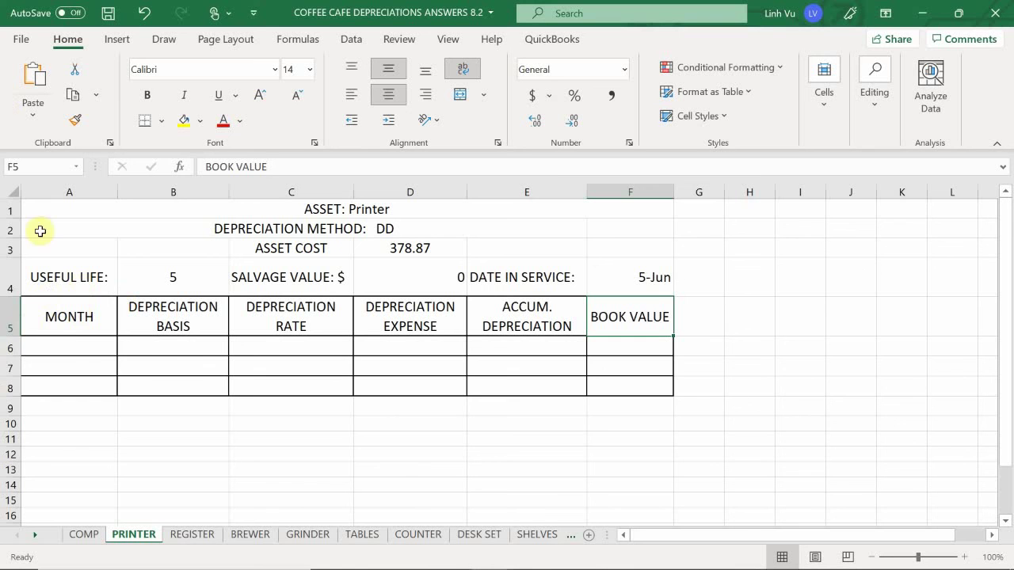
left_click(75, 350)
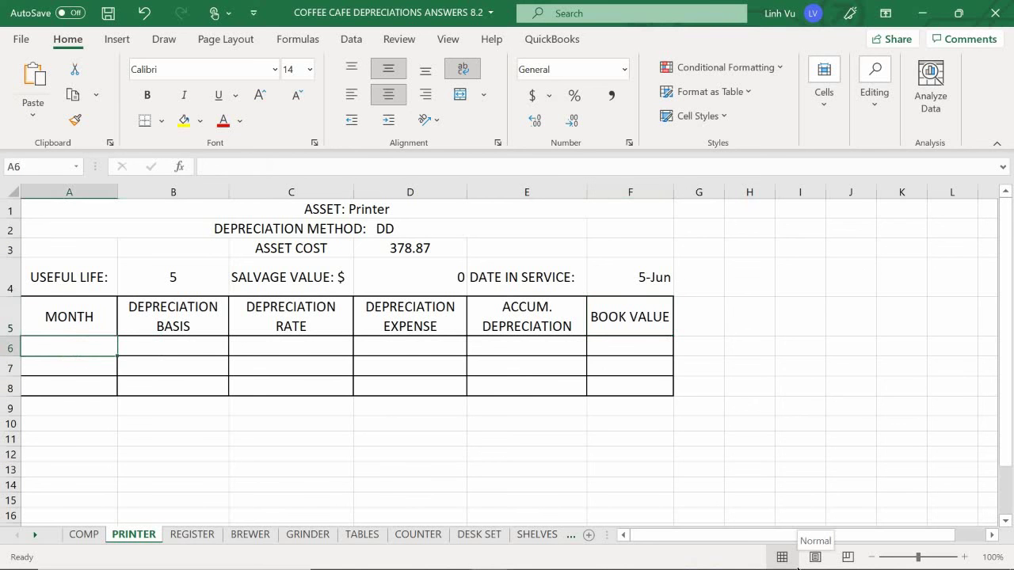
Label A6 JUNE and enter basis =D3 (378.87) and rate =1/5*2 (0.4).
type("JUNE")
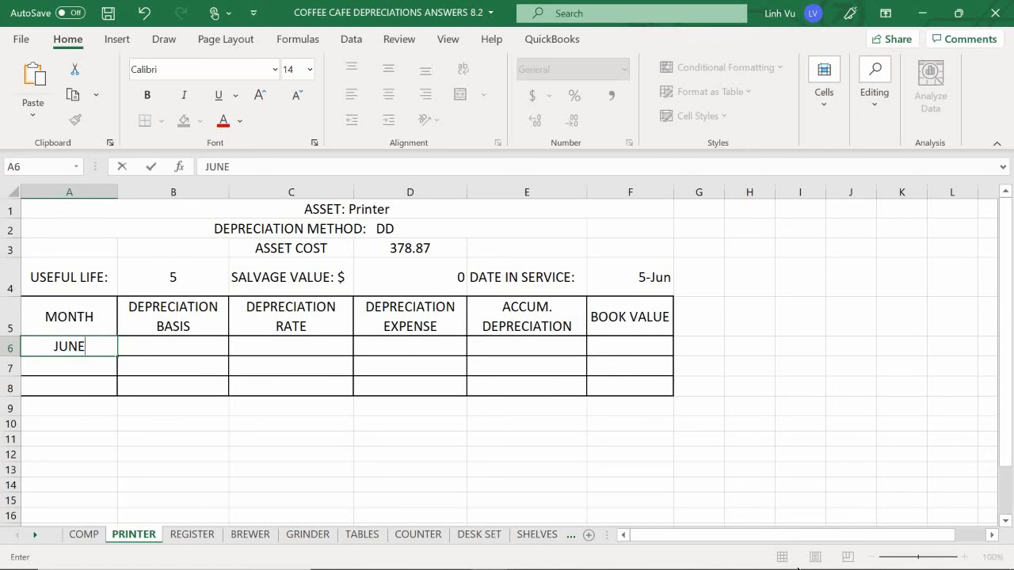
key("Return")
key("Right")
key("Up")
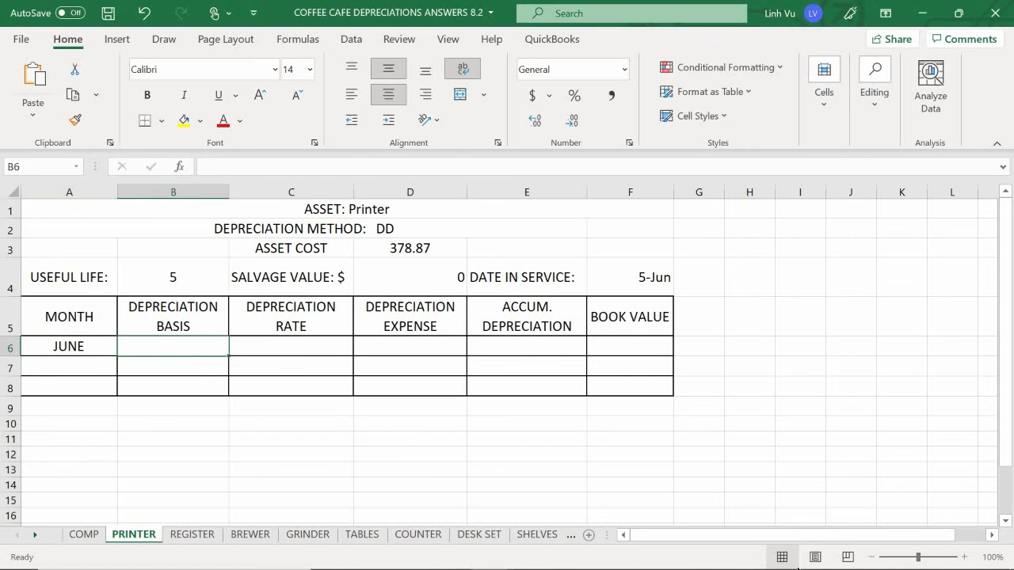
type("=")
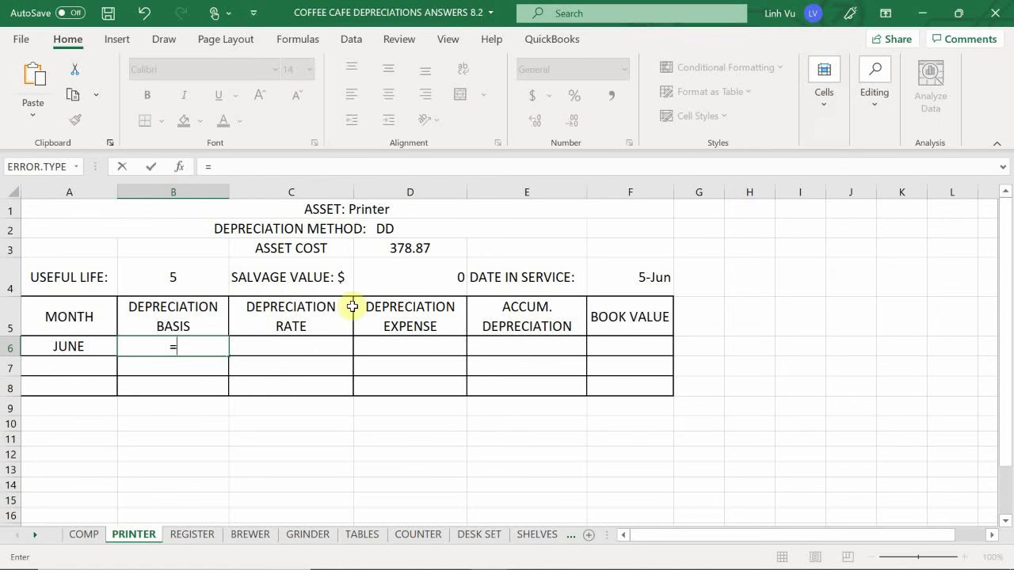
left_click(386, 248)
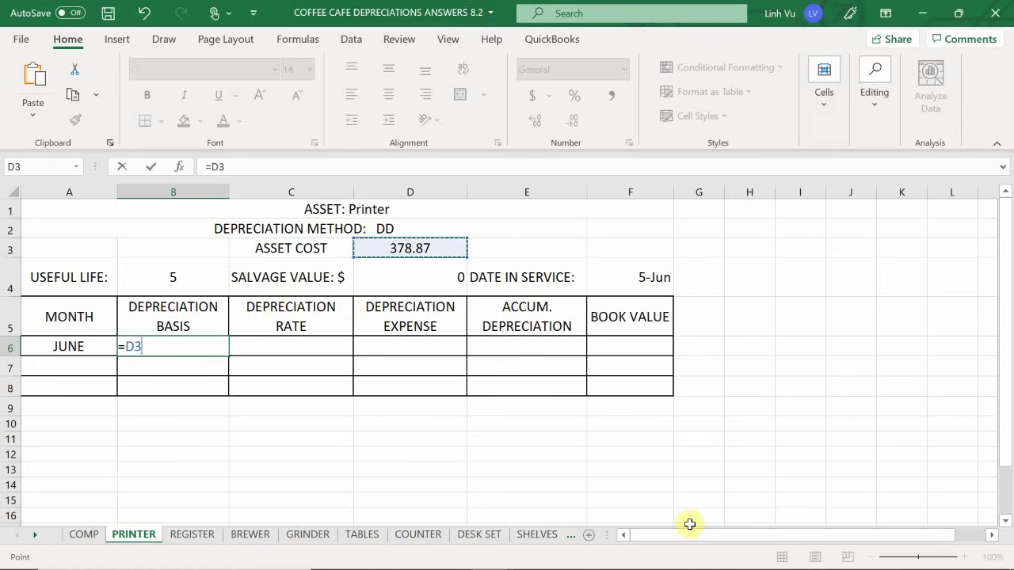
key("Return")
key("Right")
key("Up")
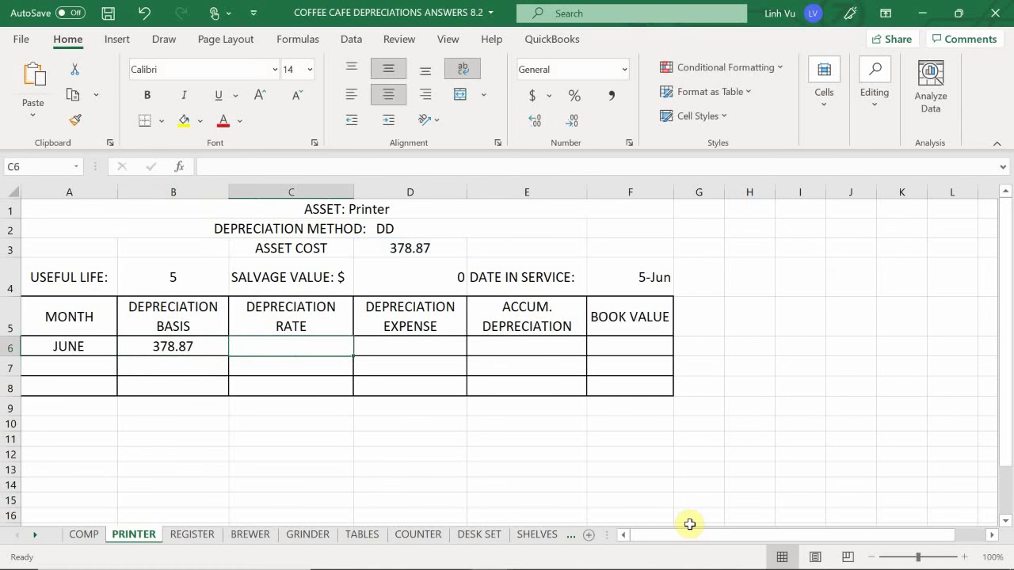
type("=1/5*")
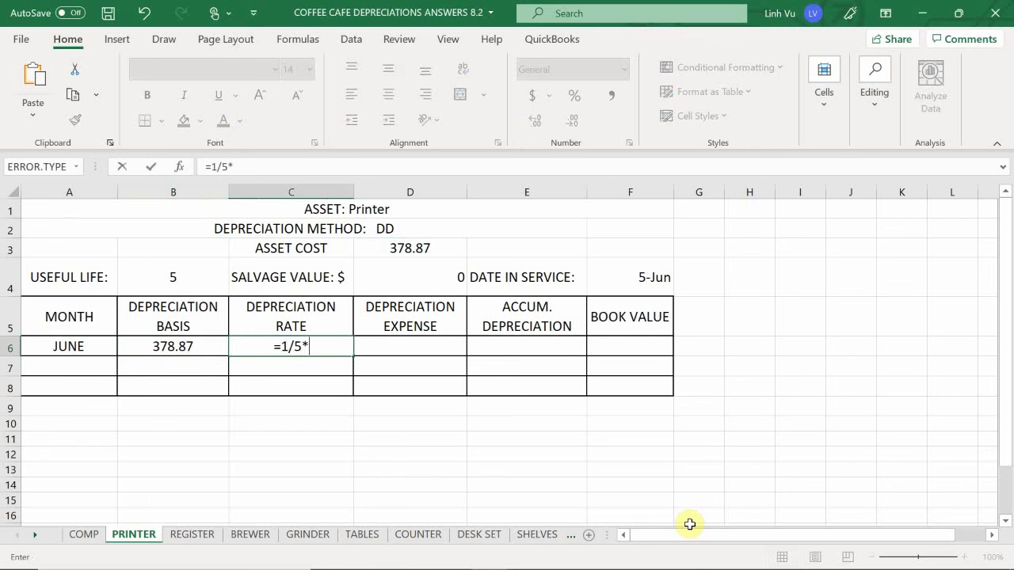
type("2")
key("Return")
Enter June's expense =ROUND(B6*C6/12,2) in D6, giving 12.63.
key("Right")
key("Up")
type("=")
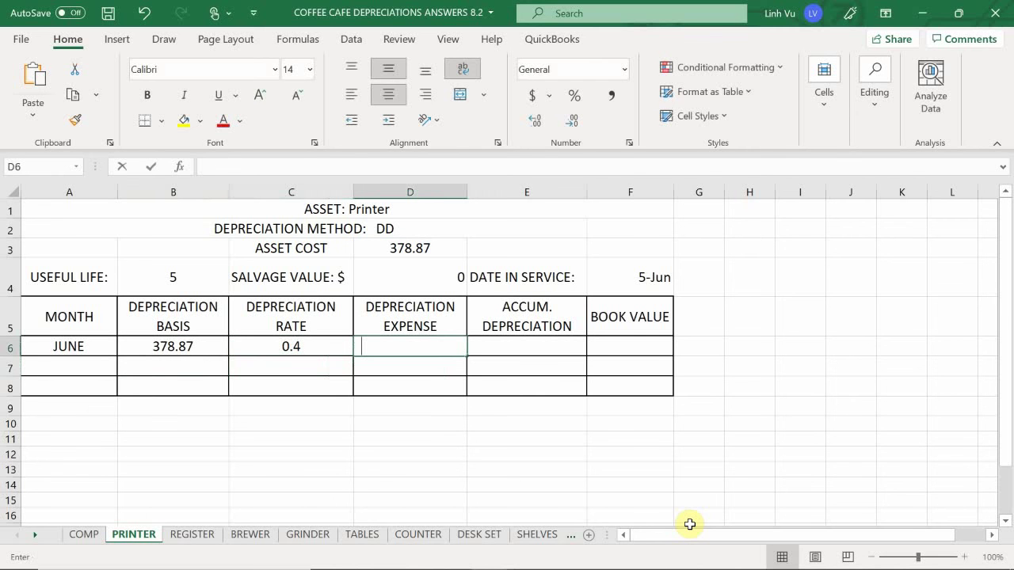
type("round(")
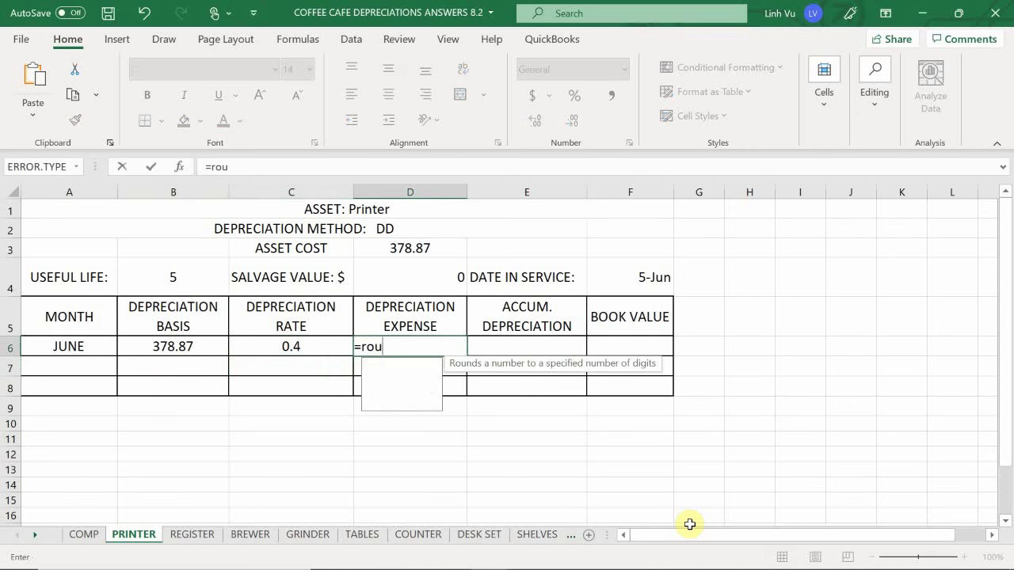
key("Left")
key("Left")
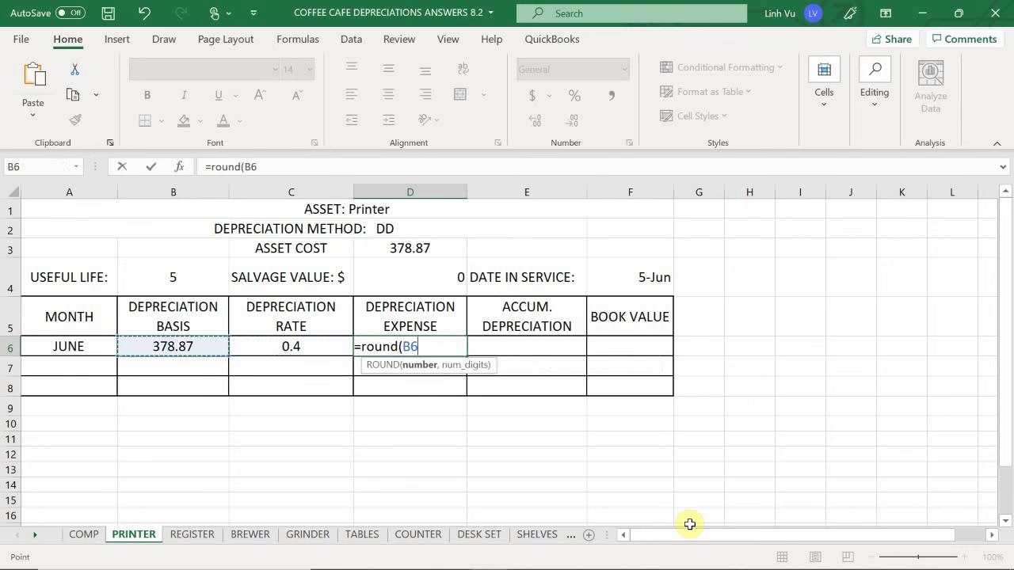
type("*")
key("Left")
type(",")
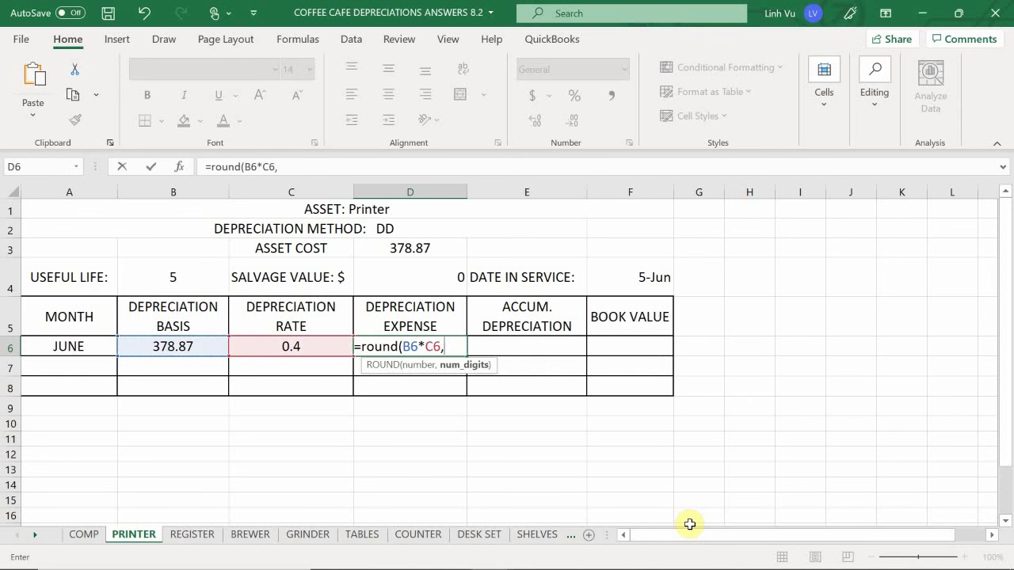
key("BackSpace")
type("/")
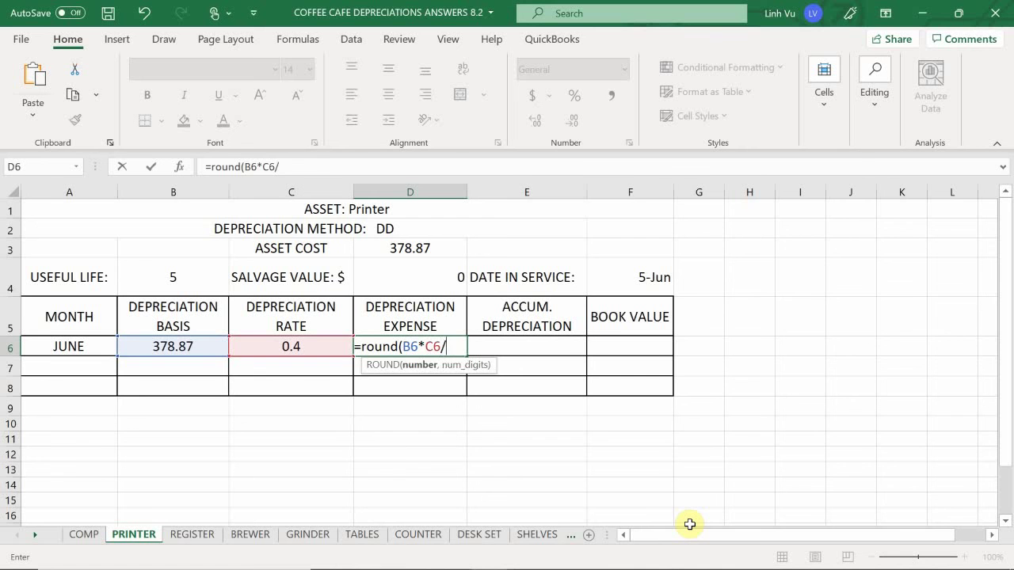
type("12,")
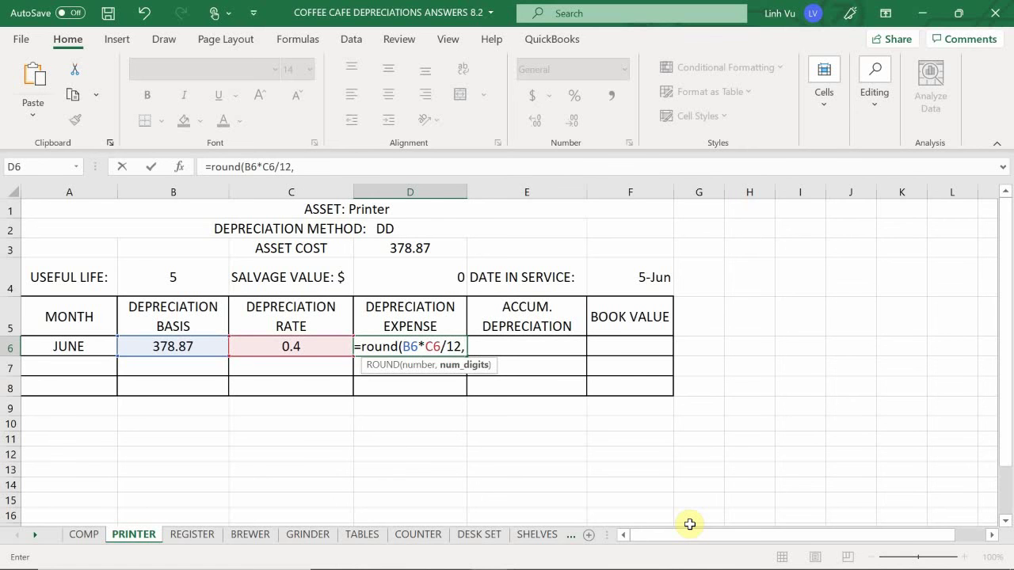
type("2")
key("Return")
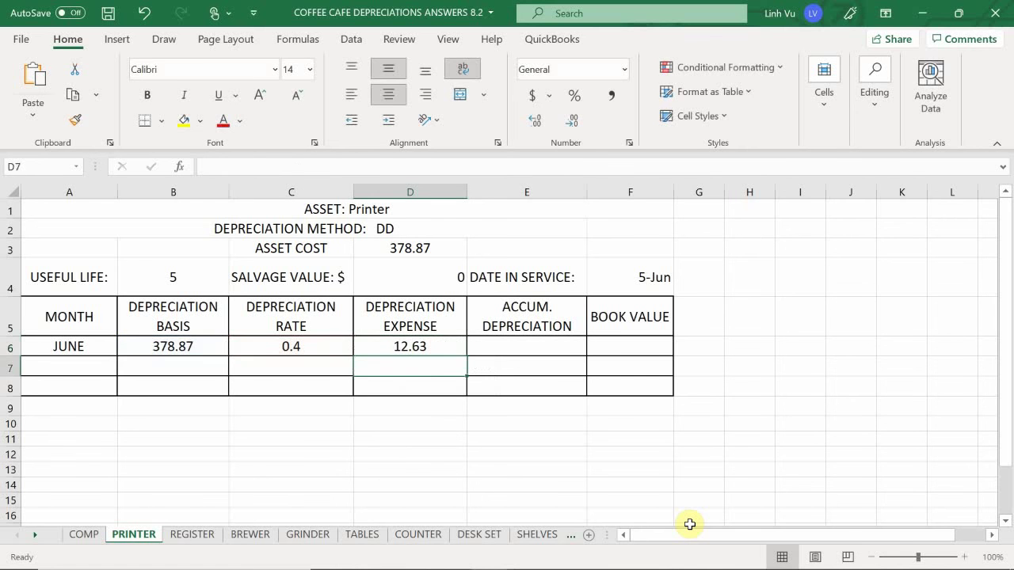
Enter accumulated depreciation =D6 (12.63) and book value =D3-E6 (366.24).
key("Right")
key("Up")
type("=")
key("Left")
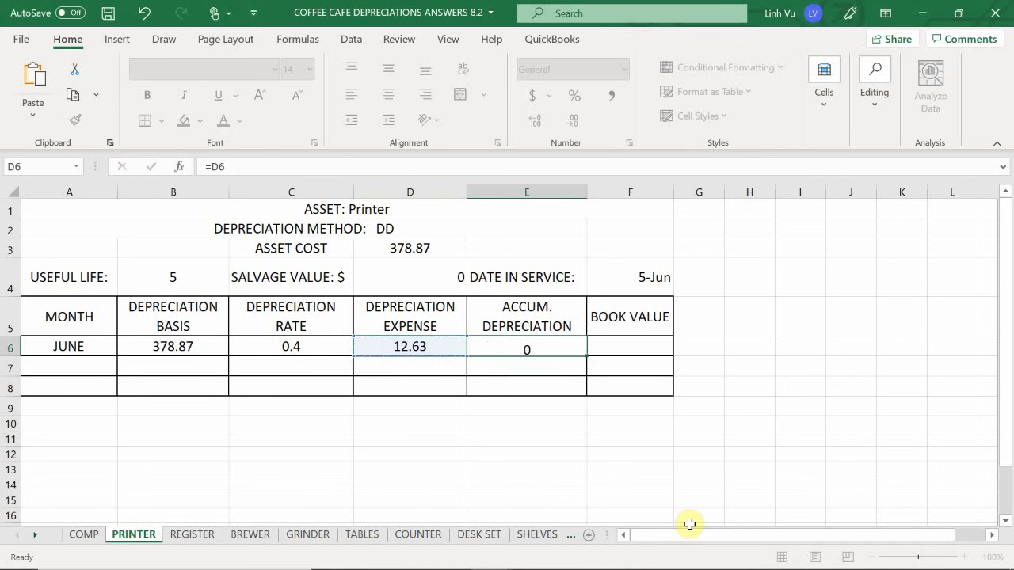
key("Return")
key("Right")
key("Up")
type("=")
key("Up")
key("Up")
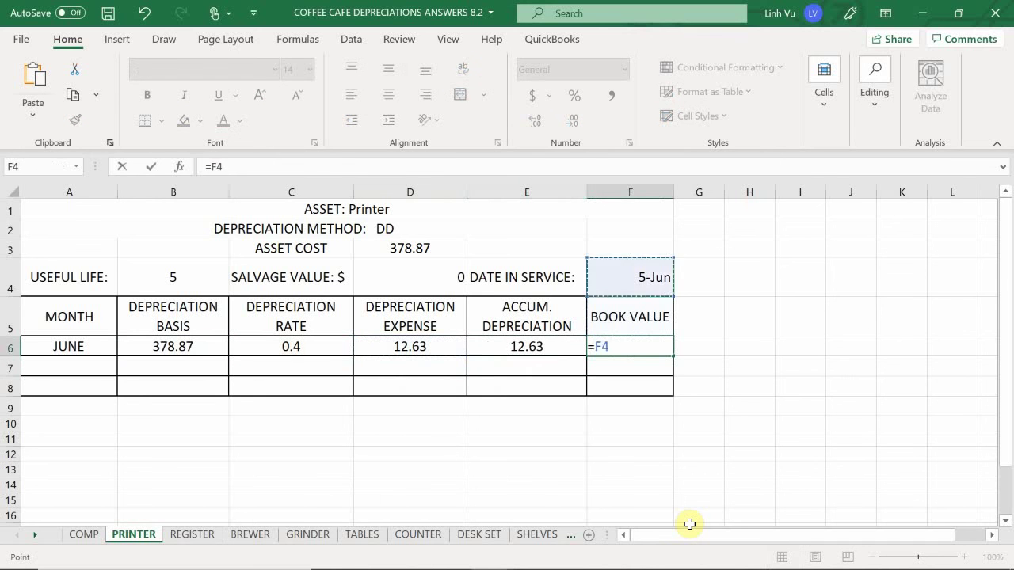
key("Up")
key("Up")
key("Left")
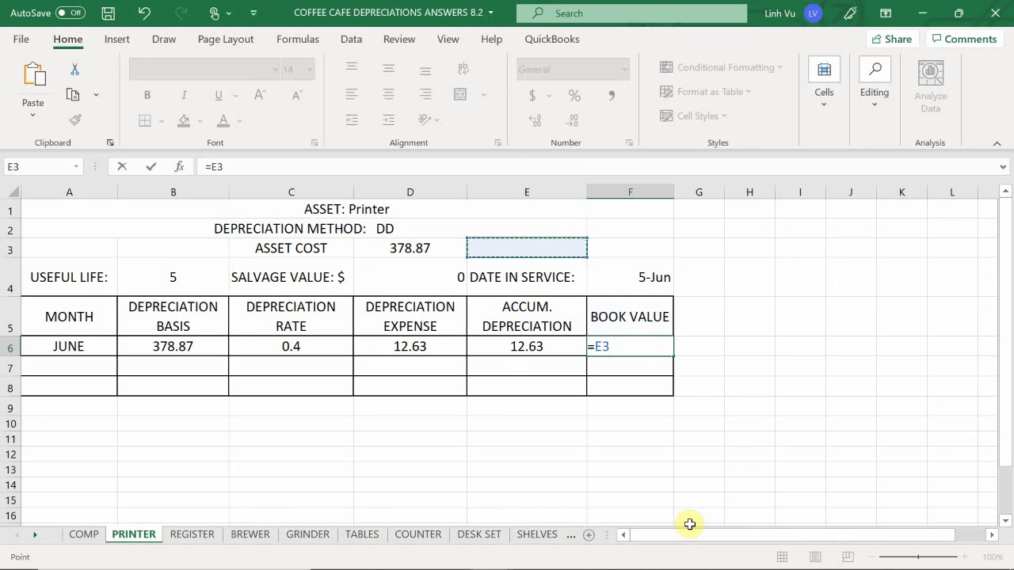
key("Left")
type("-")
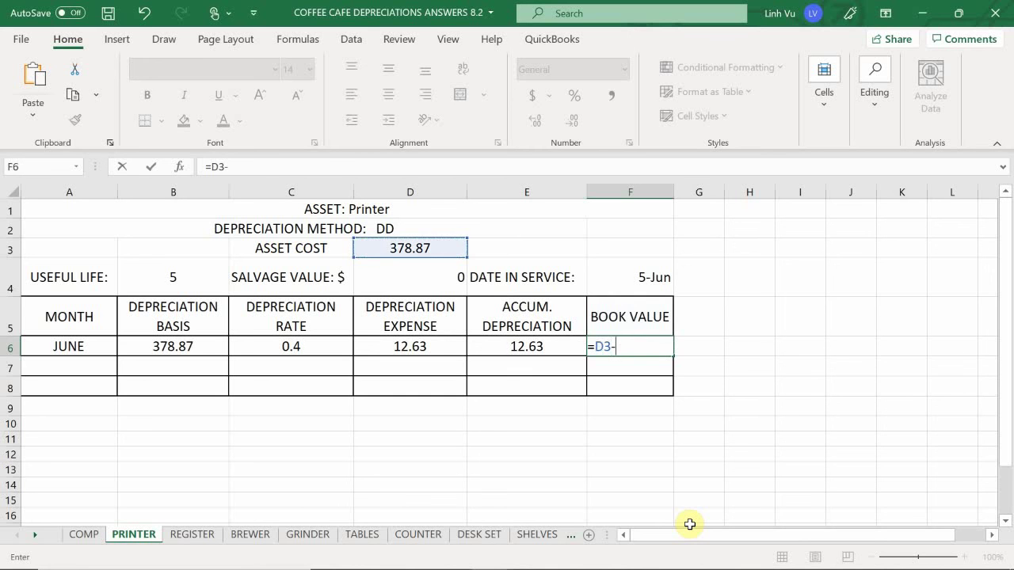
key("Left")
key("Return")
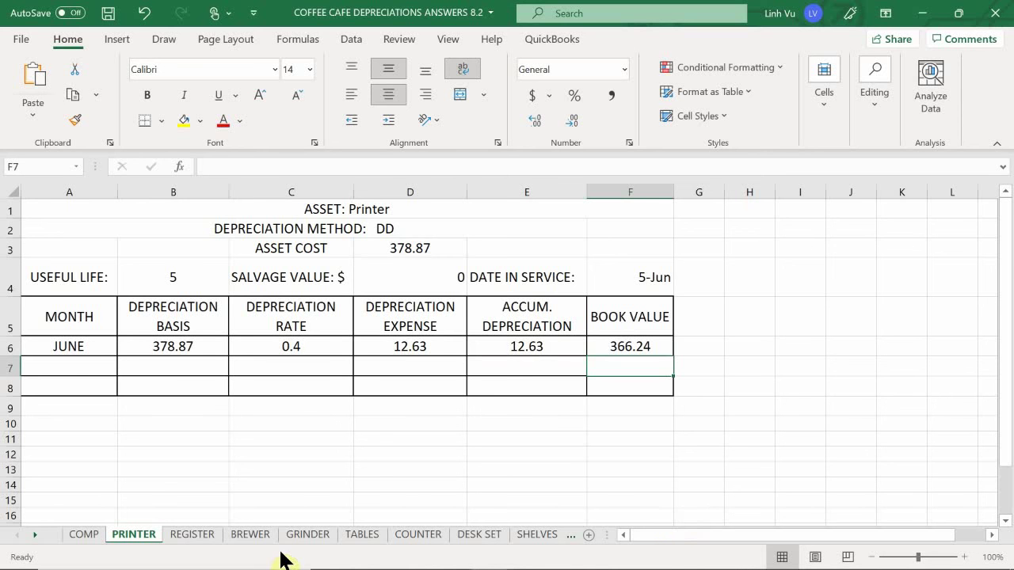
Switch to the REGISTER sheet and check the Cash Register's 649.49 cost in the ledger workbook.
mouse_move(287, 567)
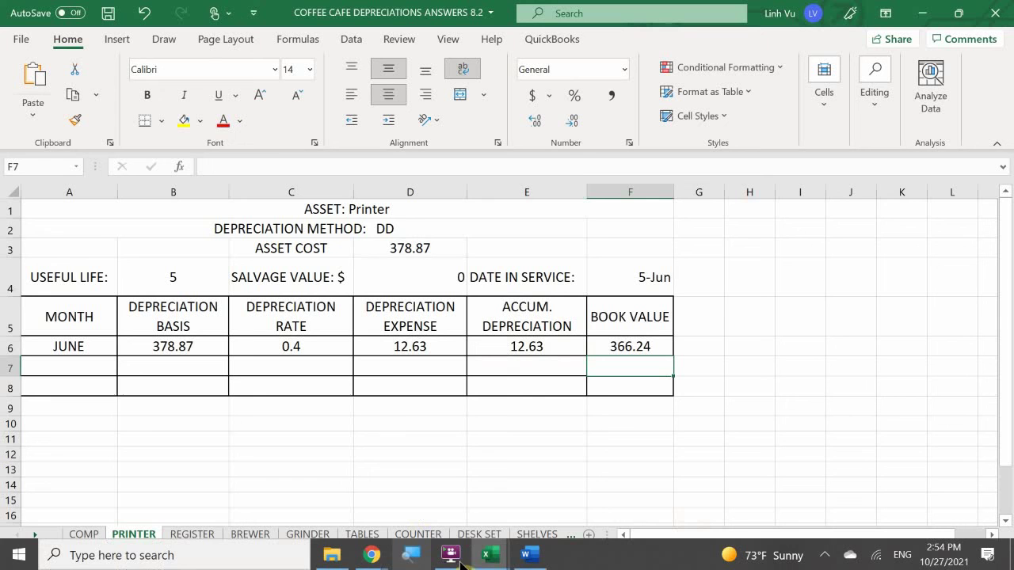
left_click(191, 537)
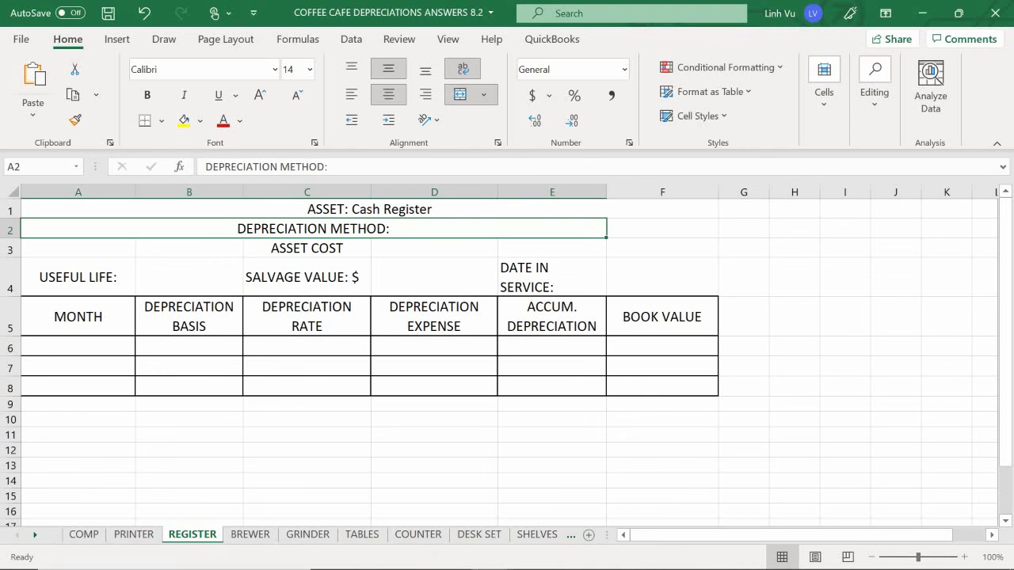
mouse_move(427, 564)
left_click(489, 554)
left_click(348, 475)
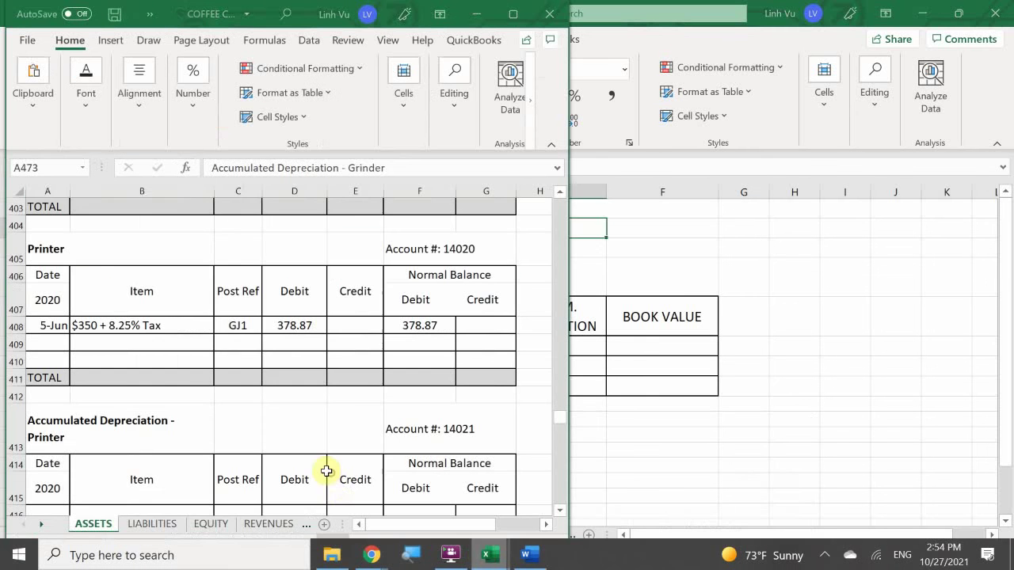
scroll(183, 403, "down", 7)
scroll(183, 404, "down", 3)
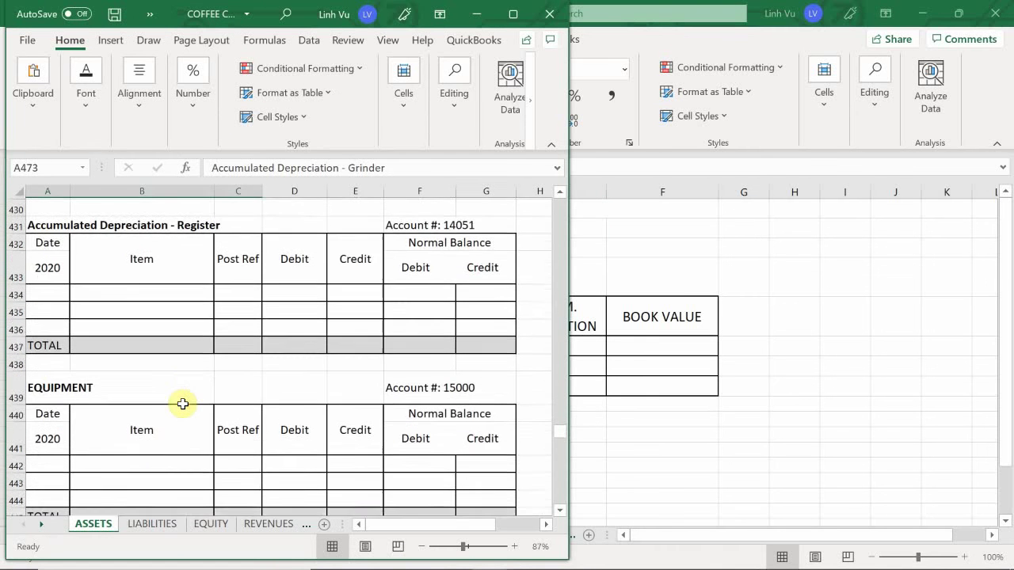
scroll(183, 404, "up", 5)
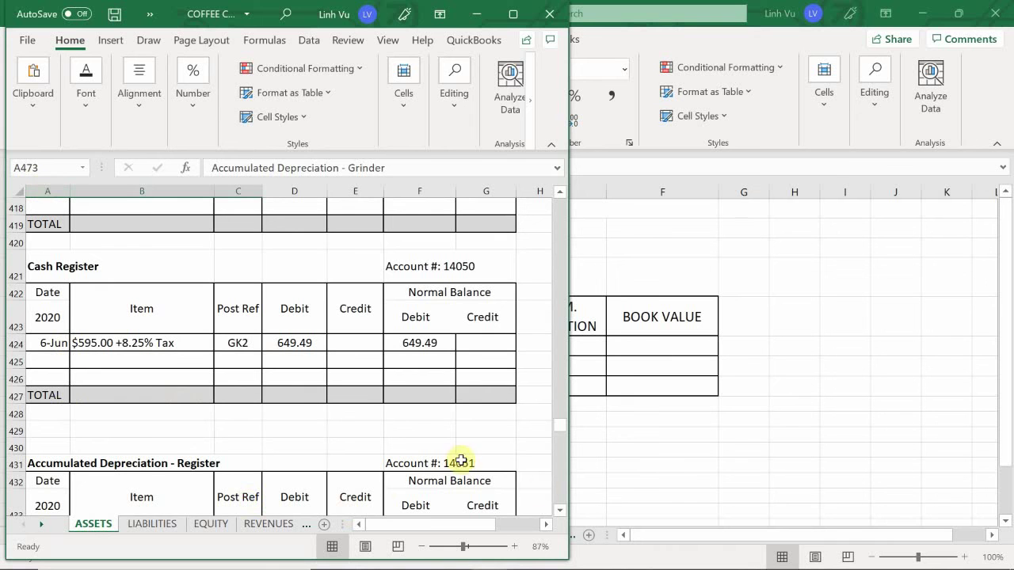
left_click(689, 420)
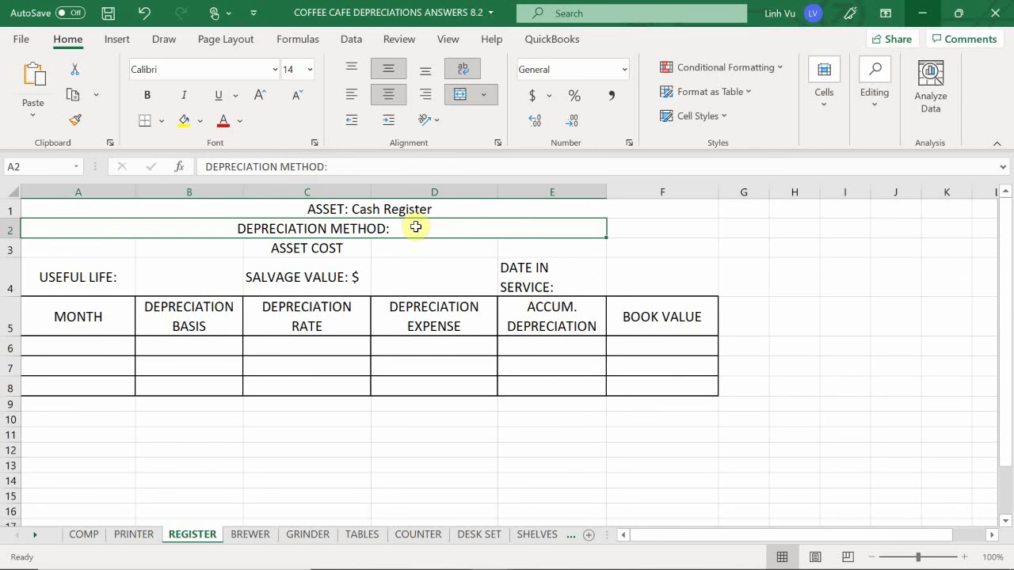
Append DD to the method label and enter cost 649.49 and salvage 0.00.
double_click(411, 229)
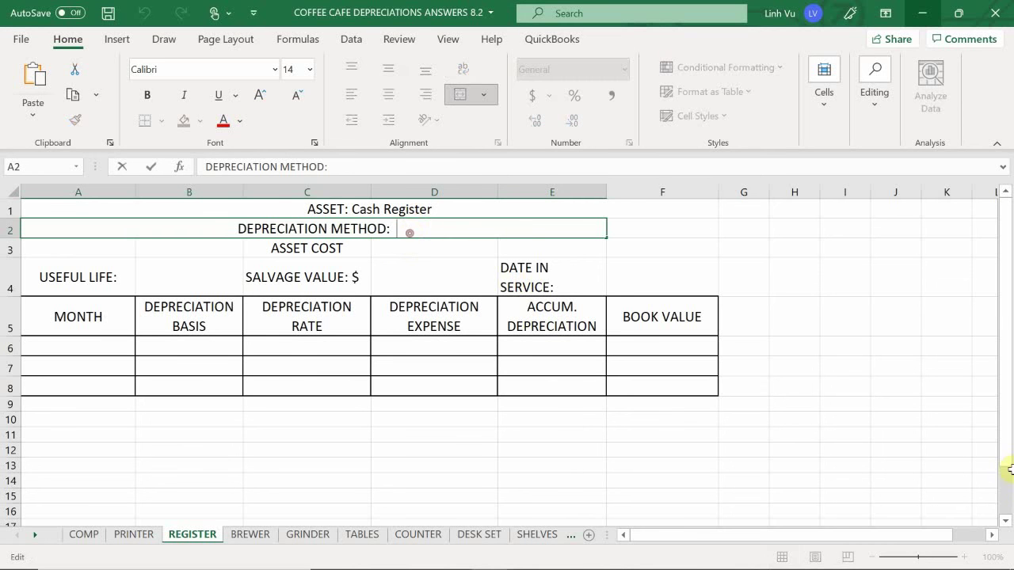
type("DD")
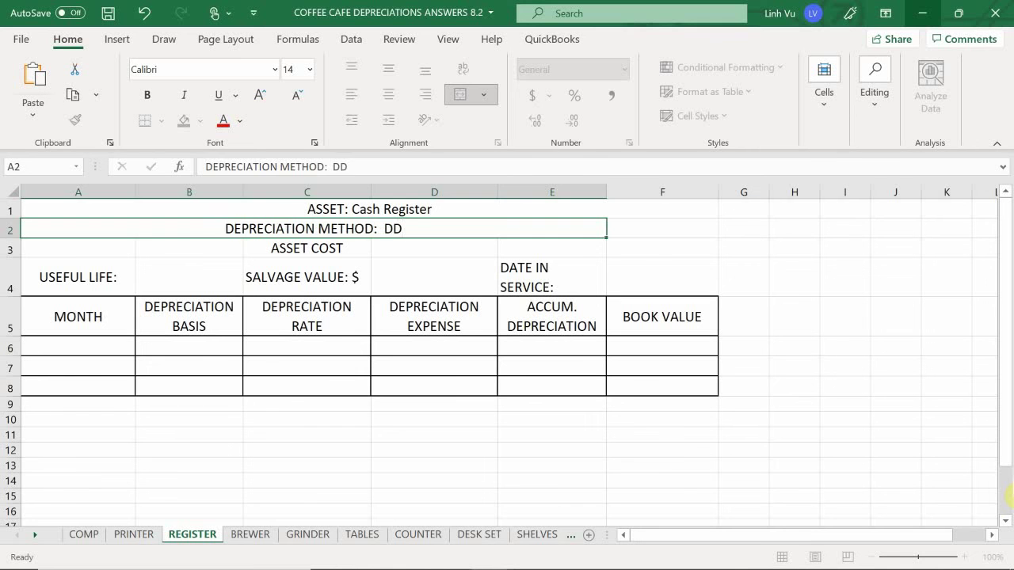
key("Return")
left_click(391, 244)
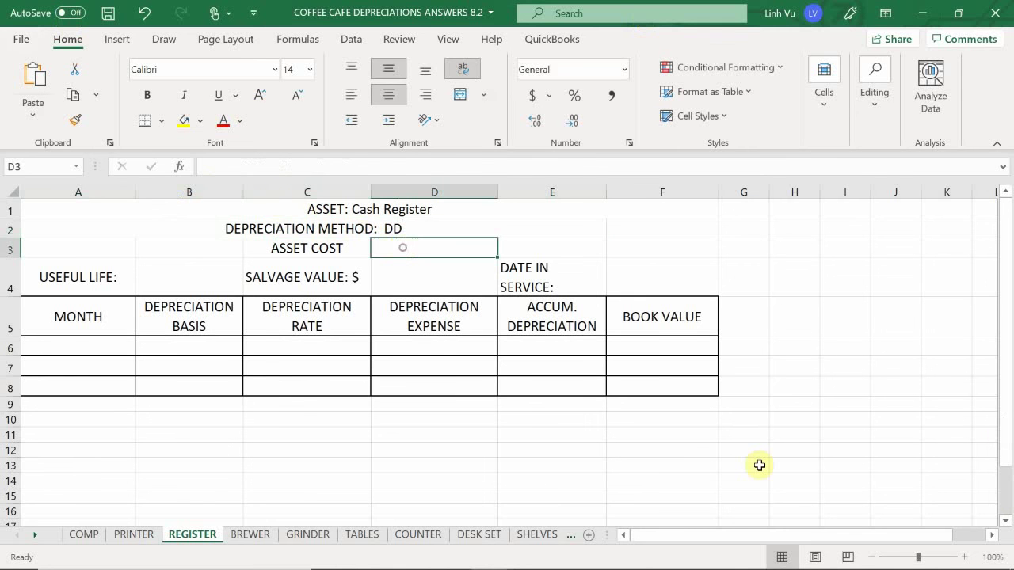
type("649.49")
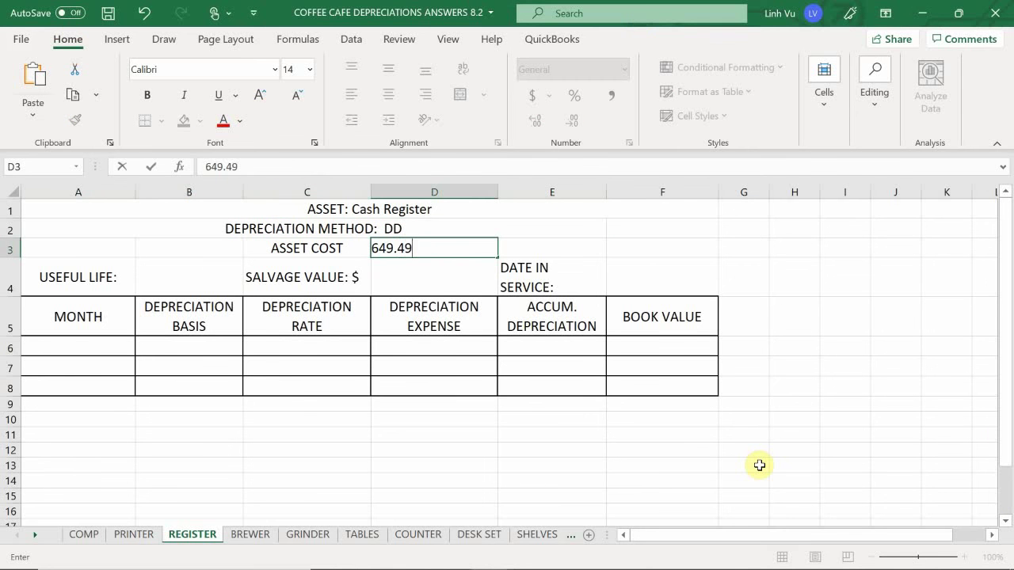
key("Return")
type("0.00")
key("Return")
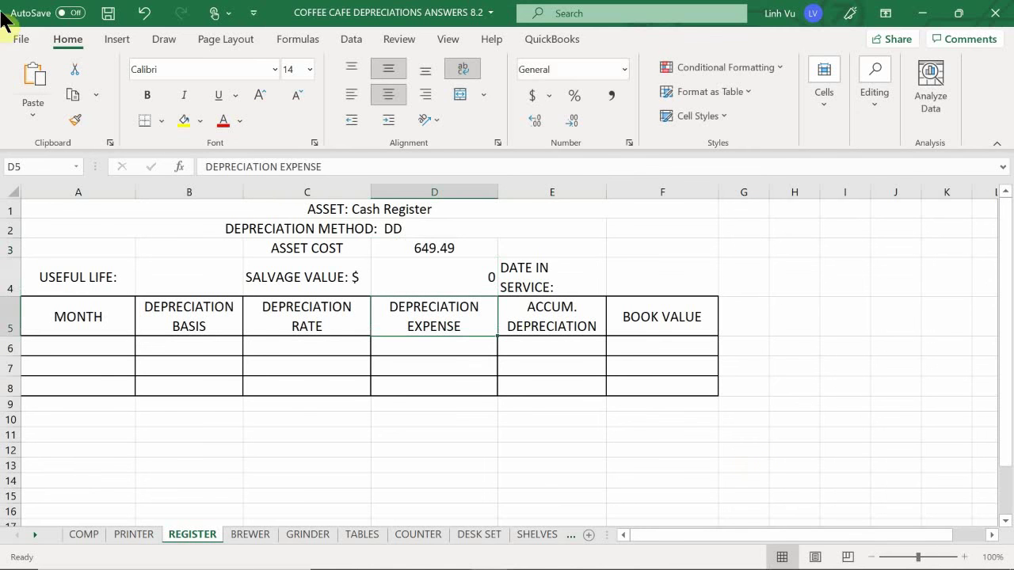
Enter useful life 5 in B4 and in-service date 6/6 in F4.
left_click(189, 274)
type("5")
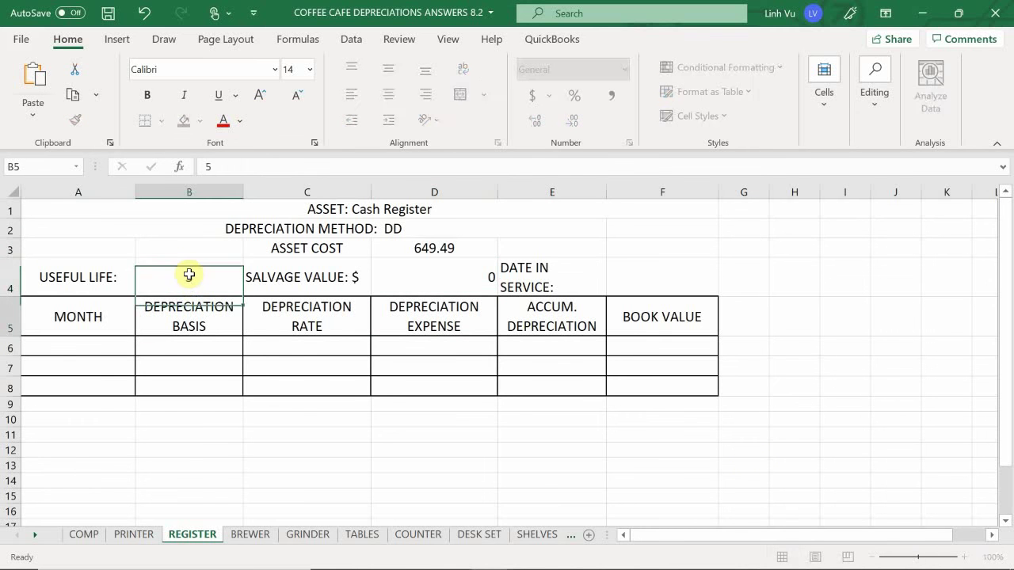
key("Return")
left_click(618, 278)
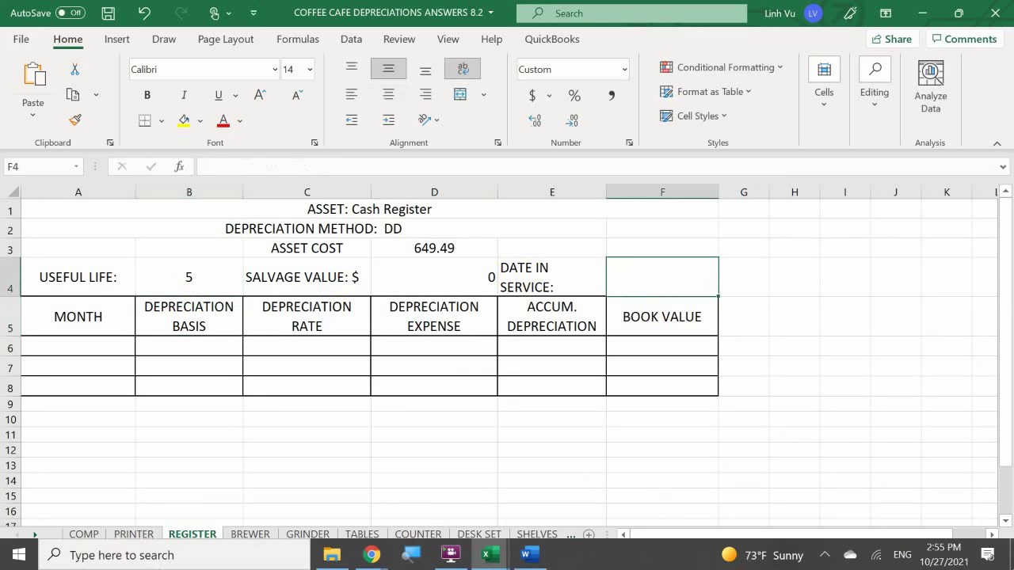
type("6/6")
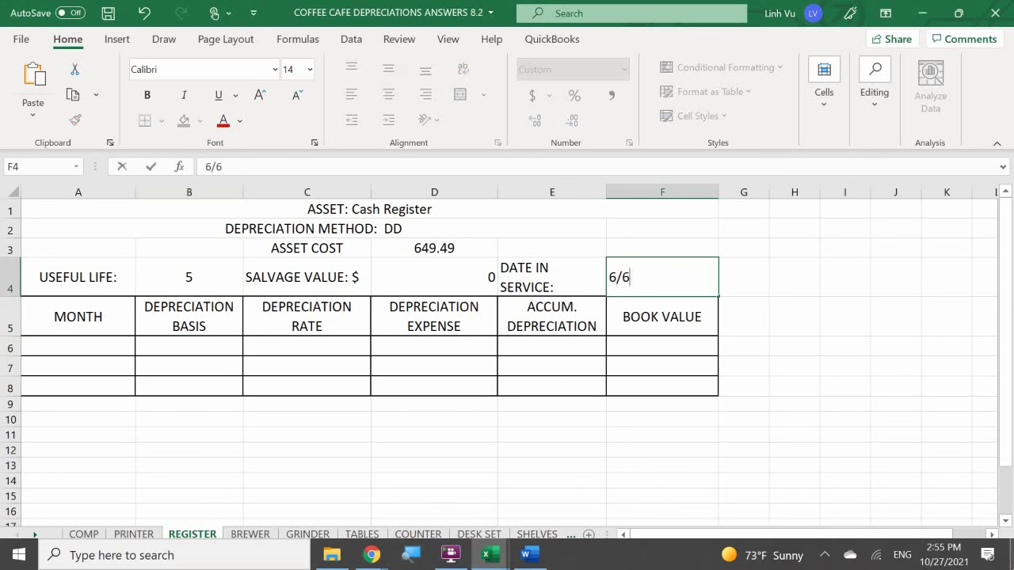
key("Return")
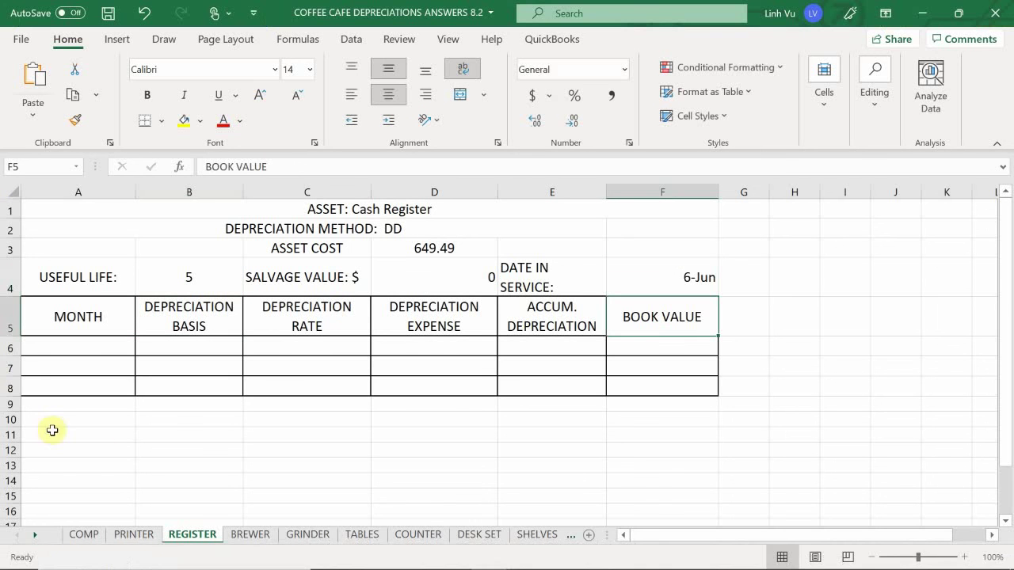
left_click(96, 362)
key("Up")
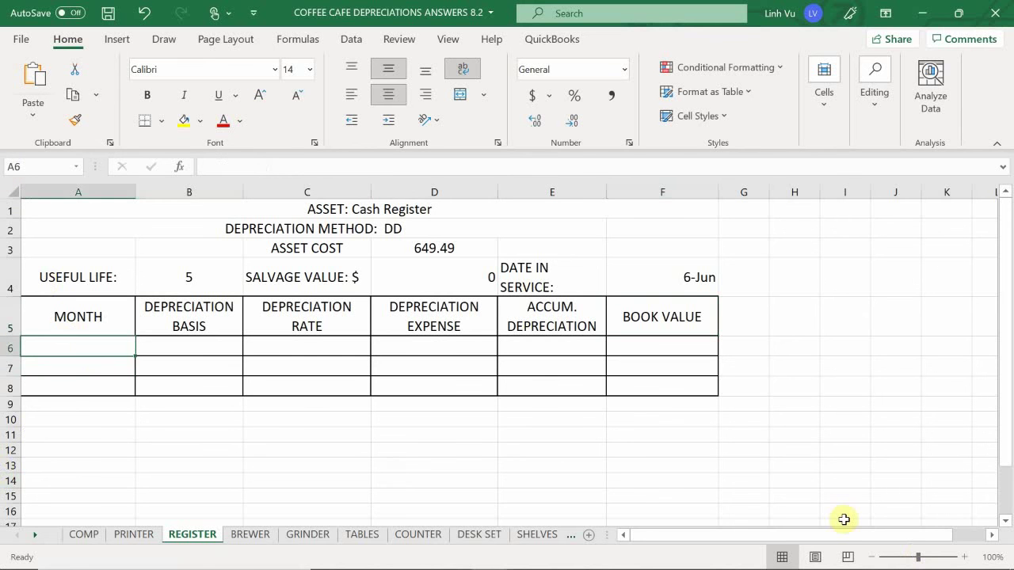
Enter JUNE in A6 and set the basis in B6 to =D3 (649.49).
type("KIM")
key("BackSpace")
key("BackSpace")
key("BackSpace")
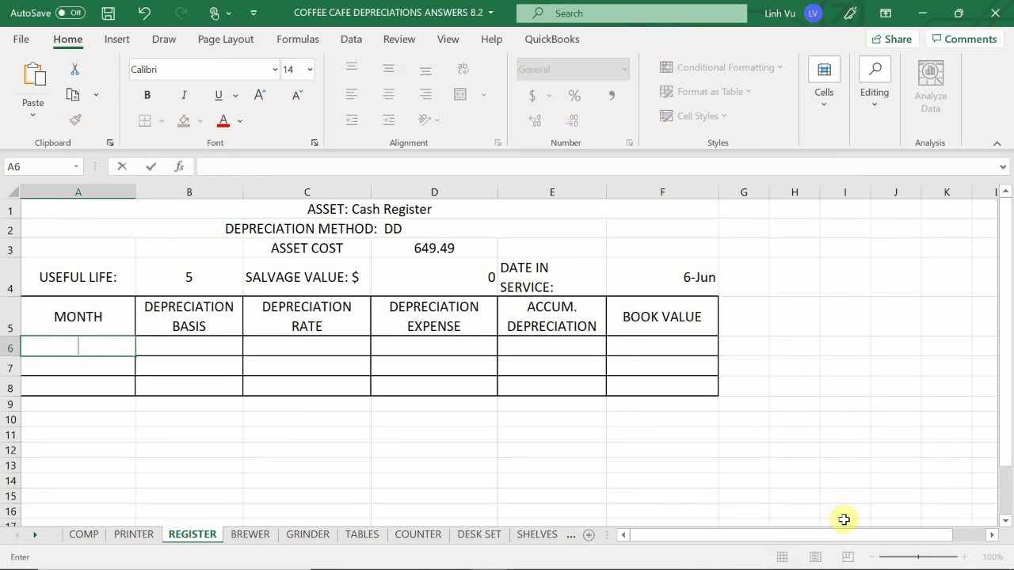
type("JUNE")
key("Tab")
type("=")
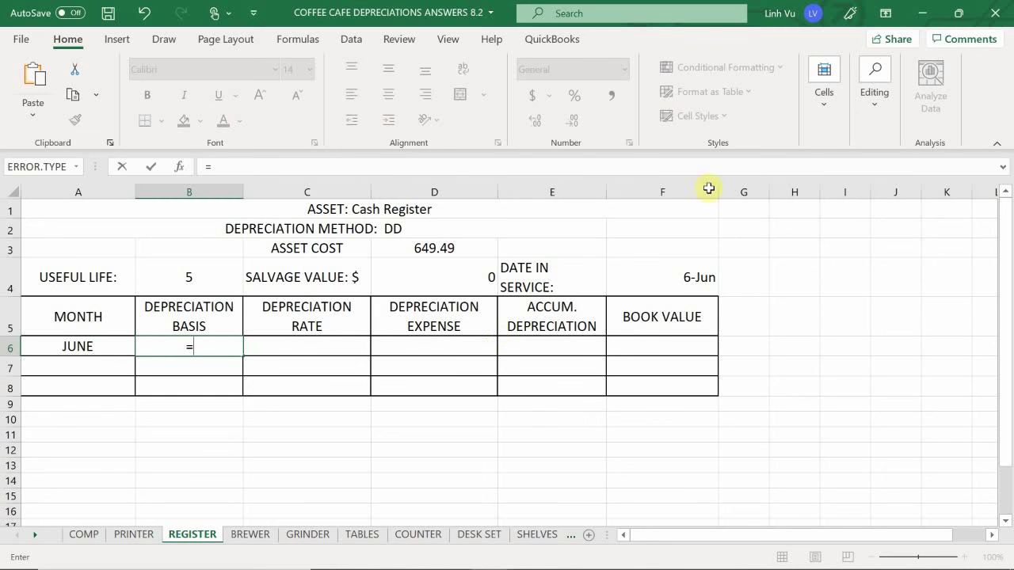
left_click(450, 249)
key("Return")
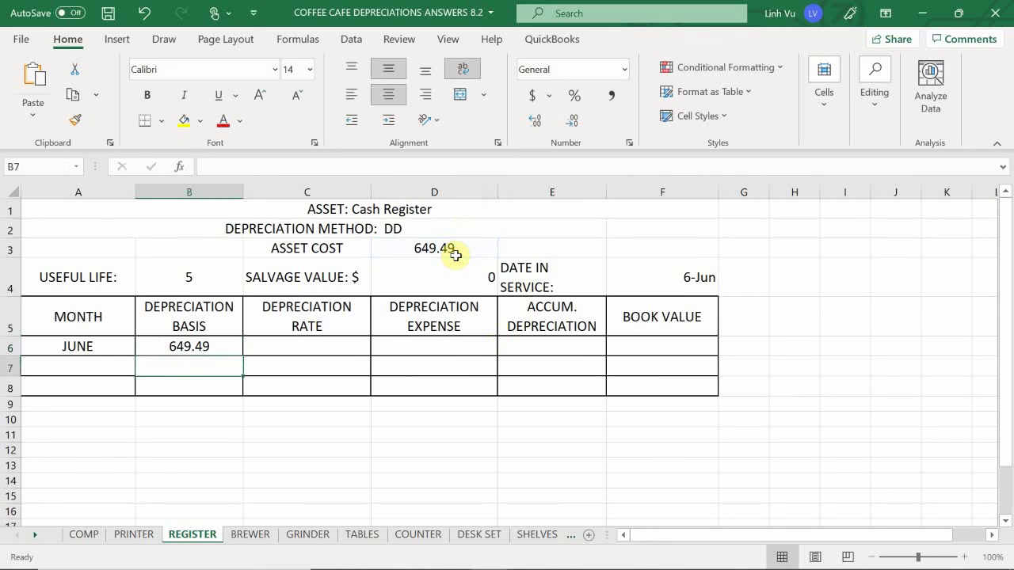
key("Right")
key("Up")
Set the rate in C6 to =1/5*2, giving 0.4.
type("=1/")
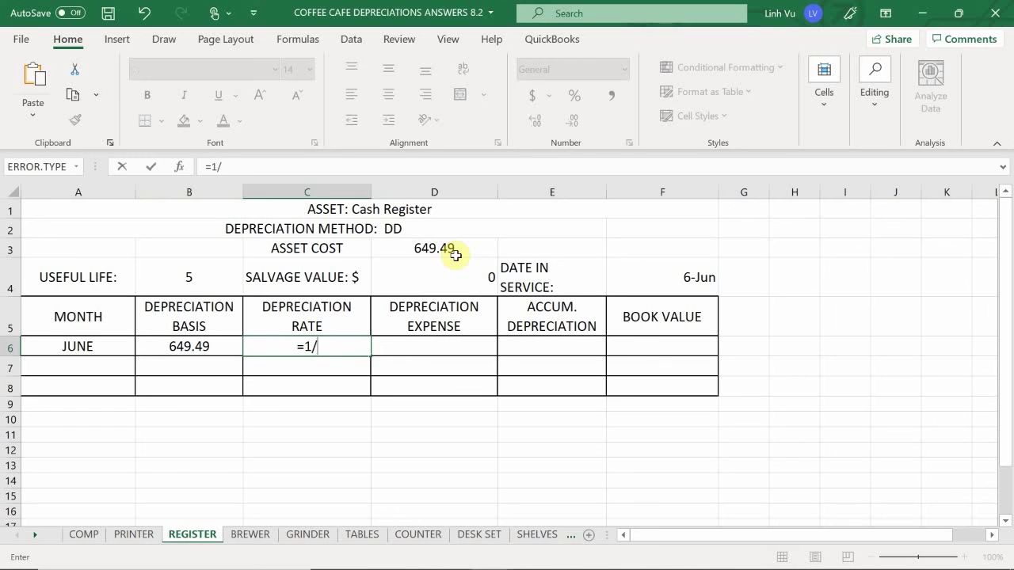
type("5/2")
key("BackSpace")
key("BackSpace")
type("*2")
key("Return")
Enter the monthly expense in D6 as =ROUND(B6*C6/12,2), giving 21.65.
key("Up")
key("Right")
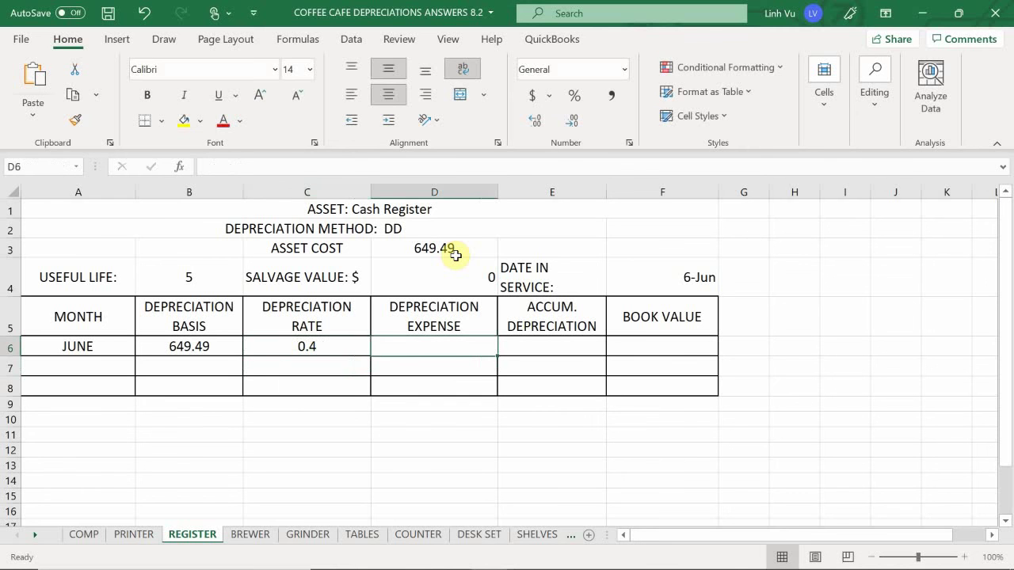
type("=round(")
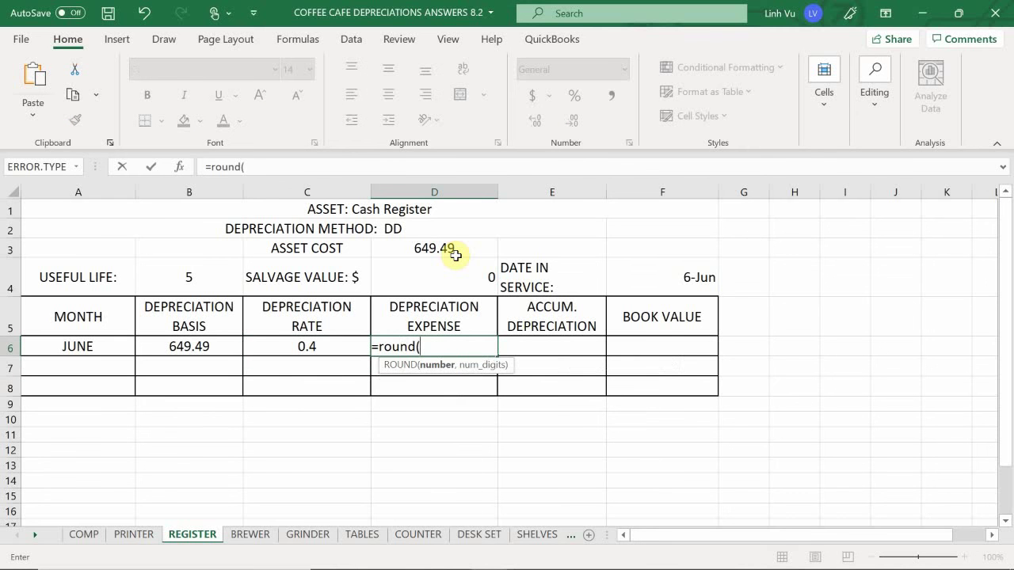
key("Left")
key("Left")
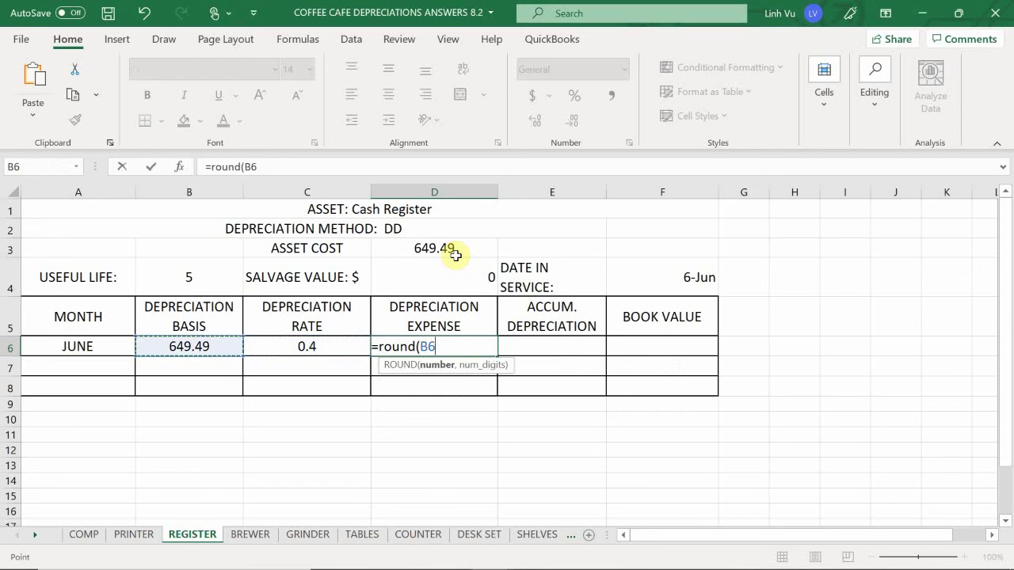
type("*")
key("Left")
type("/")
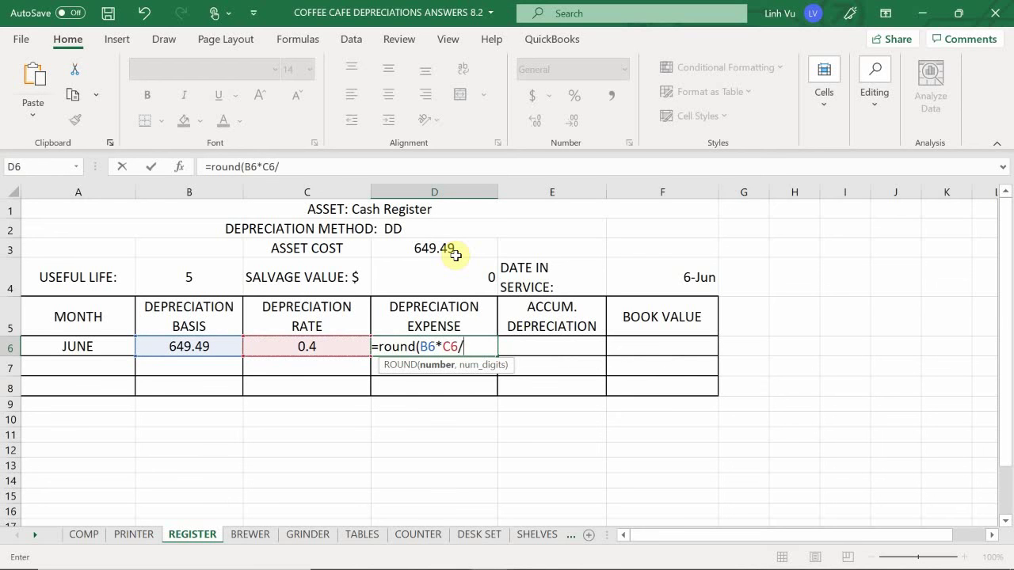
type("12m")
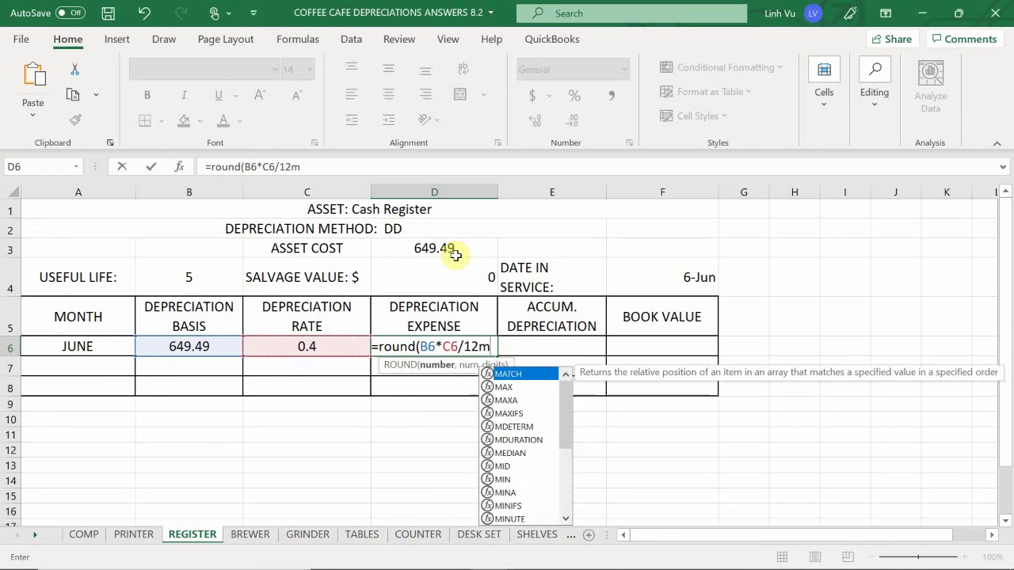
key("BackSpace")
type(",2")
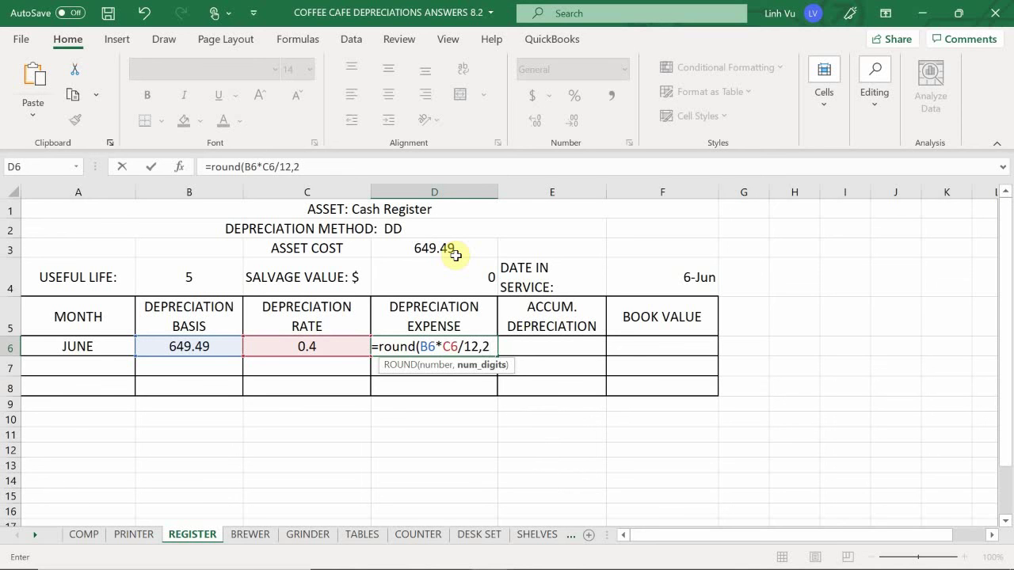
key("Return")
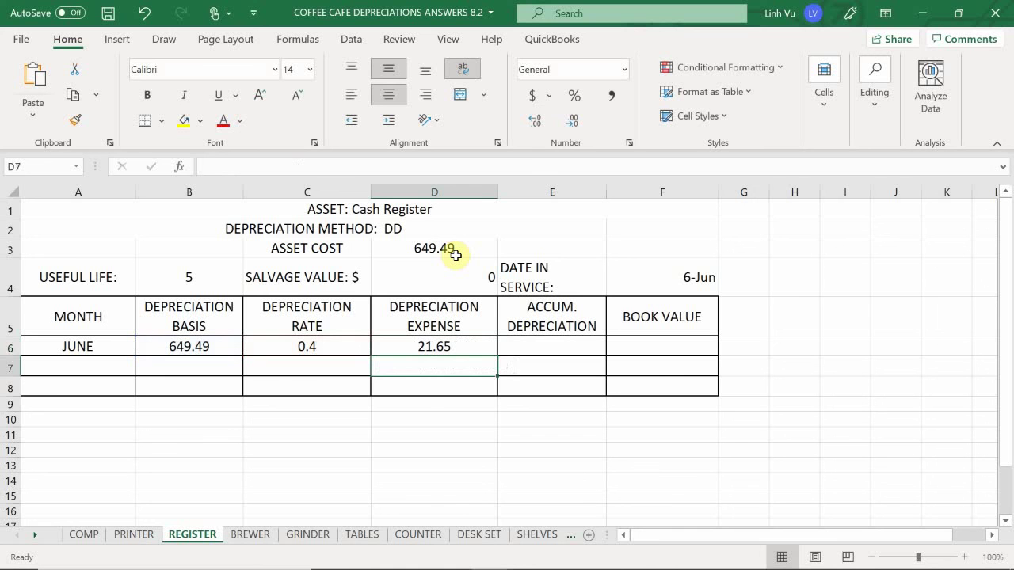
Set accumulated depreciation in E6 to =D6 (21.65).
key("Right")
key("Up")
type("=")
key("Left")
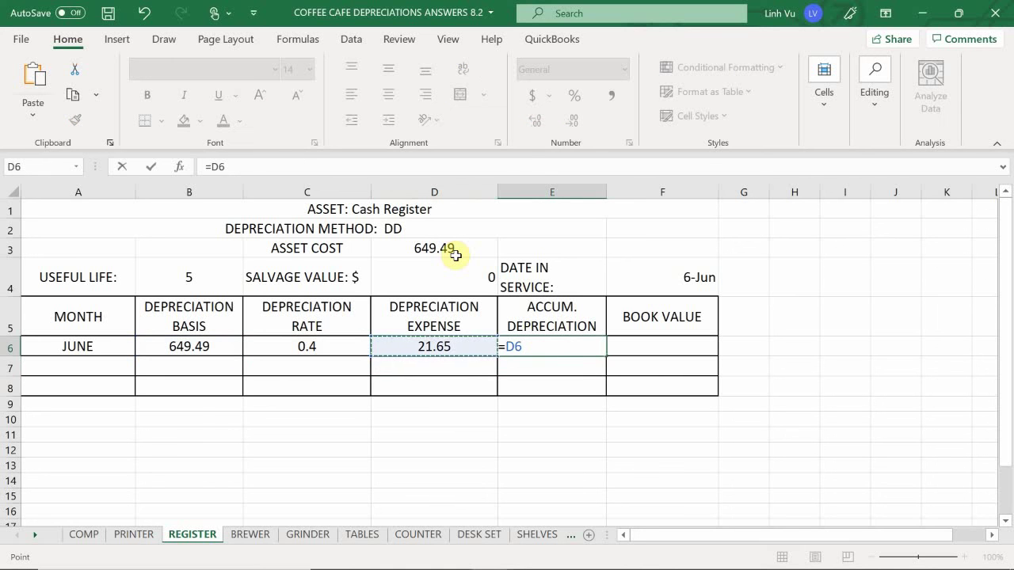
key("Return")
Set the book value in F6 to =D3-E6, giving 627.84.
key("Right")
key("Up")
type("=")
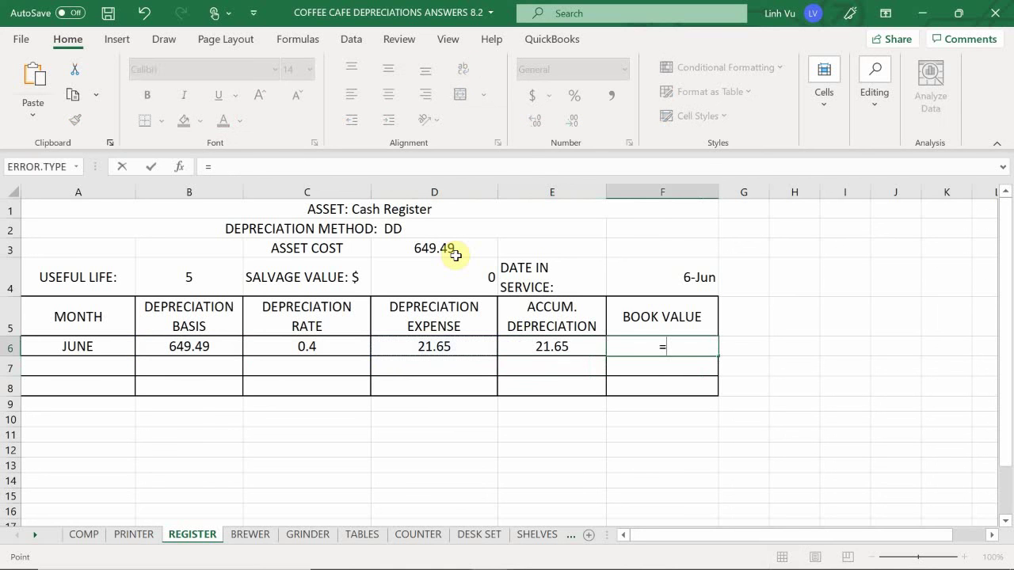
key("Up")
key("Up")
key("Up")
key("Left")
key("Left")
type("-")
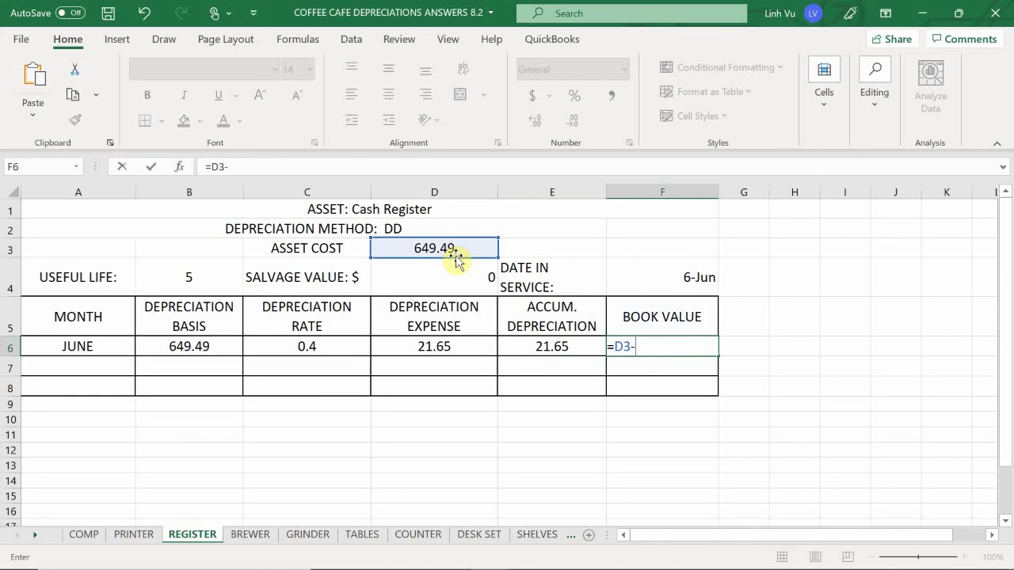
key("Left")
key("Return")
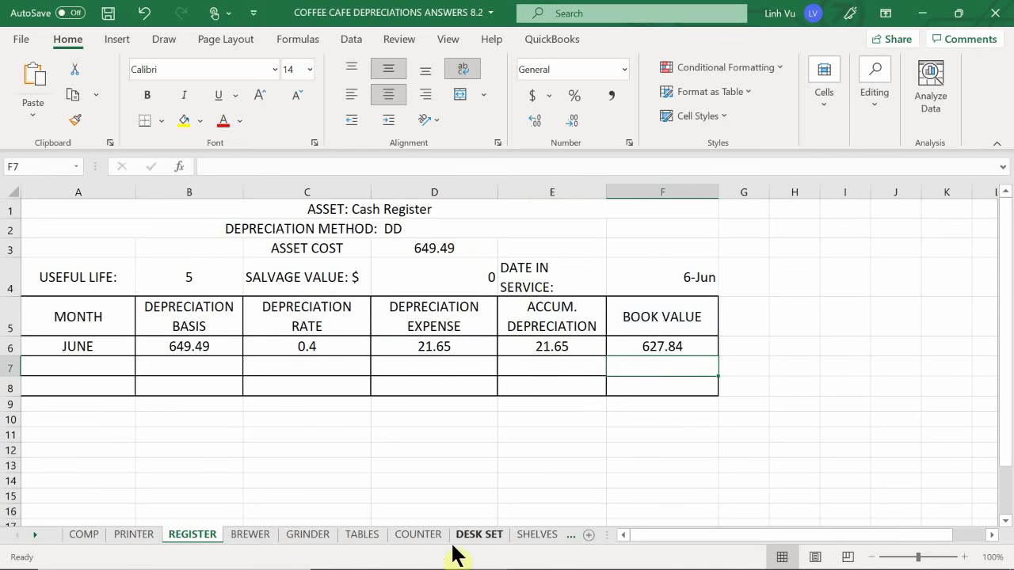
Scroll through the Word assignment's depreciation instructions, then return to the Depreciations workbook.
mouse_move(491, 565)
mouse_move(533, 556)
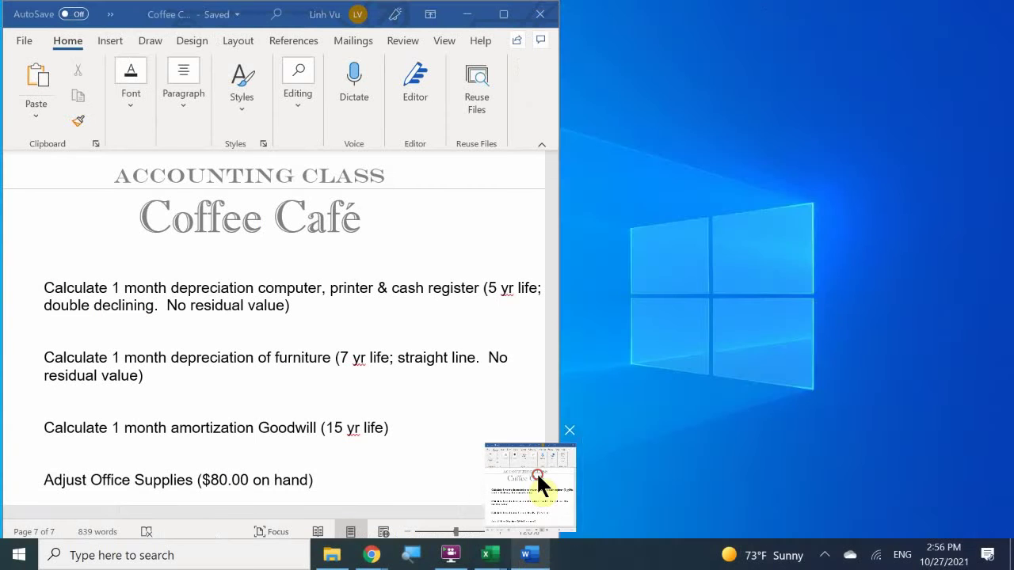
left_click(538, 474)
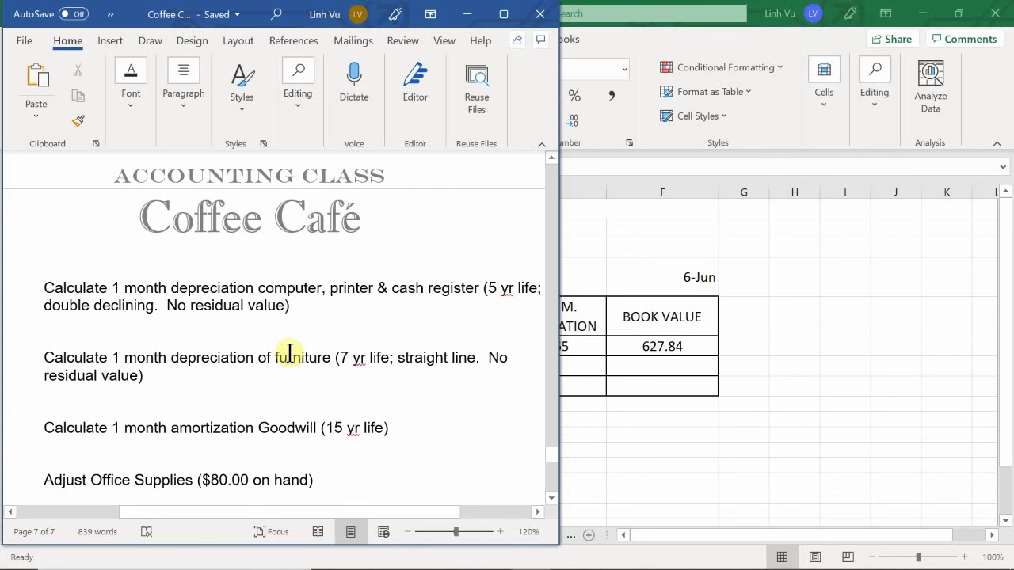
scroll(297, 403, "up", 1)
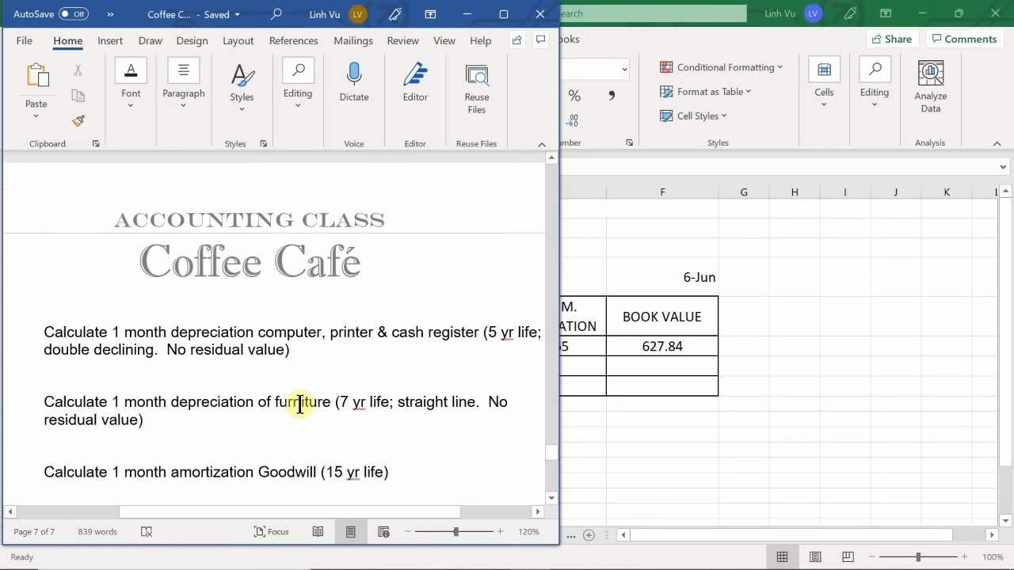
scroll(301, 404, "down", 1)
scroll(300, 405, "down", 1)
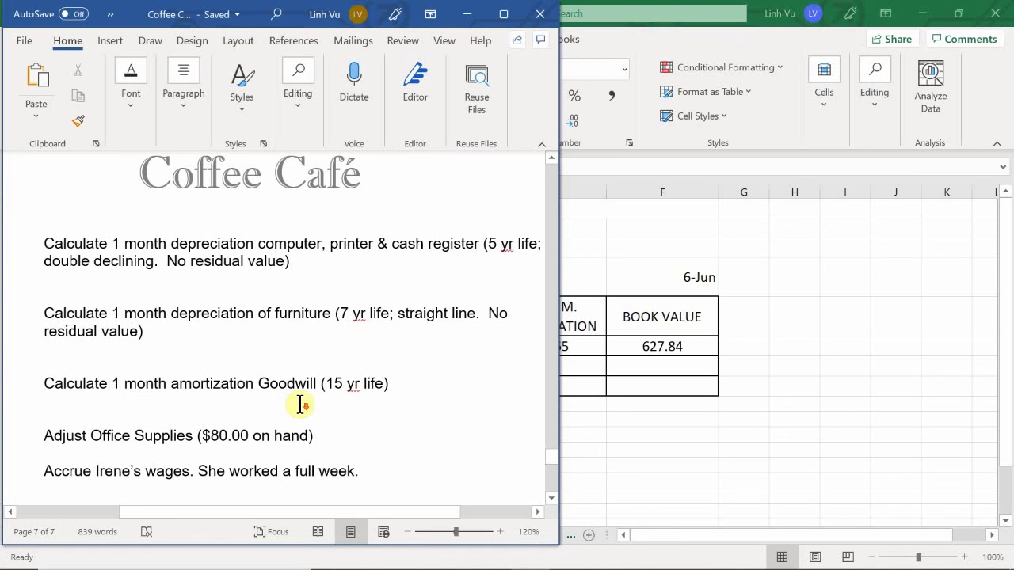
scroll(299, 404, "up", 1)
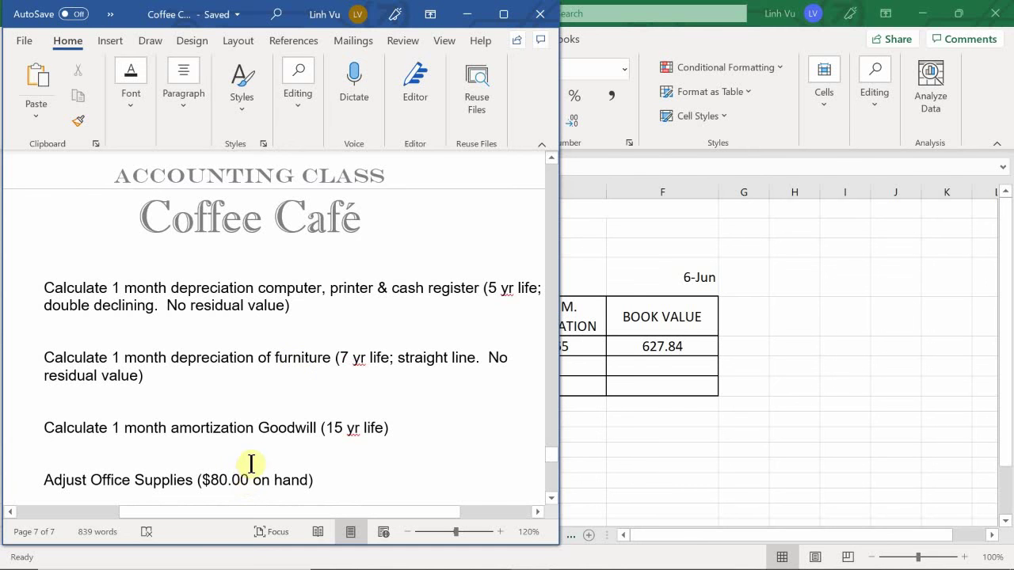
scroll(281, 434, "down", 1)
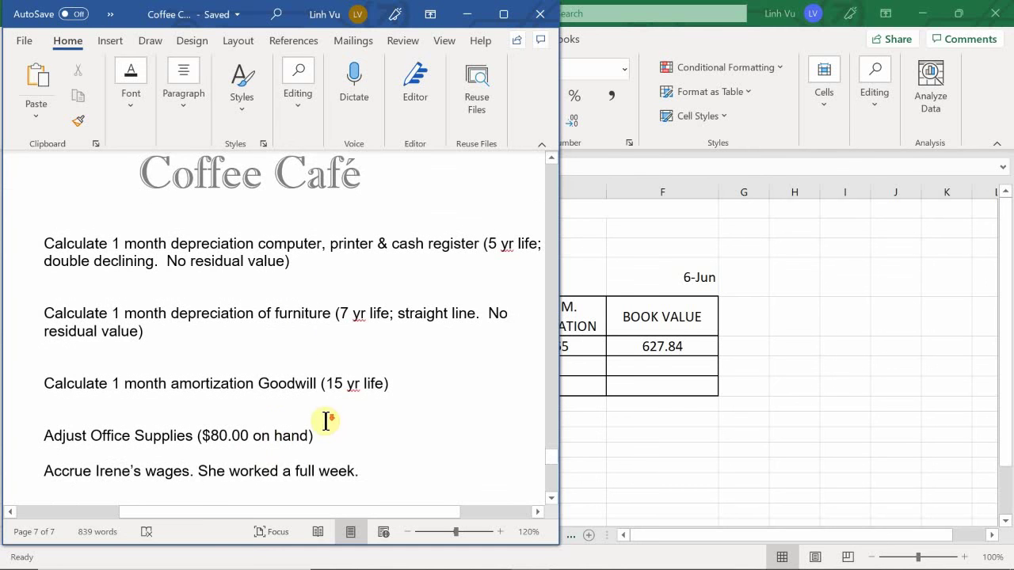
scroll(327, 420, "down", 2)
scroll(331, 421, "up", 2)
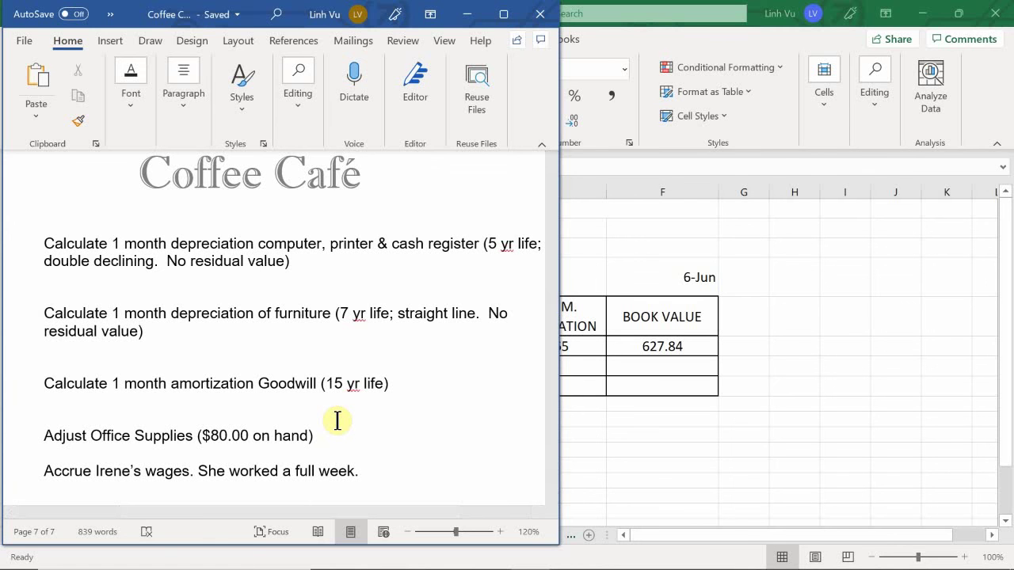
scroll(337, 421, "up", 2)
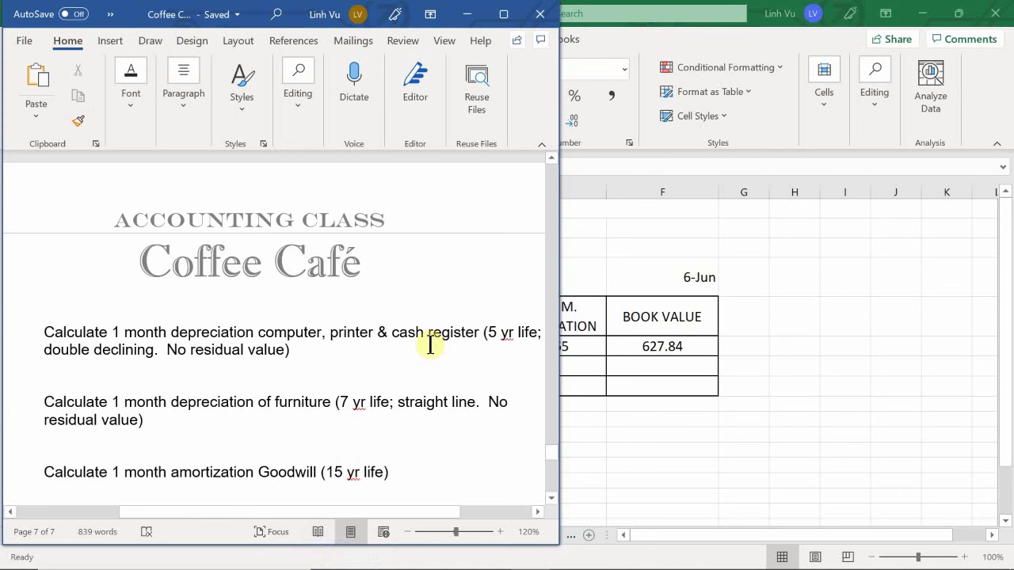
left_click(633, 439)
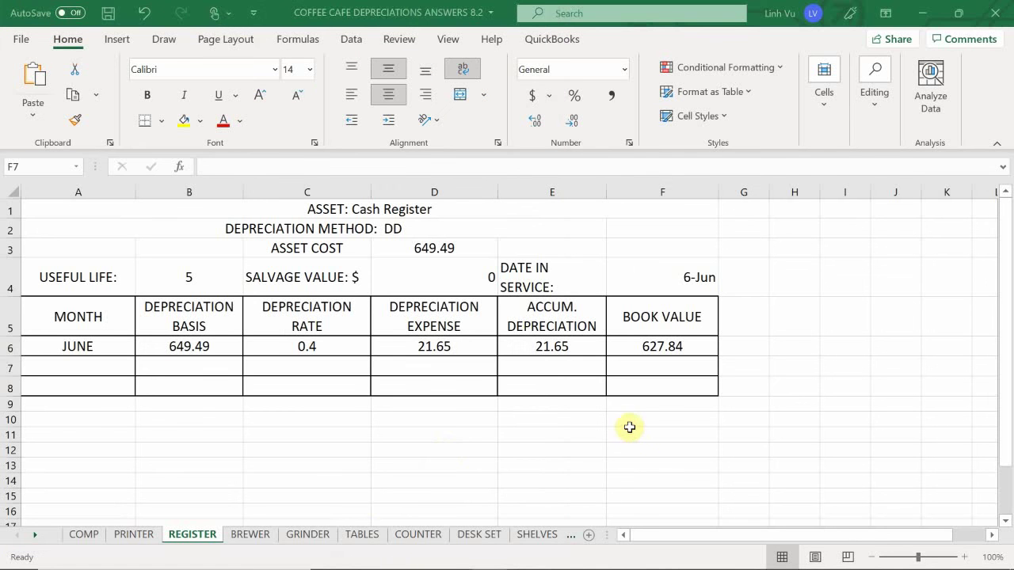
Open the UNADJ TB workbook on the right half beside the depreciation sheet.
mouse_move(364, 558)
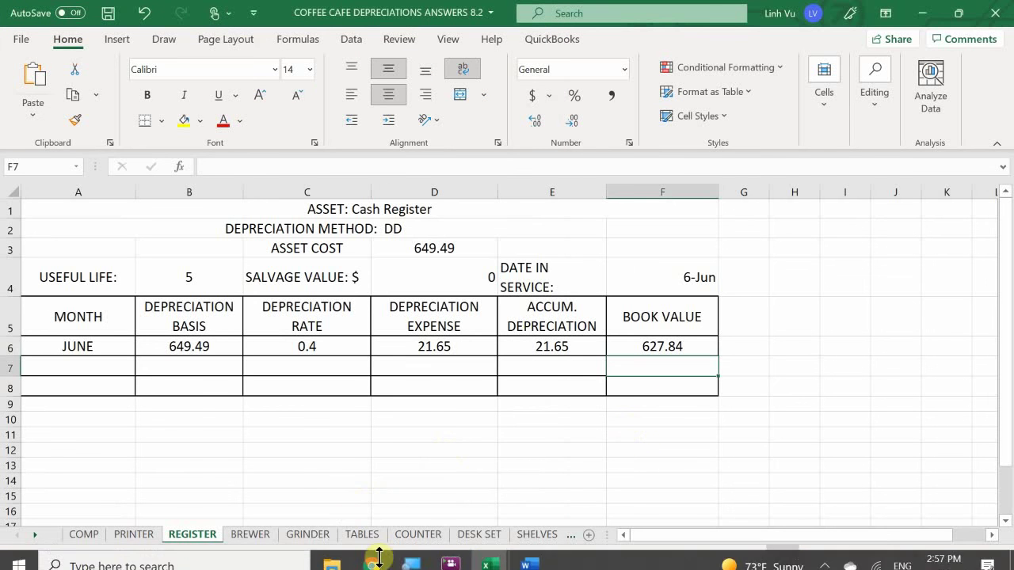
mouse_move(486, 551)
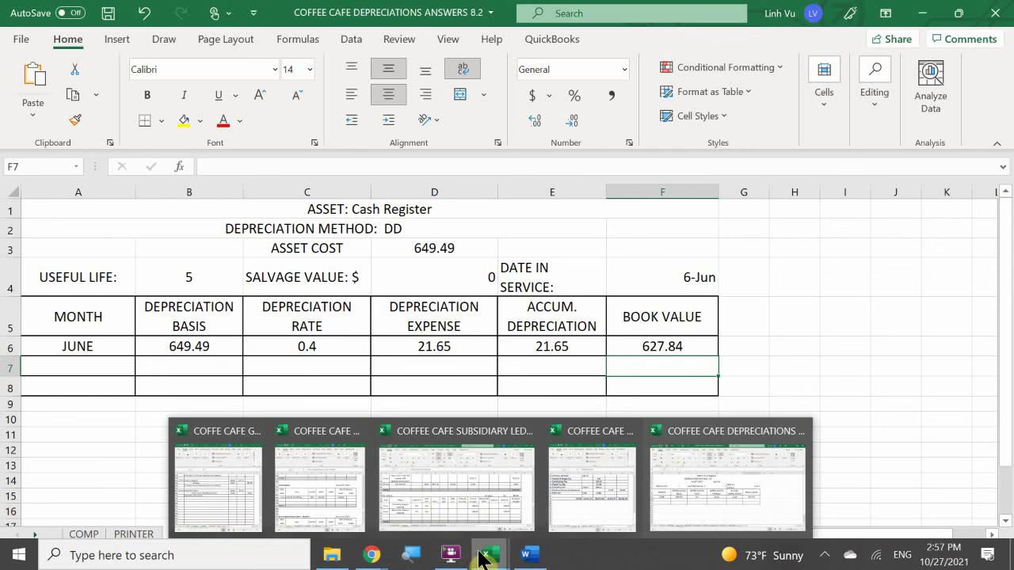
mouse_move(411, 486)
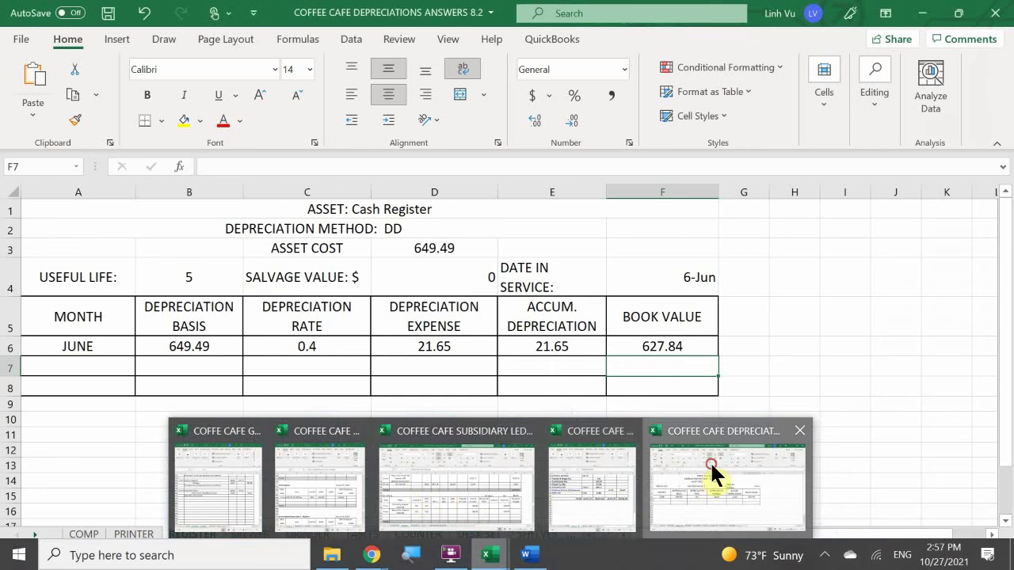
left_click(711, 471)
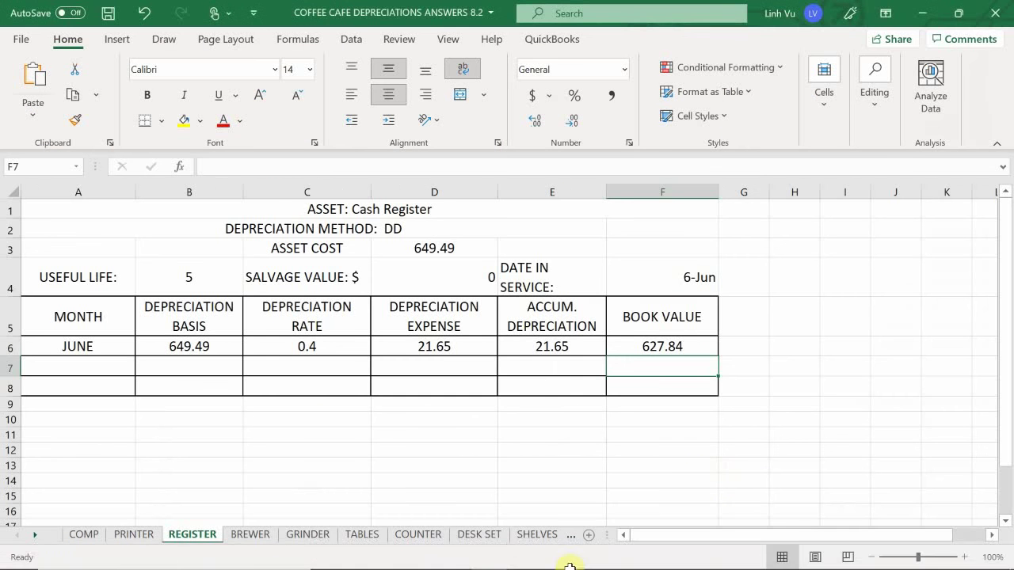
mouse_move(507, 558)
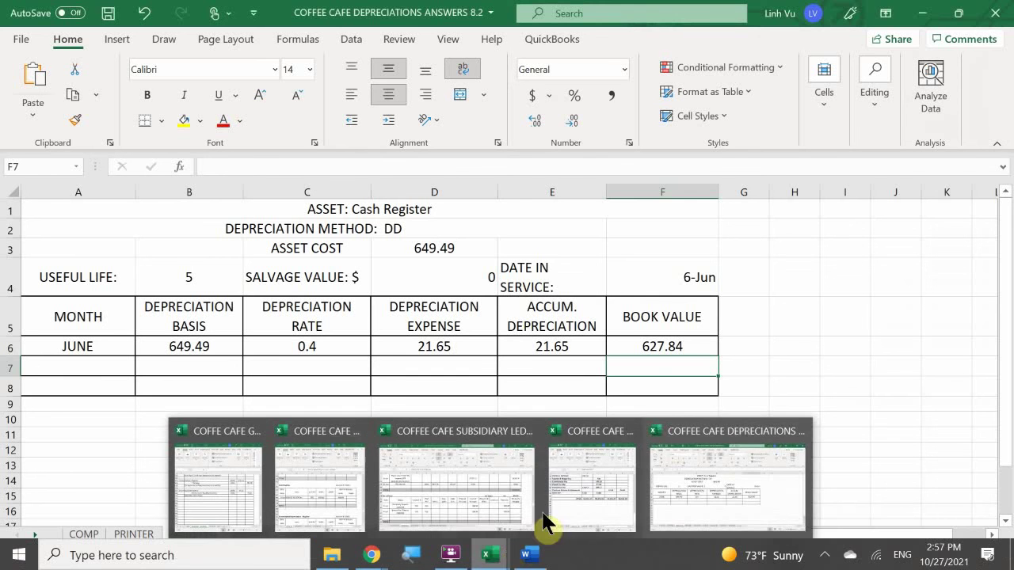
left_click(577, 502)
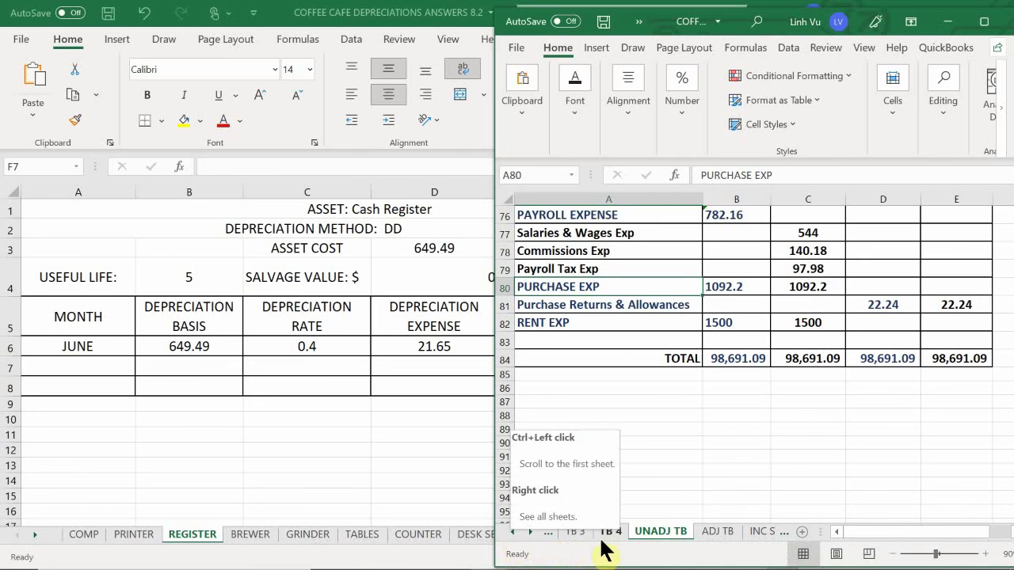
Scroll the trial balance to the FURNITURE rows and select A19.
scroll(652, 405, "up", 9)
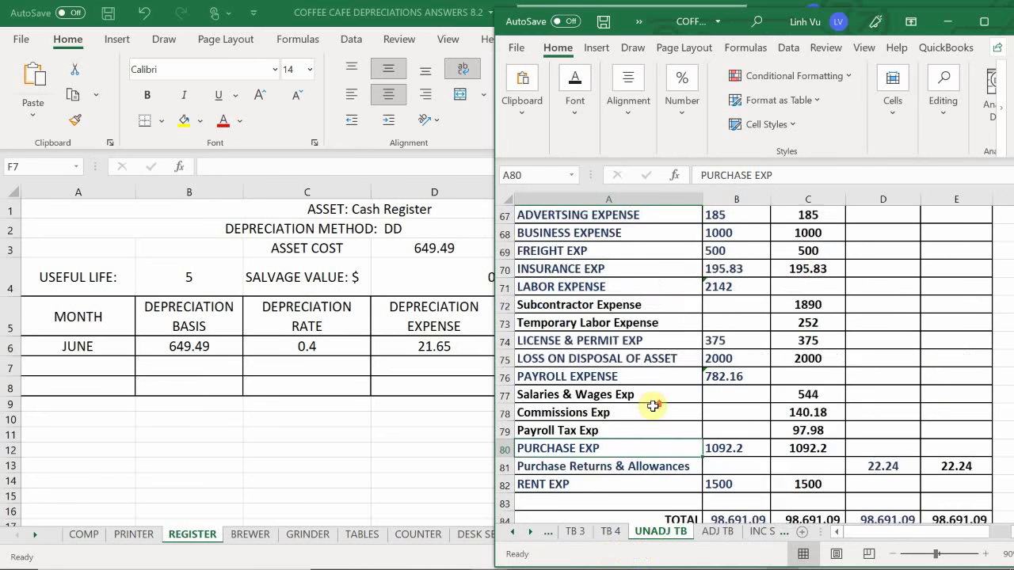
scroll(652, 406, "up", 7)
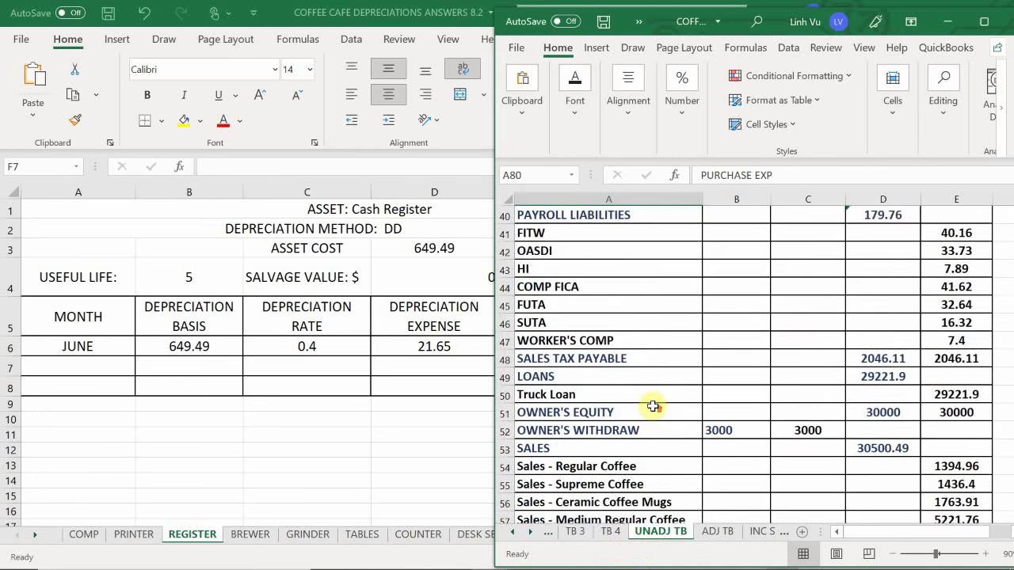
scroll(651, 405, "up", 5)
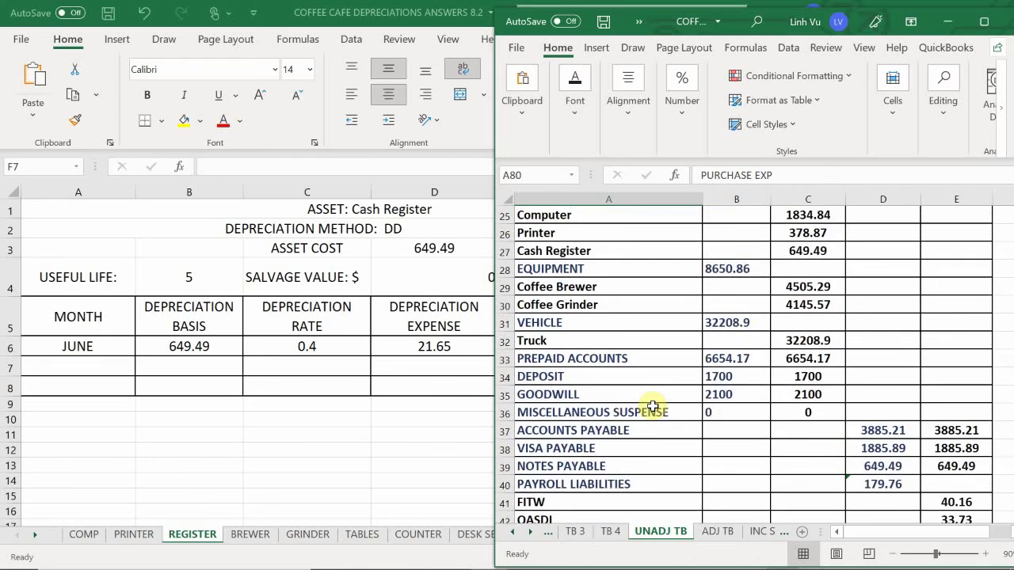
scroll(652, 406, "up", 4)
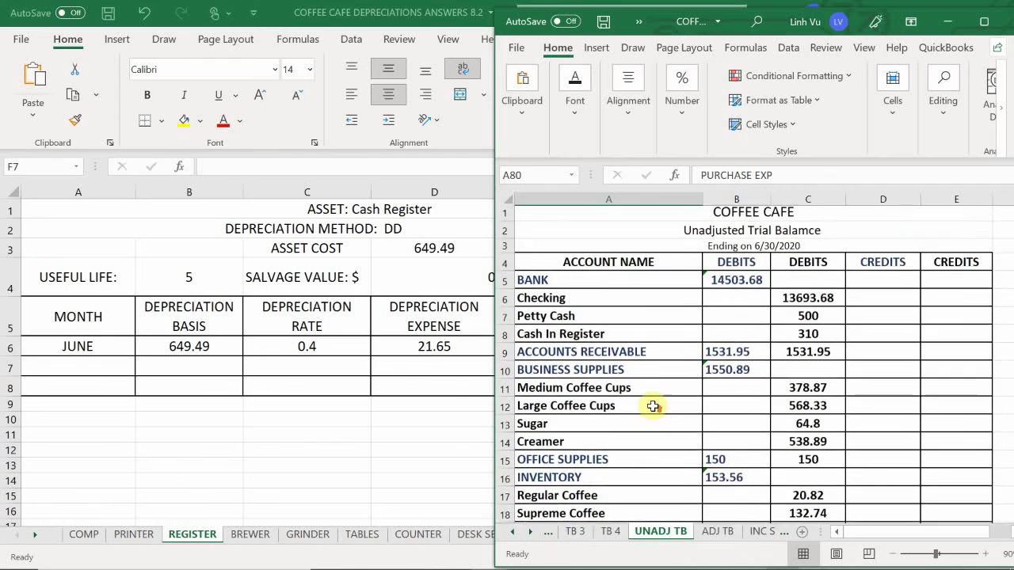
scroll(651, 406, "down", 1)
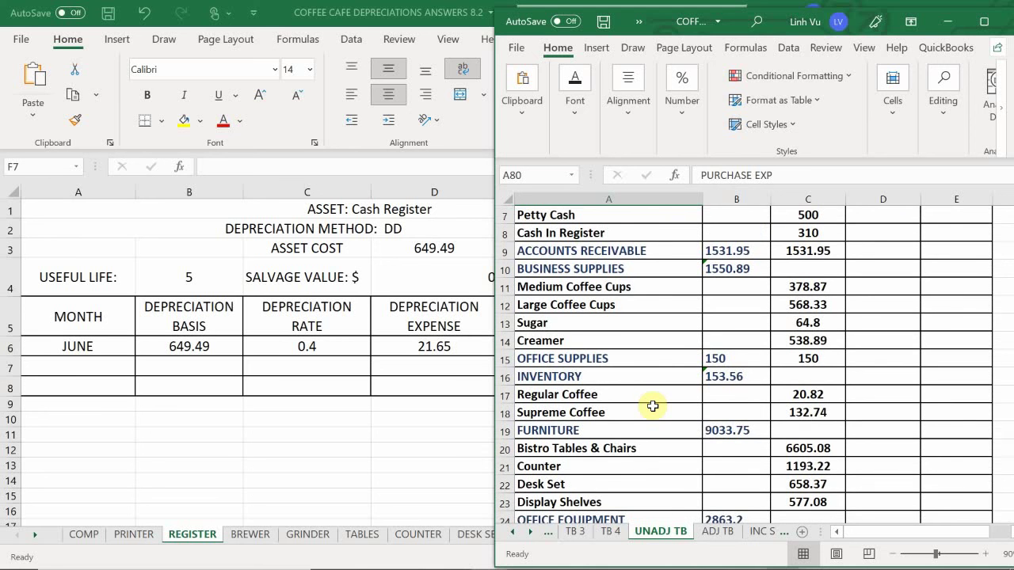
scroll(652, 405, "down", 2)
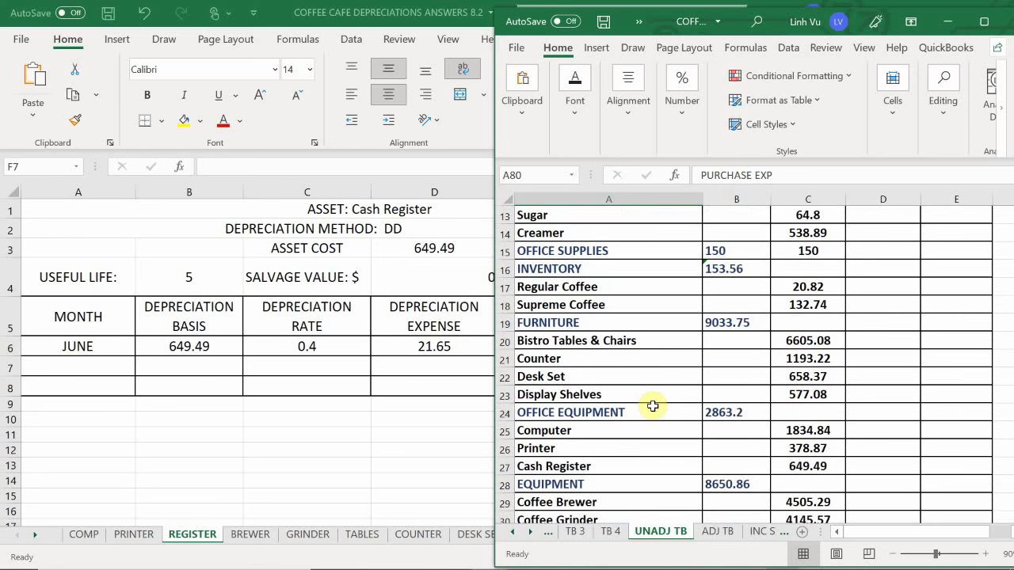
left_click(548, 323)
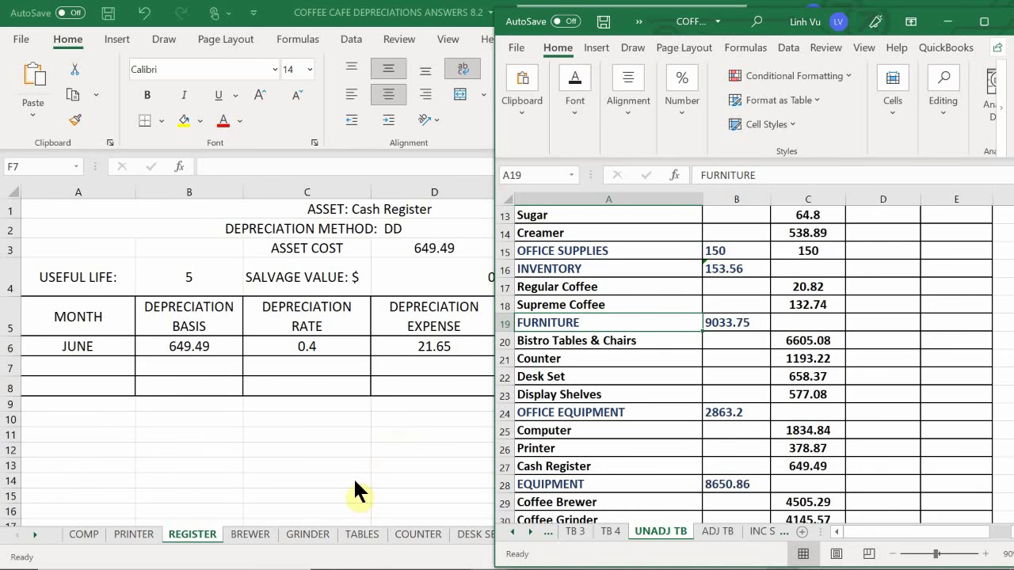
Switch to the TABLES sheet and enter the asset cost 6605.08 in D3.
left_click(358, 535)
left_click(358, 535)
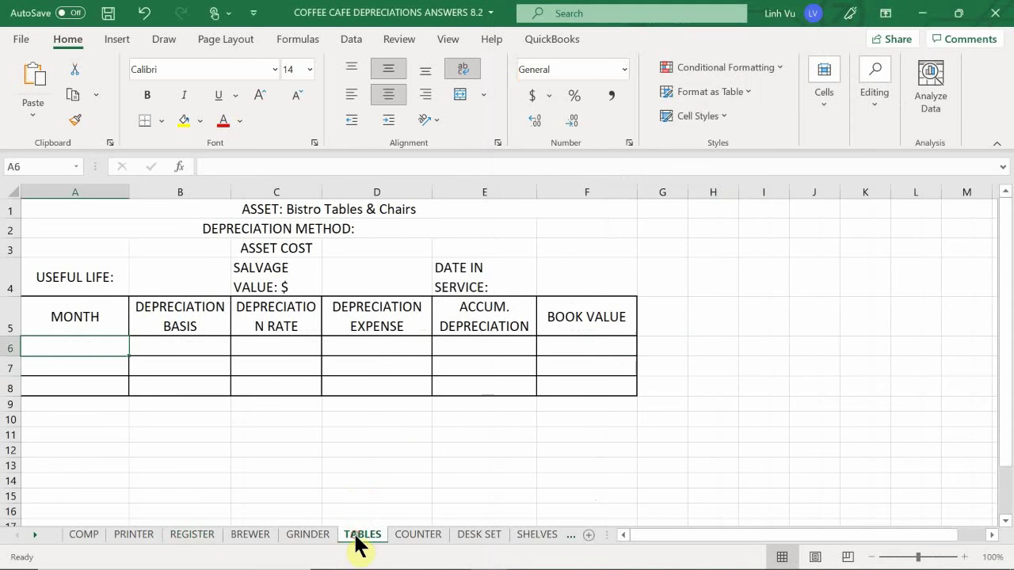
left_click(351, 269)
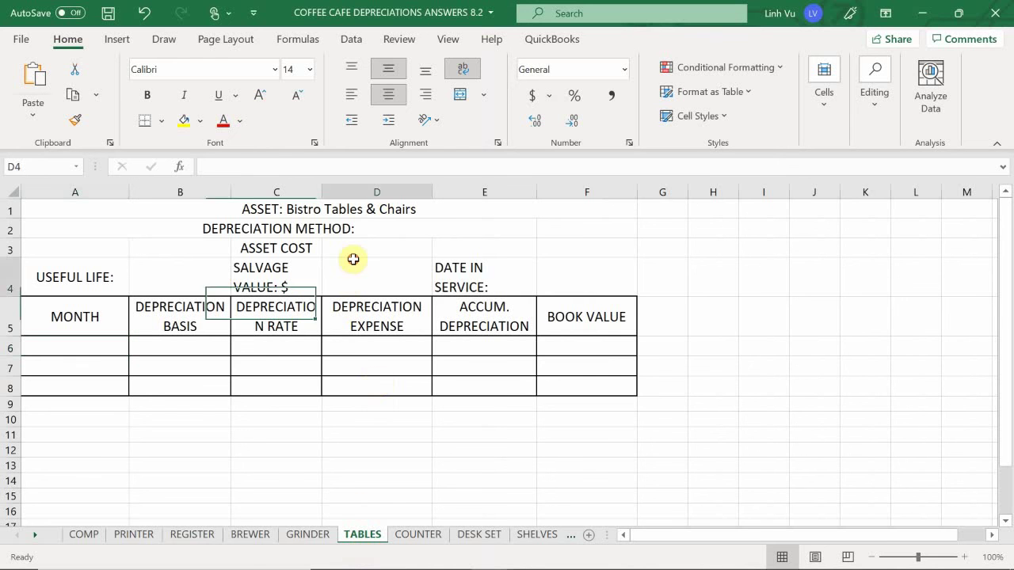
left_click(353, 251)
type("6")
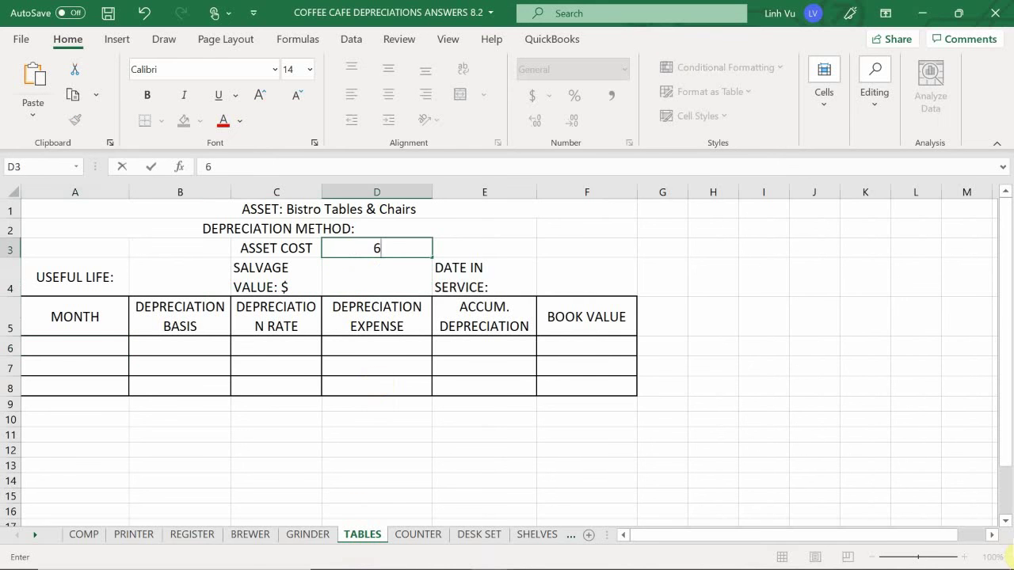
type("605.08")
key("Return")
key("Up")
key("Up")
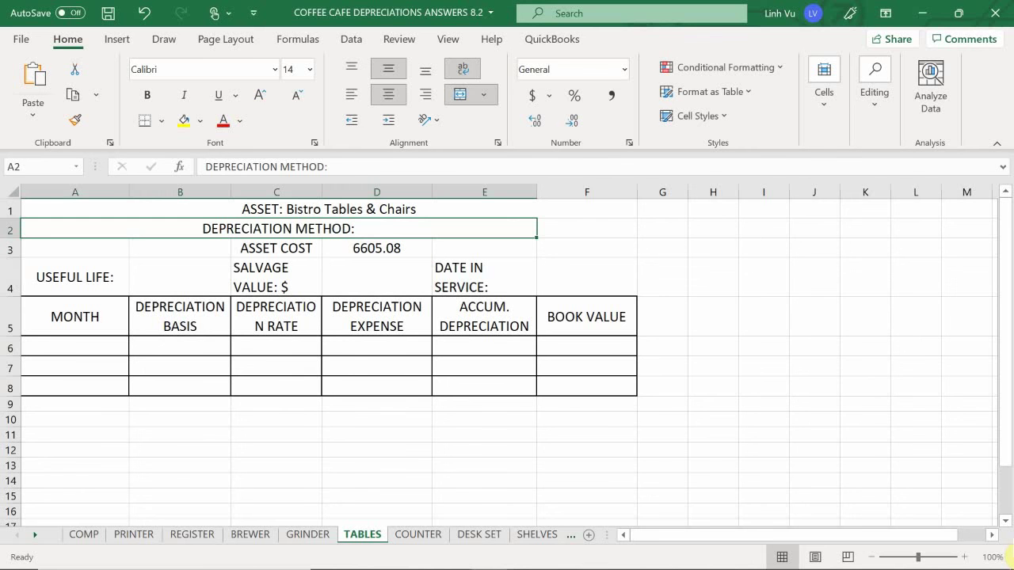
Add SL as the depreciation method in the A2 label.
double_click(397, 229)
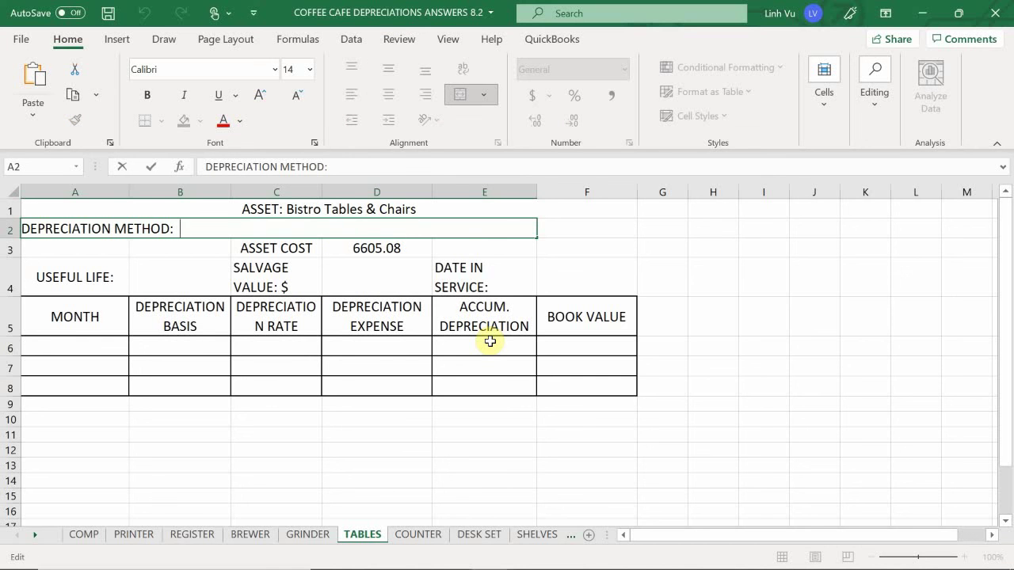
type("D")
key("BackSpace")
type("FL")
key("BackSpace")
key("BackSpace")
type("DL")
key("BackSpace")
key("BackSpace")
type("SL")
key("Return")
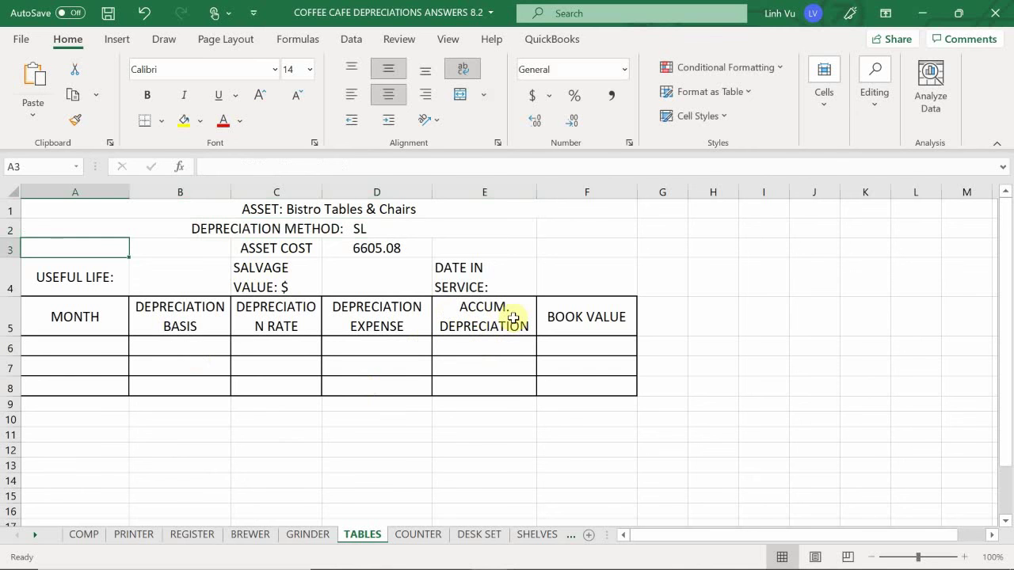
Enter useful life 7 in B4 and salvage value 0.00 in D4.
left_click(154, 275)
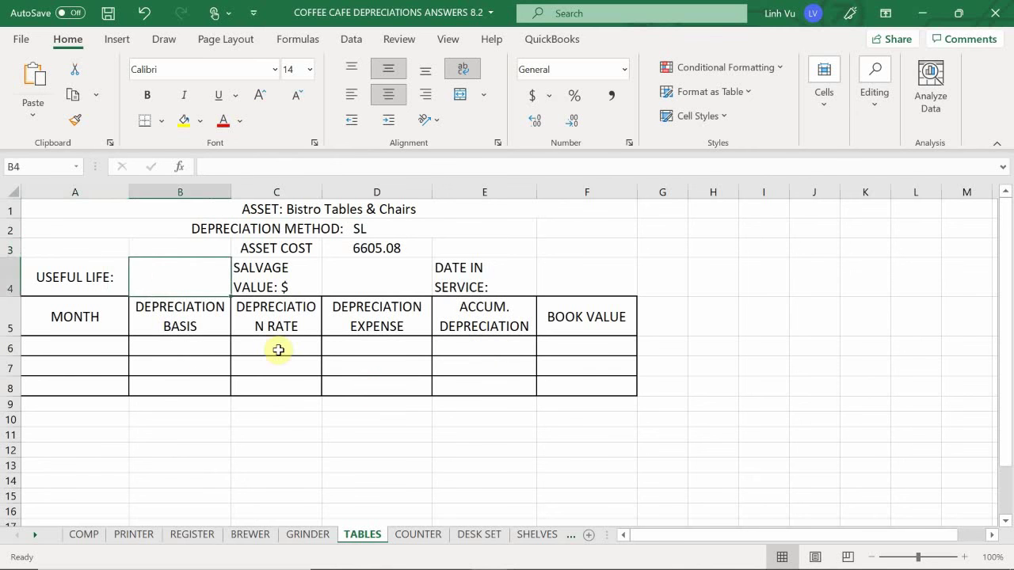
type("7")
key("Return")
key("Right")
key("Right")
key("Up")
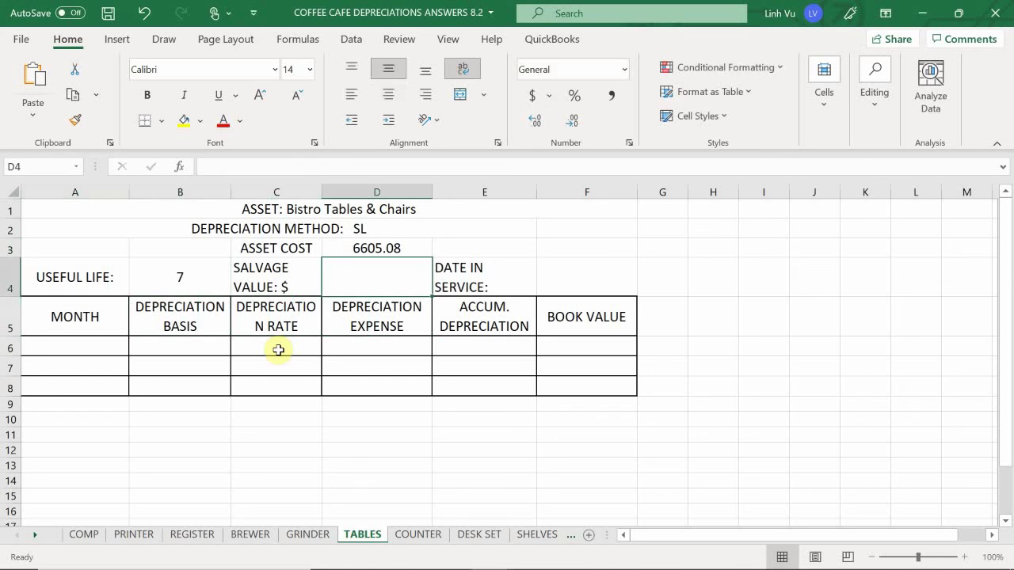
type("0.00")
key("Return")
key("Right")
key("Right")
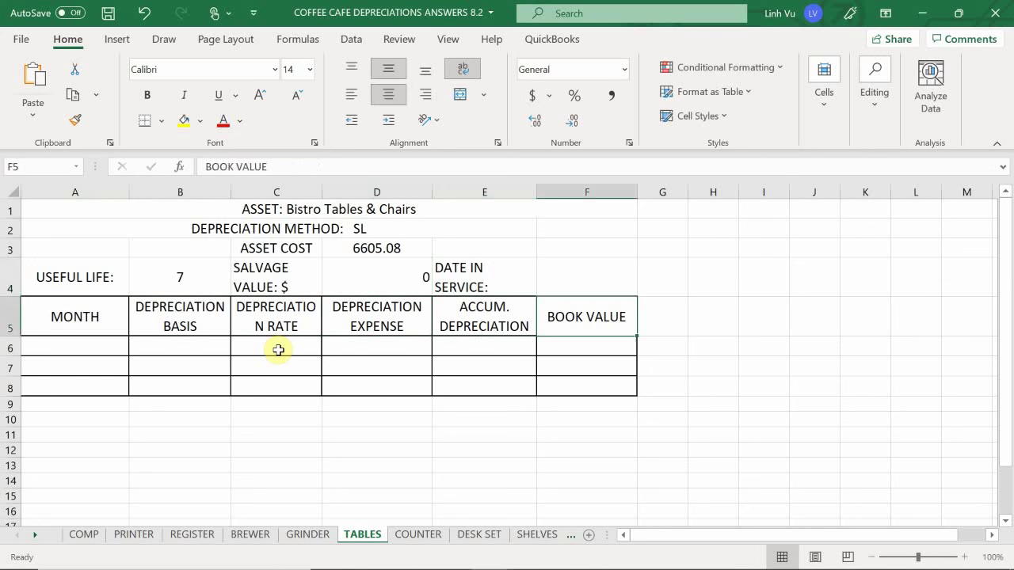
key("Up")
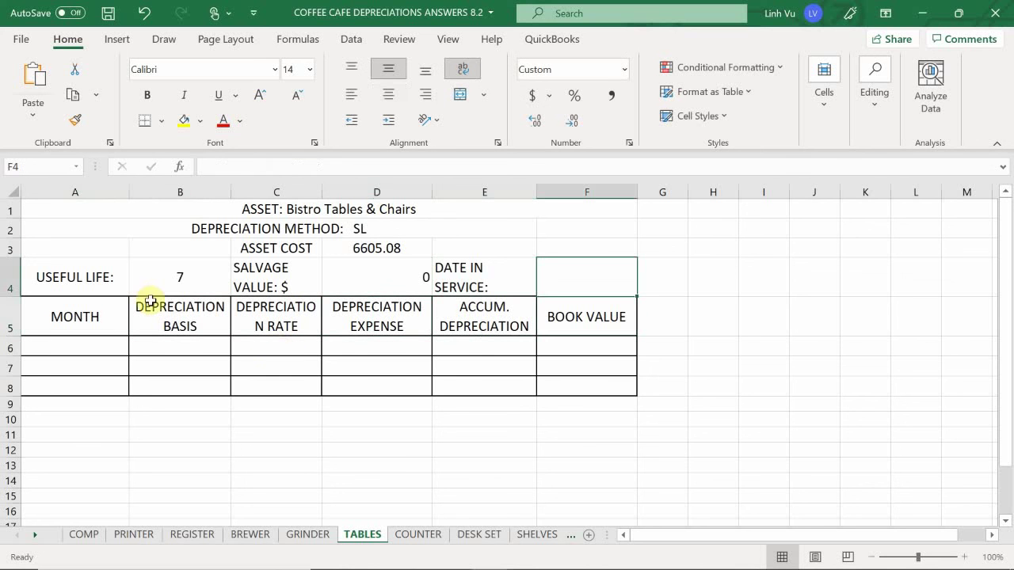
mouse_move(475, 558)
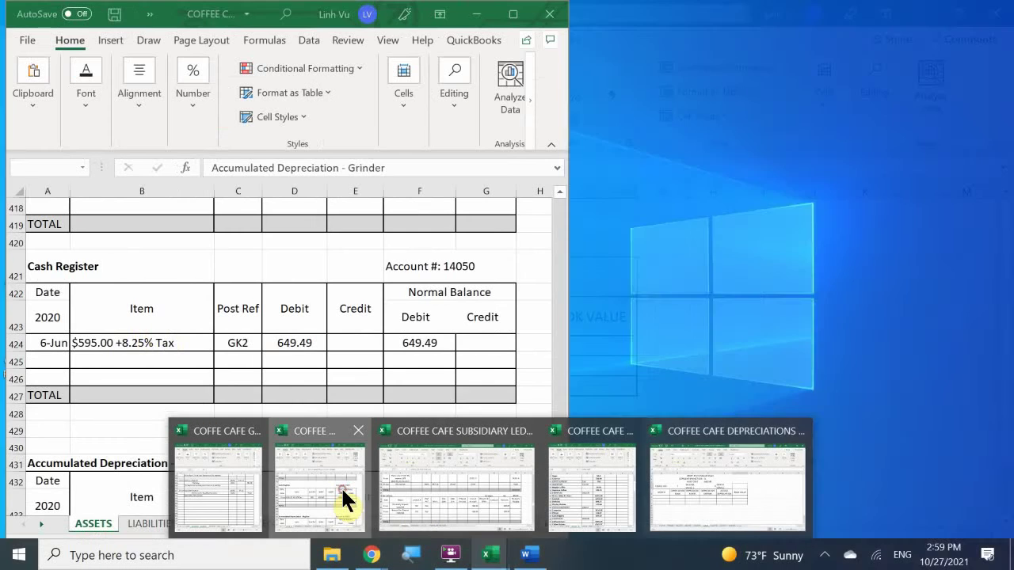
Show the Subsidiary Ledger's Bistro Tables & Chairs account with its 8-Jun 6605.08 purchase.
left_click(340, 488)
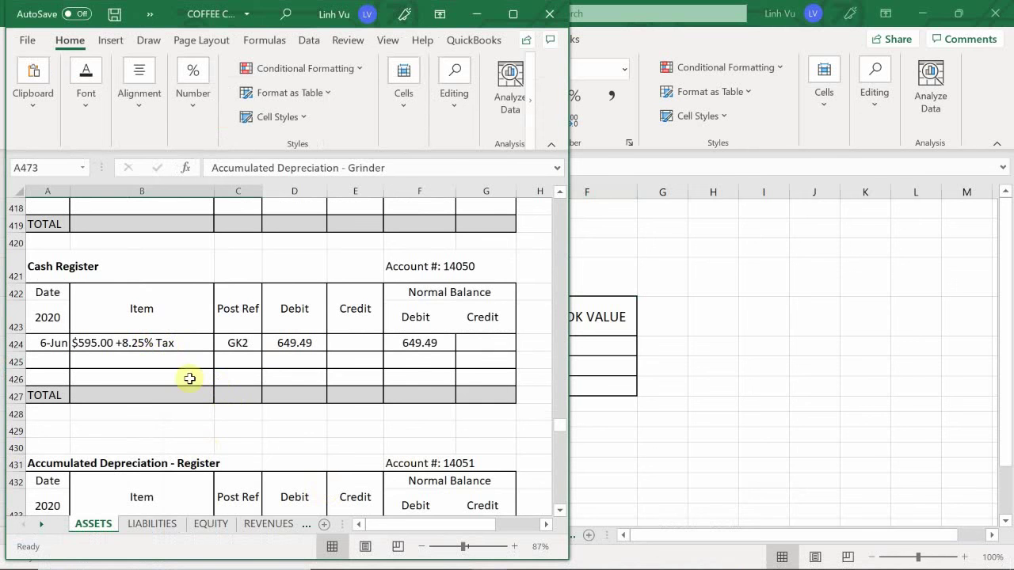
scroll(109, 412, "up", 20)
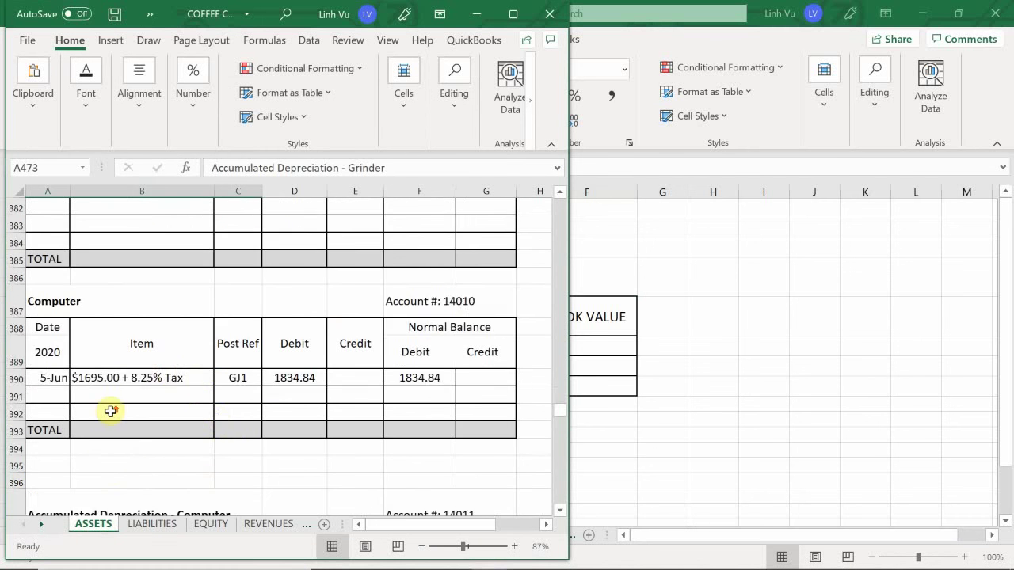
scroll(107, 407, "down", 7)
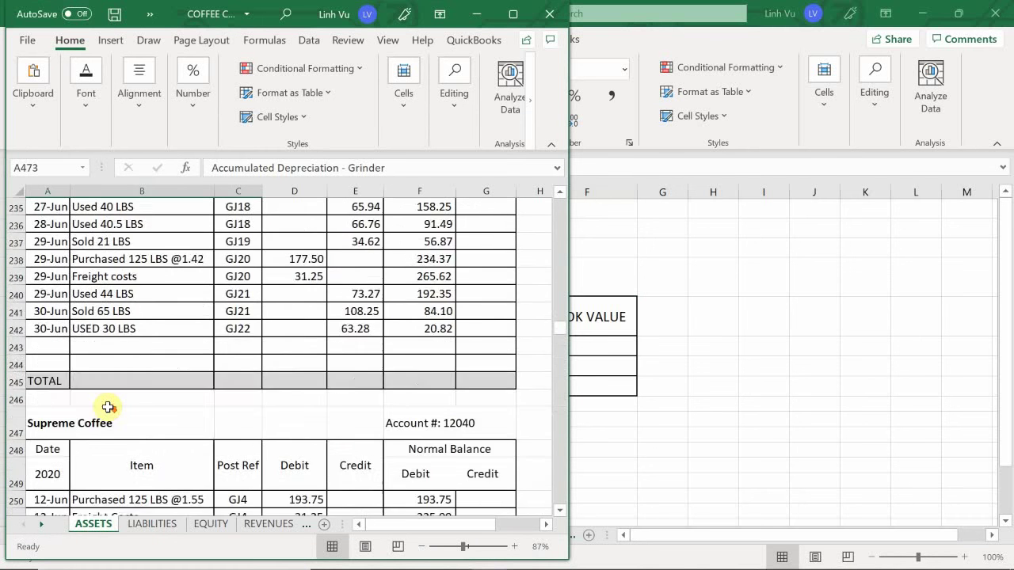
scroll(108, 406, "up", 10)
scroll(108, 408, "down", 11)
scroll(107, 407, "down", 18)
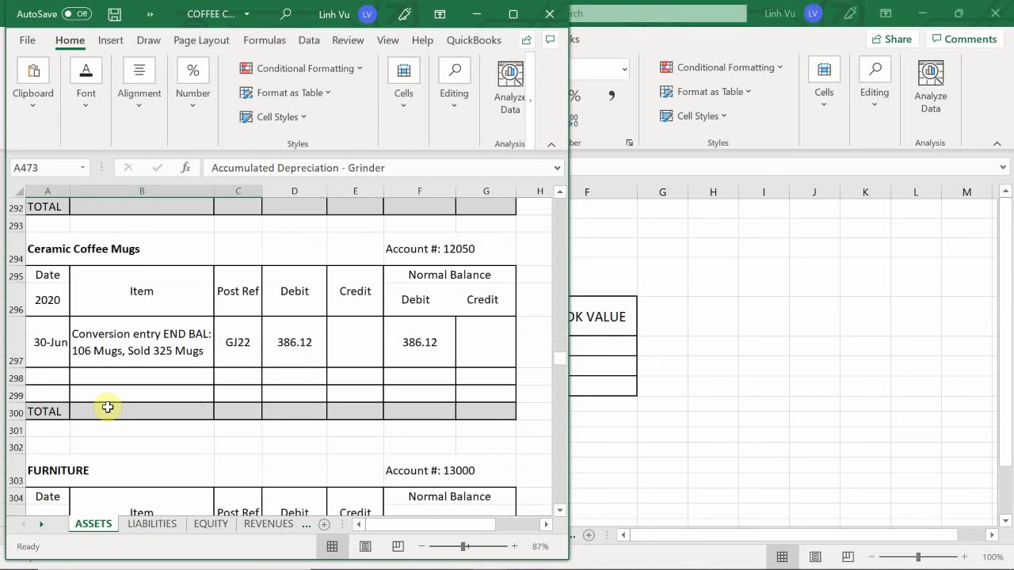
scroll(108, 407, "down", 4)
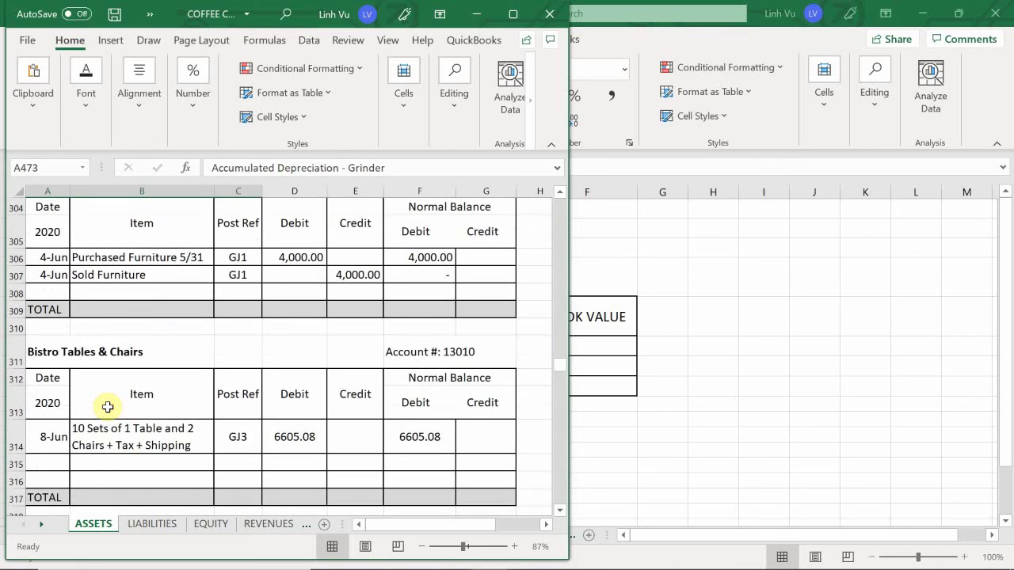
scroll(108, 407, "down", 1)
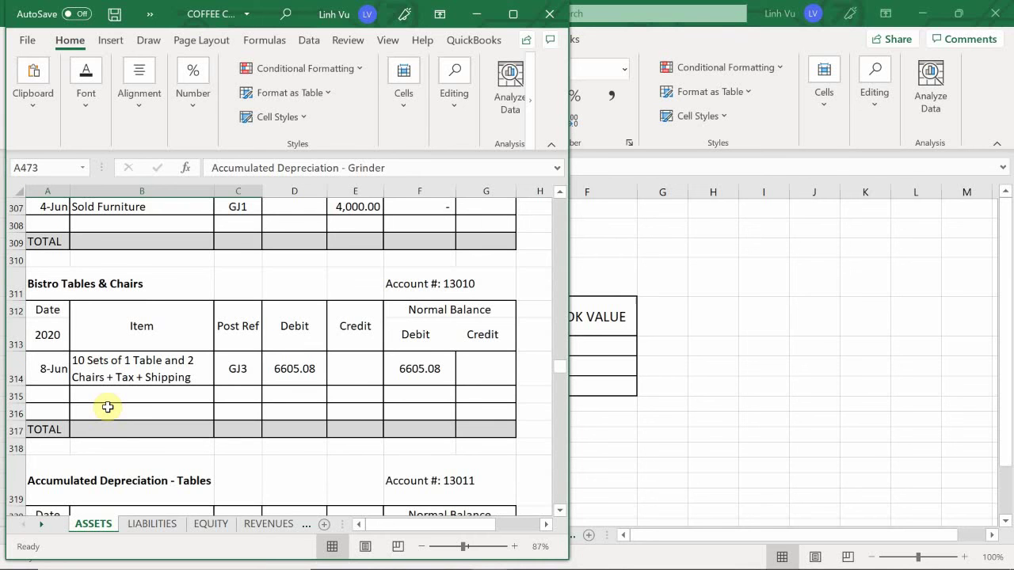
Enter 6/8 as the in-service date in F4 and JUNE in A6.
left_click(677, 305)
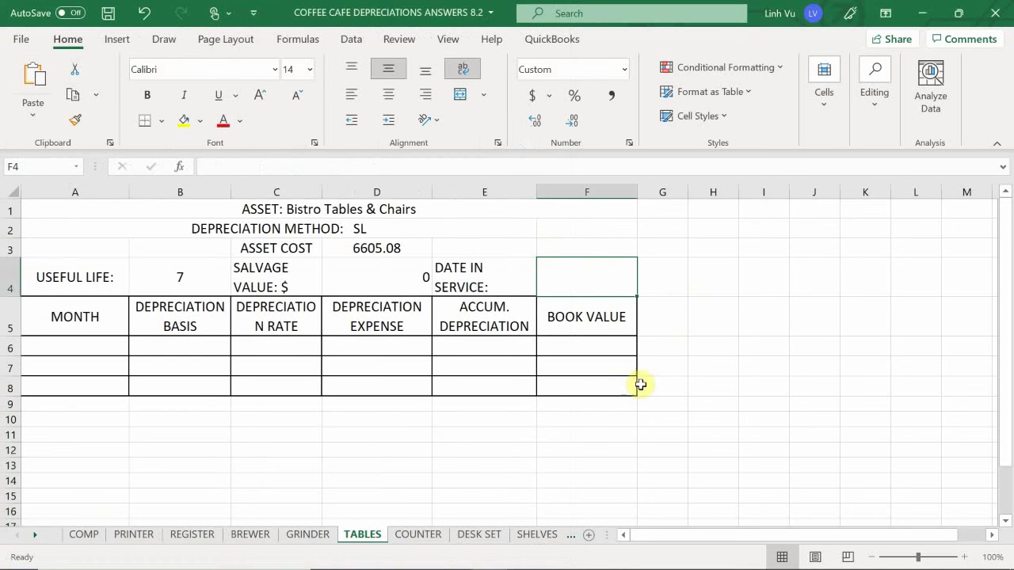
type("6/8")
key("Return")
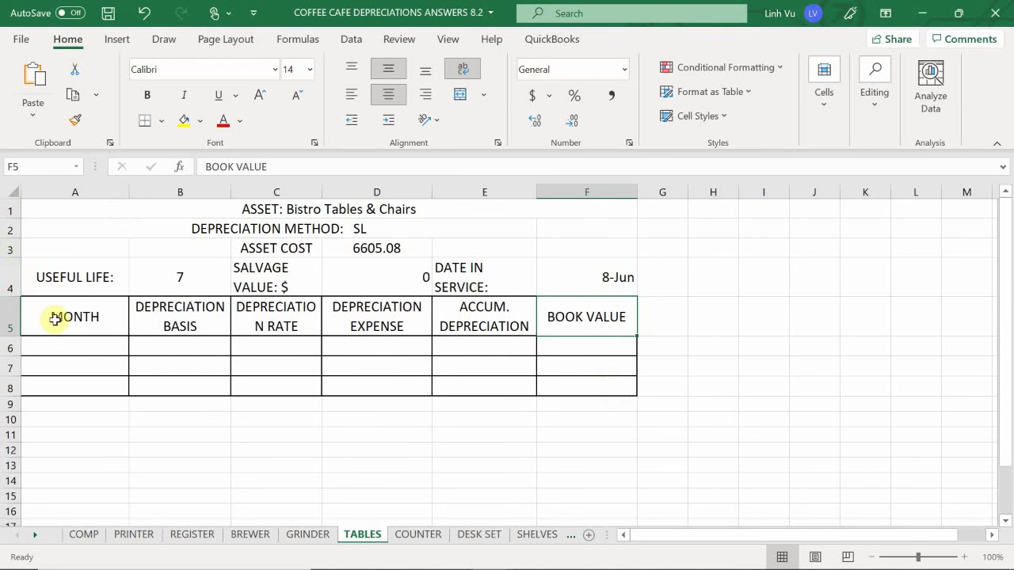
left_click(78, 342)
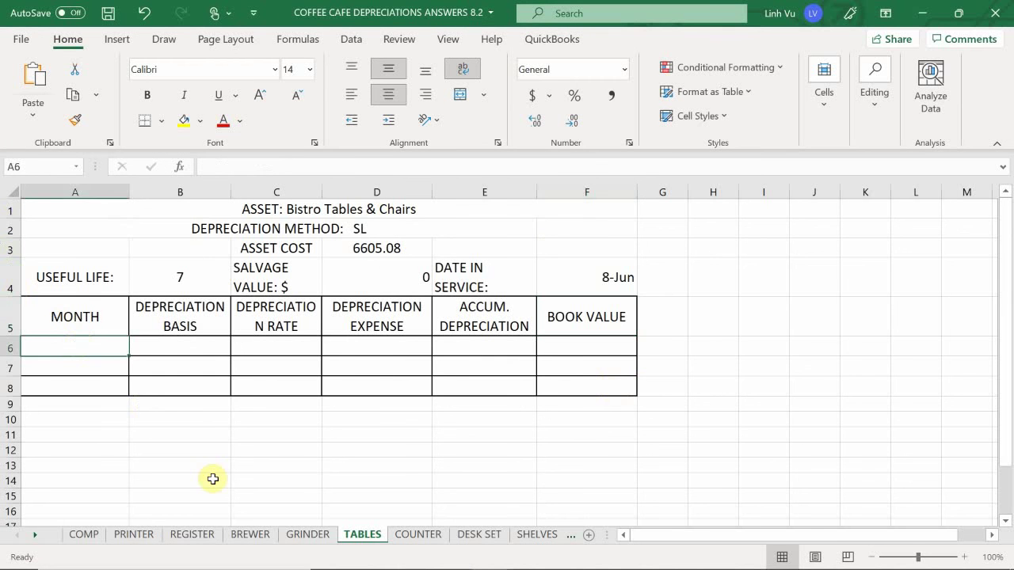
type("JUNE")
key("Return")
Set the basis in B6 to =D3-D4, giving 6605.08.
key("Right")
key("Up")
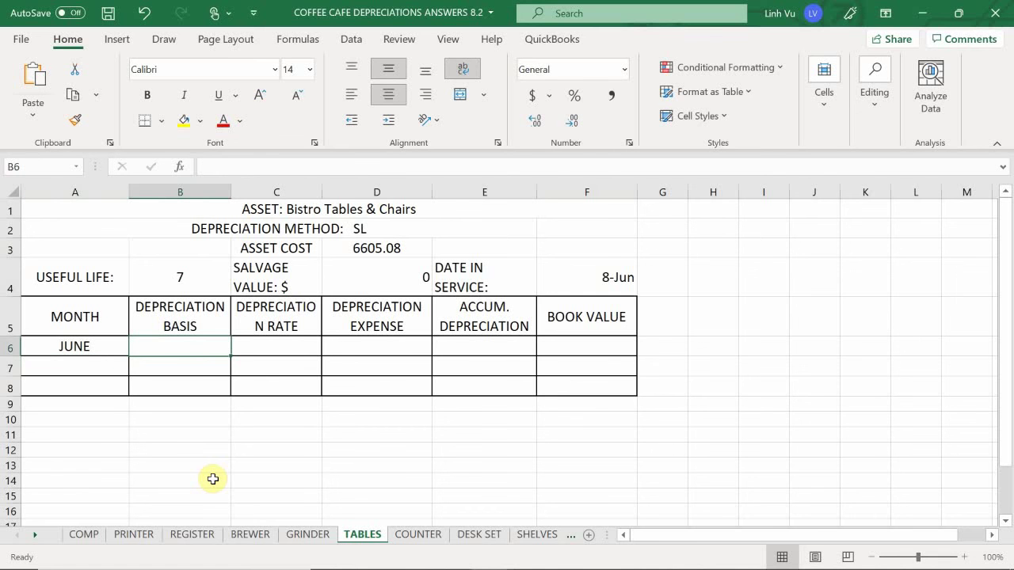
type("=")
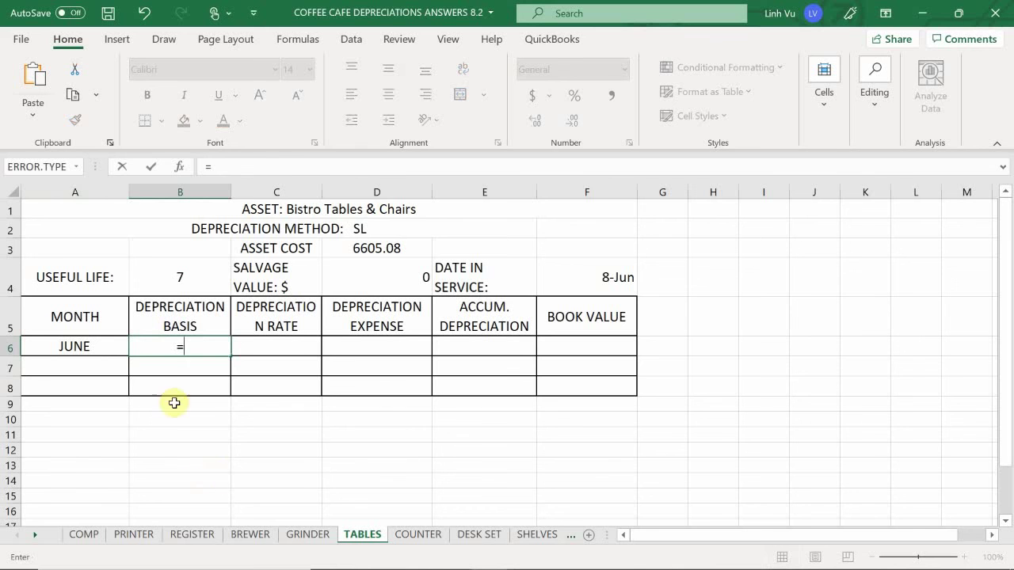
left_click(380, 247)
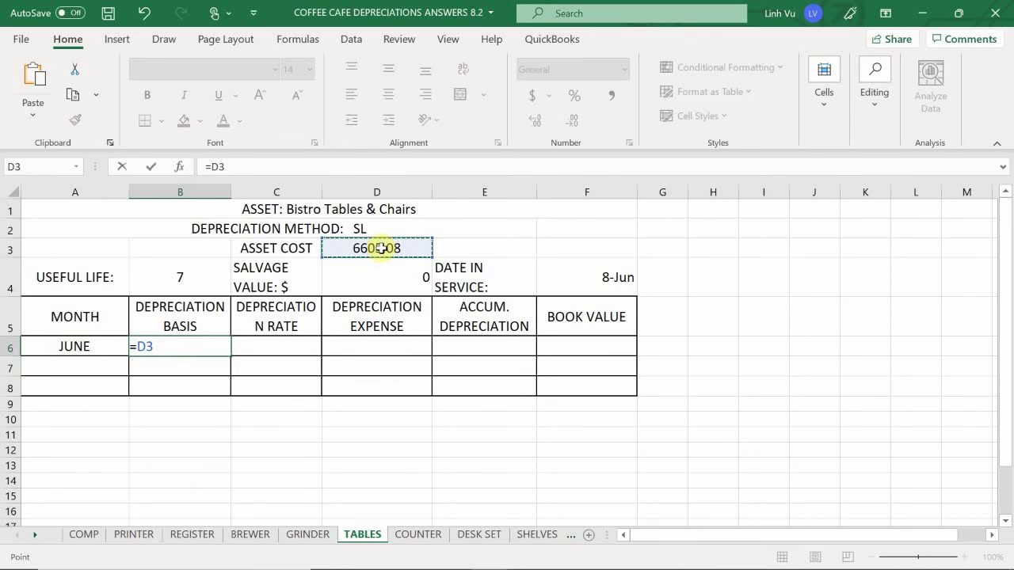
type("-")
left_click(385, 278)
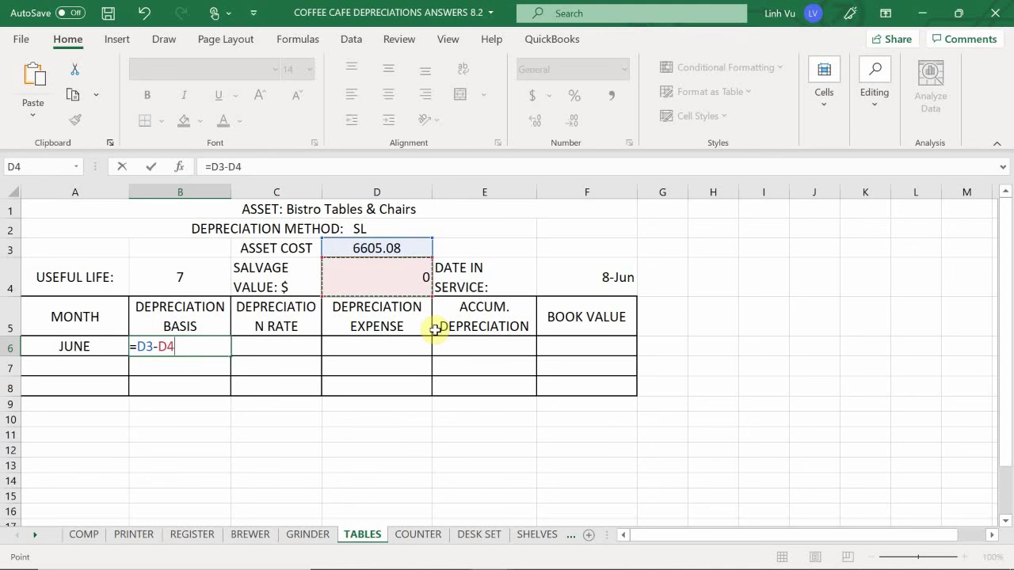
key("Return")
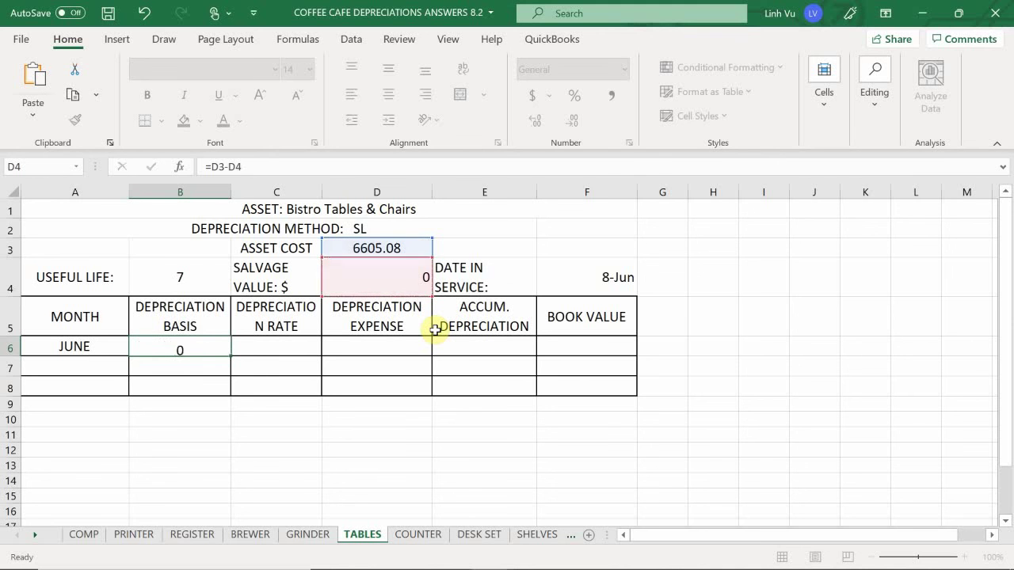
Set the rate in C6 to =1/7 (0.142857143).
key("Right")
key("Up")
type("1/7")
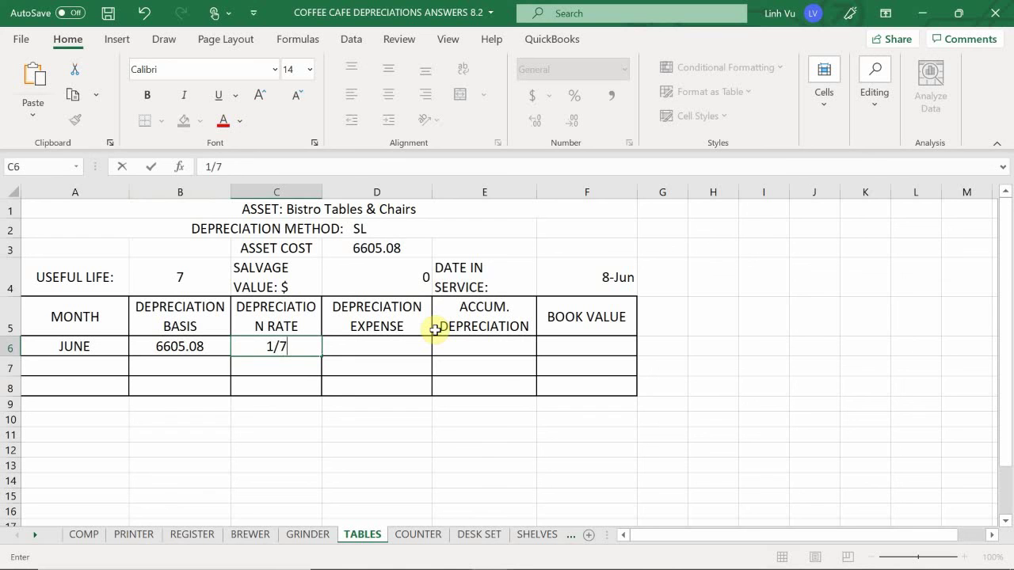
key("BackSpace")
key("BackSpace")
key("BackSpace")
type("=")
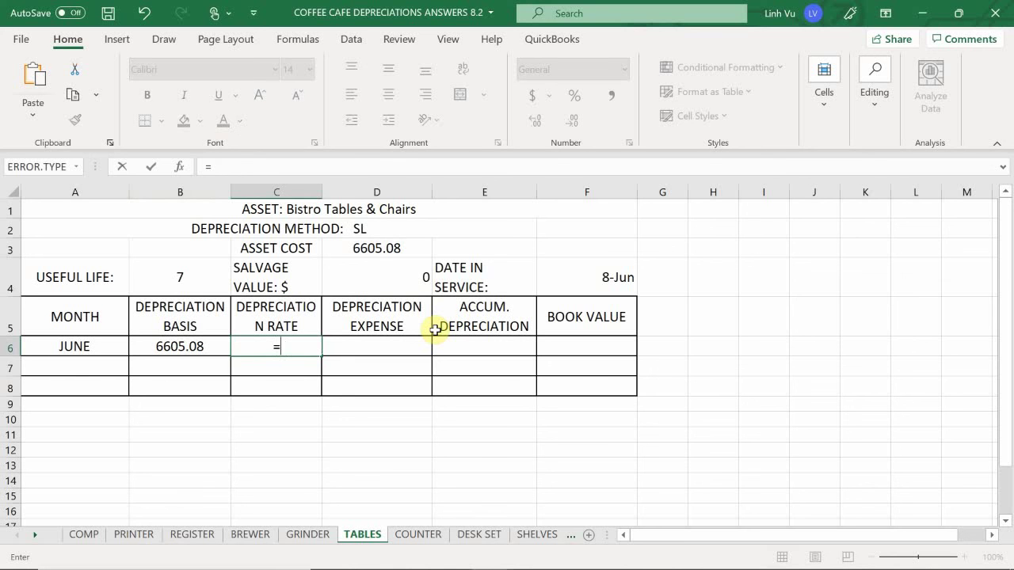
type("1/7")
key("Return")
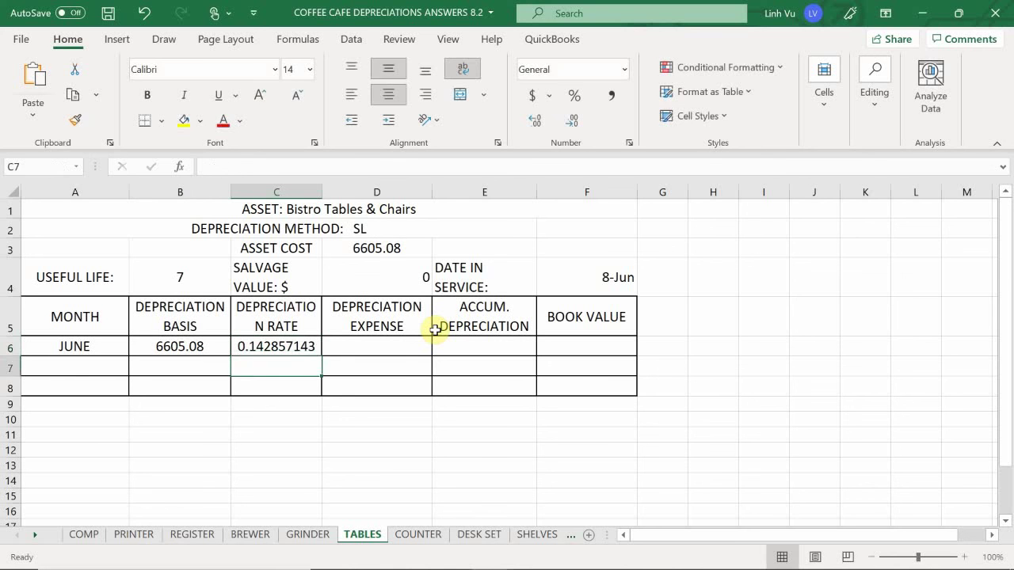
key("Right")
key("Up")
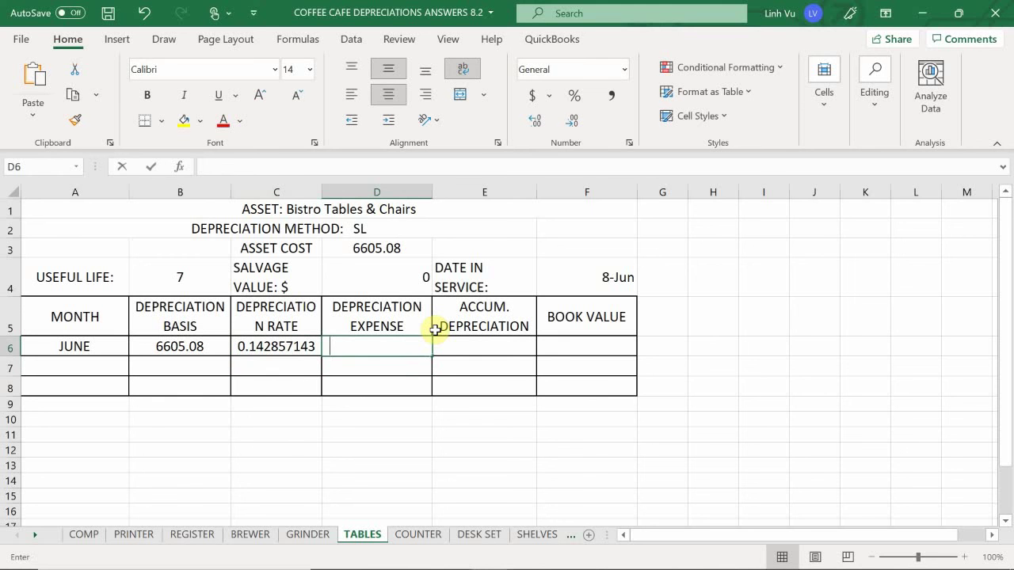
Enter =ROUND(B6*C6/12,2) in D6 for the June expense of 78.63.
type("=round(")
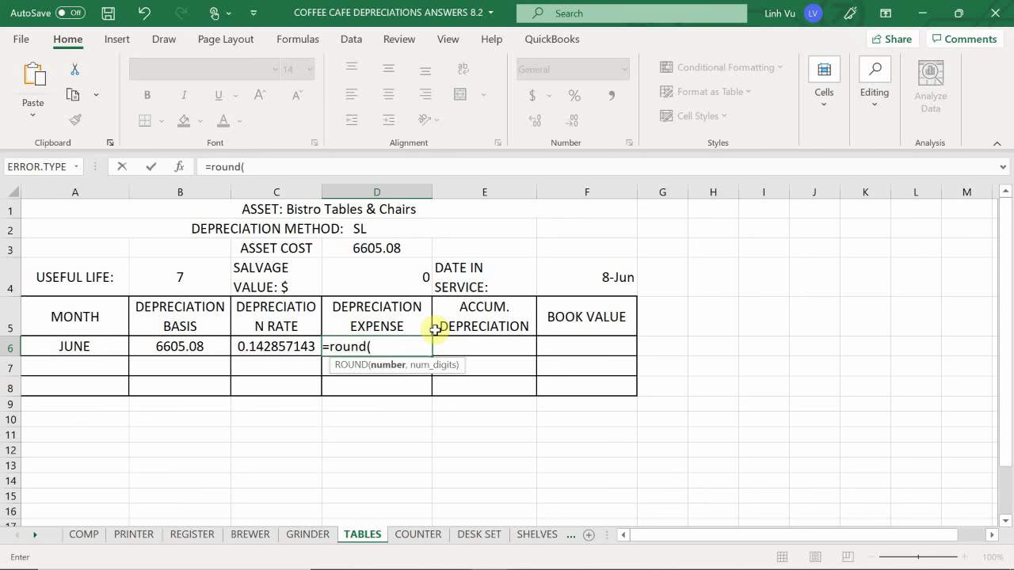
key("Left")
key("Left")
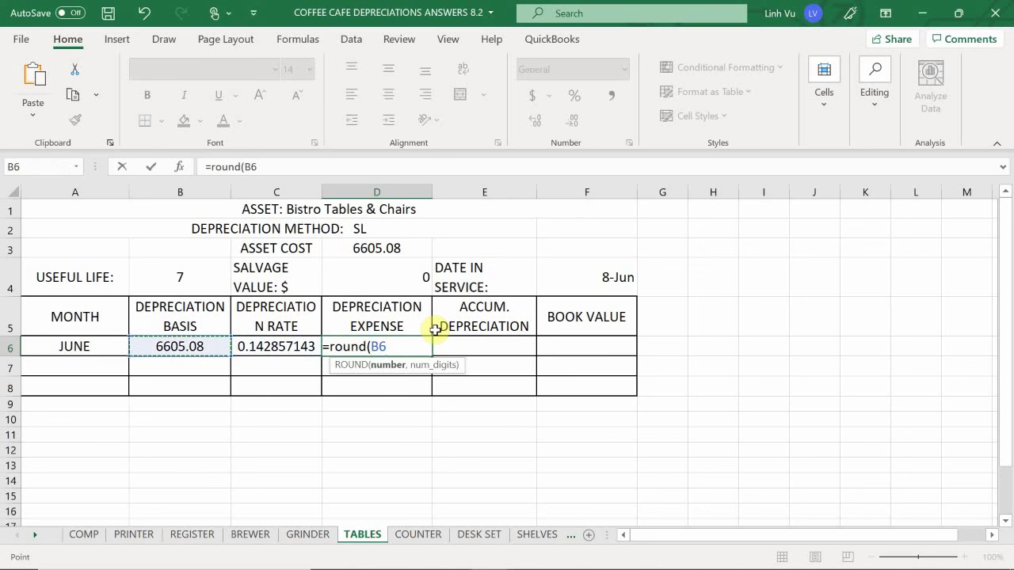
type("*")
key("Left")
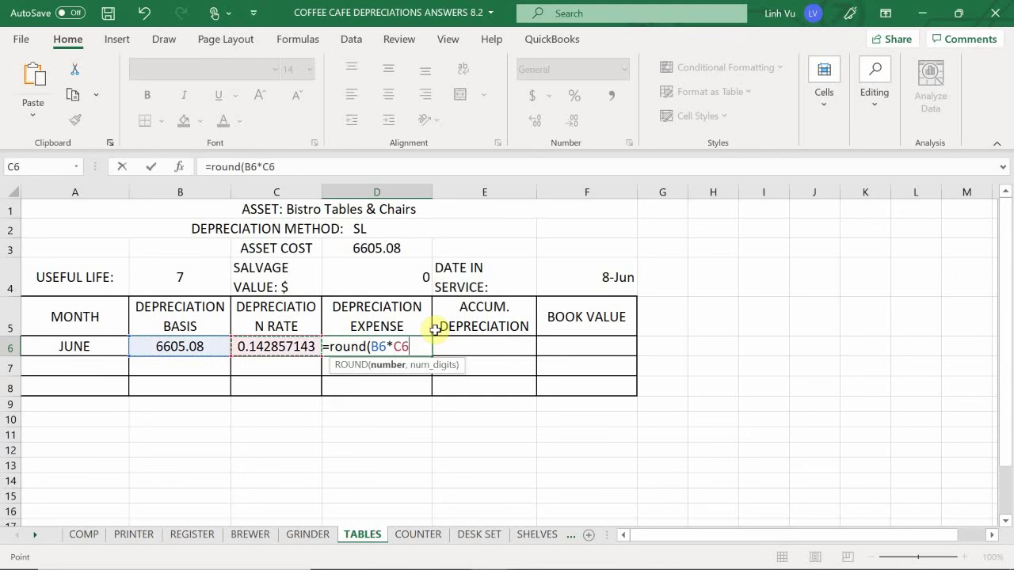
type("/12")
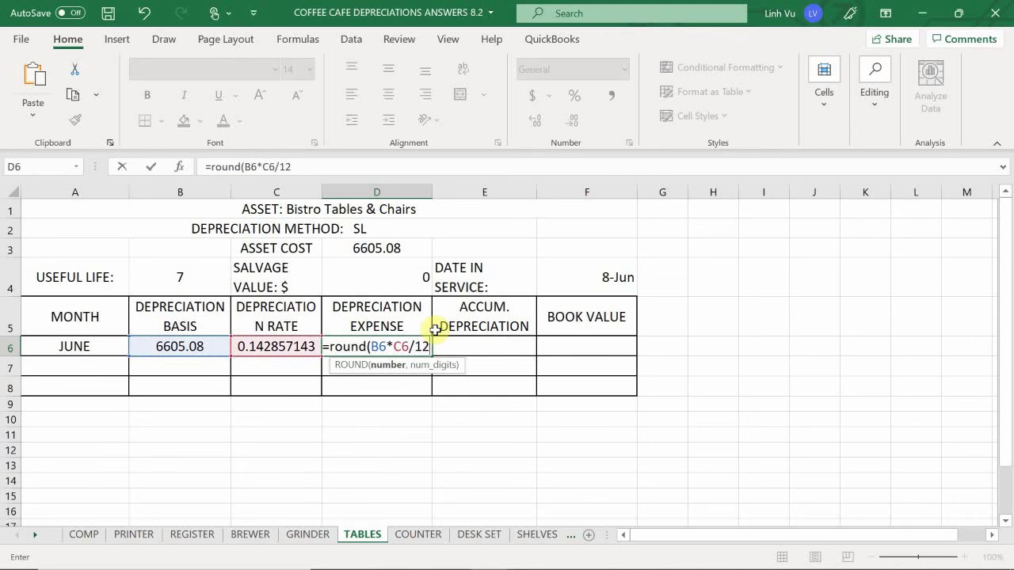
type("m")
key("BackSpace")
type(",")
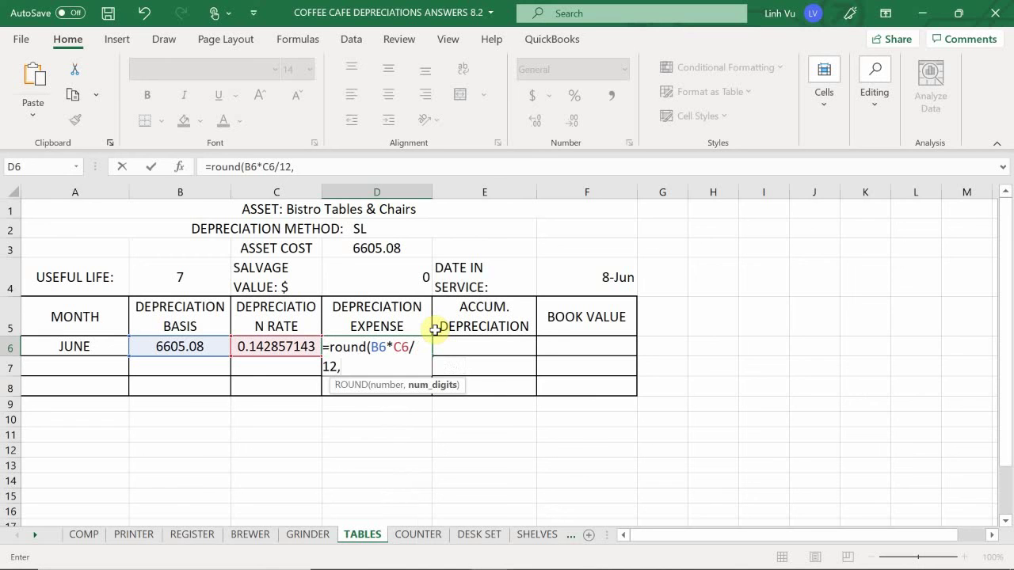
type("2")
key("Return")
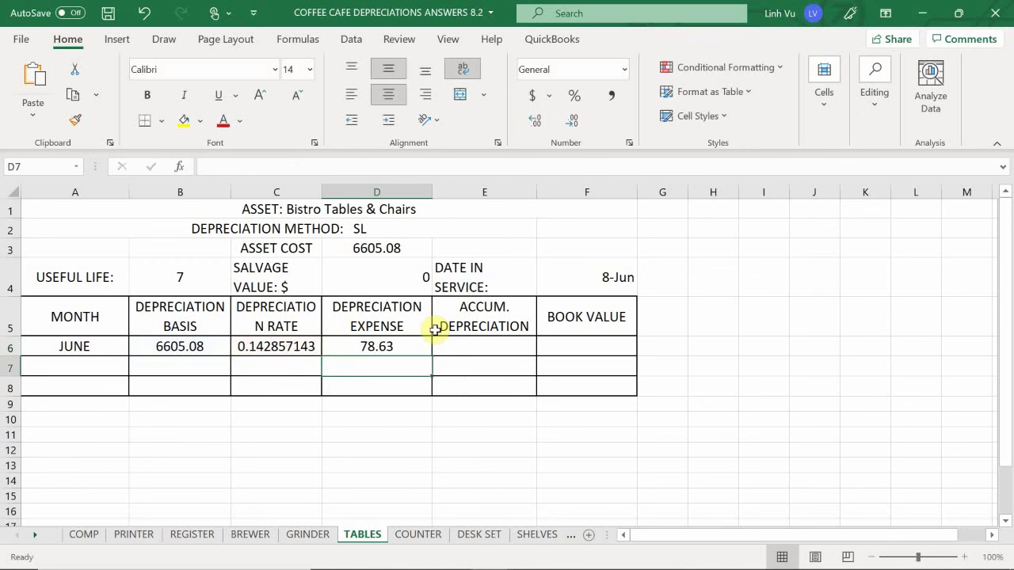
Set E6 to =D6 so June accumulated depreciation is 78.63.
key("Right")
key("Up")
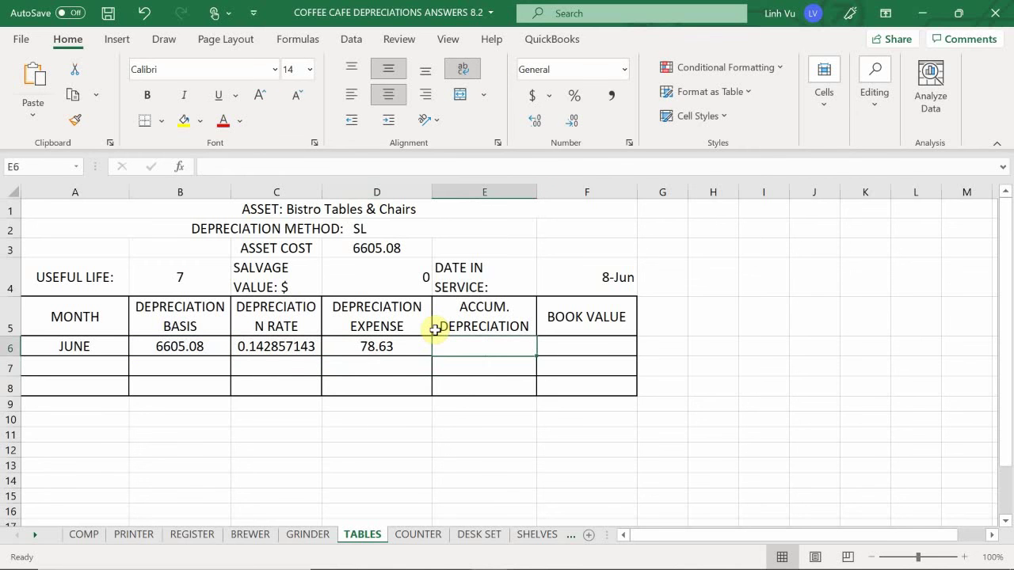
type("=")
key("Left")
key("Return")
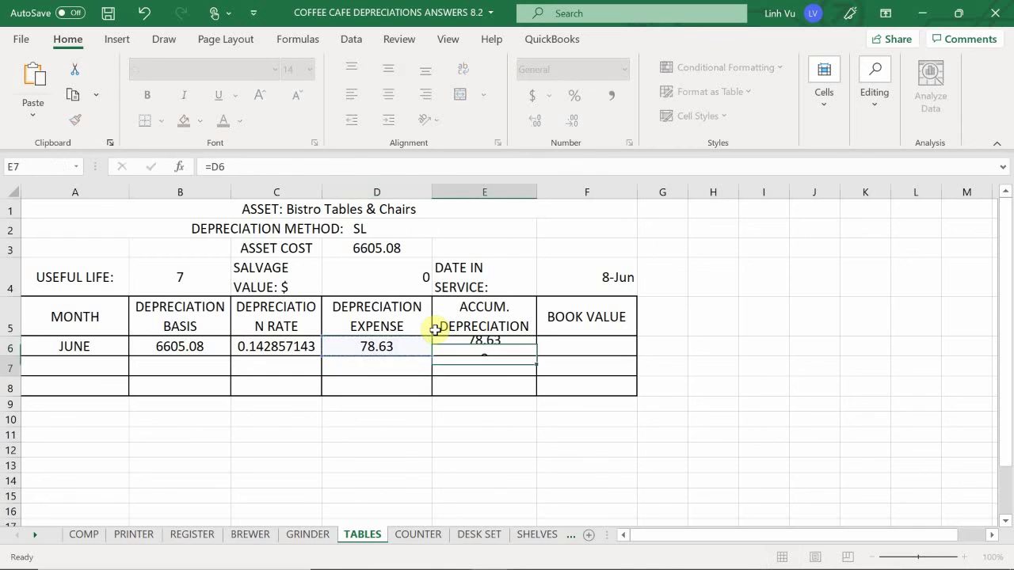
Enter =D3-E6 in F6 for a June book value of 6526.45.
key("Right")
key("Up")
type("=")
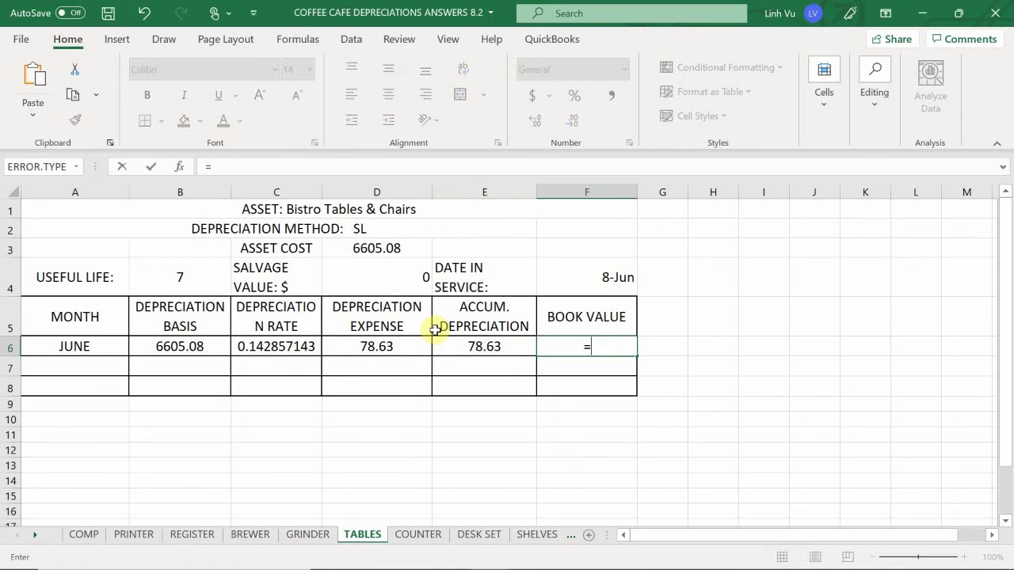
key("Left")
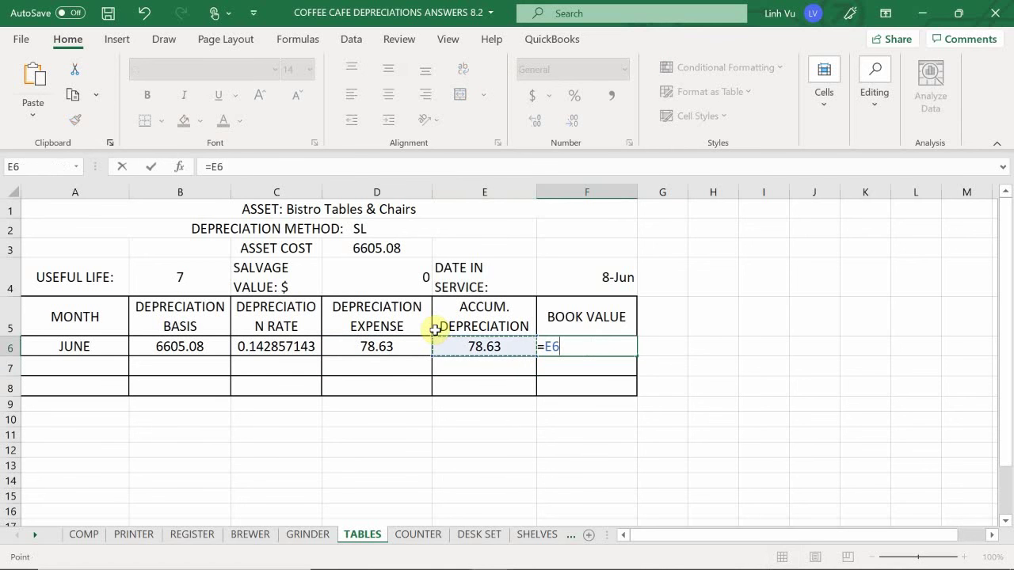
key("BackSpace")
key("BackSpace")
key("Up")
key("Up")
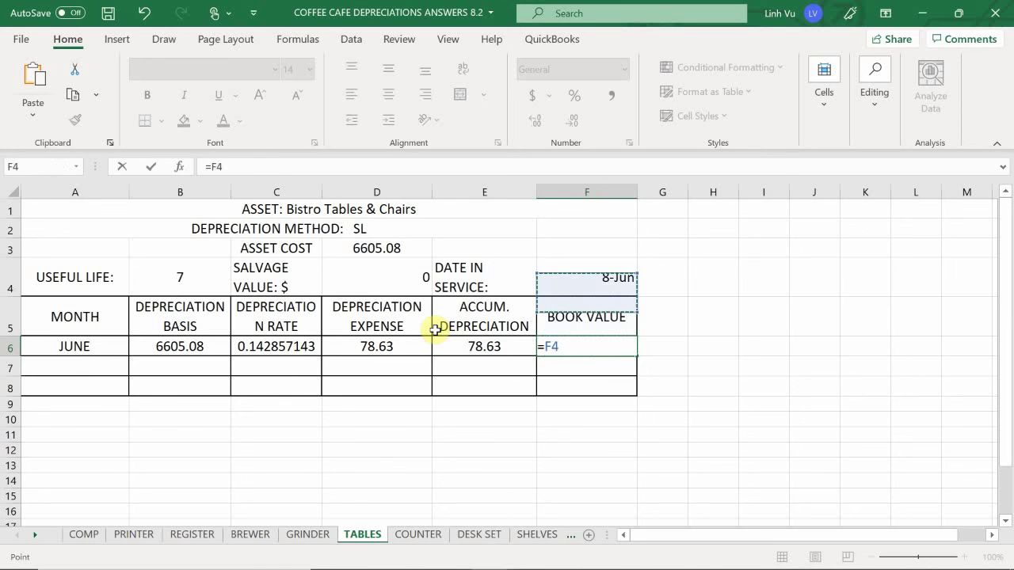
key("Up")
key("Left")
key("Left")
type("-")
key("Left")
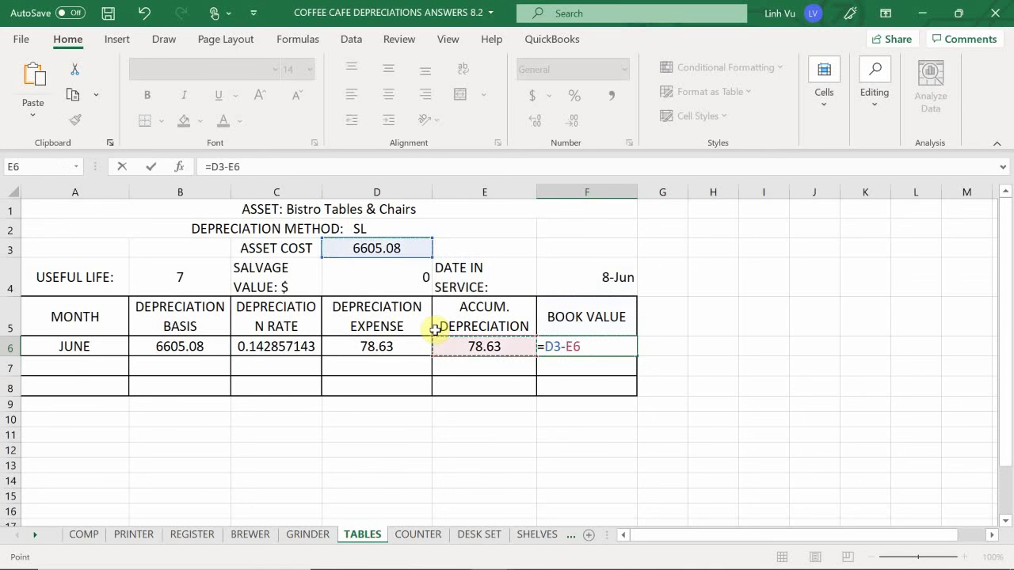
key("Return")
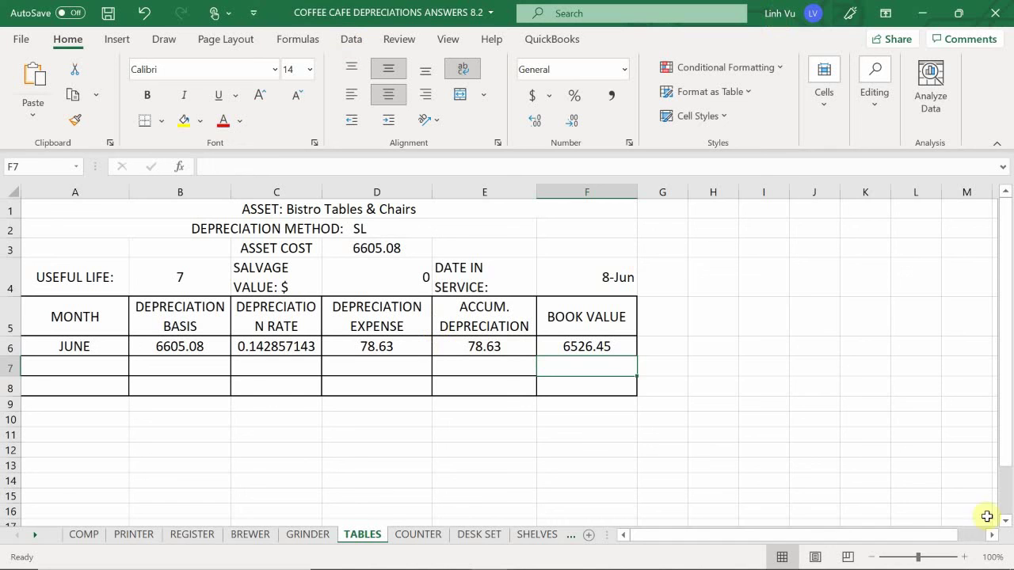
Select a cell on the sheet and open its right-click menu.
mouse_move(792, 565)
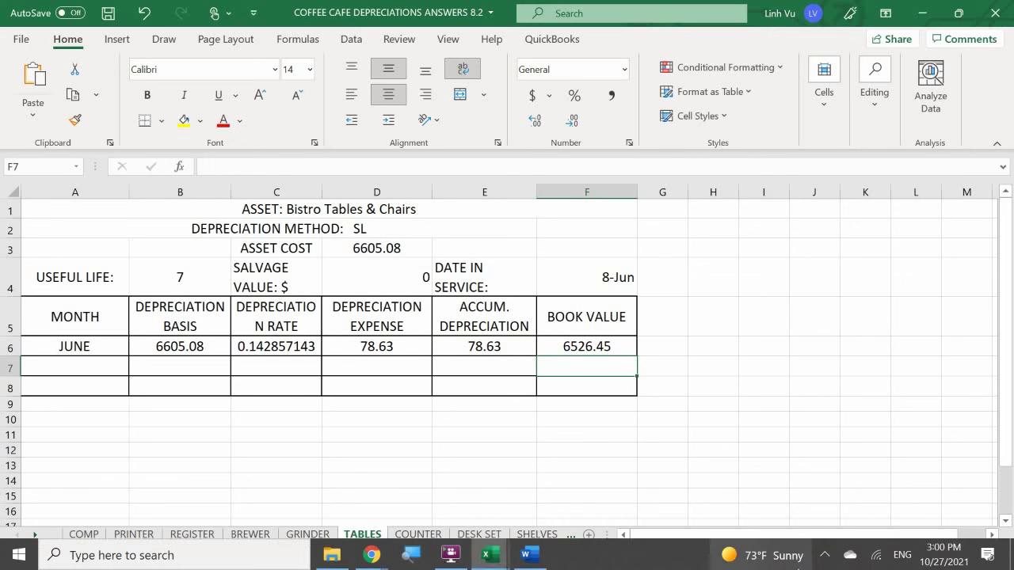
left_click(825, 556)
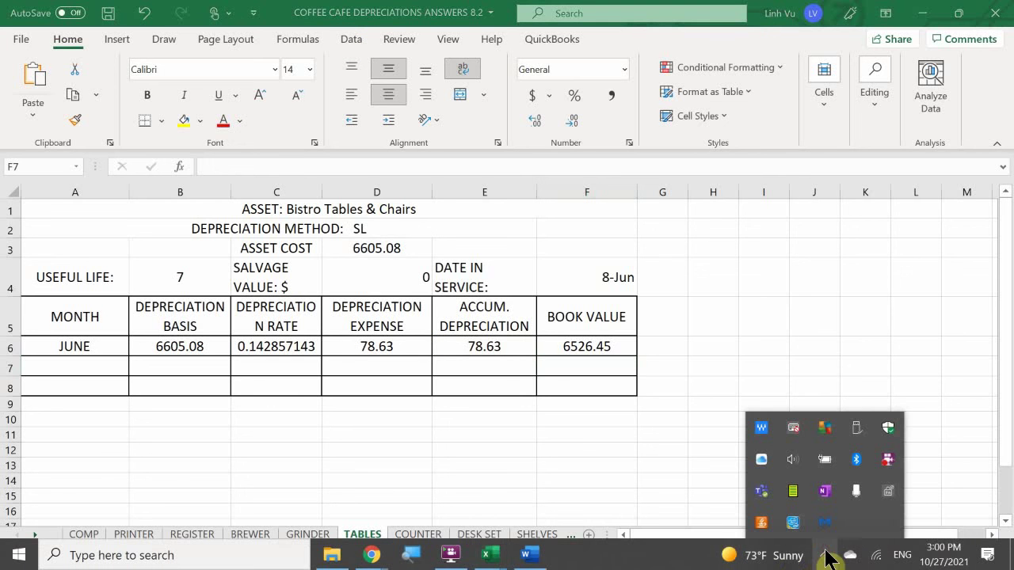
right_click(888, 460)
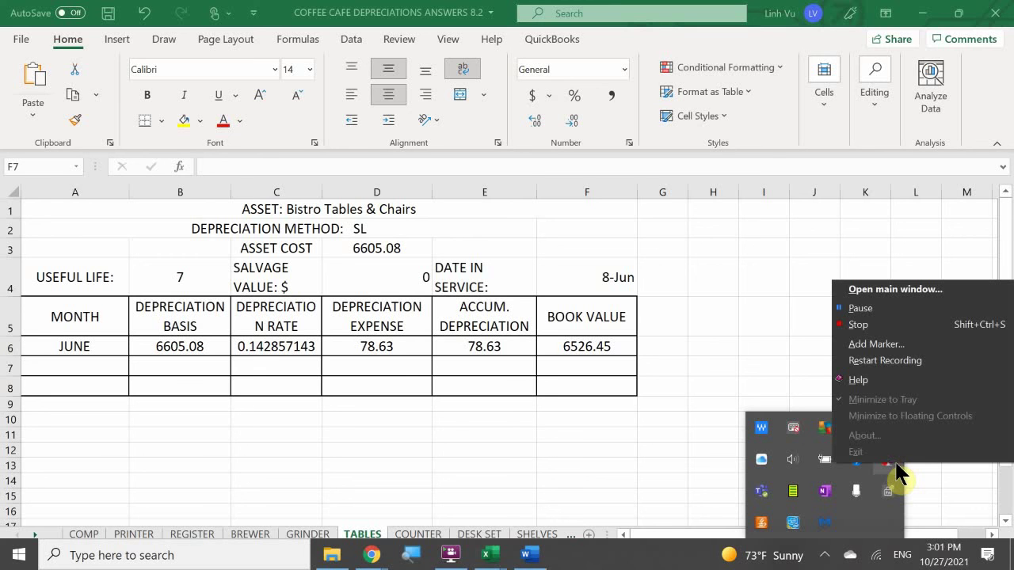